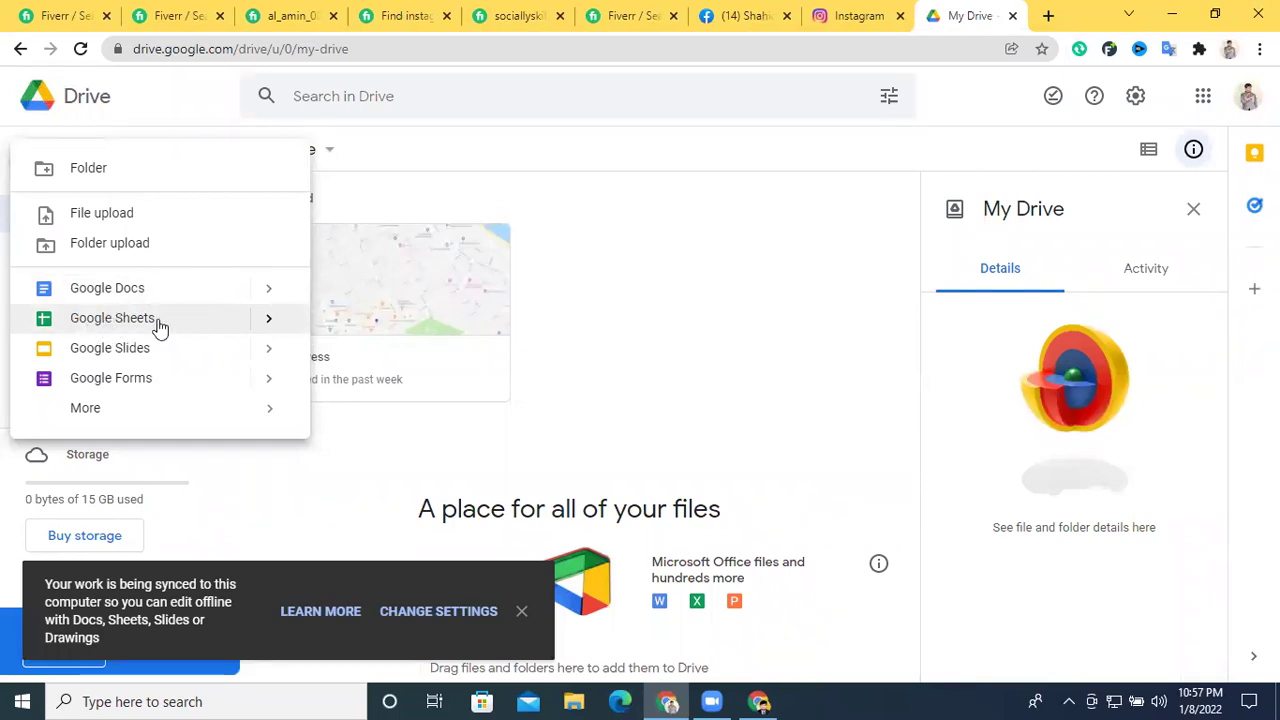
Create an Untitled blank spreadsheet from Google Drive, then go back to the Fiverr seller profile
click(160, 327)
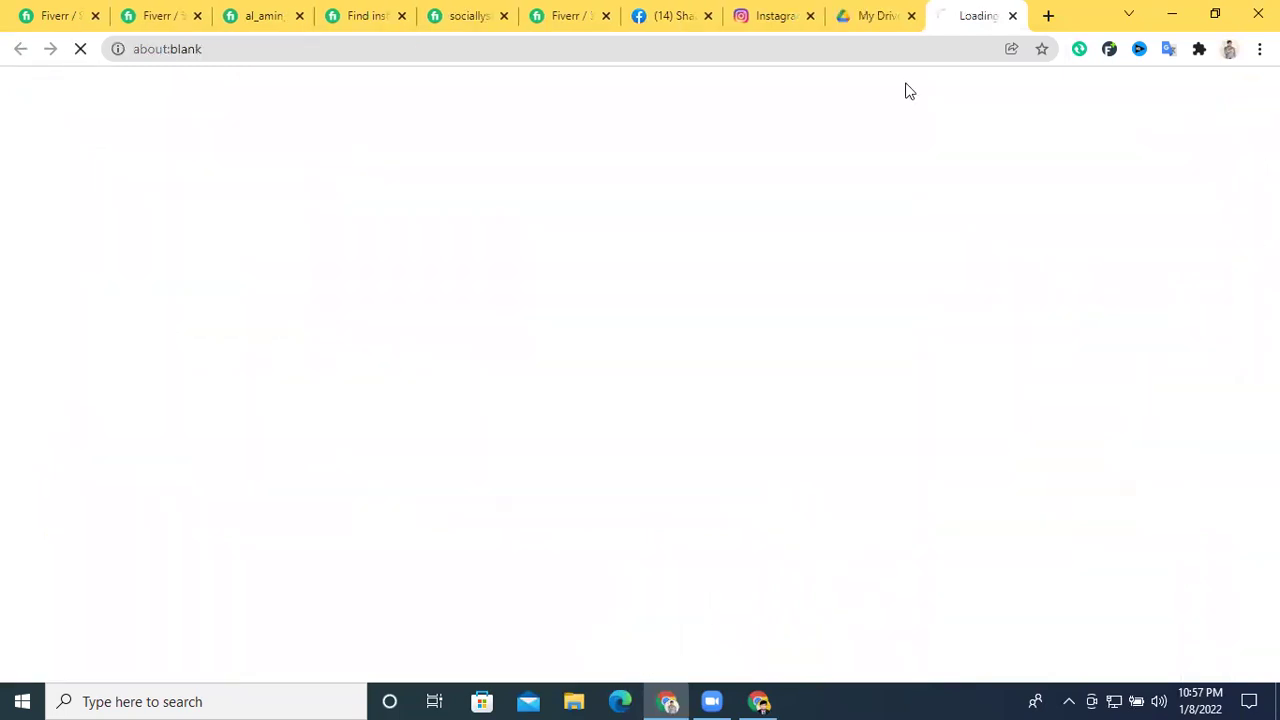
click(890, 14)
click(962, 15)
click(891, 17)
click(945, 18)
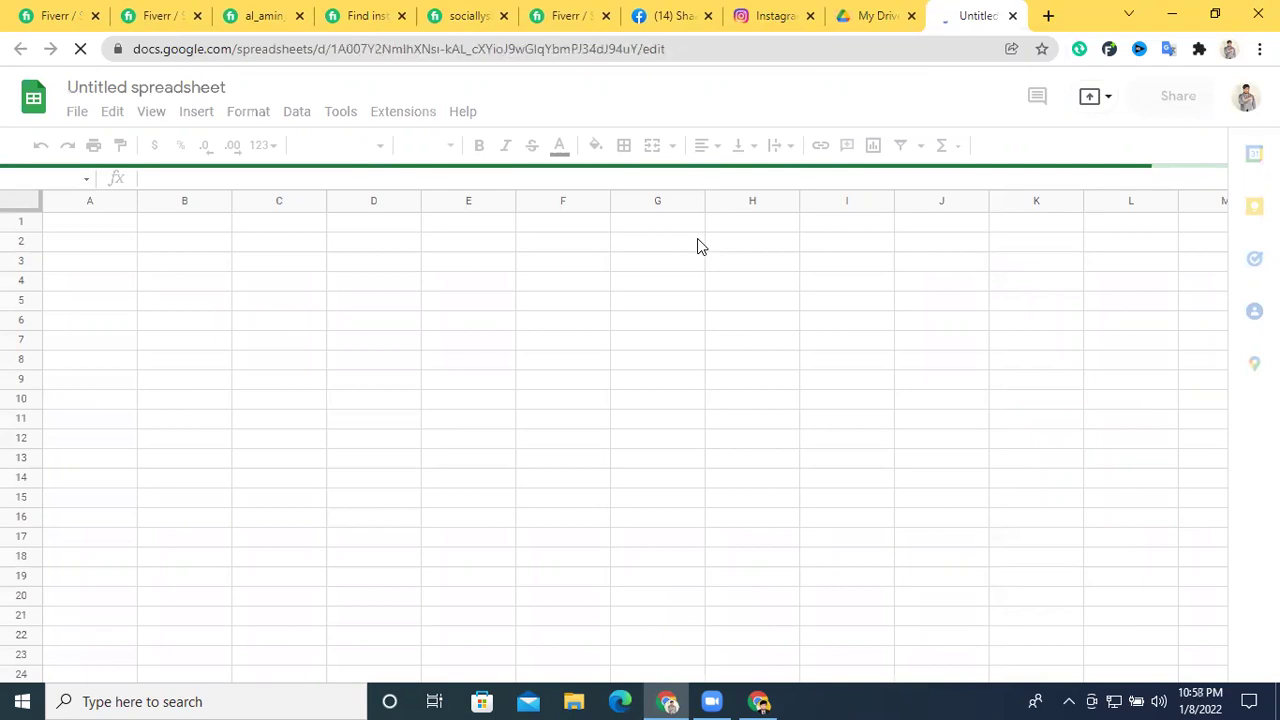
click(112, 89)
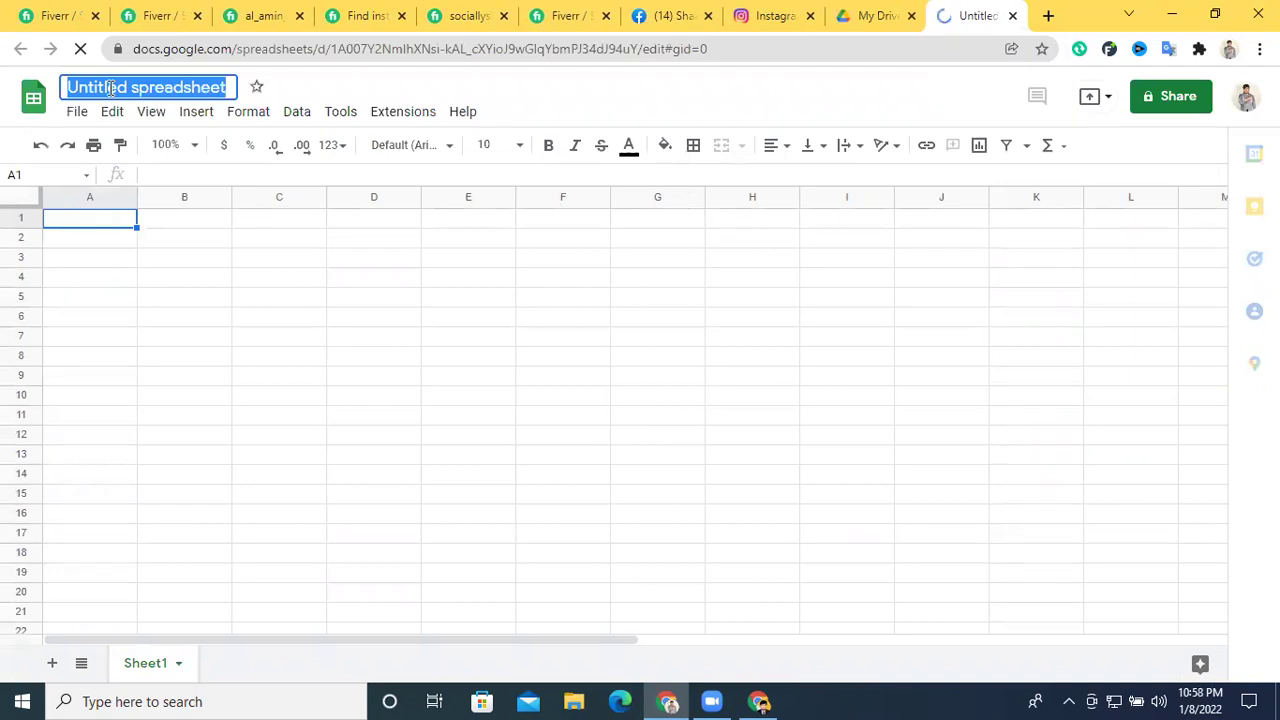
click(280, 12)
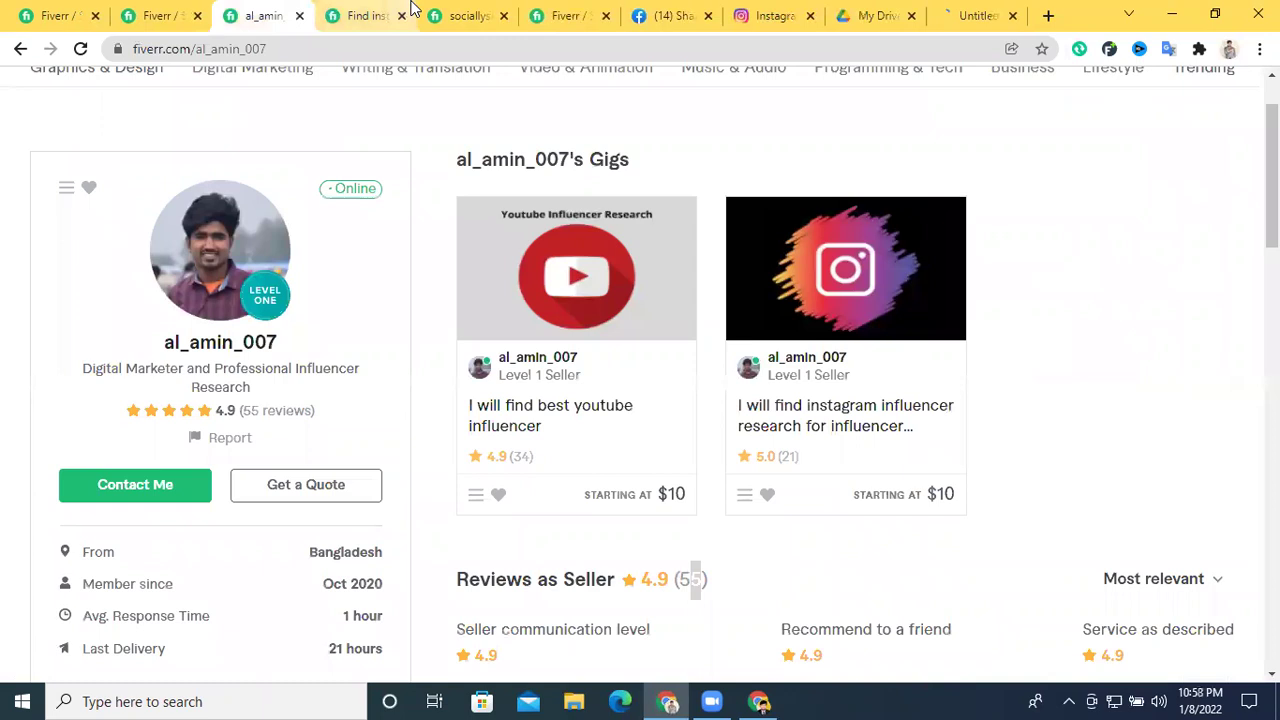
Open the Instagram influencer research gig and view its 'You will get' list
click(411, 10)
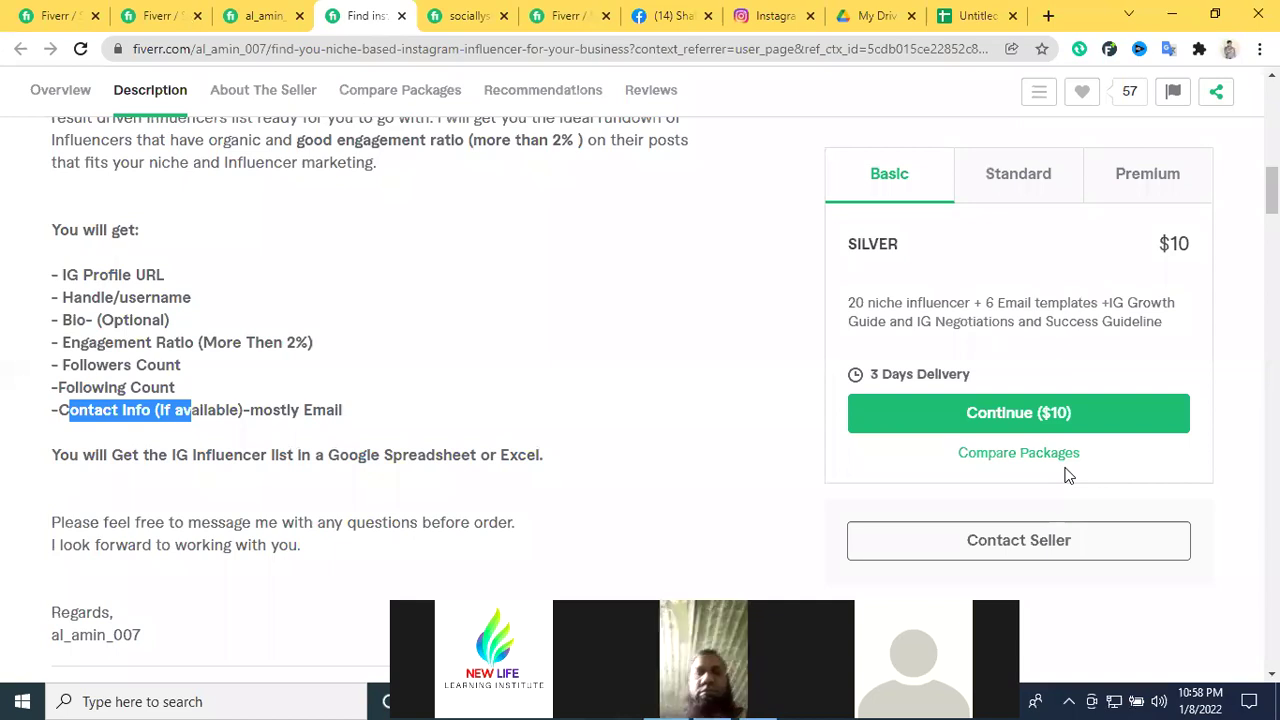
Title the spreadsheet with the client's name followed by '40k followers in … list'
click(962, 15)
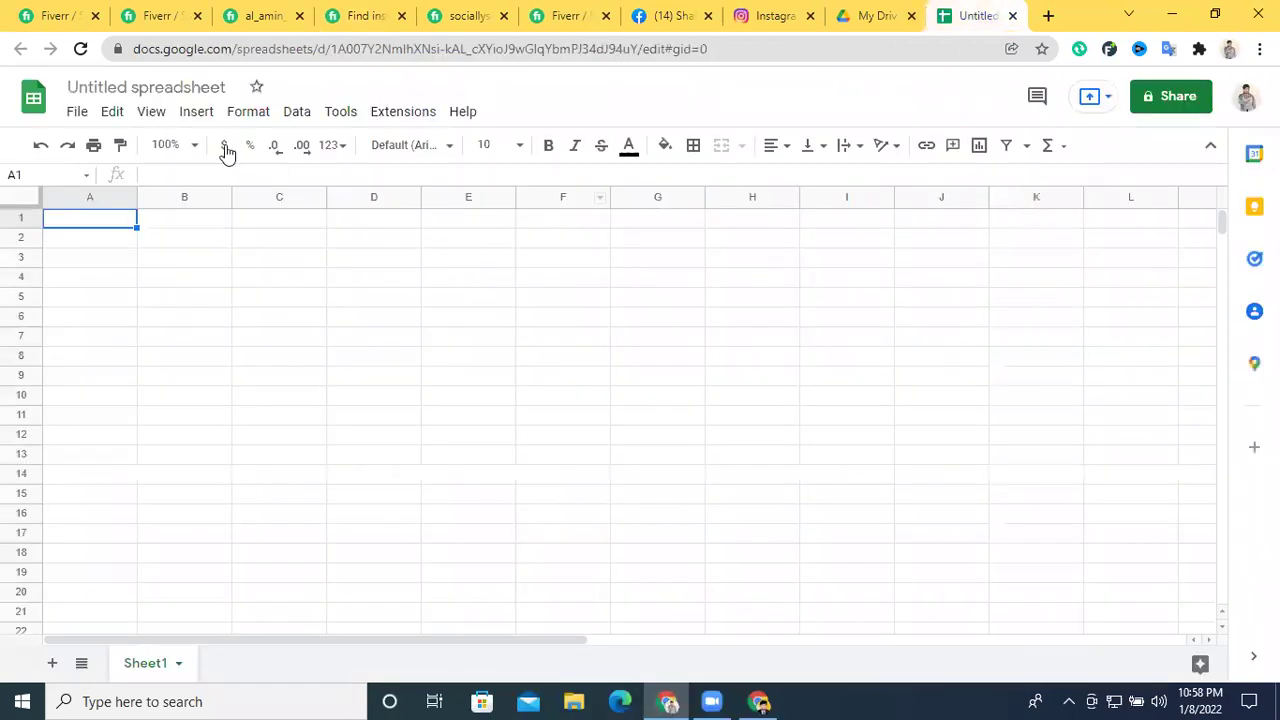
click(157, 86)
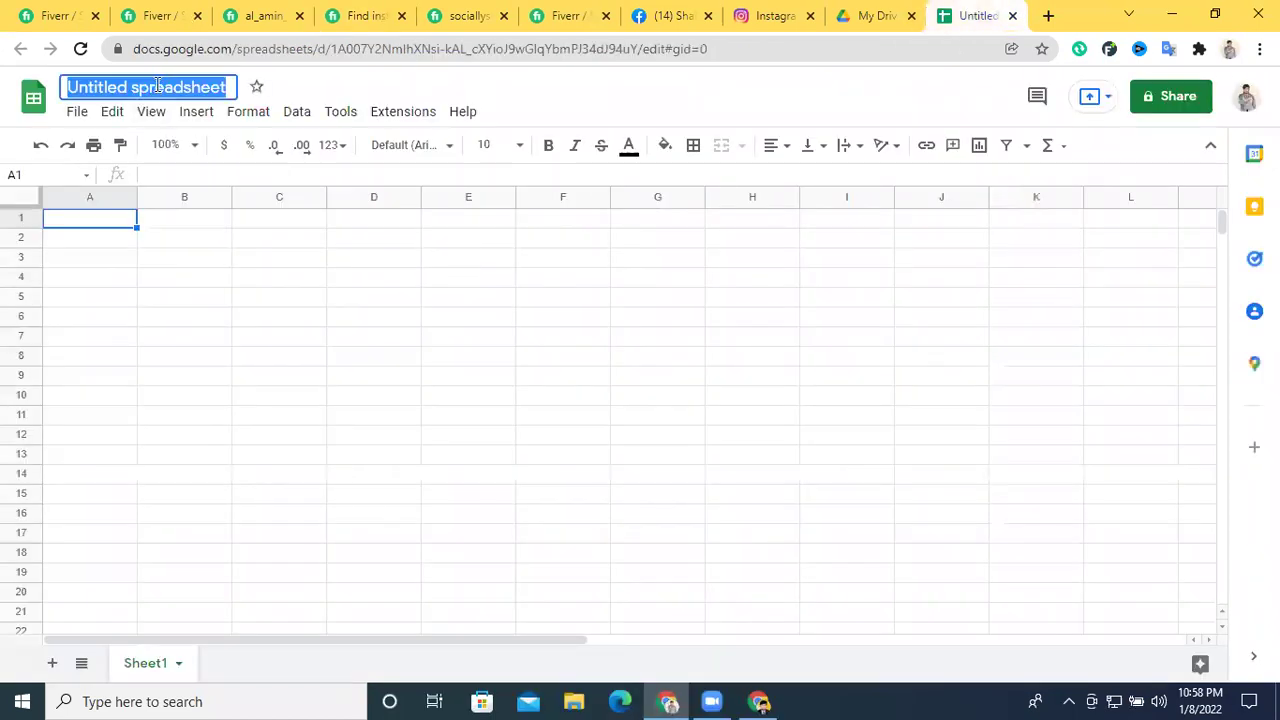
text(Monir)
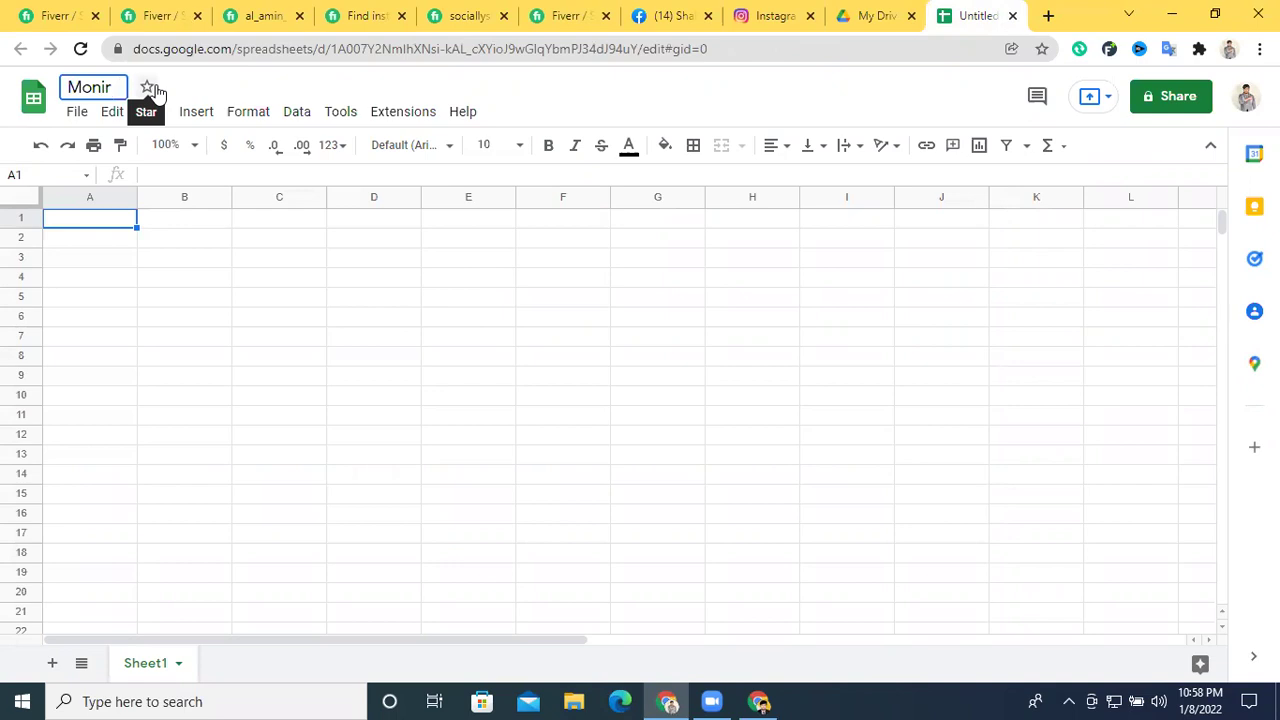
text(40k f)
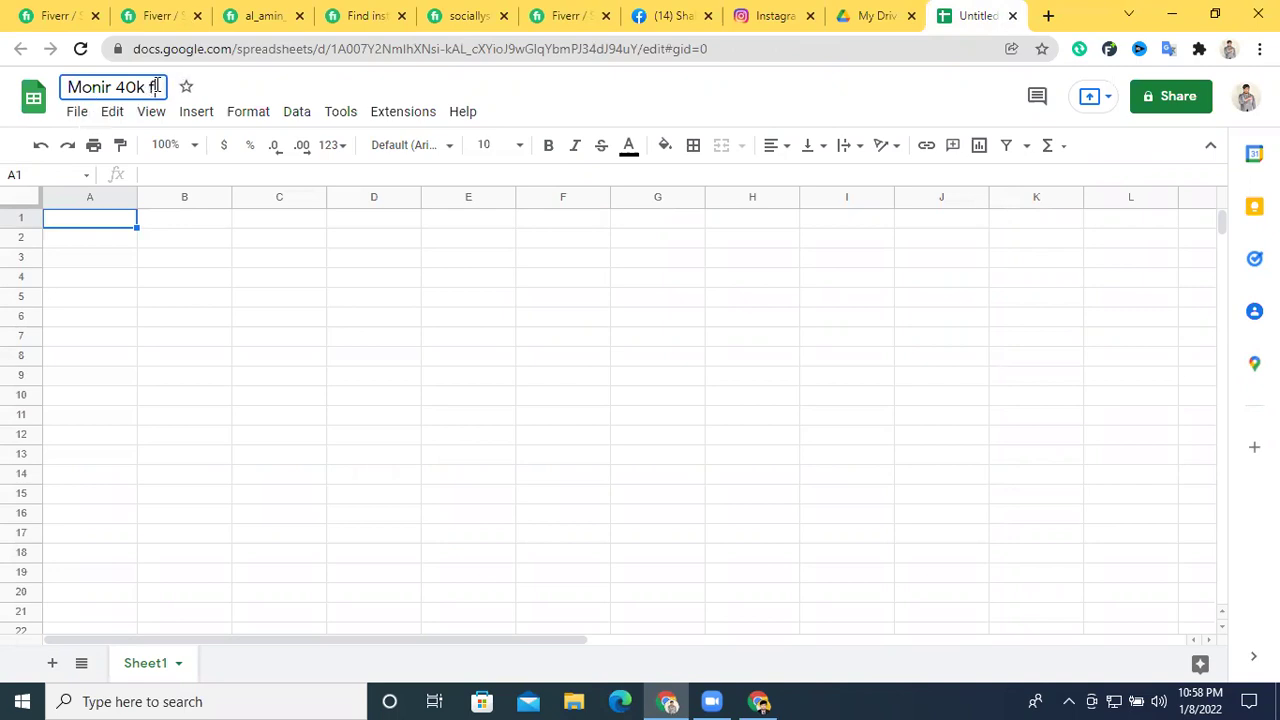
text(ollower)
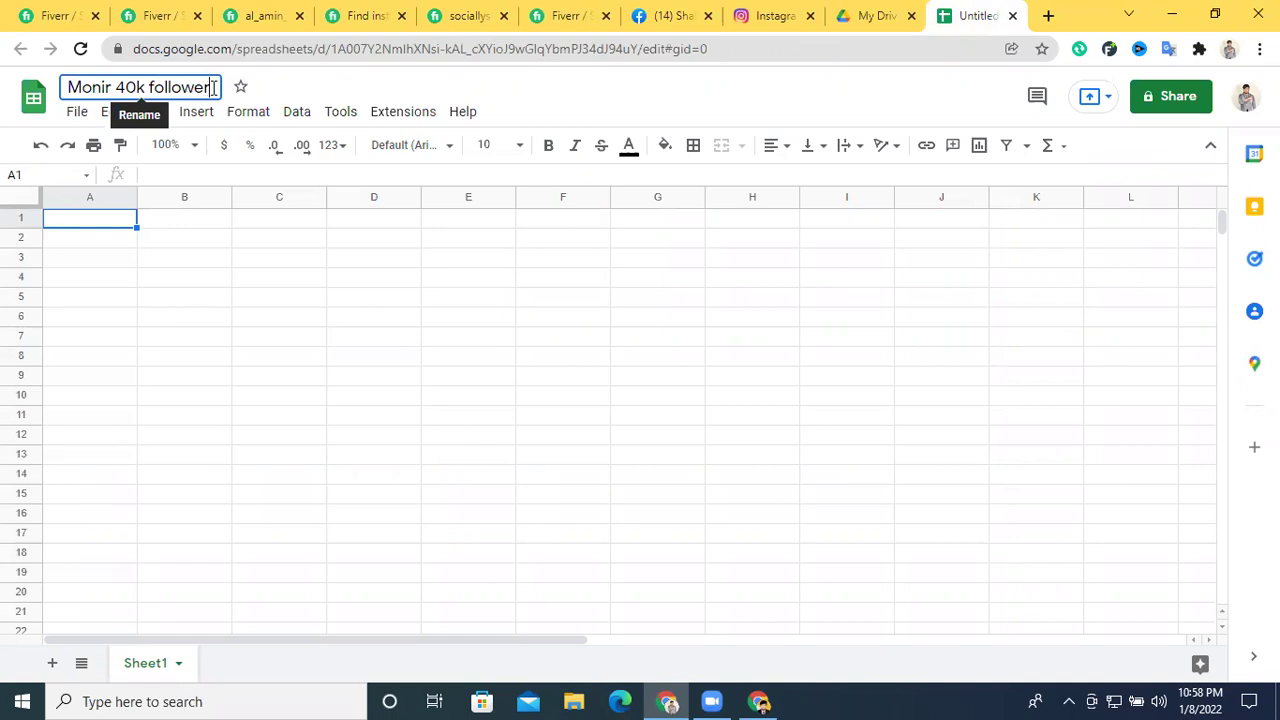
text(s in)
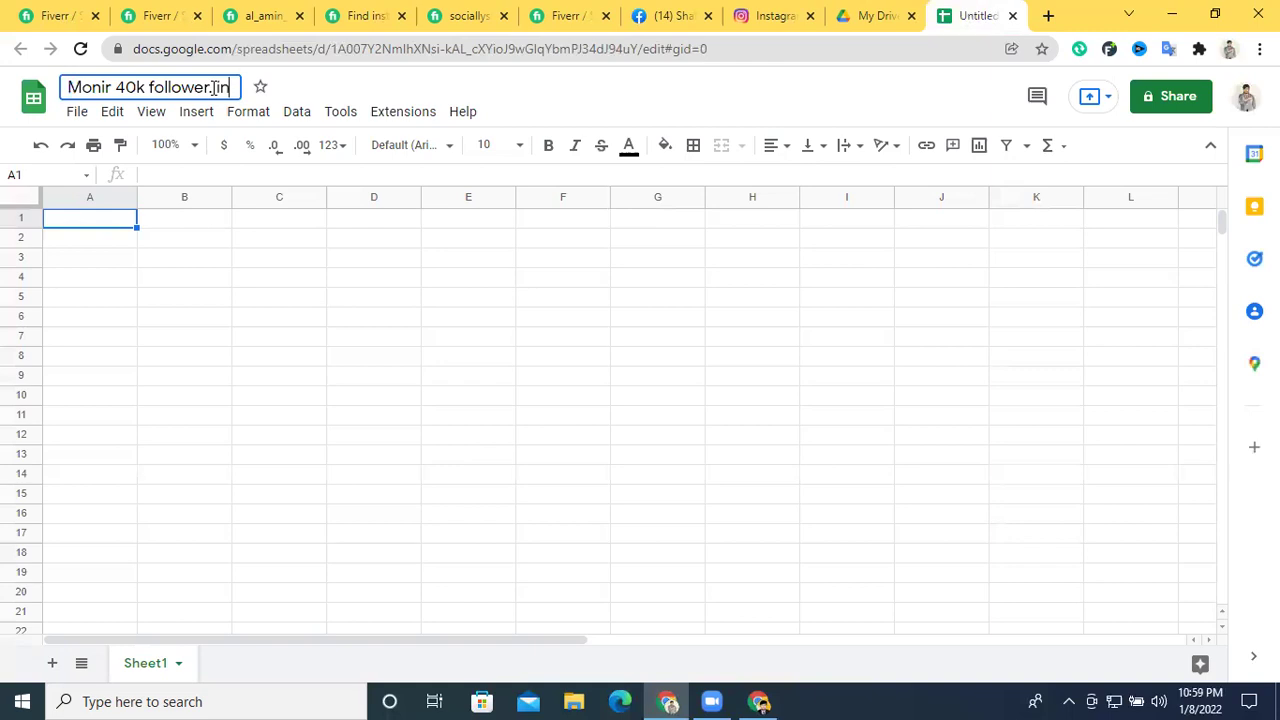
key(Return)
text(-)
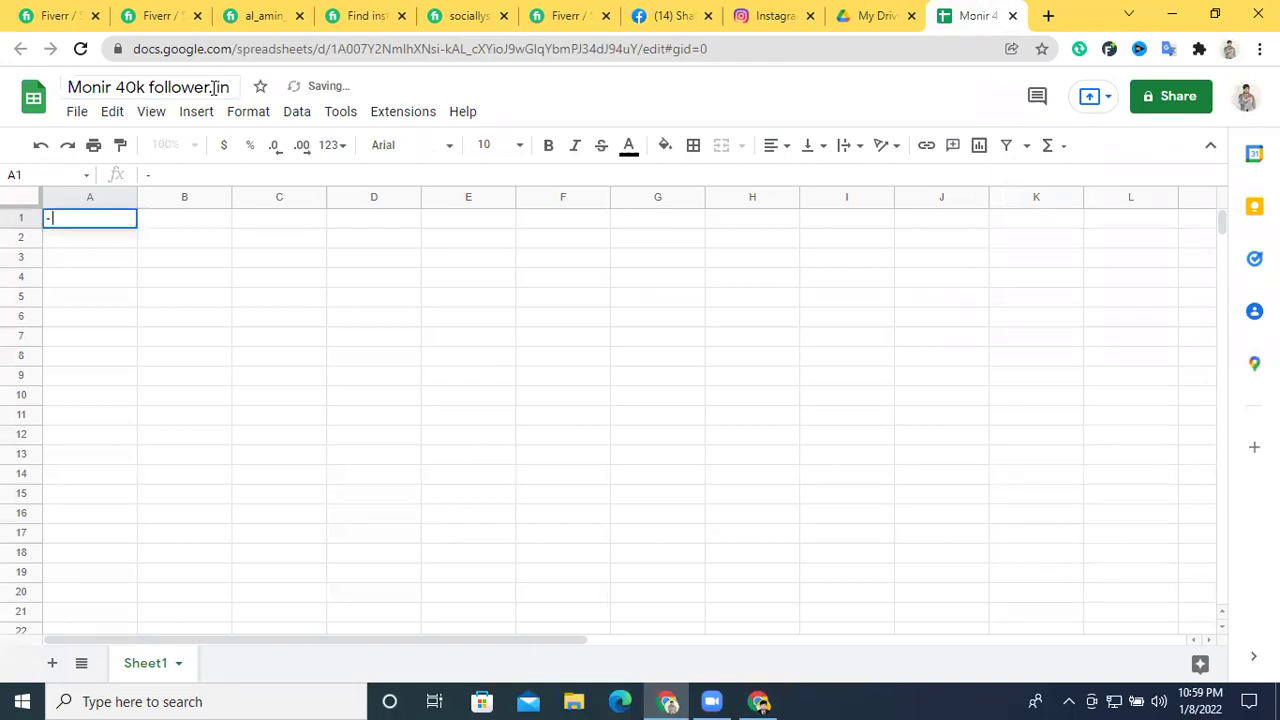
key(Escape)
click(222, 88)
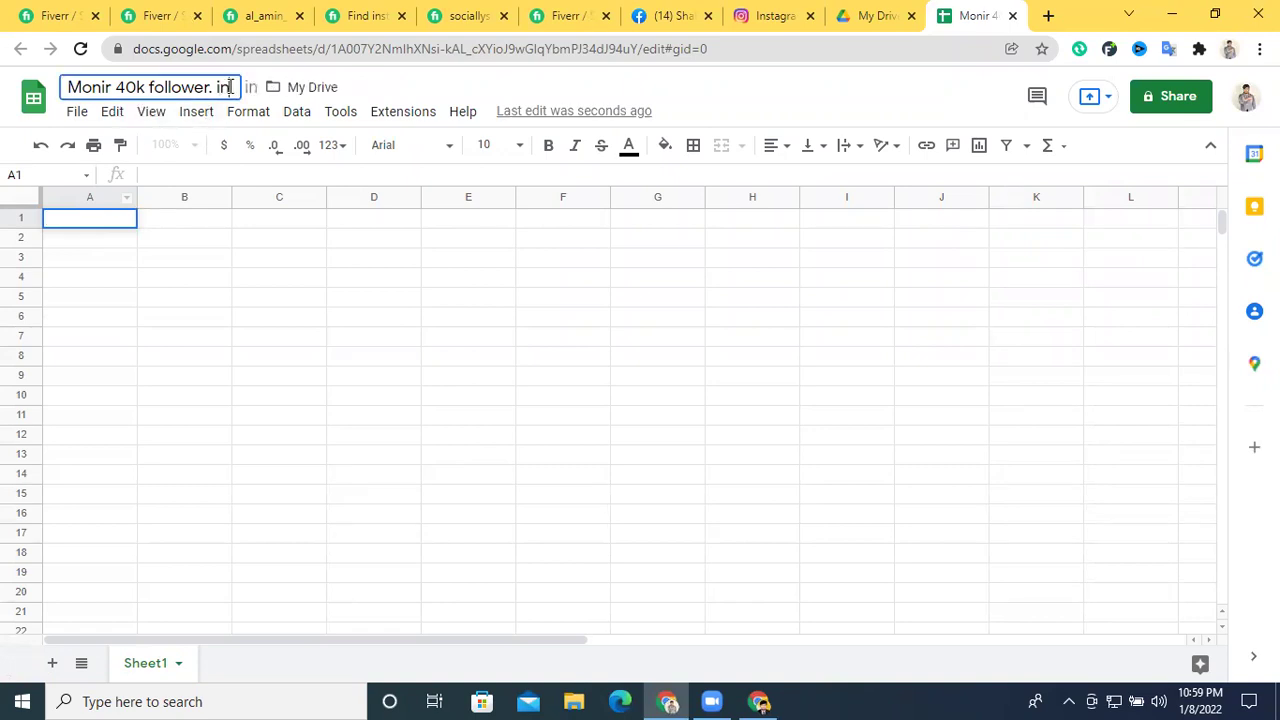
text(list)
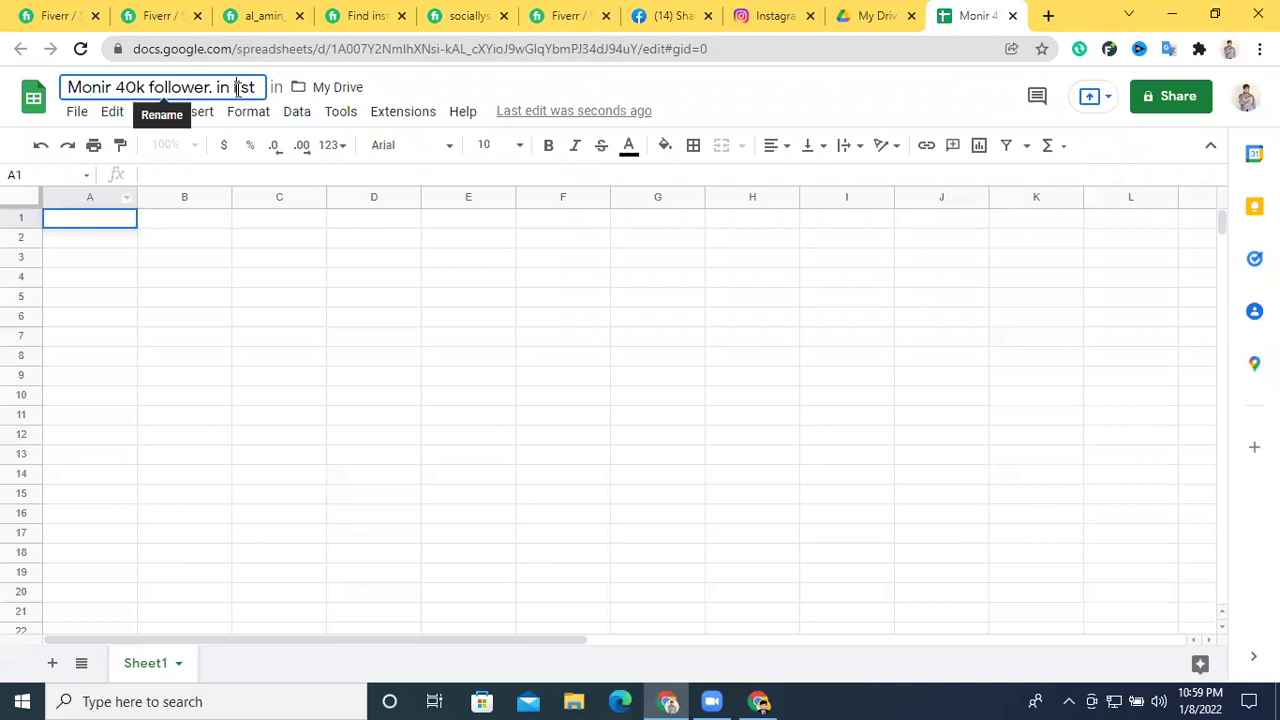
Copy the word 'influencer' from the Fiverr gig title
click(280, 14)
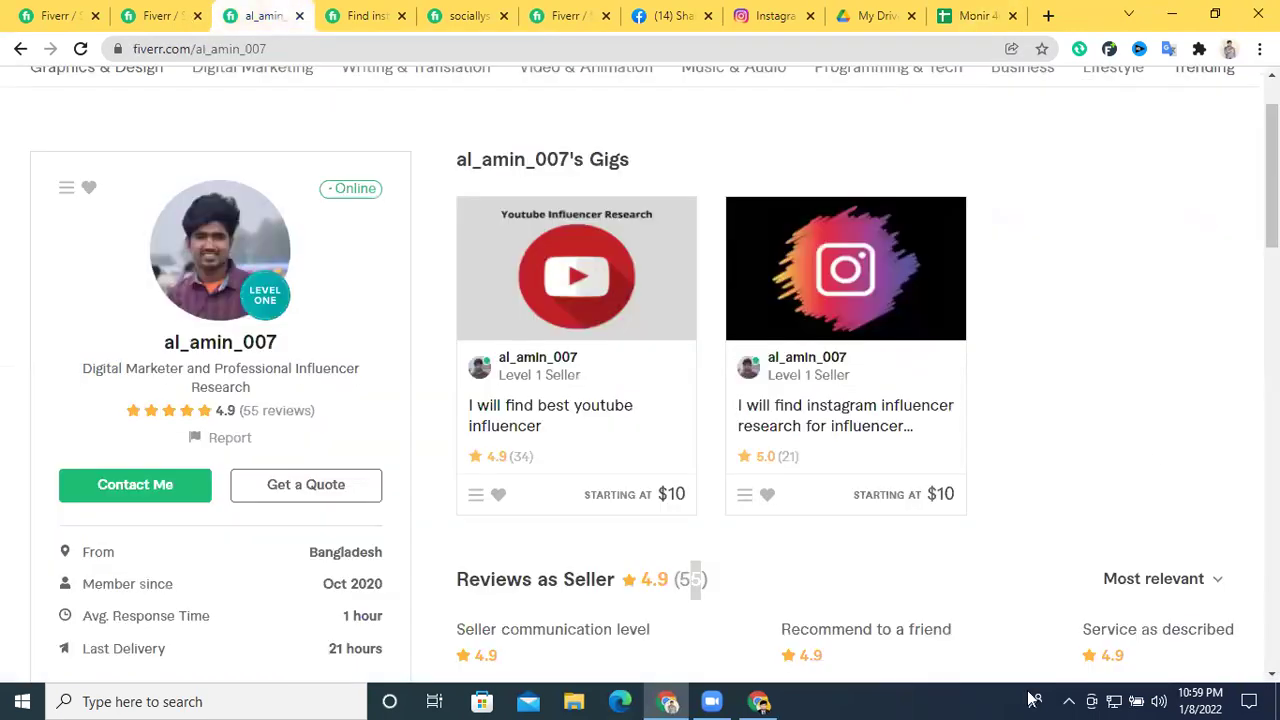
click(365, 15)
scroll(343, 306, up, 12)
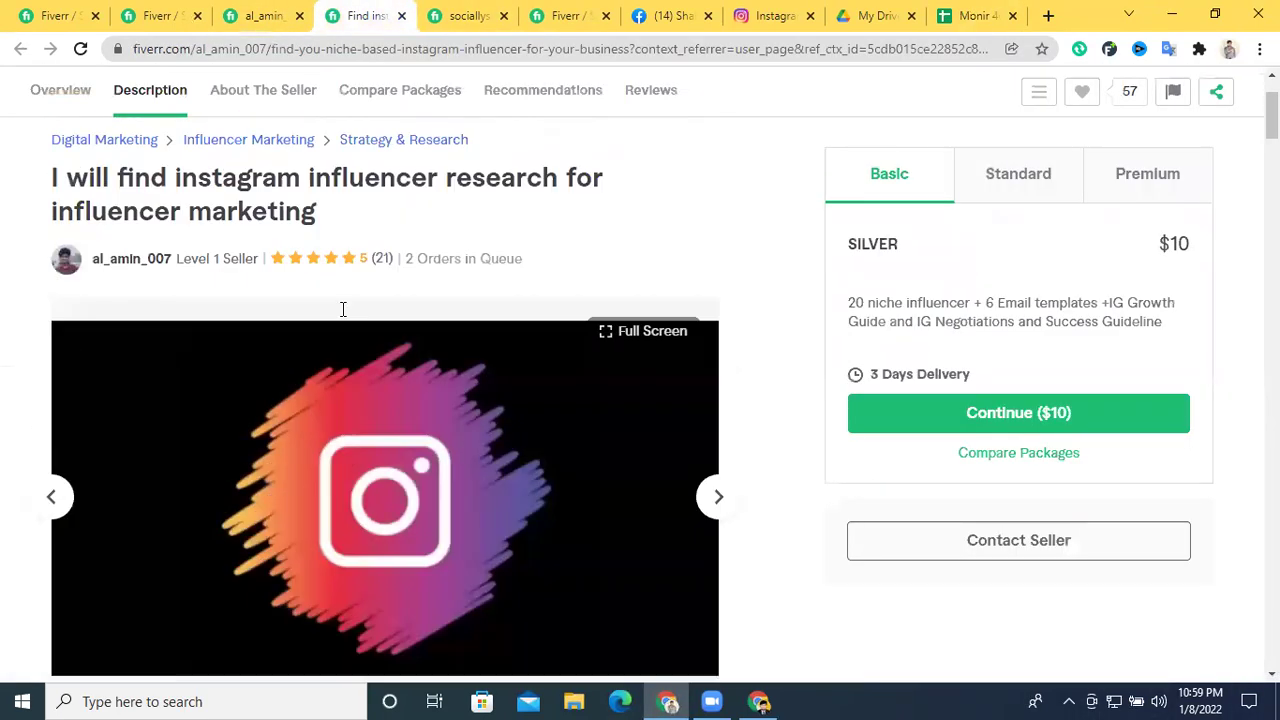
double_click(346, 312)
right_click(346, 314)
click(399, 330)
Paste 'influencer' into the spreadsheet title and insert '20' before it
click(460, 8)
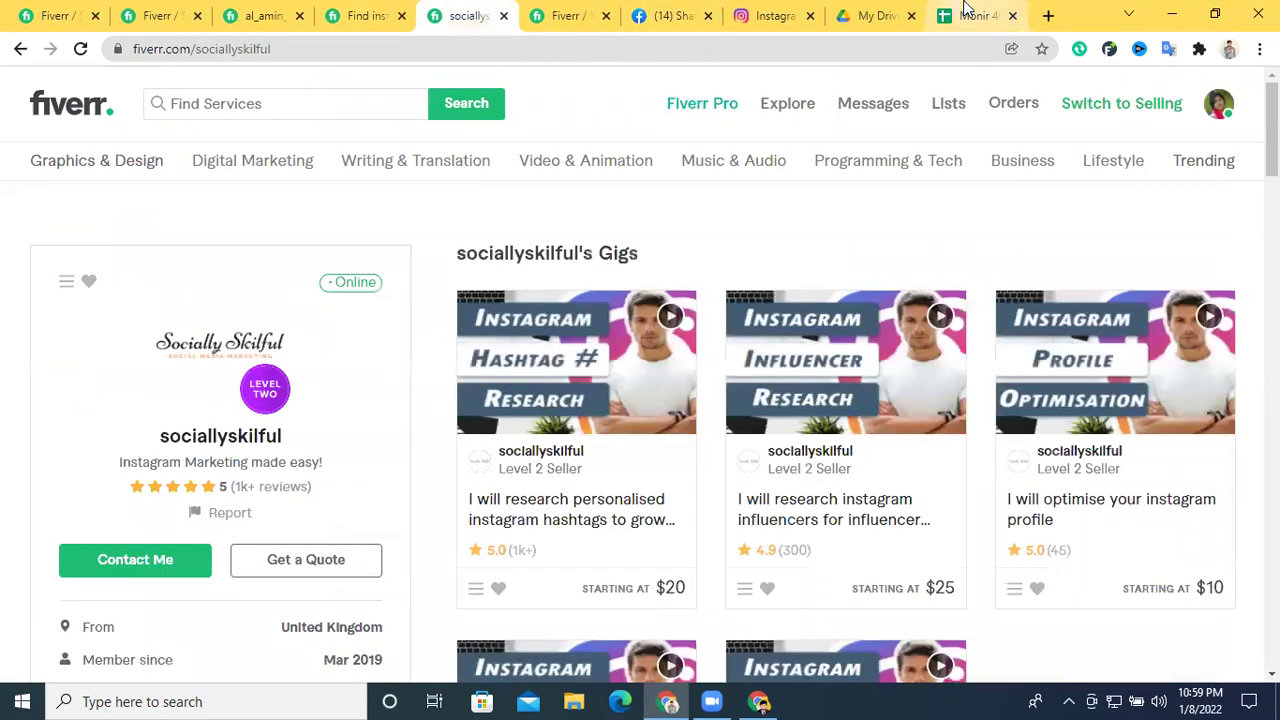
click(968, 15)
double_click(215, 87)
key(ctrl+v)
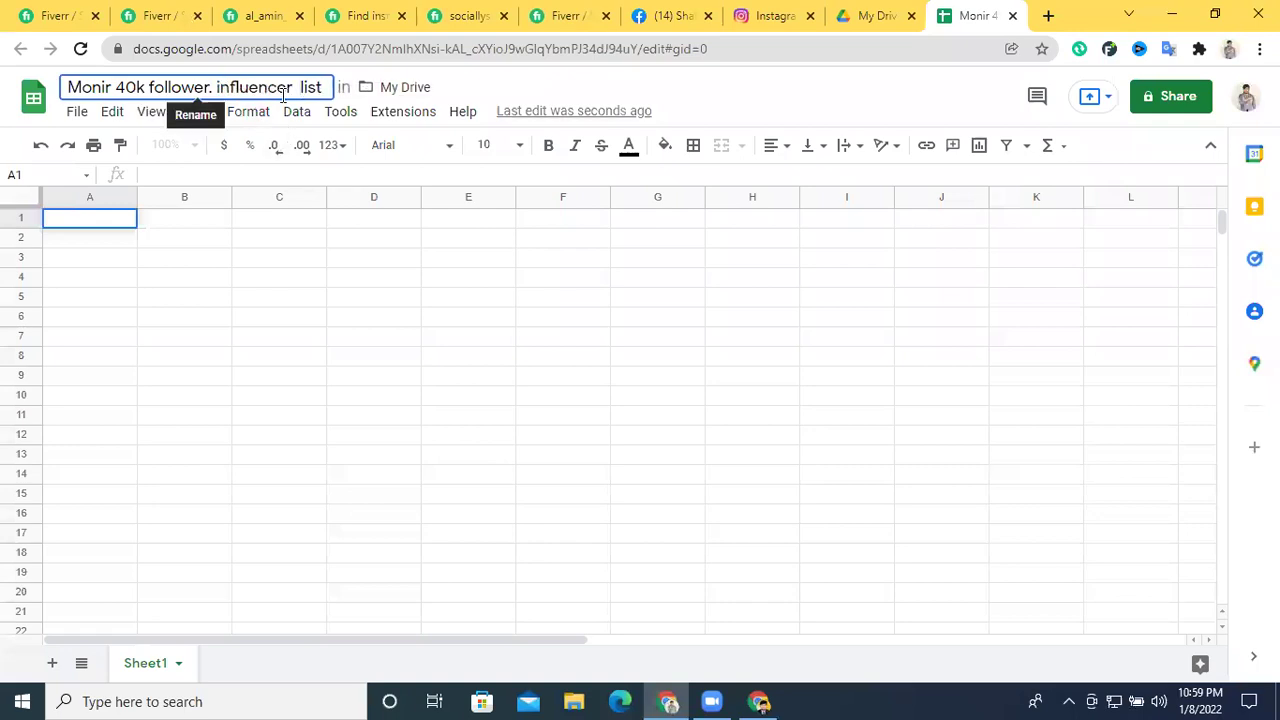
click(212, 88)
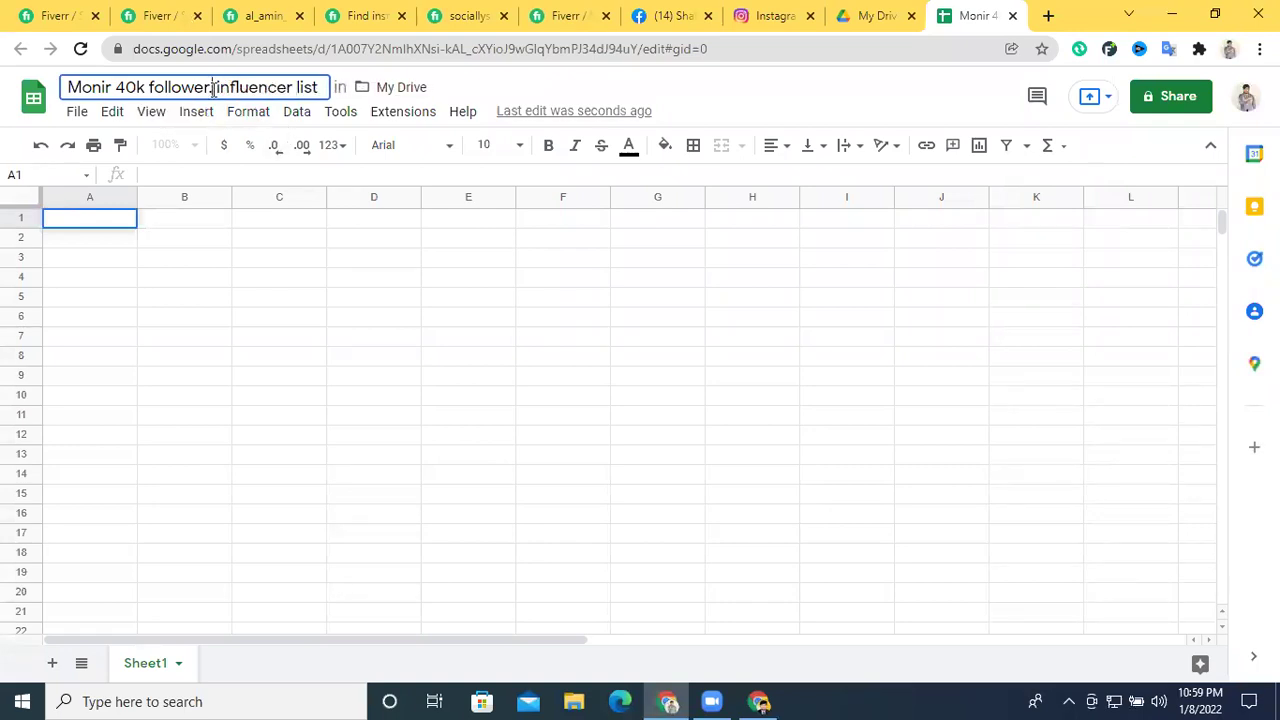
text(20)
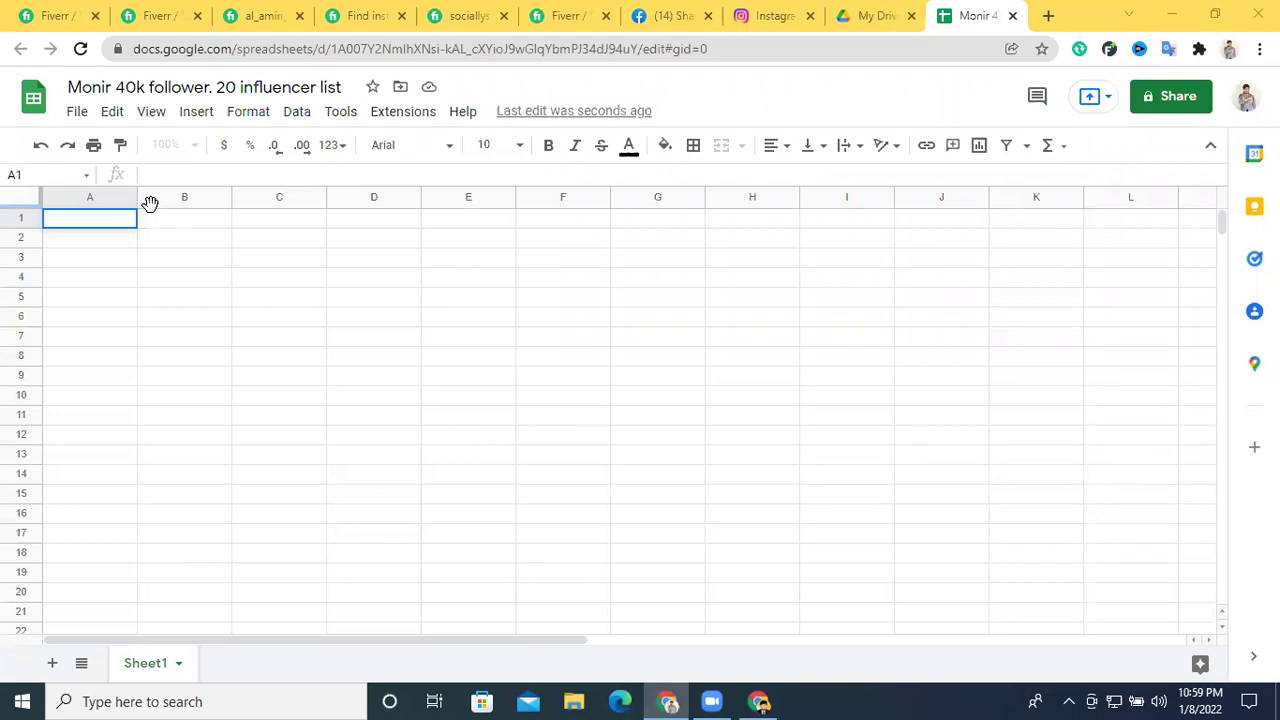
Enter headers NO in A1 and IG Link in B1, fixing the 'KINK' typo
double_click(75, 222)
text(NO)
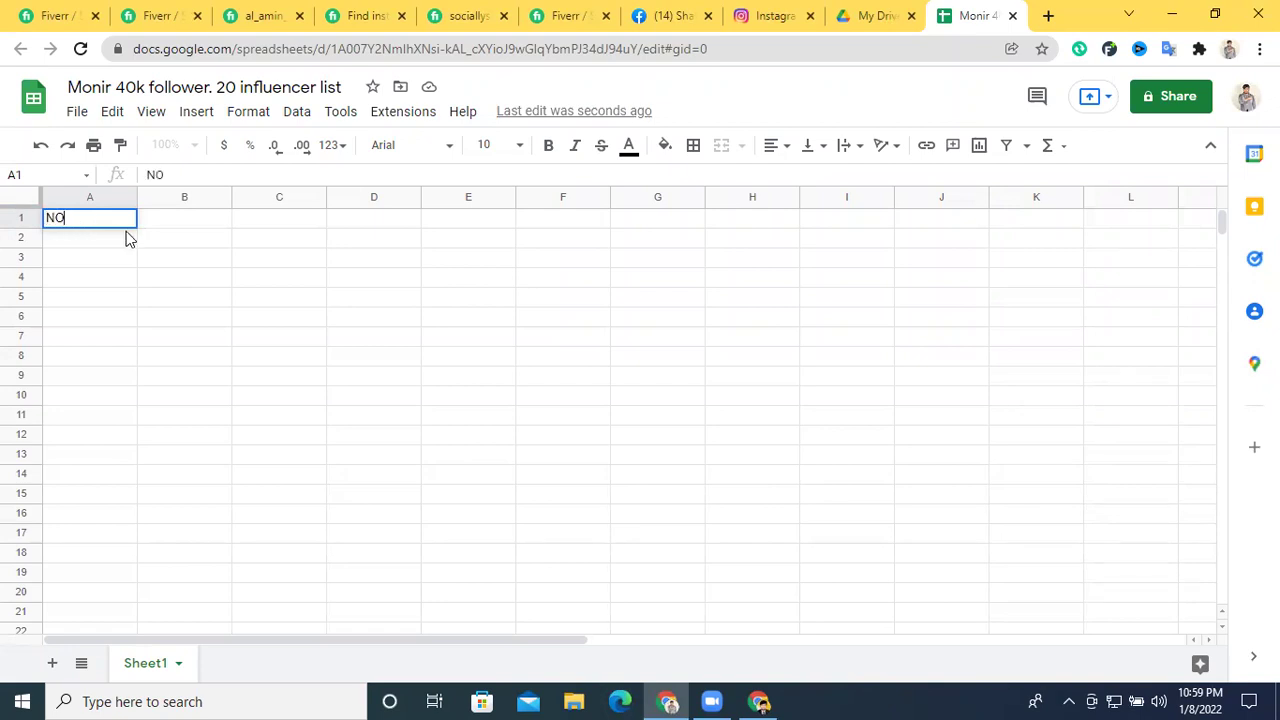
click(180, 224)
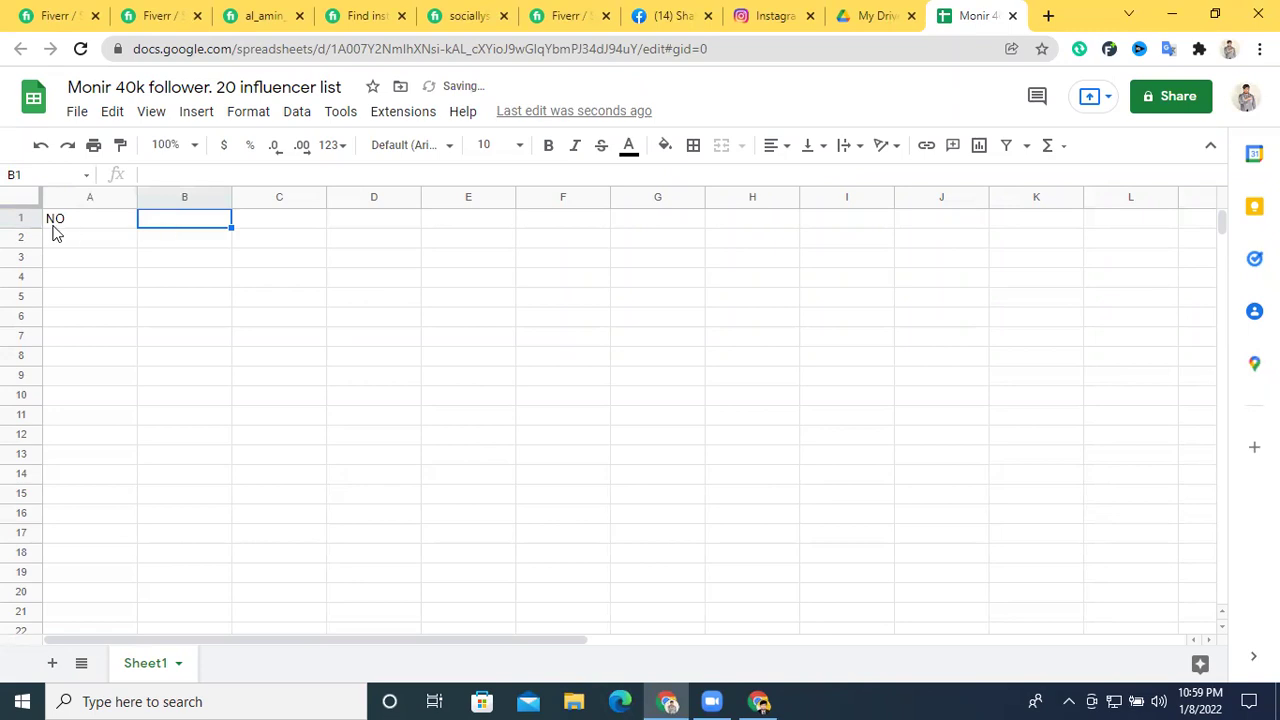
double_click(174, 218)
text(IG)
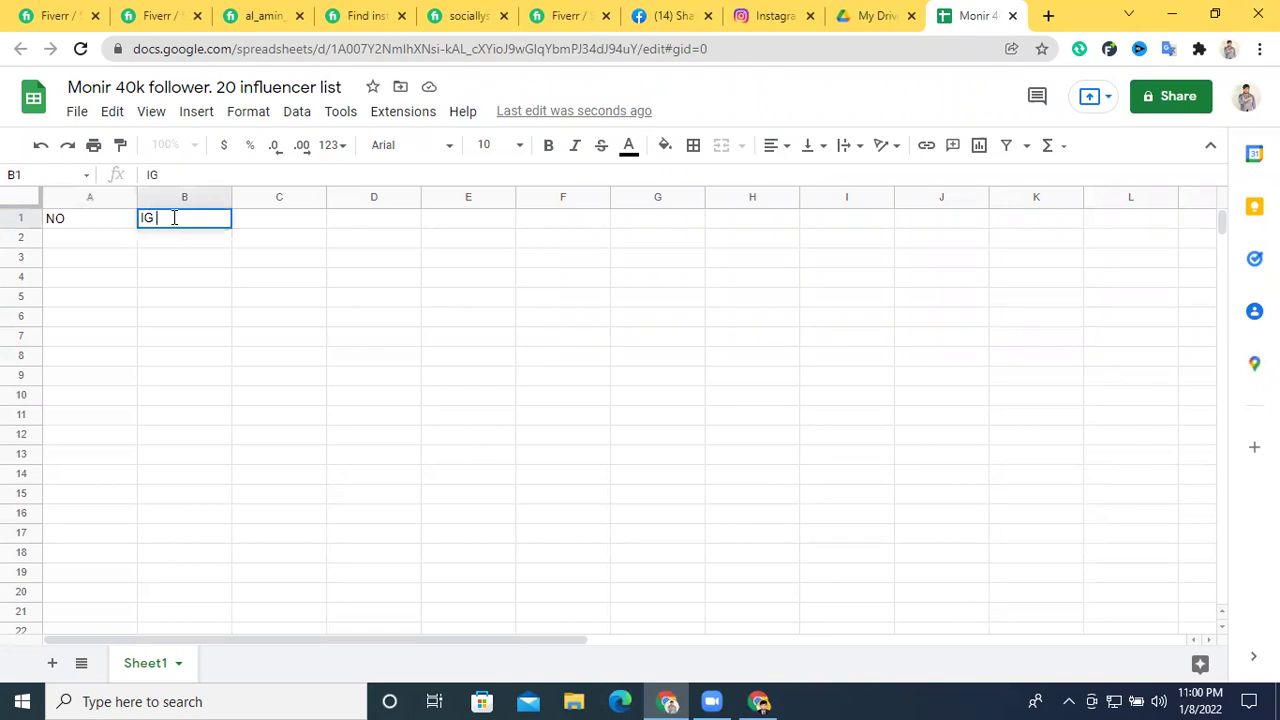
text( KINK)
double_click(178, 218)
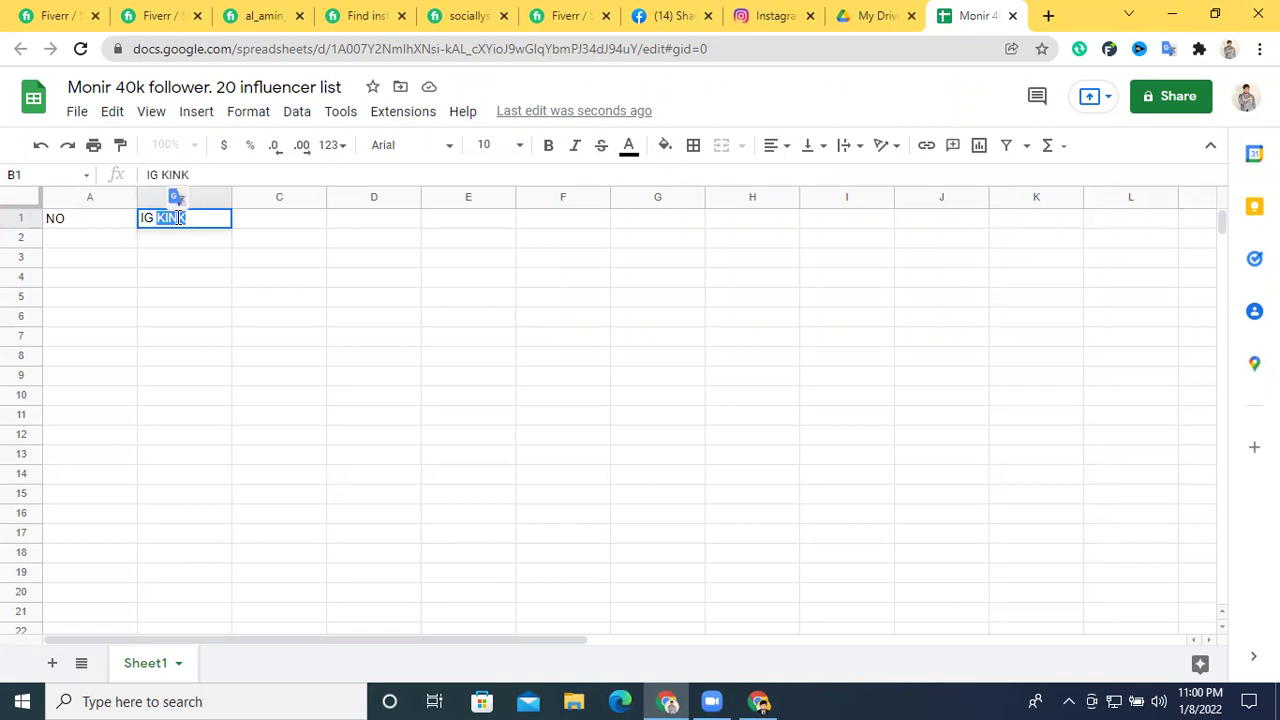
text(Link)
click(266, 226)
Add the Username and Full Name headers in C1 and D1
double_click(278, 220)
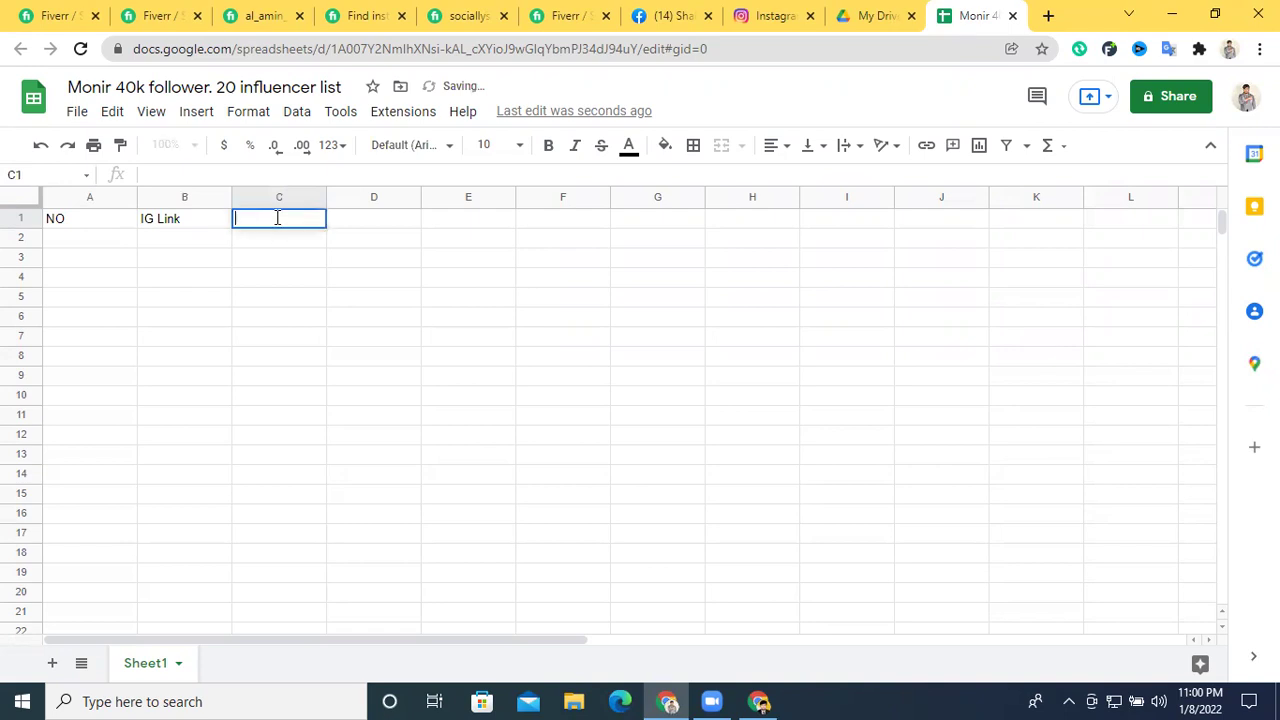
text(Username)
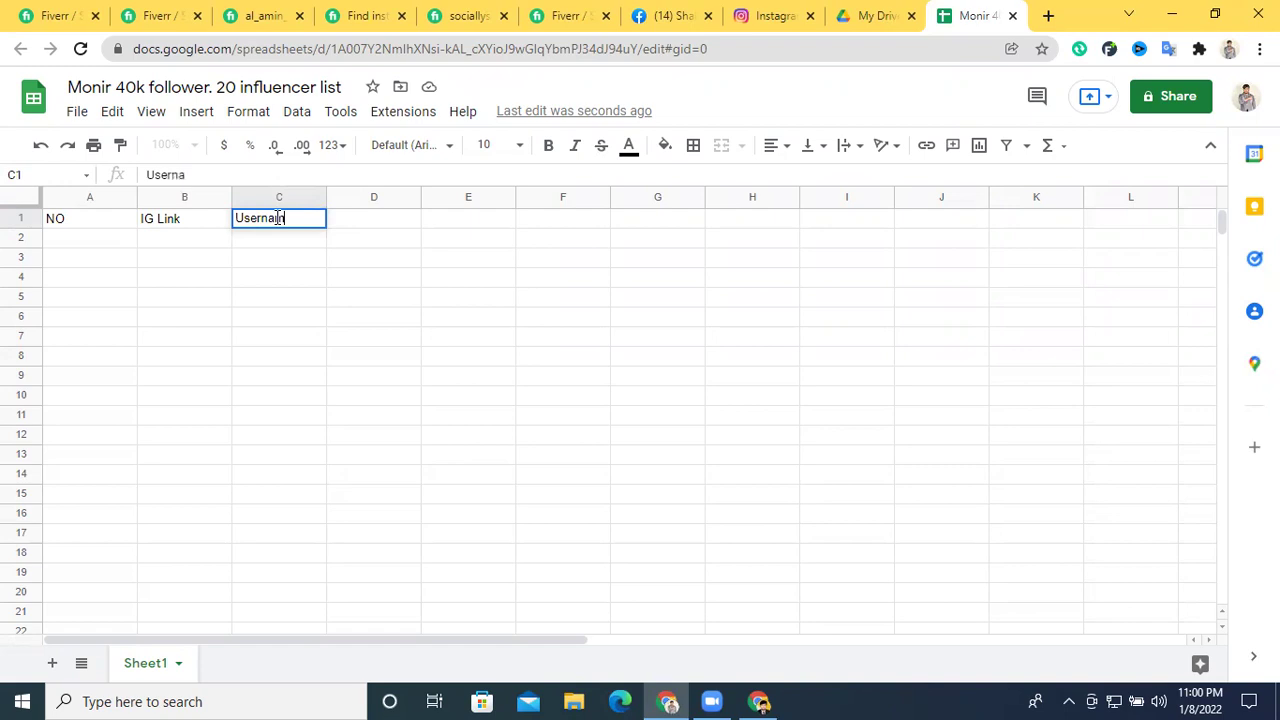
click(333, 243)
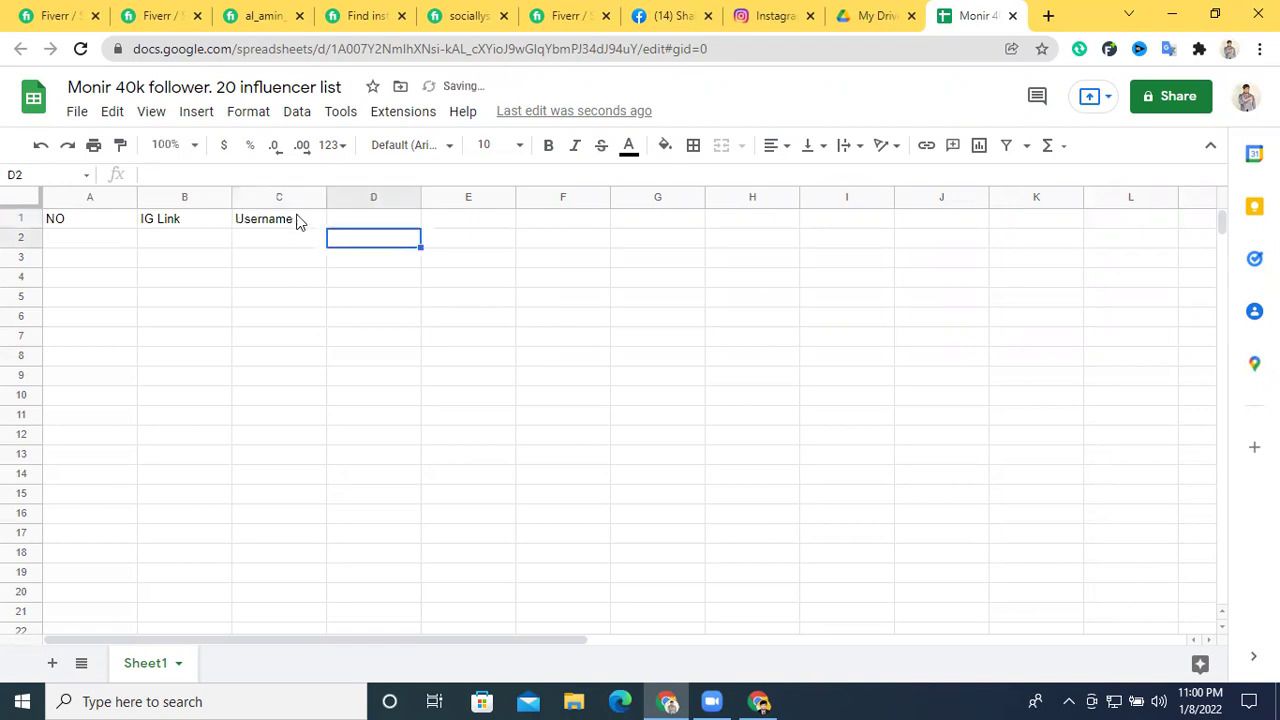
click(352, 212)
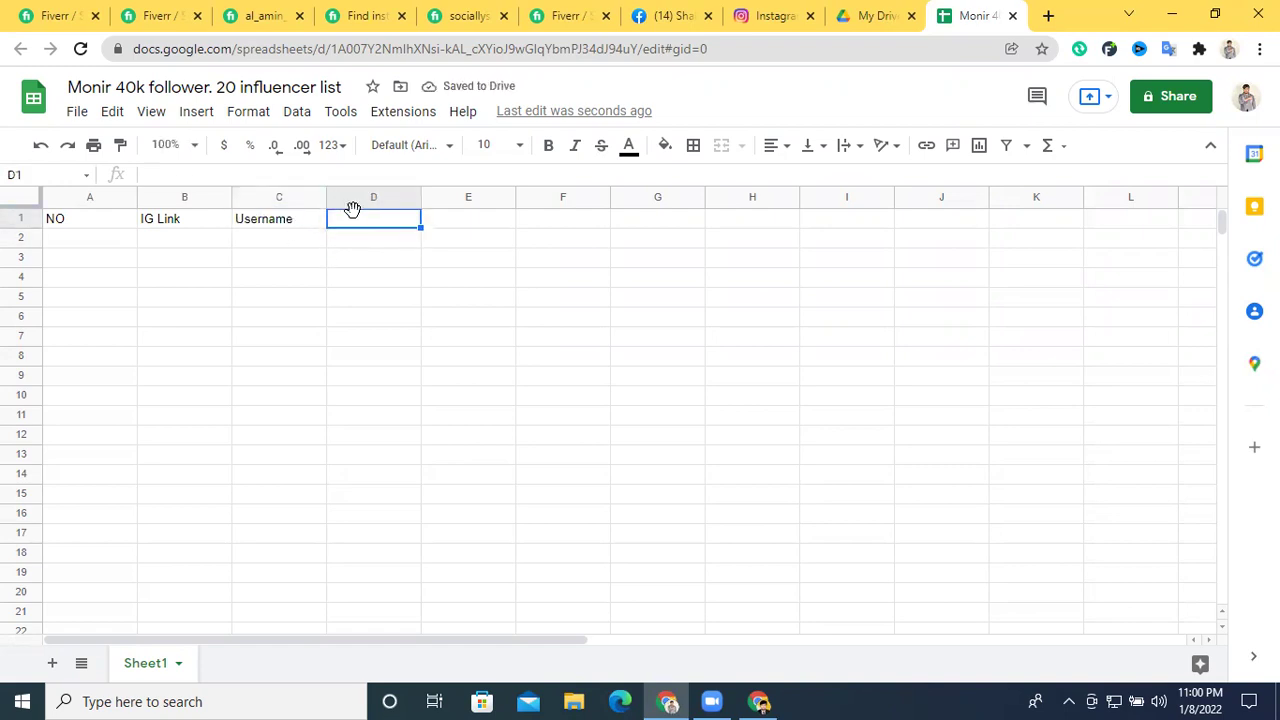
double_click(358, 218)
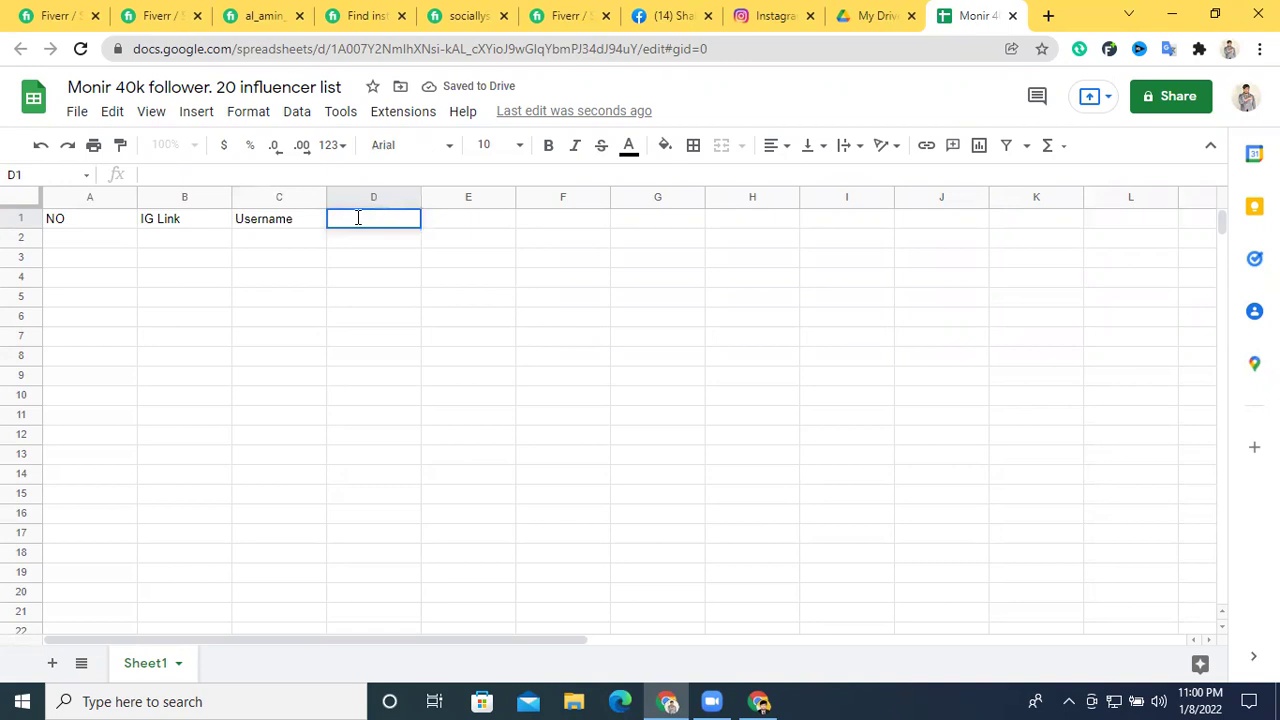
text(Full Name)
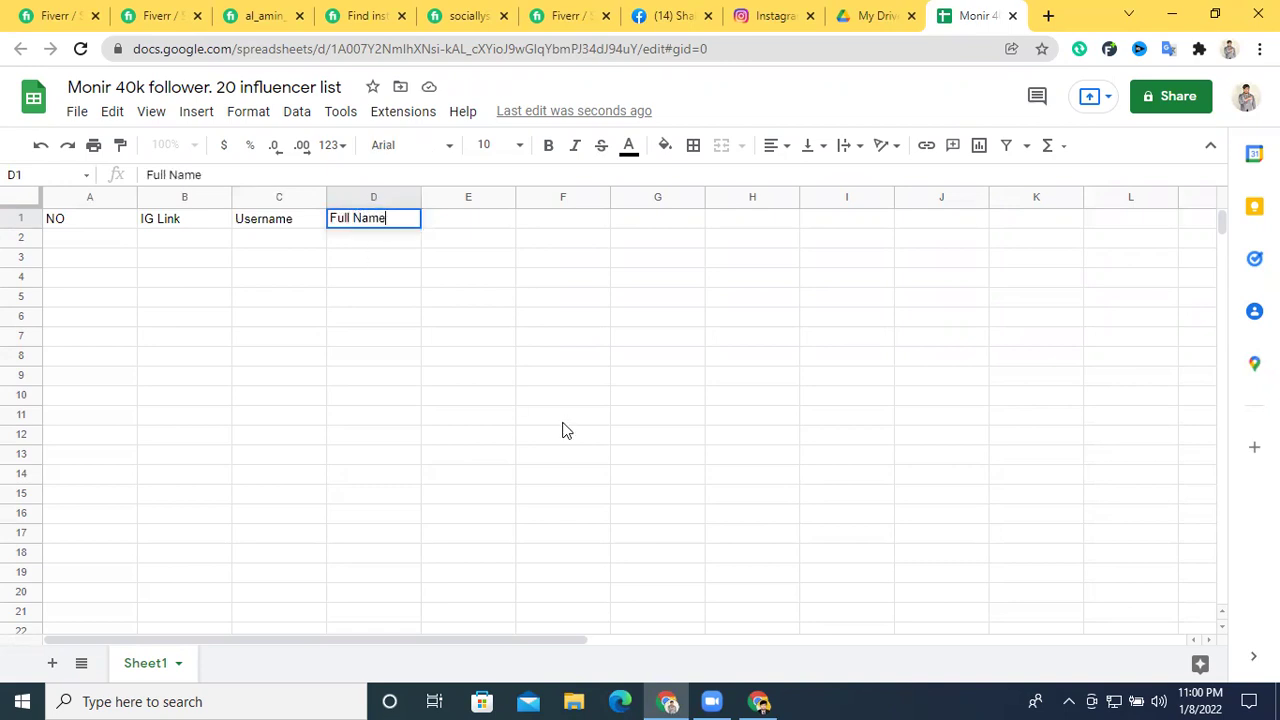
click(542, 218)
double_click(486, 217)
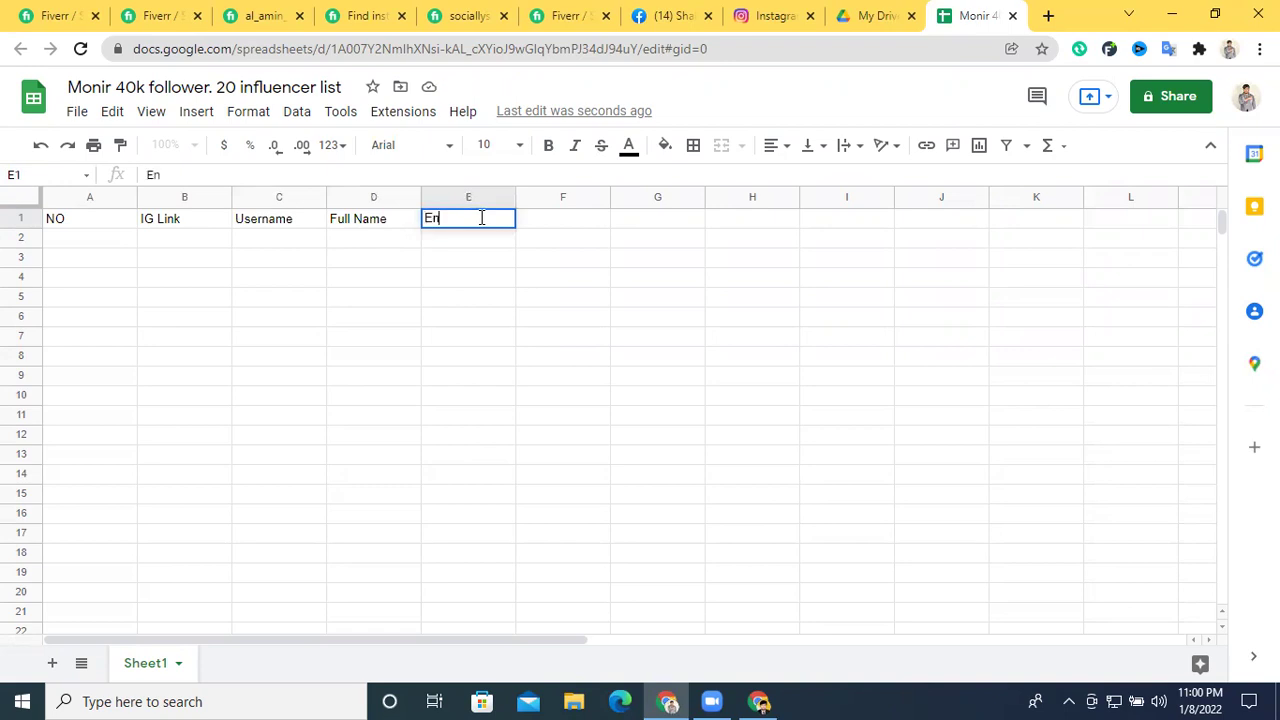
Copy 'Engagement Ratio' from the Fiverr gig and paste it into E1 as the heading
click(368, 12)
scroll(345, 366, down, 10)
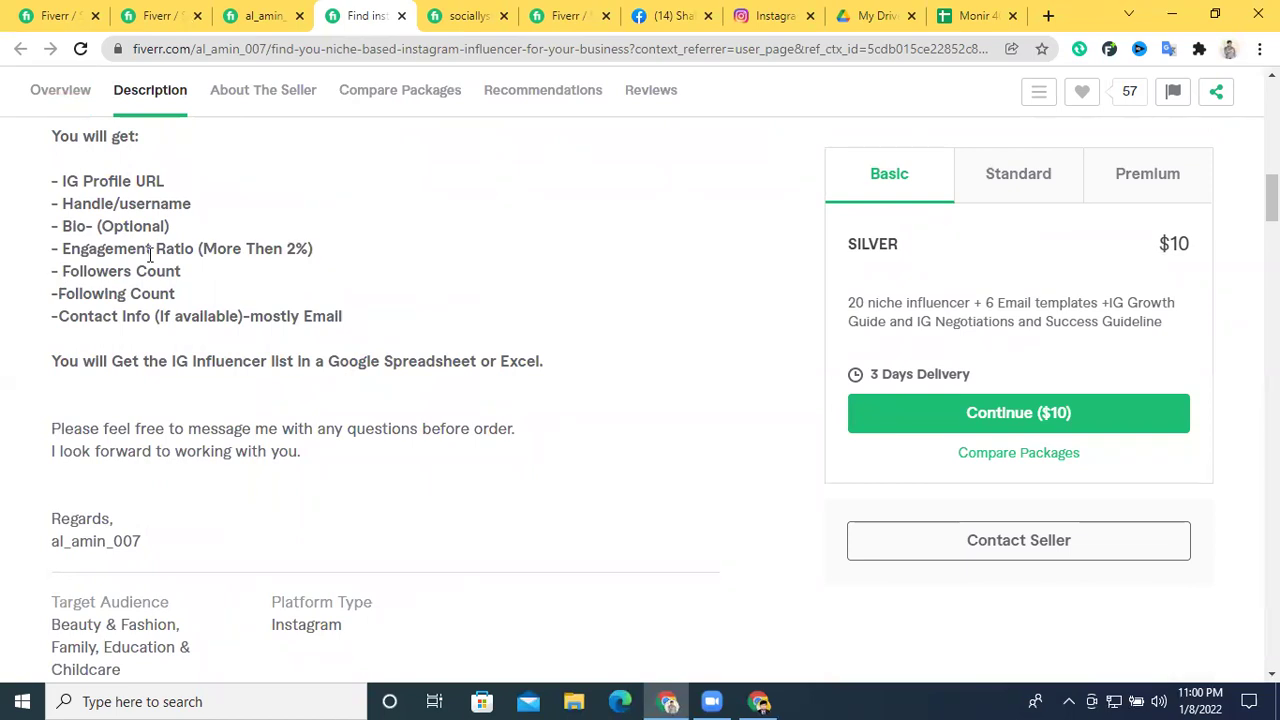
drag(64, 249, 194, 249)
key(ctrl+c)
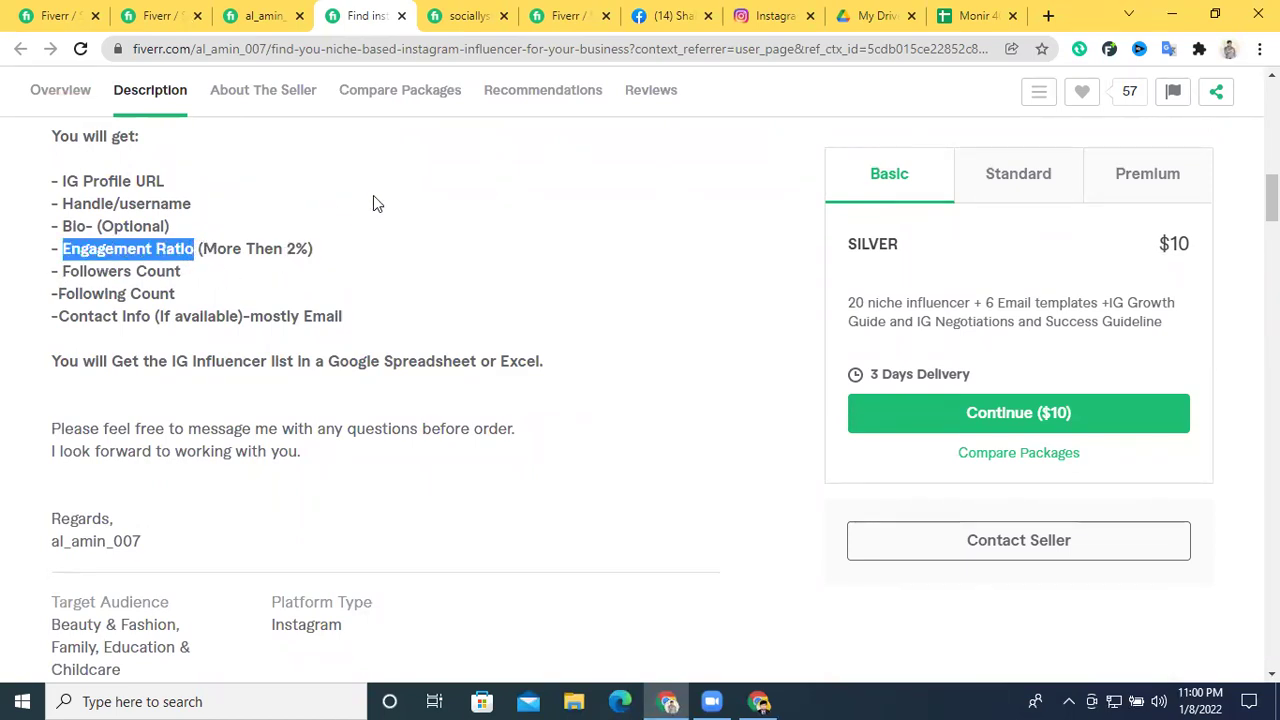
click(975, 15)
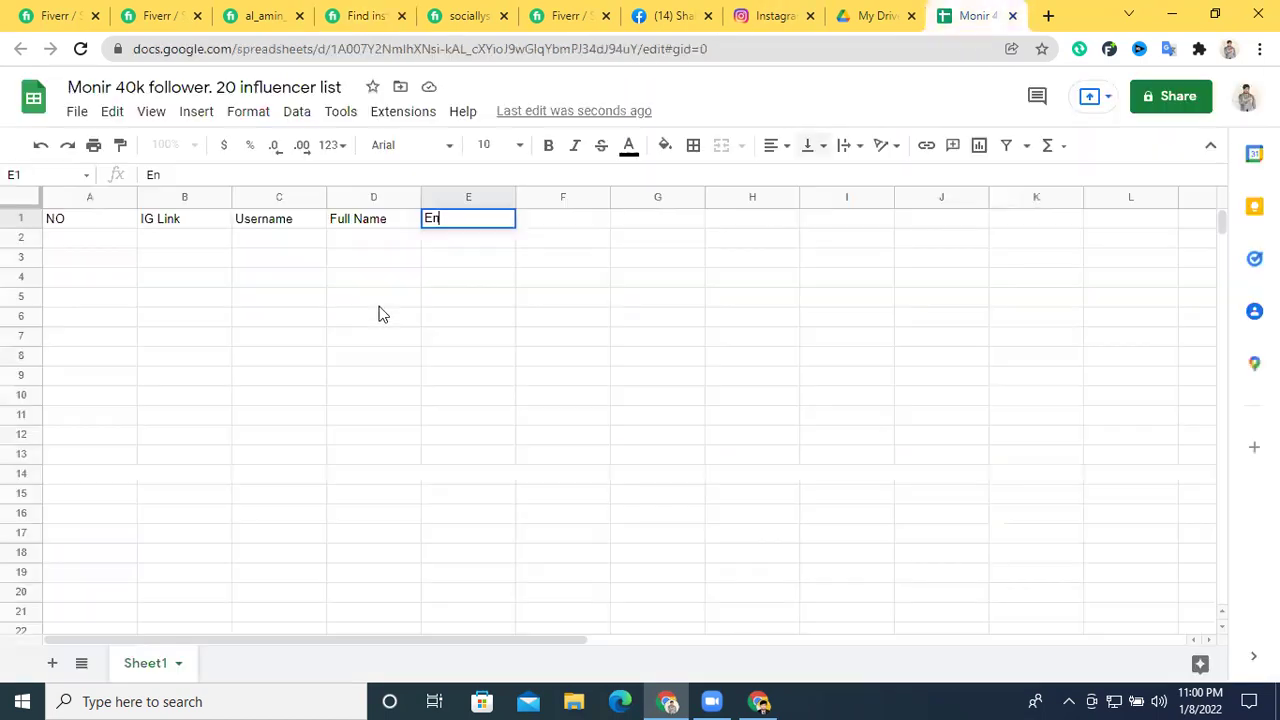
key(ctrl+a)
key(ctrl+v)
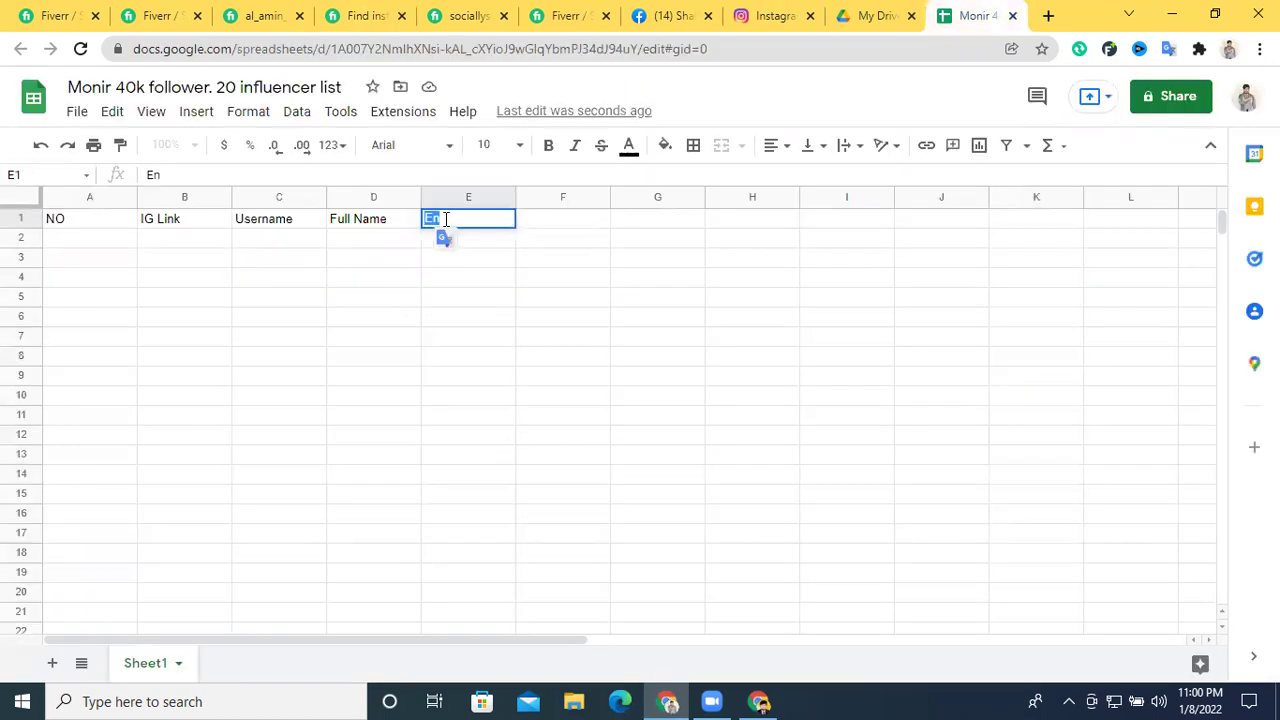
key(Return)
Add the Follower header in F1 and Avg. Like in G1, fixing capitalisation
double_click(553, 221)
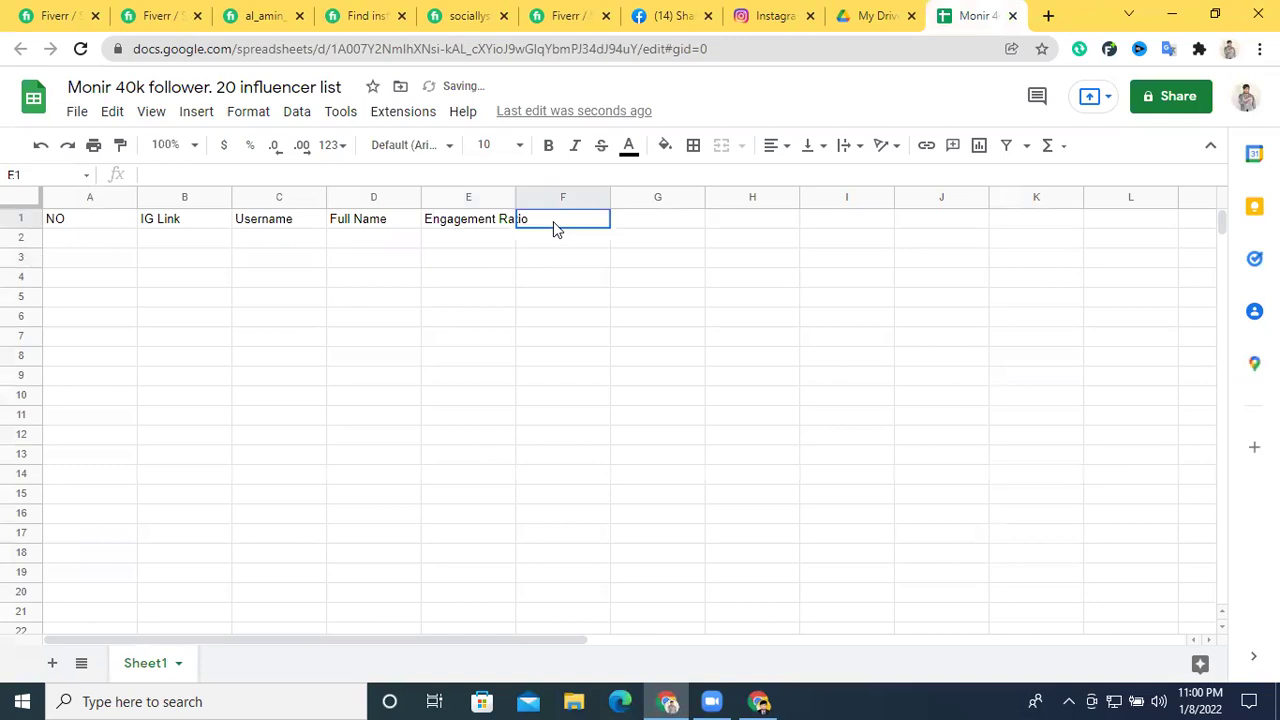
text(follower)
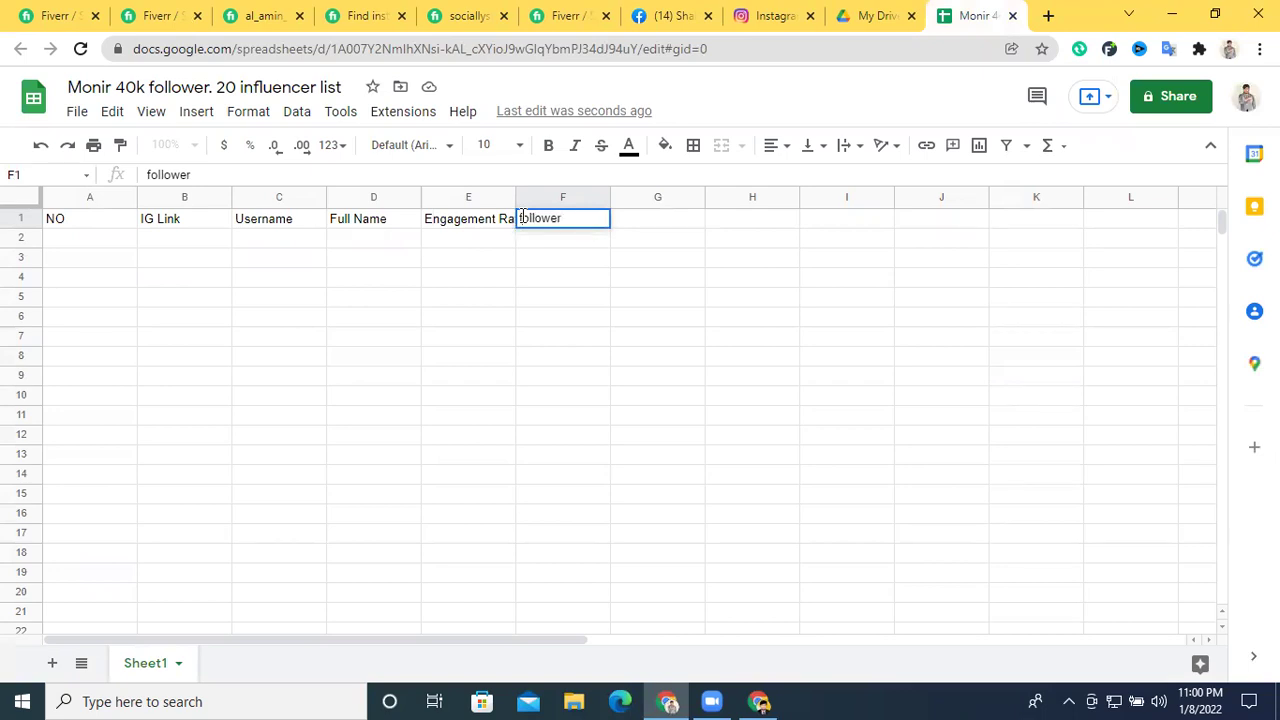
click(519, 218)
key(Delete)
text(F)
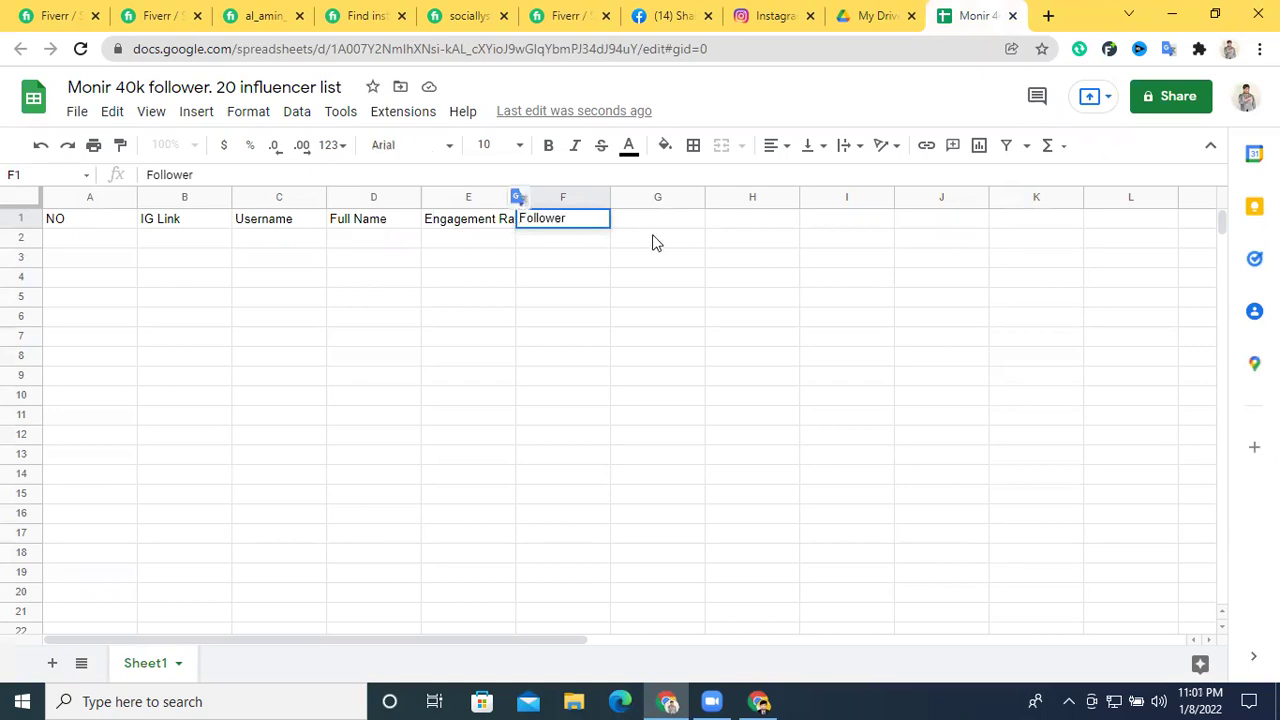
click(658, 230)
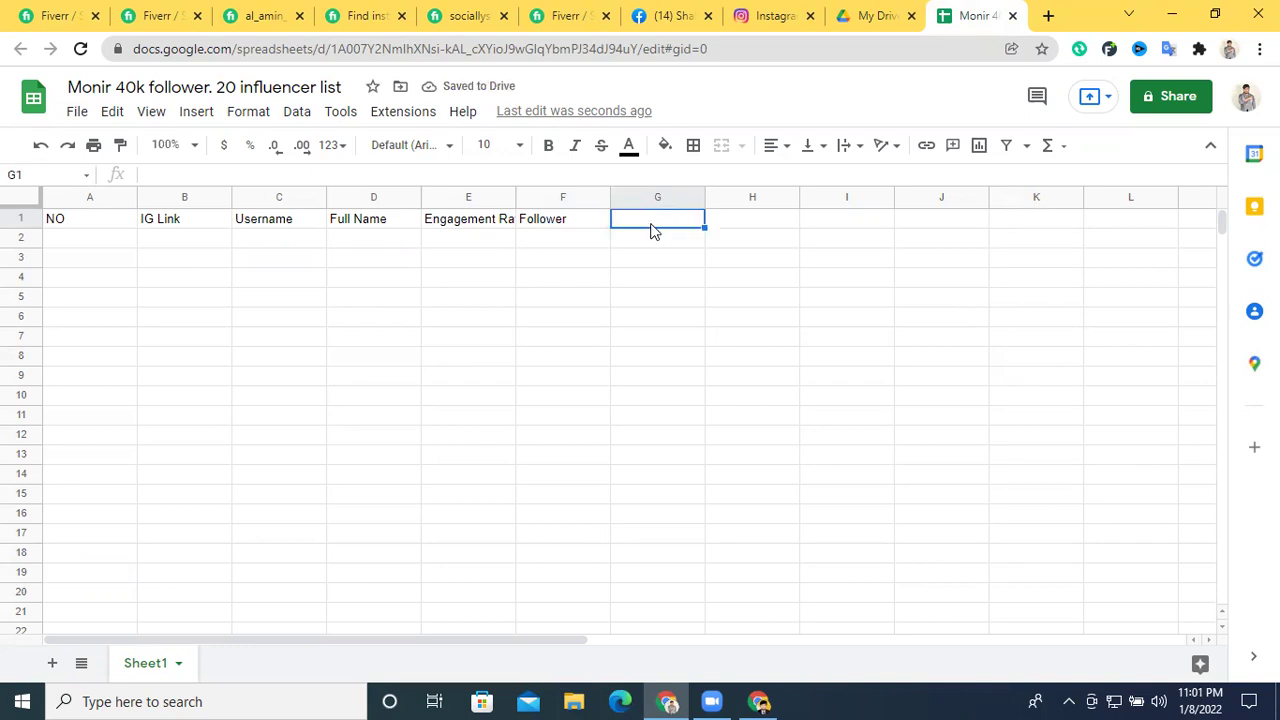
double_click(644, 222)
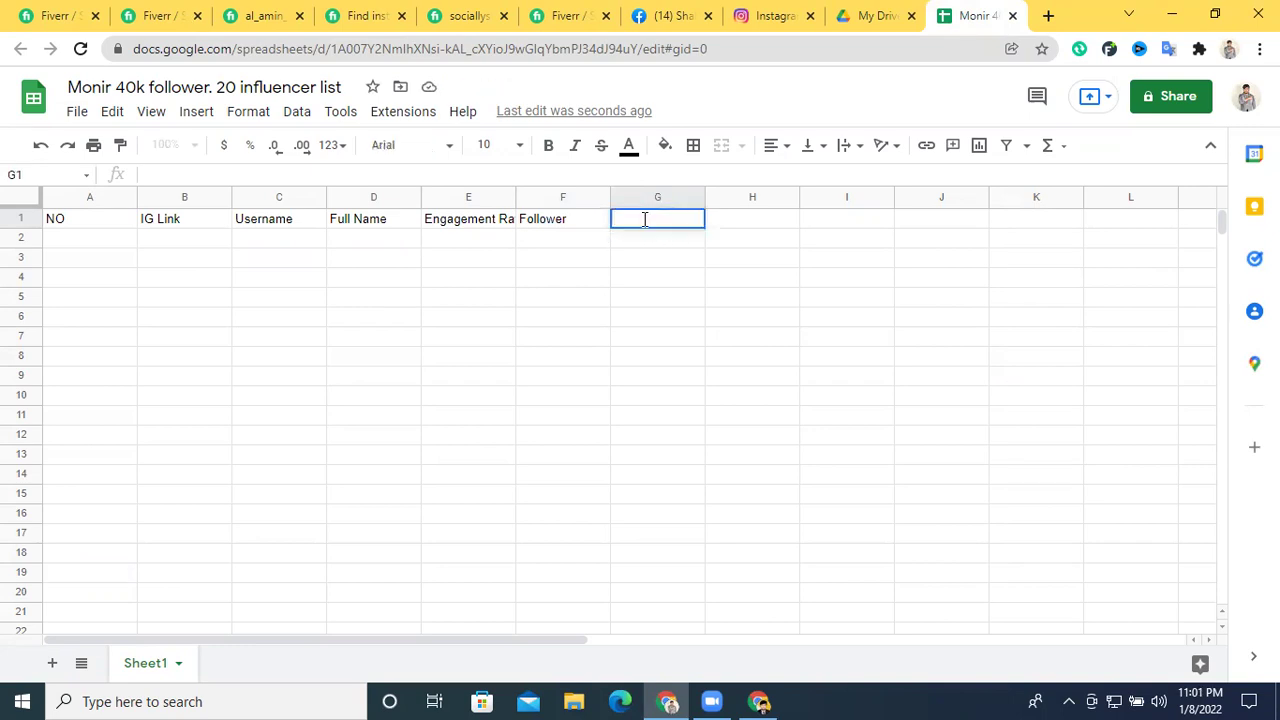
text(Avg. li)
text(ke)
click(646, 218)
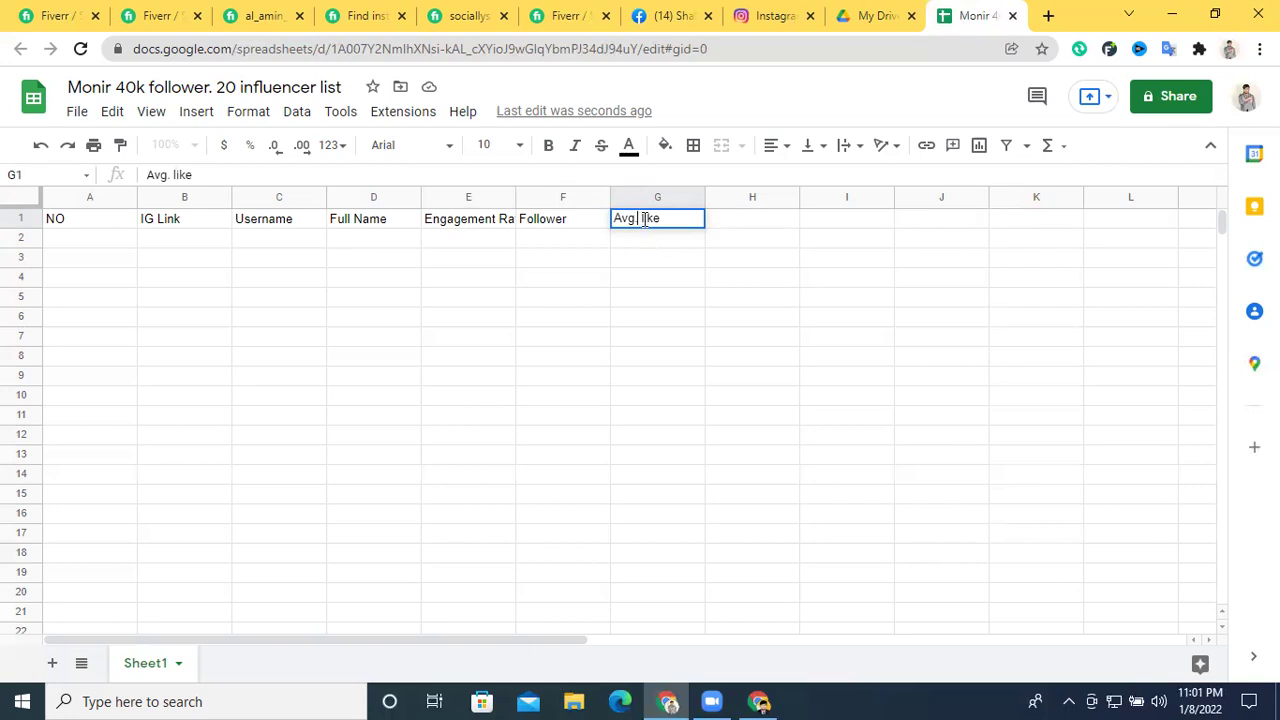
click(641, 218)
double_click(645, 218)
text(Like)
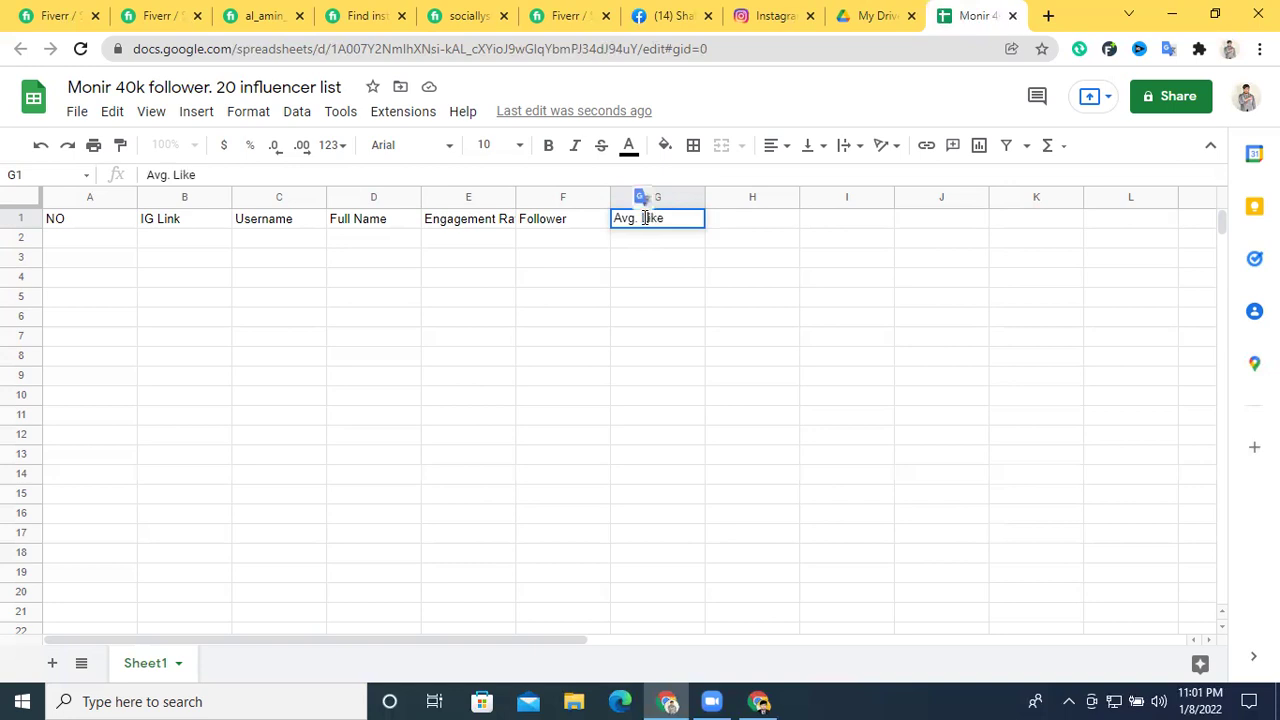
click(727, 226)
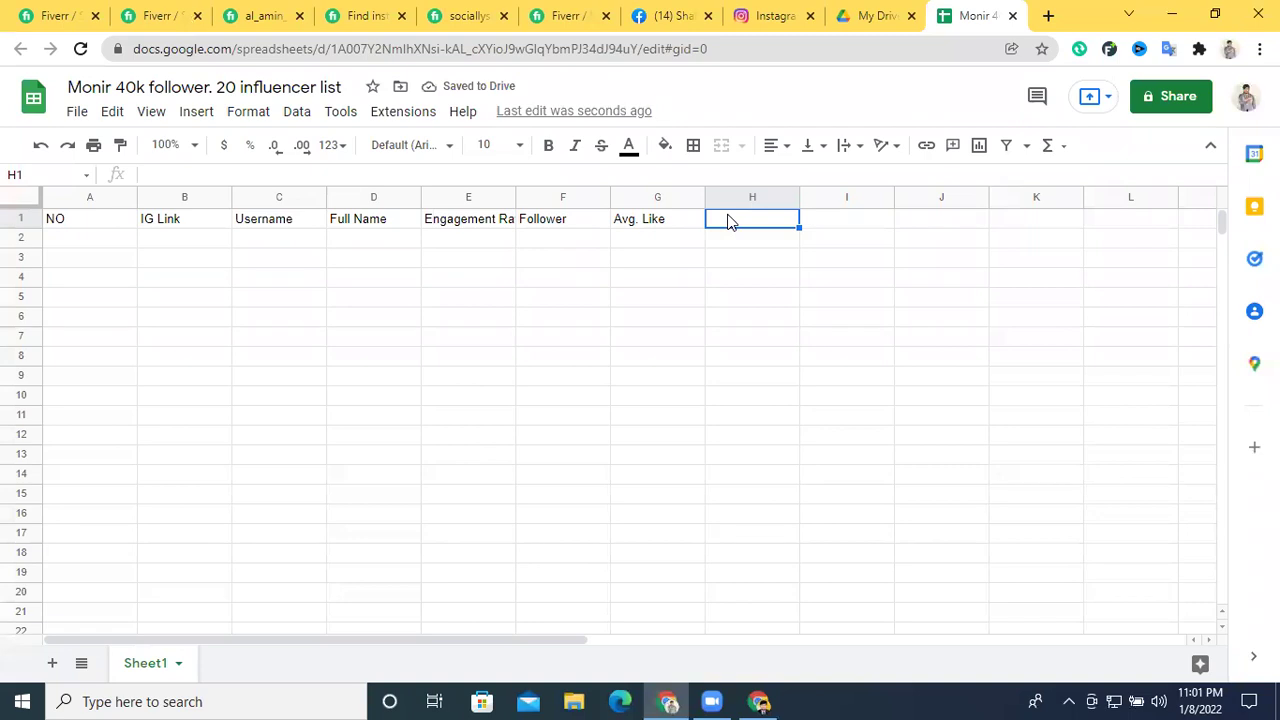
Enter Email in H1 and Website Link in I1, and widen column J
double_click(728, 221)
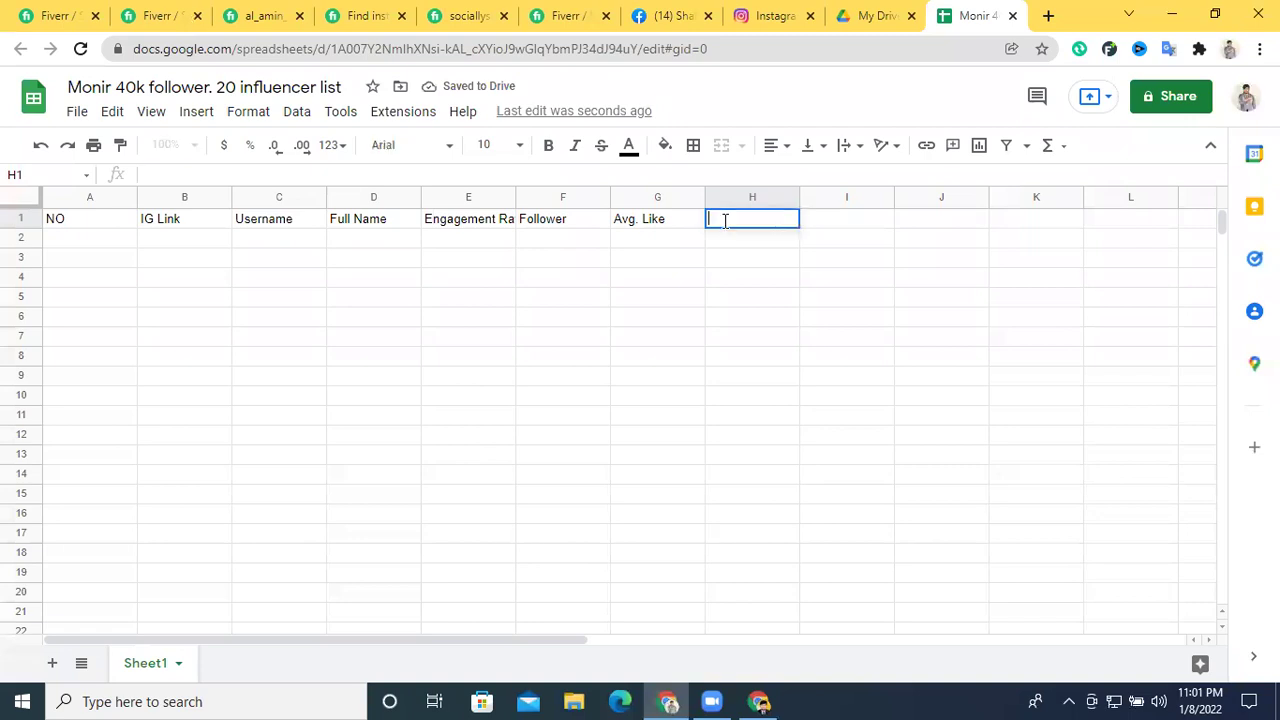
text(email)
drag(703, 216, 713, 218)
text(E)
click(866, 229)
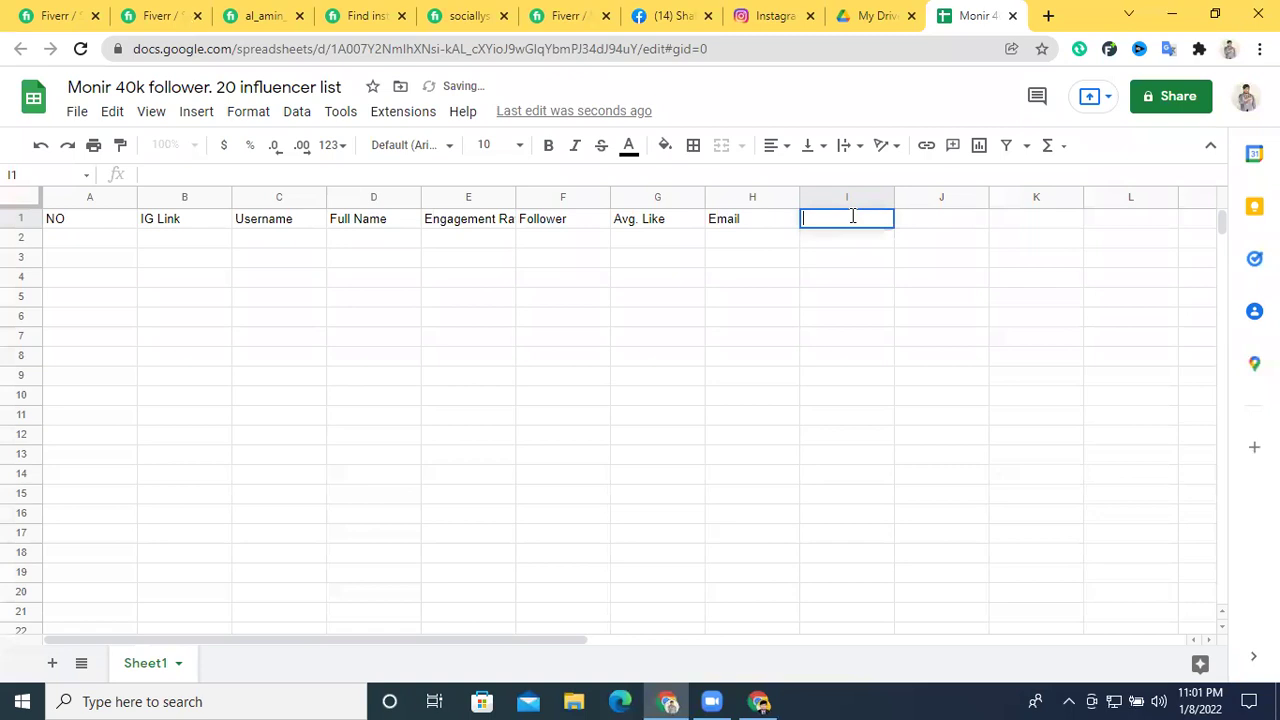
text(Website Link)
drag(985, 200, 1025, 200)
Enter 'Social Media Link' as the J1 header, correcting its capitalisation
double_click(958, 214)
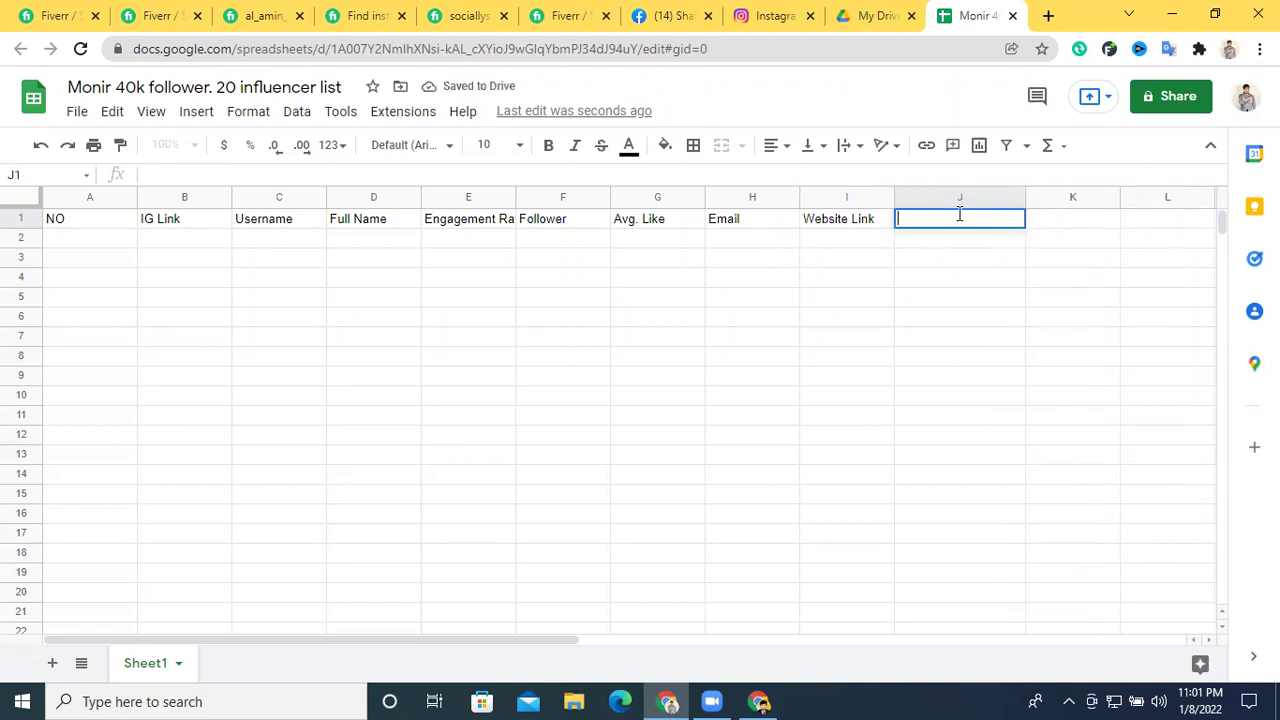
text(Social)
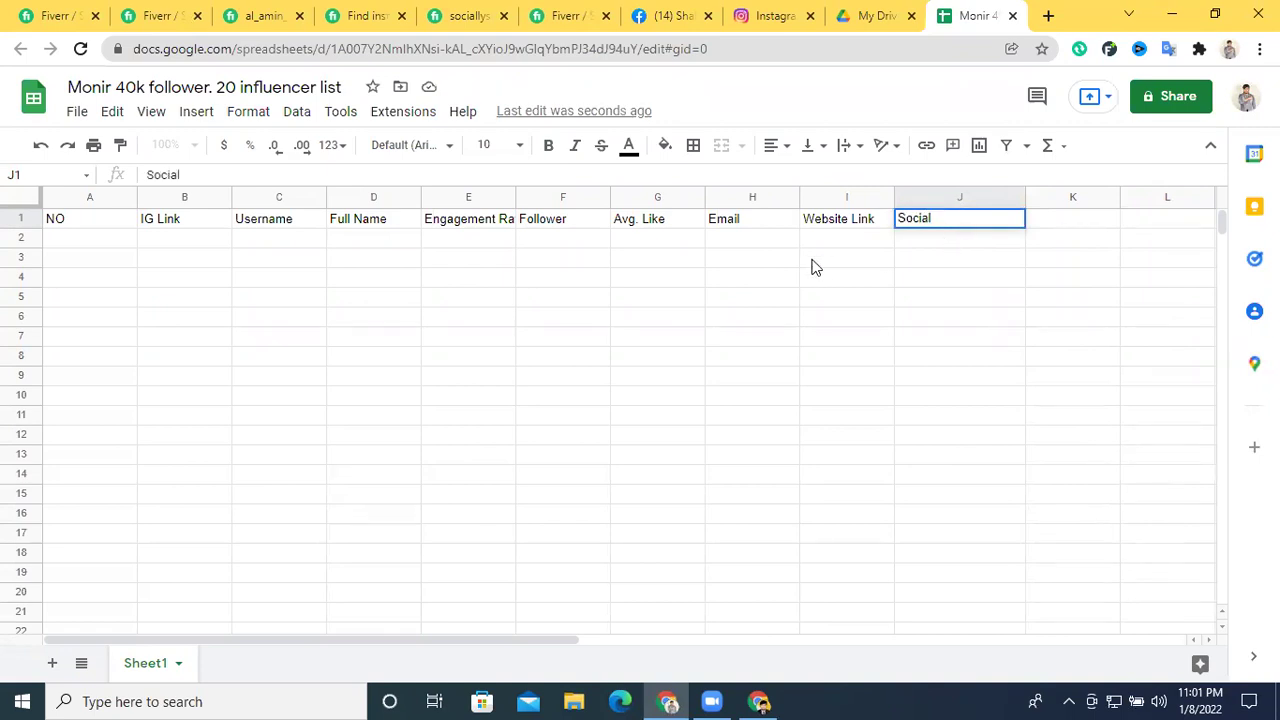
text( Media)
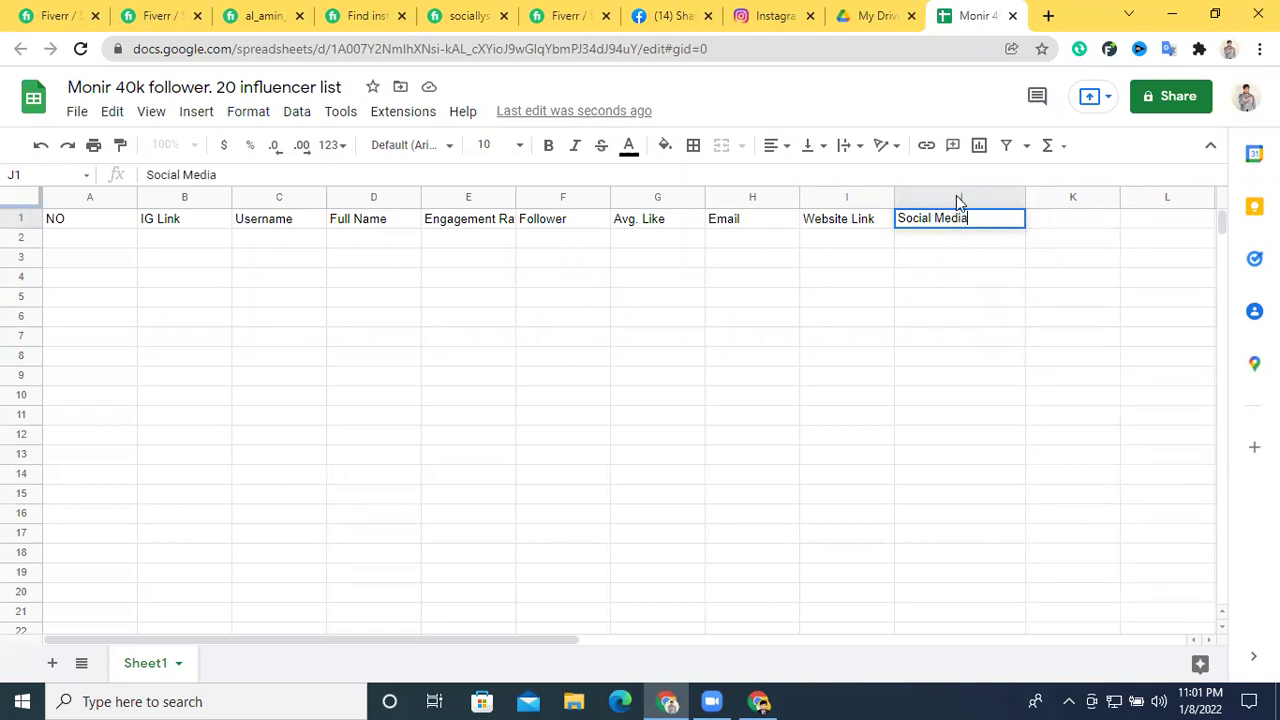
click(980, 315)
double_click(987, 219)
text(link)
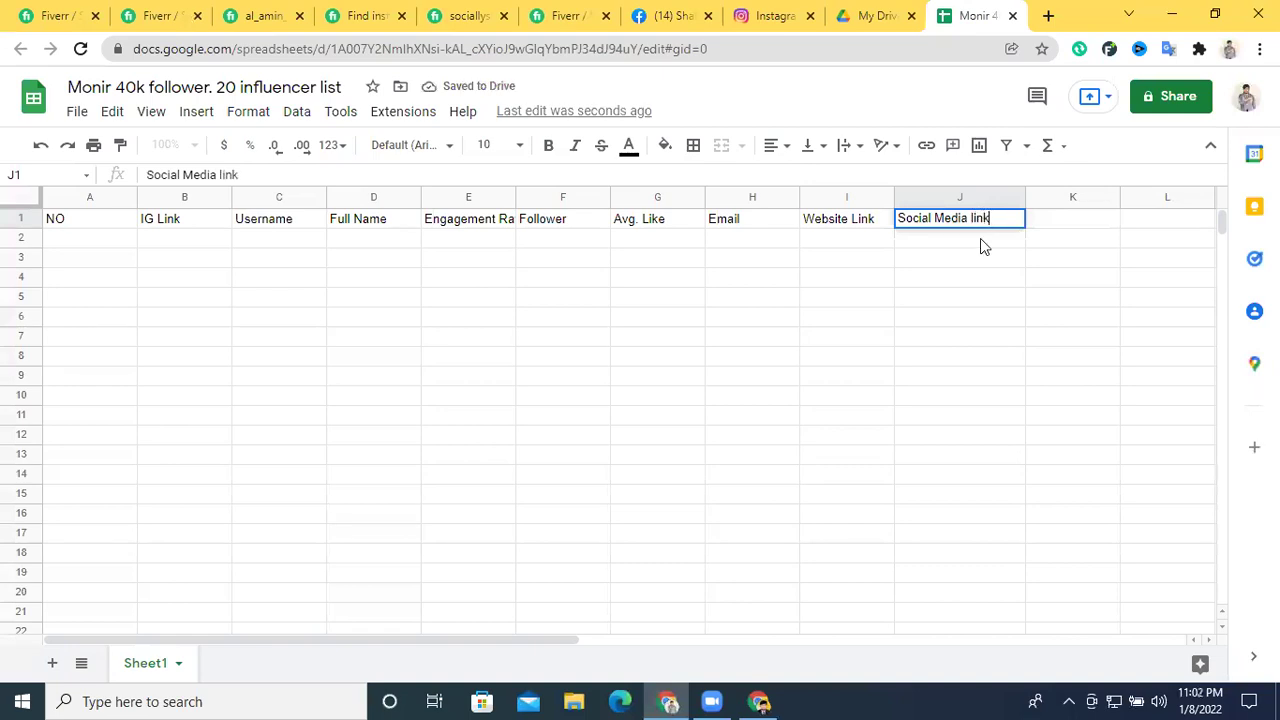
click(990, 297)
click(971, 222)
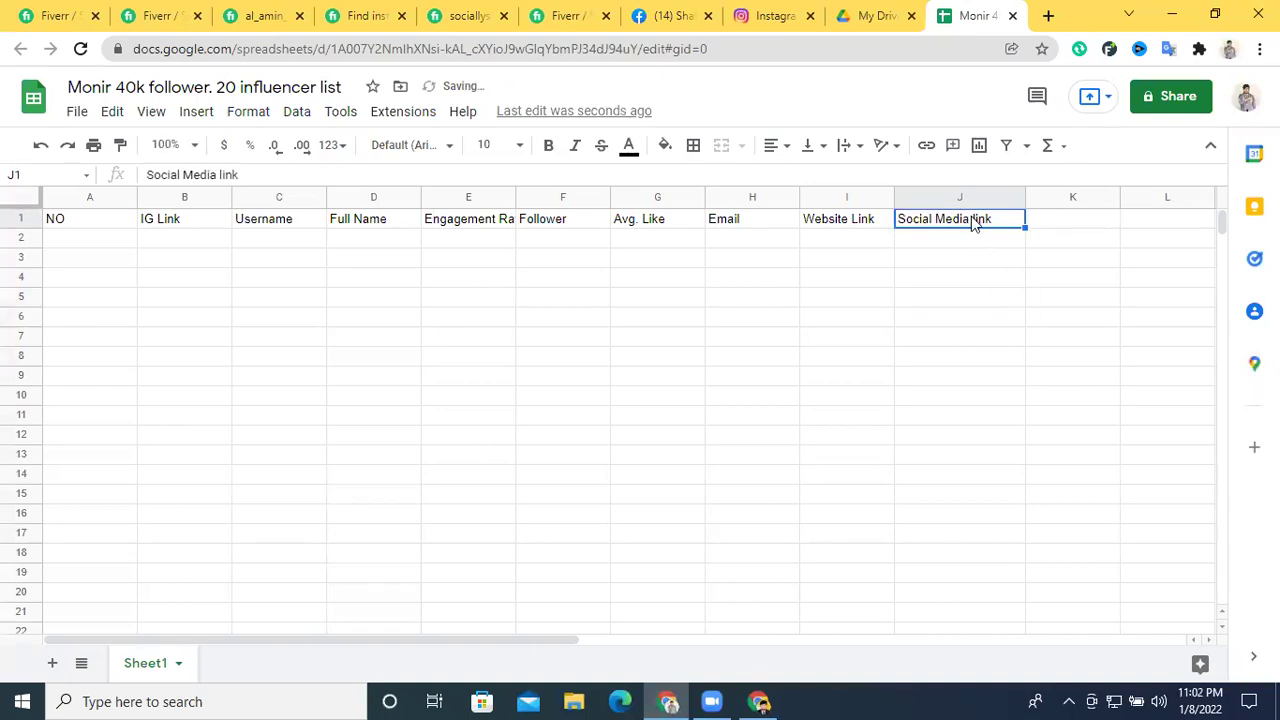
double_click(971, 222)
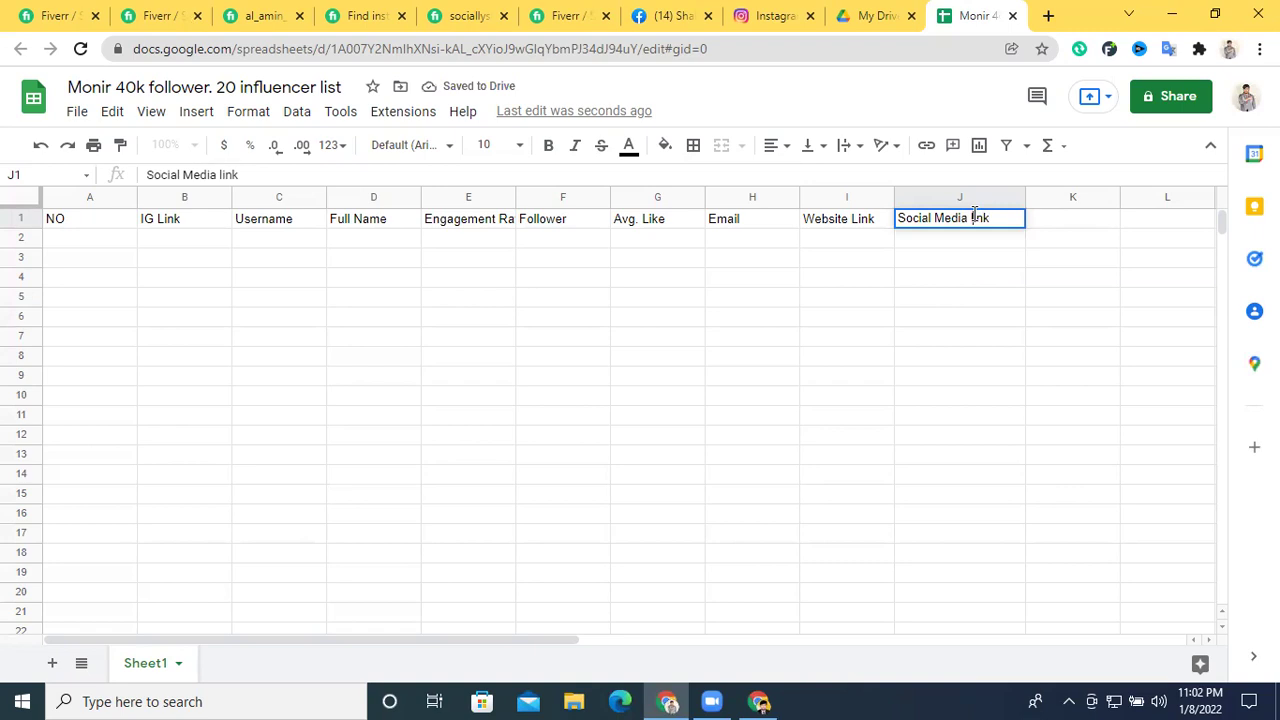
double_click(971, 218)
text(Link)
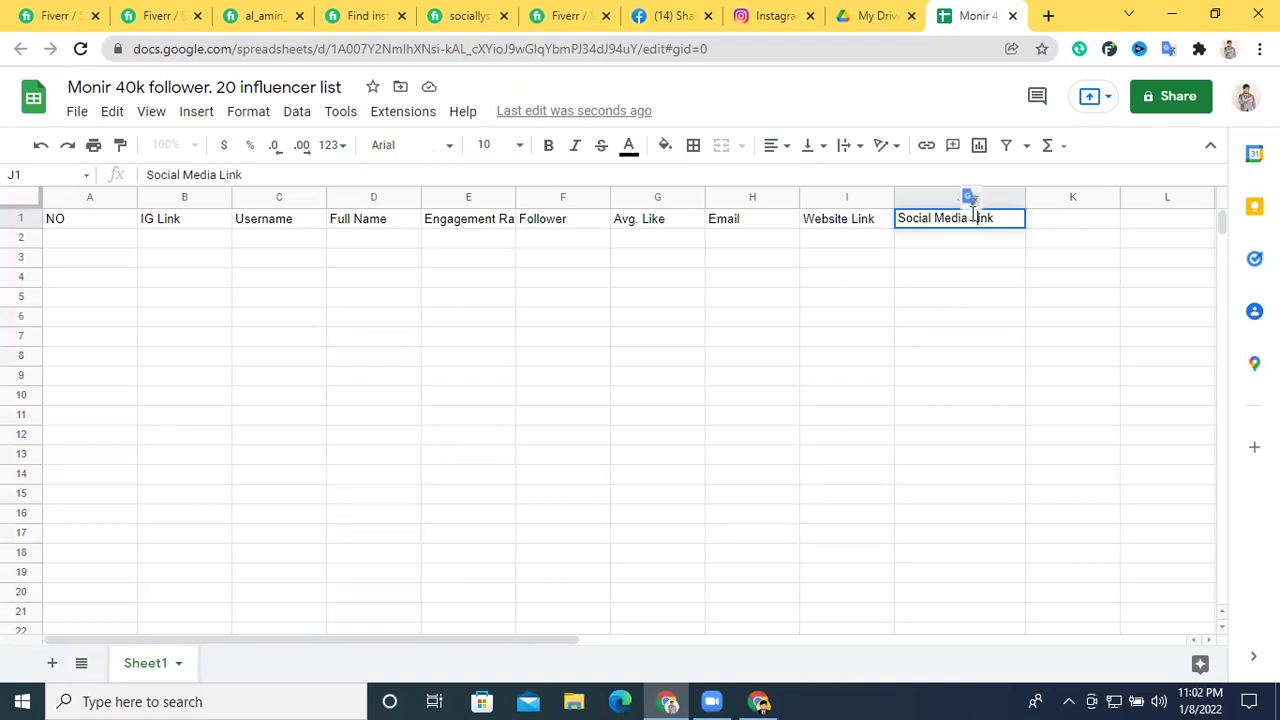
click(954, 257)
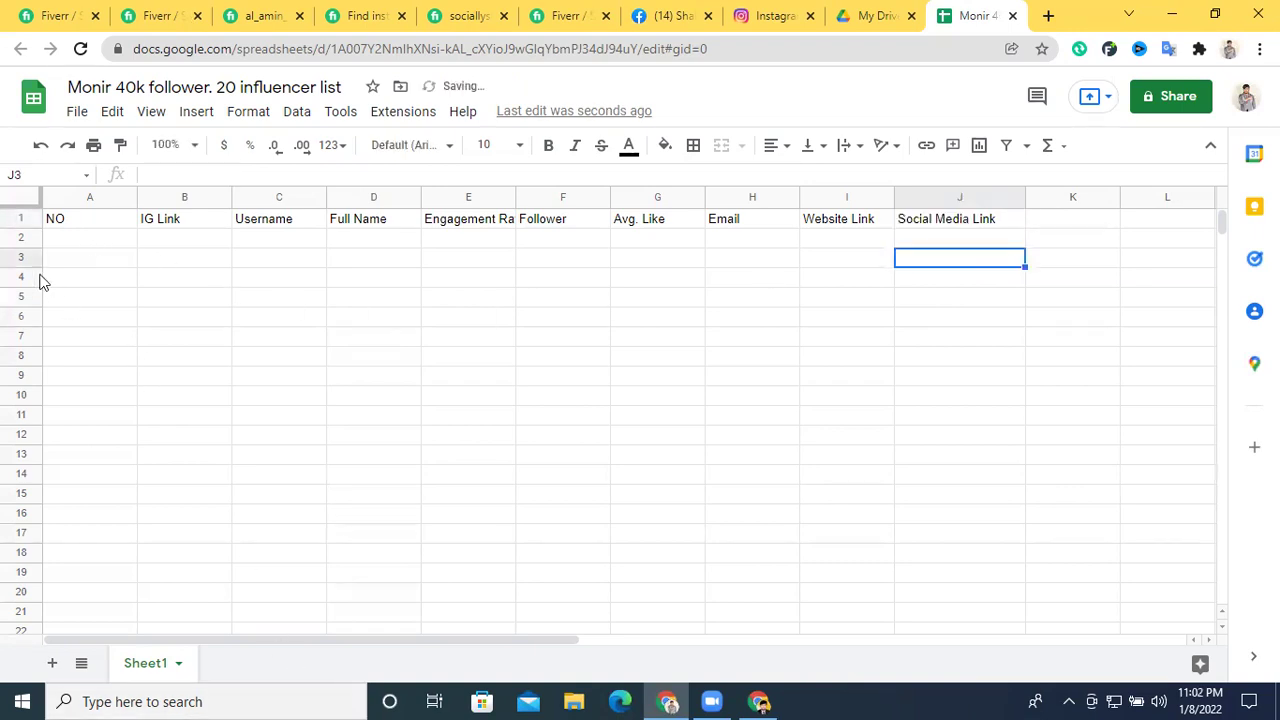
Set the header row to font size 14 and centered, resizing columns A and B
click(20, 218)
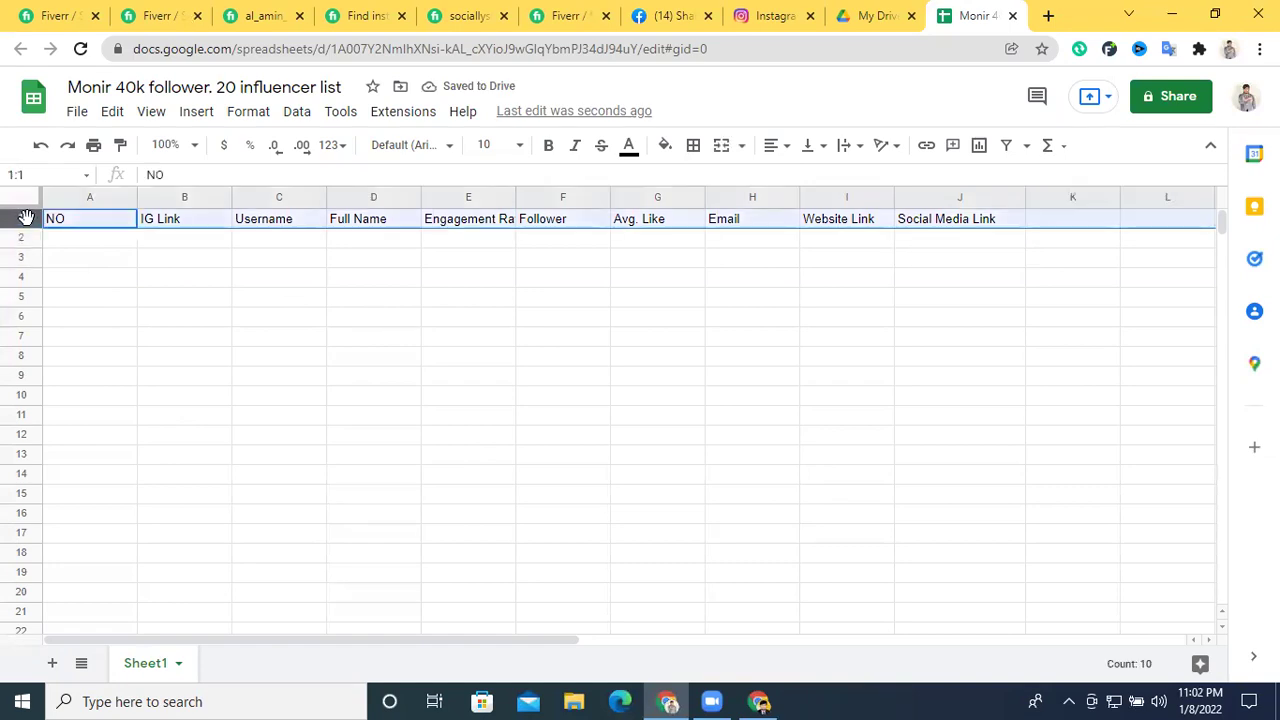
click(519, 147)
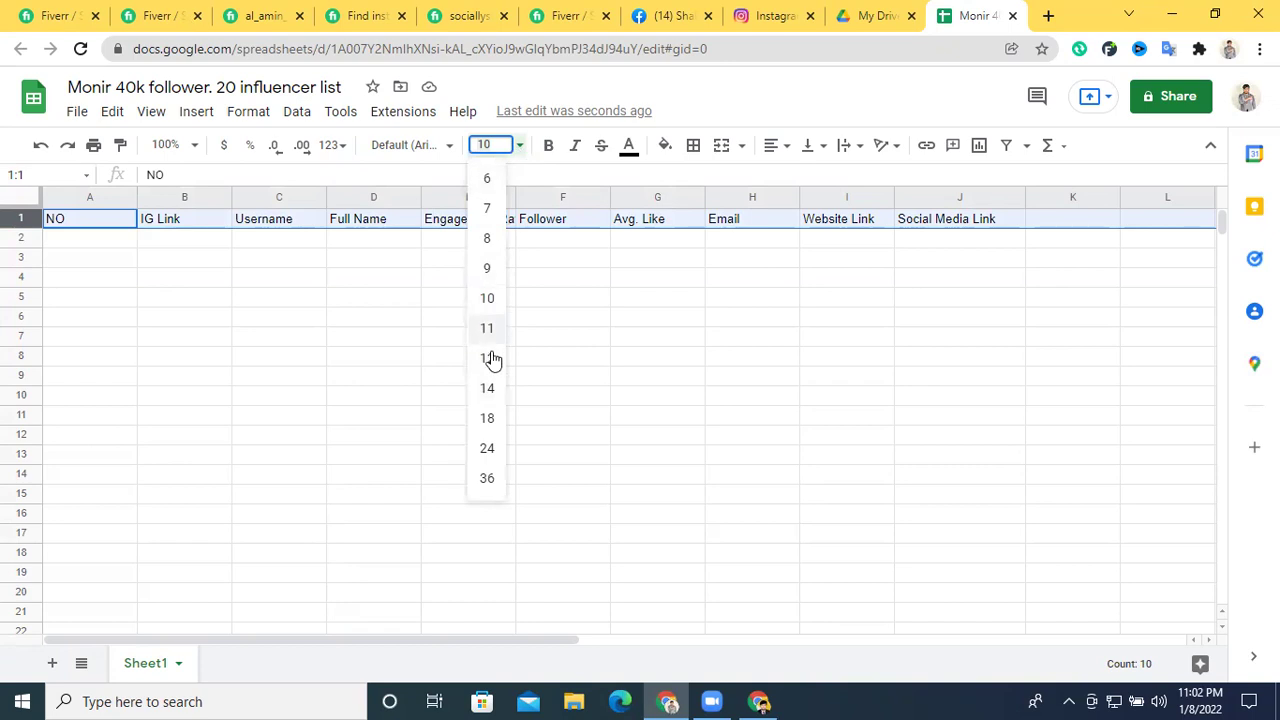
click(490, 390)
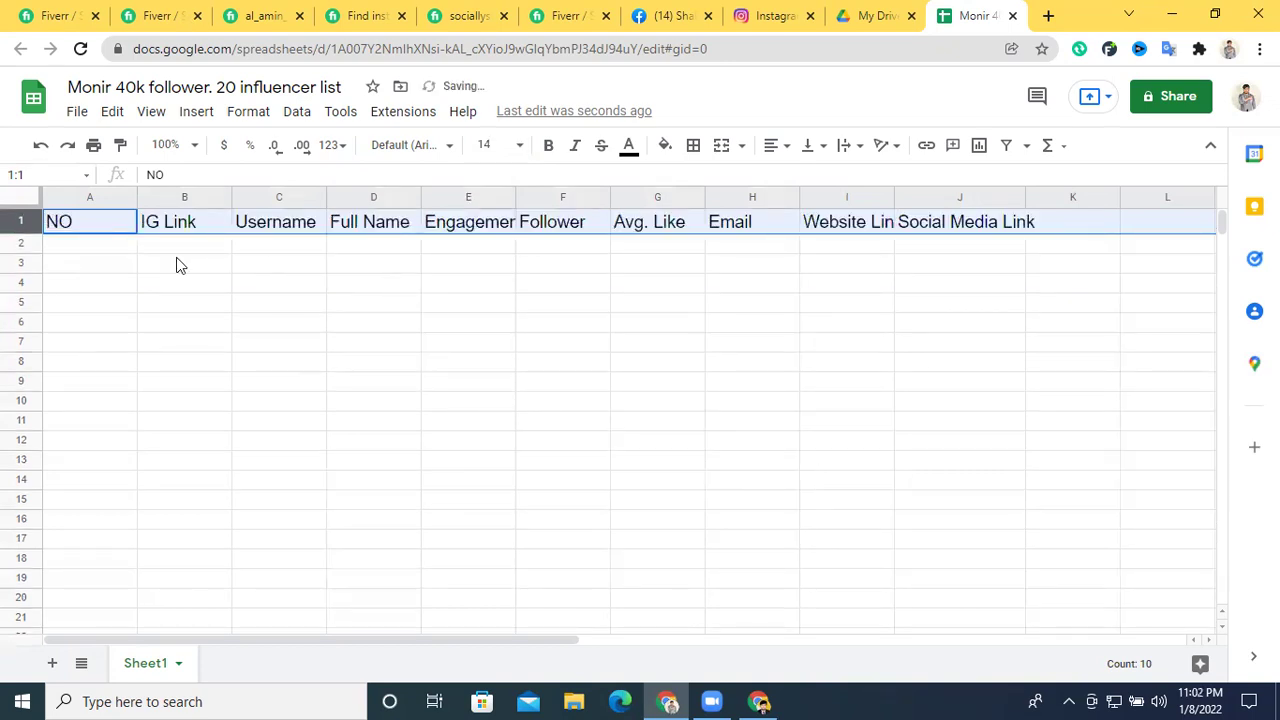
drag(137, 203, 88, 203)
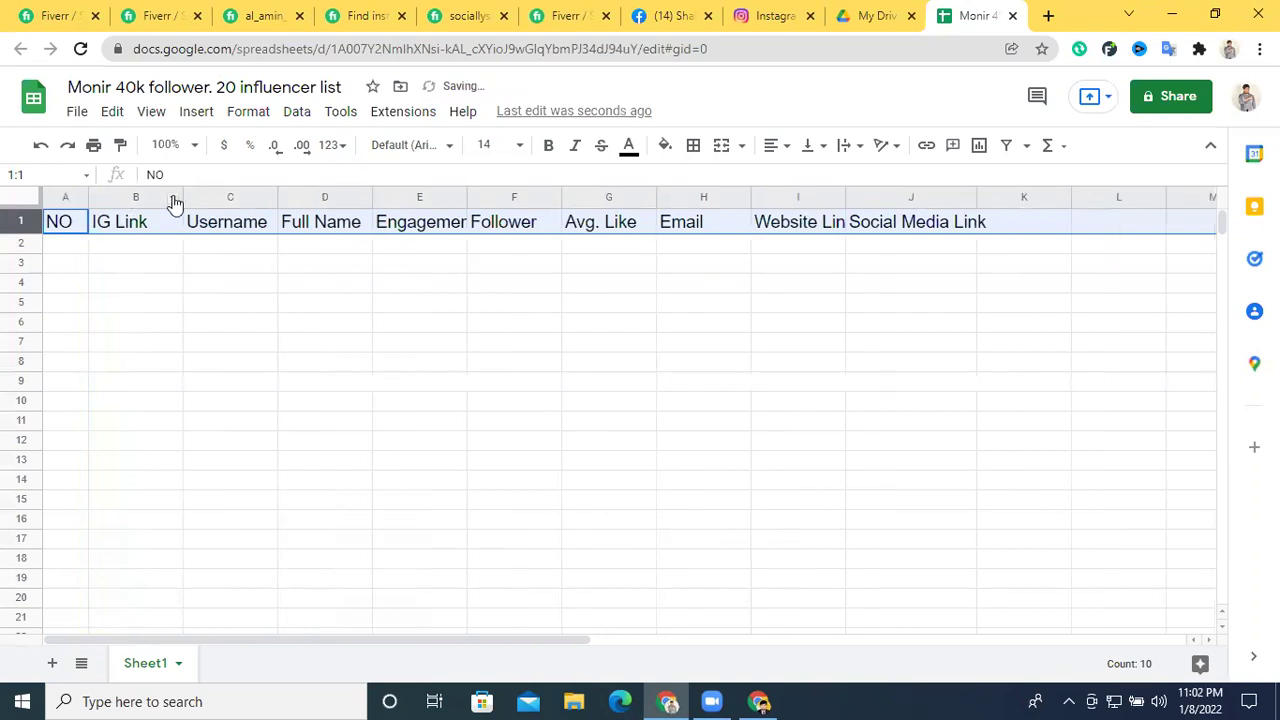
drag(181, 195, 187, 195)
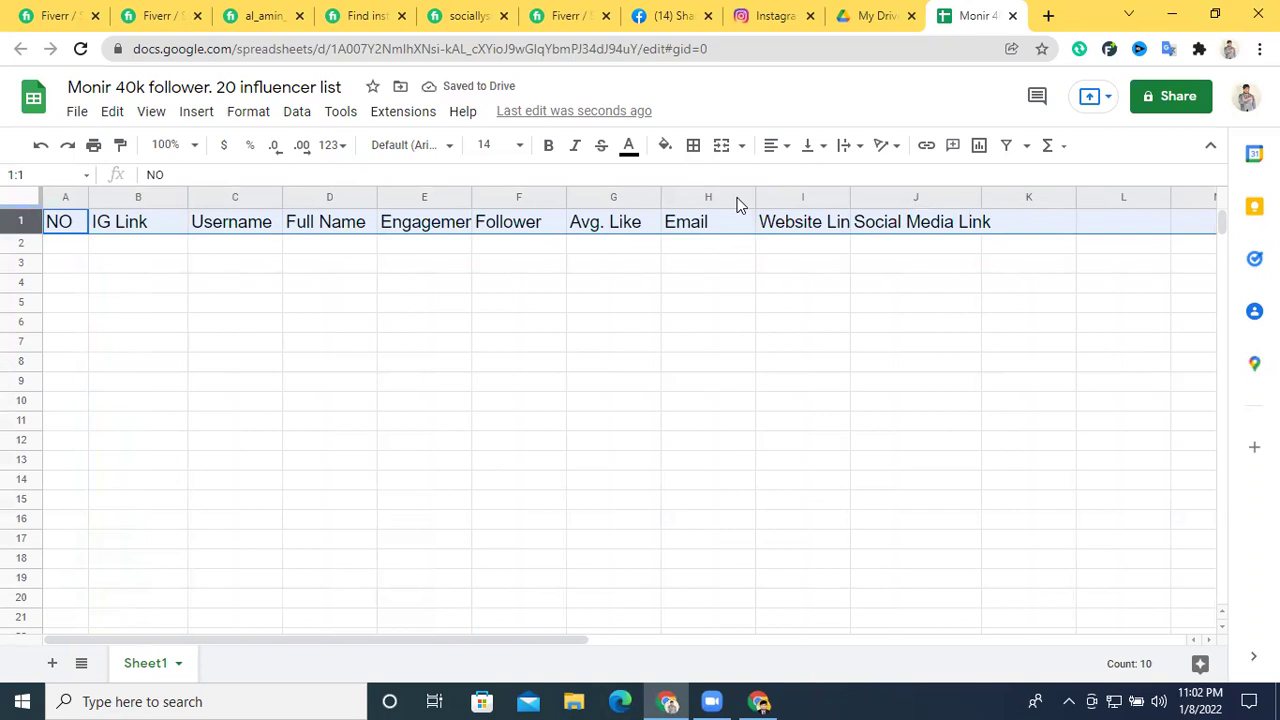
click(772, 146)
click(797, 178)
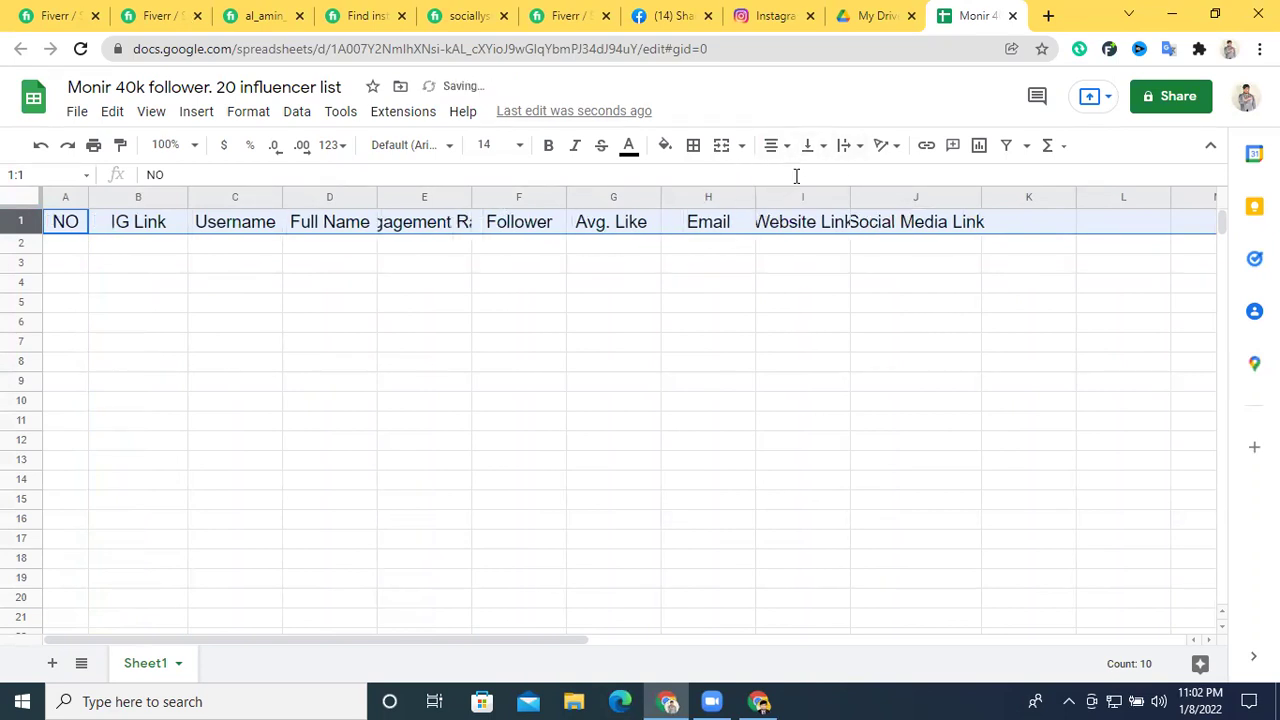
click(675, 343)
Widen columns B through E, Website Link and Social Media Link to fit their headers
drag(186, 197, 228, 197)
drag(323, 197, 372, 196)
drag(467, 196, 491, 196)
drag(585, 196, 665, 196)
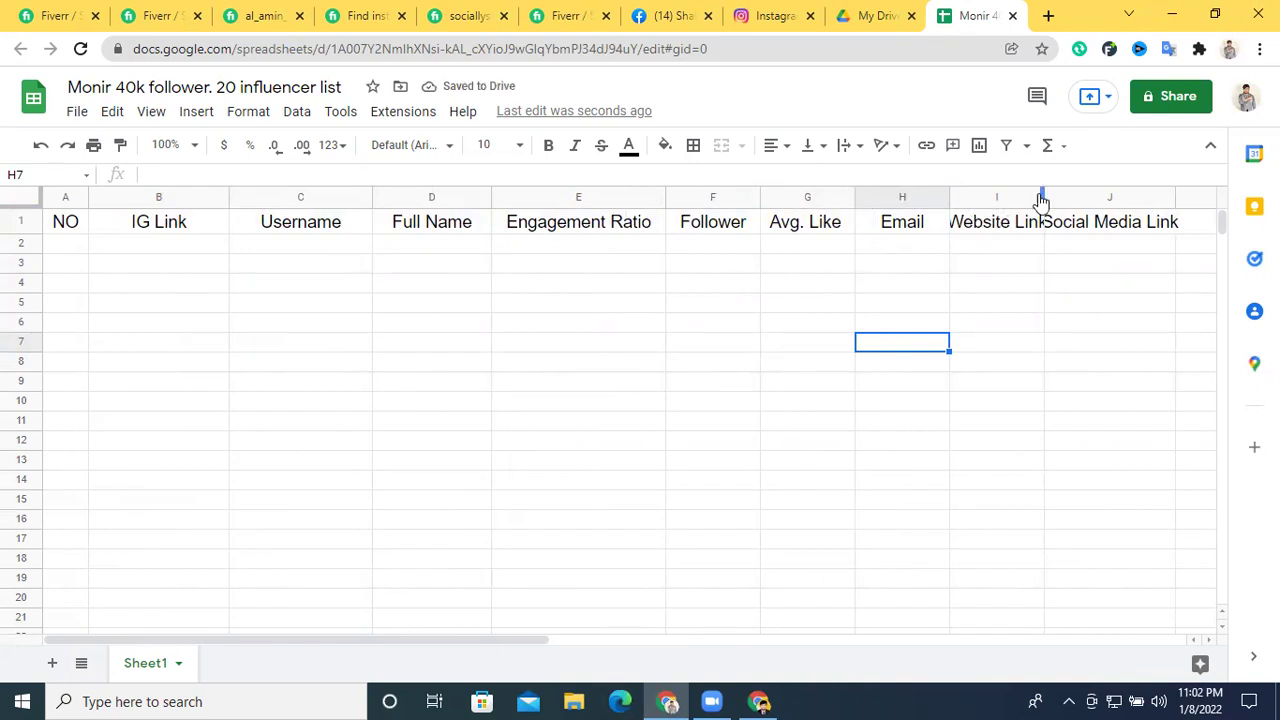
drag(1043, 193, 1136, 194)
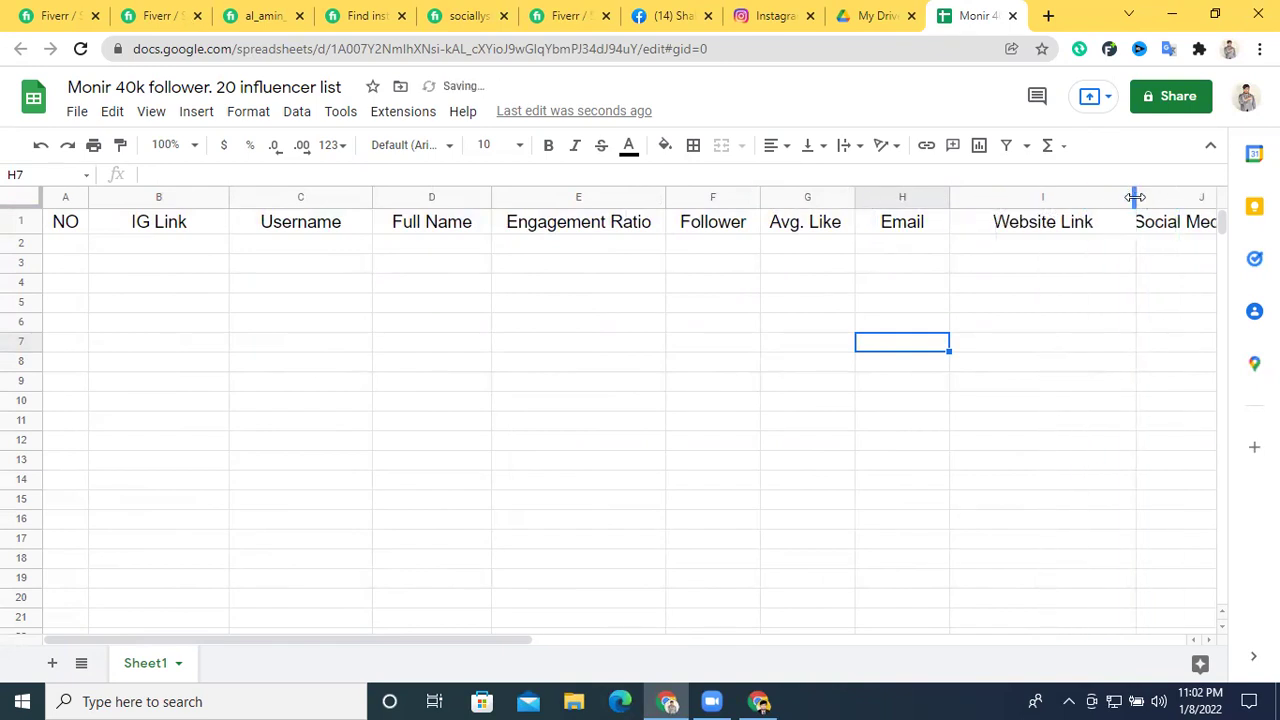
drag(519, 640, 626, 640)
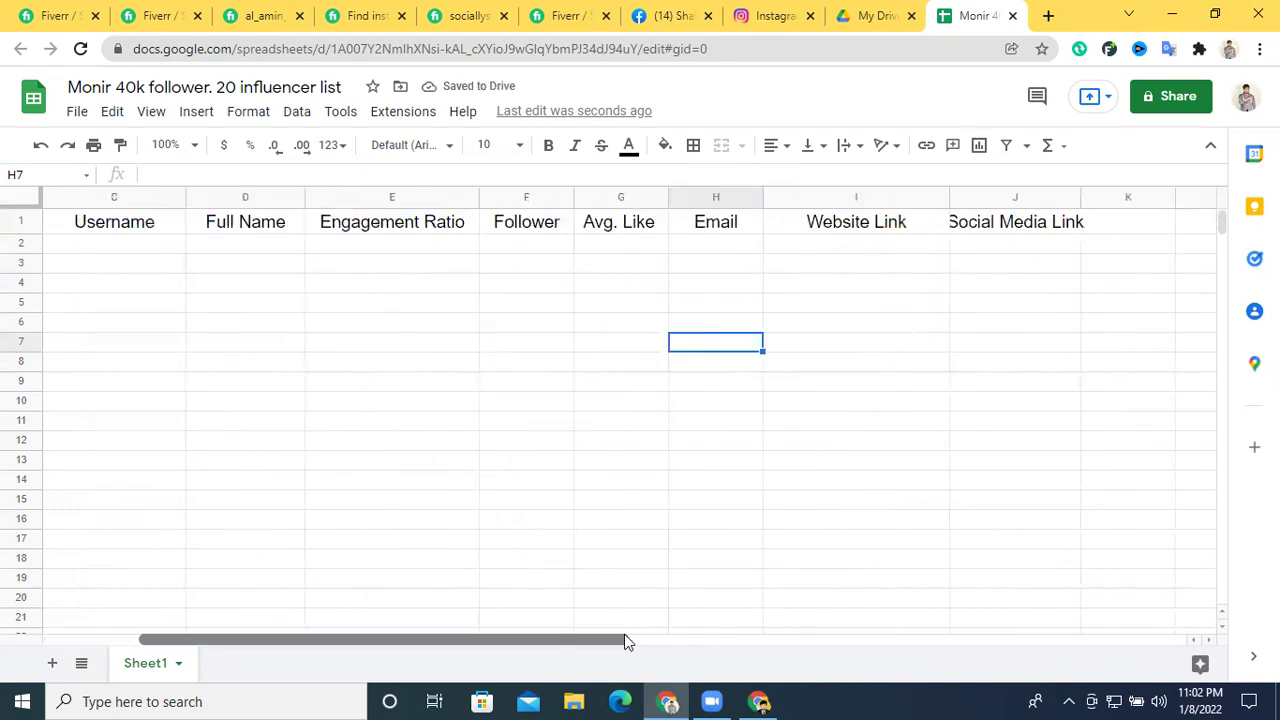
drag(1080, 197, 1115, 197)
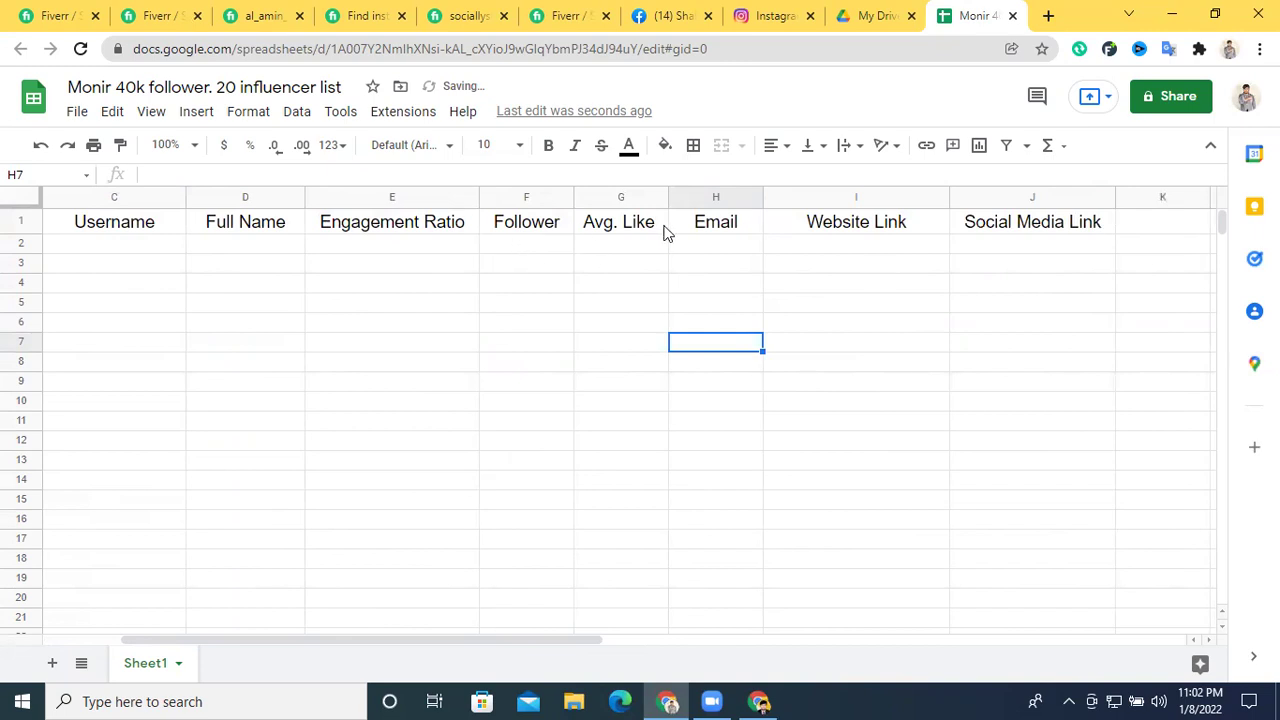
drag(409, 645, 237, 648)
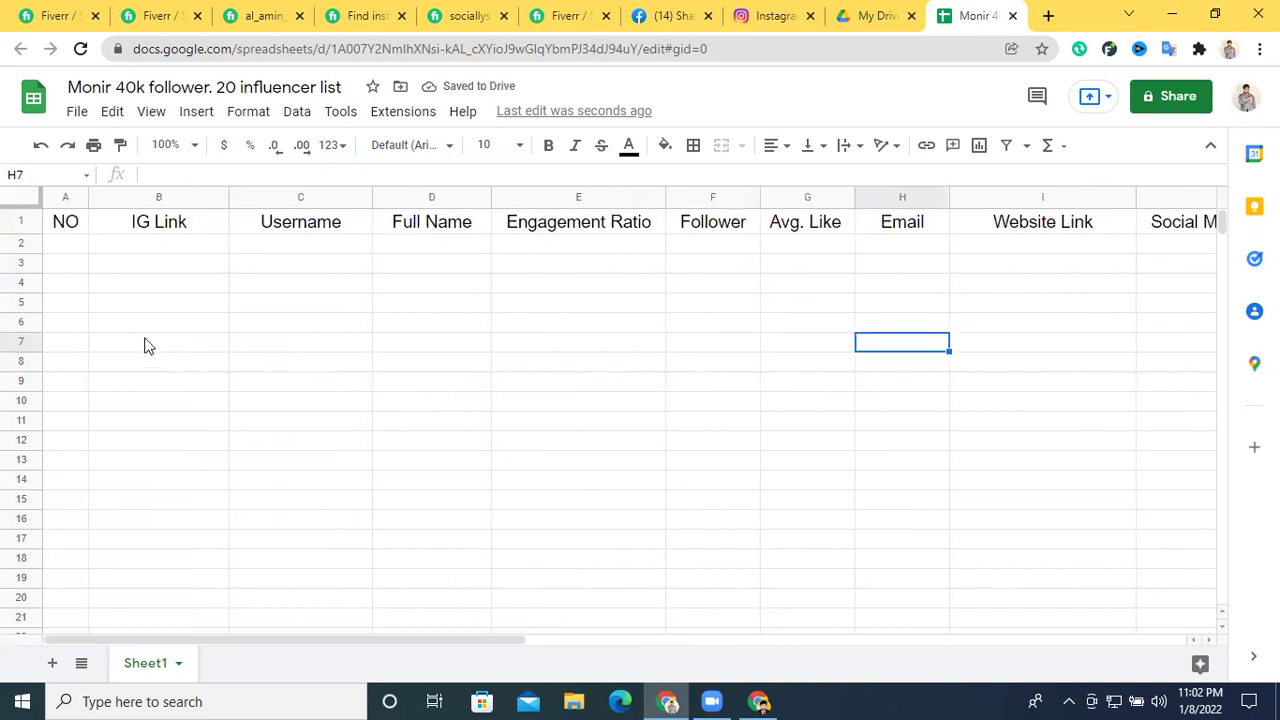
click(20, 221)
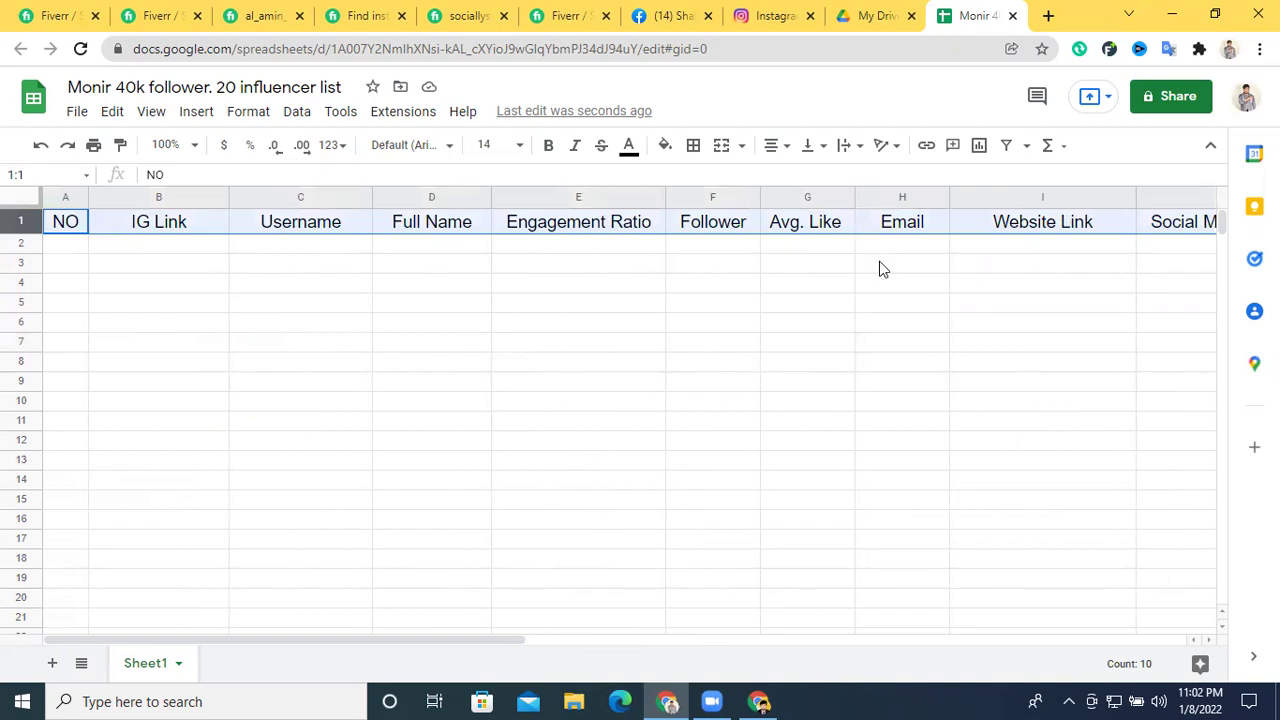
Fill the header row with yellow
click(667, 148)
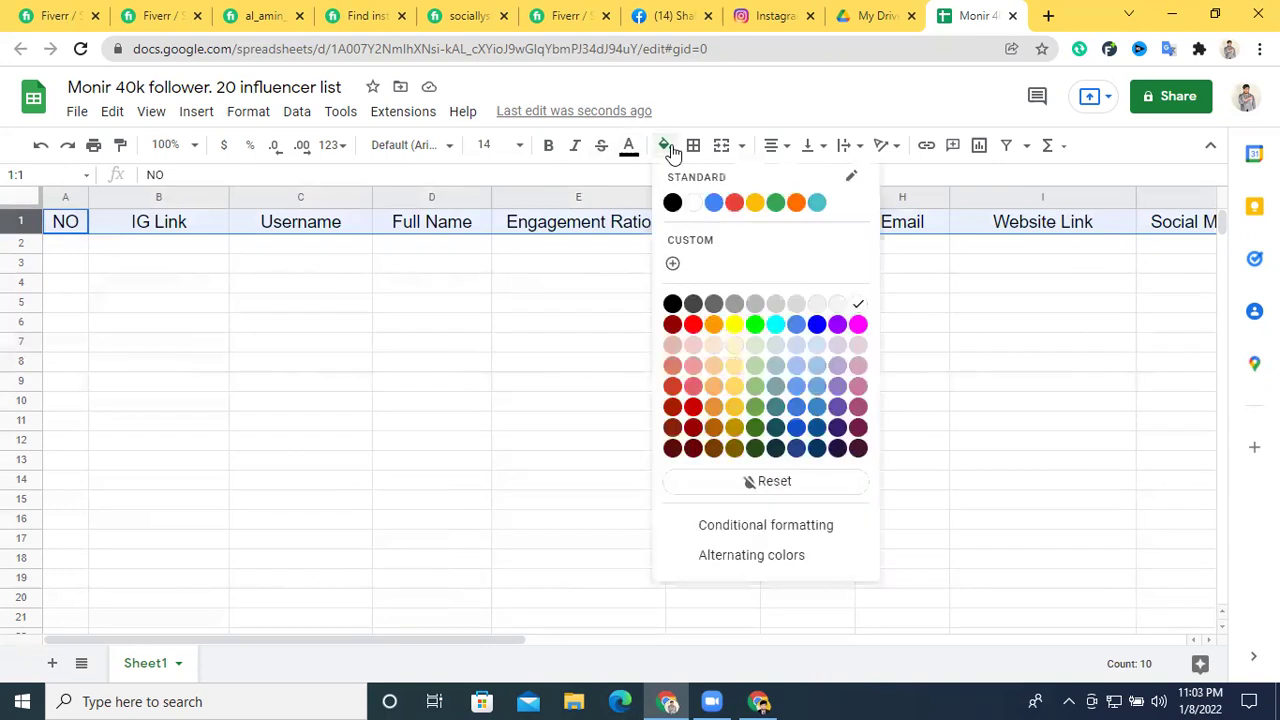
click(759, 202)
click(626, 287)
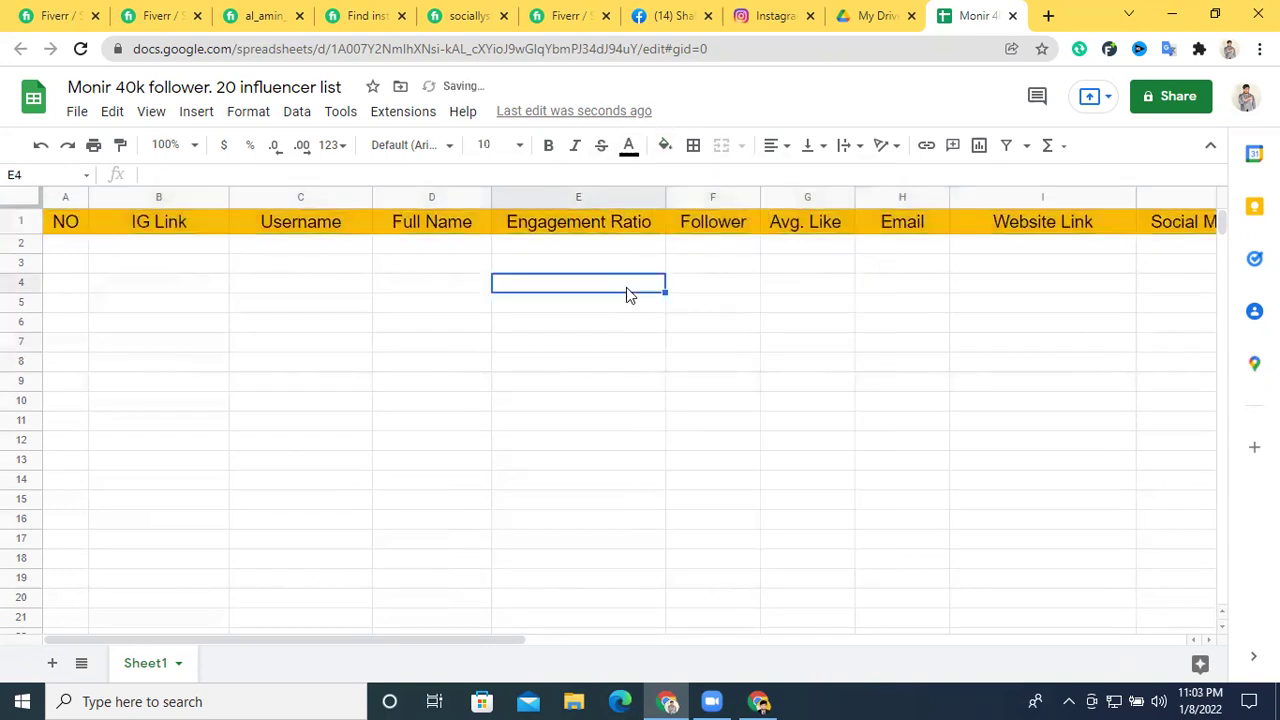
Number column A from 1 to 20 under the NO header
click(57, 245)
text(1)
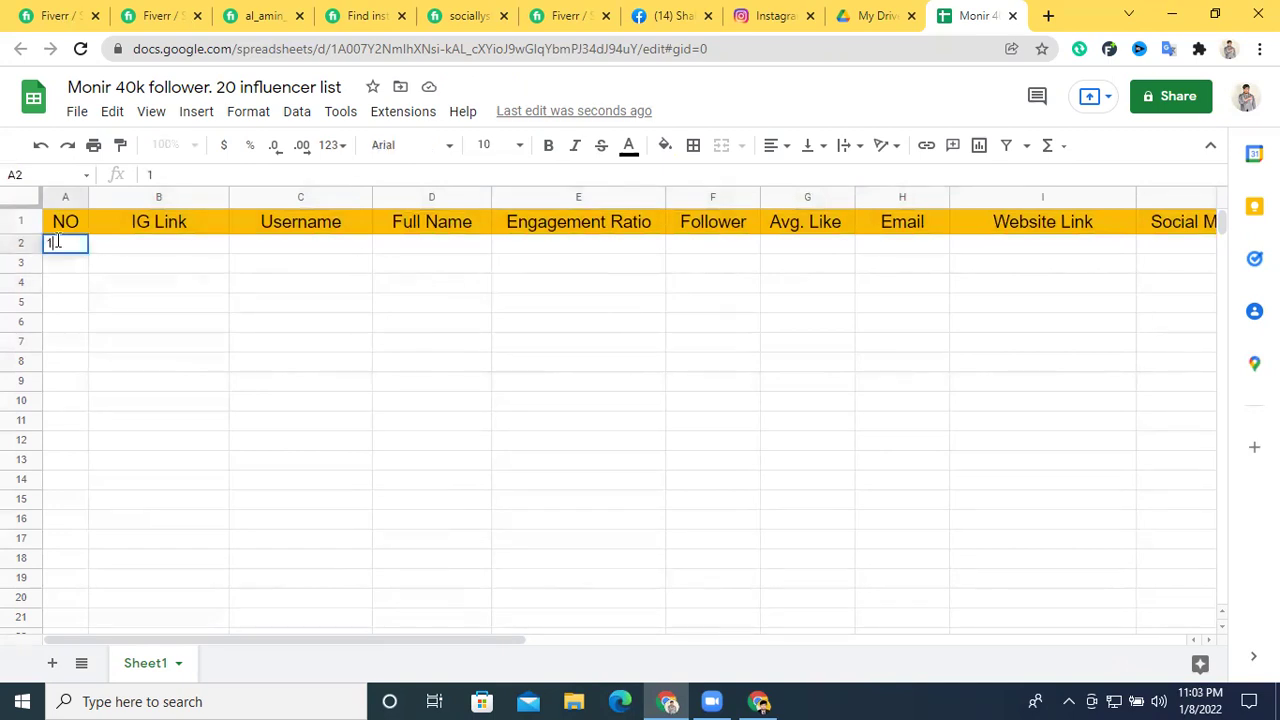
key(Return)
click(70, 250)
drag(75, 250, 82, 265)
drag(61, 490, 86, 574)
scroll(91, 571, down, 1)
scroll(330, 551, up, 1)
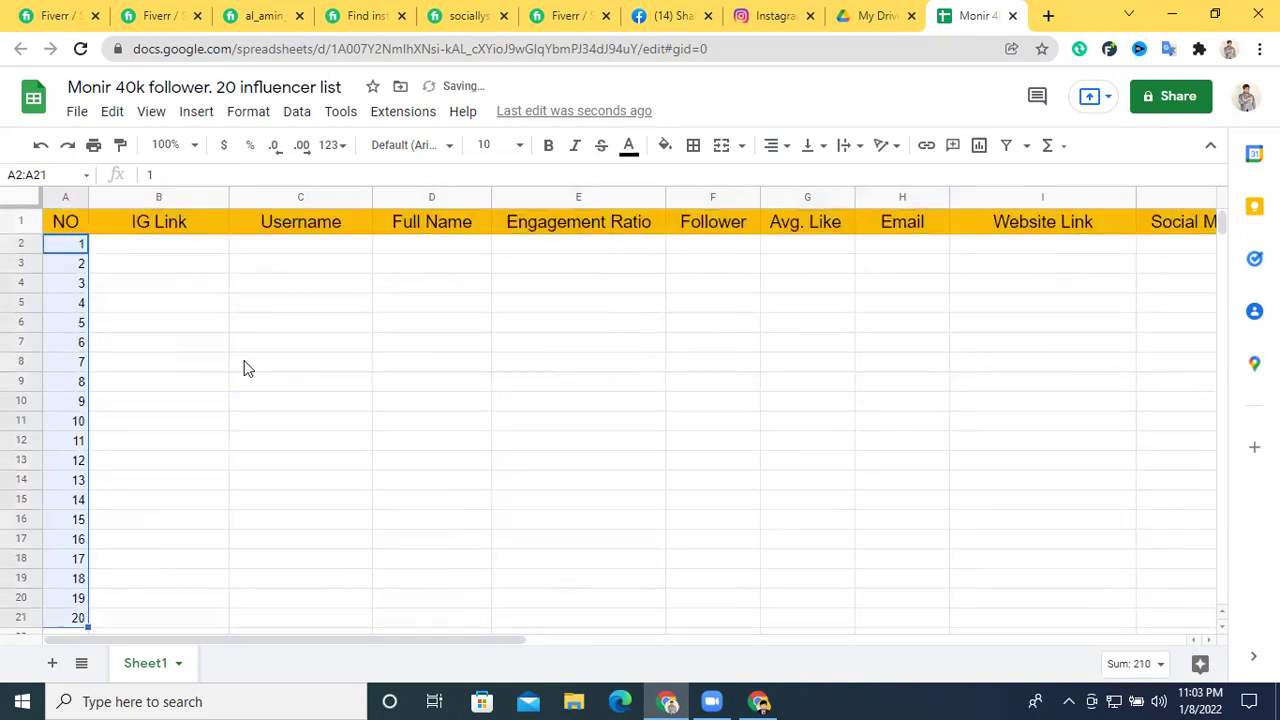
click(130, 249)
click(775, 15)
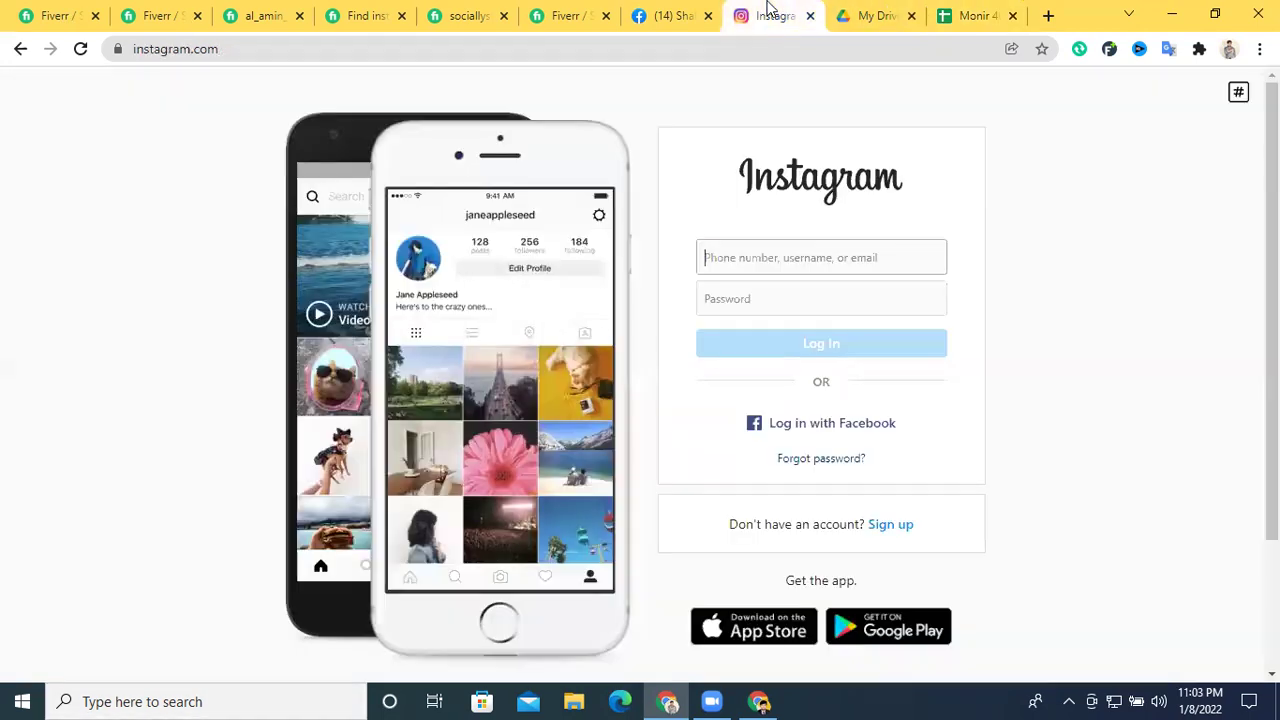
Log in to Instagram using the username from the profile URL and dismiss both prompts
click(759, 701)
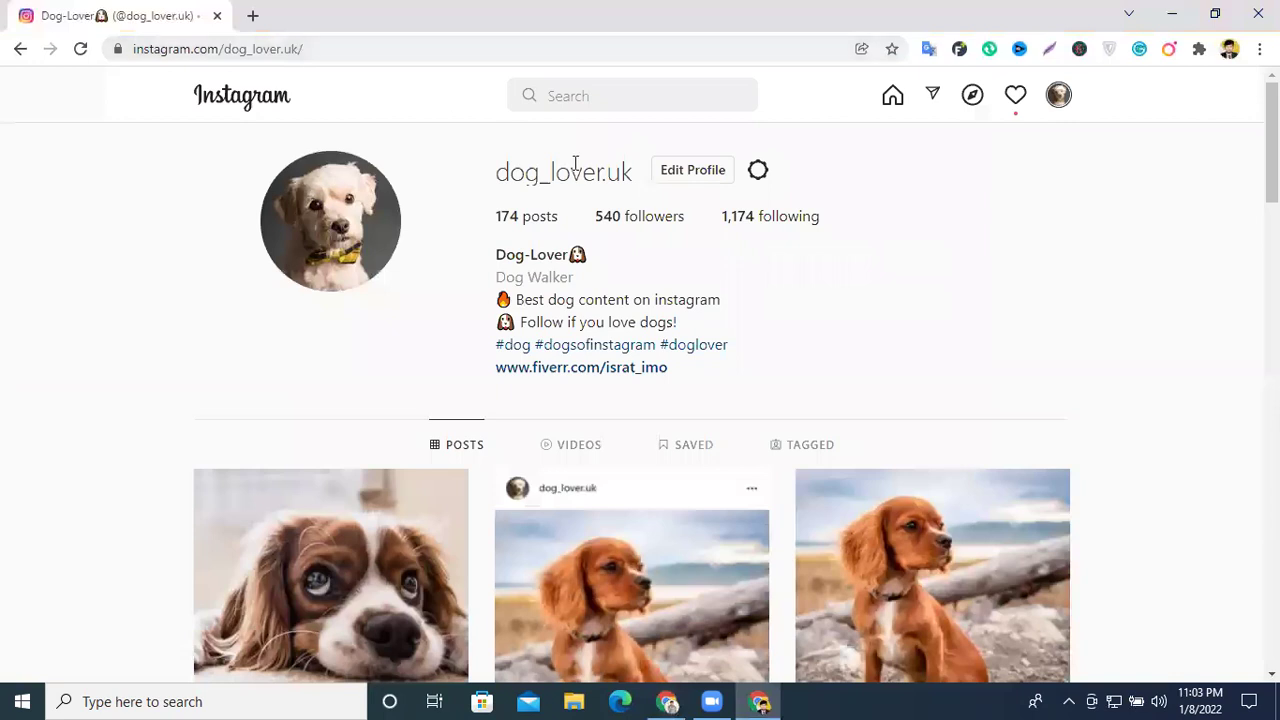
drag(302, 49, 226, 63)
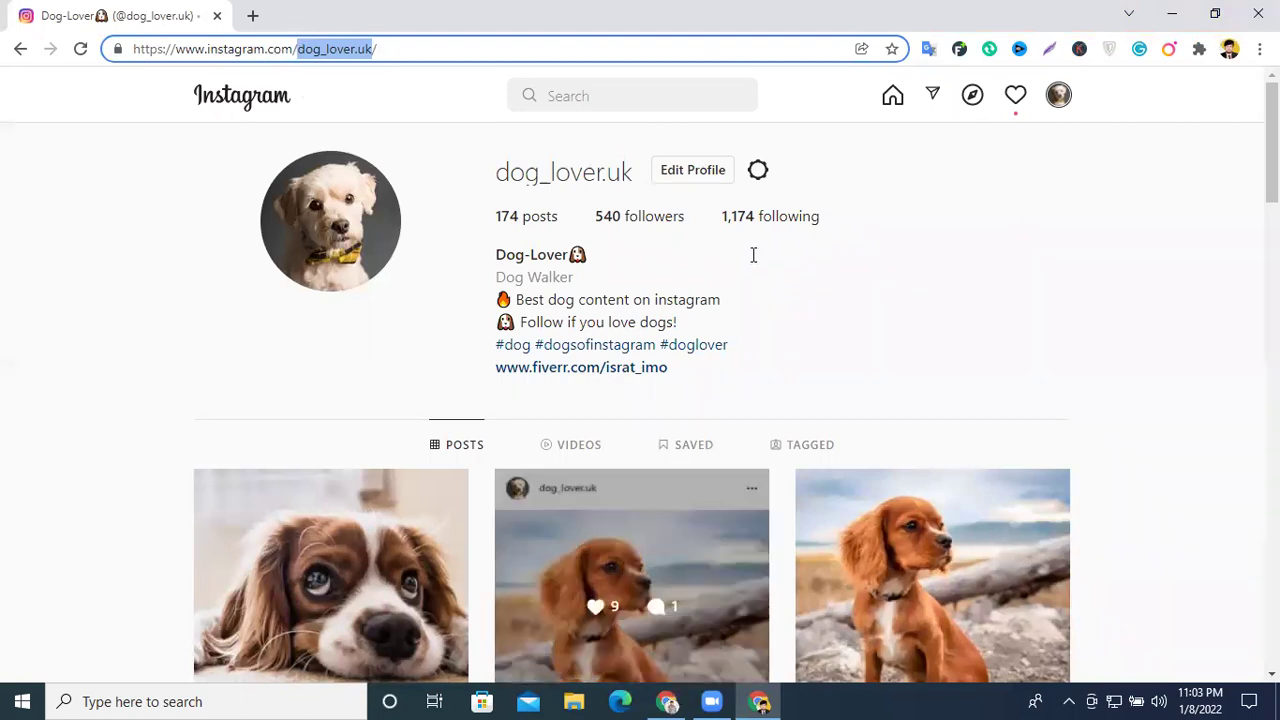
key(alt+Tab)
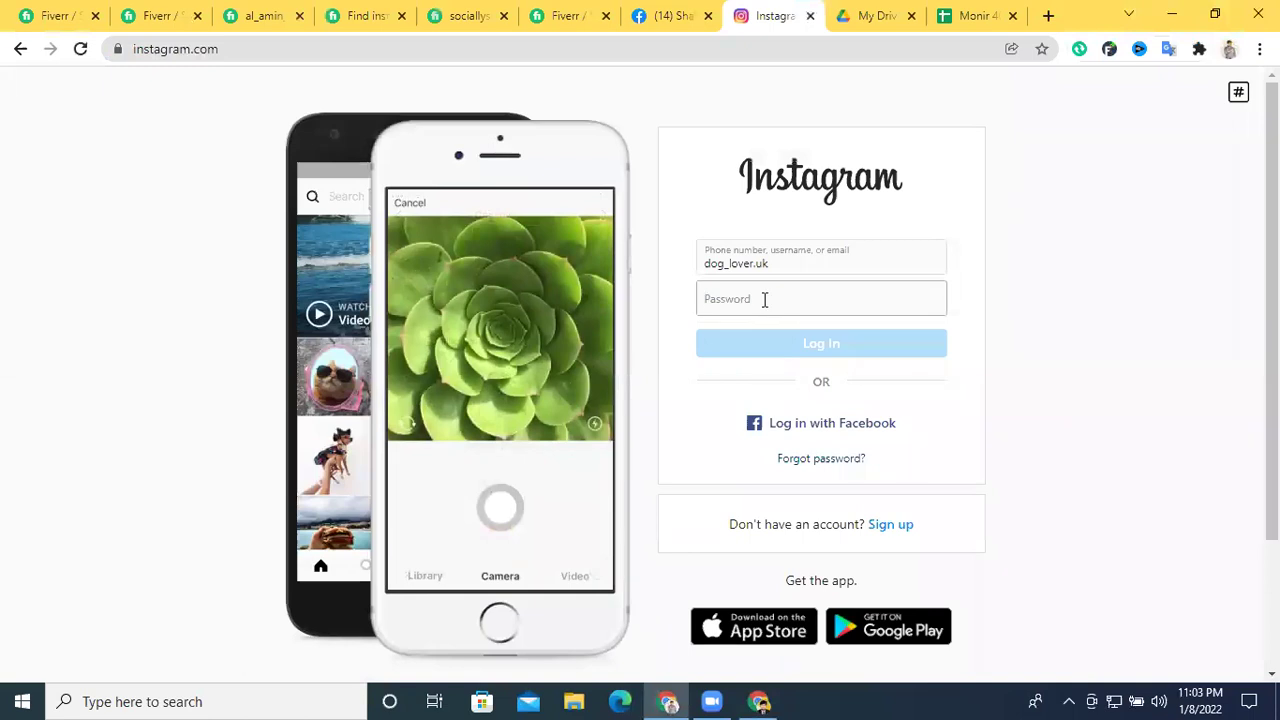
text(d)
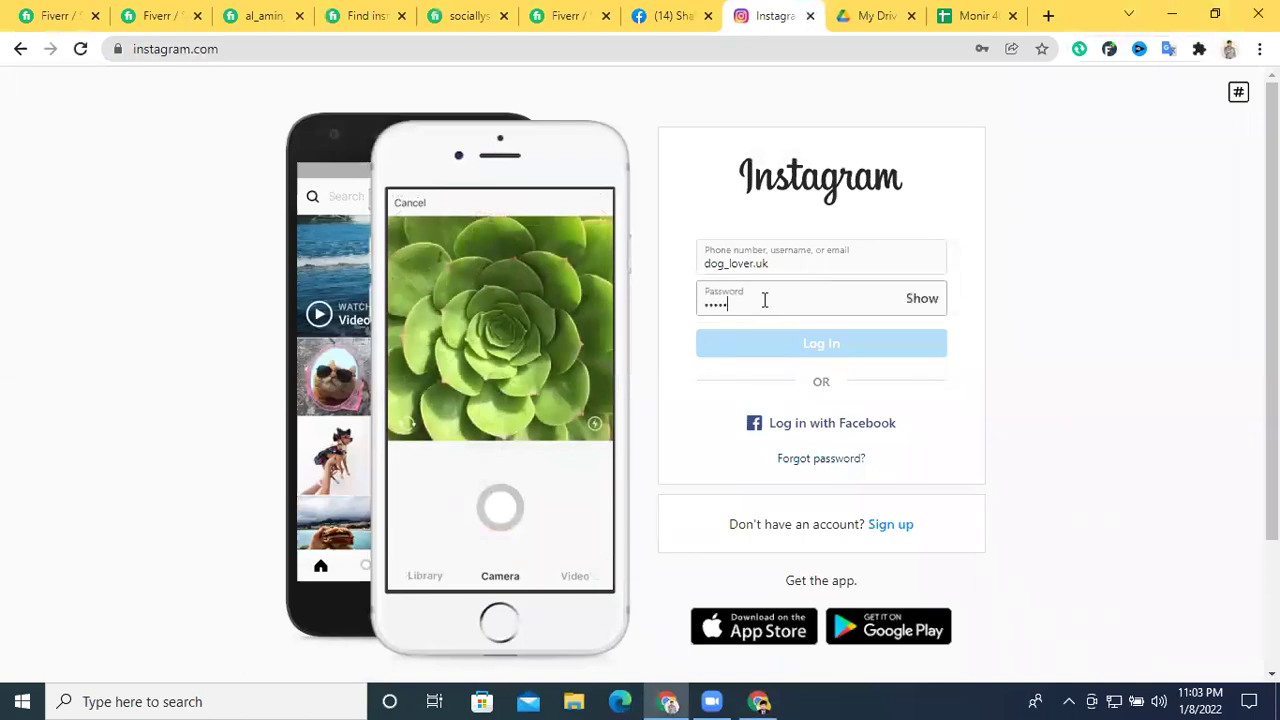
text(•••)
key(Return)
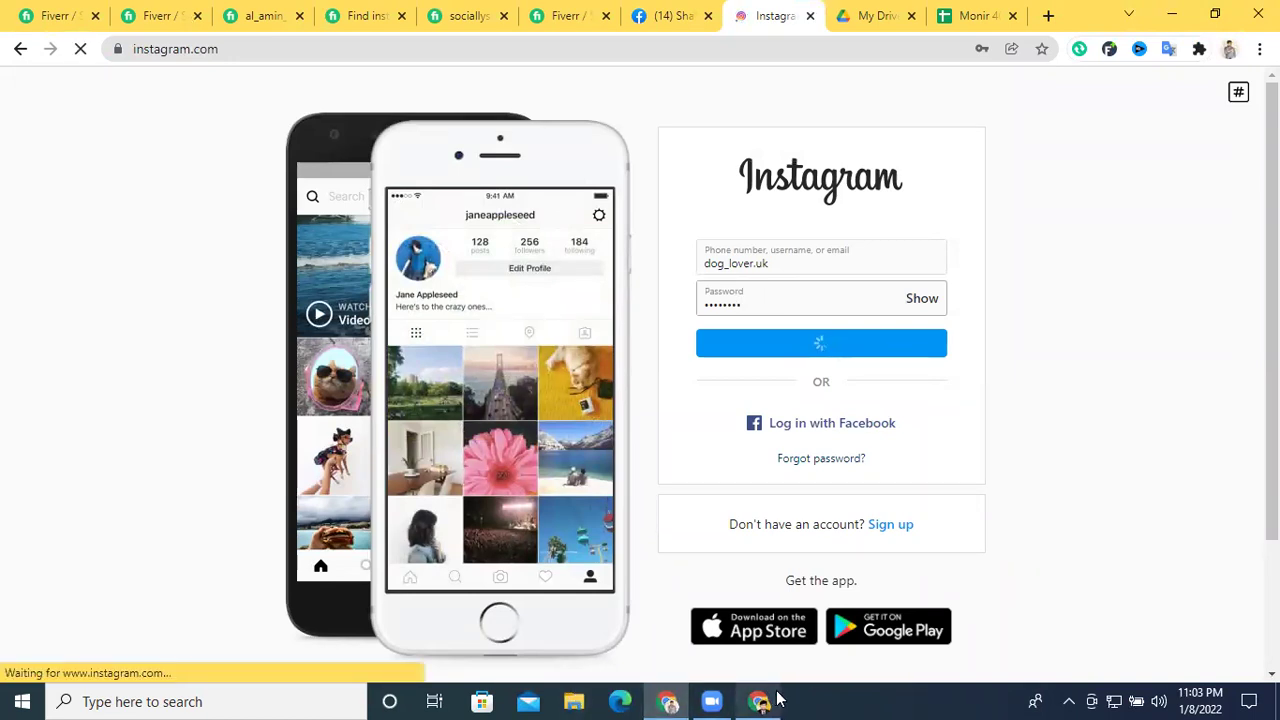
mouse_move(778, 698)
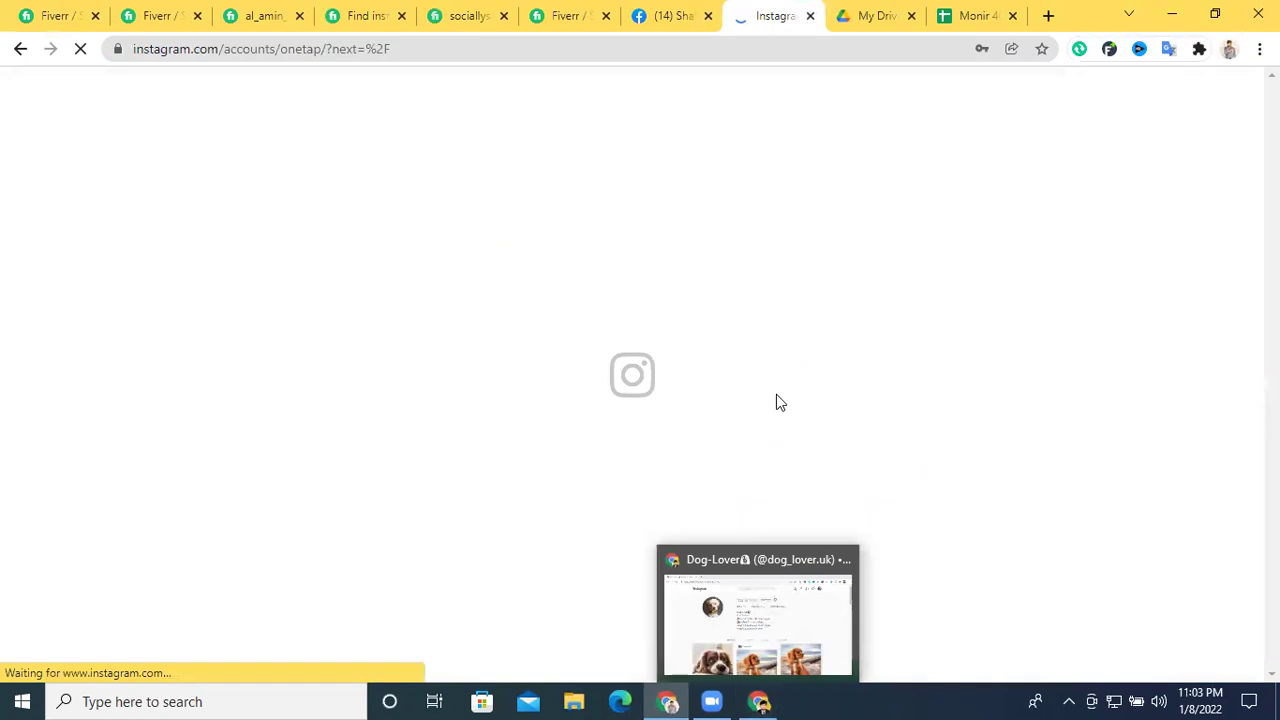
click(640, 450)
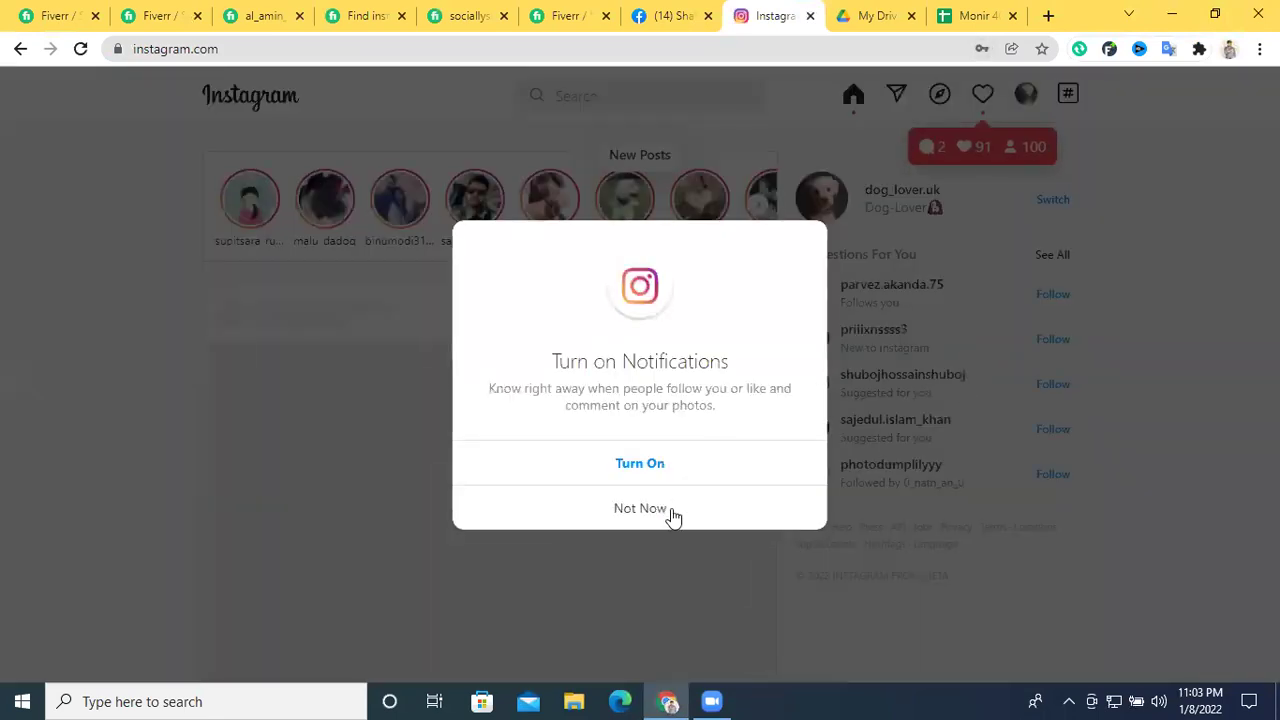
click(671, 516)
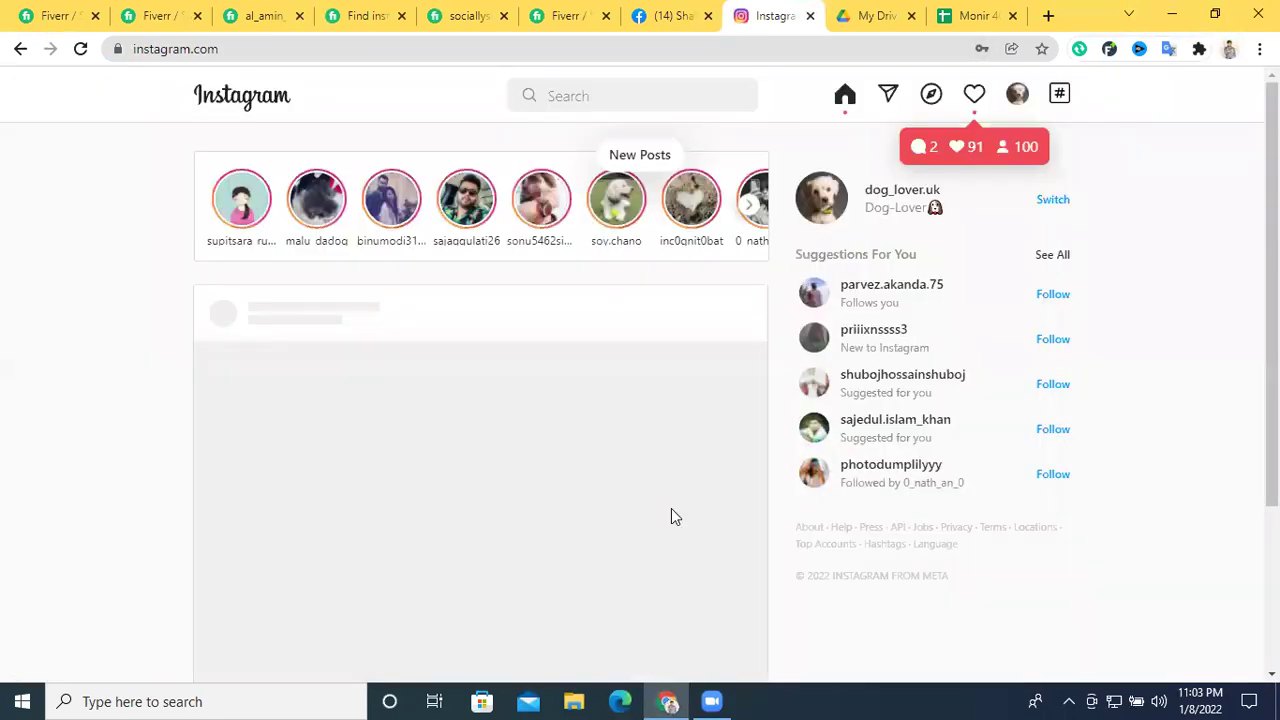
Open the account's own Instagram profile, then search Instagram for 'game'
click(1017, 93)
click(931, 155)
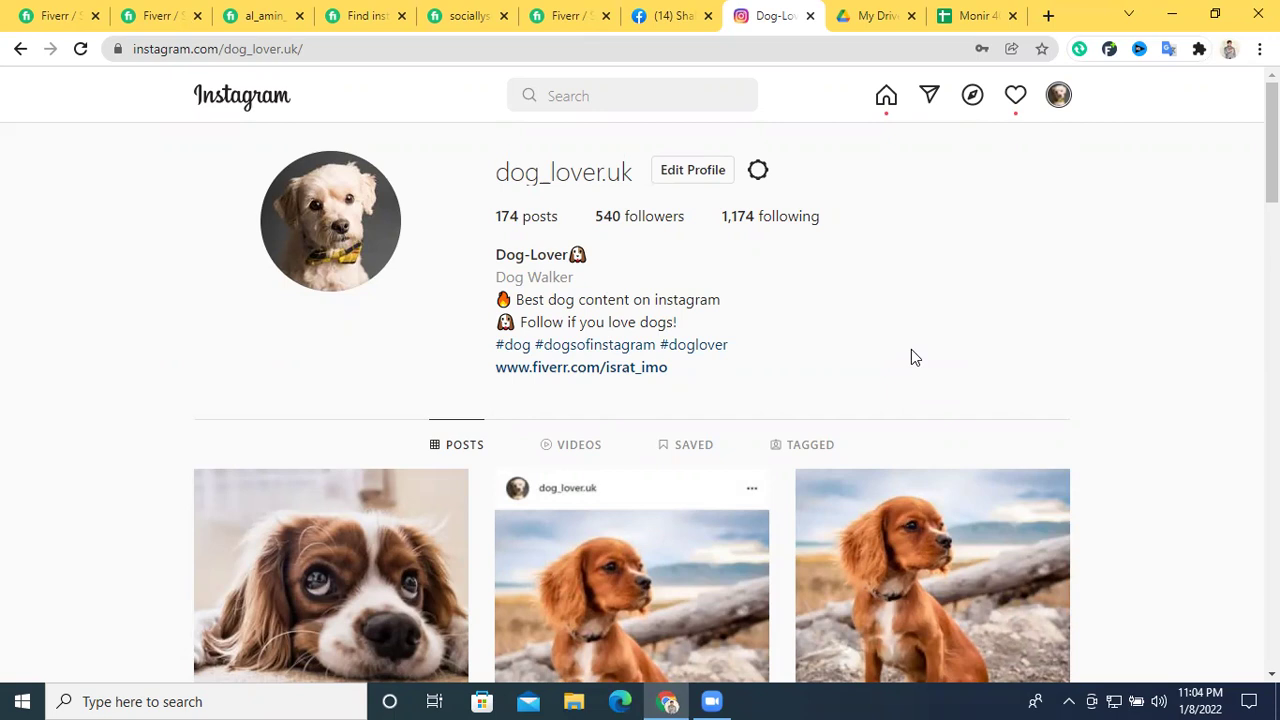
click(862, 22)
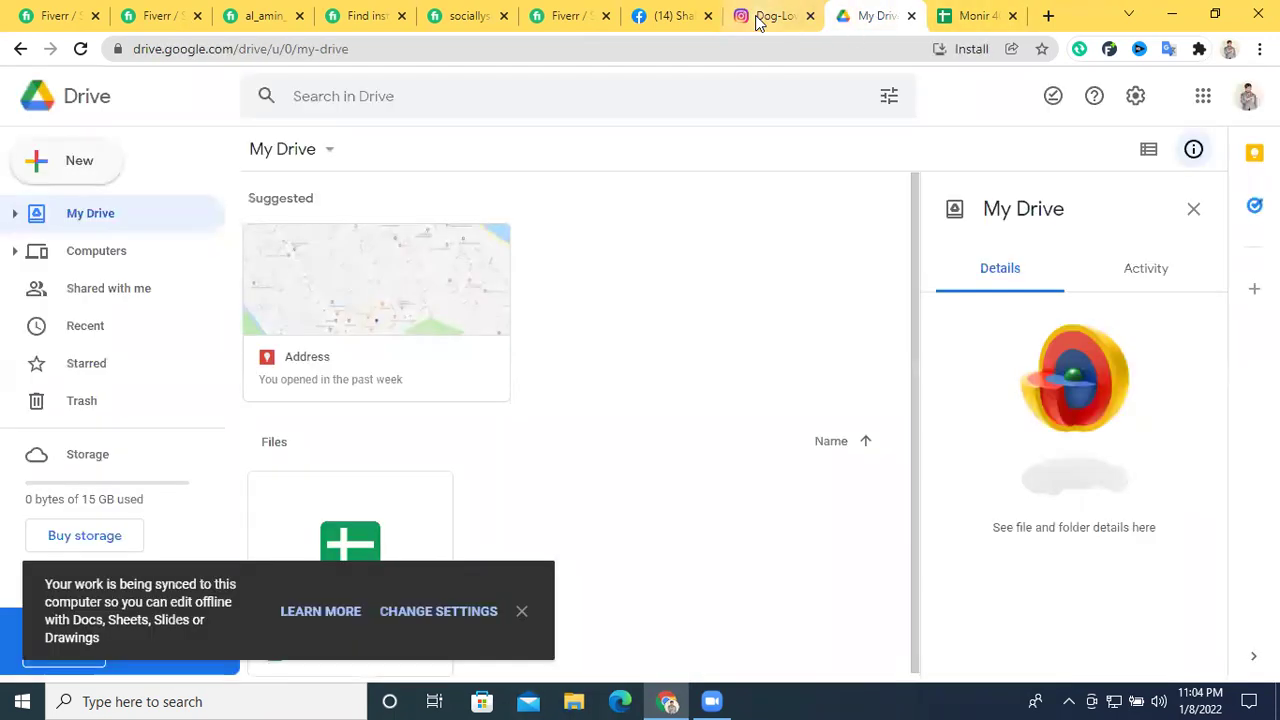
click(770, 16)
click(580, 97)
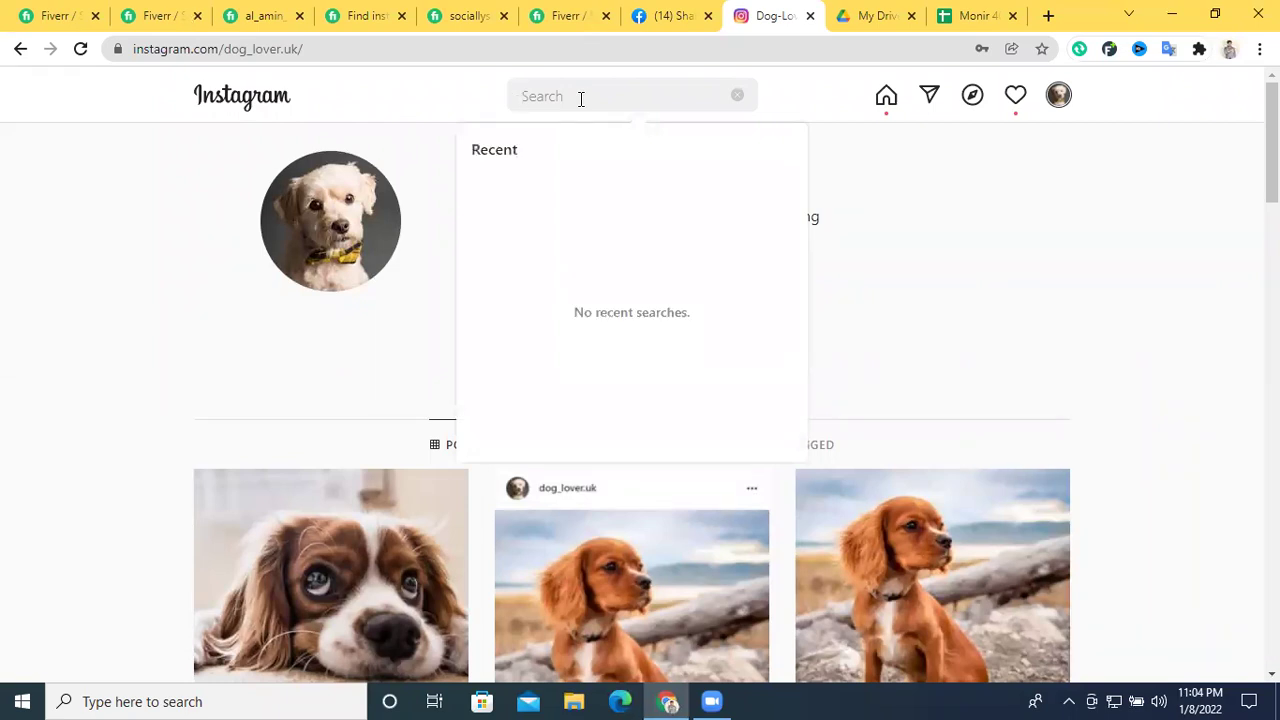
text(game)
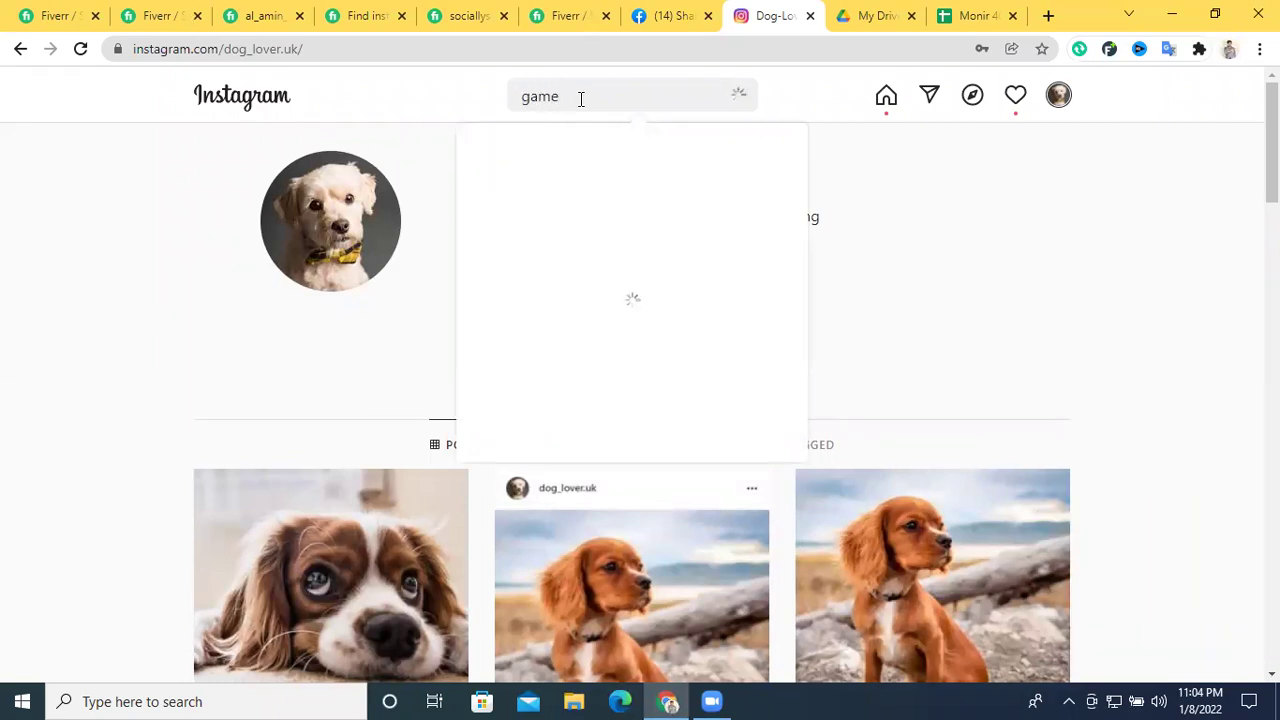
click(876, 15)
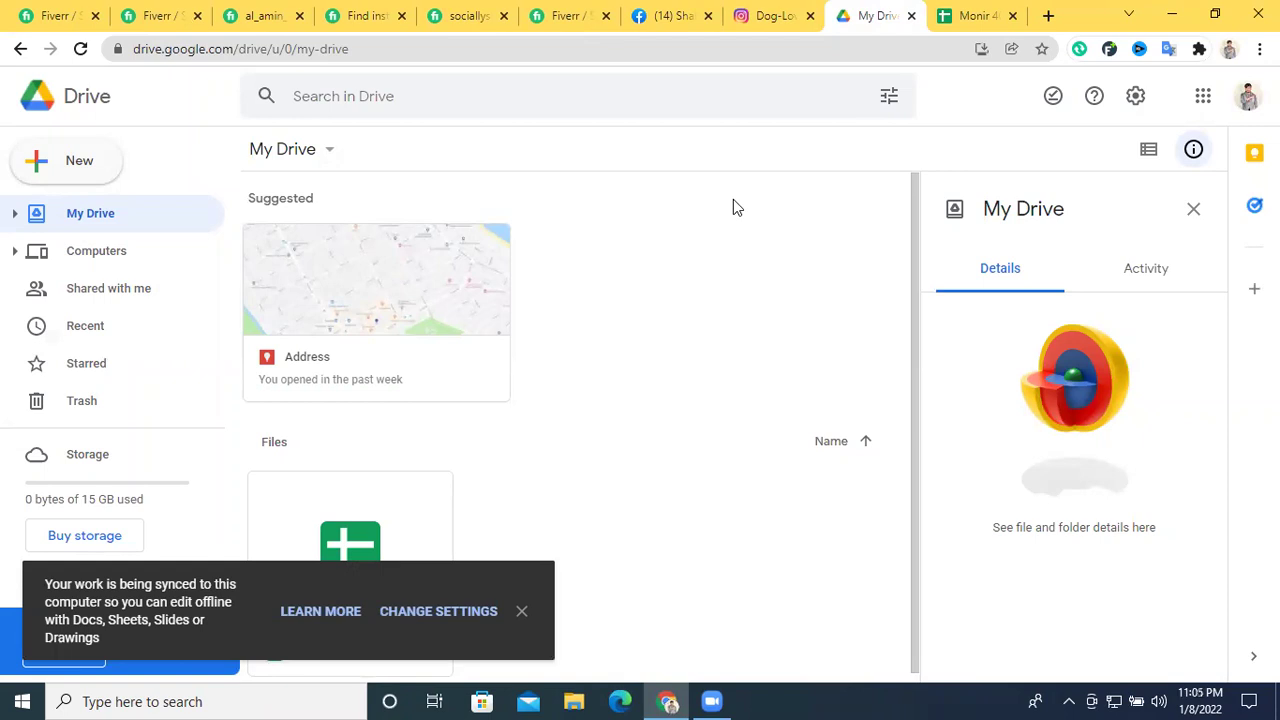
Open the Engagement Ratio header in E1, then return to Instagram's 'game' search
click(998, 12)
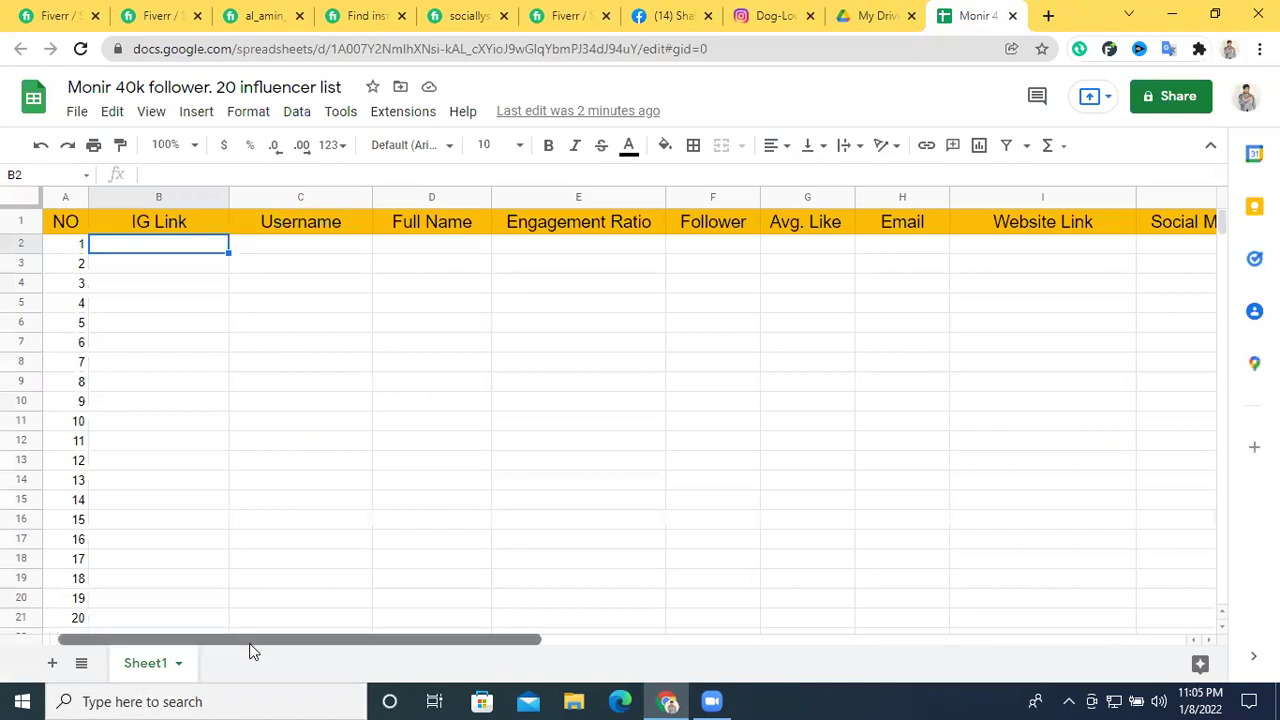
click(622, 225)
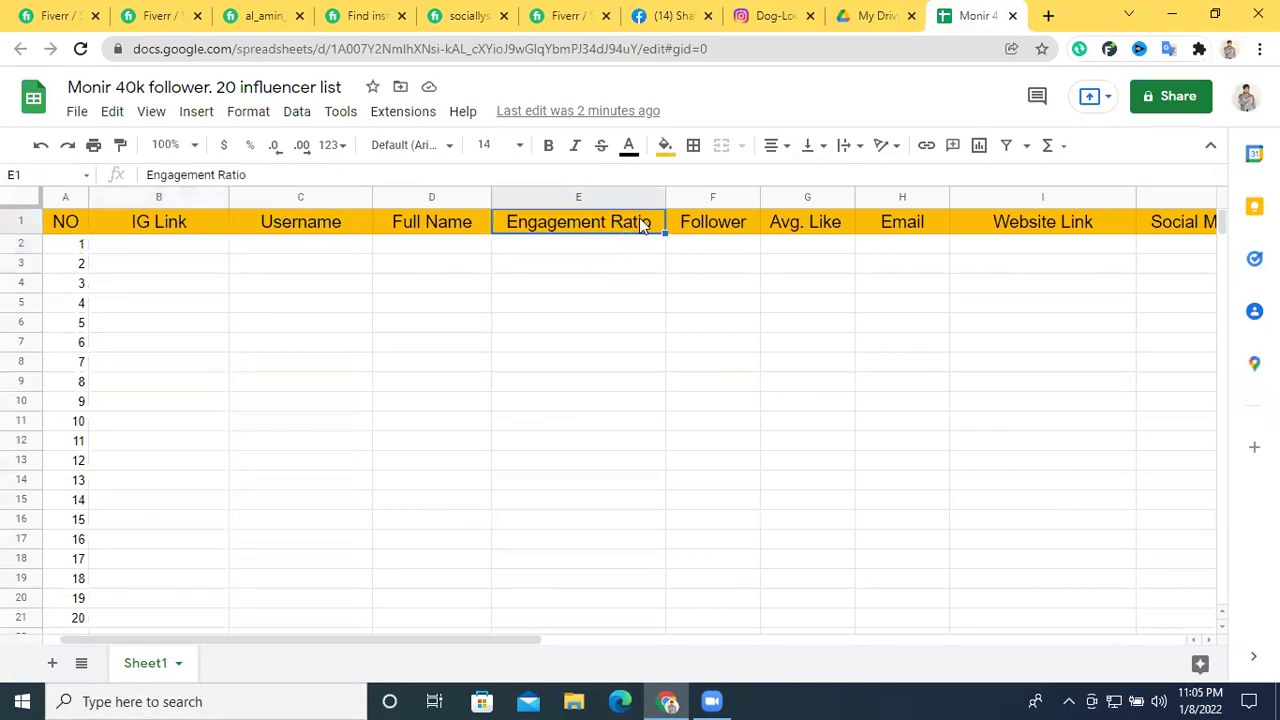
double_click(660, 224)
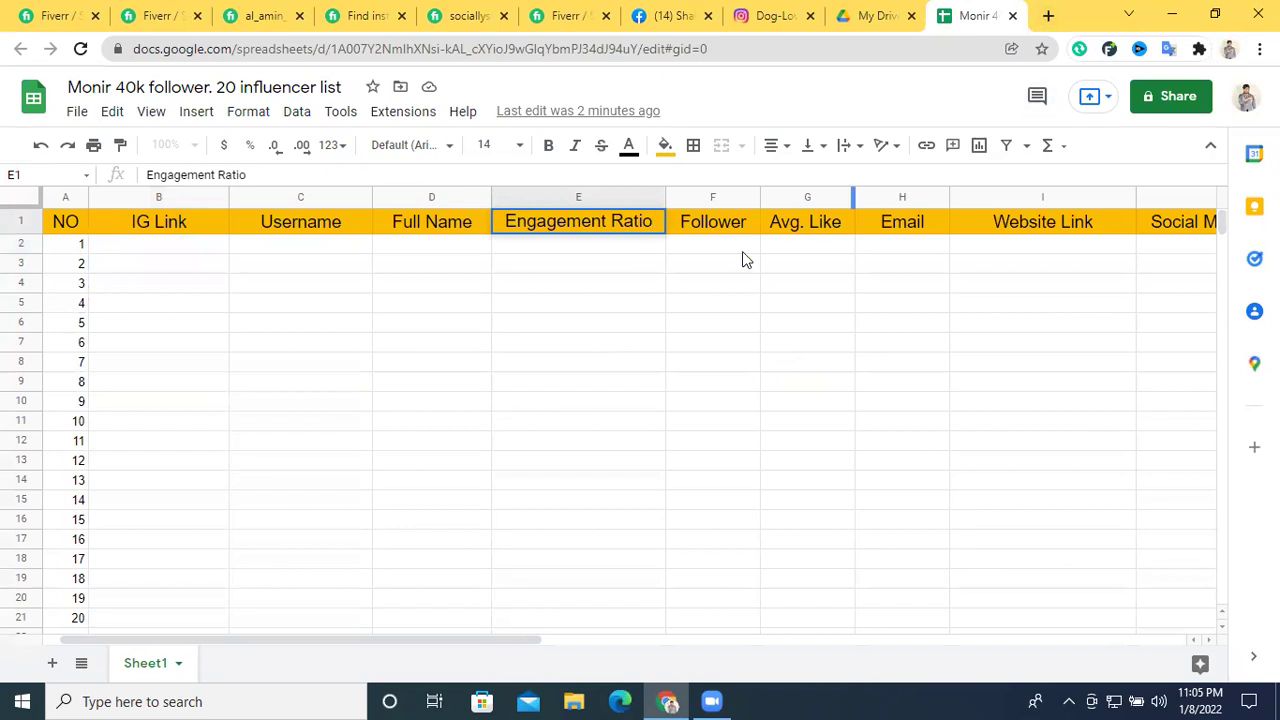
click(760, 12)
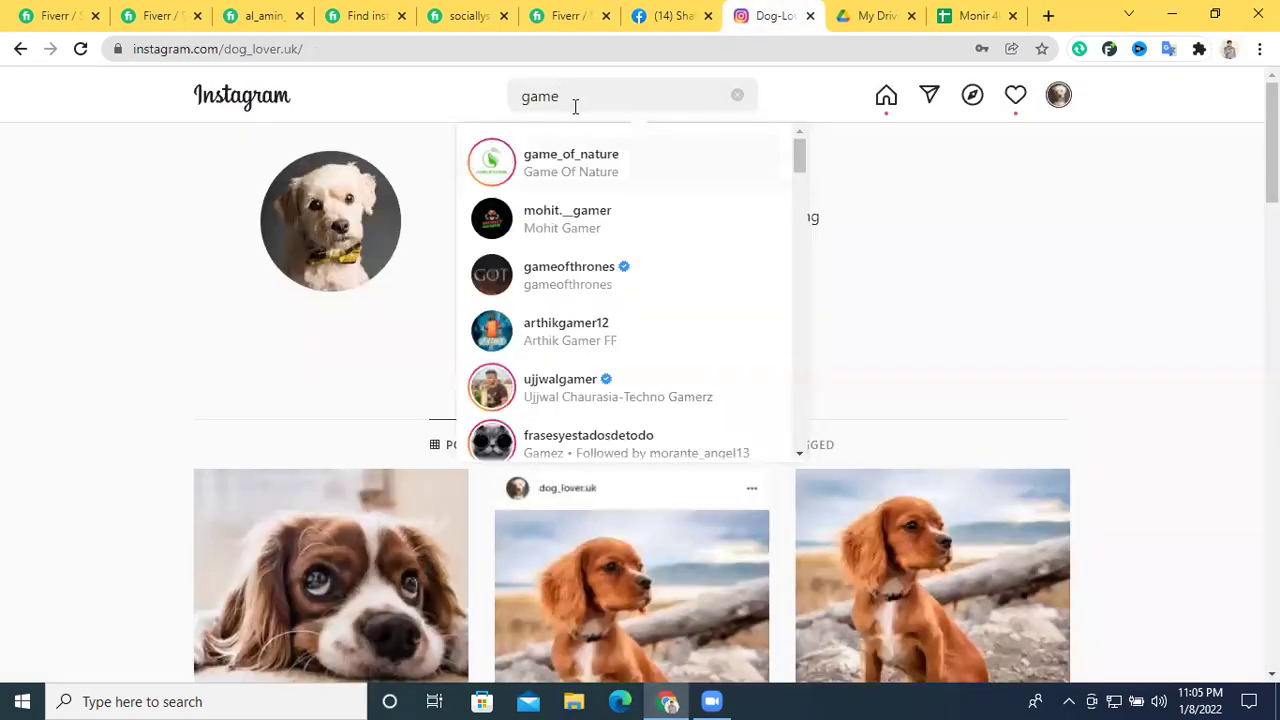
click(524, 98)
text(#)
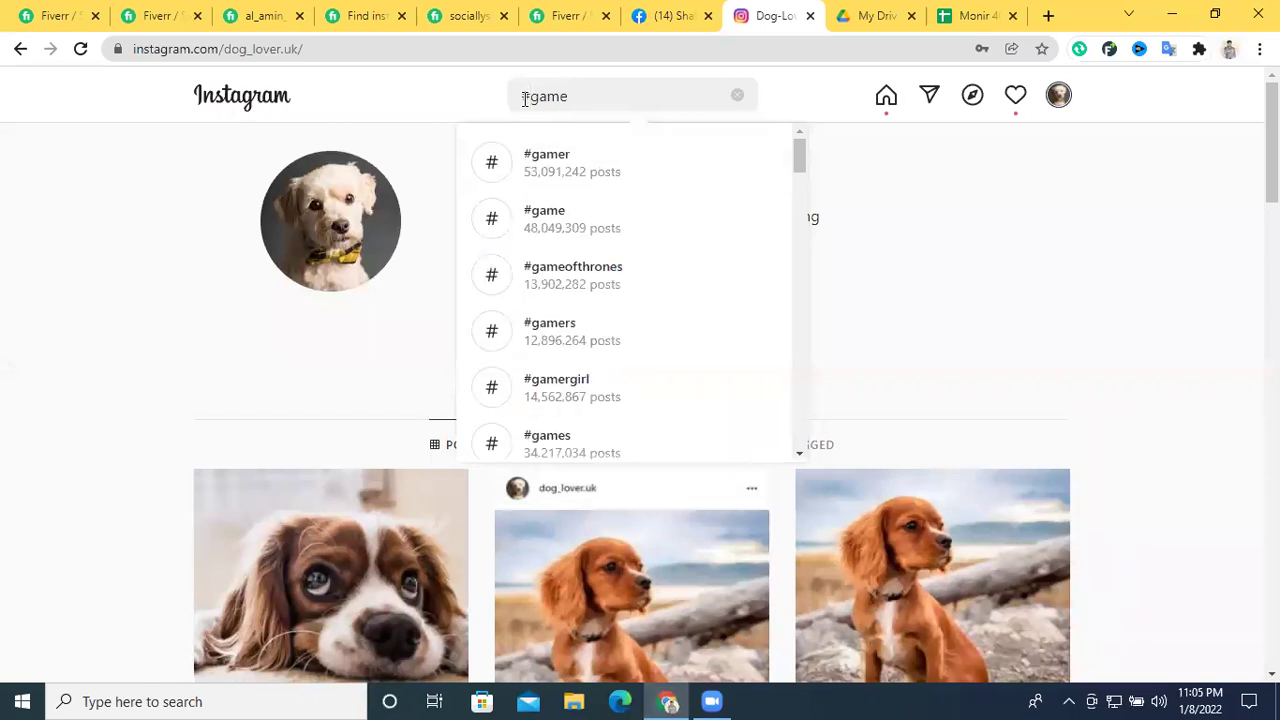
click(563, 172)
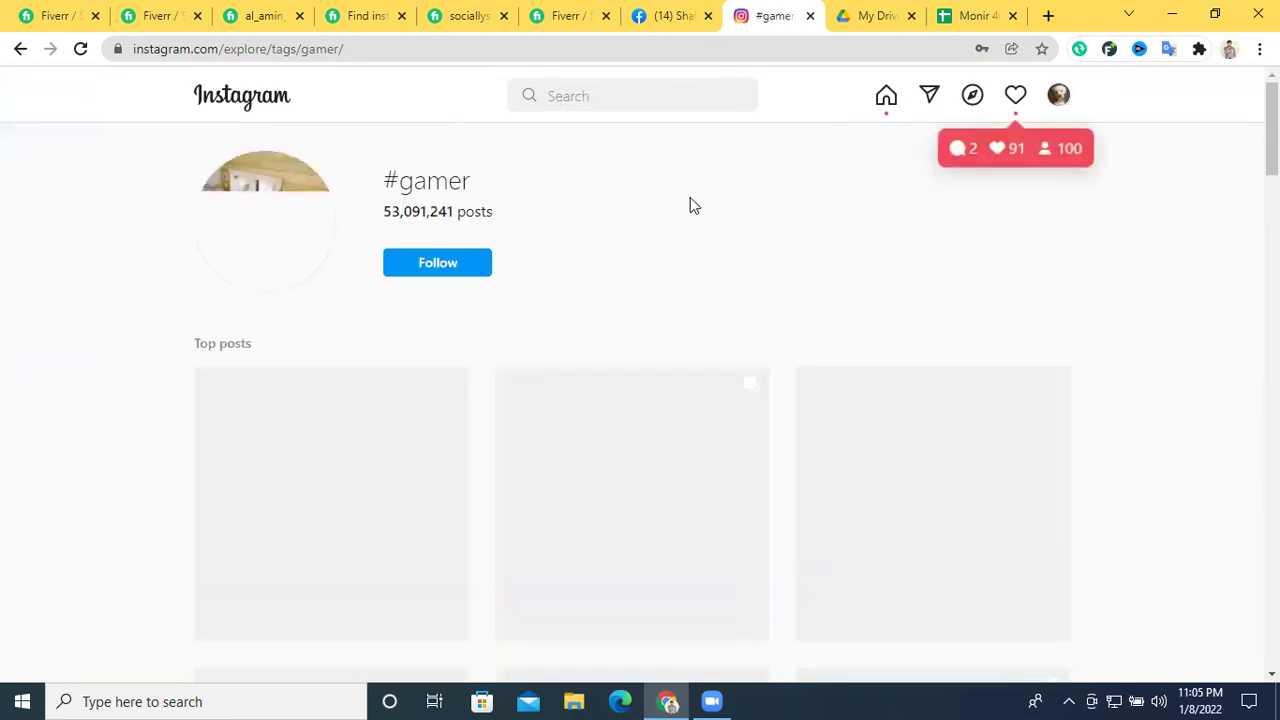
scroll(690, 205, down, 1)
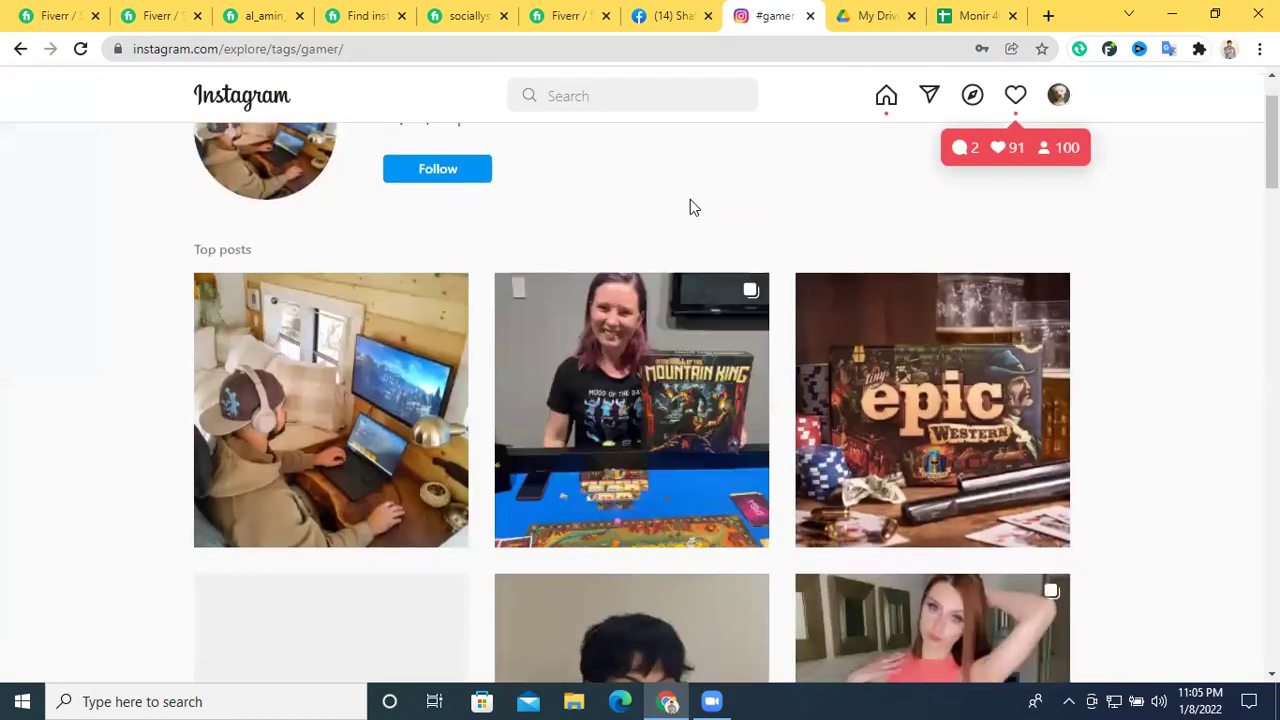
scroll(790, 332, down, 1)
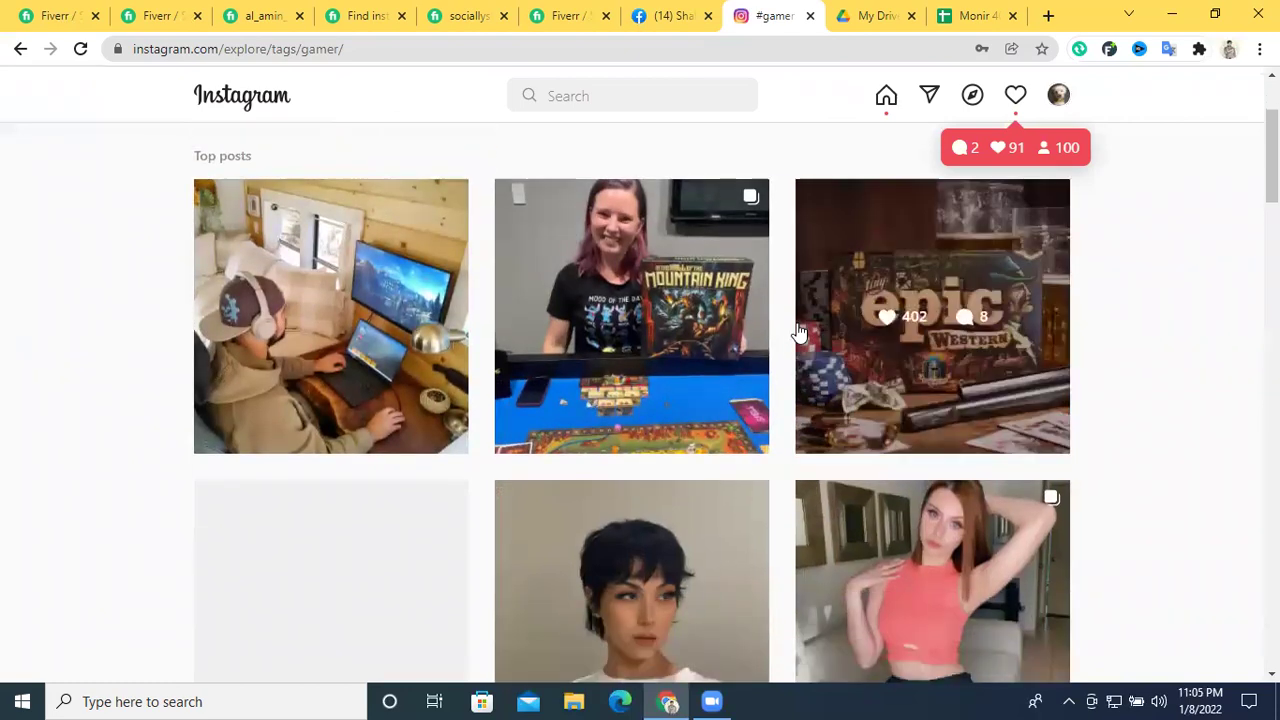
scroll(680, 310, down, 1)
scroll(300, 292, up, 2)
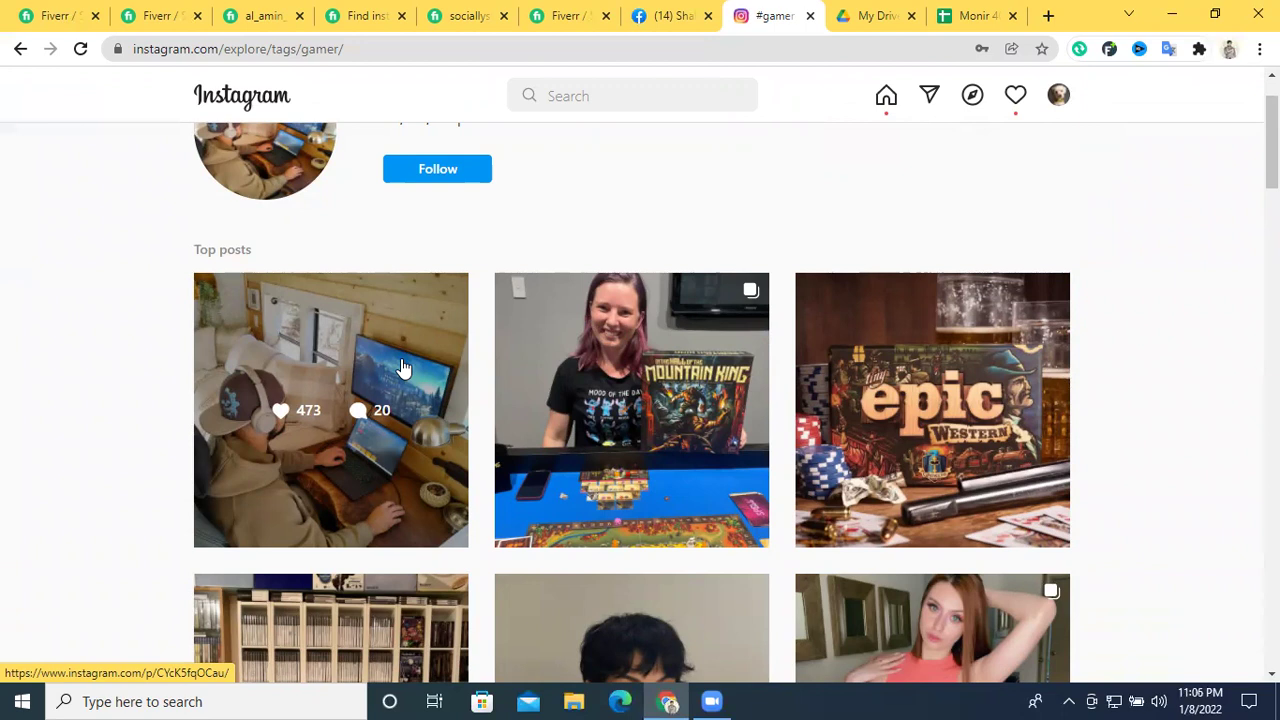
click(592, 95)
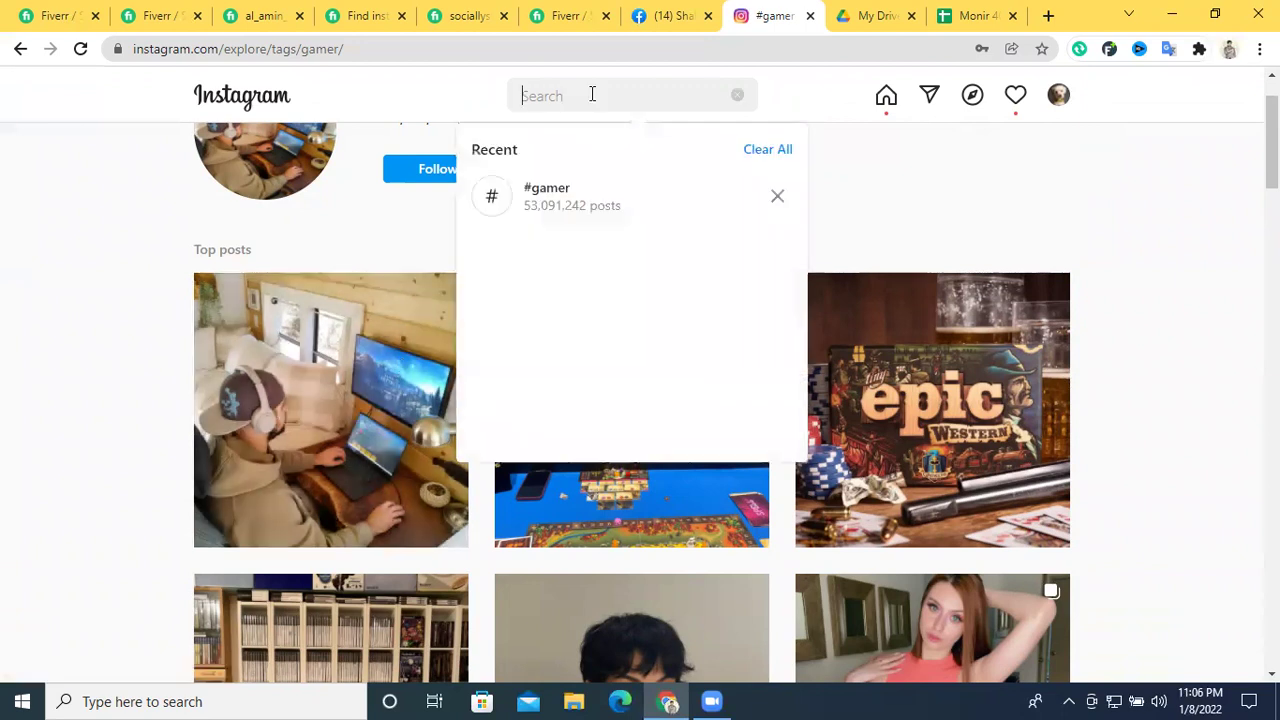
click(388, 325)
click(380, 337)
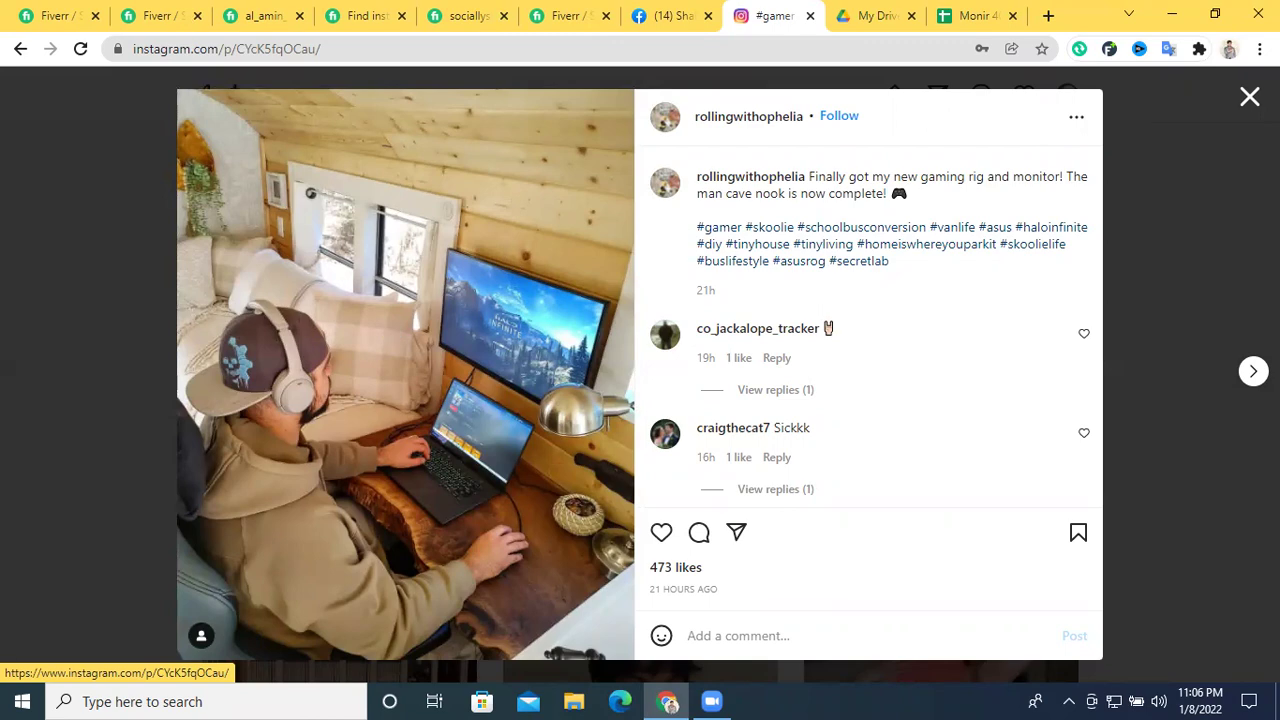
key(Escape)
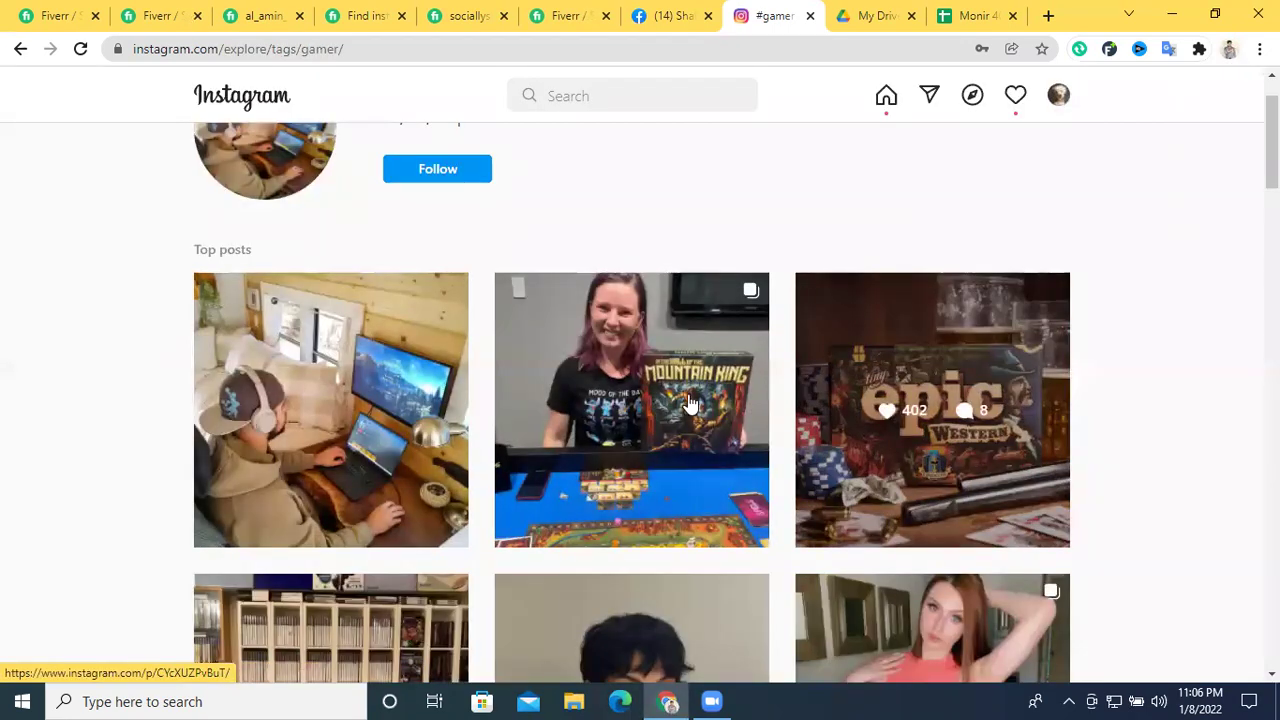
click(372, 366)
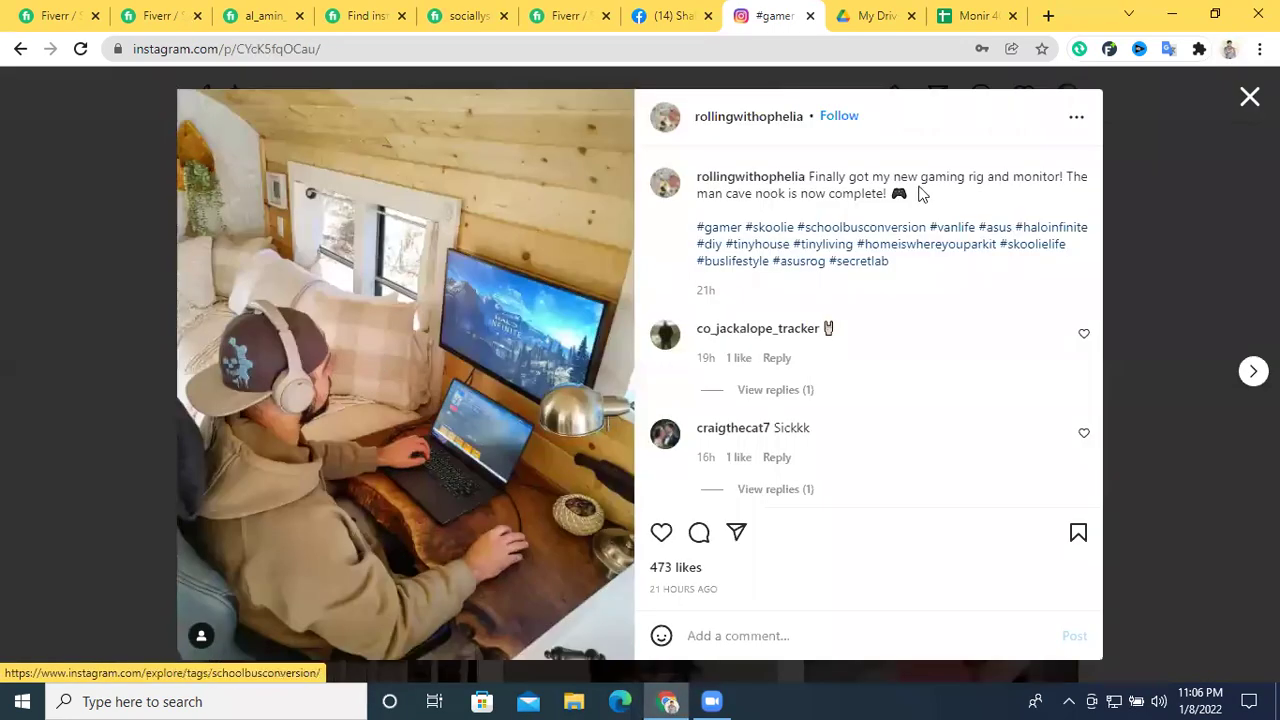
click(749, 123)
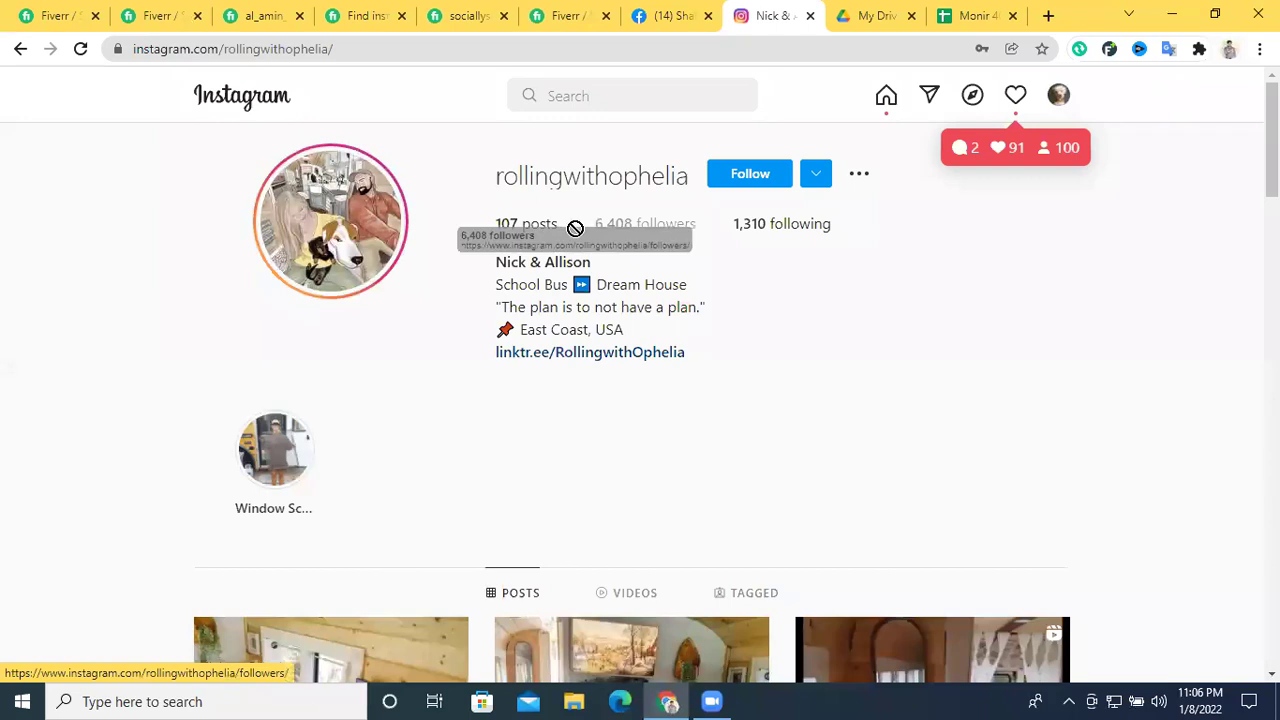
click(20, 49)
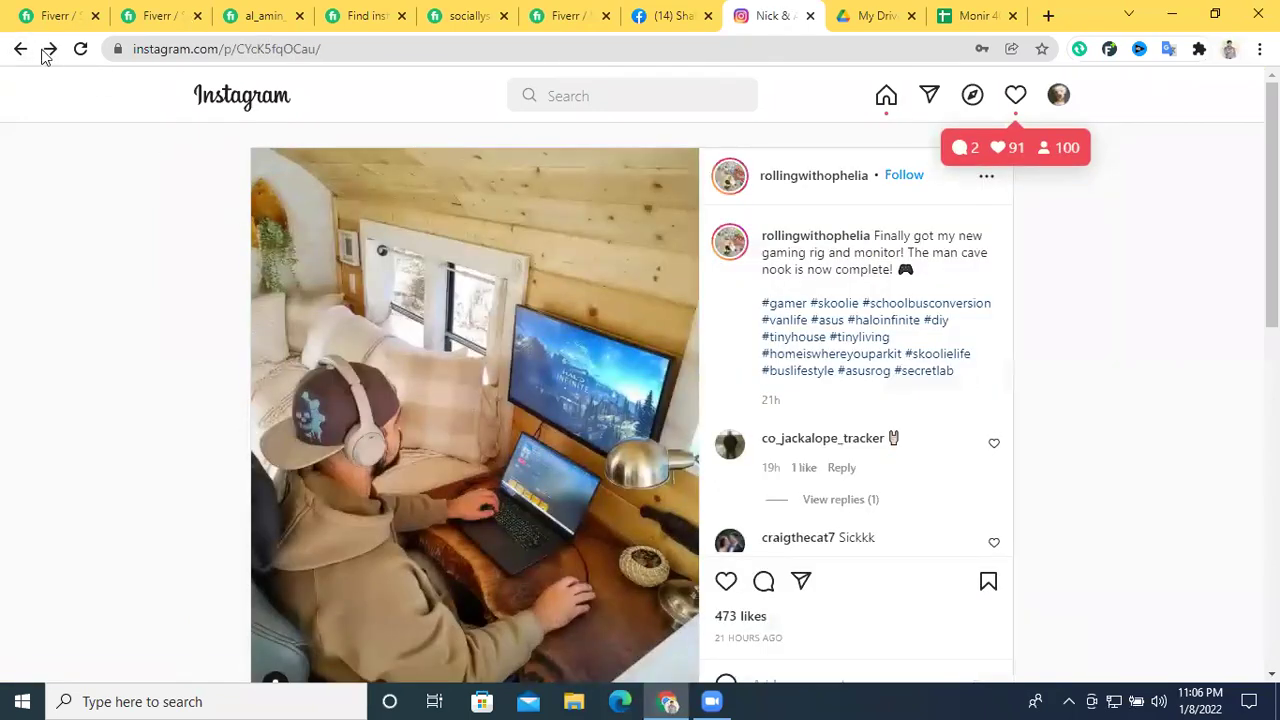
click(27, 55)
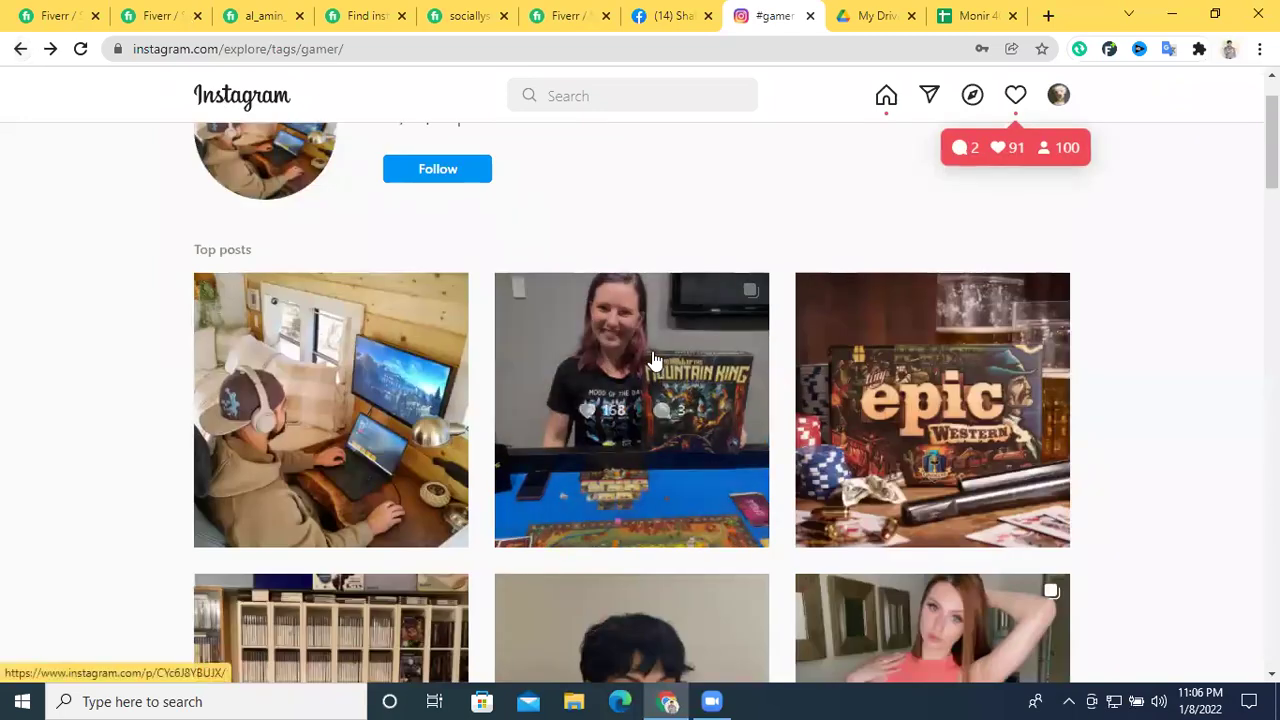
right_click(668, 360)
click(680, 367)
click(770, 17)
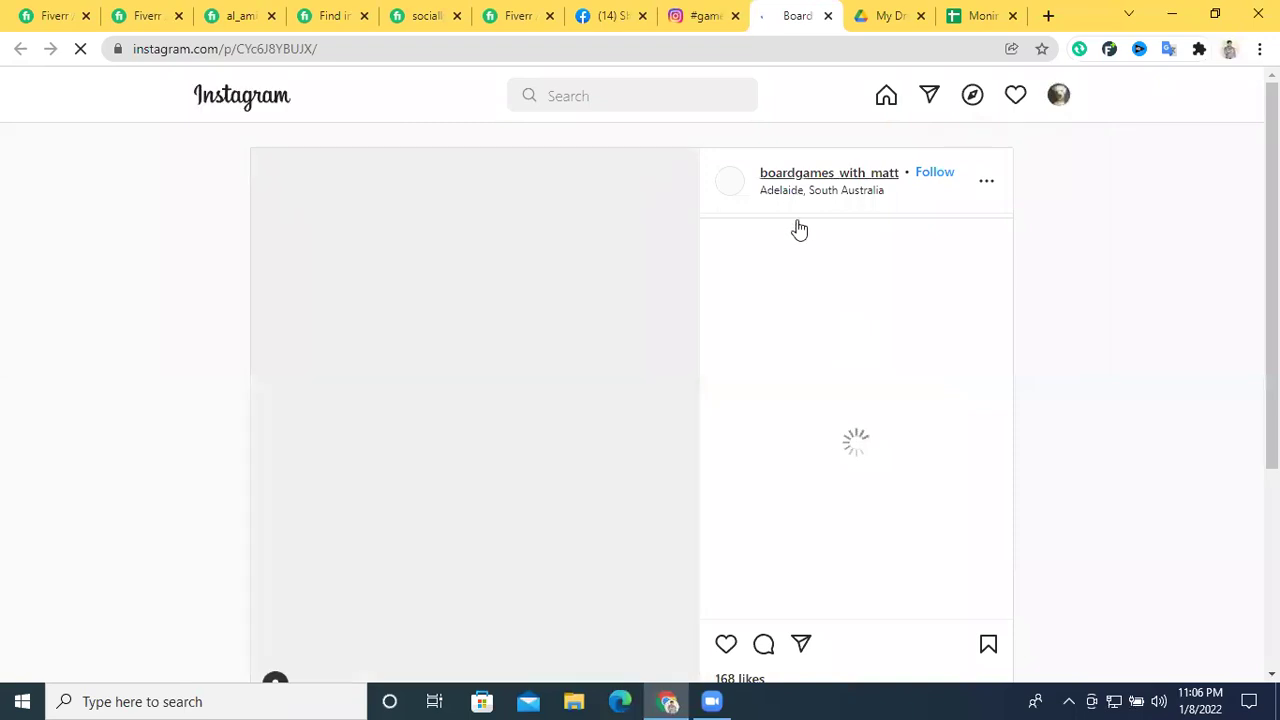
click(788, 176)
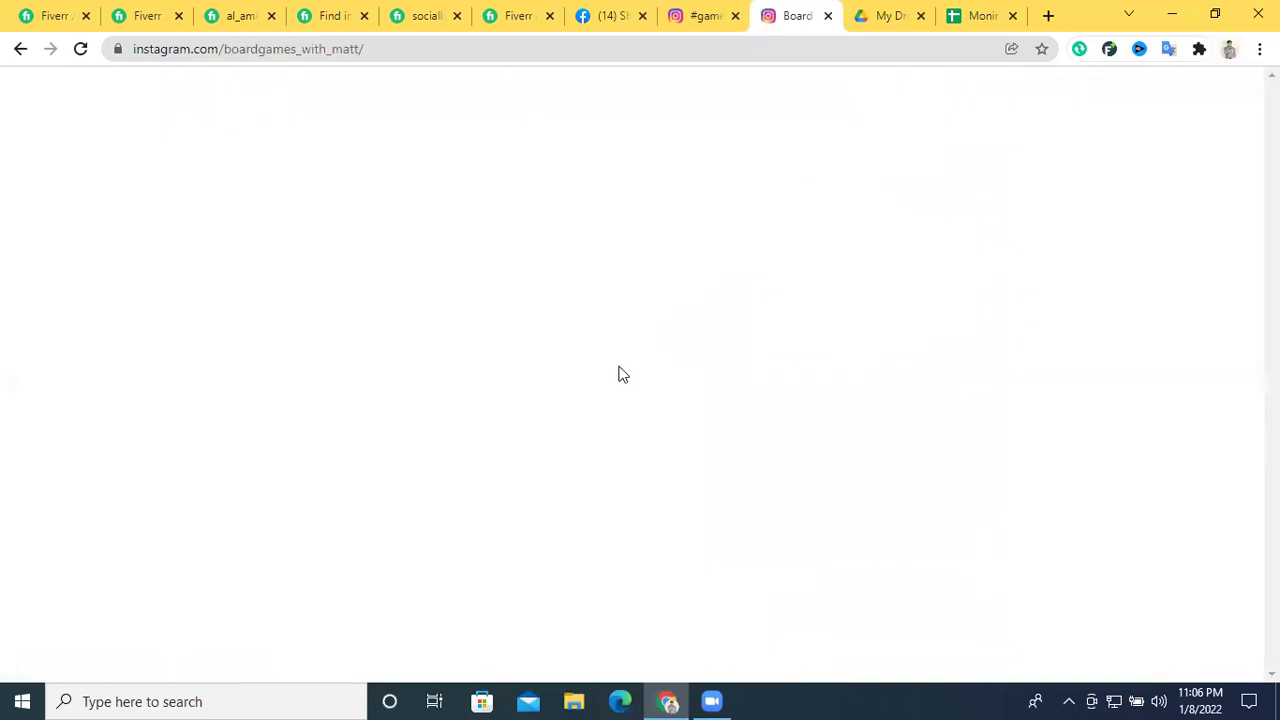
click(703, 15)
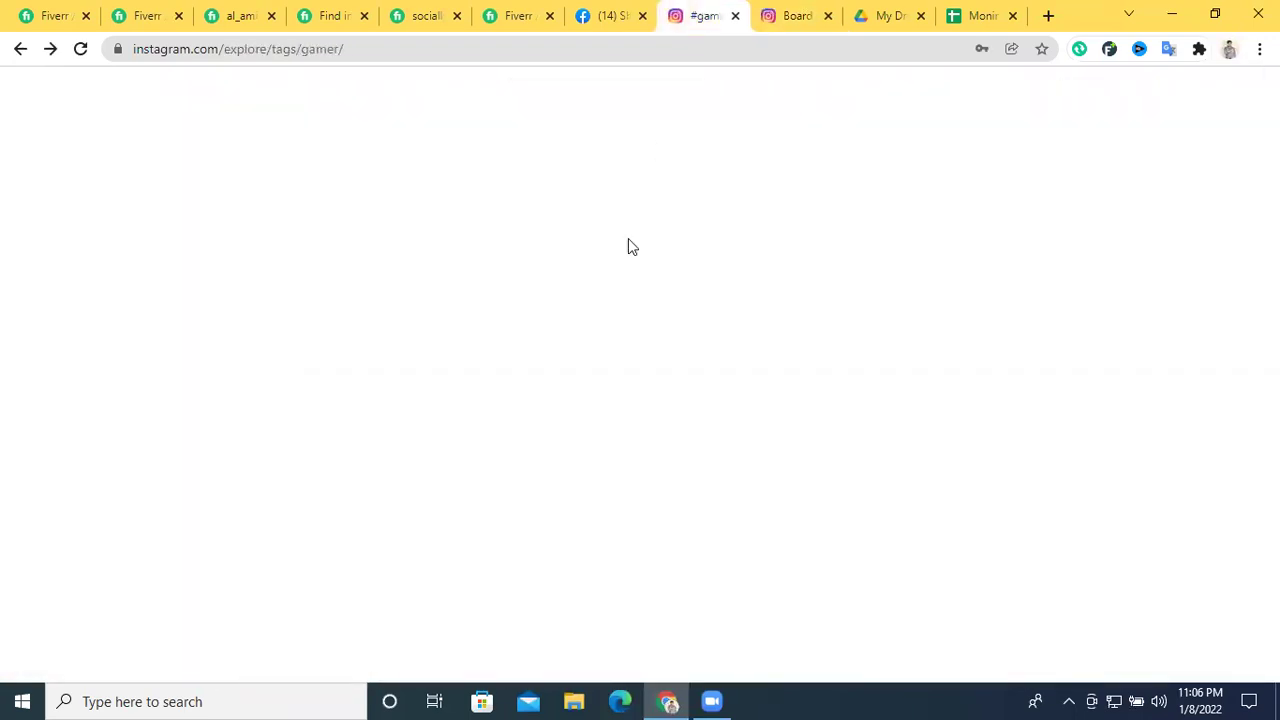
right_click(912, 342)
click(940, 351)
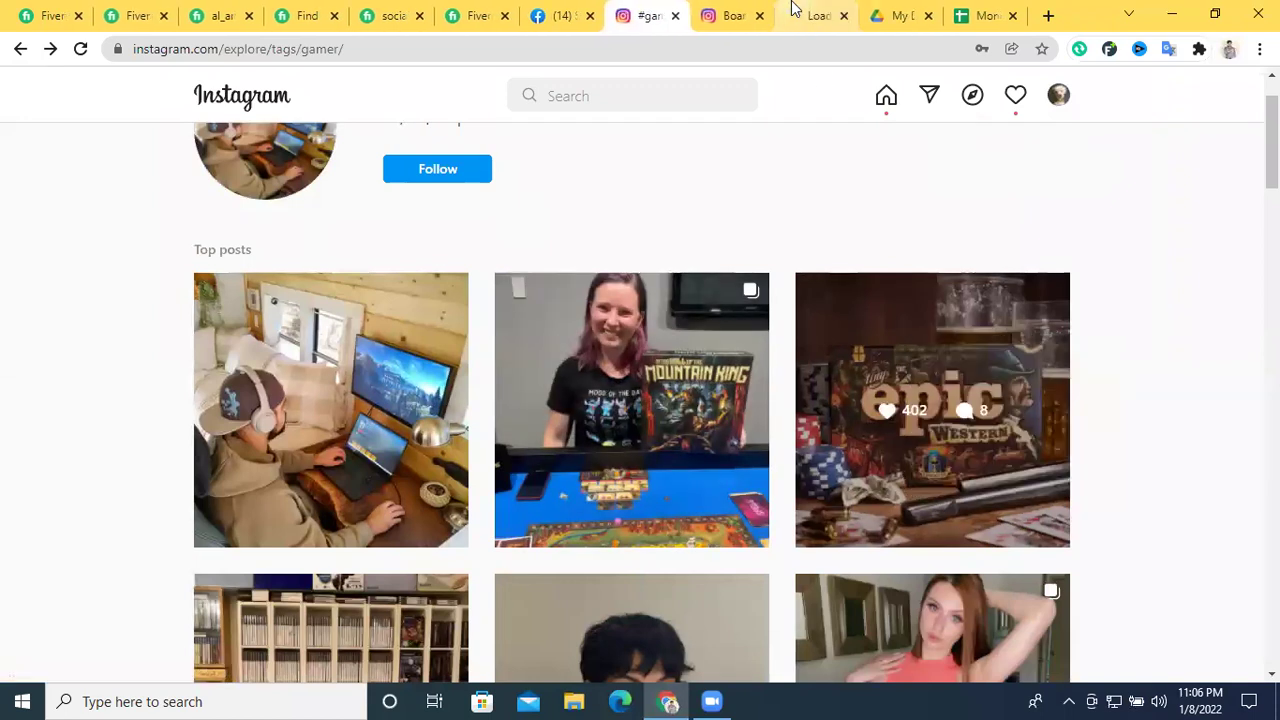
click(806, 17)
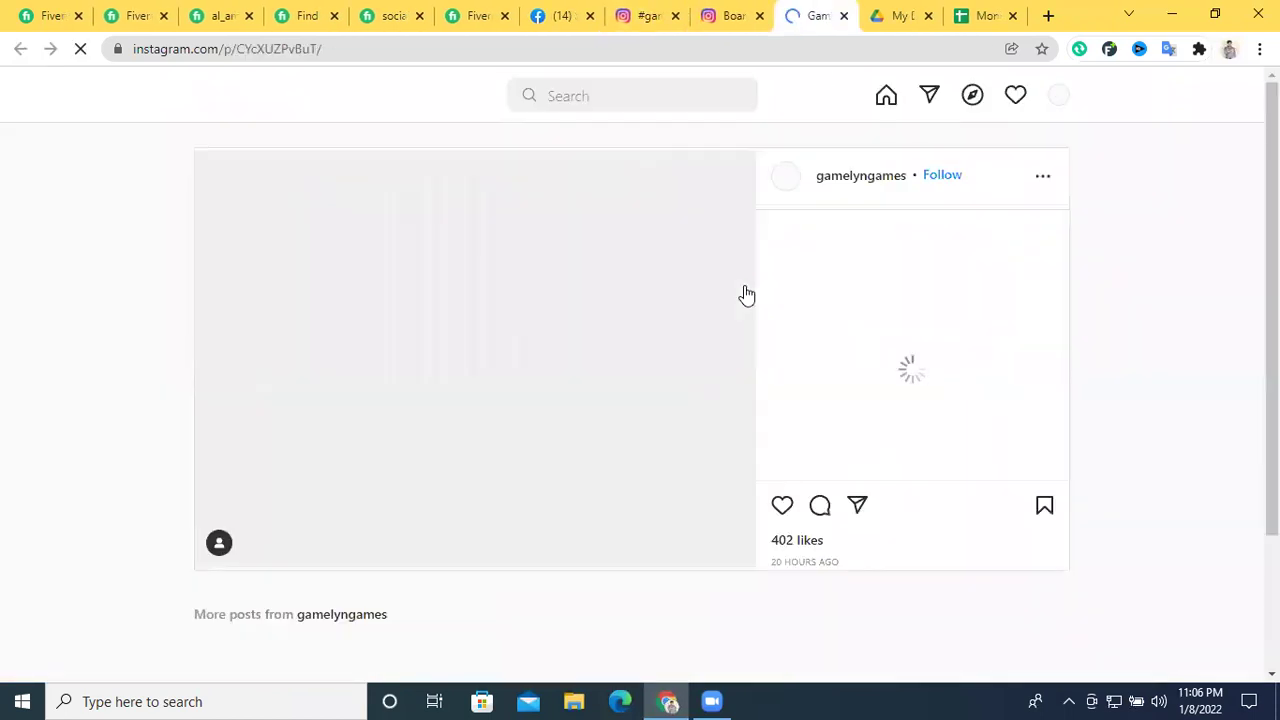
click(843, 185)
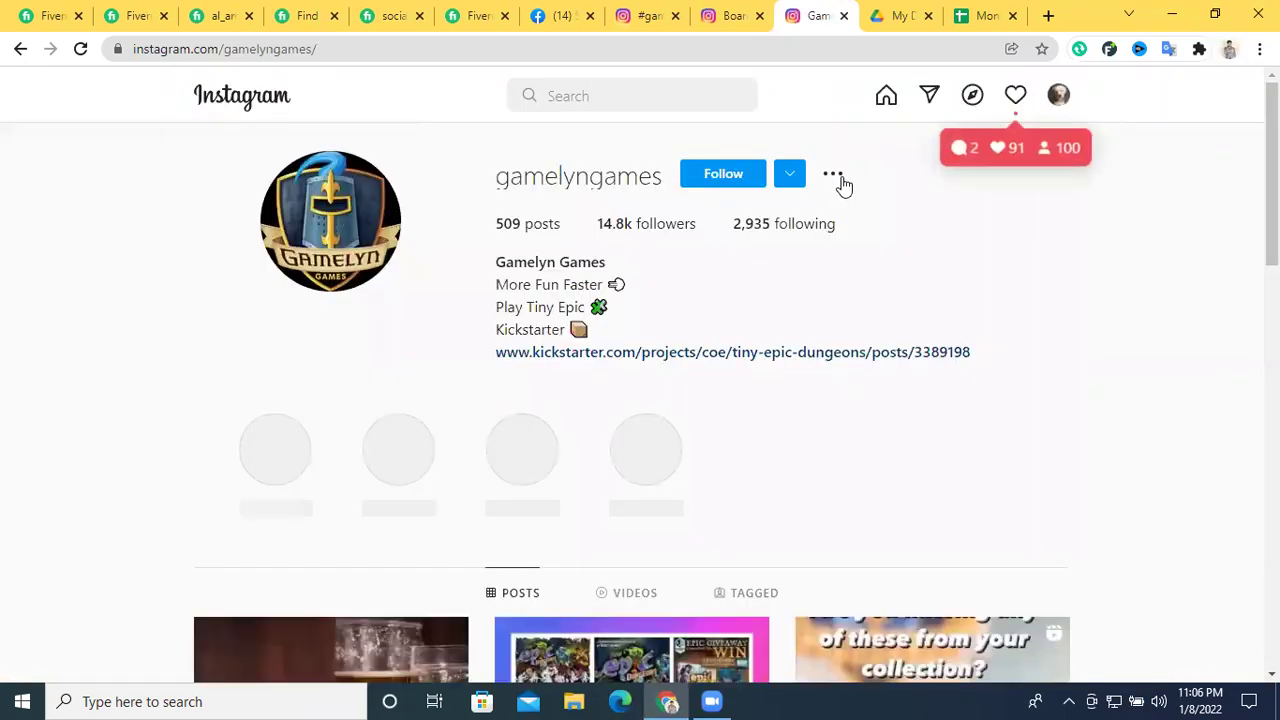
click(845, 17)
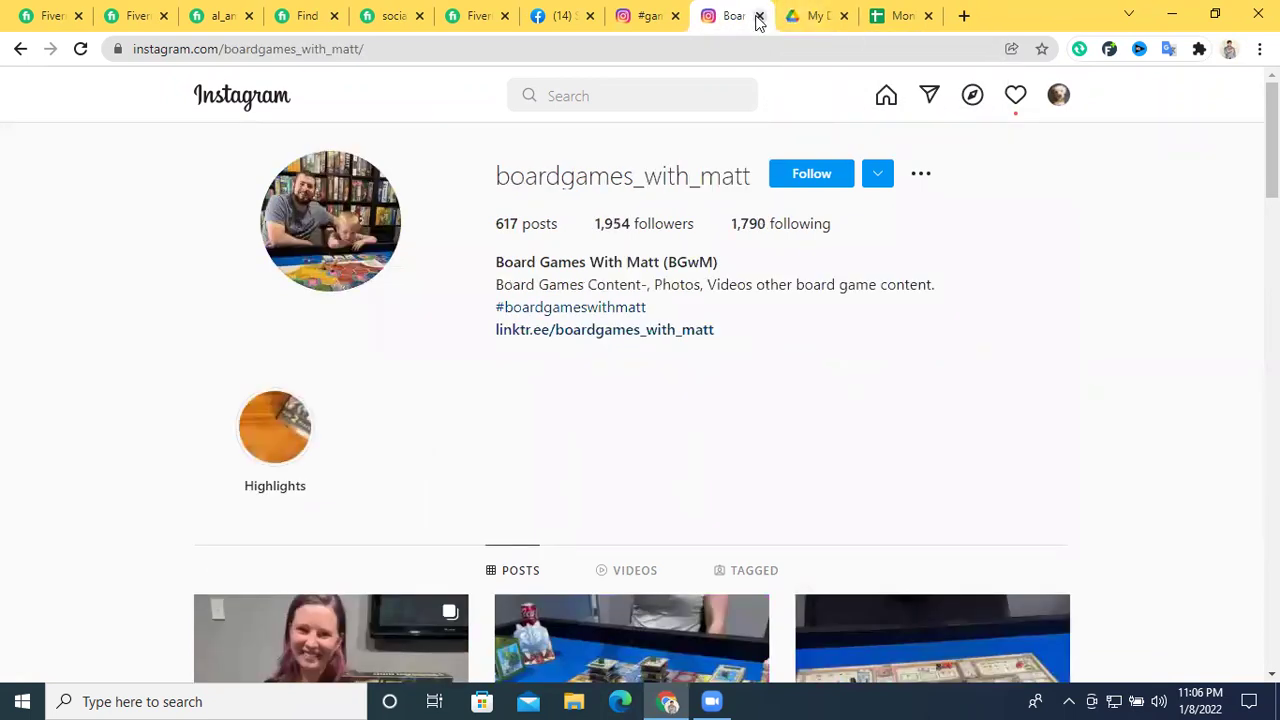
click(758, 16)
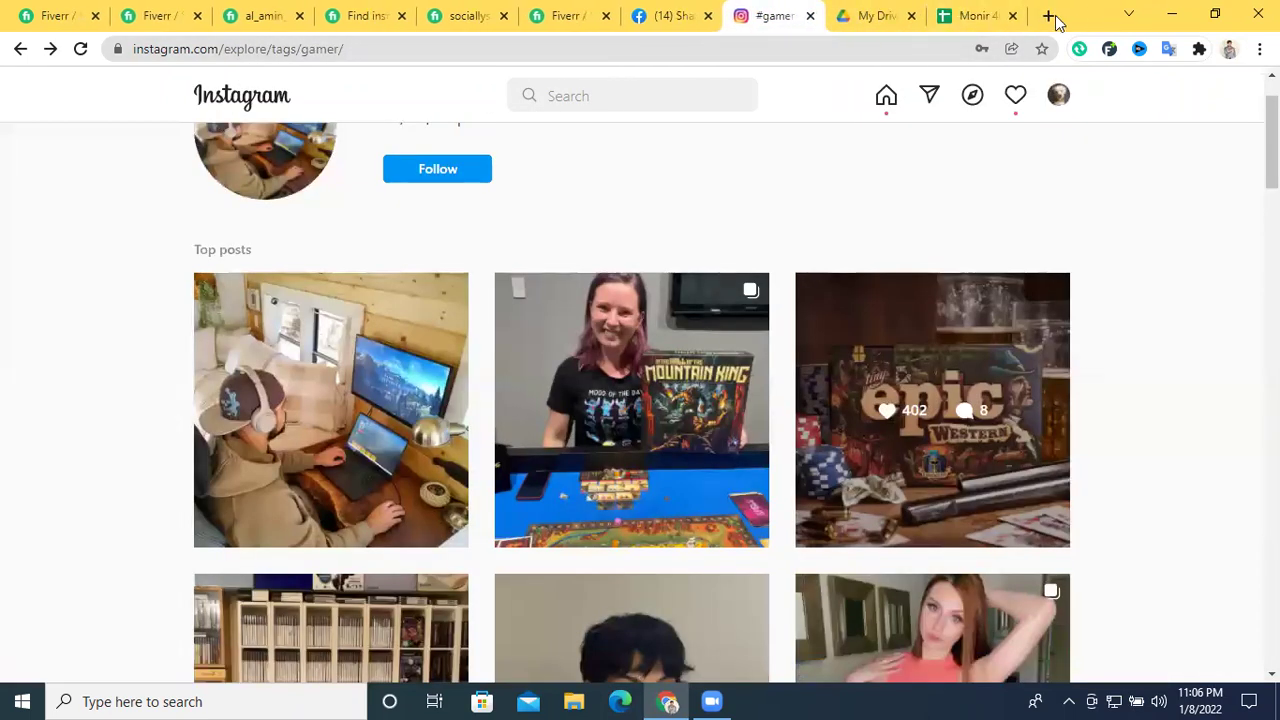
click(1048, 15)
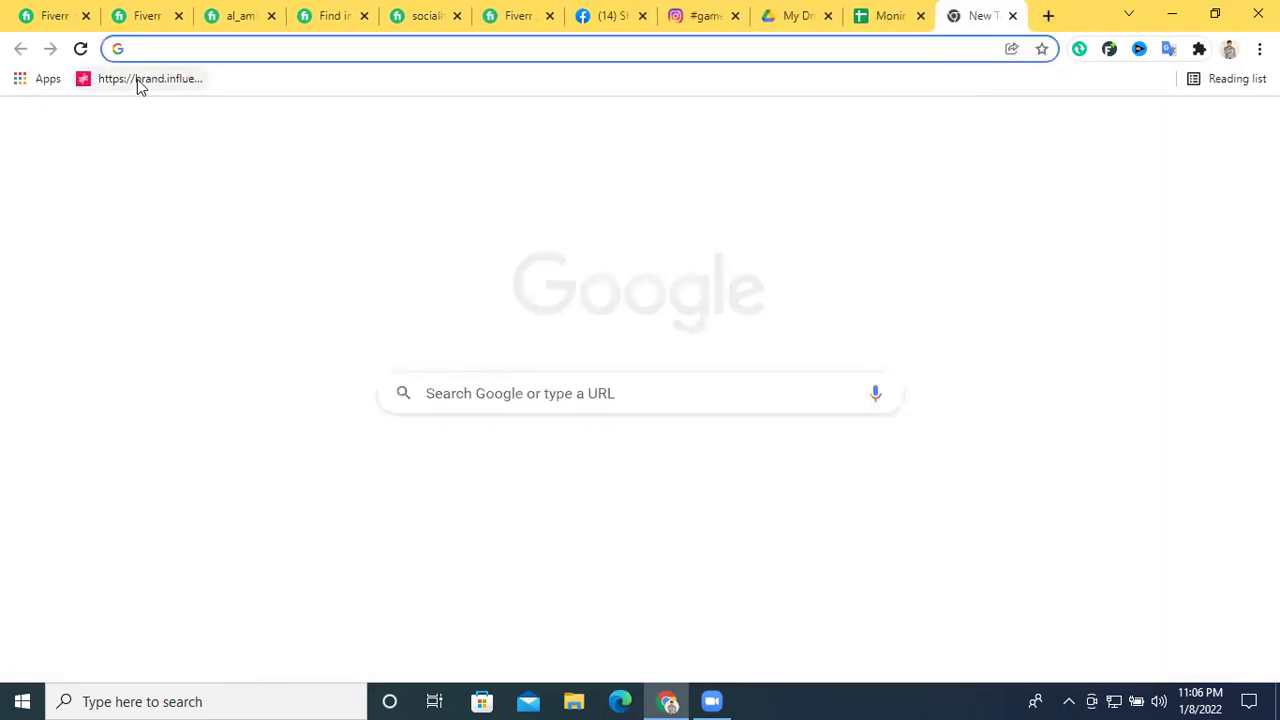
Search Google in a new tab for 'instagram influencer marketplace'
click(137, 79)
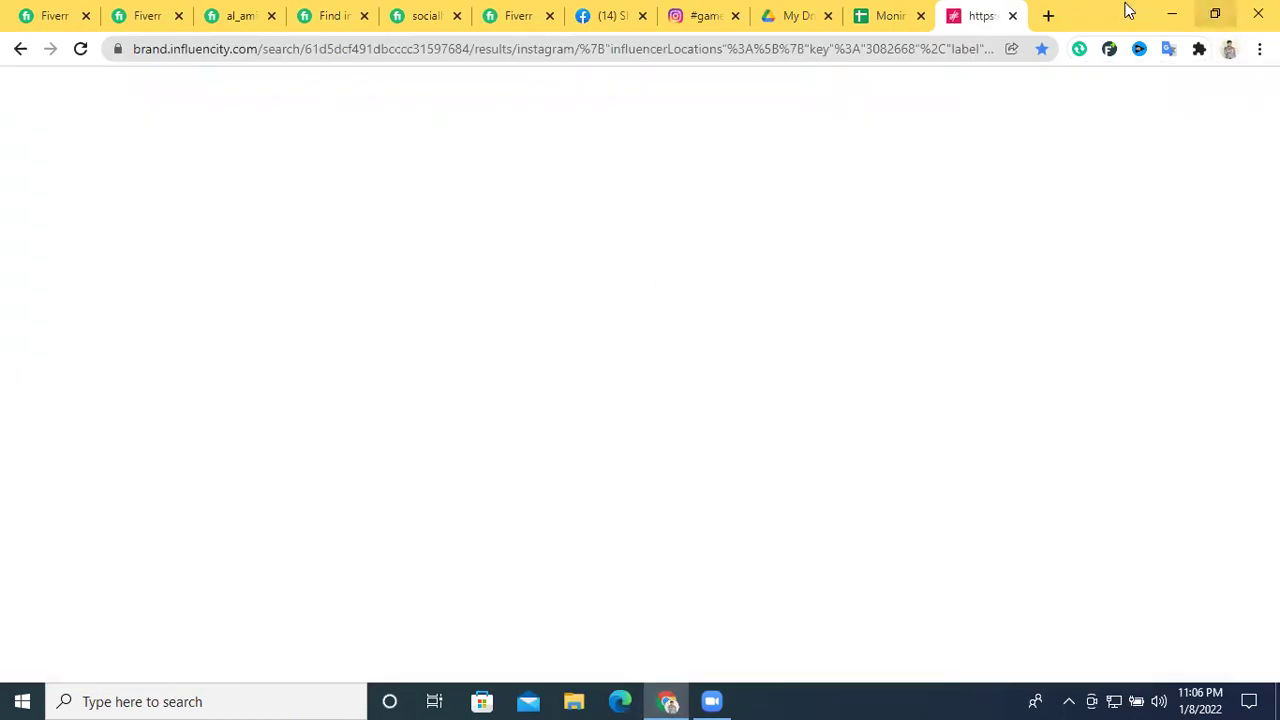
click(1048, 15)
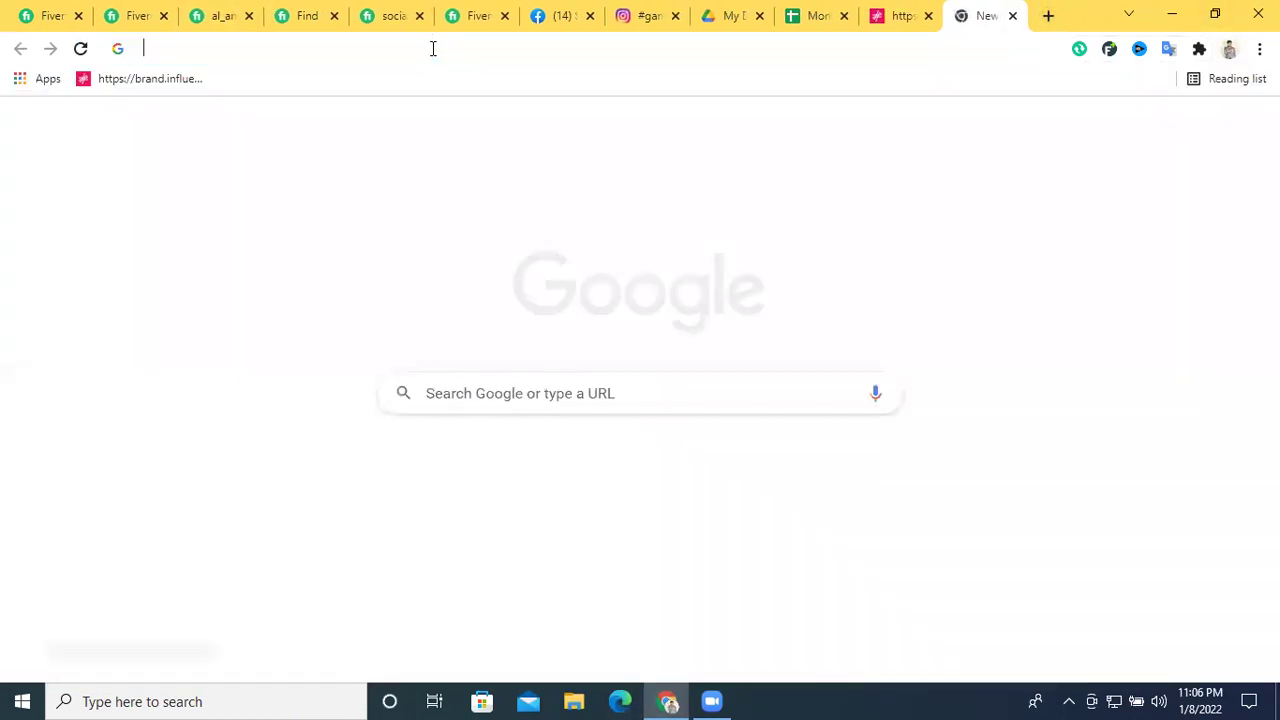
click(431, 48)
text(ins)
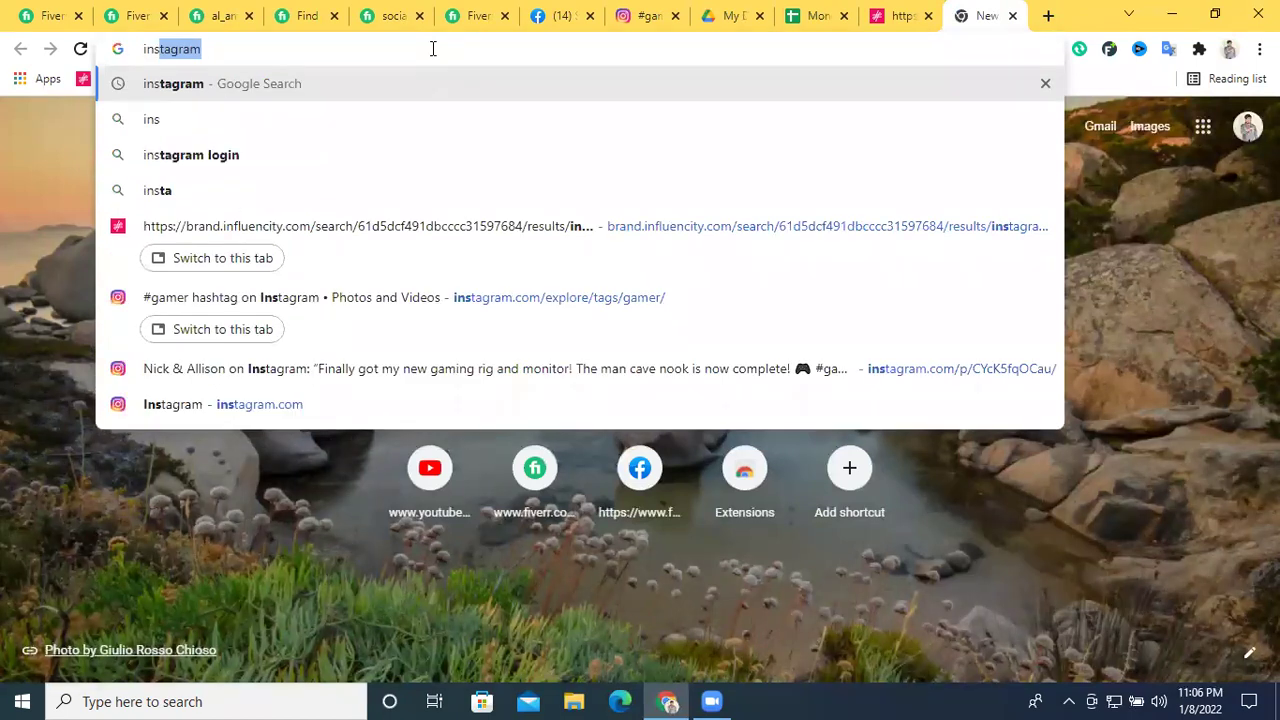
text(tagram )
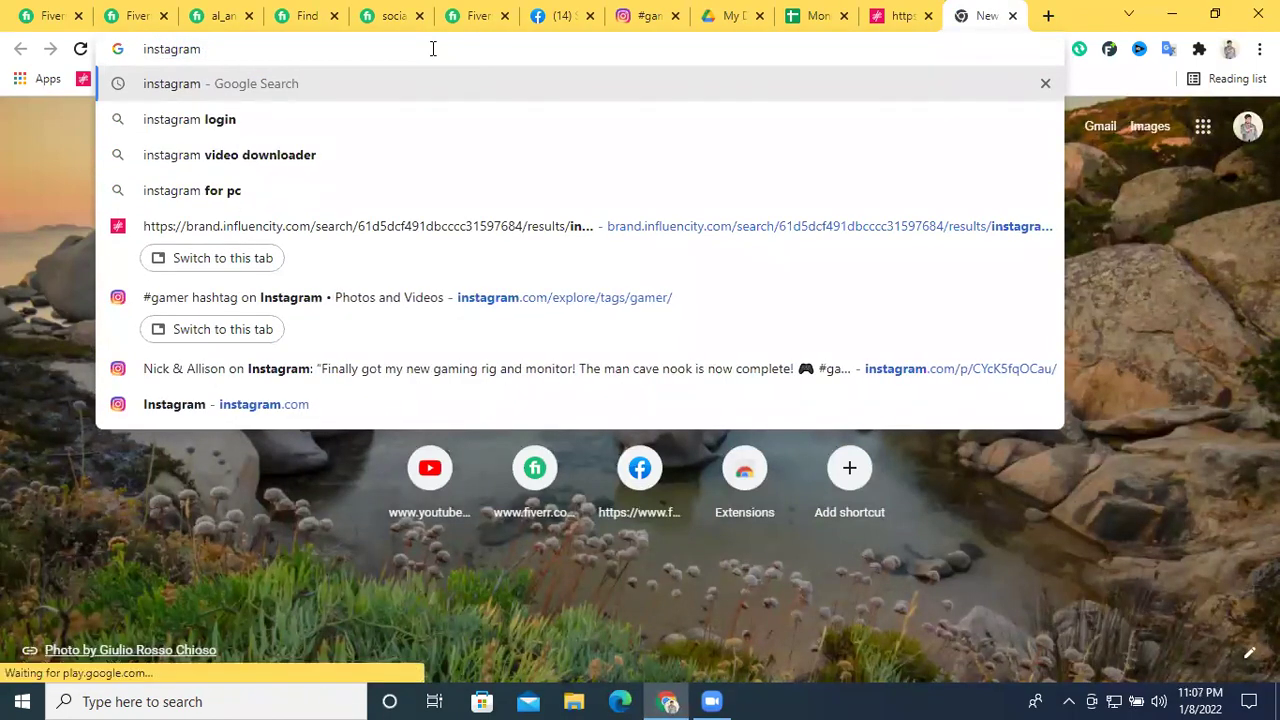
text(in)
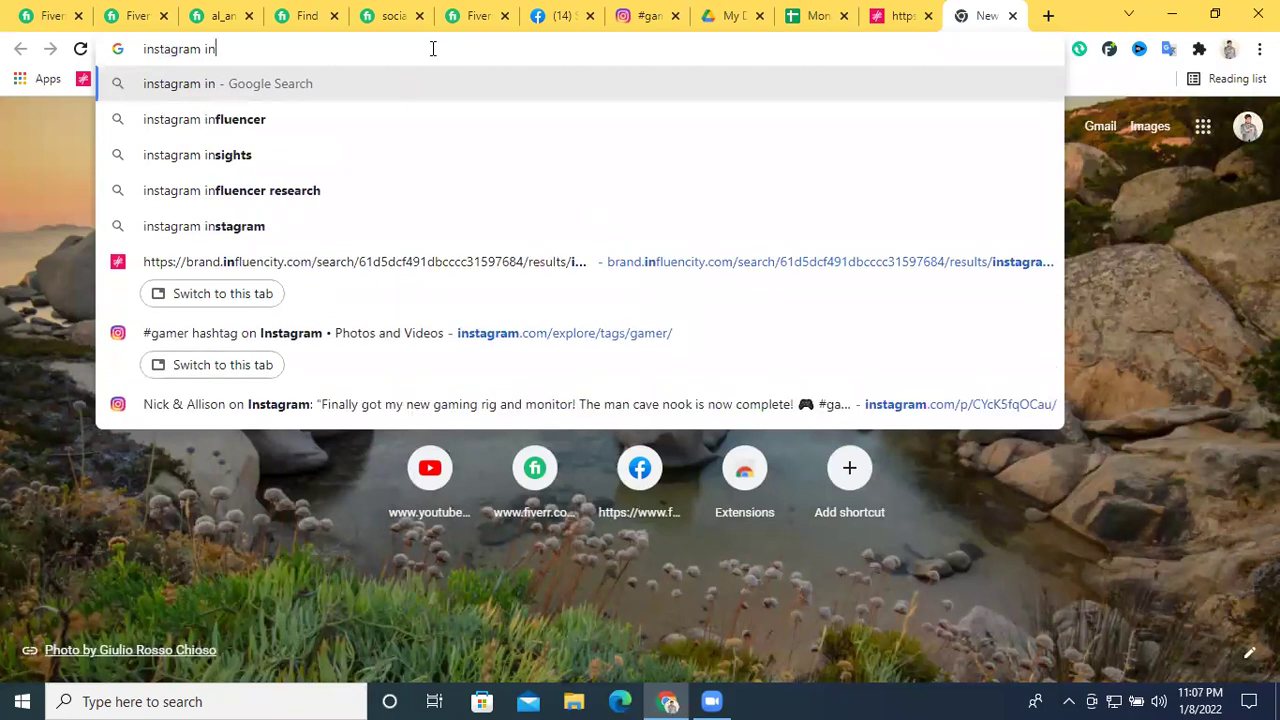
click(334, 117)
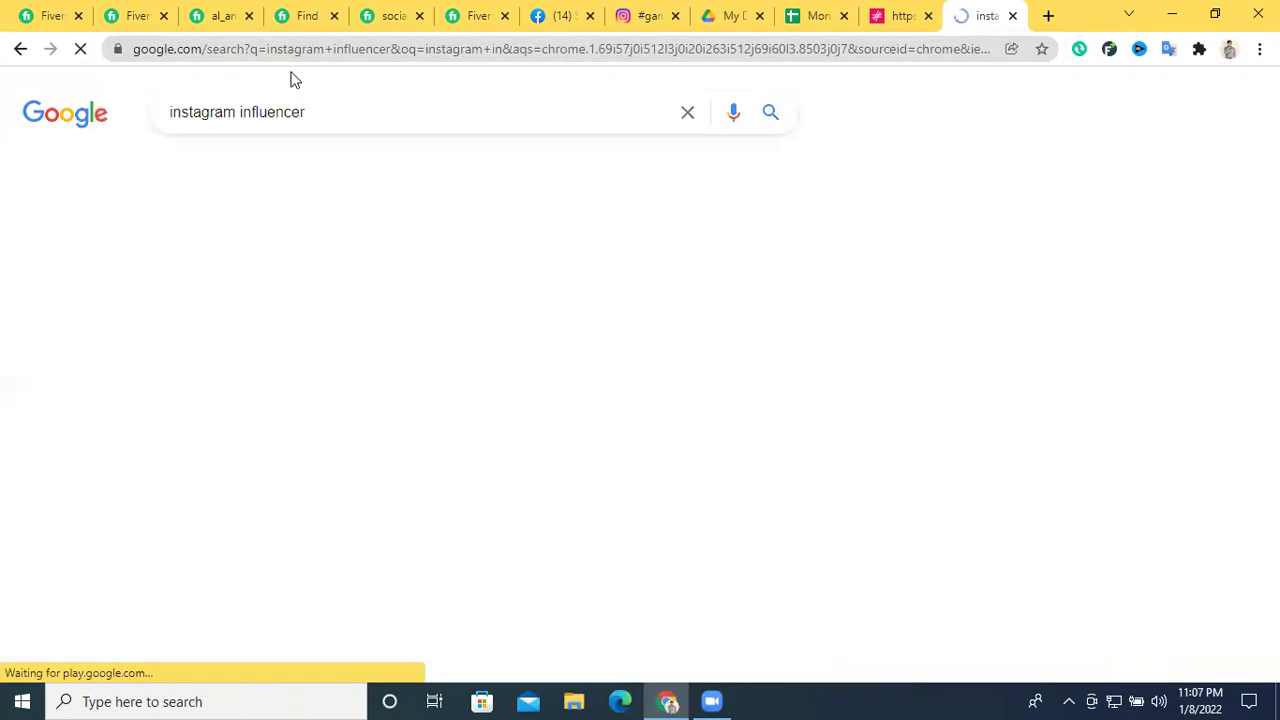
text(pl)
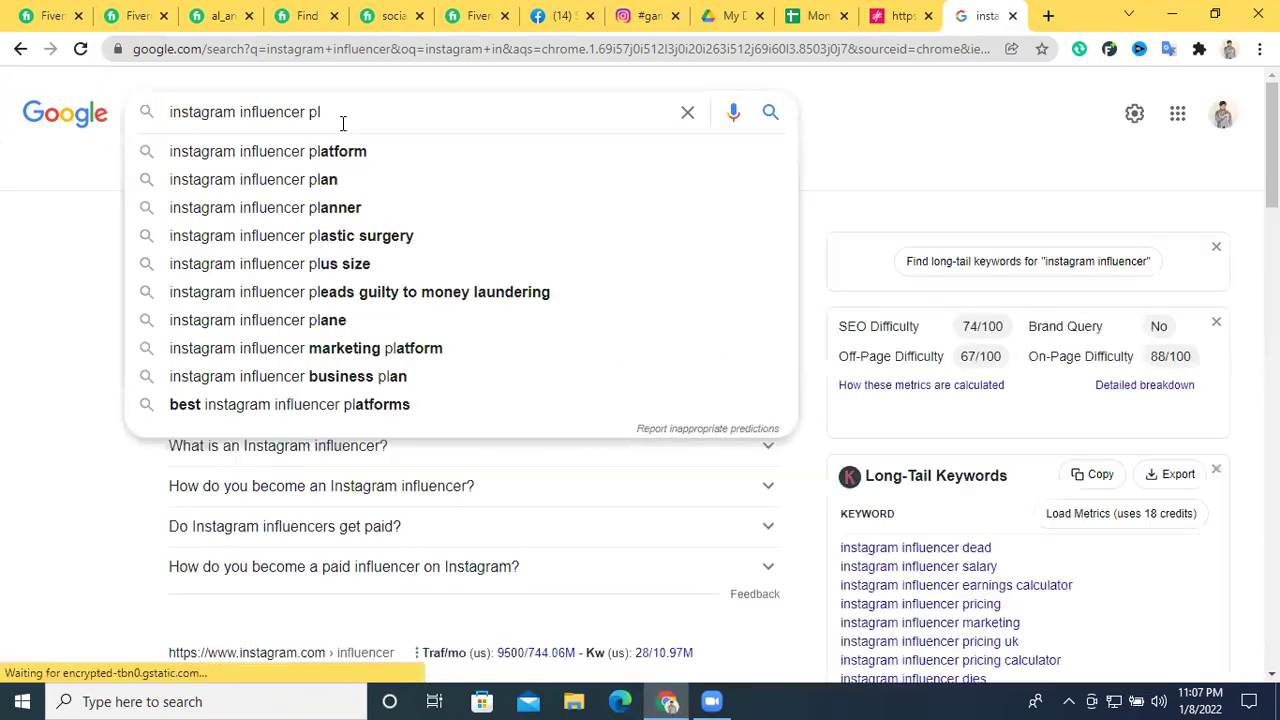
key(BackSpace)
key(BackSpace)
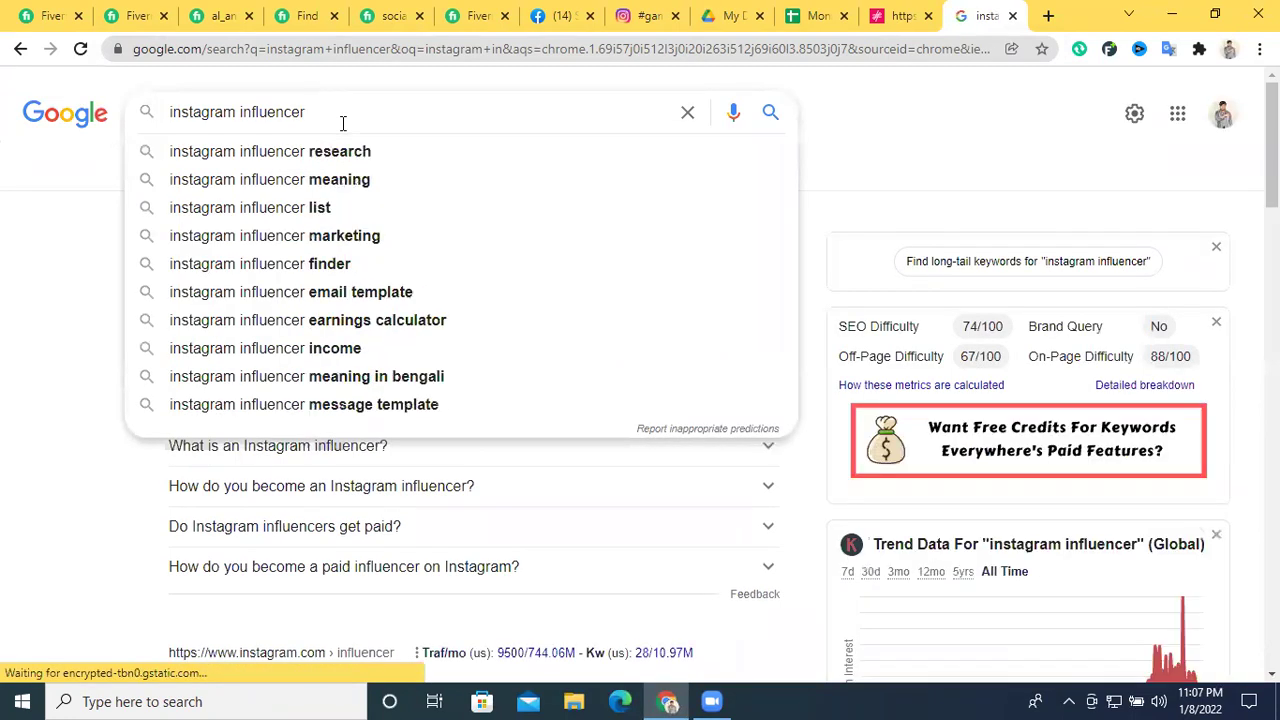
text(mar)
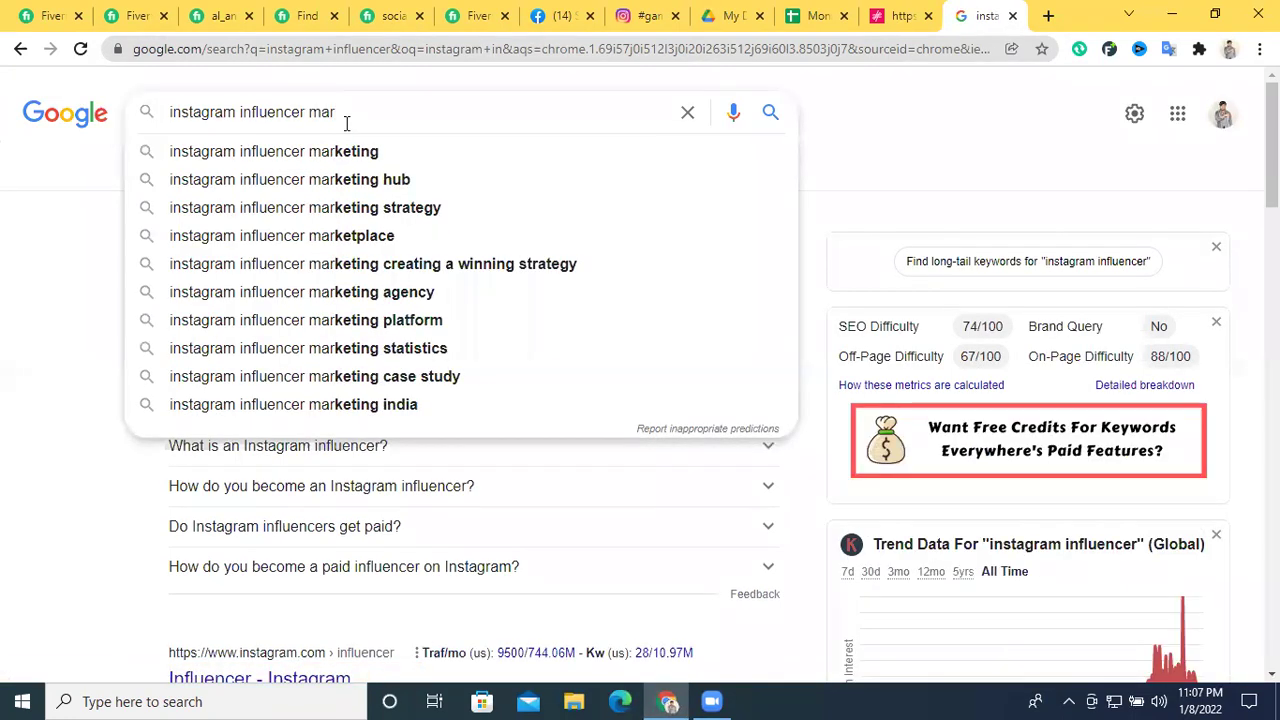
text(ket)
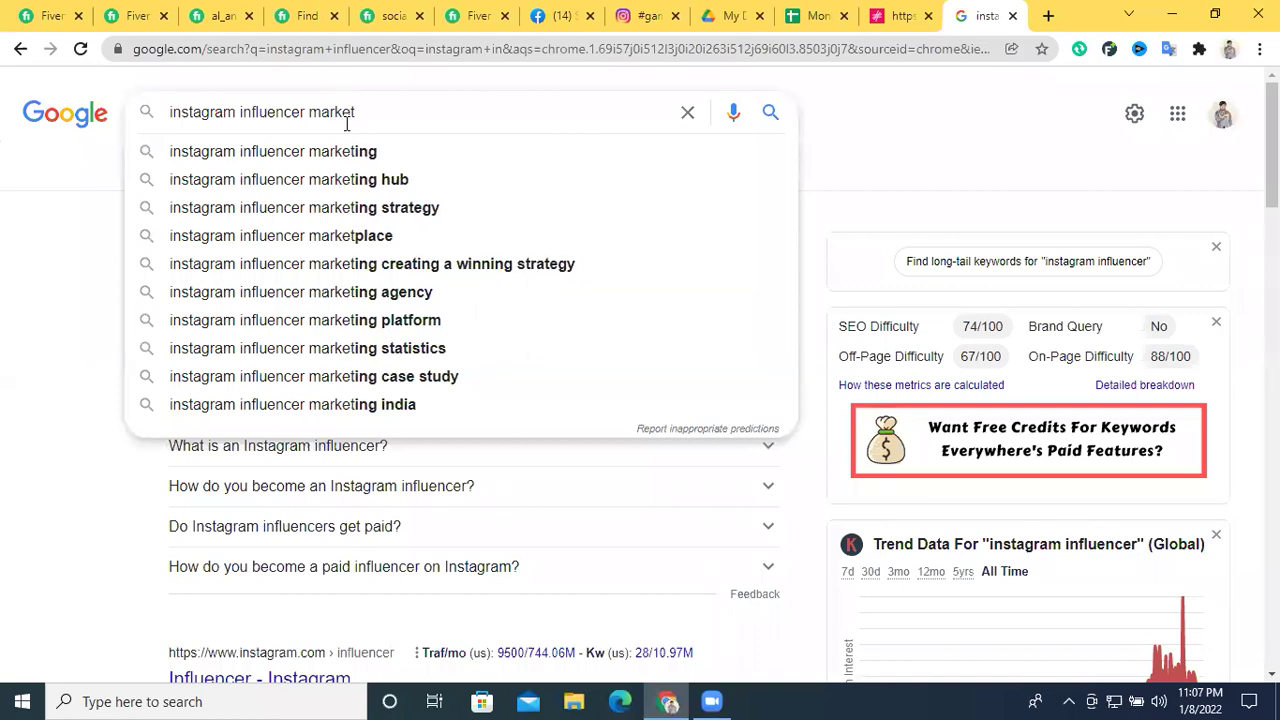
text(pl)
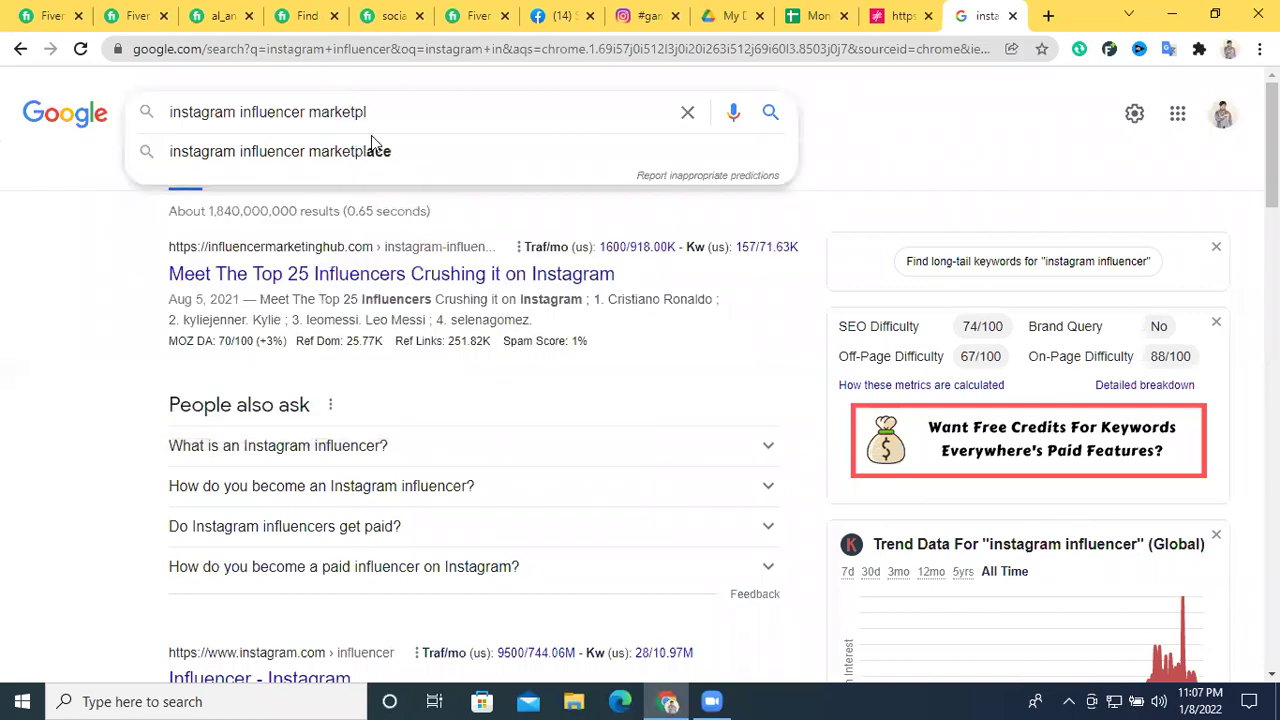
click(378, 150)
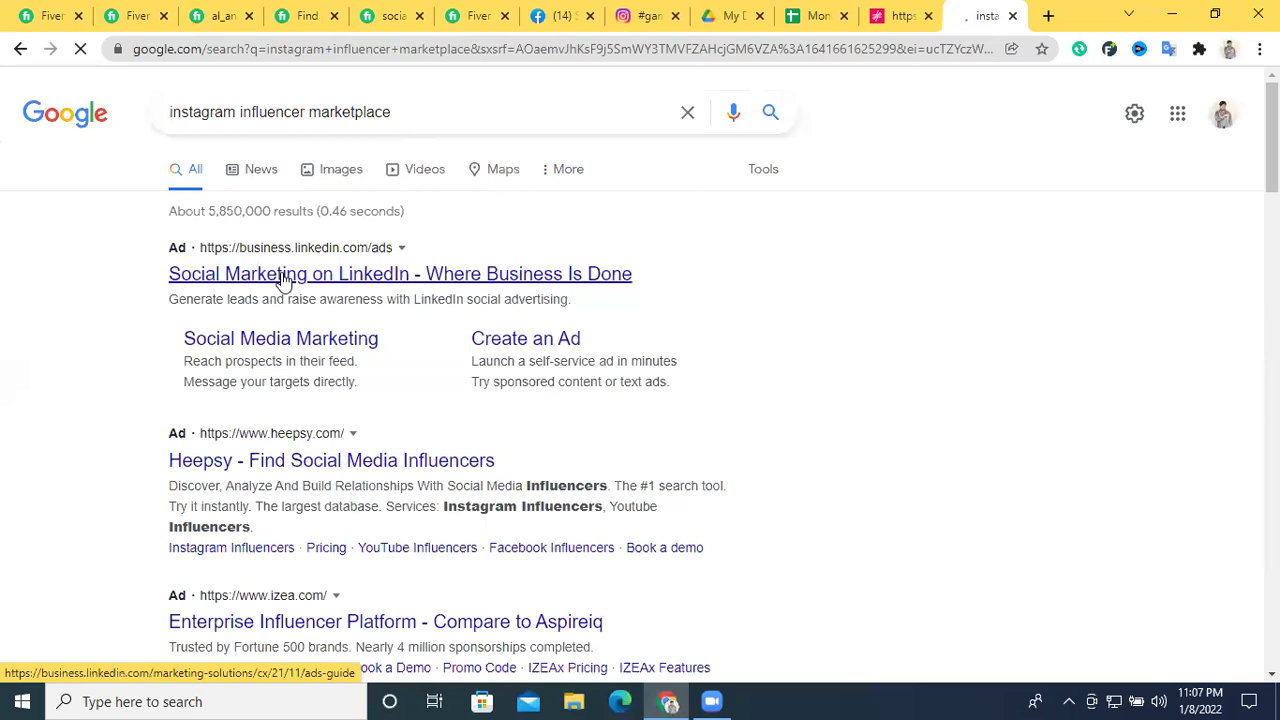
Refine the query to 'Top instagram influencer marketplace list' and select the Neoreach–Activate platforms
scroll(360, 300, down, 4)
scroll(349, 374, up, 5)
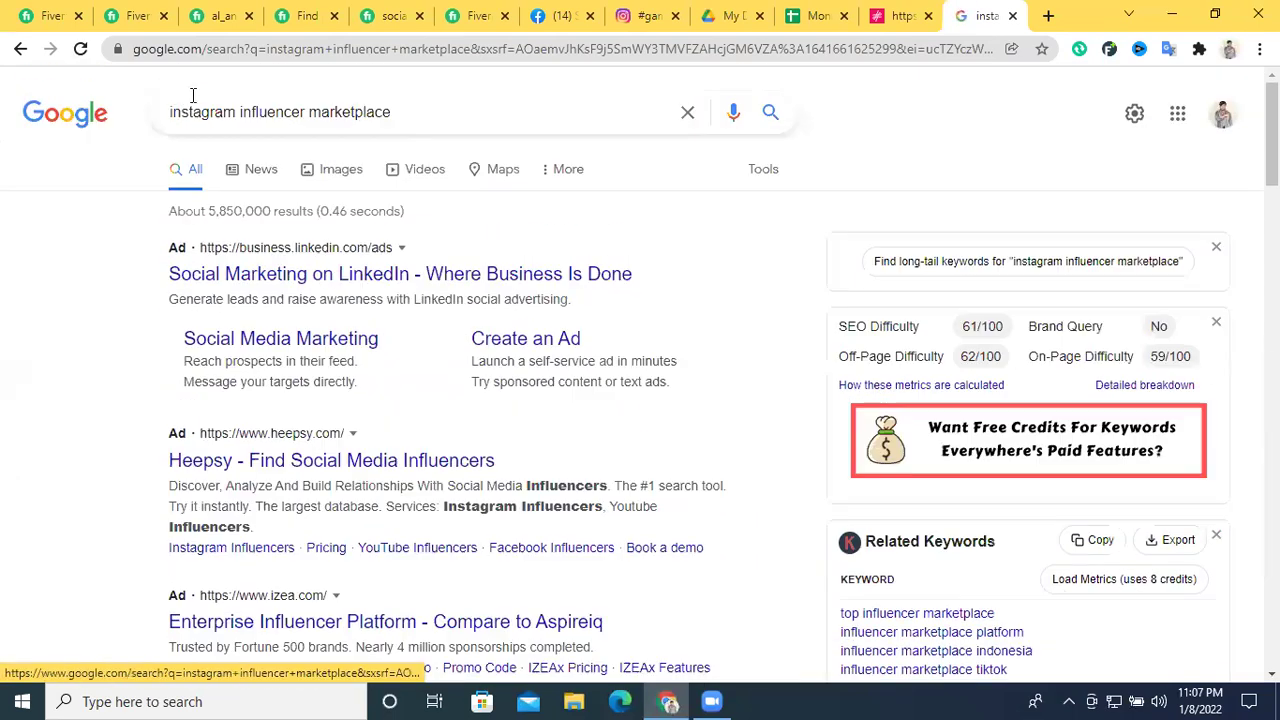
click(172, 117)
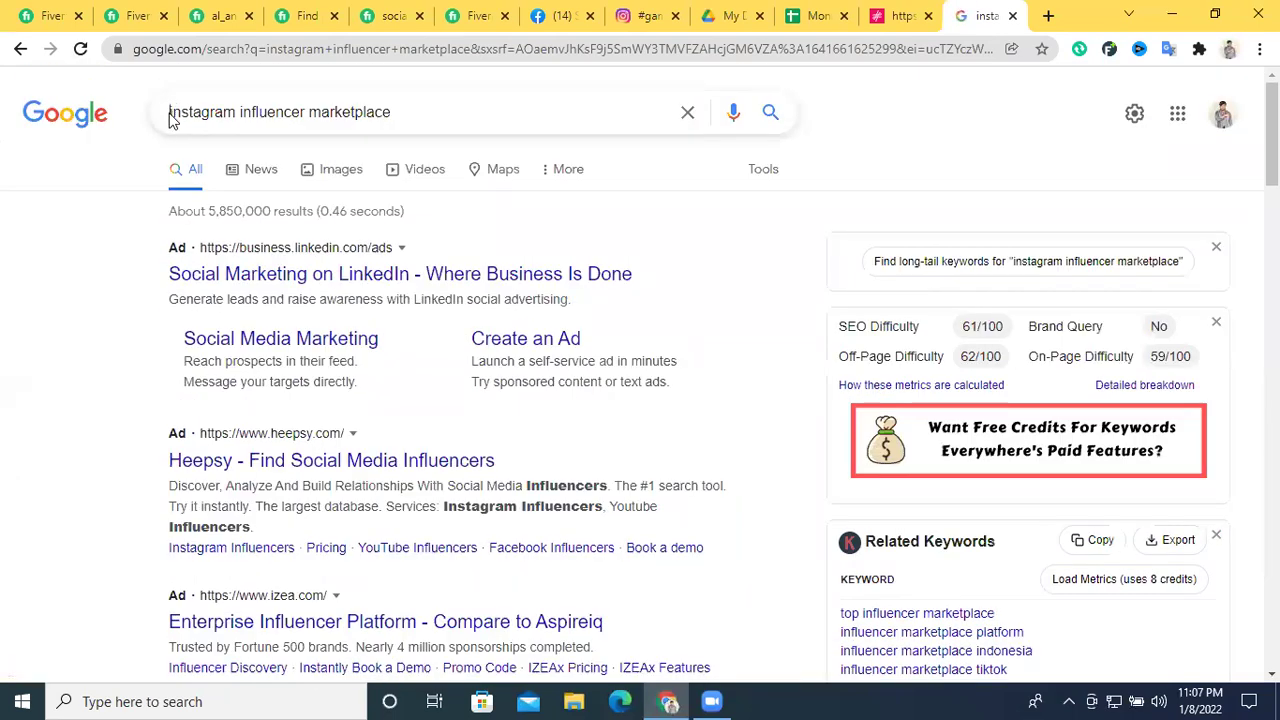
text(Top)
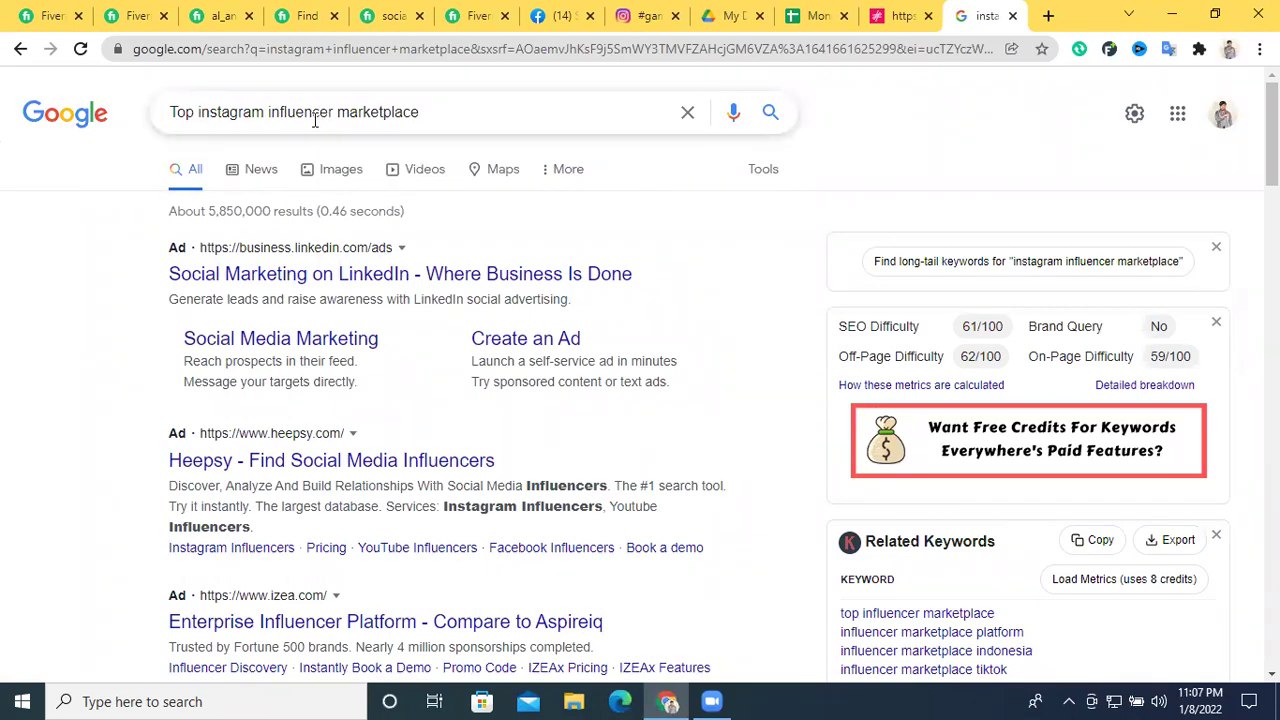
click(451, 116)
text(lis)
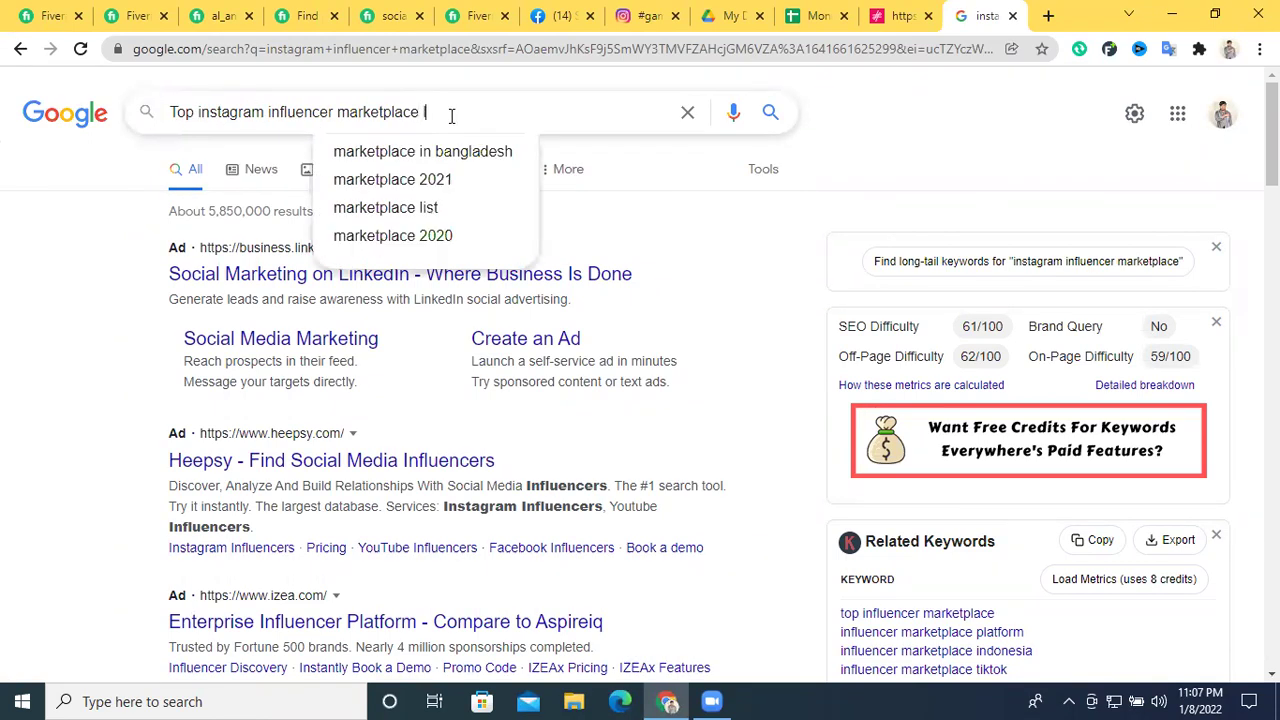
text(t)
key(Return)
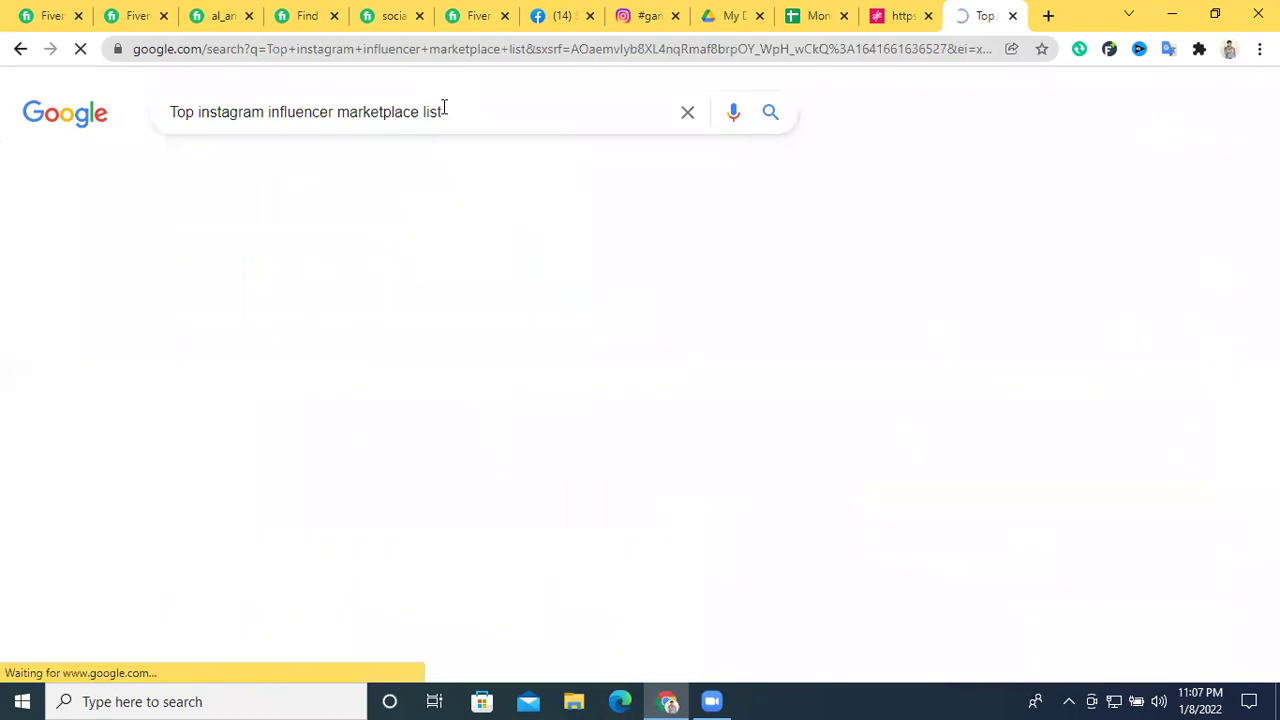
scroll(297, 334, down, 2)
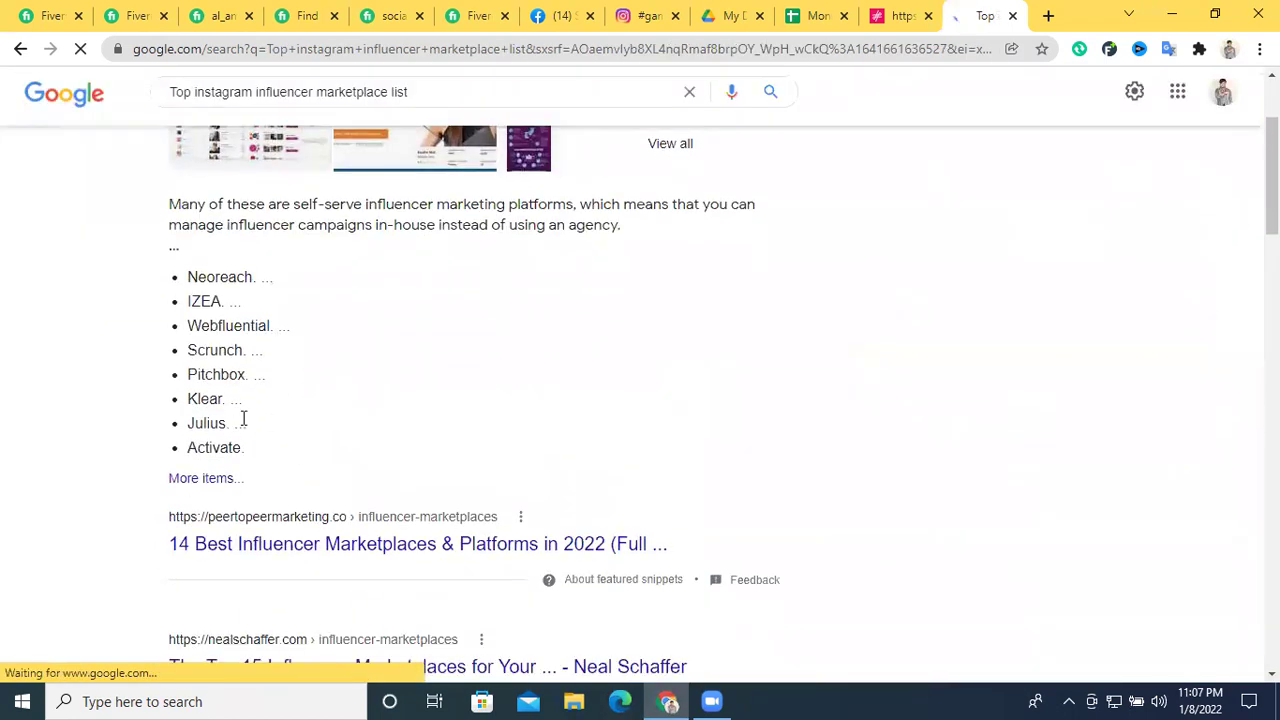
drag(185, 279, 247, 453)
scroll(400, 420, up, 2)
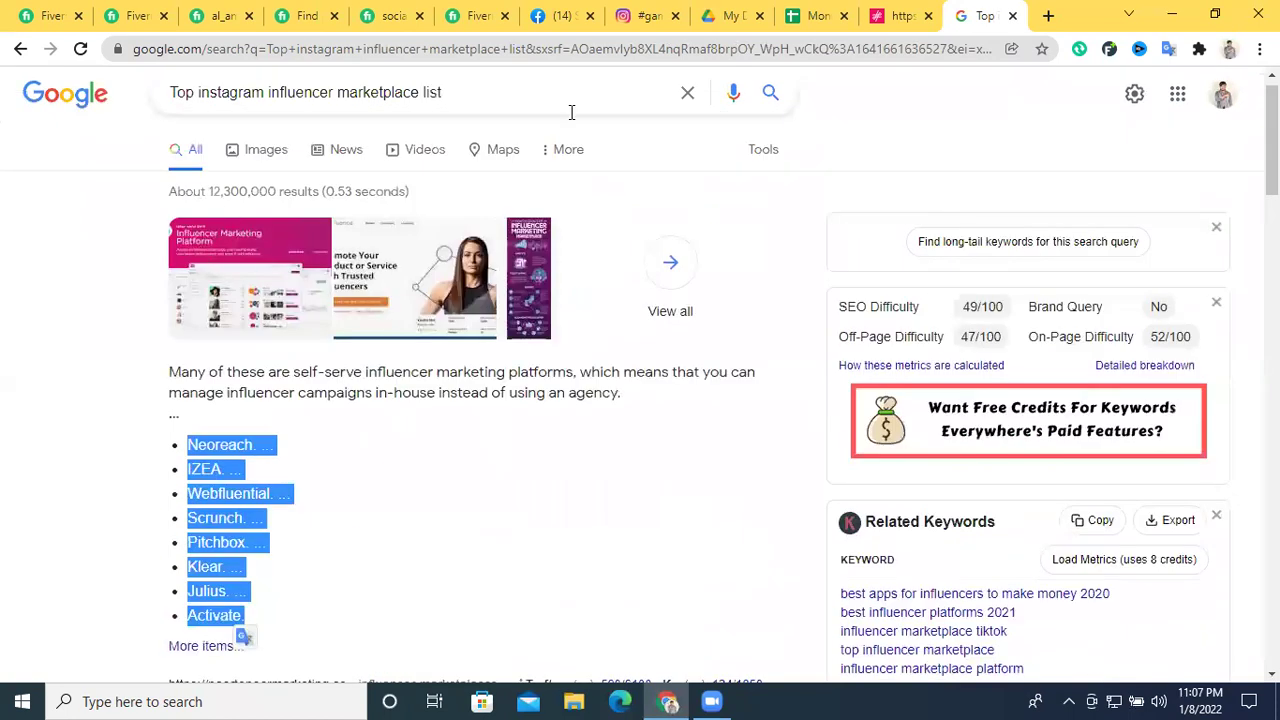
click(900, 15)
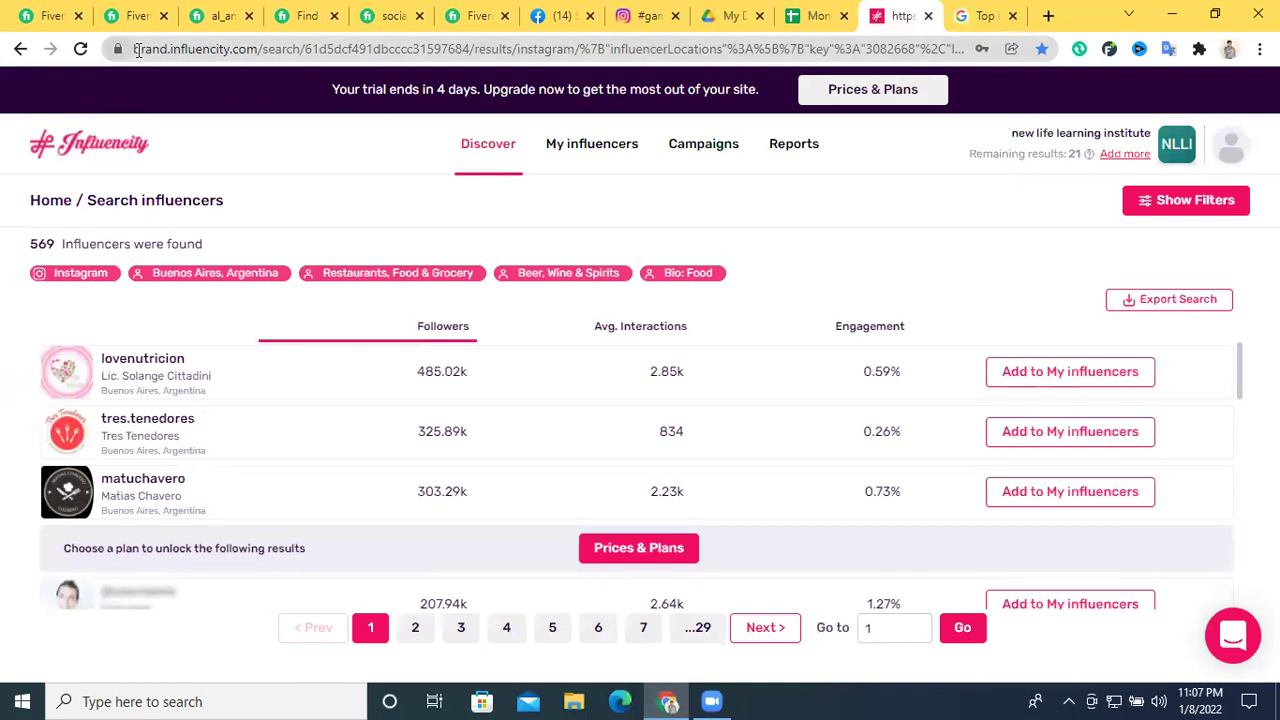
Copy the influencity.com domain and check the My influencers overview showing one saved Instagram influencer
drag(131, 49, 175, 50)
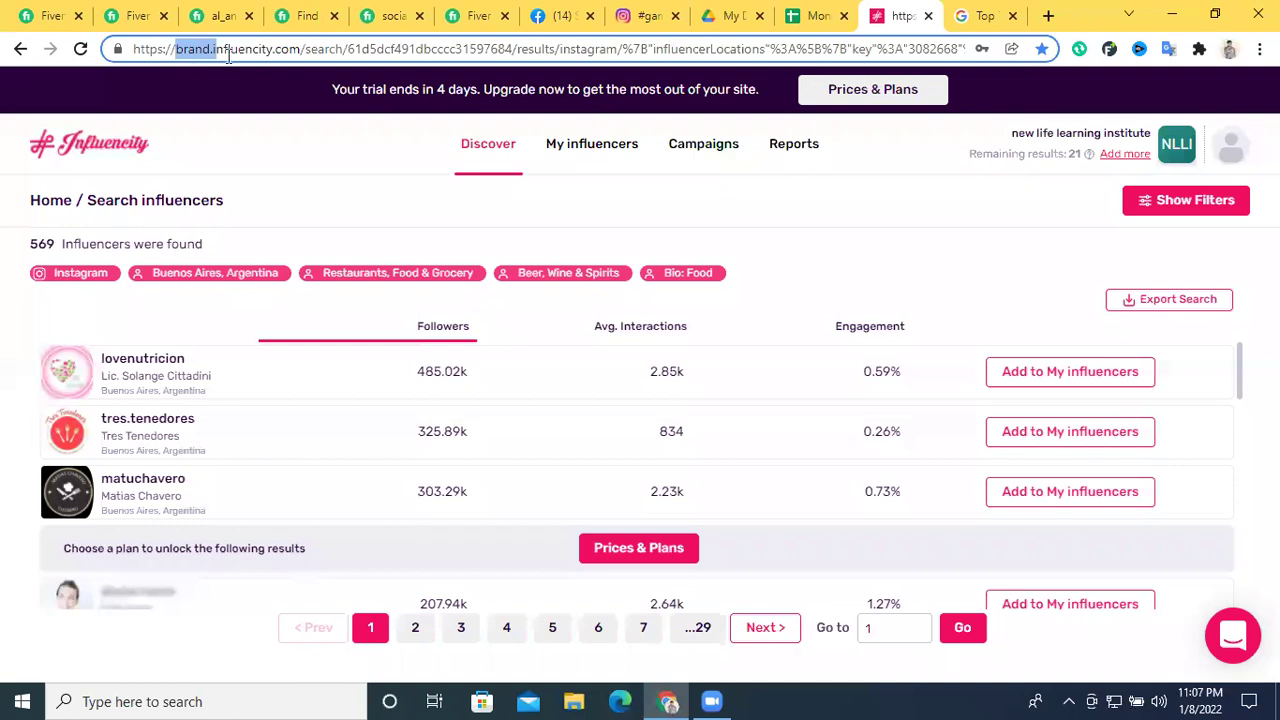
click(268, 52)
drag(301, 50, 213, 57)
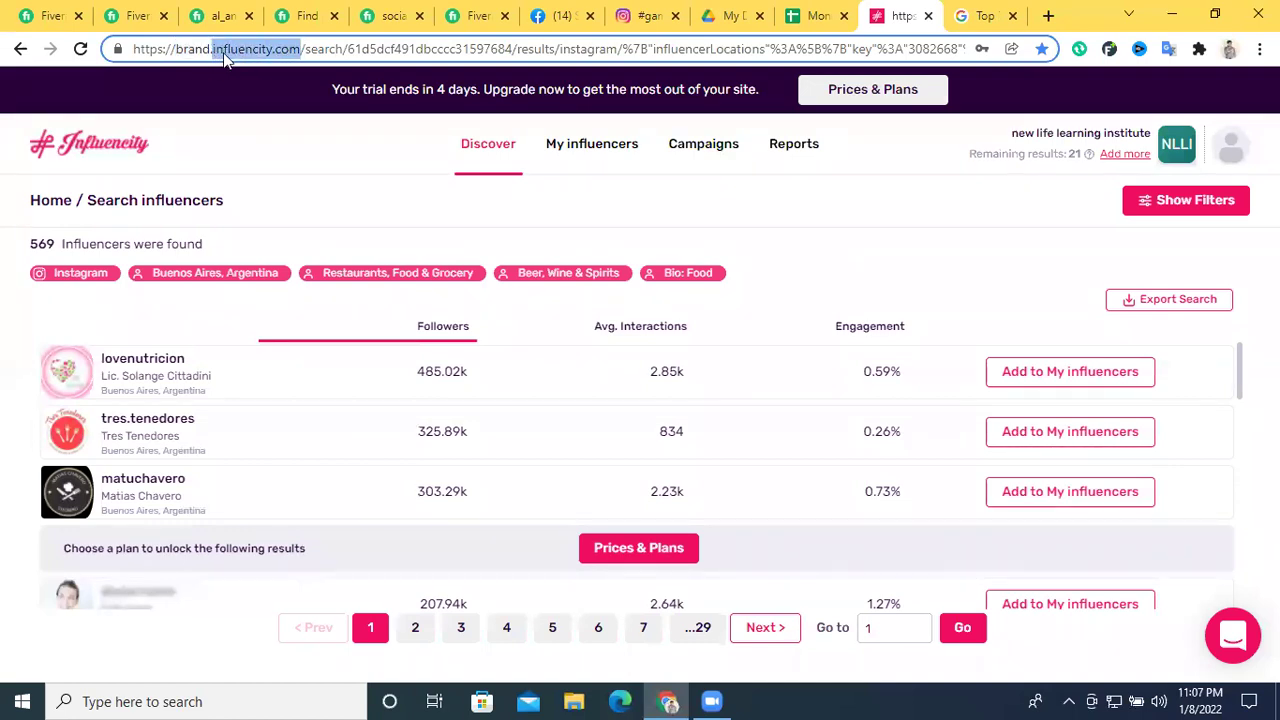
right_click(222, 57)
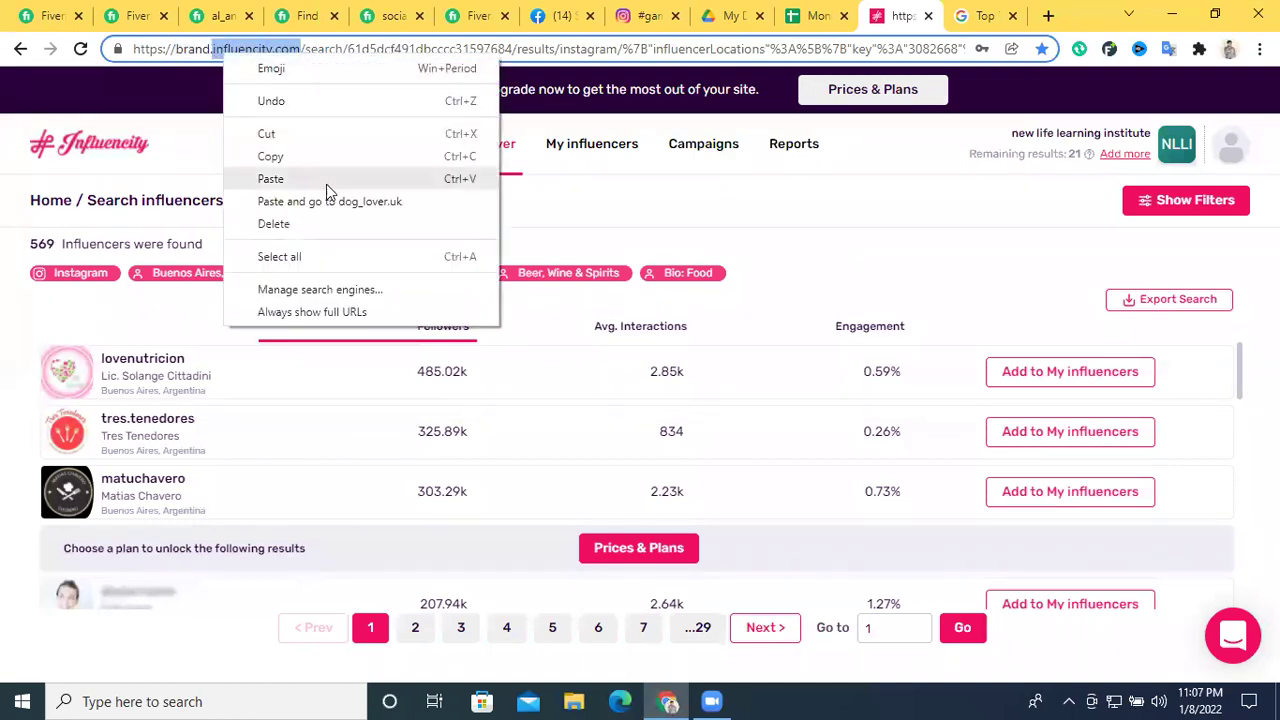
click(866, 699)
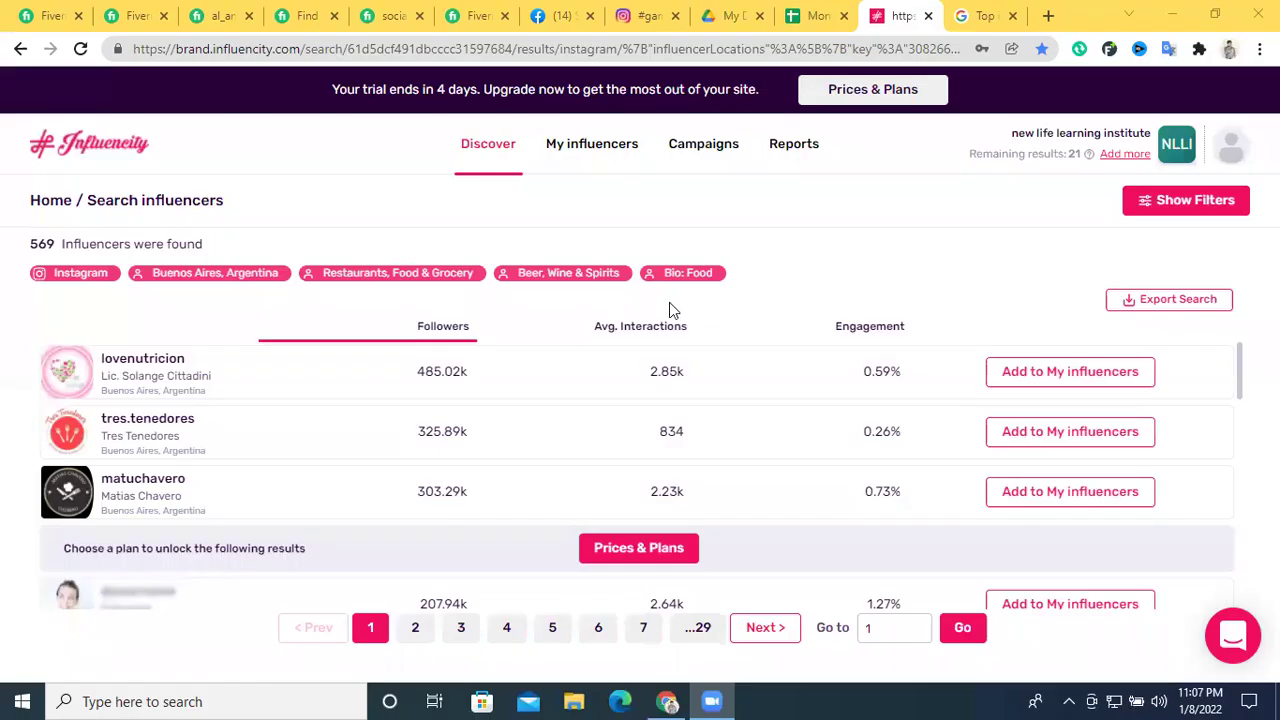
click(598, 155)
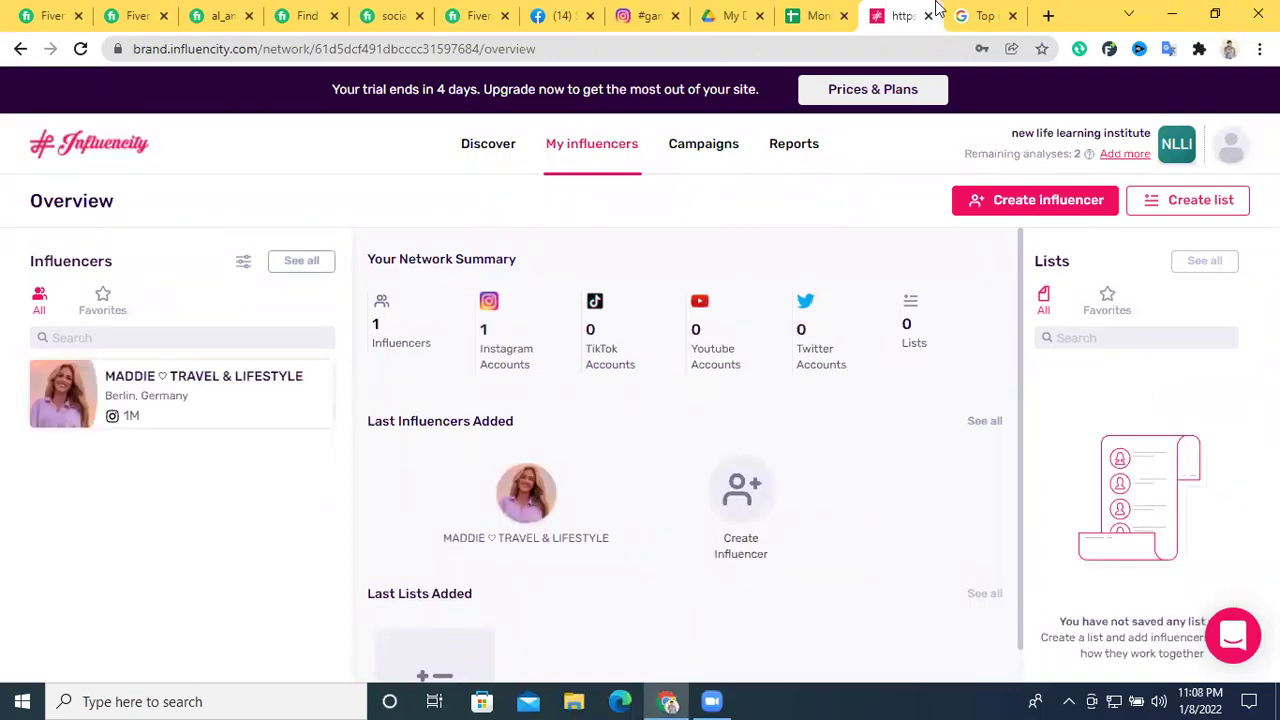
click(962, 14)
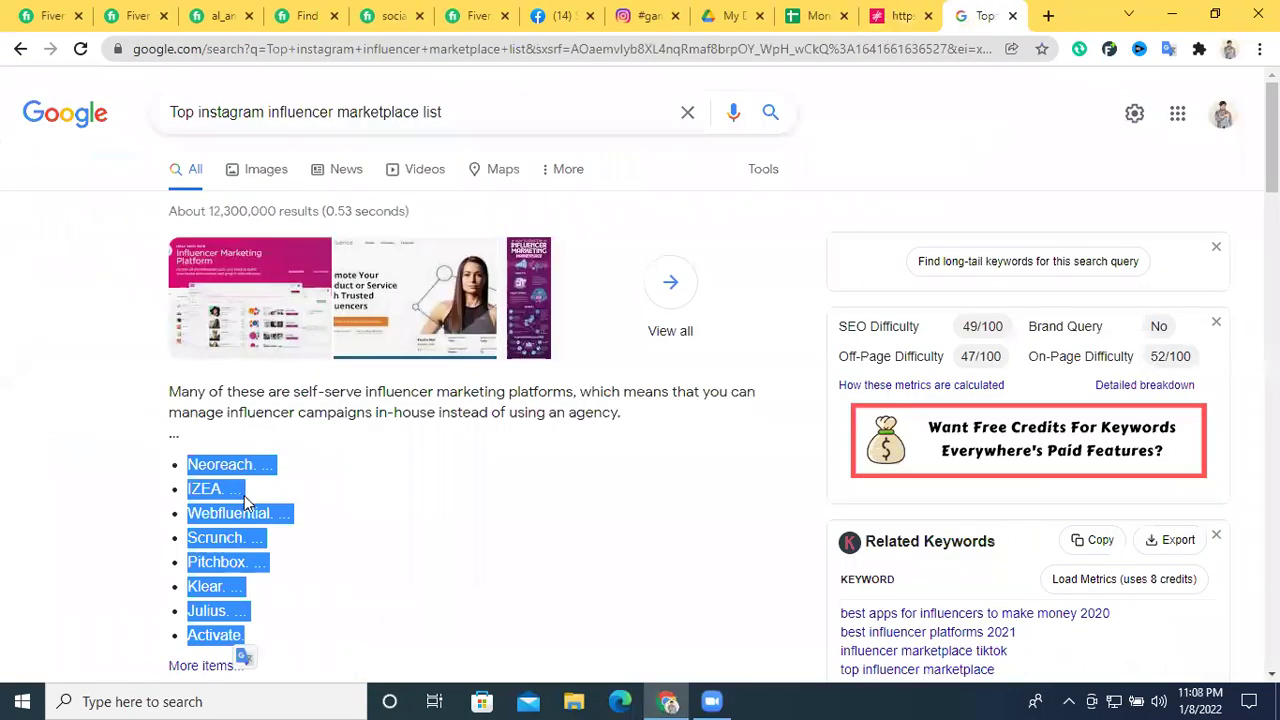
Read the '14 Best Influencer Marketplaces' article down to Intellifluence, then go to Influencity's Discover home
click(446, 476)
scroll(234, 578, down, 3)
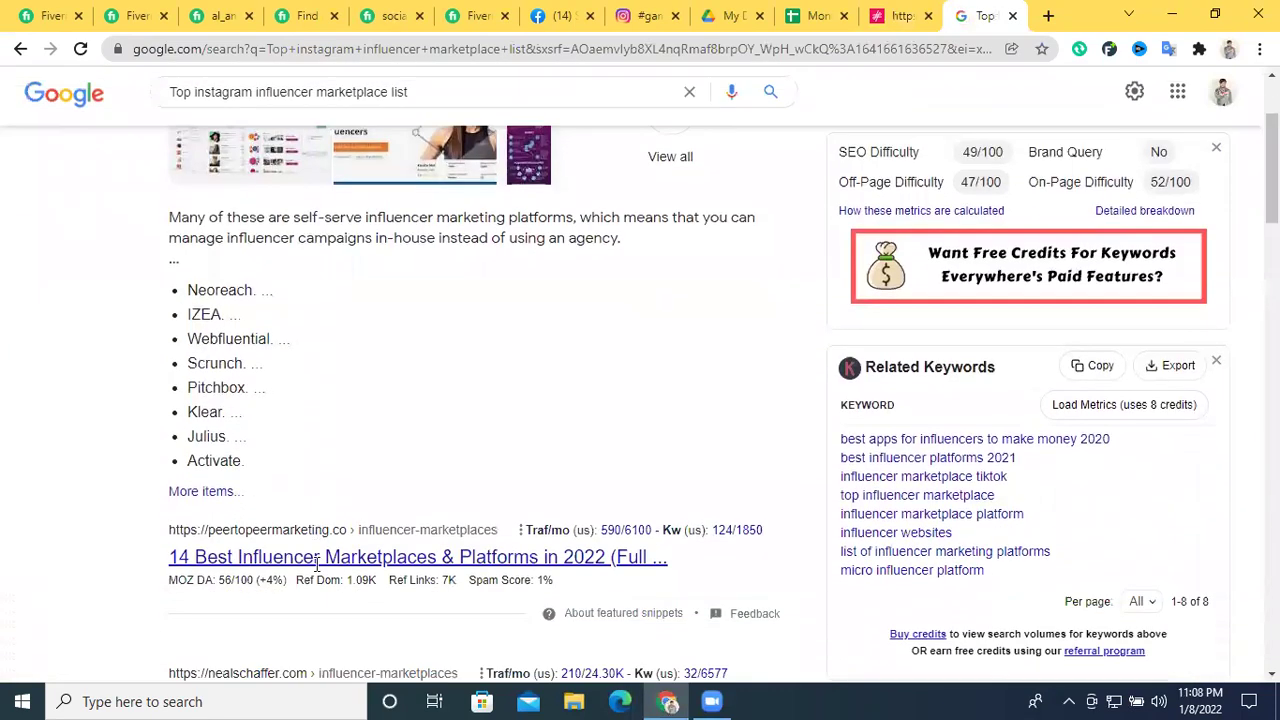
scroll(300, 500, down, 1)
click(295, 453)
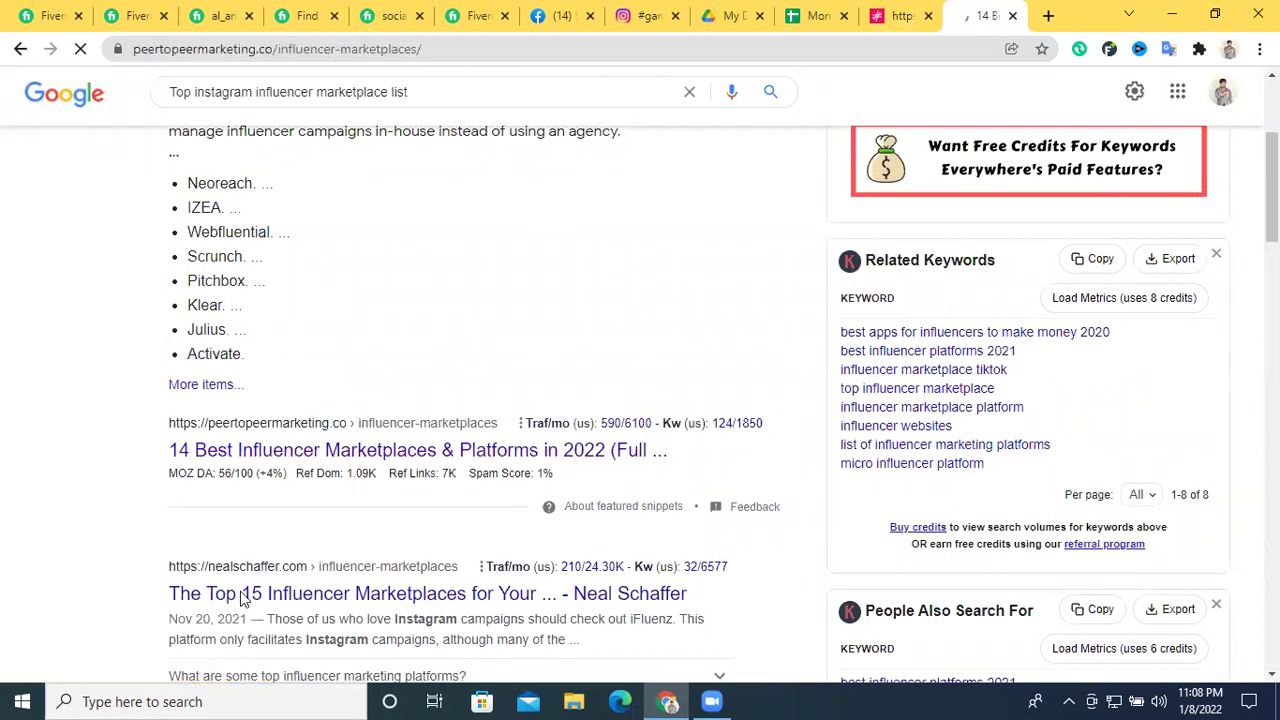
scroll(341, 508, down, 10)
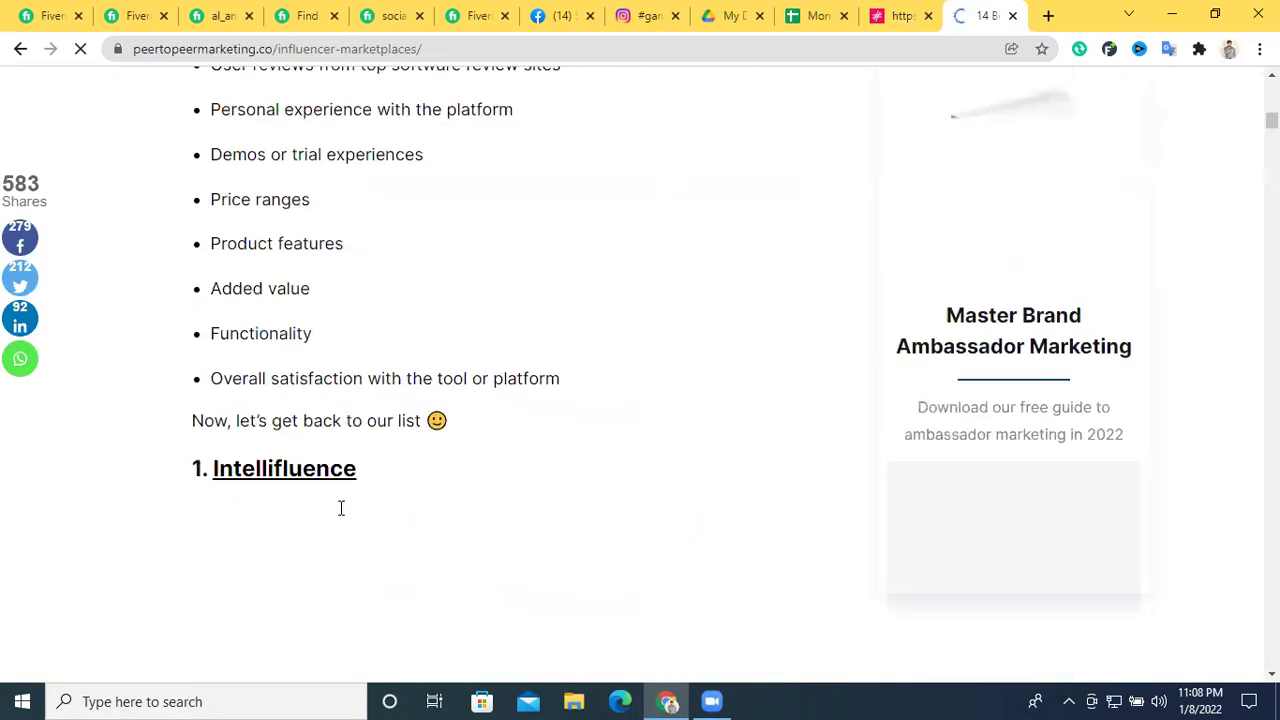
scroll(340, 517, down, 6)
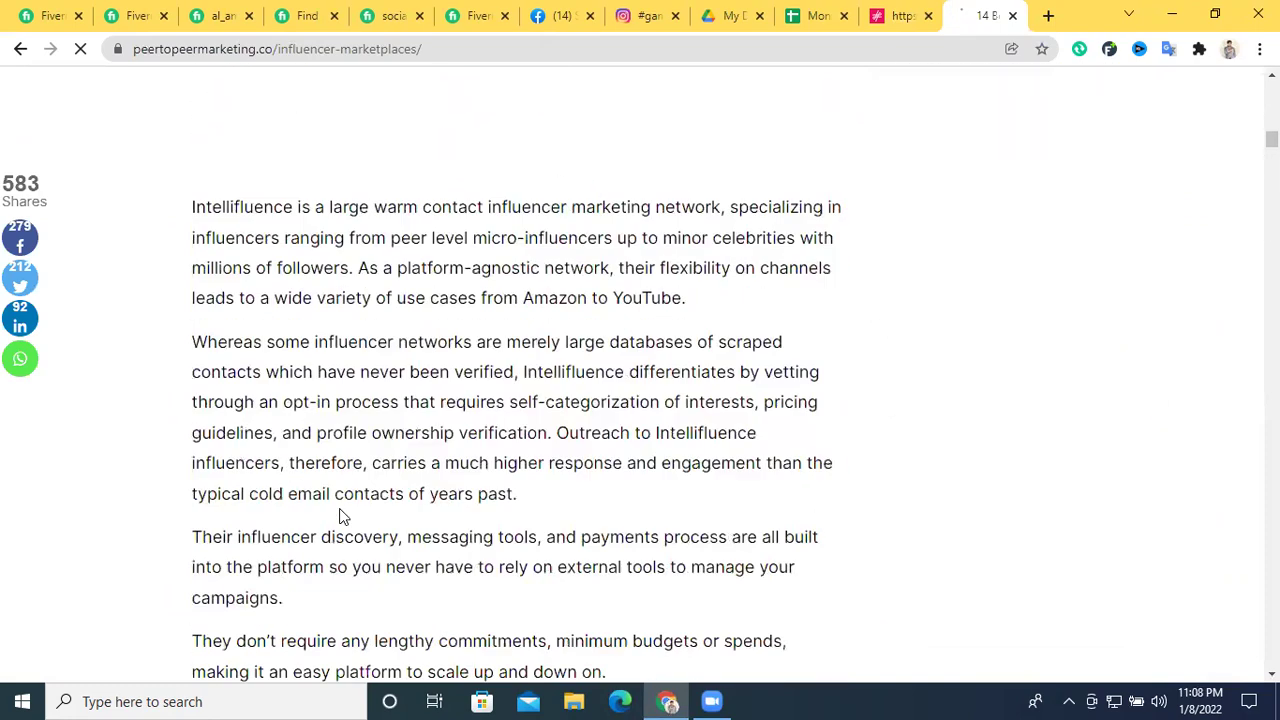
click(902, 15)
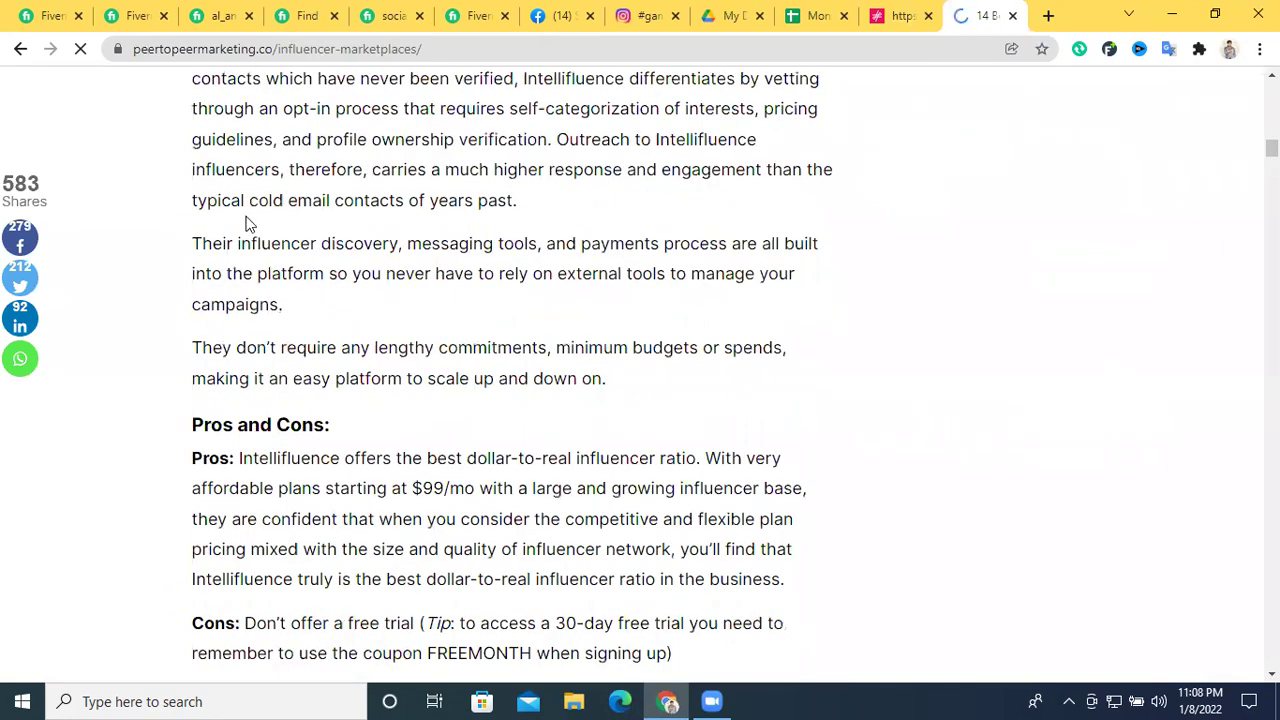
click(488, 146)
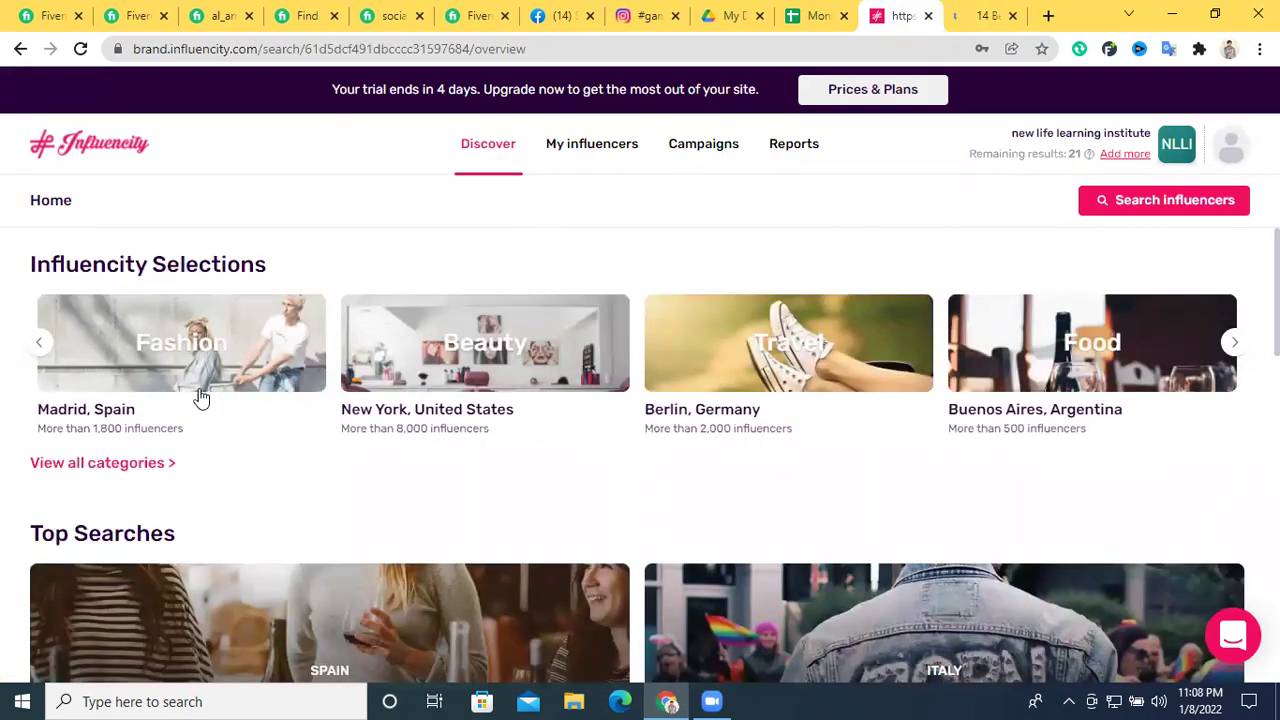
Page through the Influencity Selections carousel and open the Sports (Toronto, Canada) card
scroll(416, 358, down, 1)
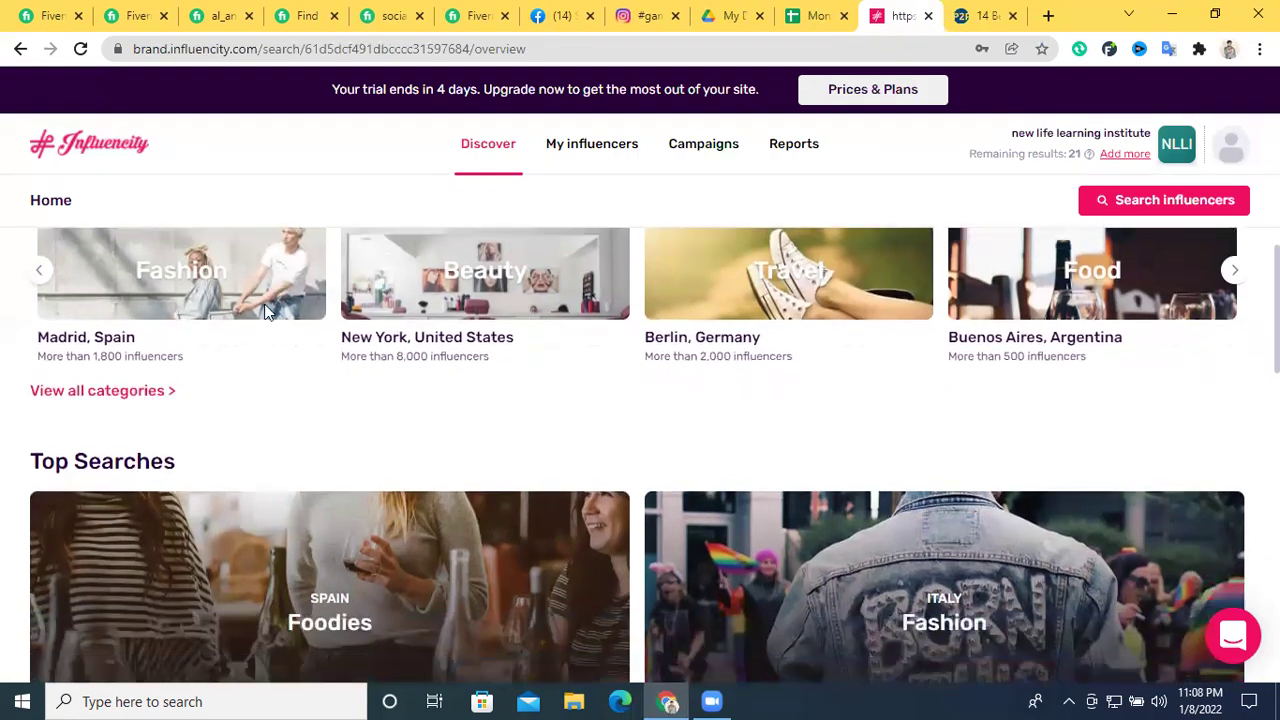
scroll(400, 370, up, 1)
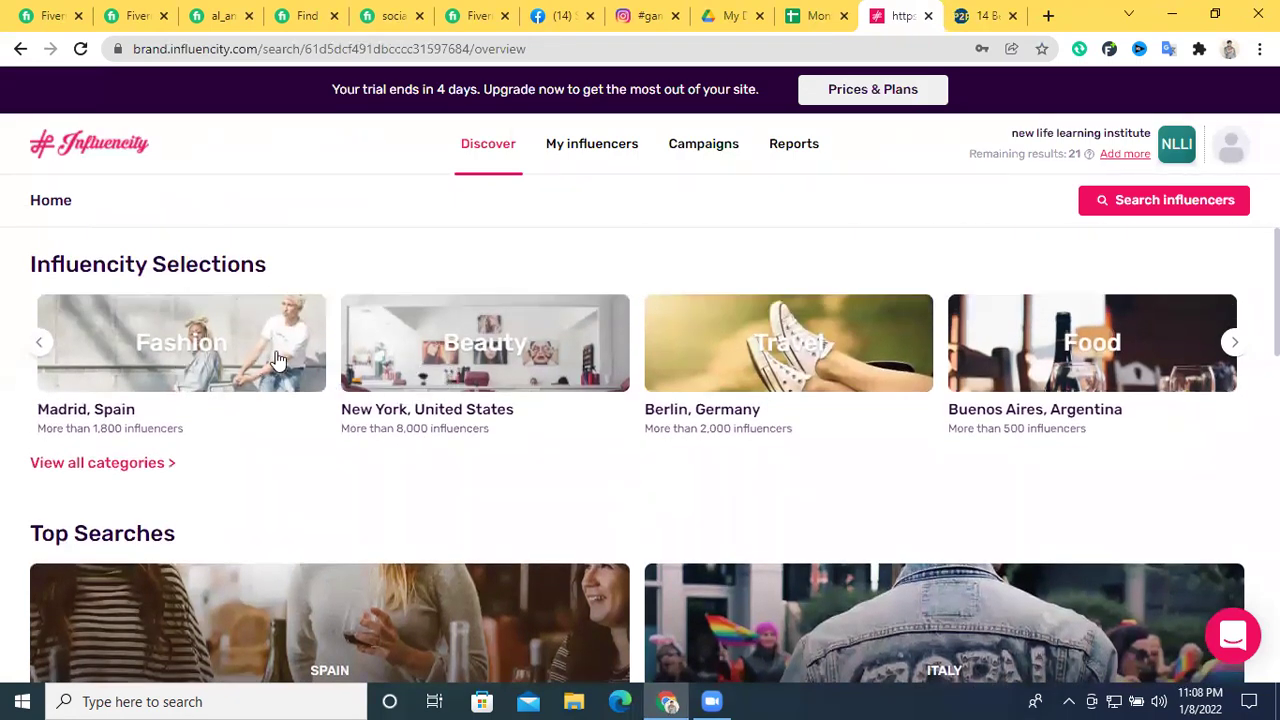
click(1246, 349)
click(1245, 352)
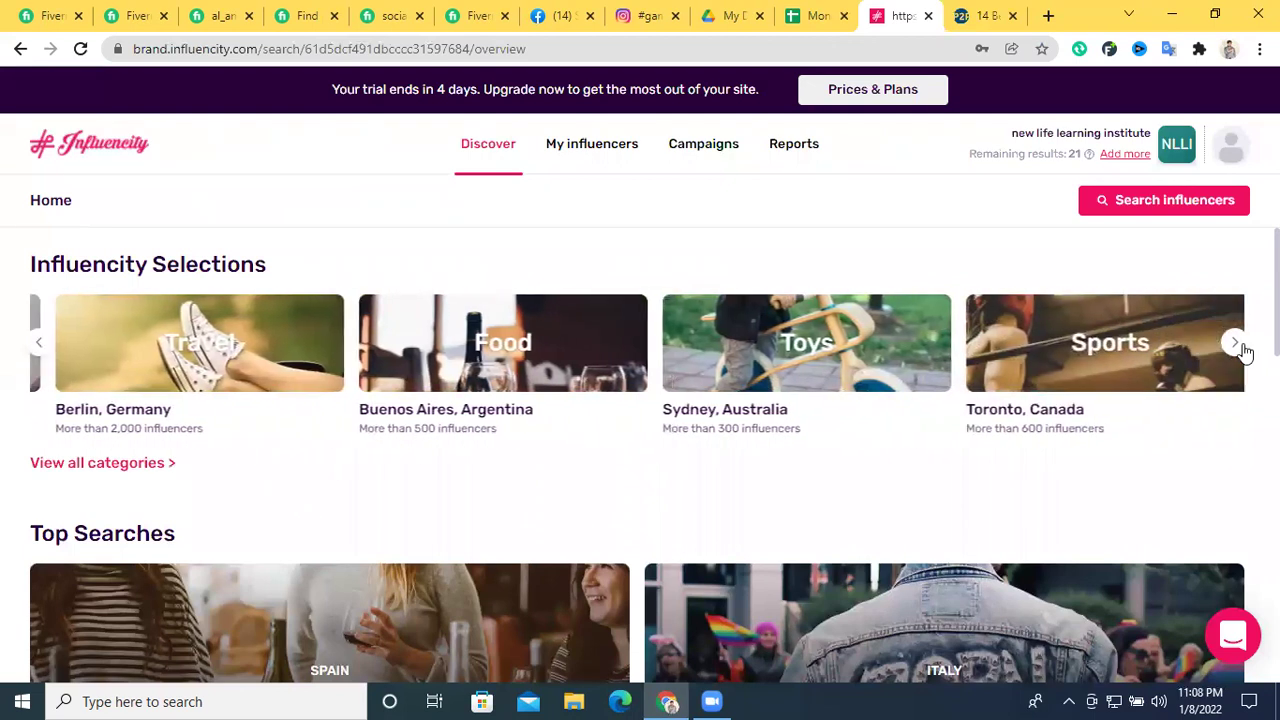
click(1245, 352)
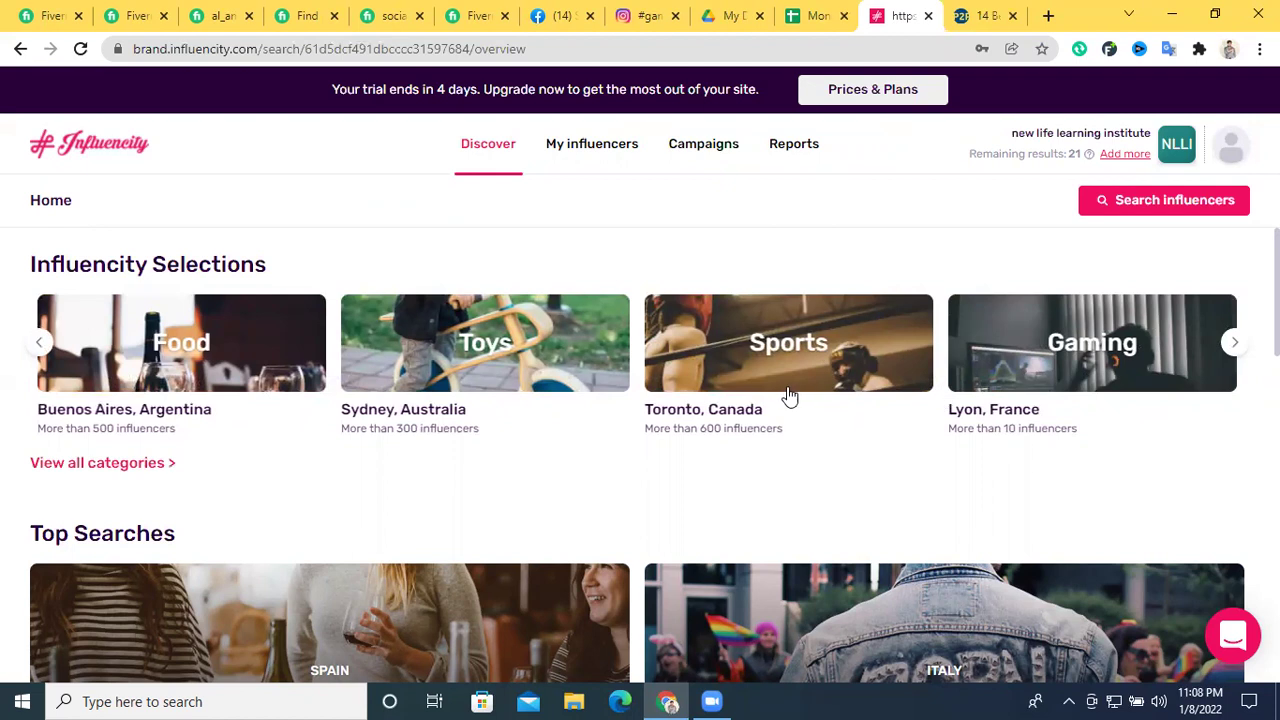
click(1236, 348)
click(1236, 348)
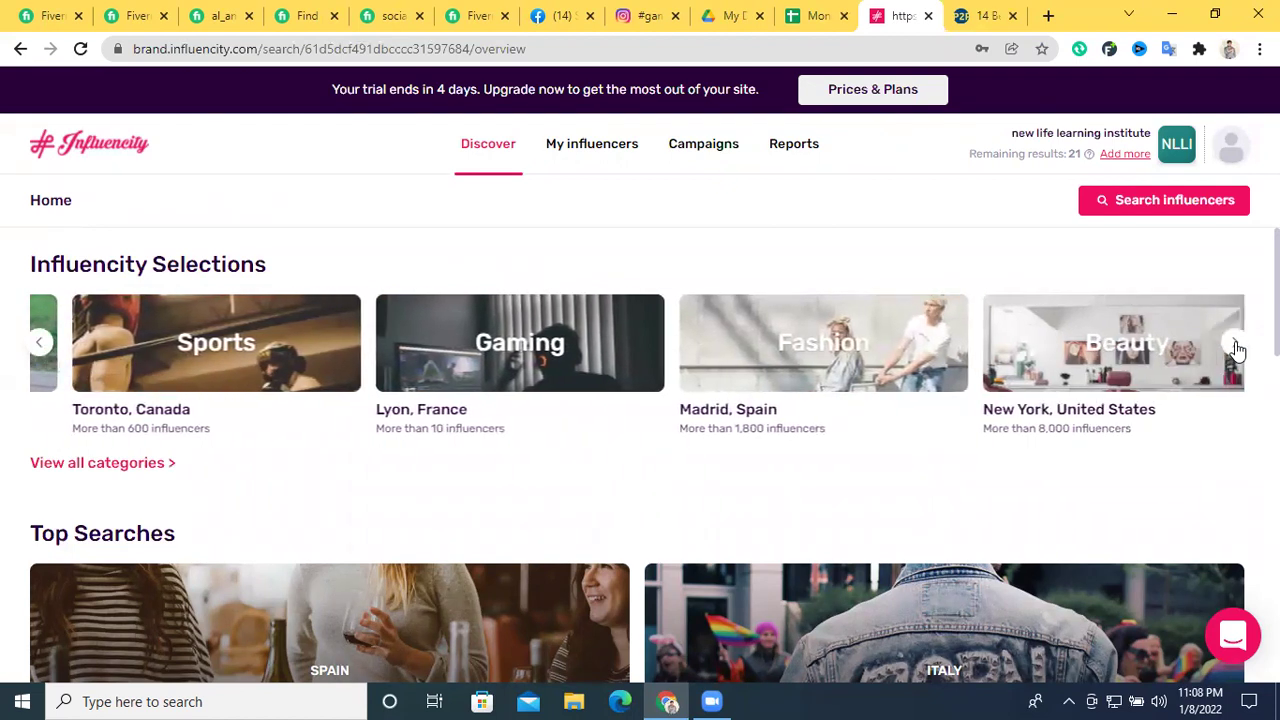
click(1236, 348)
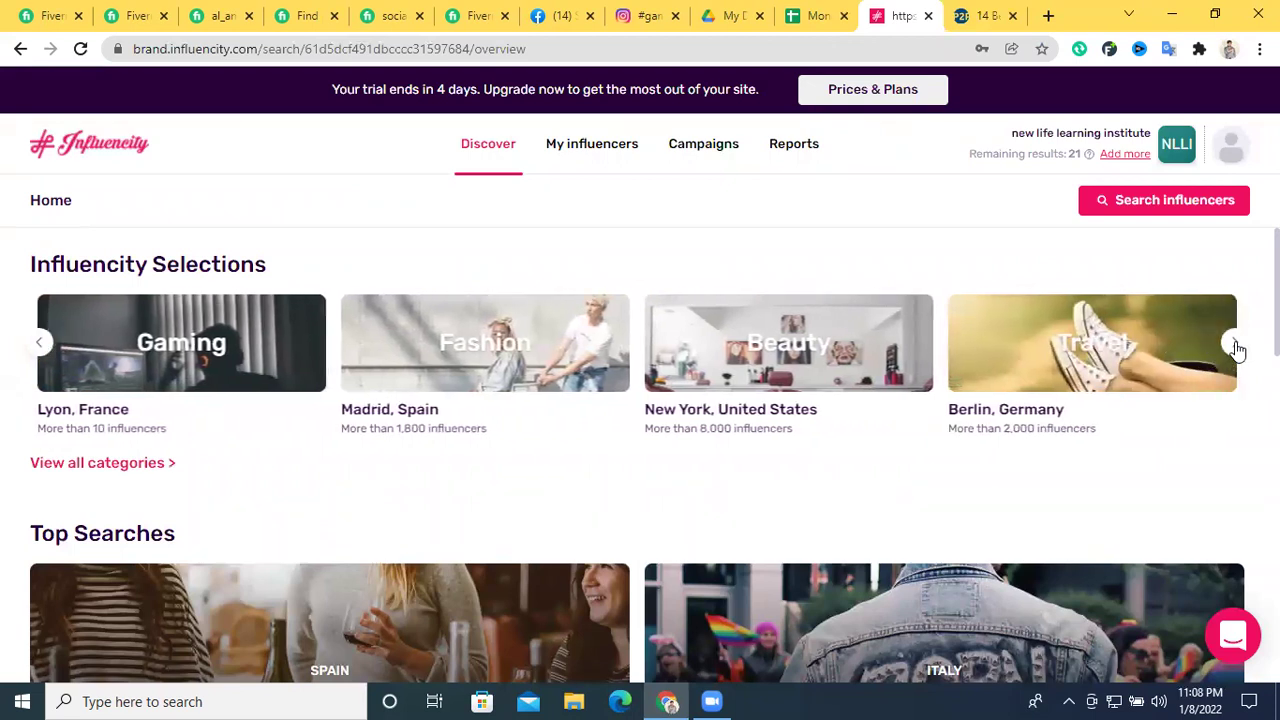
click(1236, 348)
click(1236, 348)
click(1236, 348)
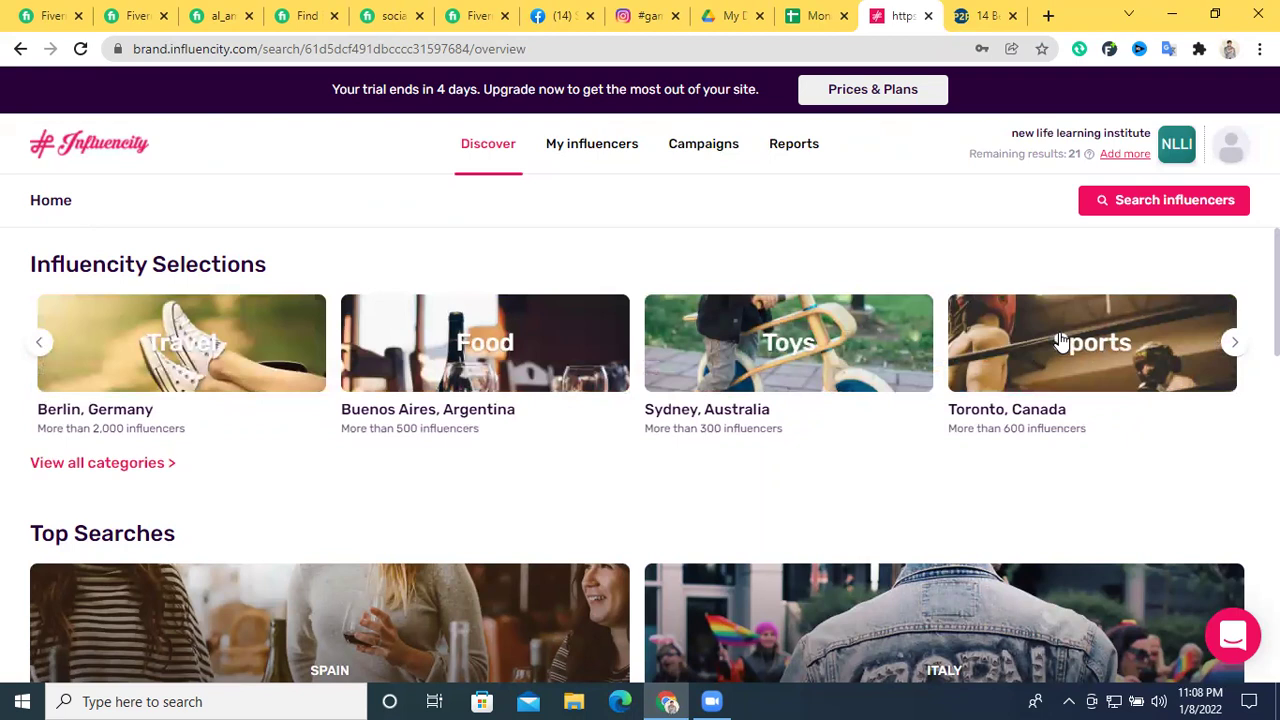
click(1082, 341)
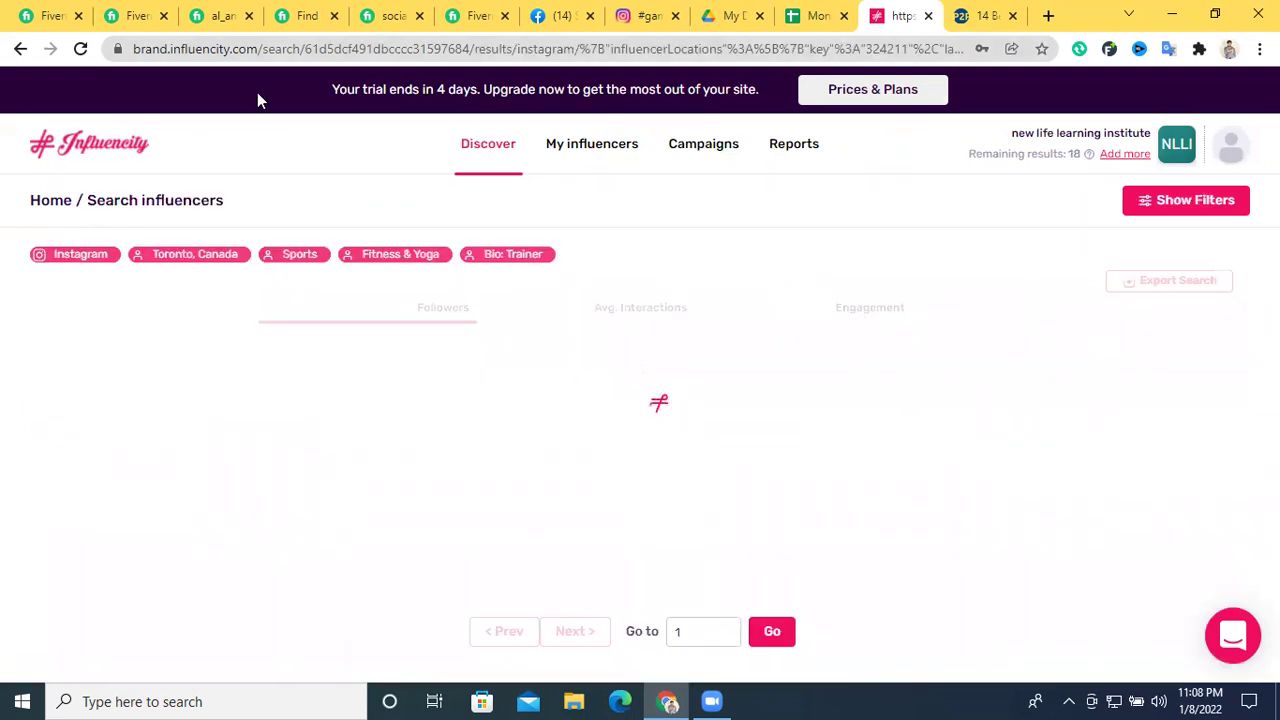
Review the 585 Toronto Instagram trainers found under the Sports, Fitness & Yoga and Bio: Trainer filters
scroll(790, 375, down, 2)
scroll(787, 379, up, 2)
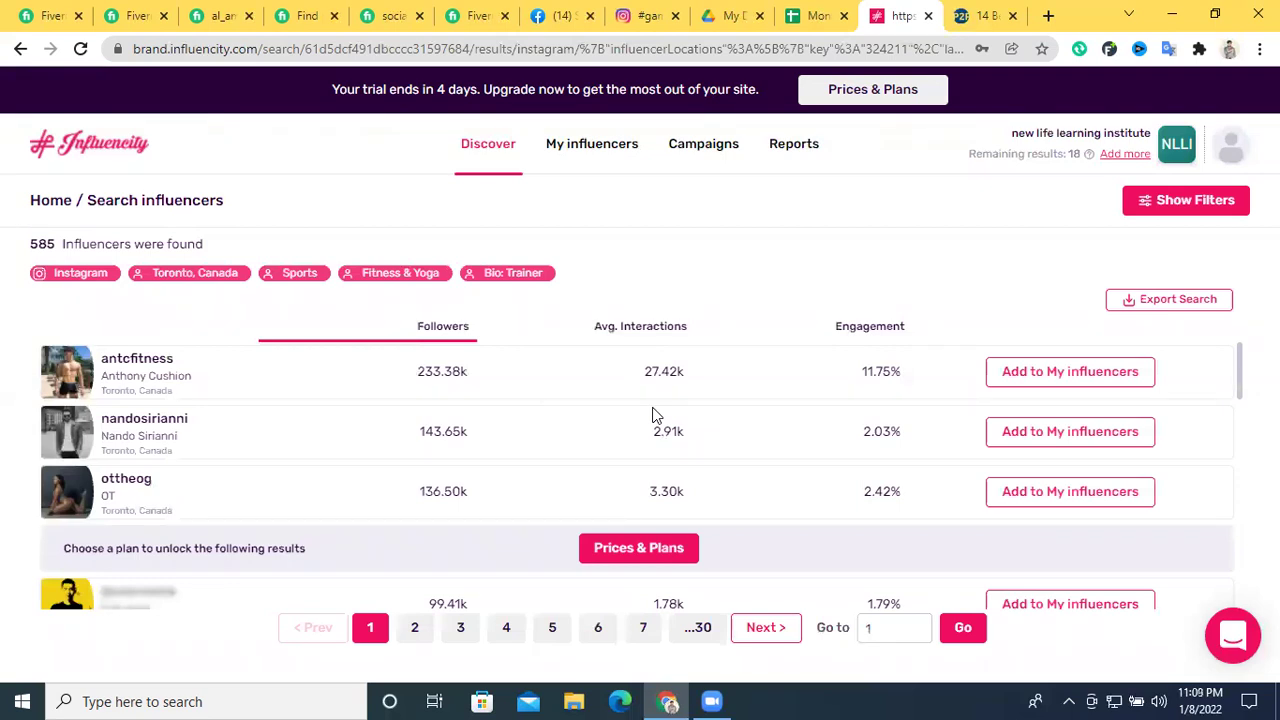
scroll(476, 467, down, 1)
scroll(476, 467, up, 1)
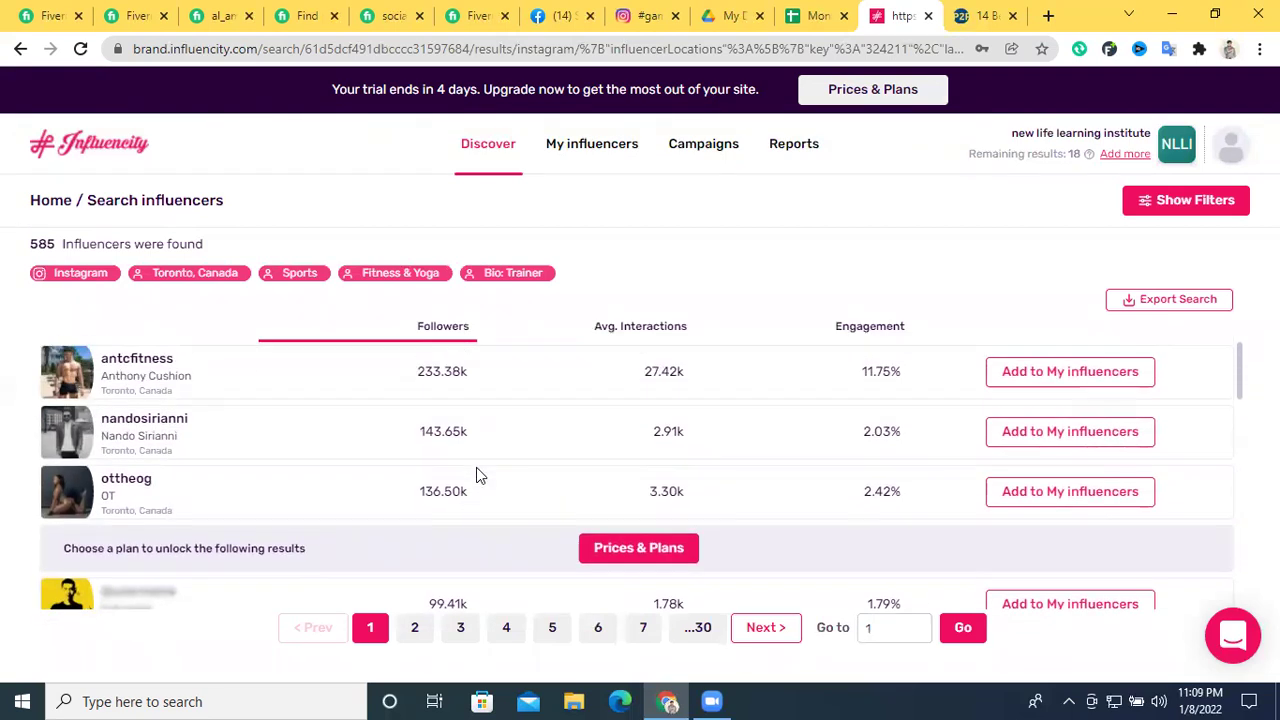
drag(33, 243, 55, 246)
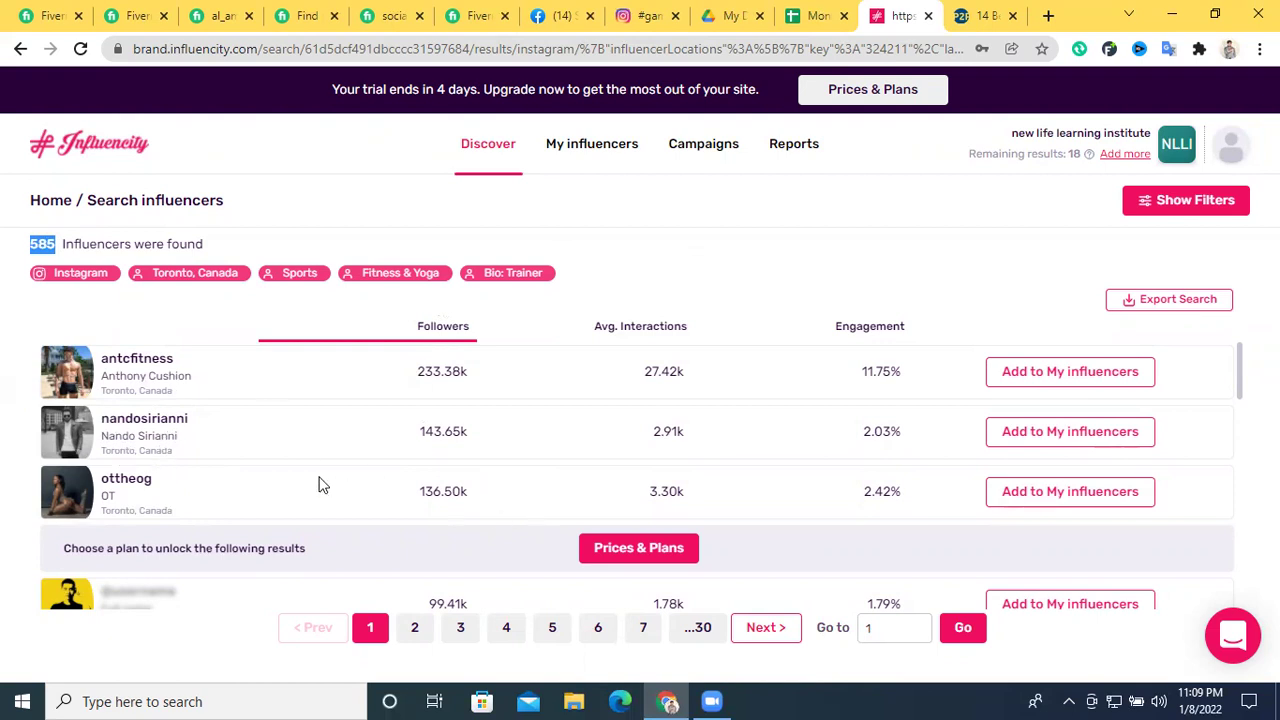
scroll(278, 475, down, 1)
scroll(311, 374, up, 1)
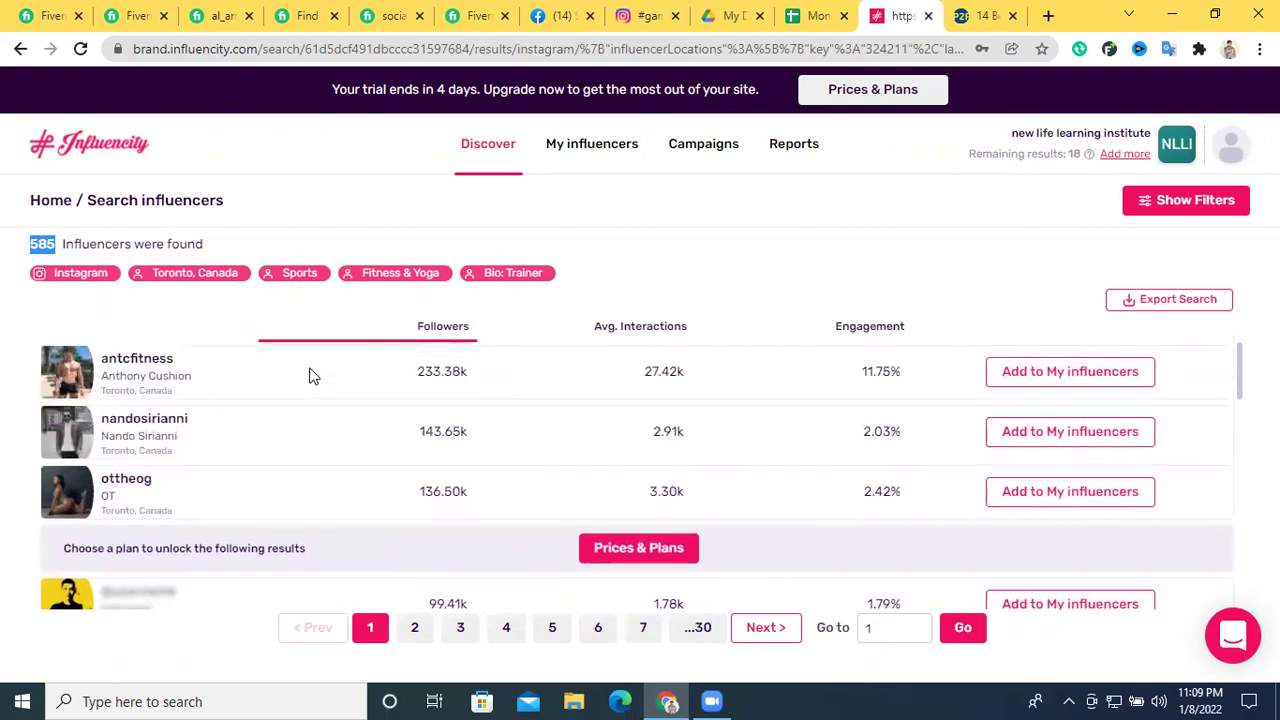
right_click(145, 366)
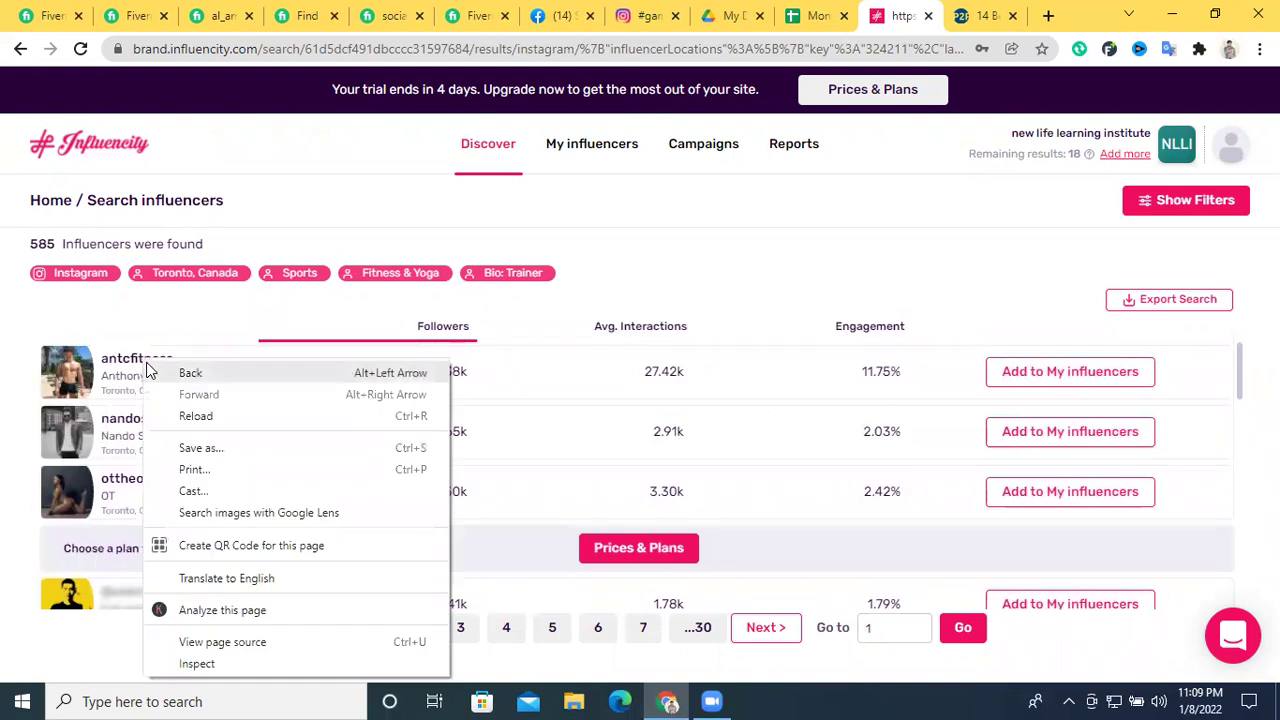
Open the top Toronto trainer's Instagram profile in a new tab and confirm its 234k followers
click(157, 361)
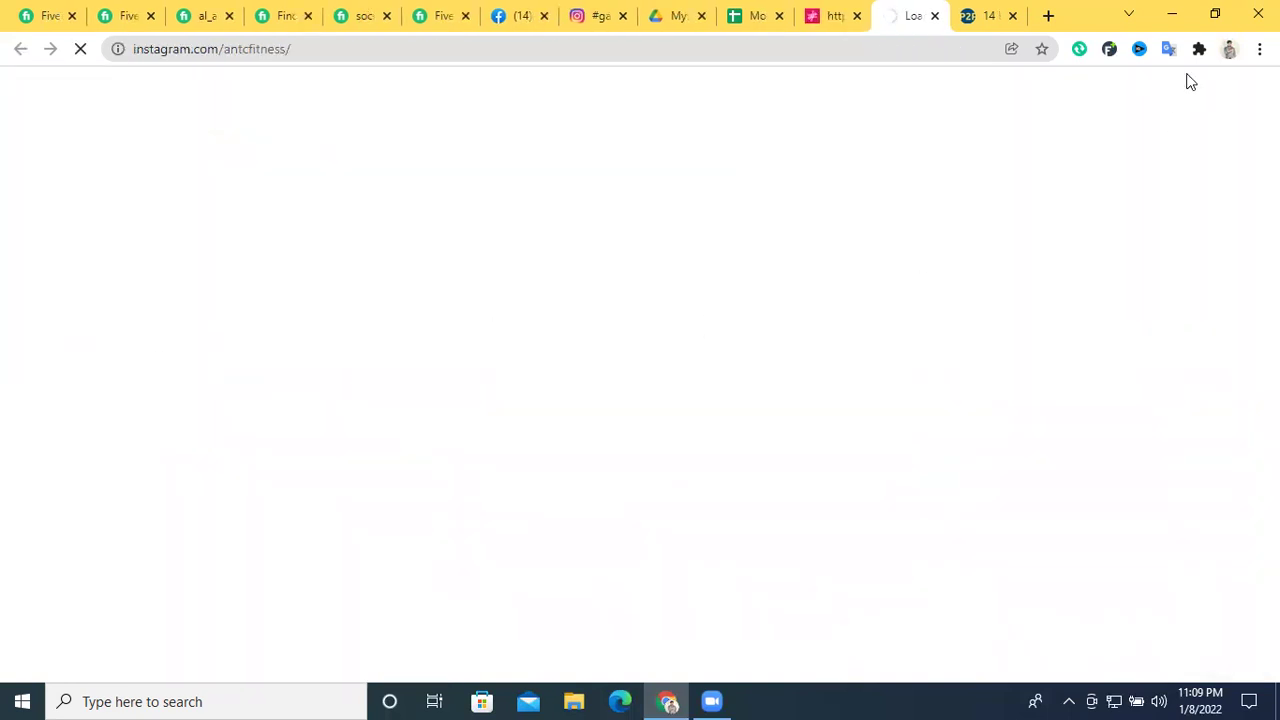
click(985, 16)
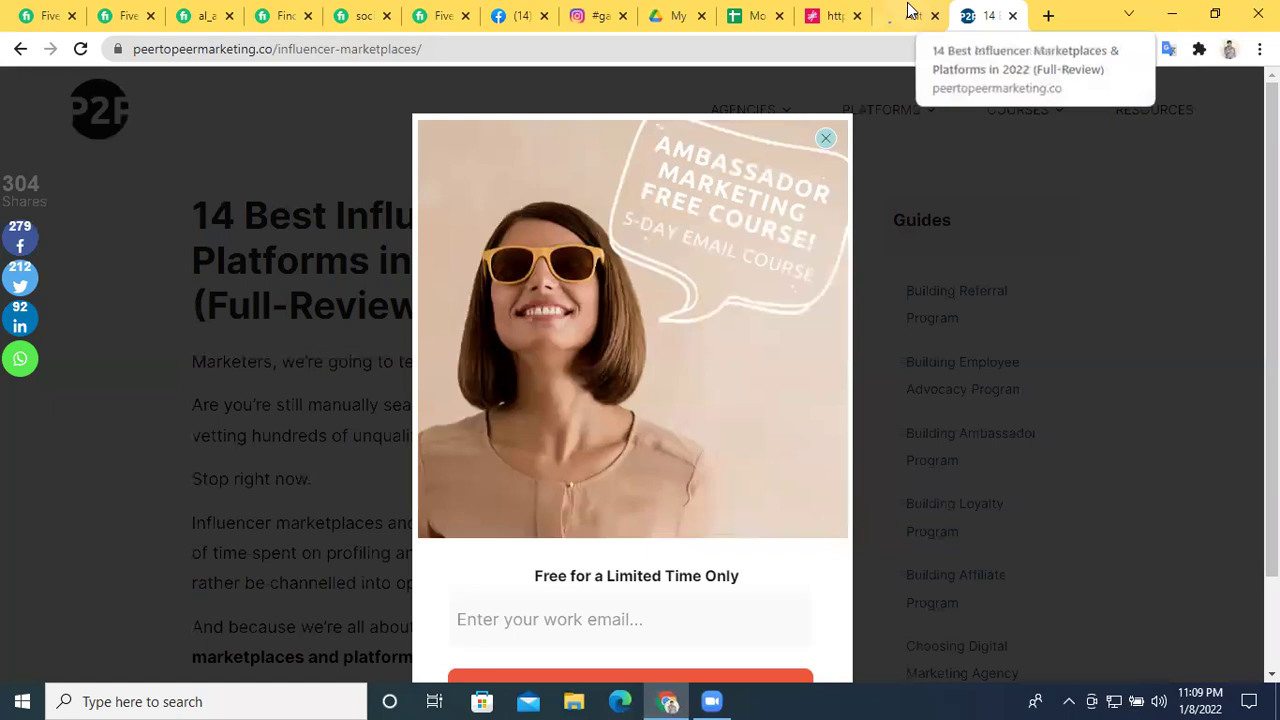
click(908, 12)
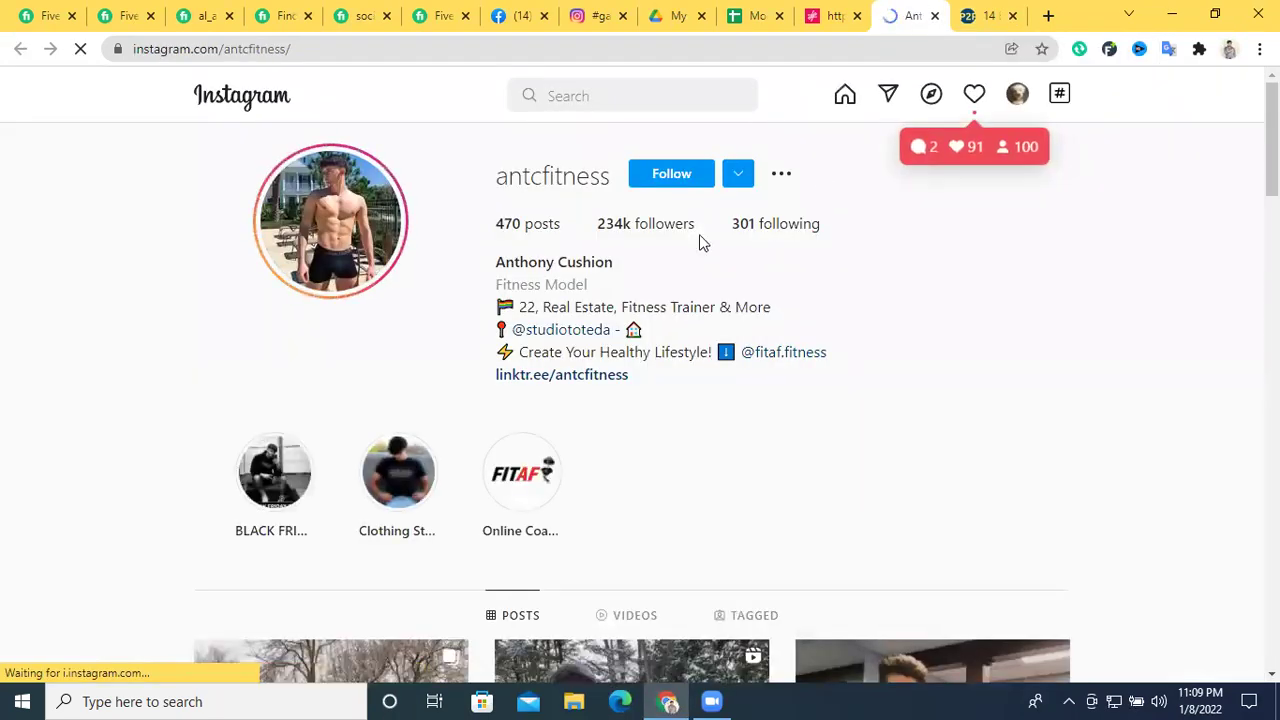
drag(598, 224, 624, 224)
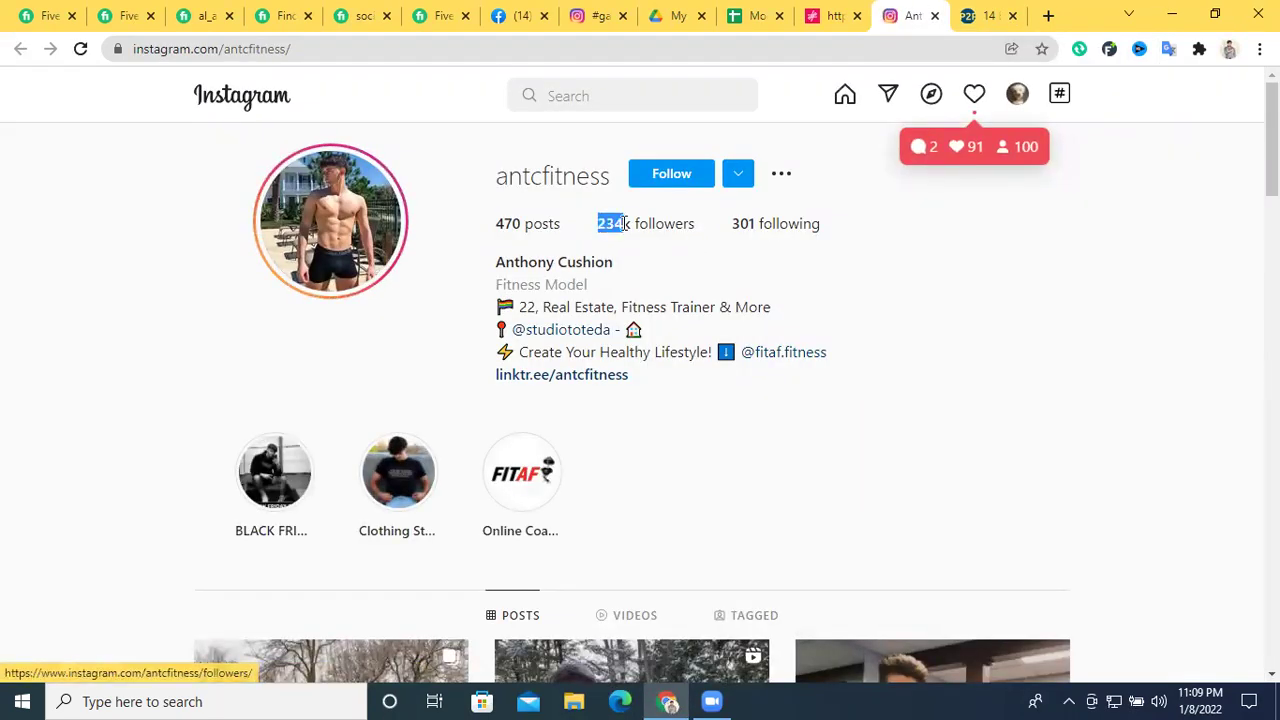
click(882, 301)
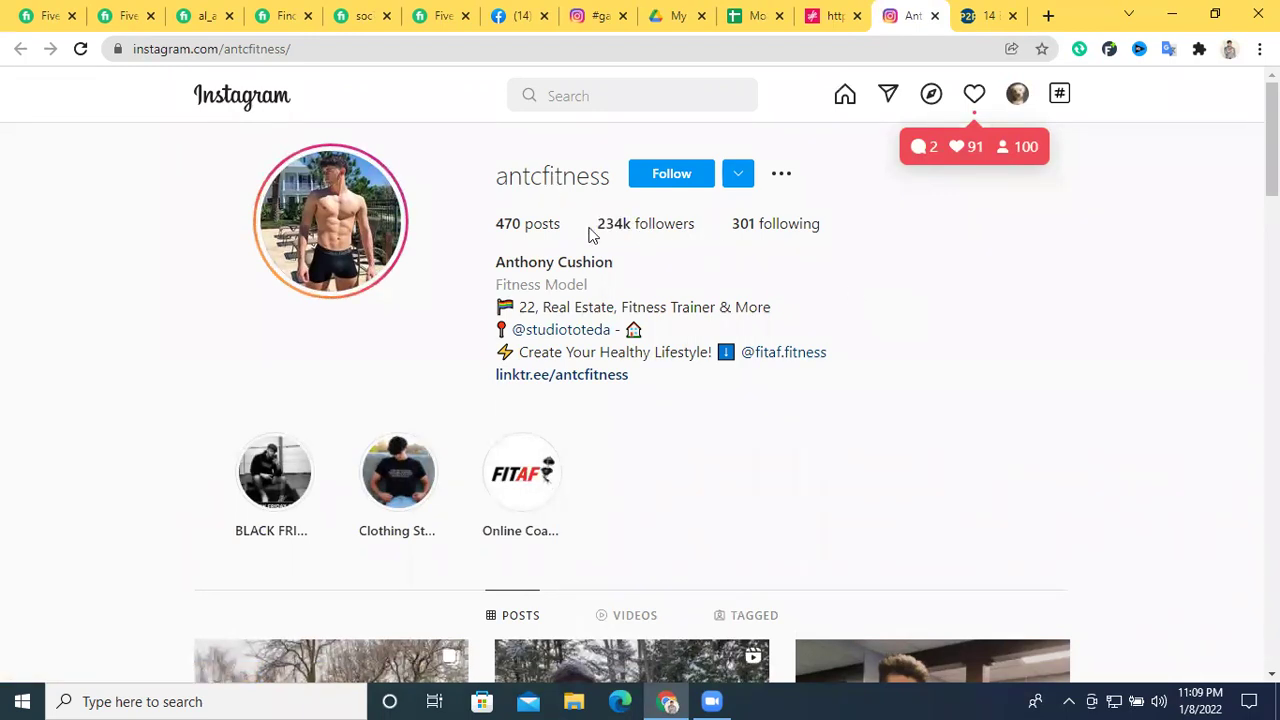
scroll(780, 295, down, 3)
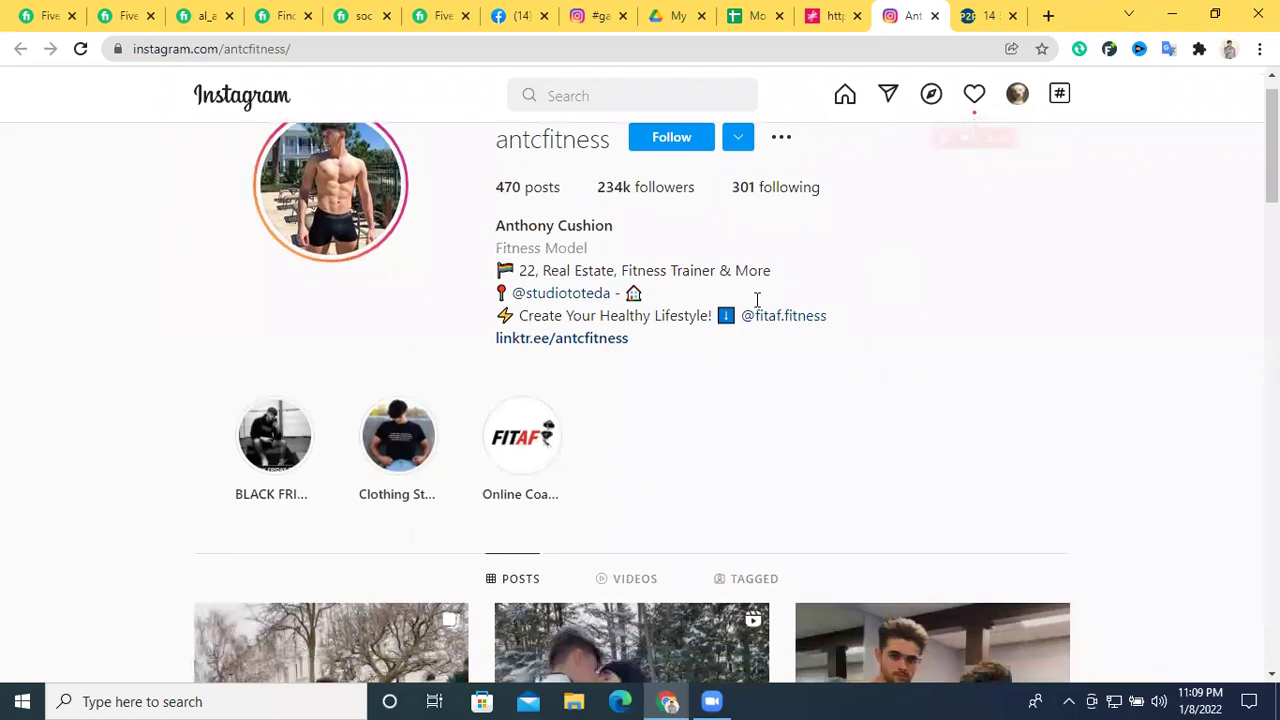
scroll(755, 308, down, 7)
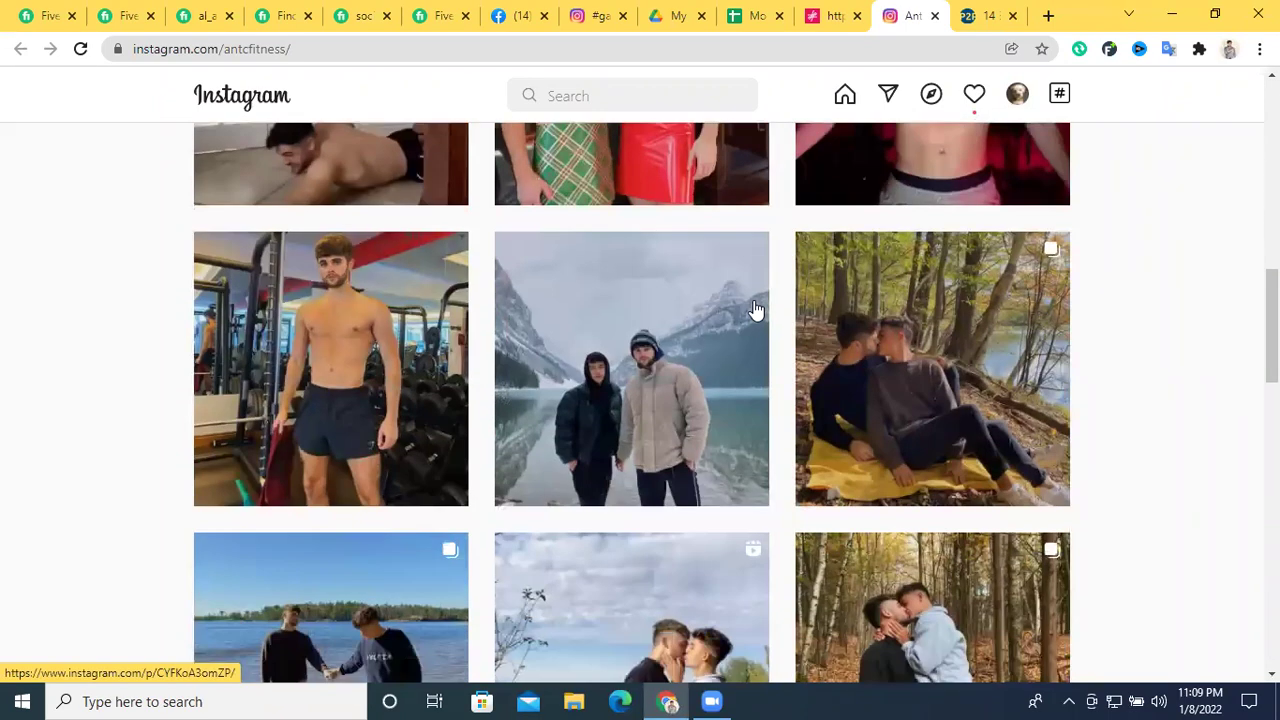
scroll(756, 311, down, 5)
click(830, 15)
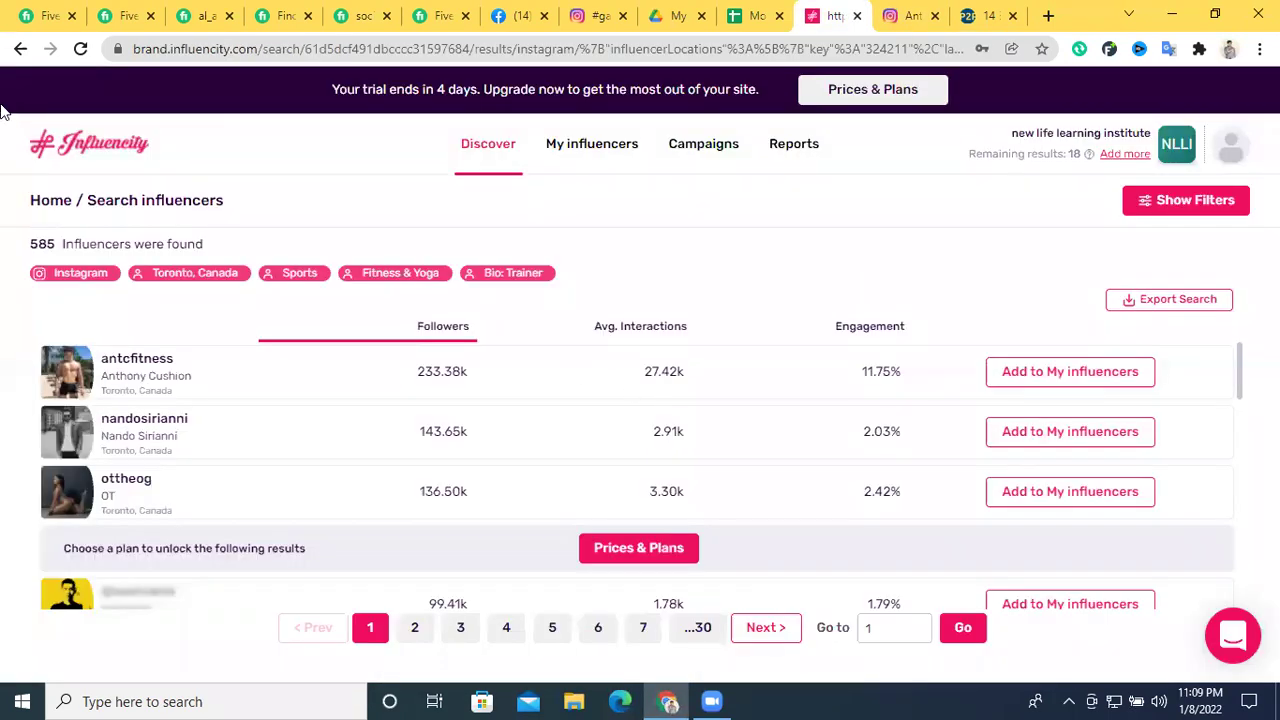
Open the Food (Buenos Aires) selection and the third chef's Instagram profile in a new tab
click(19, 48)
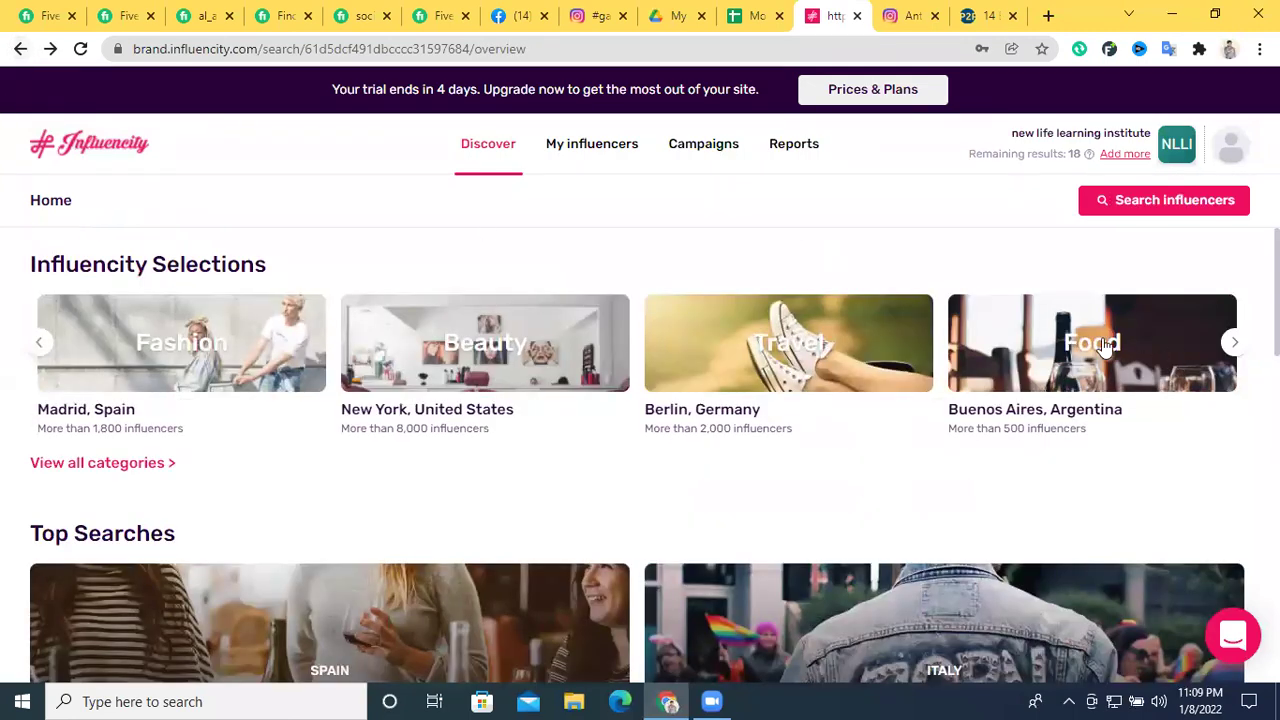
click(1105, 345)
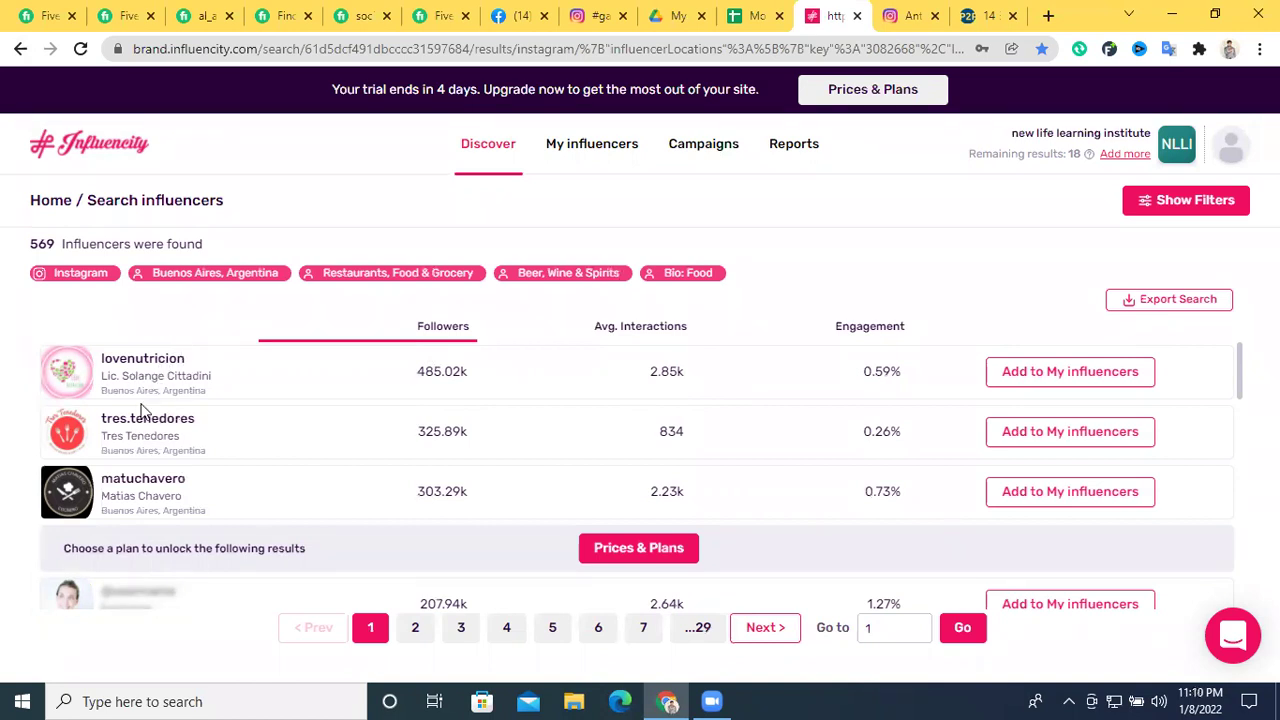
click(143, 480)
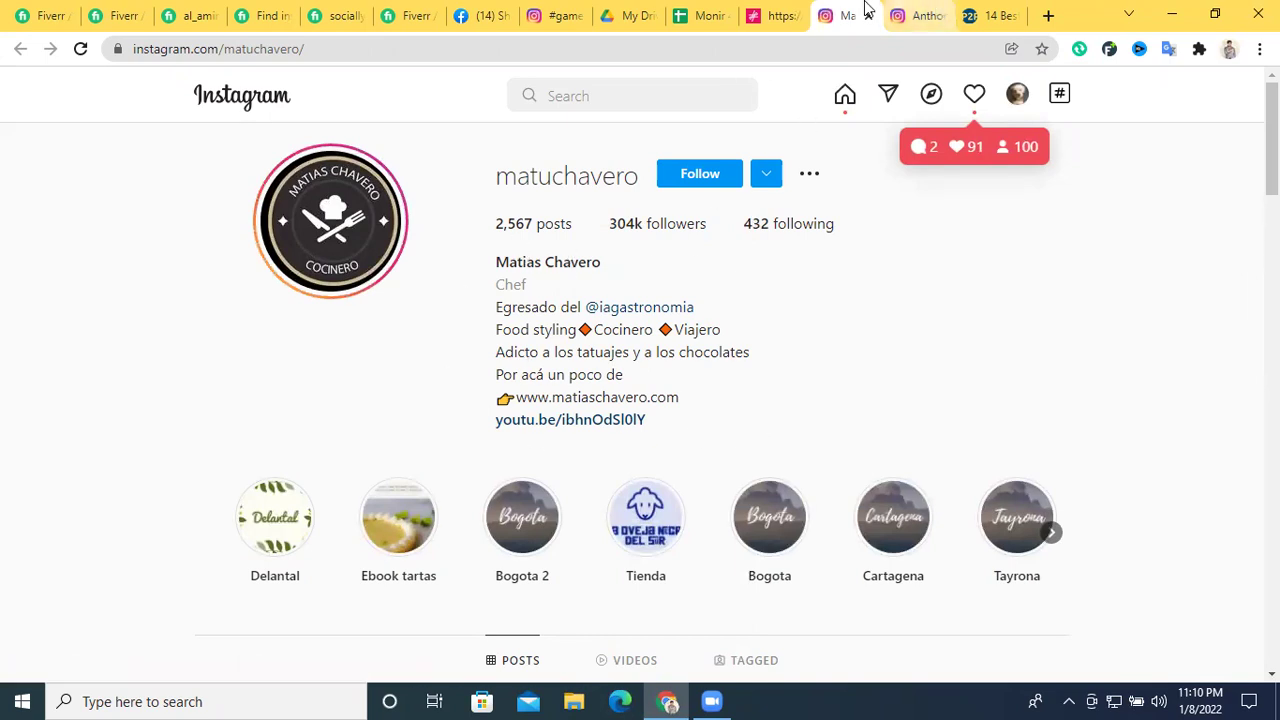
Search Google for 'social blade' from a new browser tab
click(920, 14)
click(1046, 16)
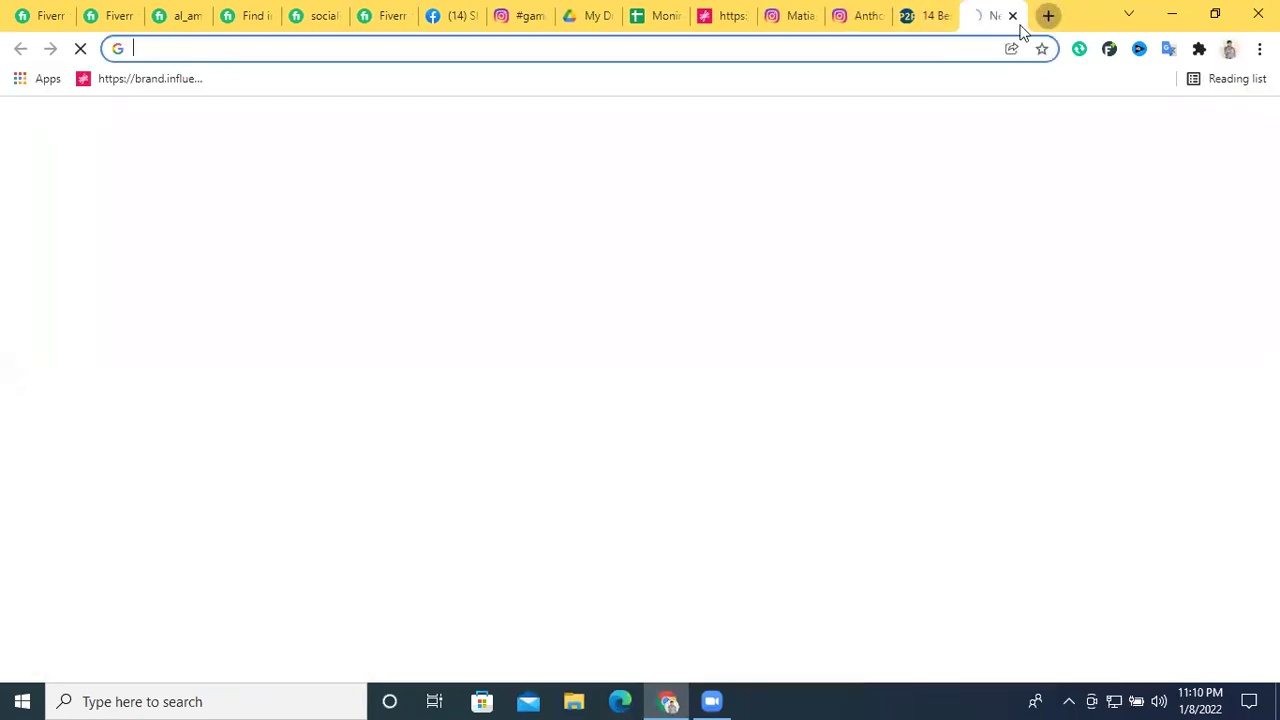
click(836, 56)
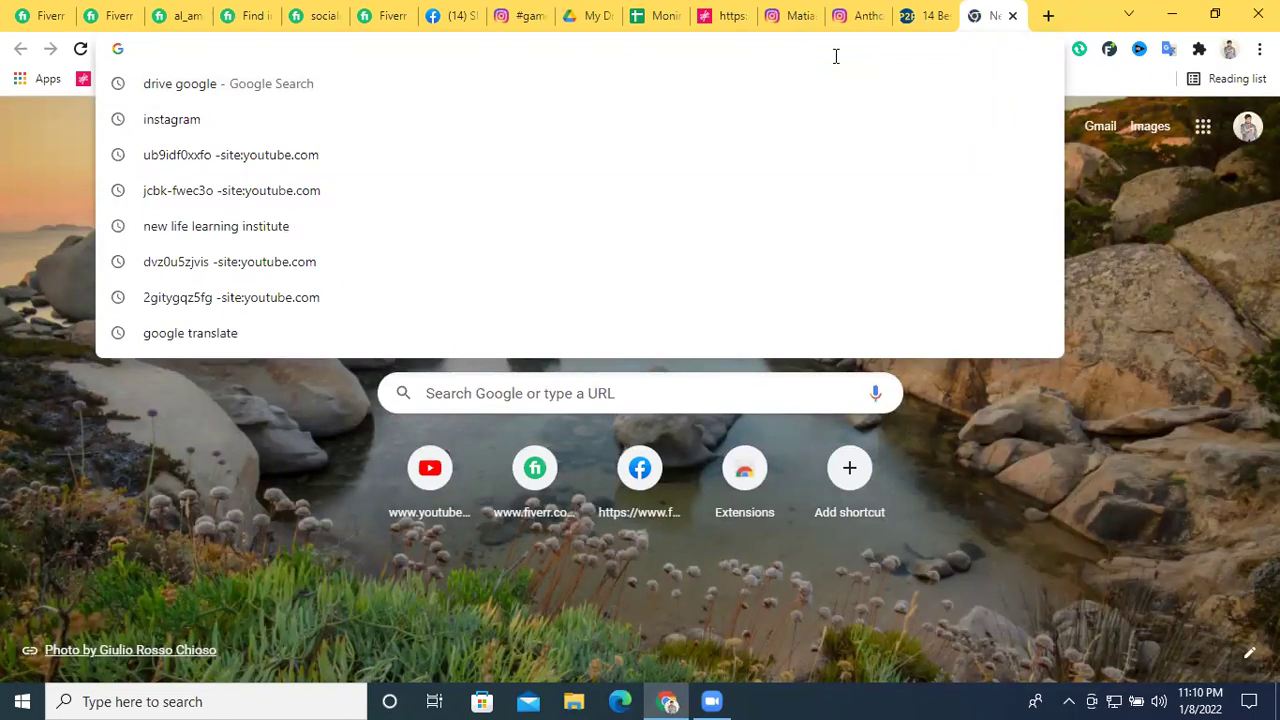
text(social blade)
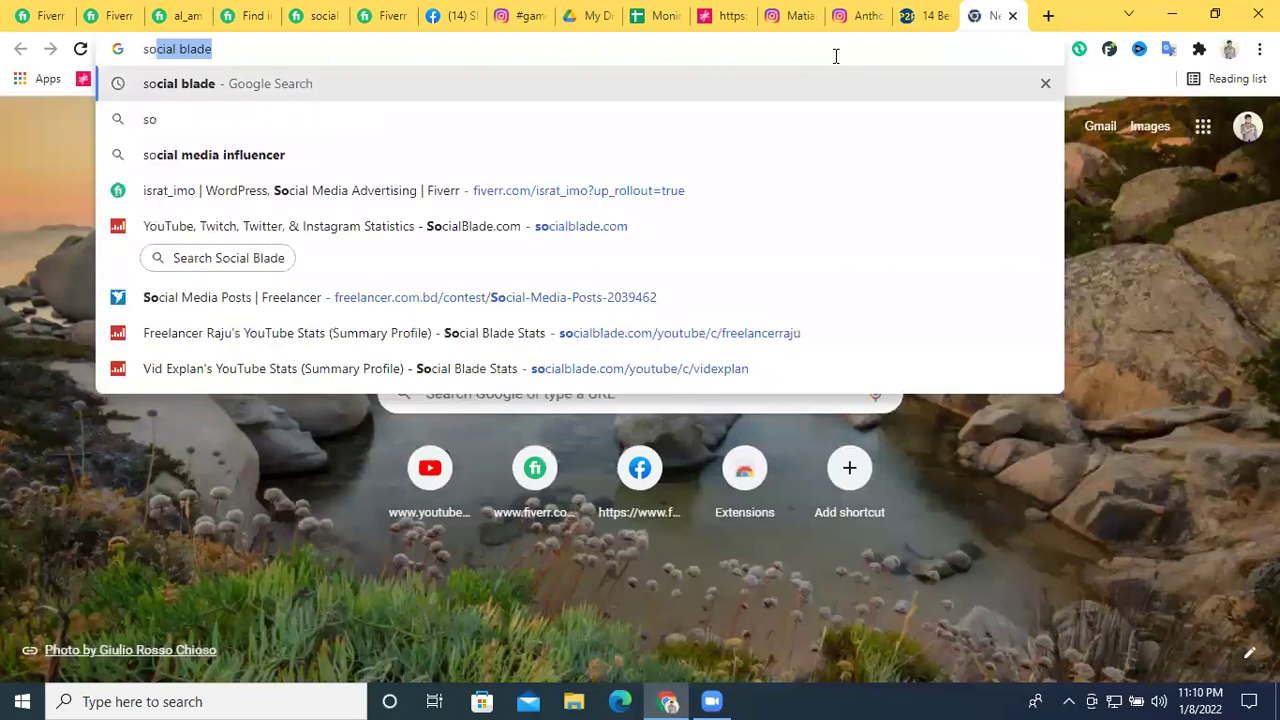
key(Return)
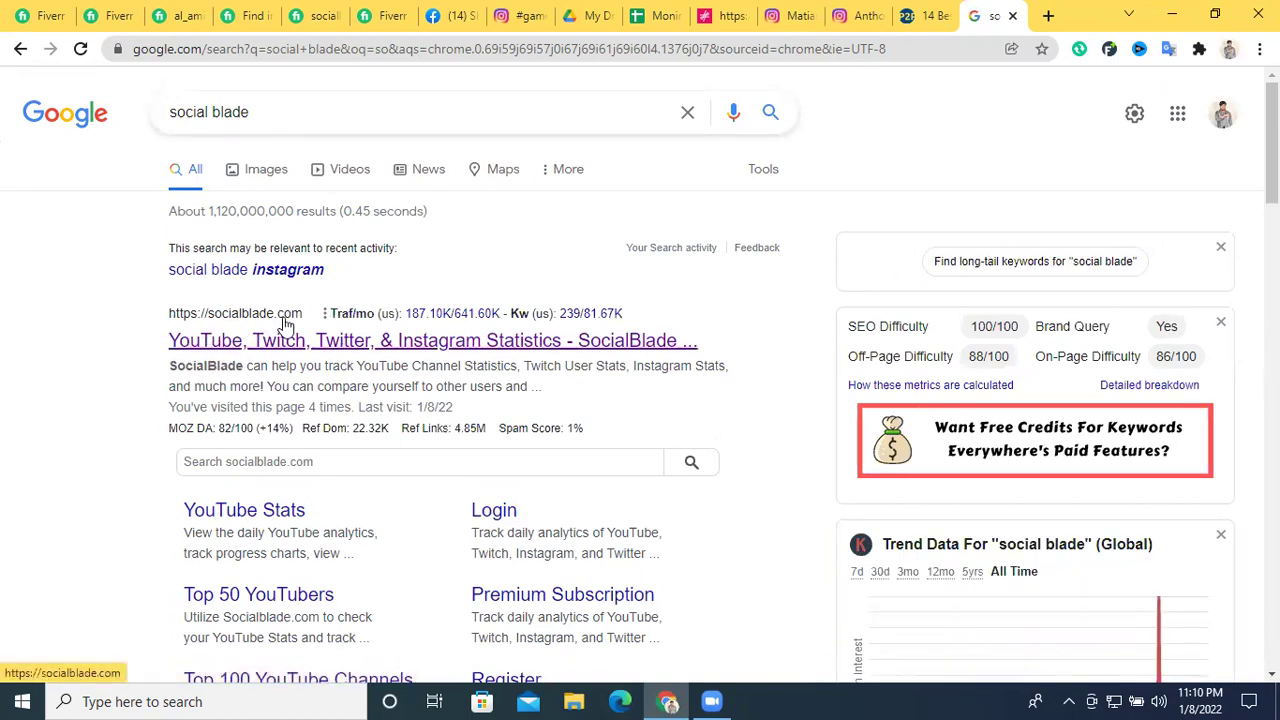
Open socialblade.com and set its username lookup platform to Instagram
click(224, 354)
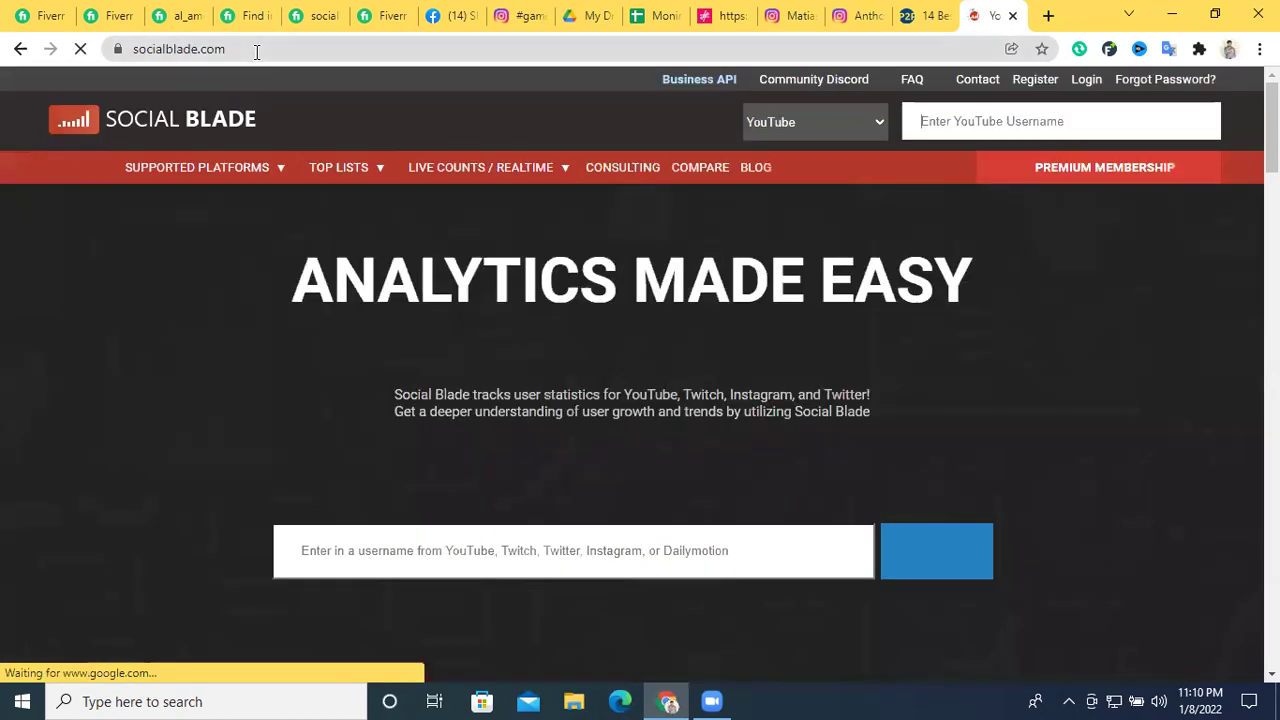
click(257, 49)
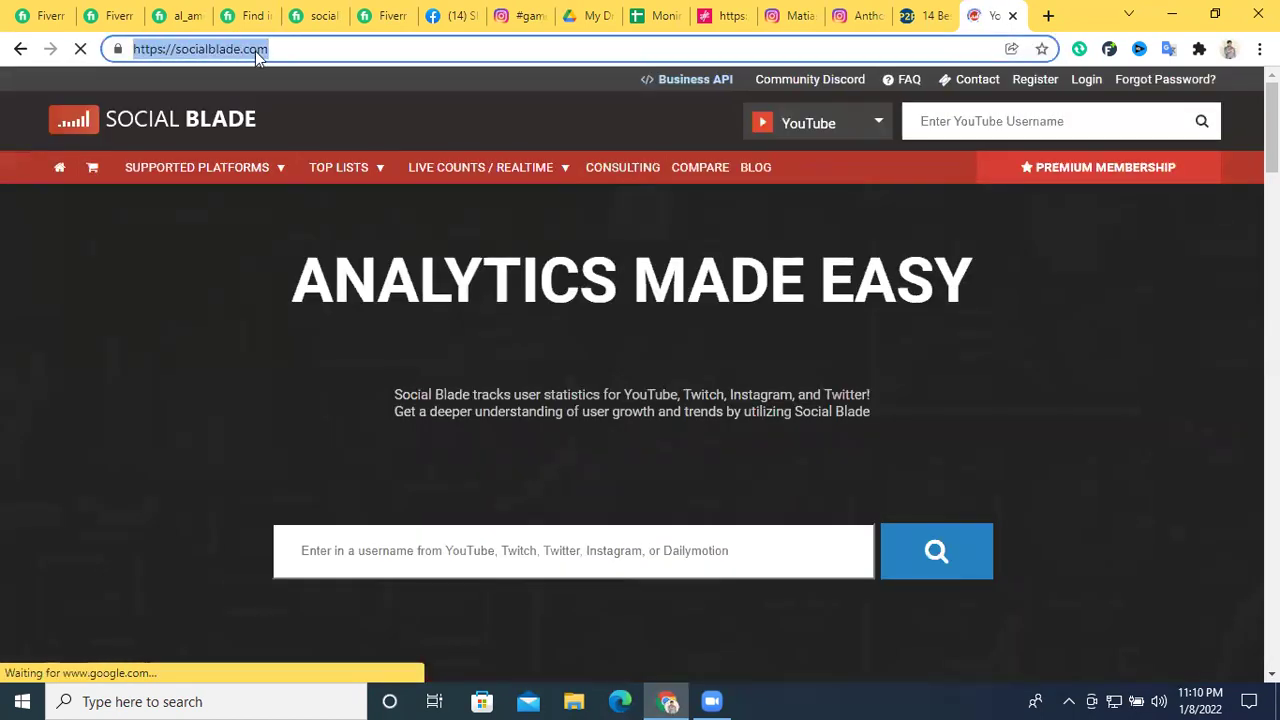
click(633, 553)
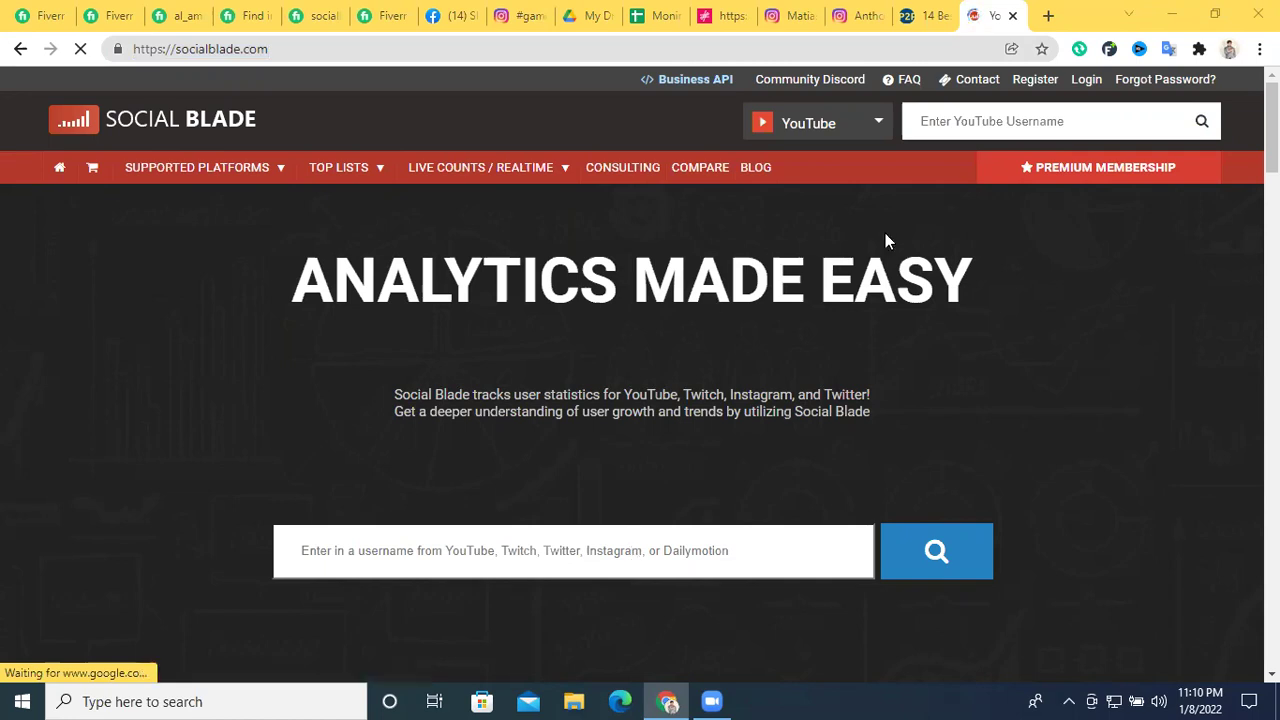
click(978, 121)
click(1023, 411)
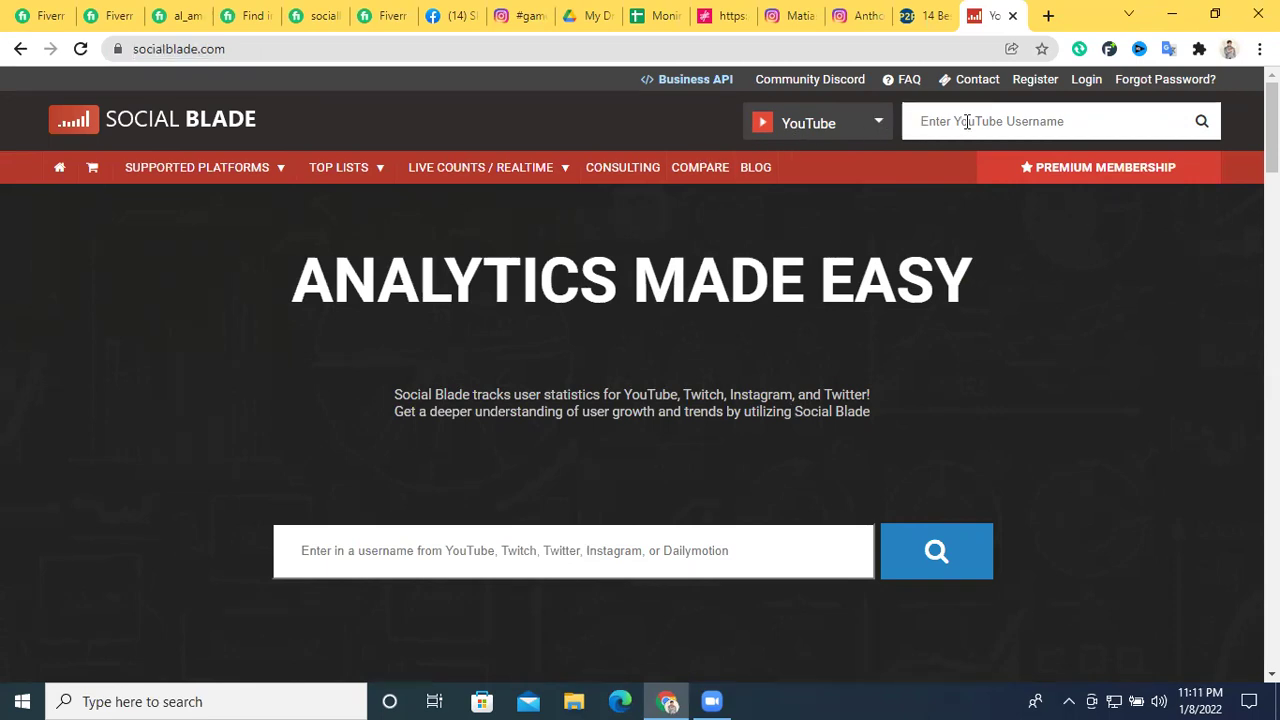
click(880, 127)
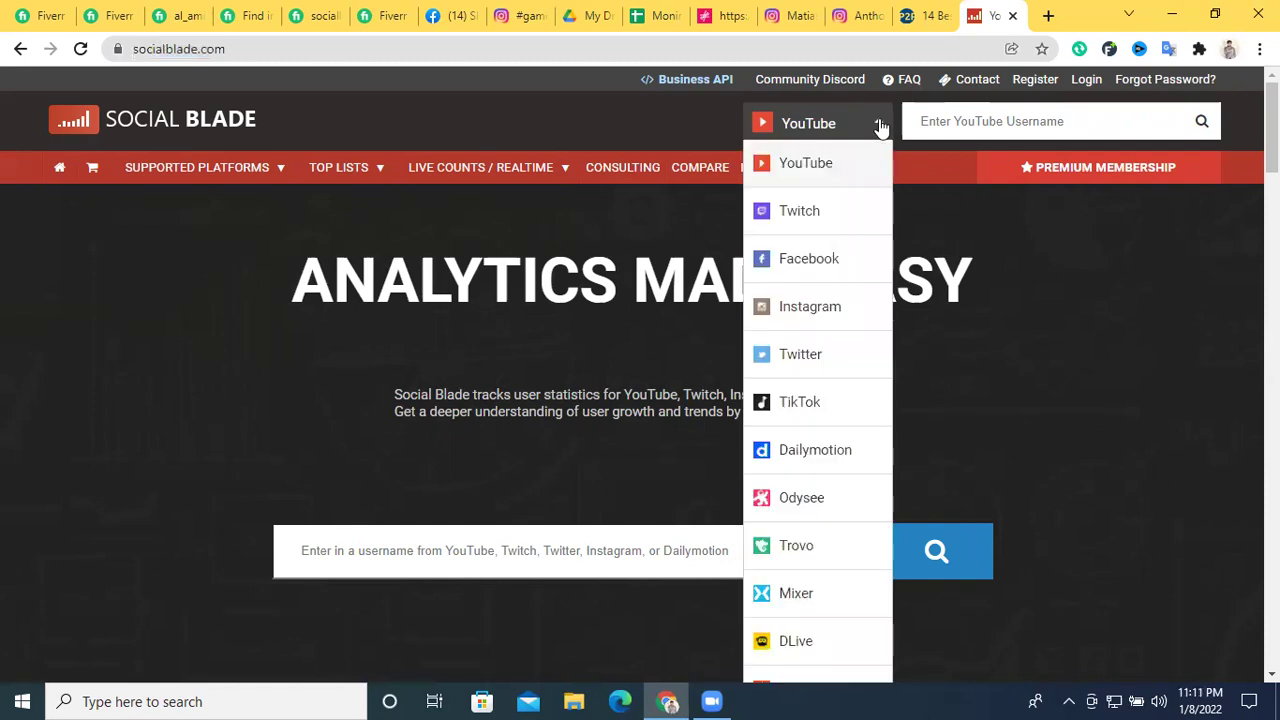
click(808, 312)
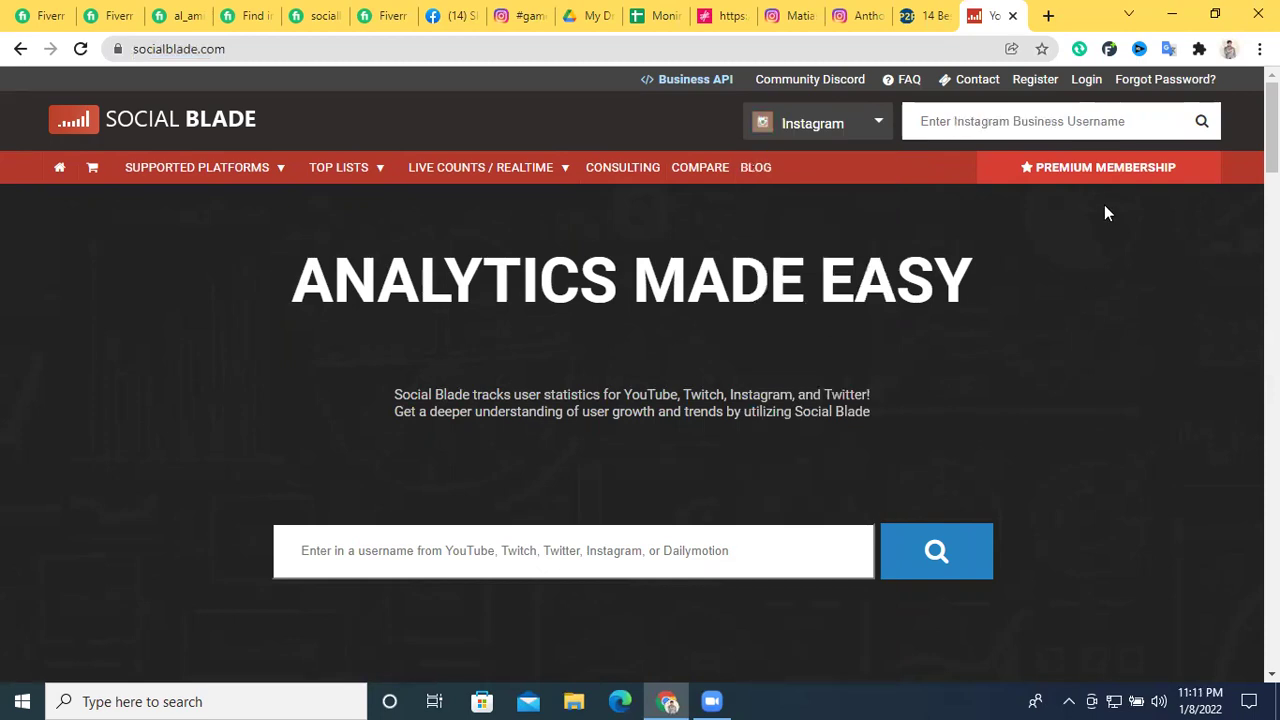
click(860, 15)
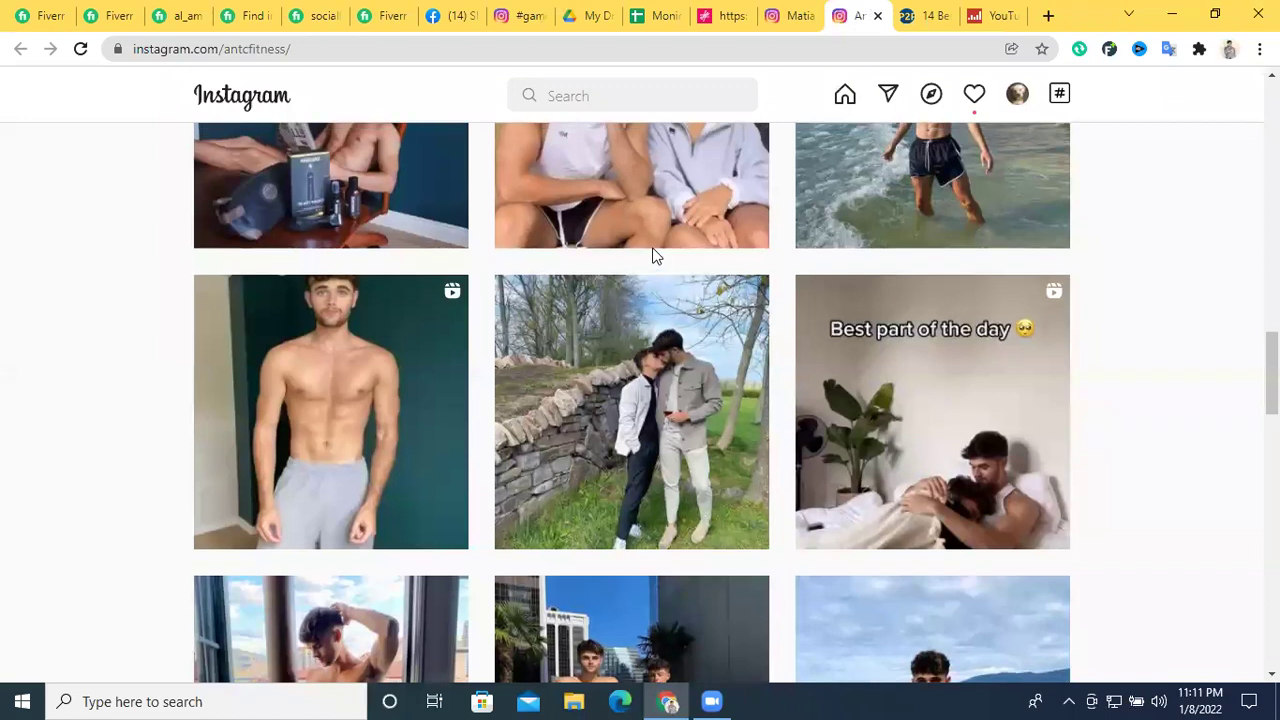
Copy the Buenos Aires chef's username from his Instagram profile for the Social Blade lookup
scroll(655, 255, down, 5)
click(785, 15)
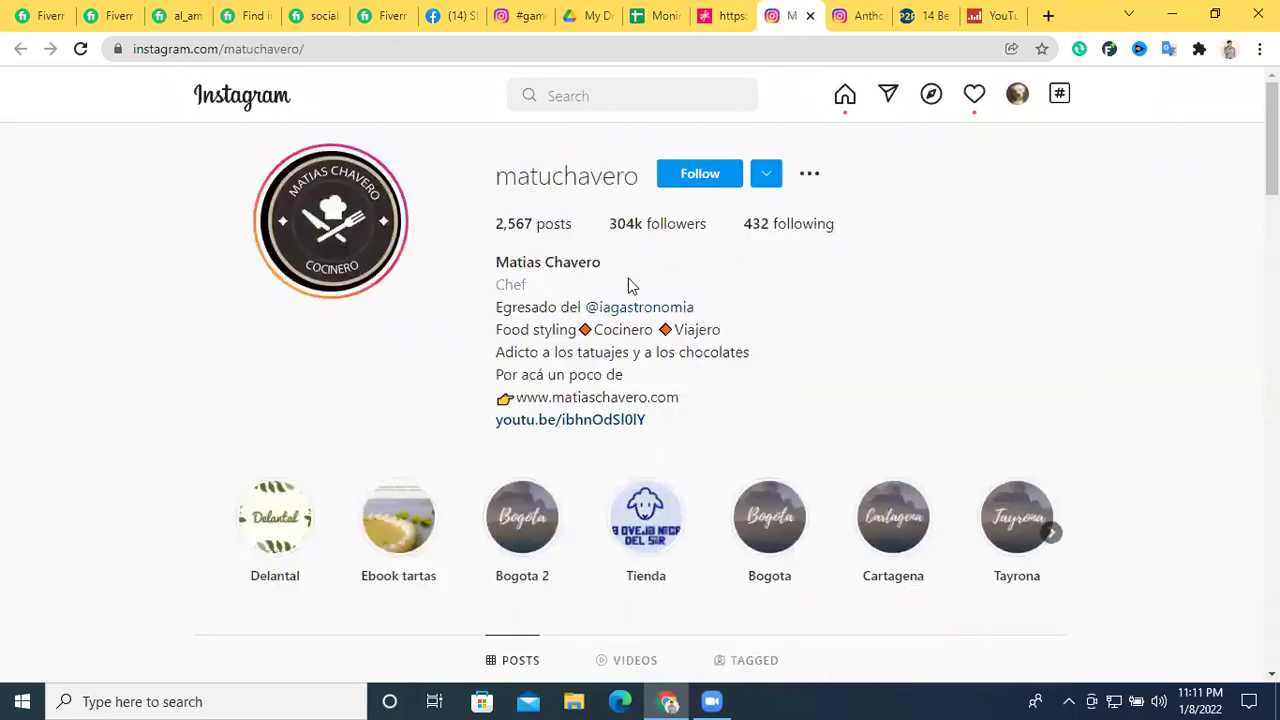
double_click(588, 178)
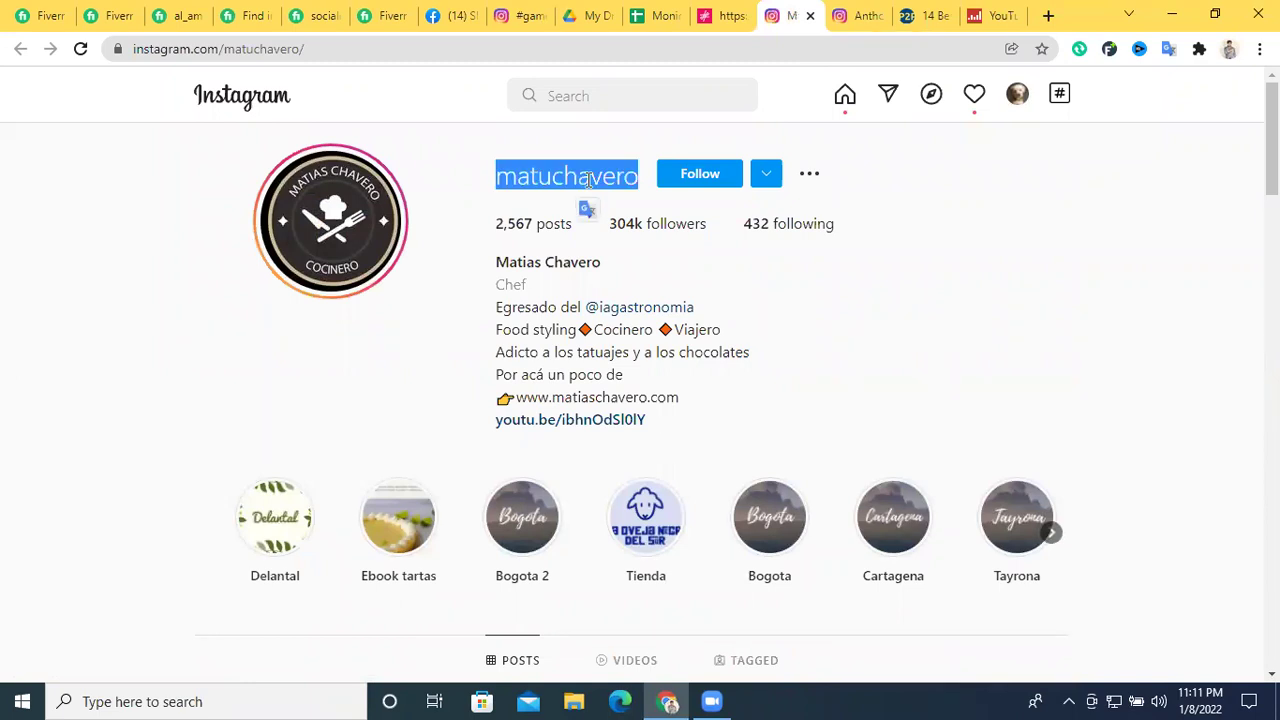
right_click(588, 180)
click(651, 194)
click(990, 15)
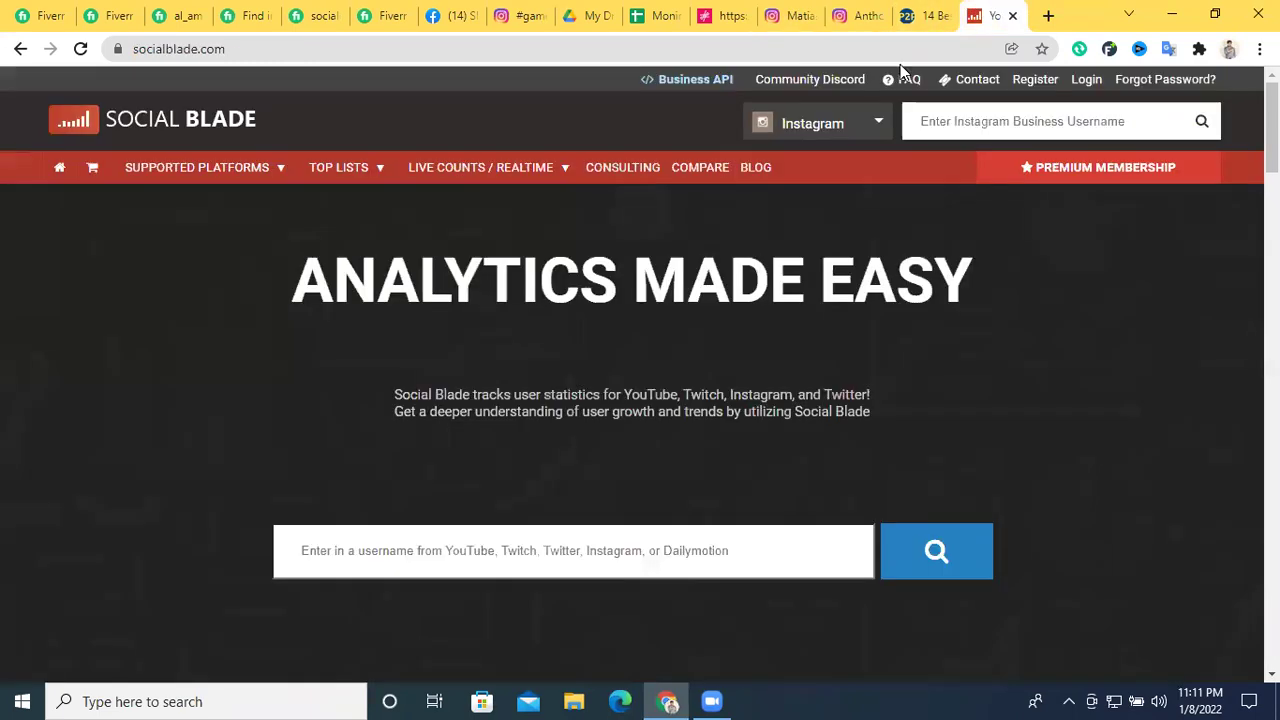
Paste the chef's Instagram username into Social Blade's lookup and open its stats page
click(940, 121)
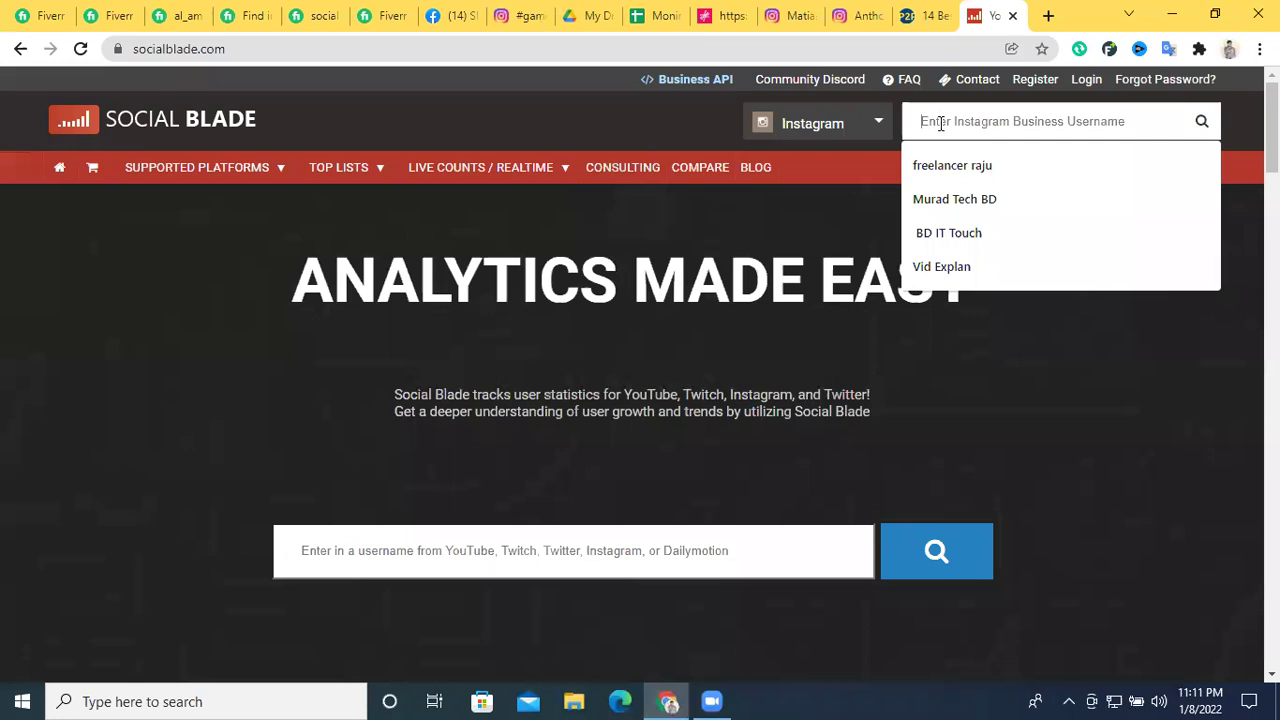
key(ctrl+v)
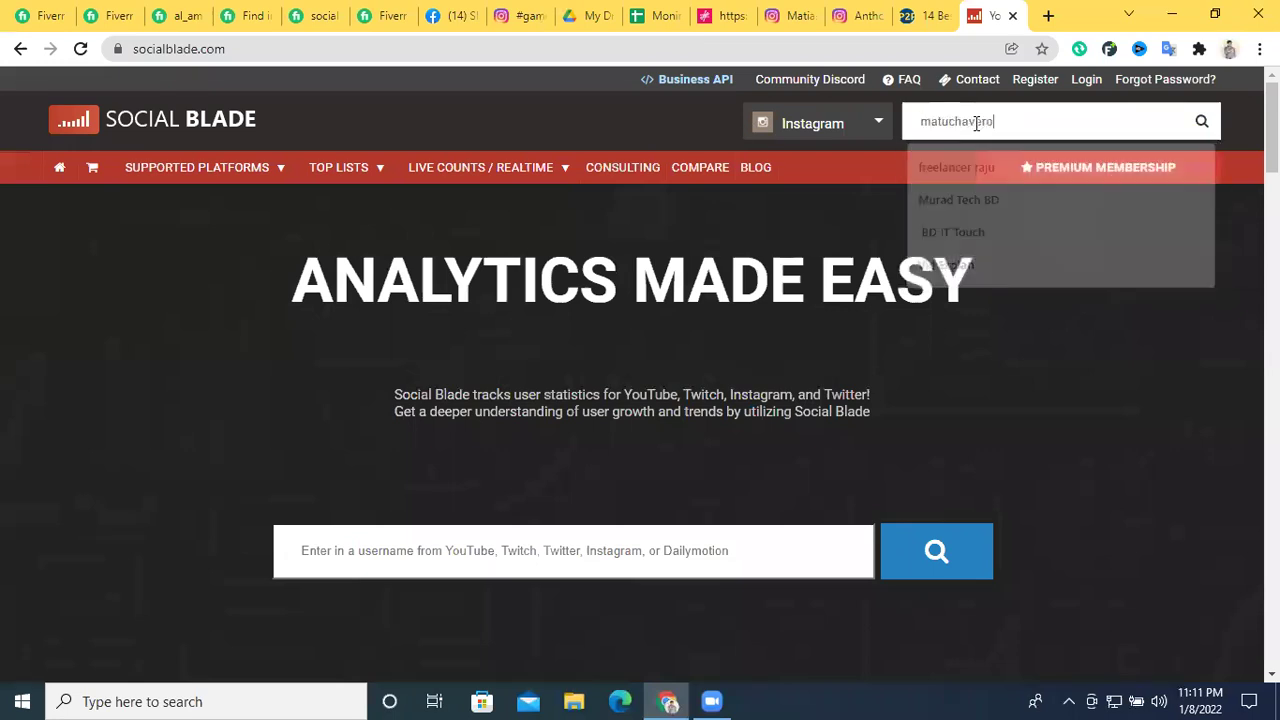
key(Return)
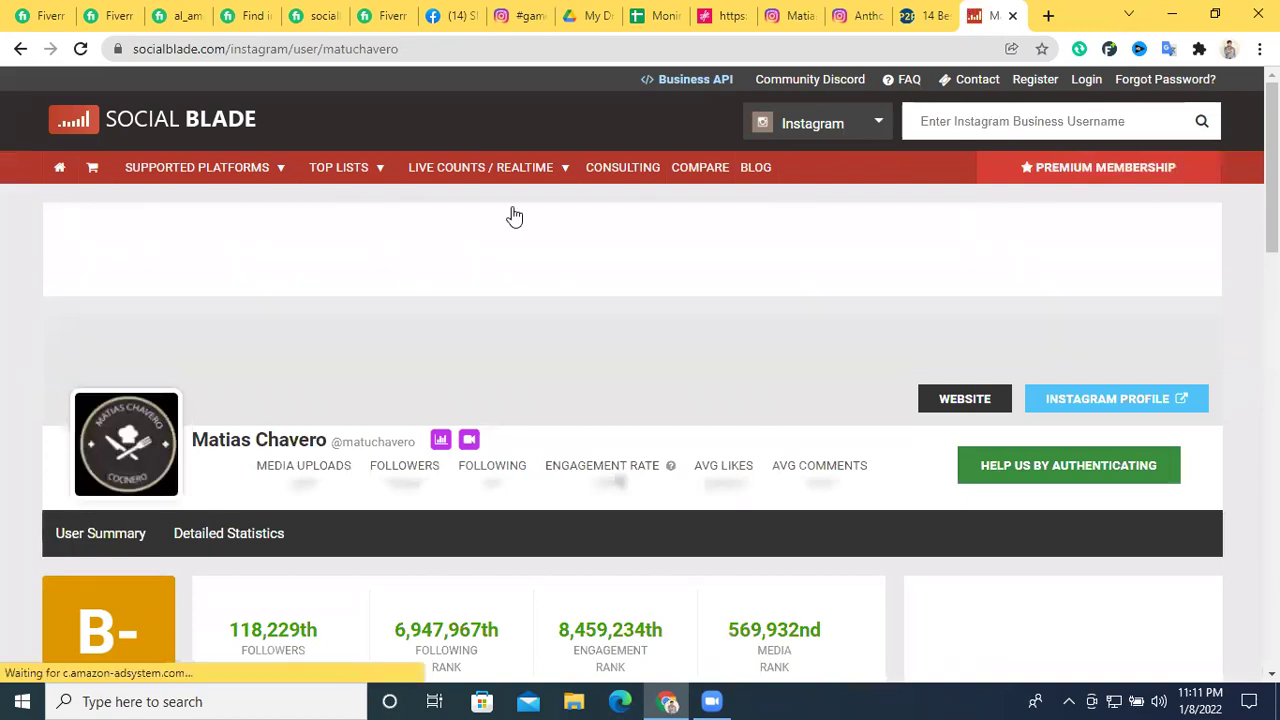
scroll(640, 310, down, 1)
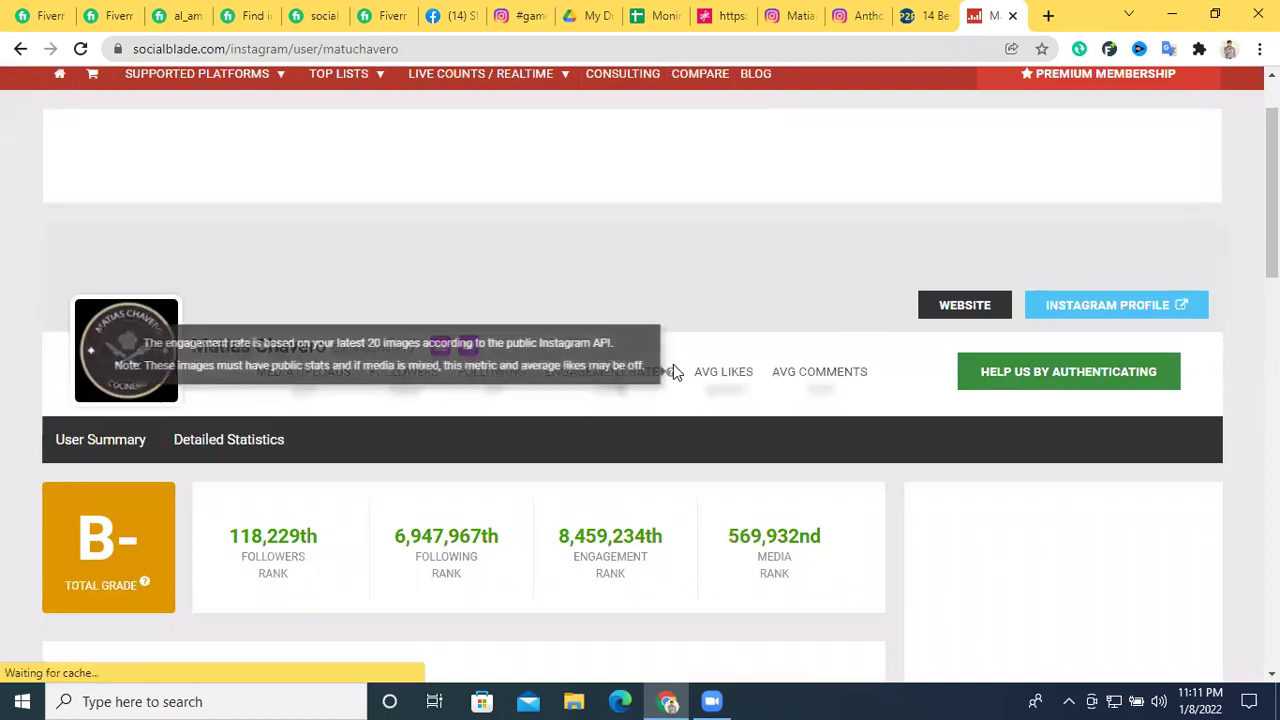
scroll(700, 362, down, 2)
scroll(780, 345, up, 1)
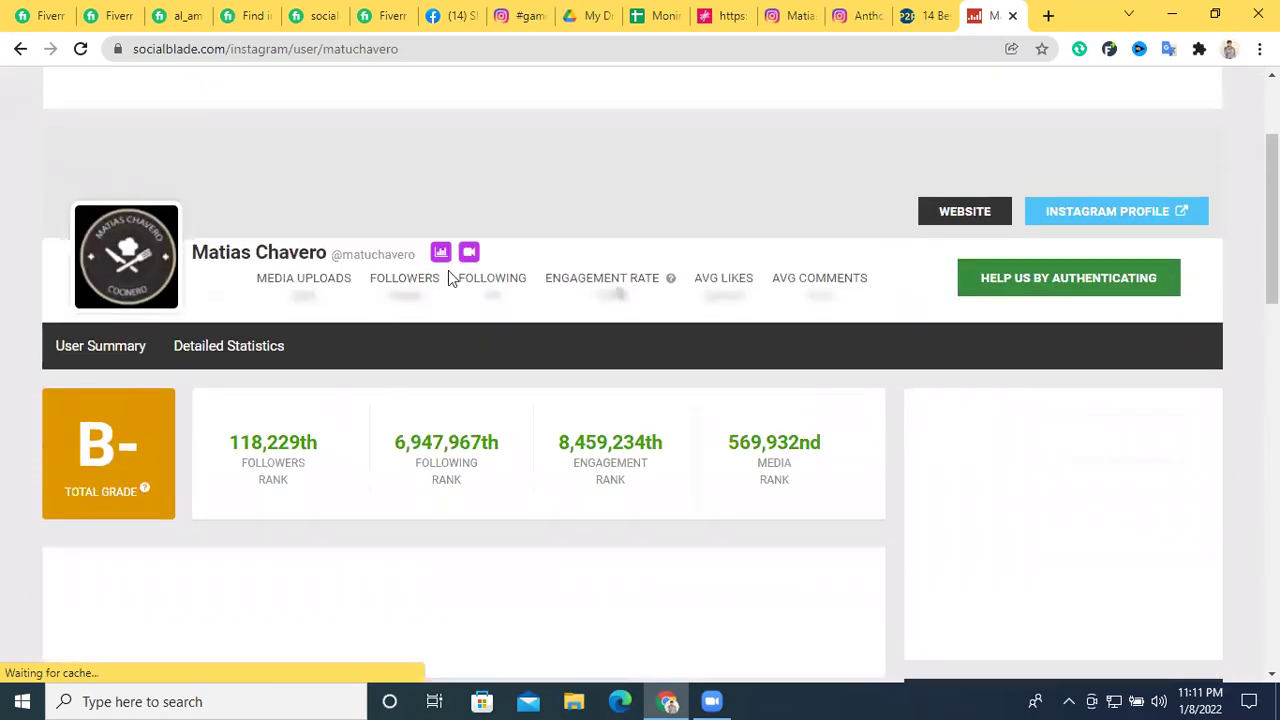
scroll(834, 306, up, 2)
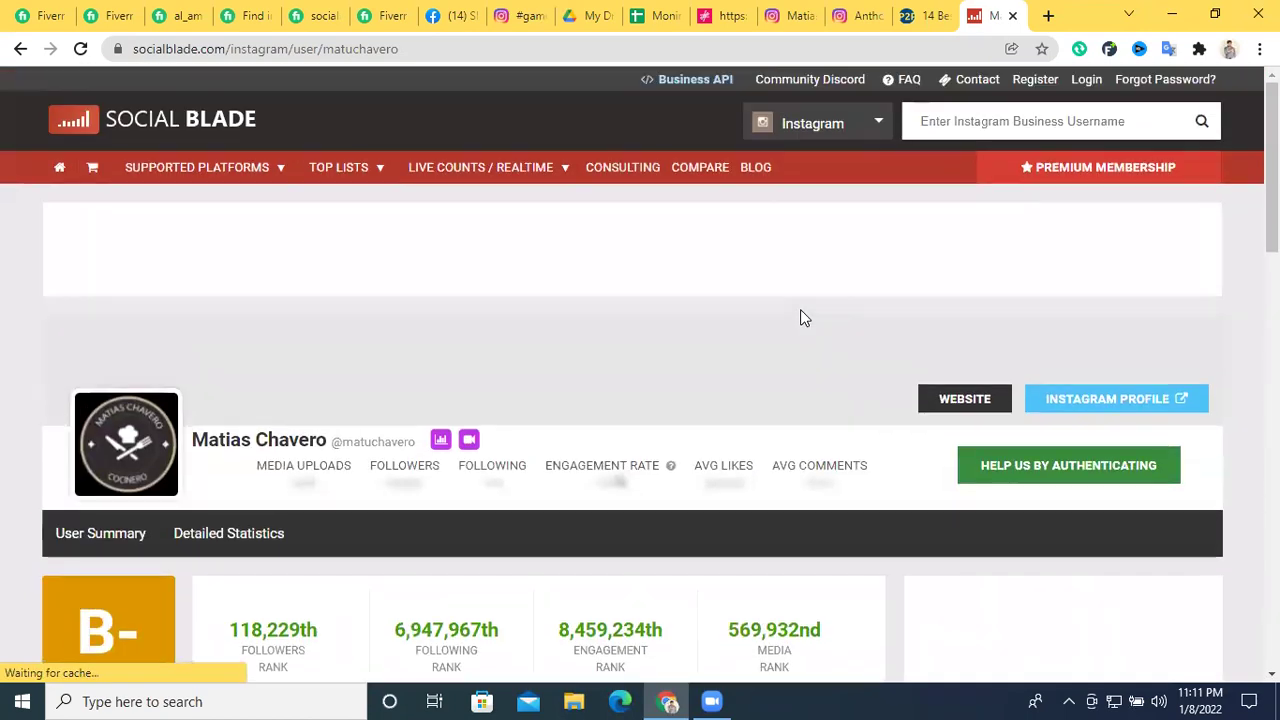
click(80, 49)
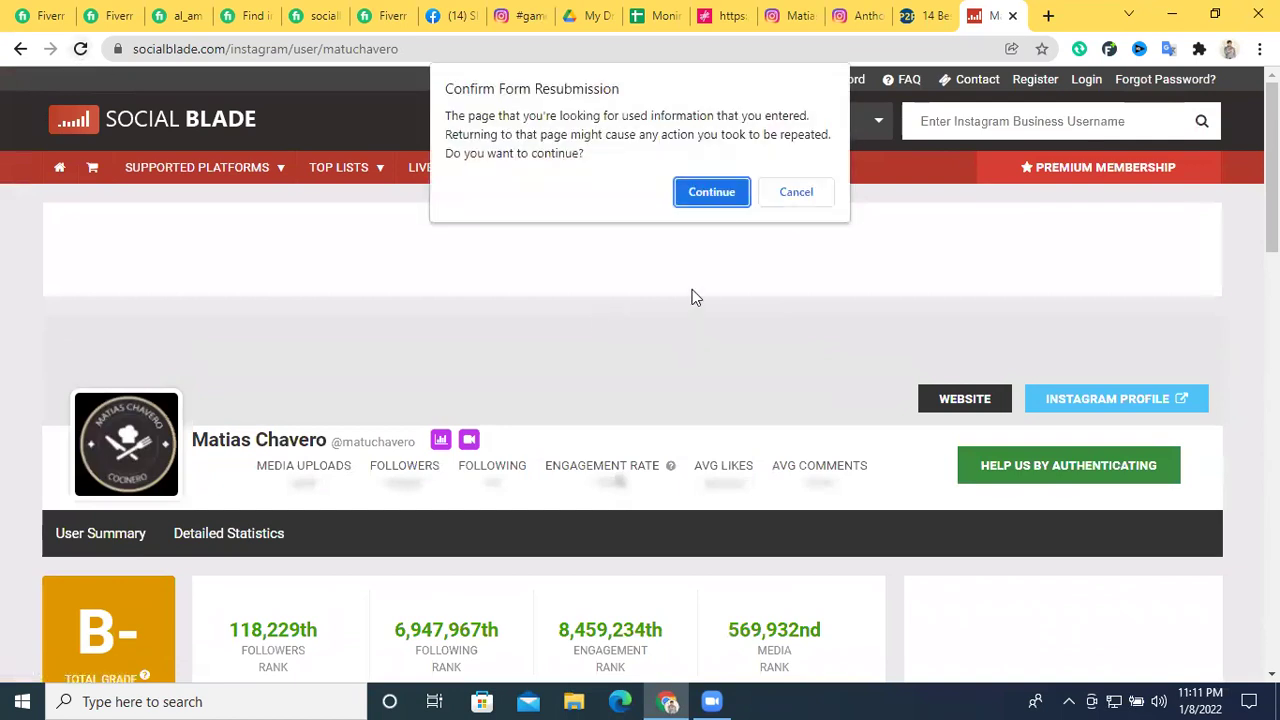
click(696, 198)
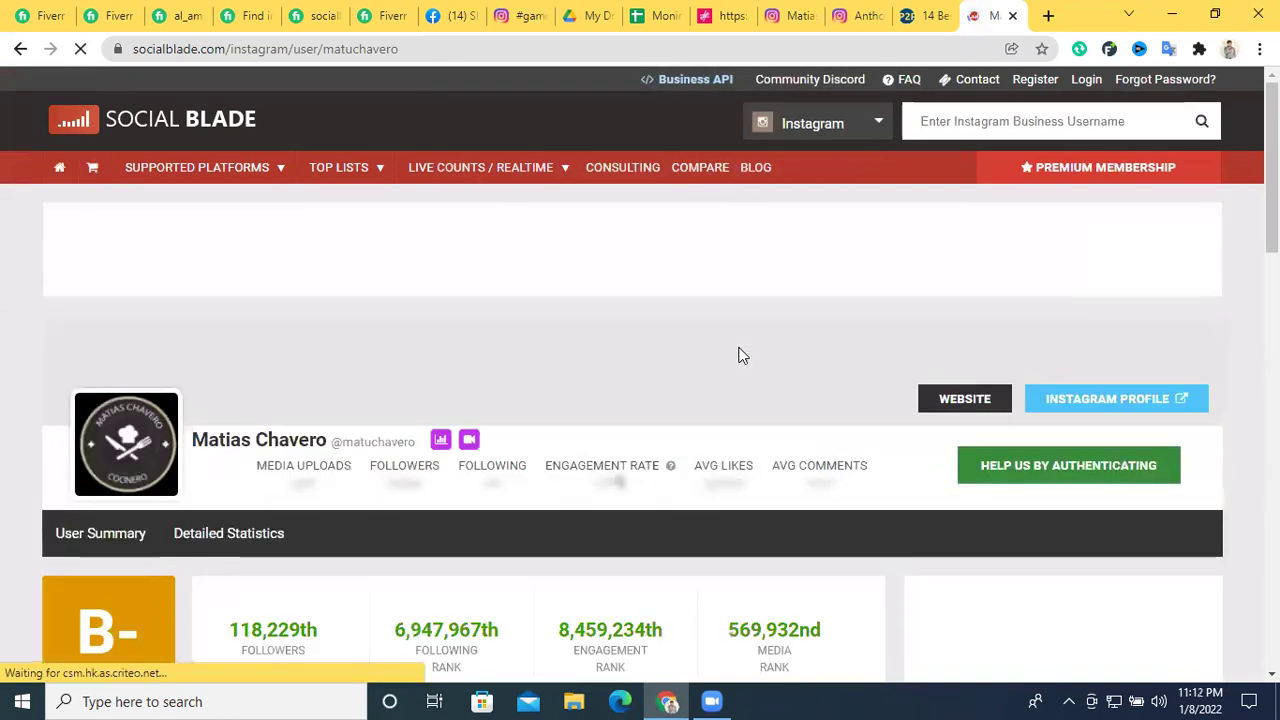
scroll(742, 356, down, 3)
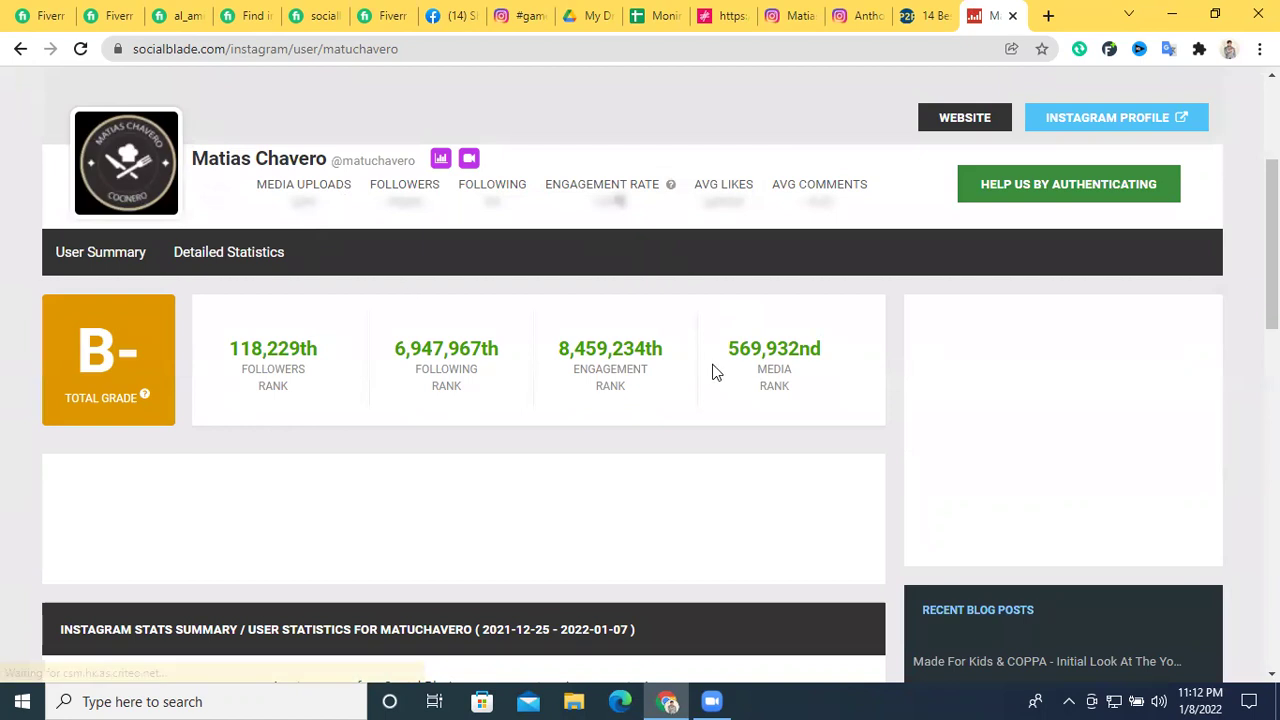
scroll(740, 370, up, 3)
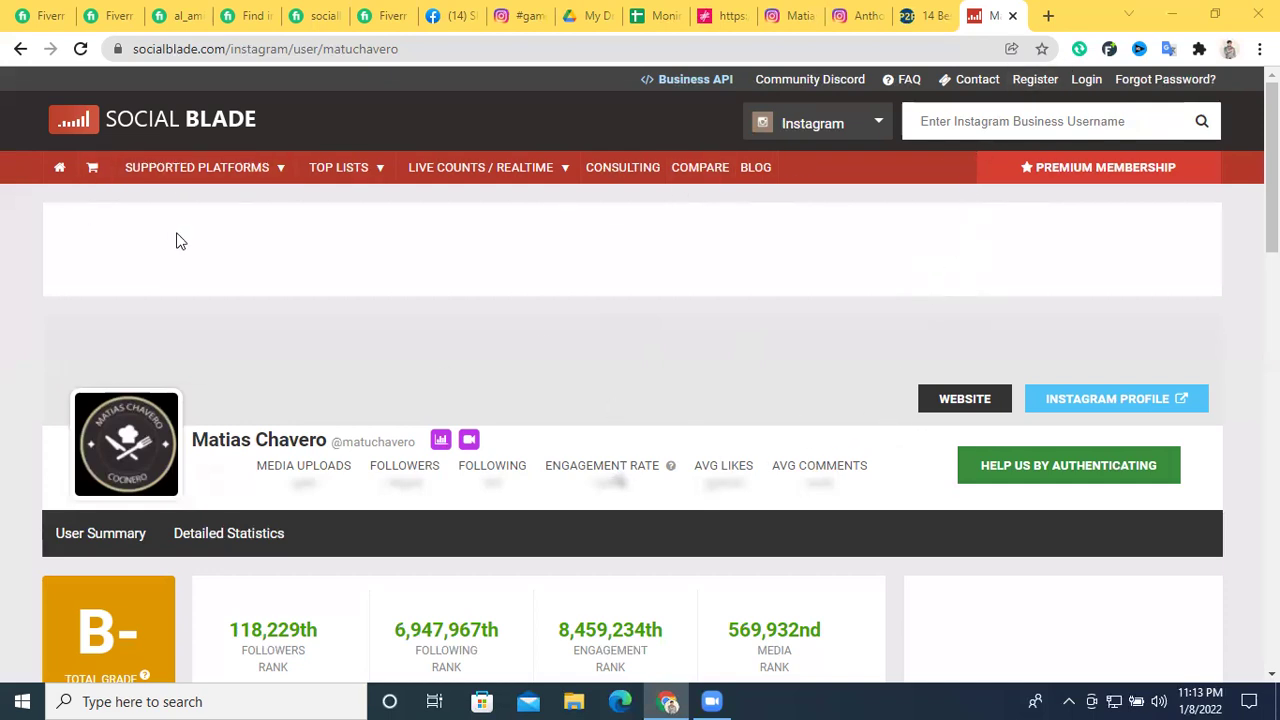
scroll(766, 371, down, 3)
scroll(474, 379, down, 2)
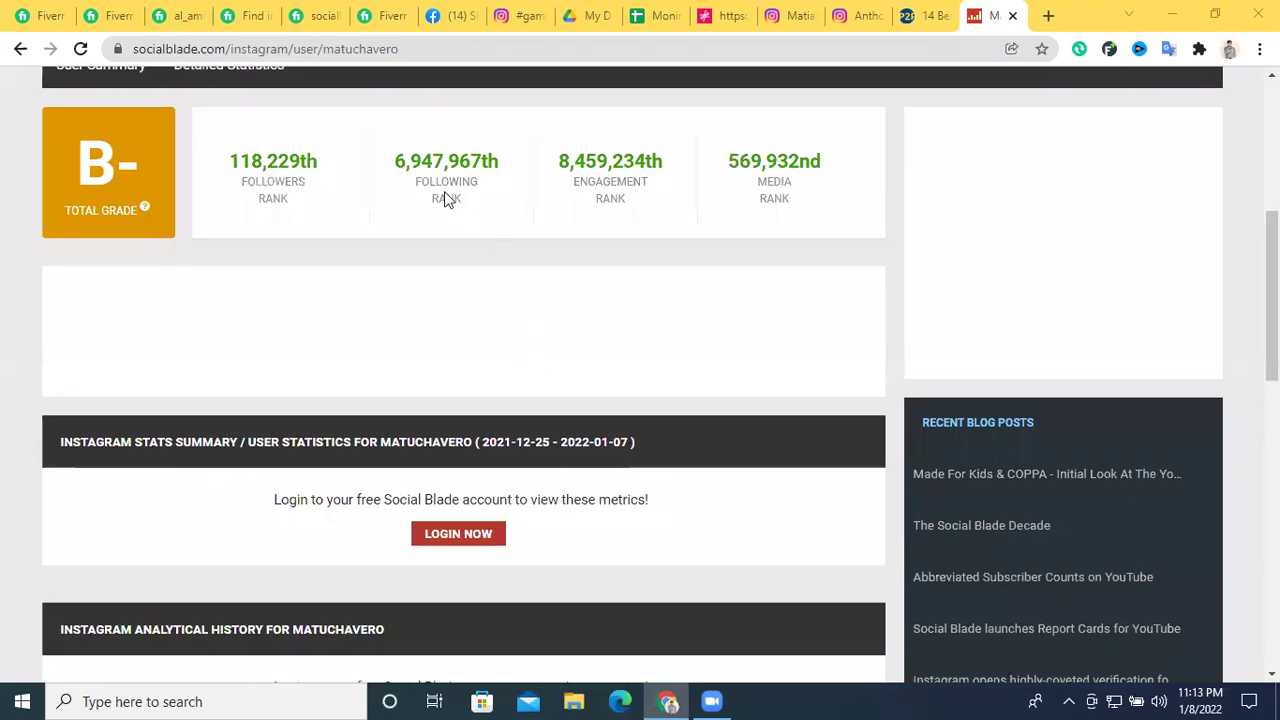
scroll(437, 197, up, 1)
scroll(785, 291, up, 4)
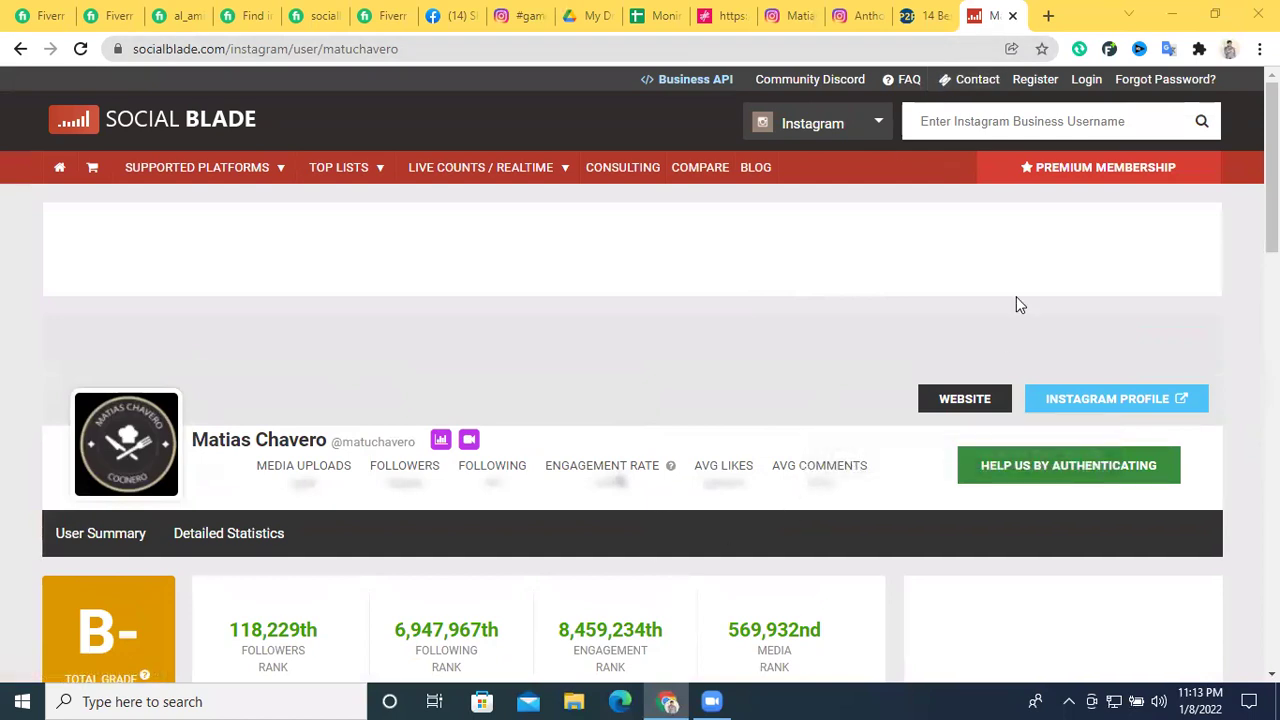
Open Social Blade's Register page, open Gmail in a new tab, and copy the account e-mail
click(1050, 82)
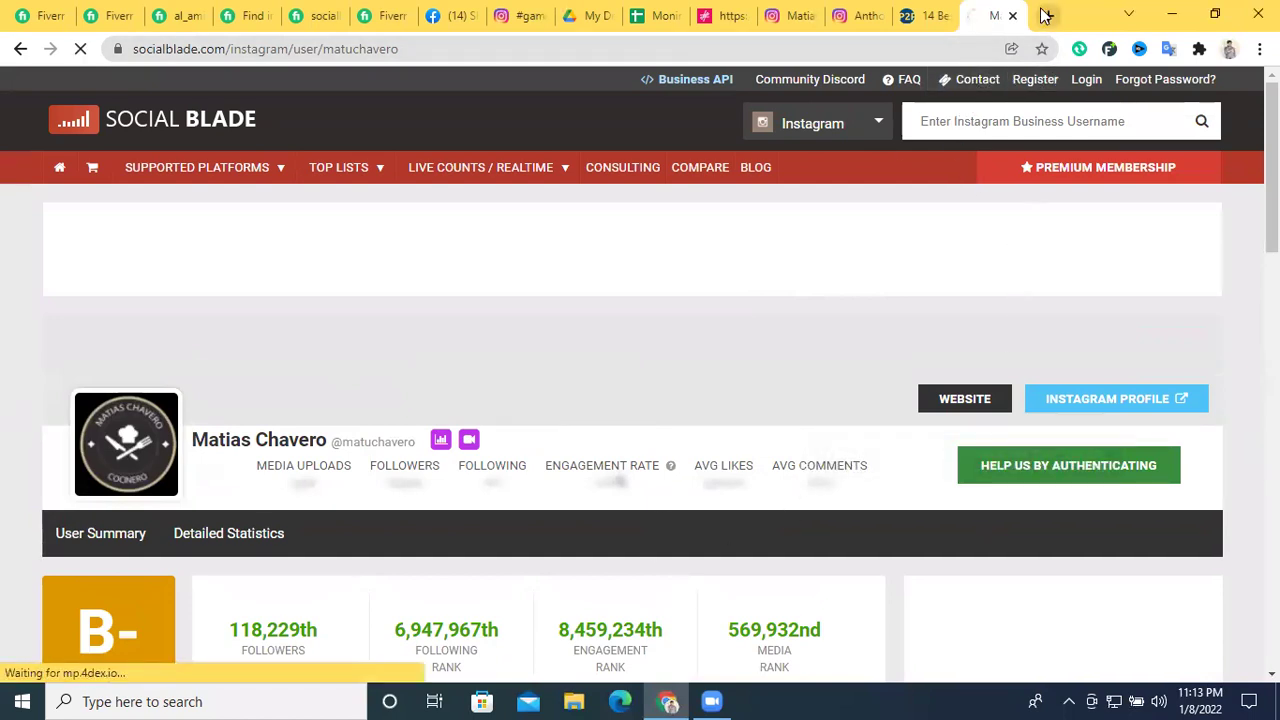
click(1048, 16)
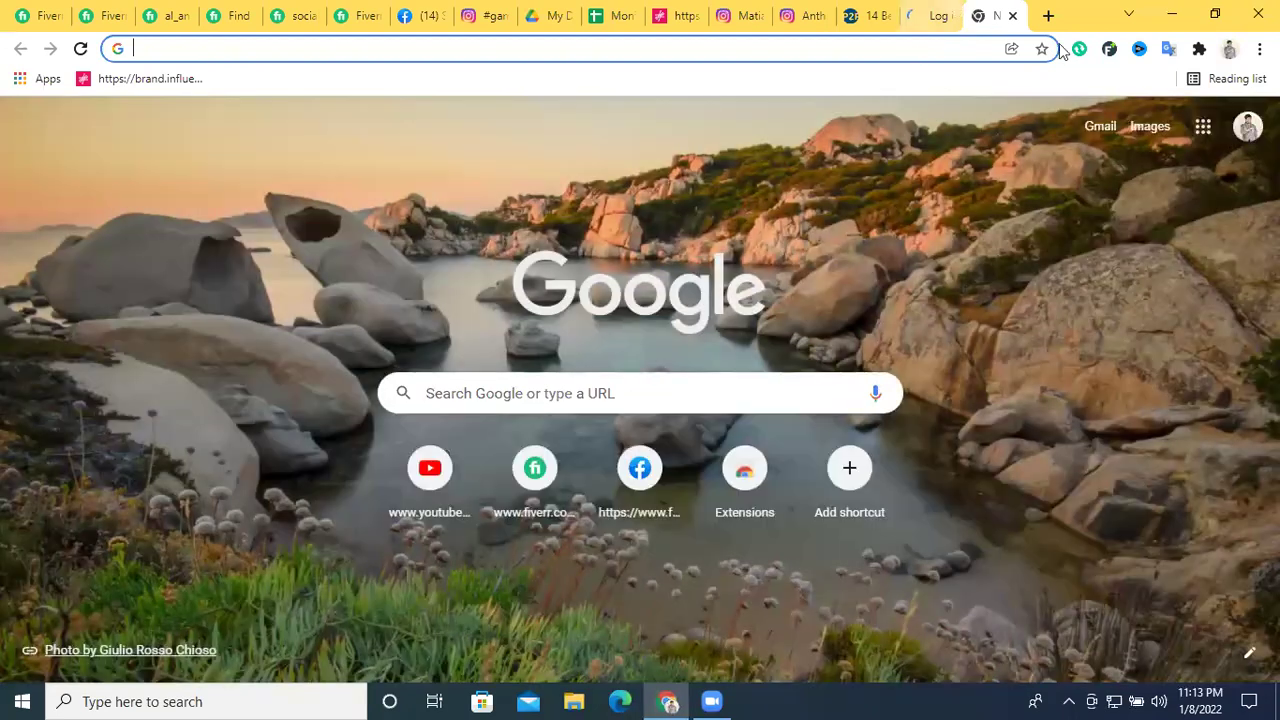
click(935, 16)
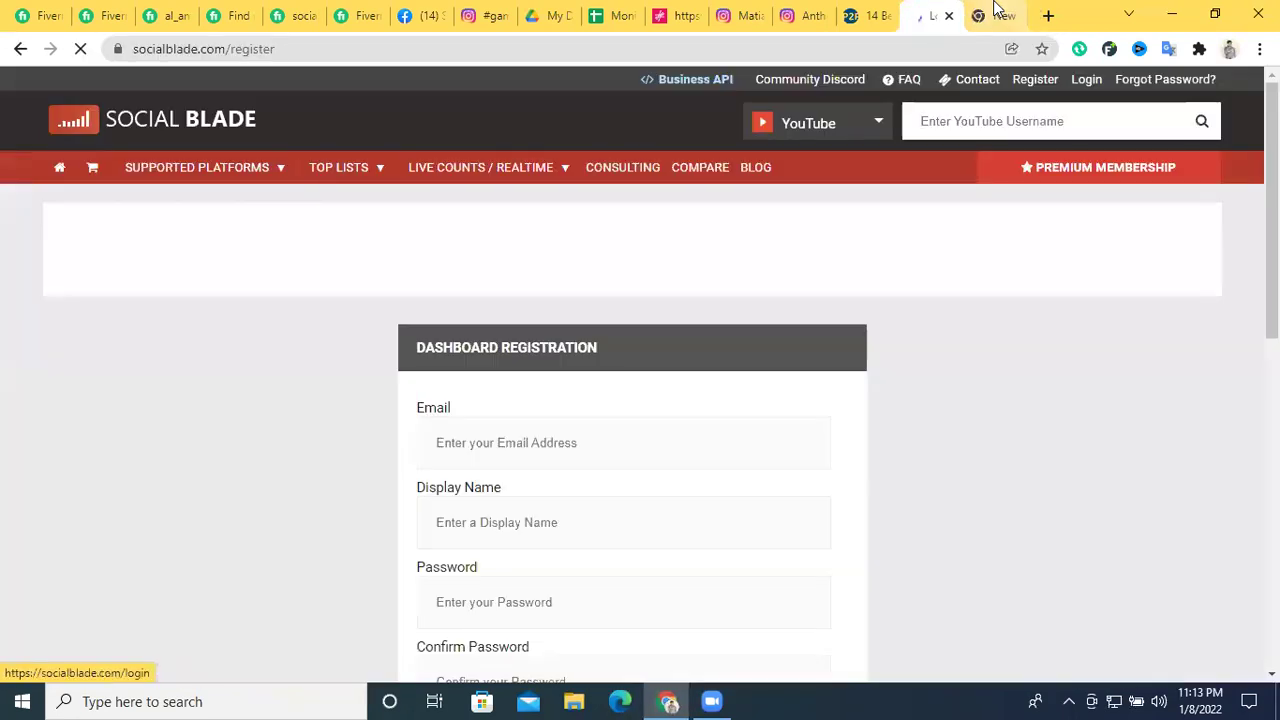
click(995, 15)
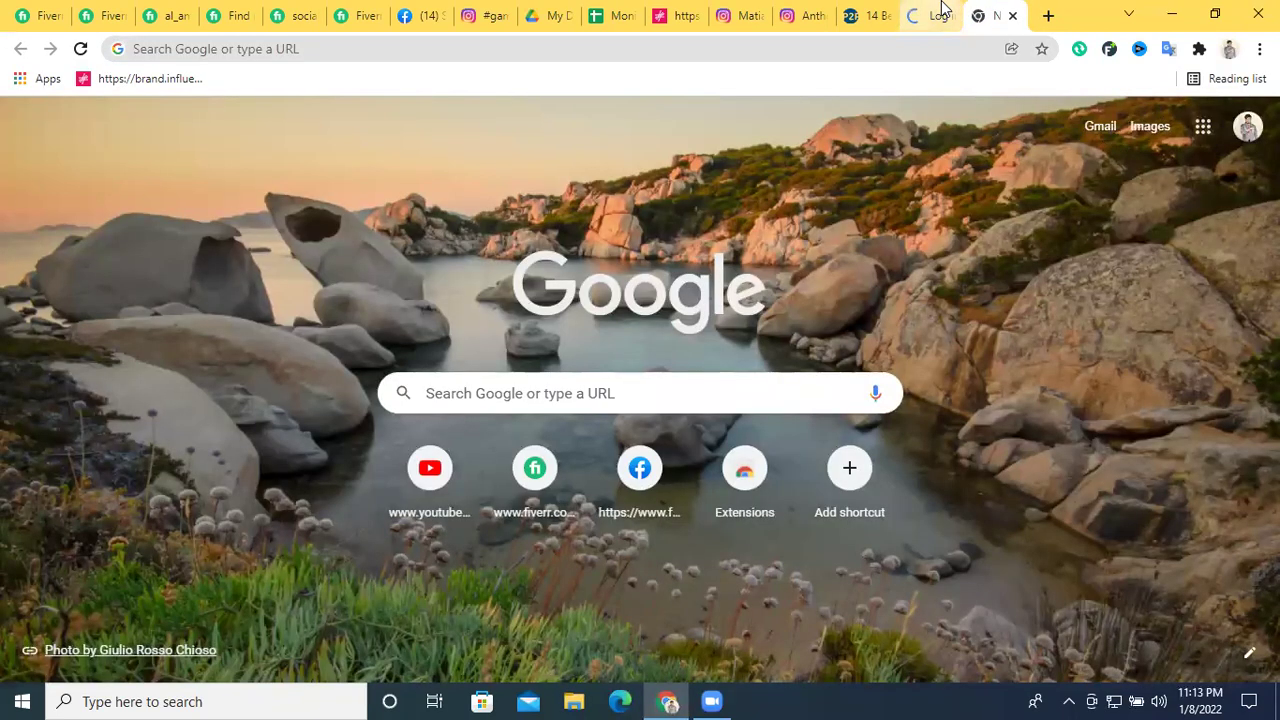
click(940, 14)
scroll(543, 443, down, 2)
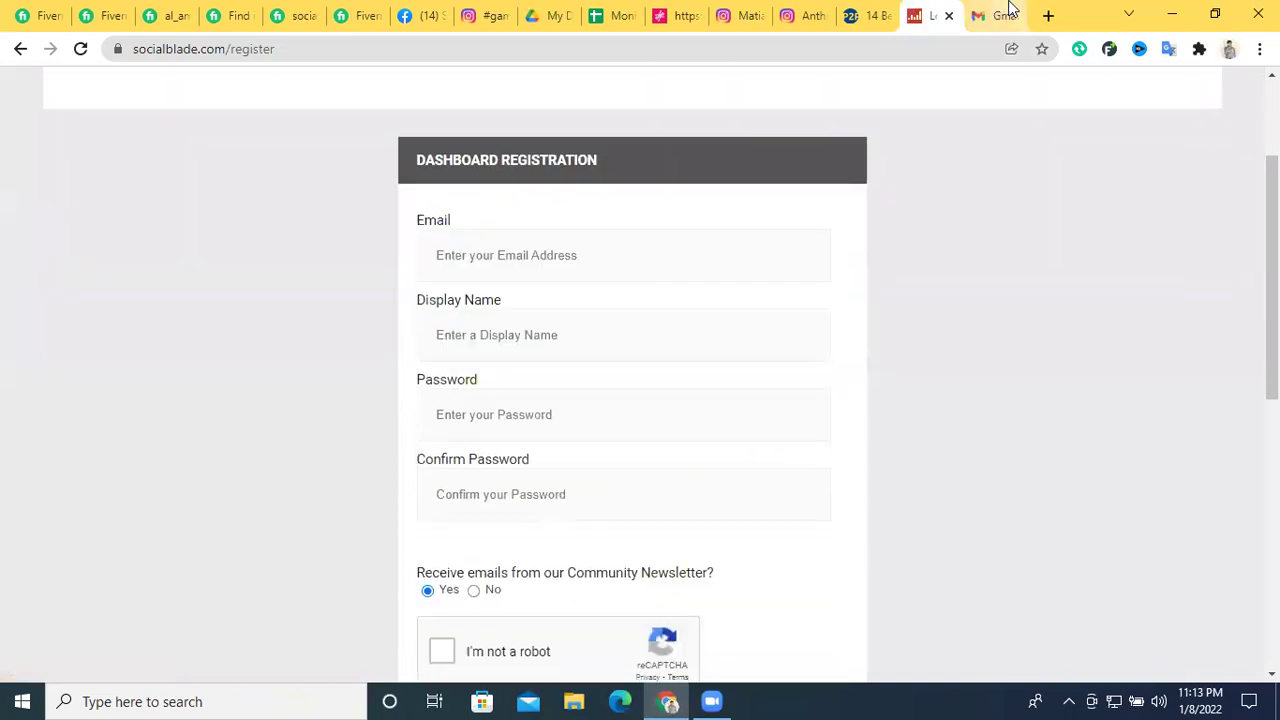
click(995, 15)
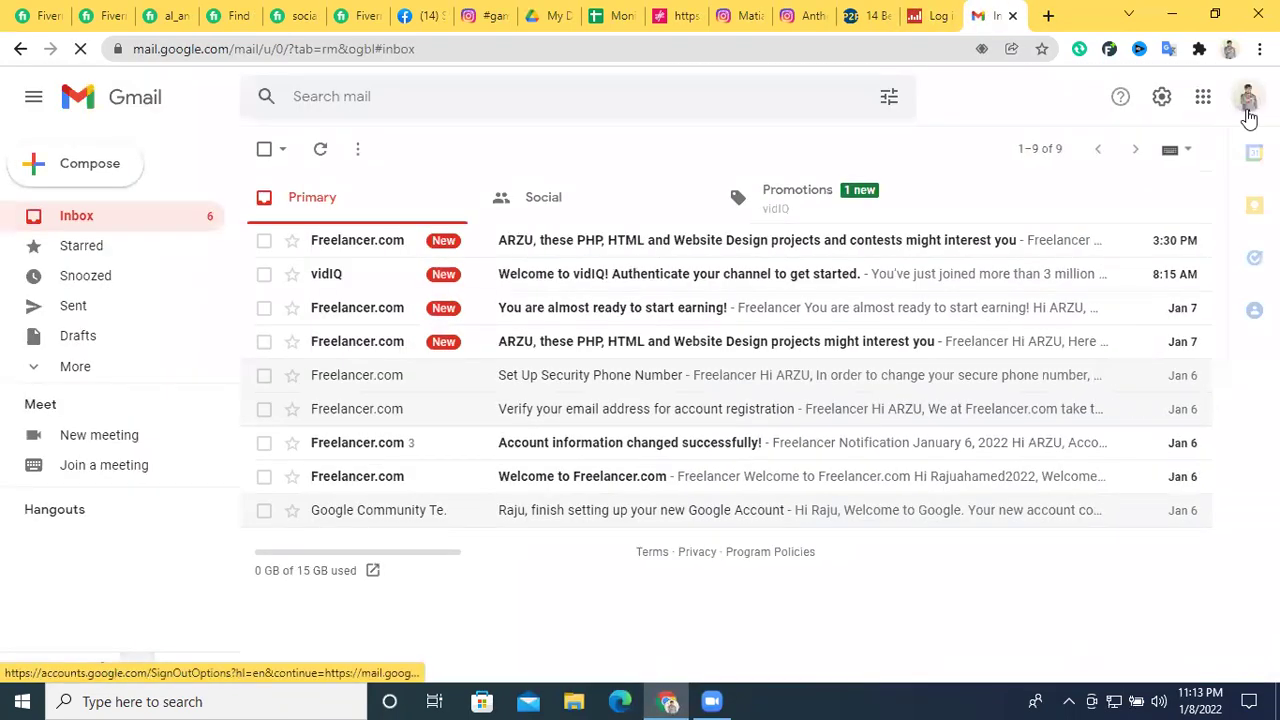
click(1247, 98)
triple_click(1105, 263)
key(Escape)
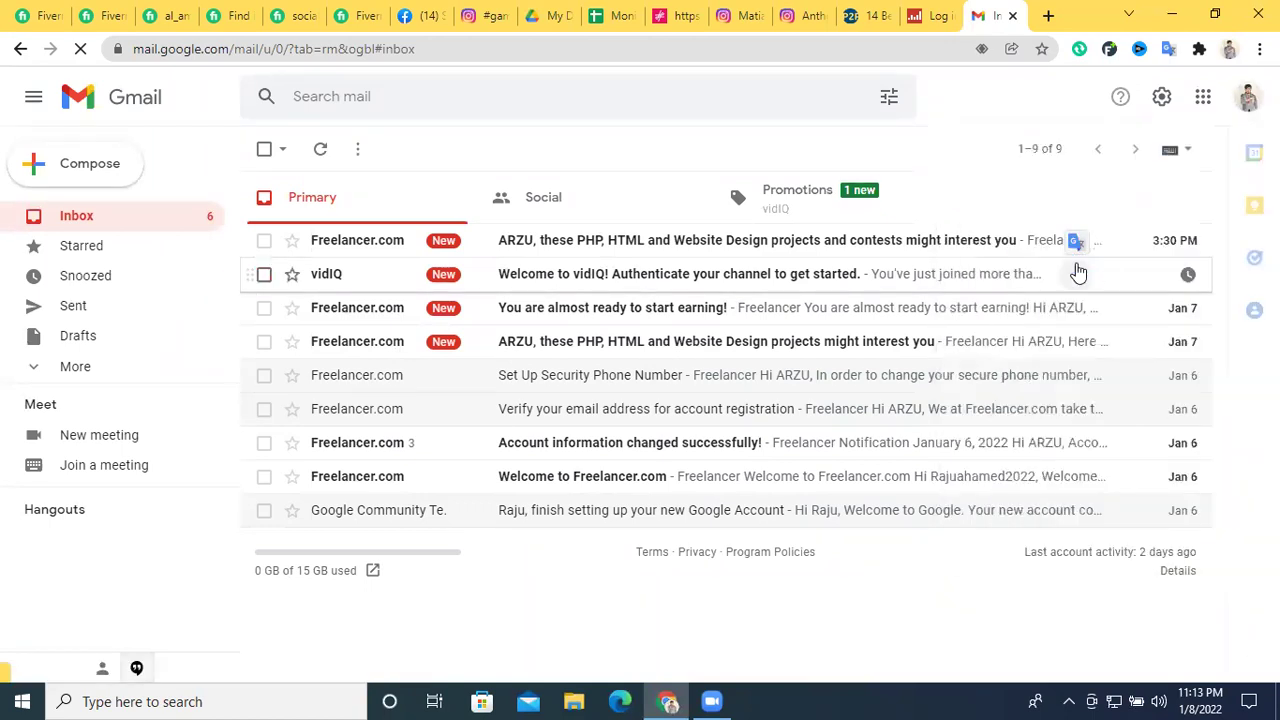
Paste the e-mail into the registration Email field, then copy the address again from Gmail
click(932, 15)
click(523, 258)
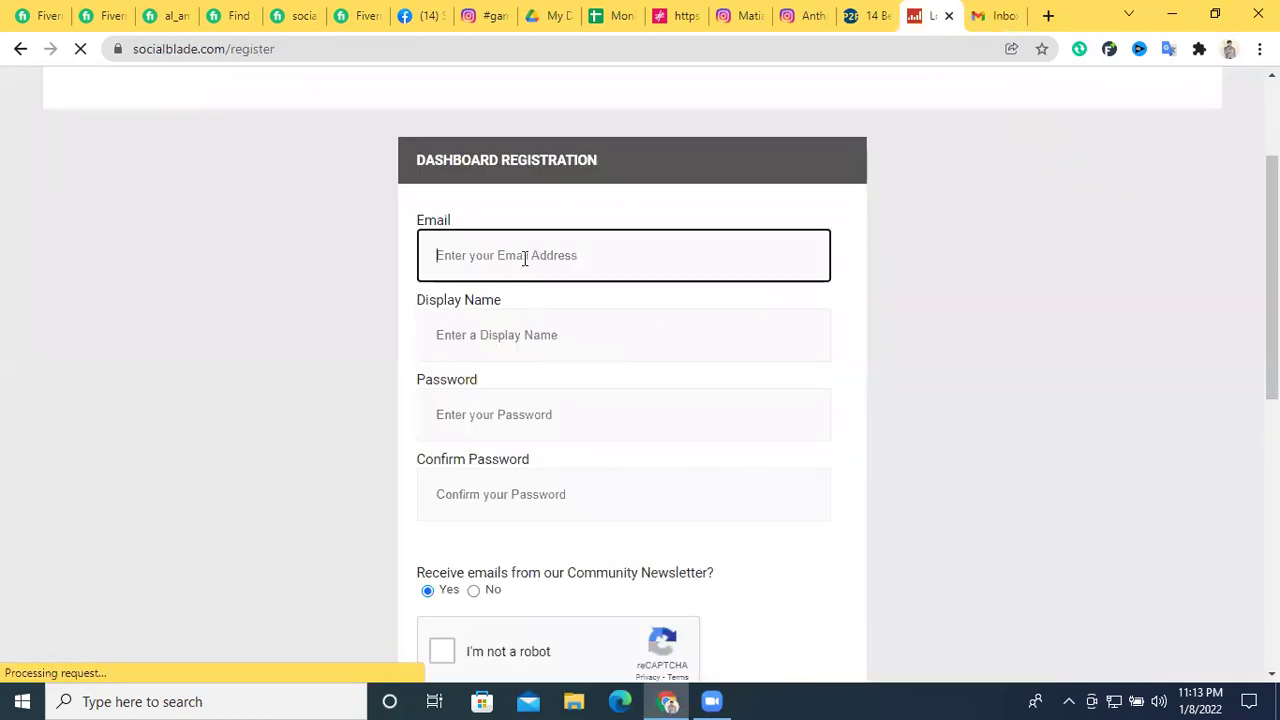
click(536, 336)
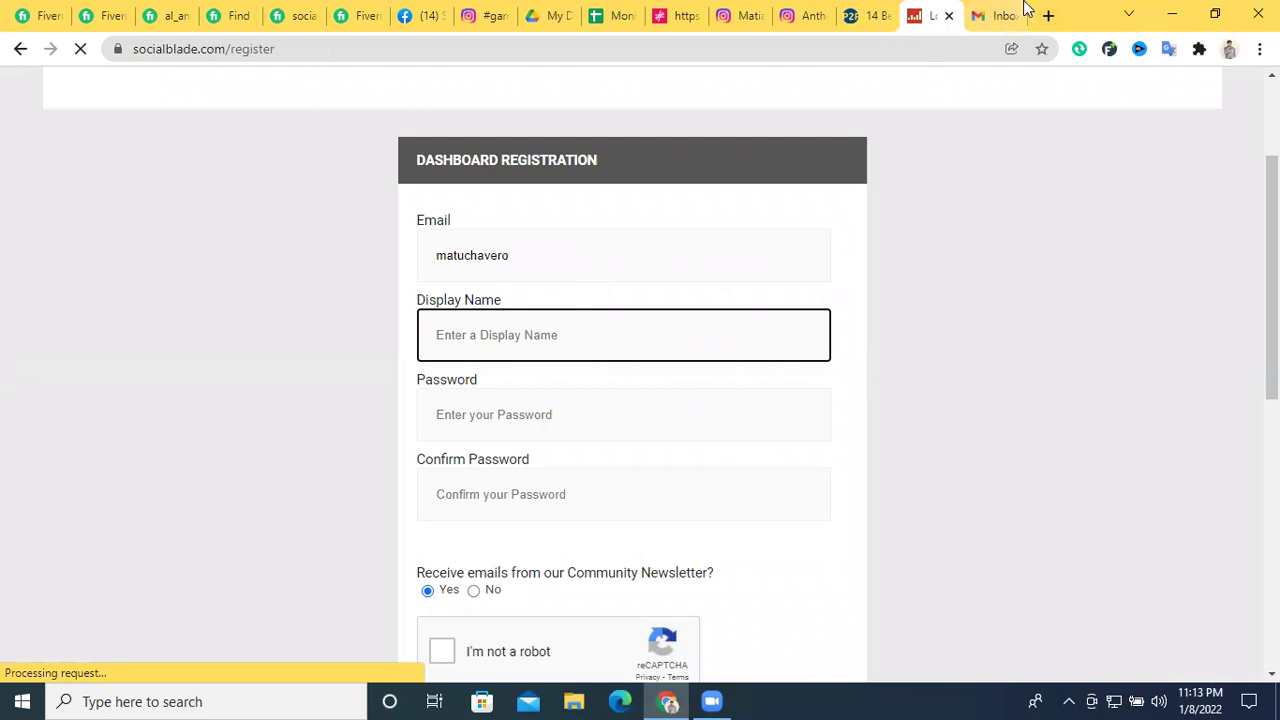
click(993, 15)
click(1247, 96)
triple_click(1105, 263)
right_click(1125, 265)
click(1125, 268)
click(1128, 264)
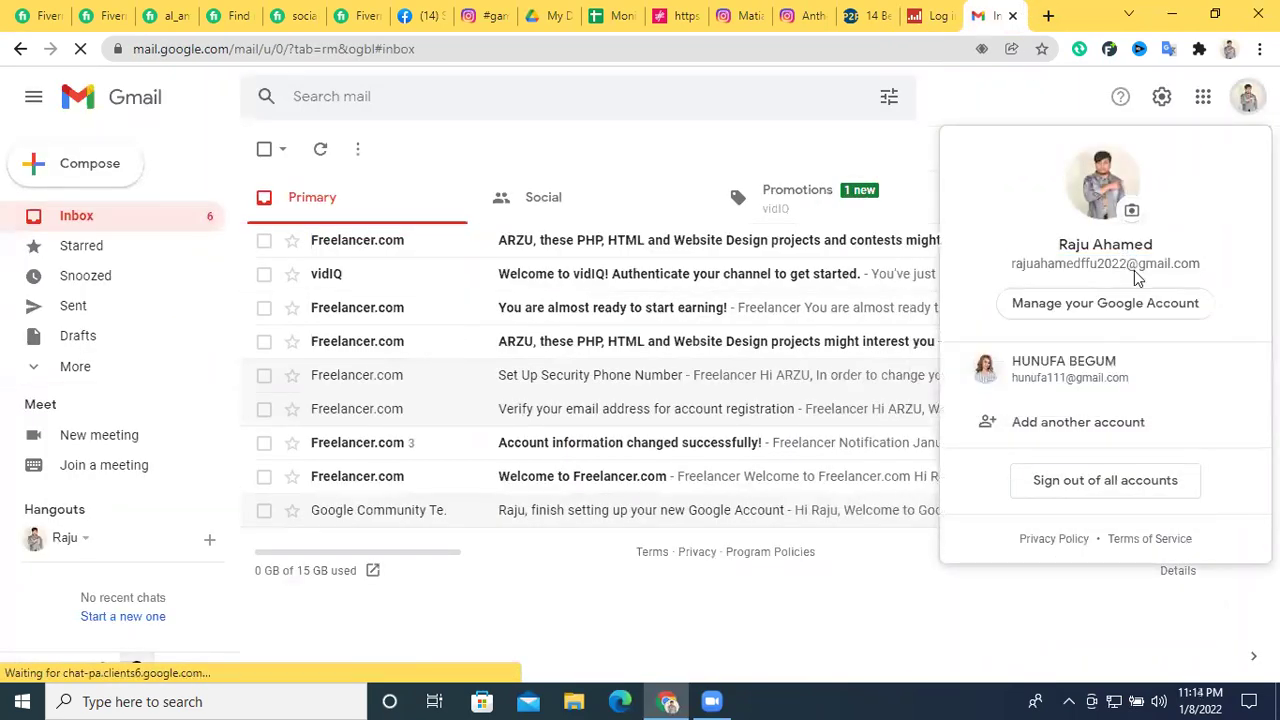
Reopen Gmail in a fresh tab, recopy the account e-mail, and return to the form's Email field
key(alt+Home)
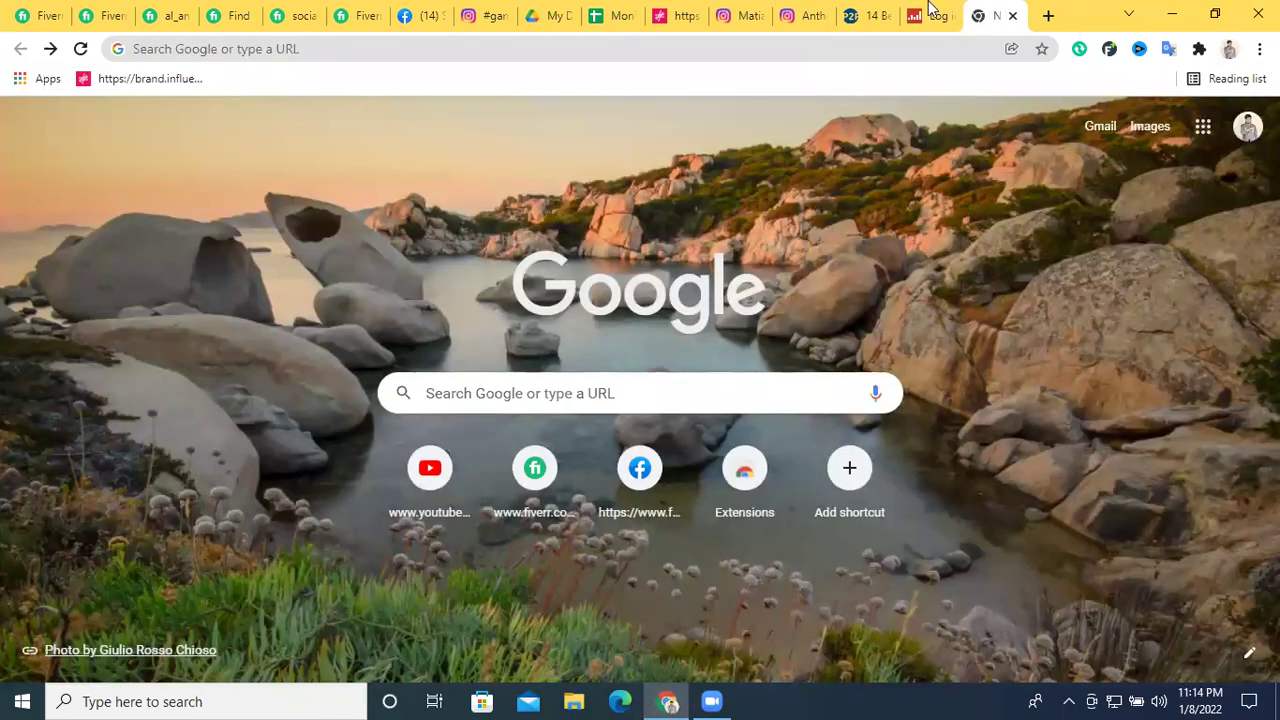
click(934, 16)
click(1024, 12)
click(1097, 130)
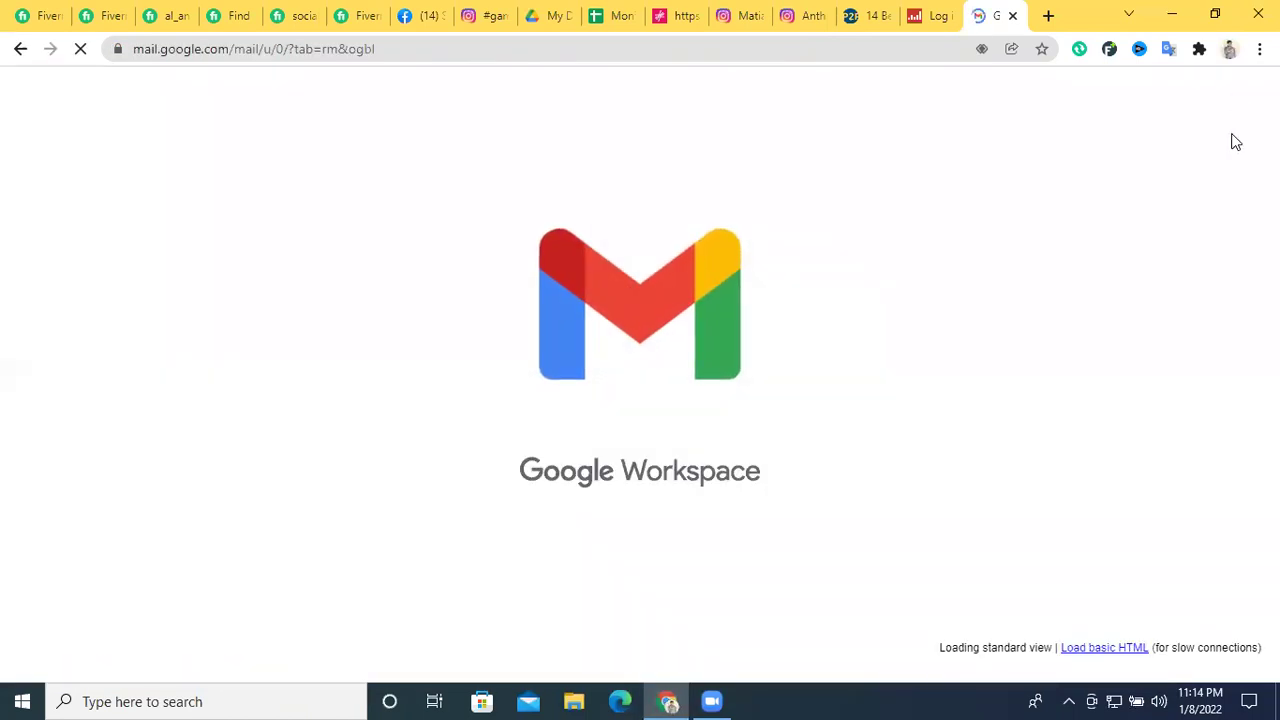
click(1248, 97)
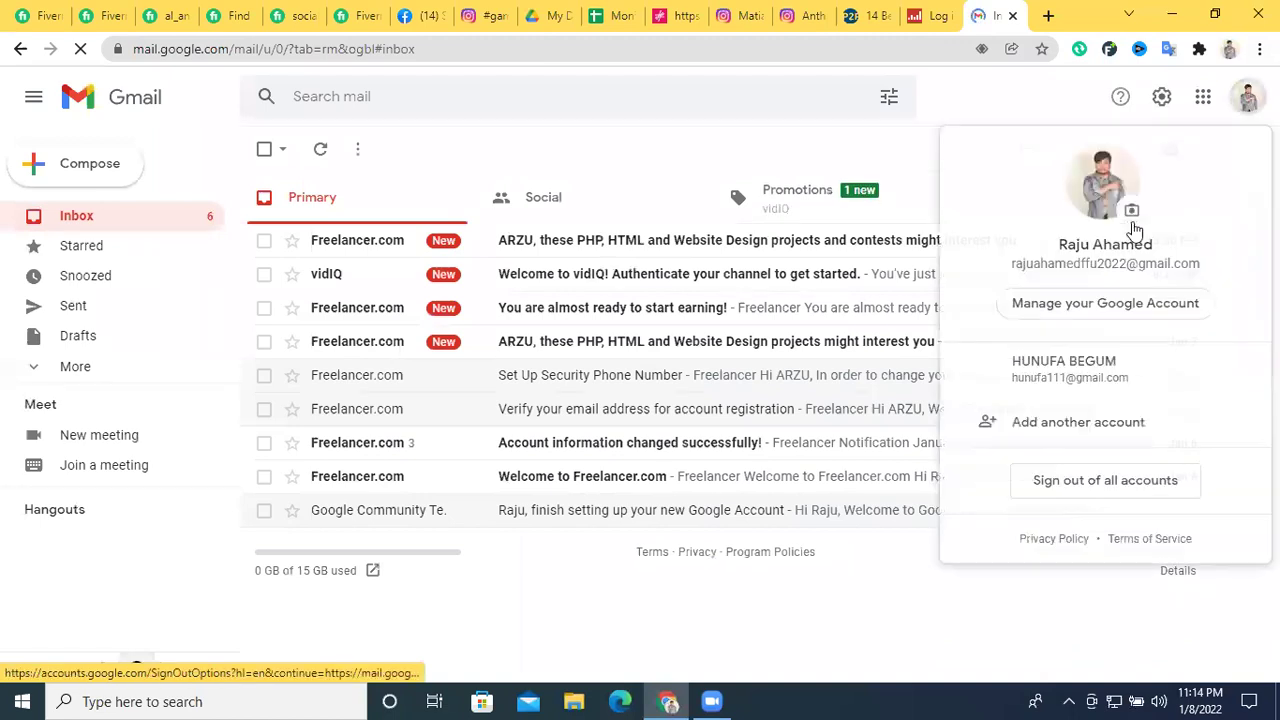
triple_click(1104, 265)
key(Escape)
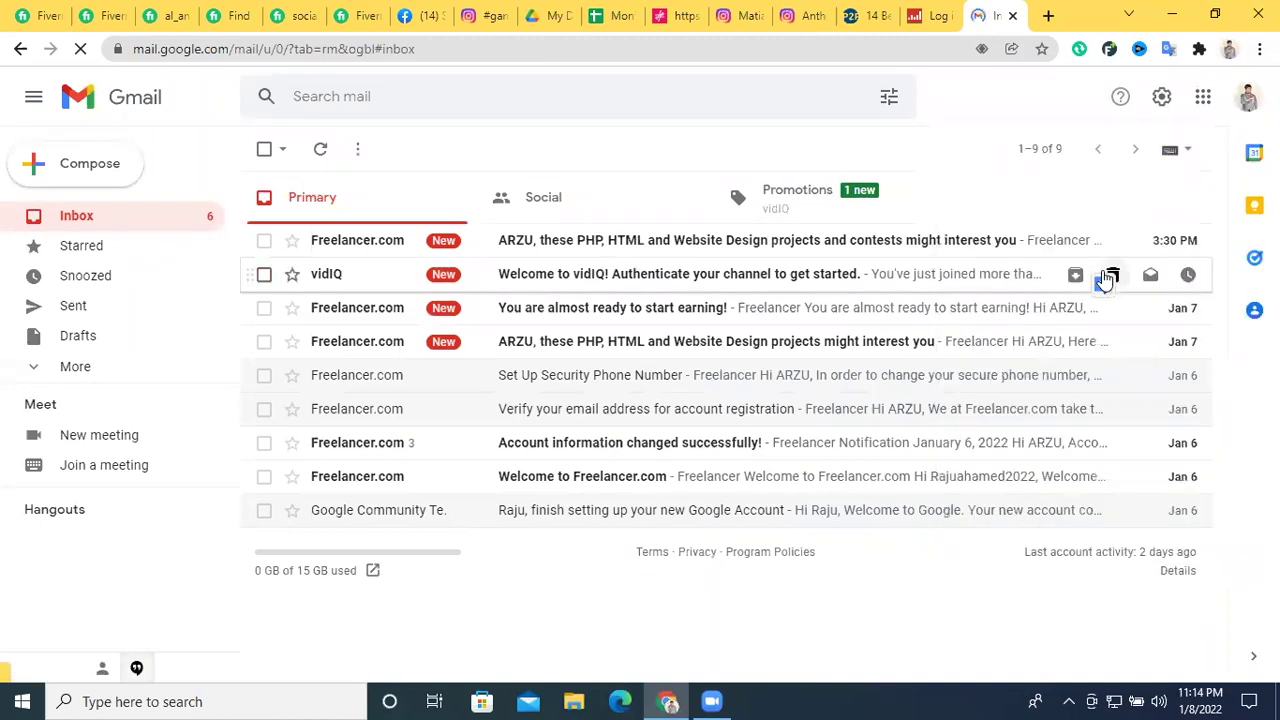
click(1248, 97)
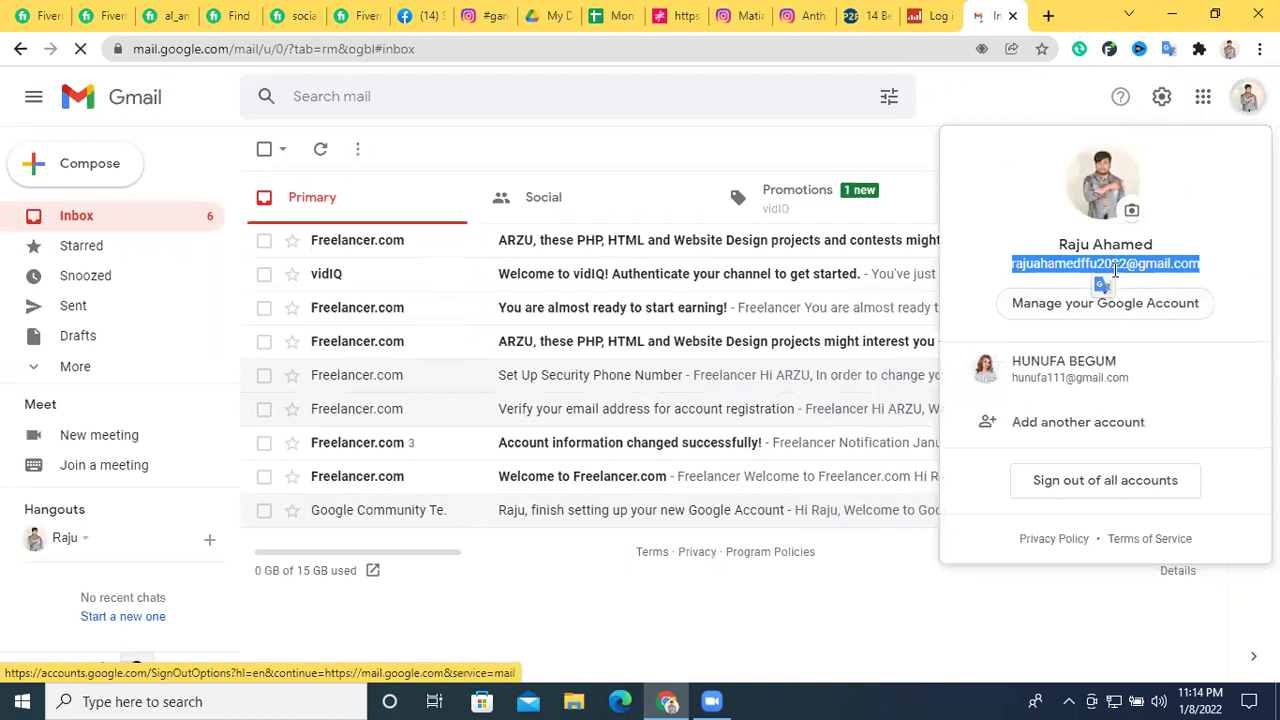
right_click(1134, 268)
click(1137, 277)
right_click(1142, 268)
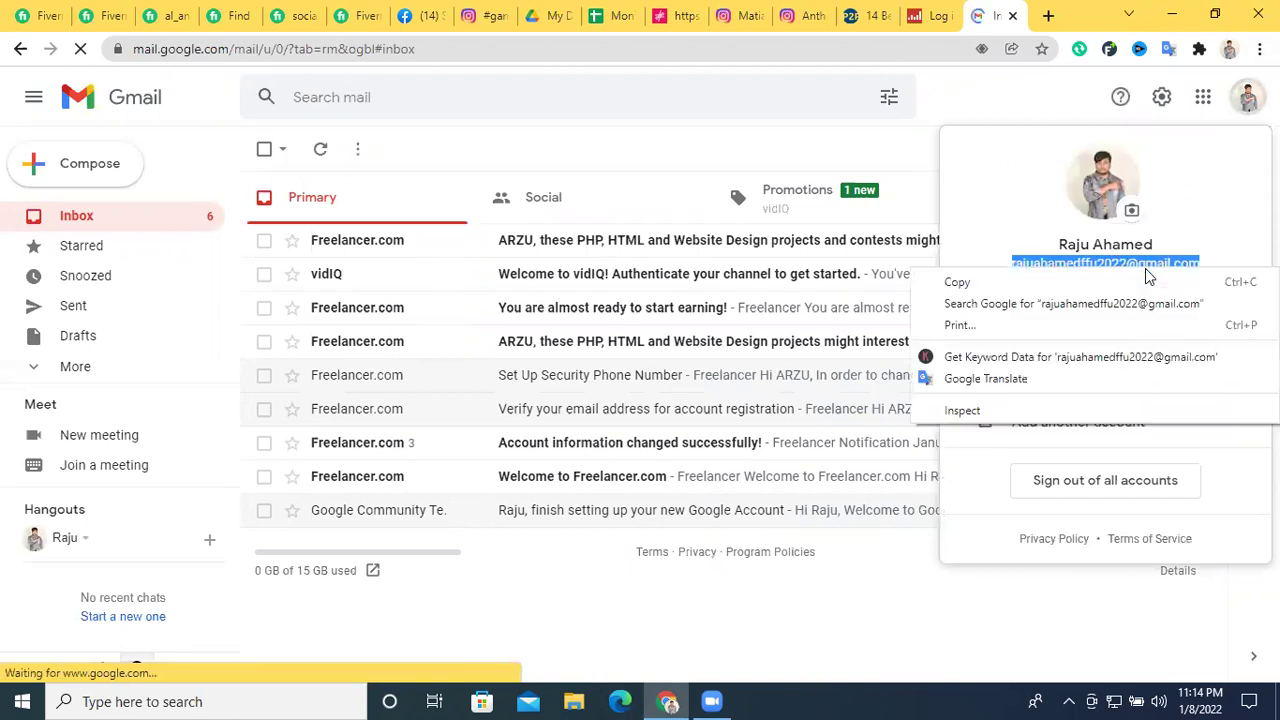
click(1141, 265)
click(922, 15)
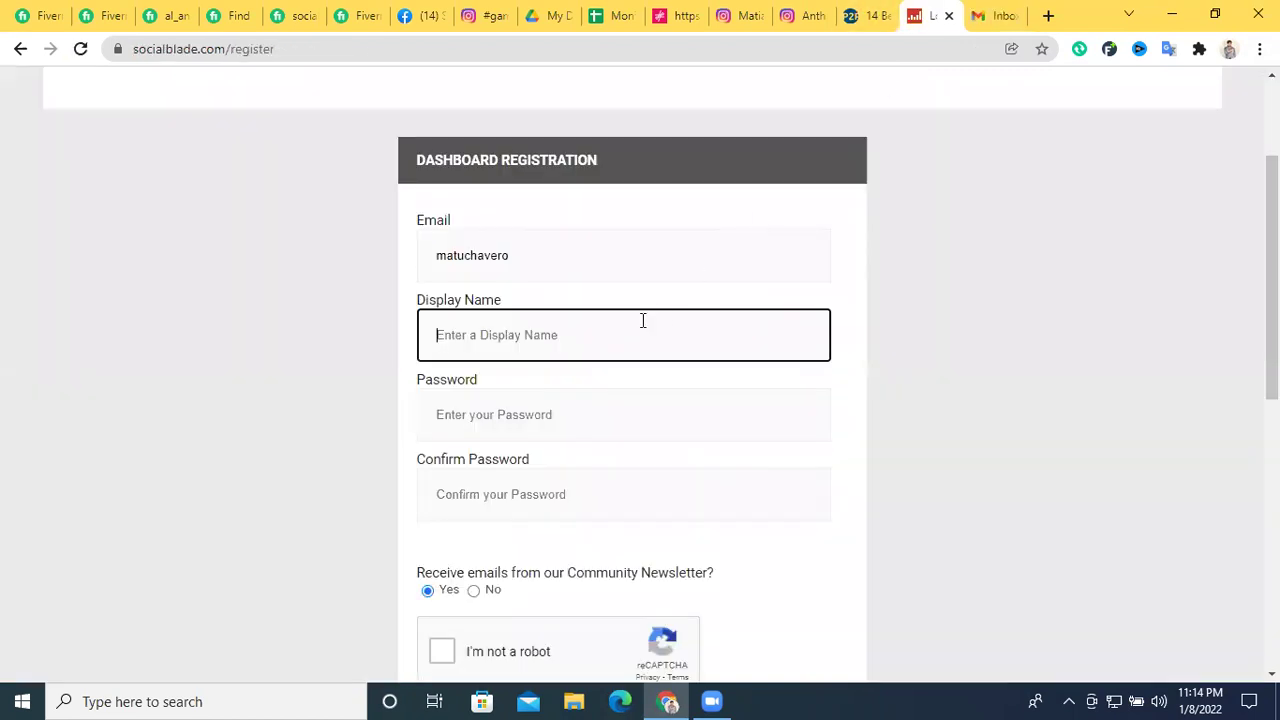
click(588, 243)
Replace the Email field with the account e-mail and enter the display name
key(ctrl+a)
key(ctrl+v)
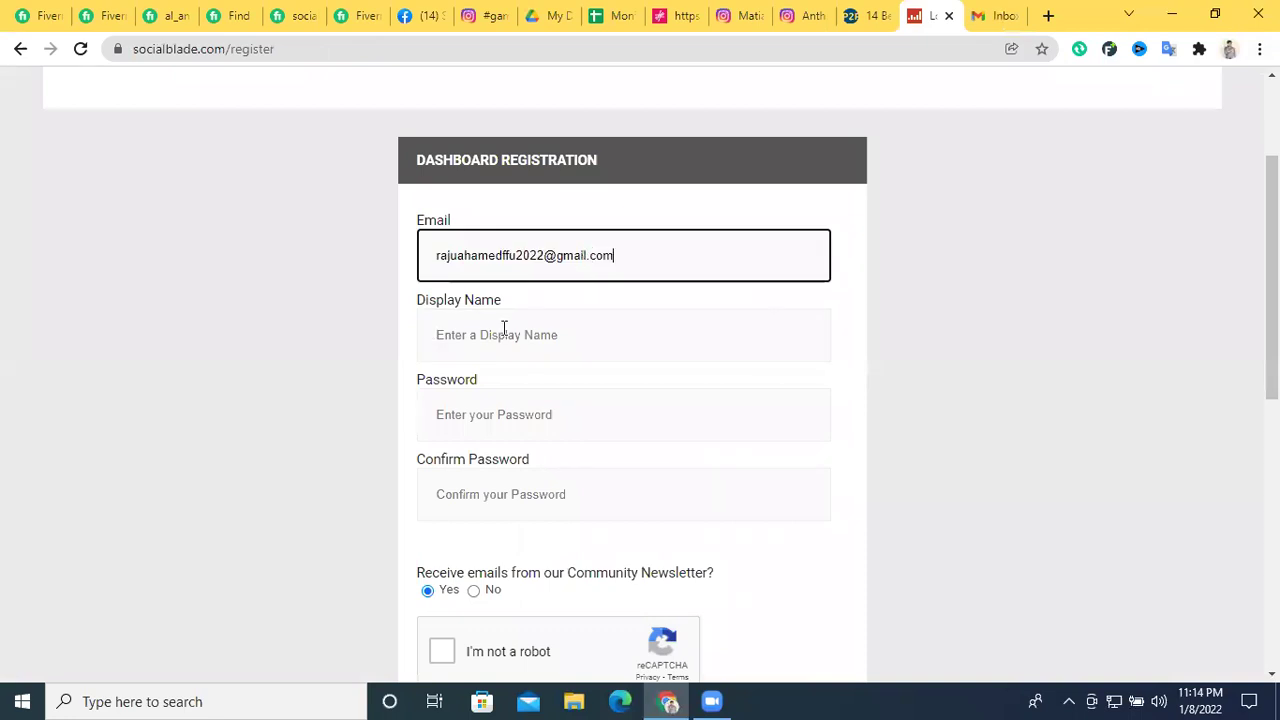
click(502, 334)
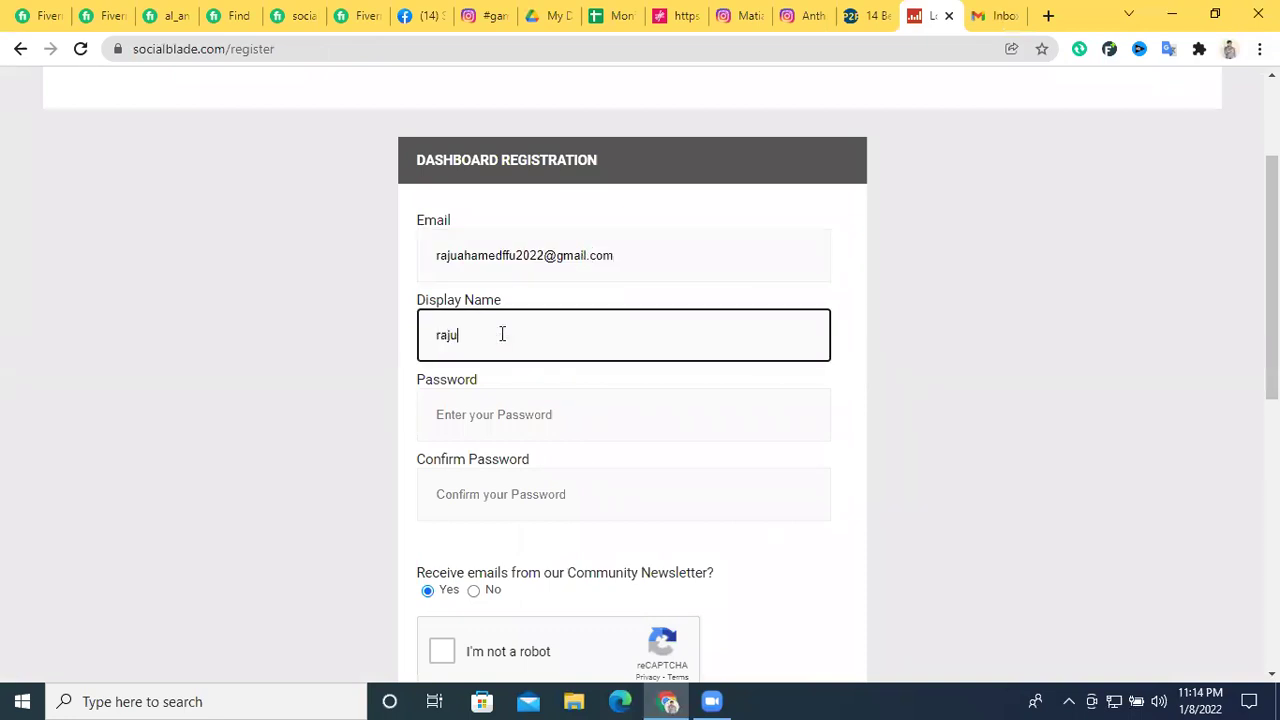
Enter and confirm the password, then tick the reCAPTCHA checkbox
click(490, 411)
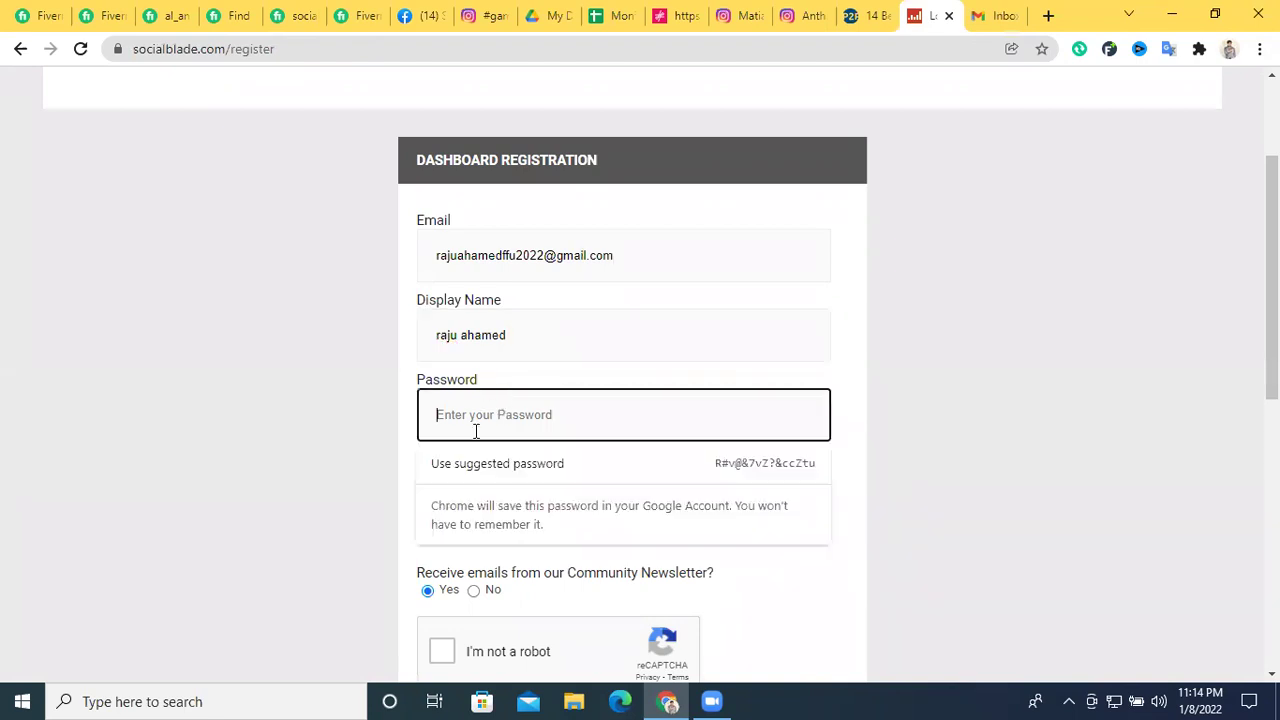
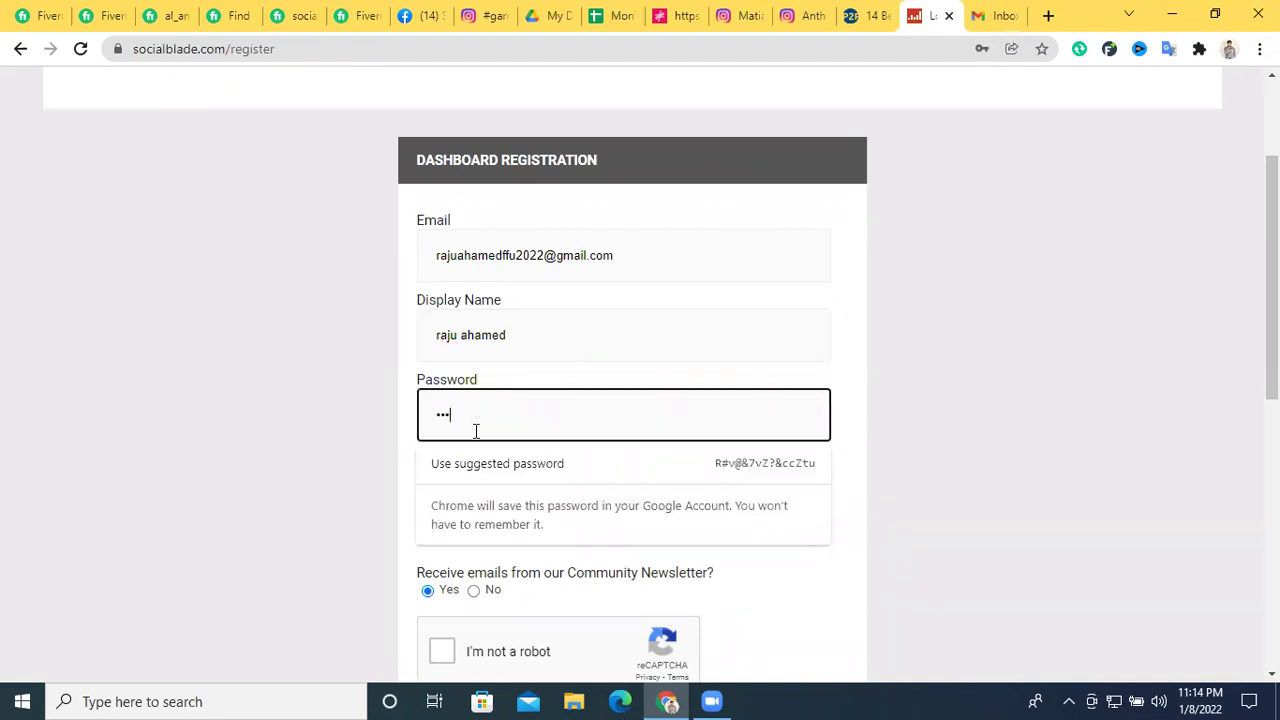
click(464, 497)
text(r)
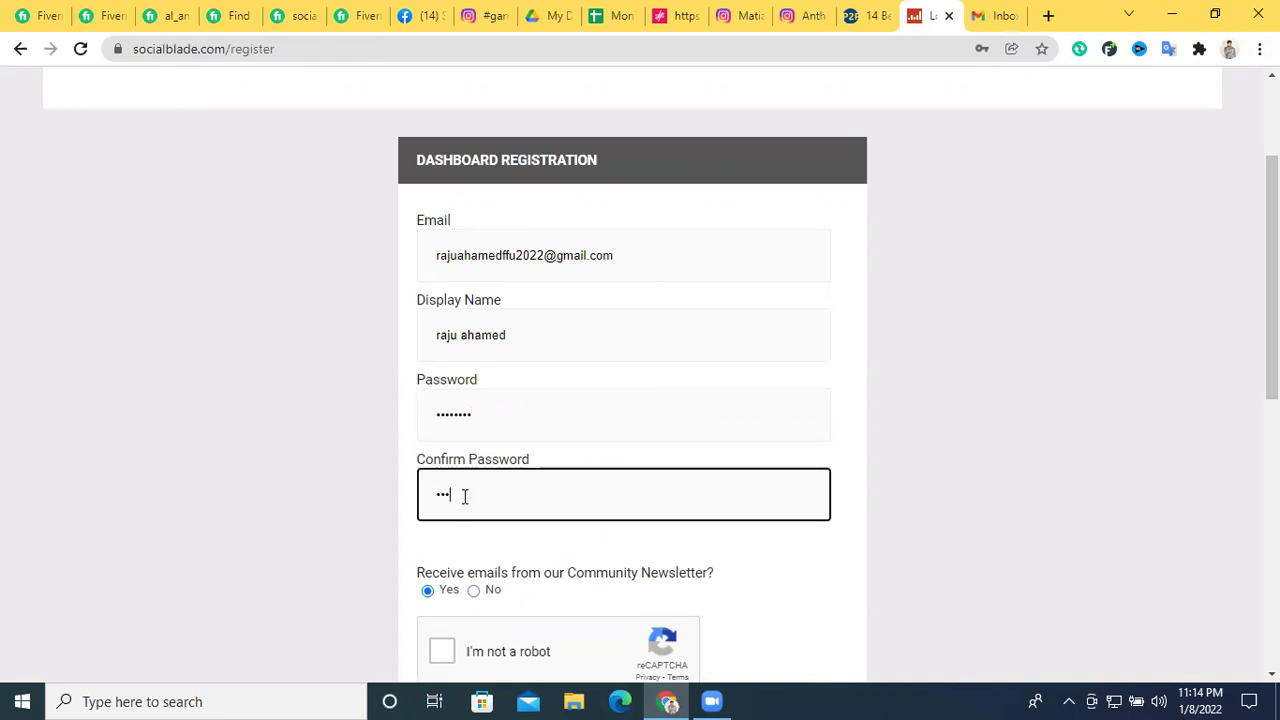
scroll(617, 434, down, 2)
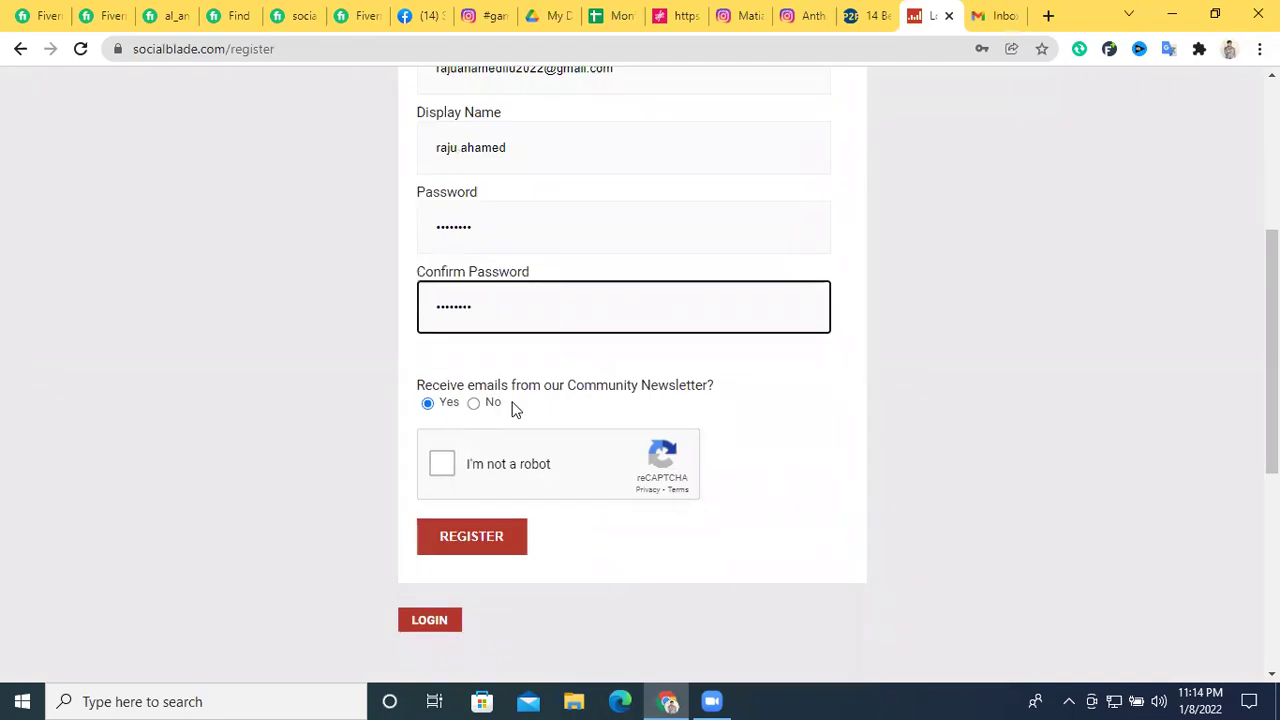
click(677, 463)
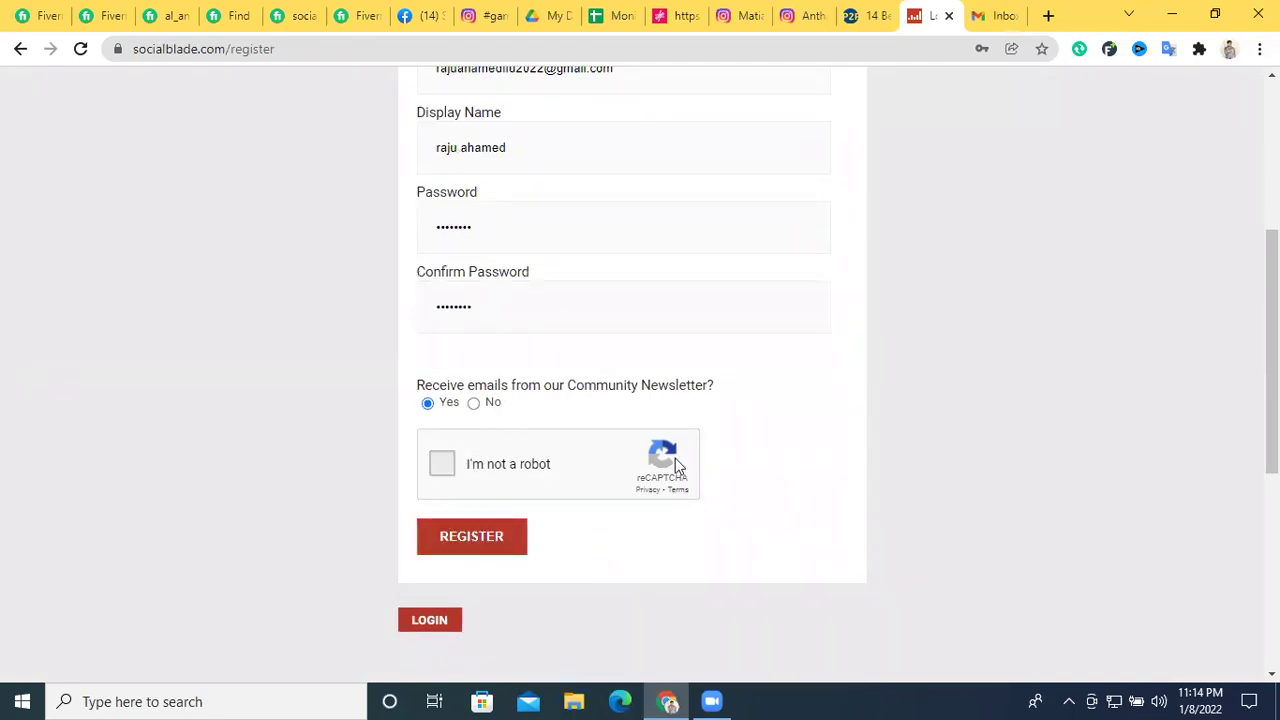
click(466, 551)
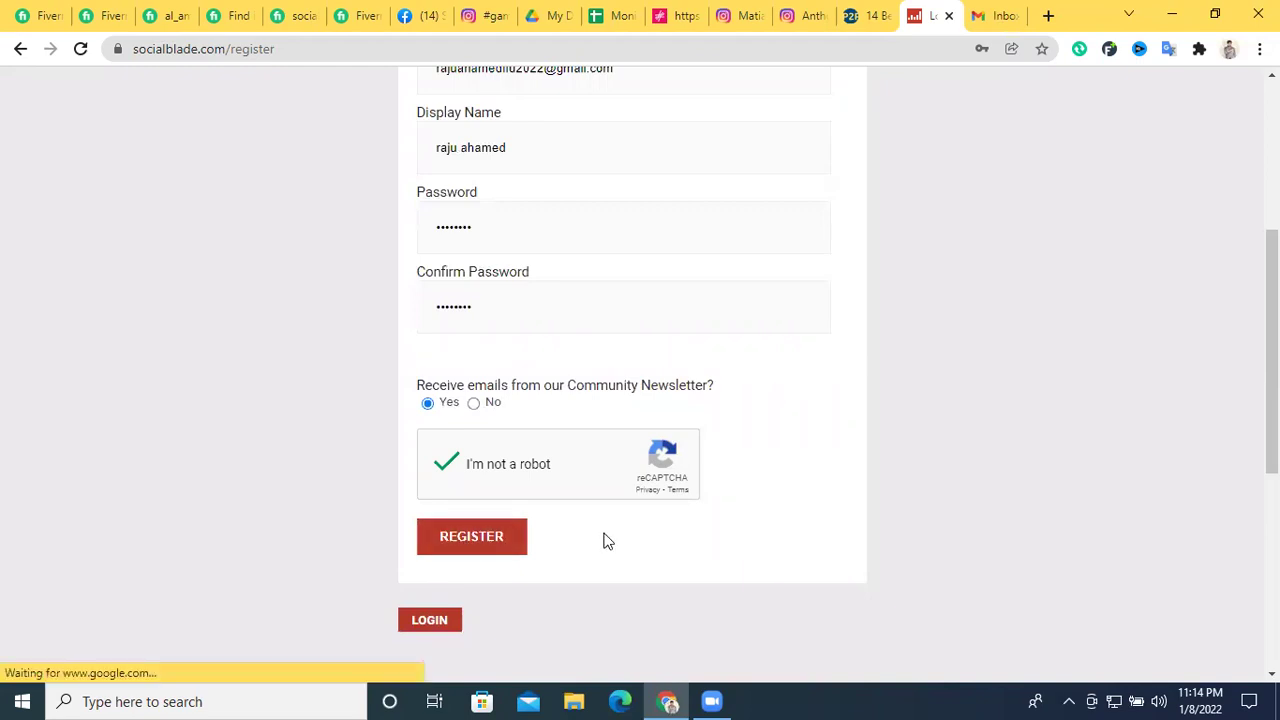
scroll(808, 497, up, 1)
scroll(566, 512, down, 2)
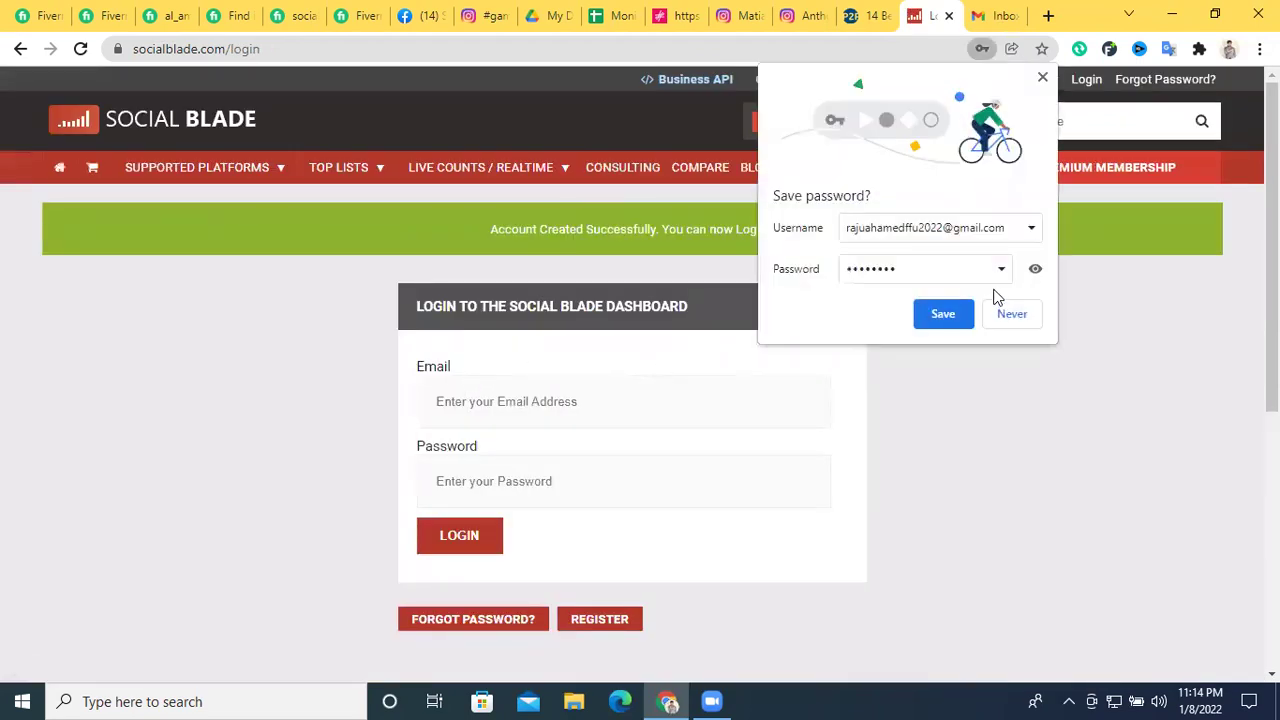
Save the password, log in, and read Social Blade's welcome email in Gmail
click(952, 322)
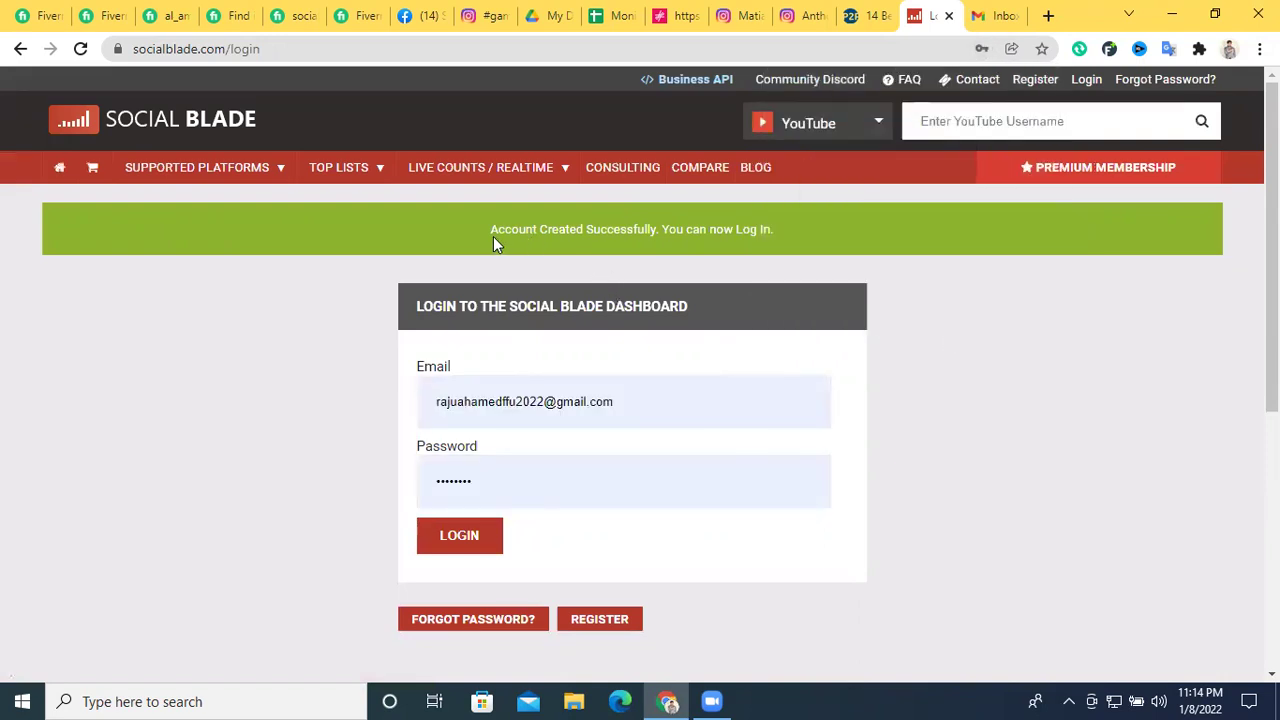
click(474, 550)
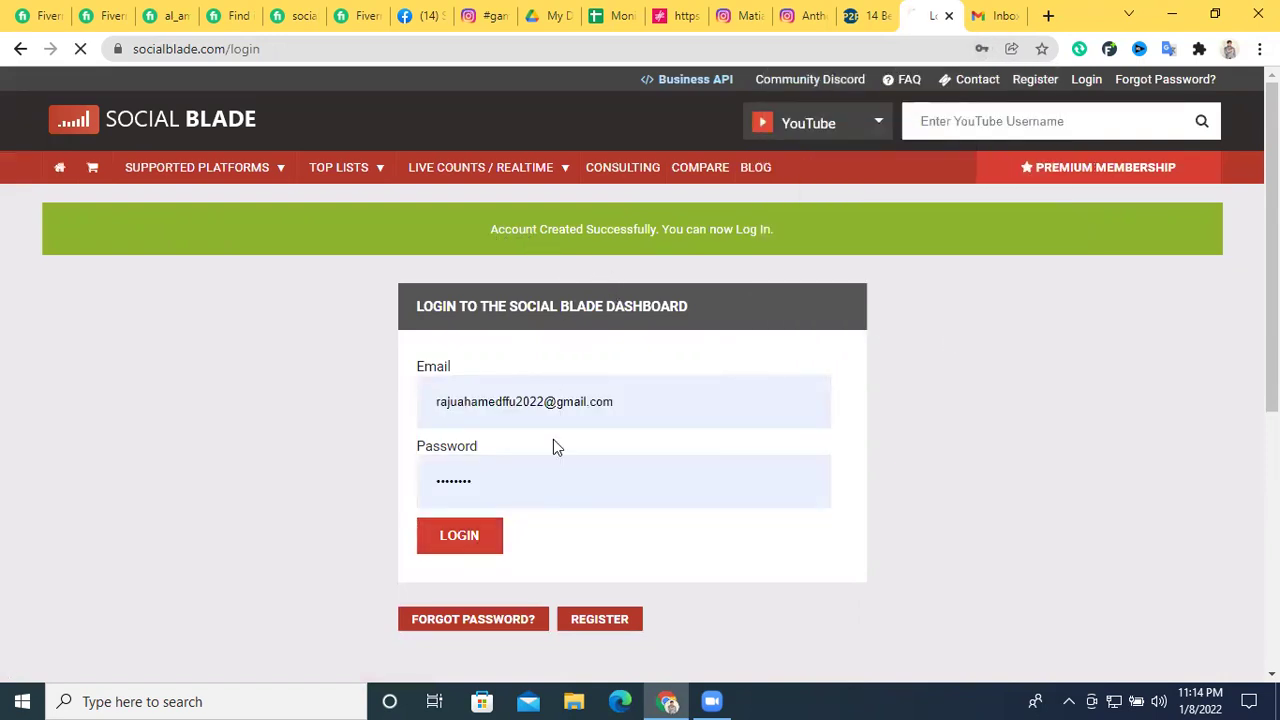
click(995, 15)
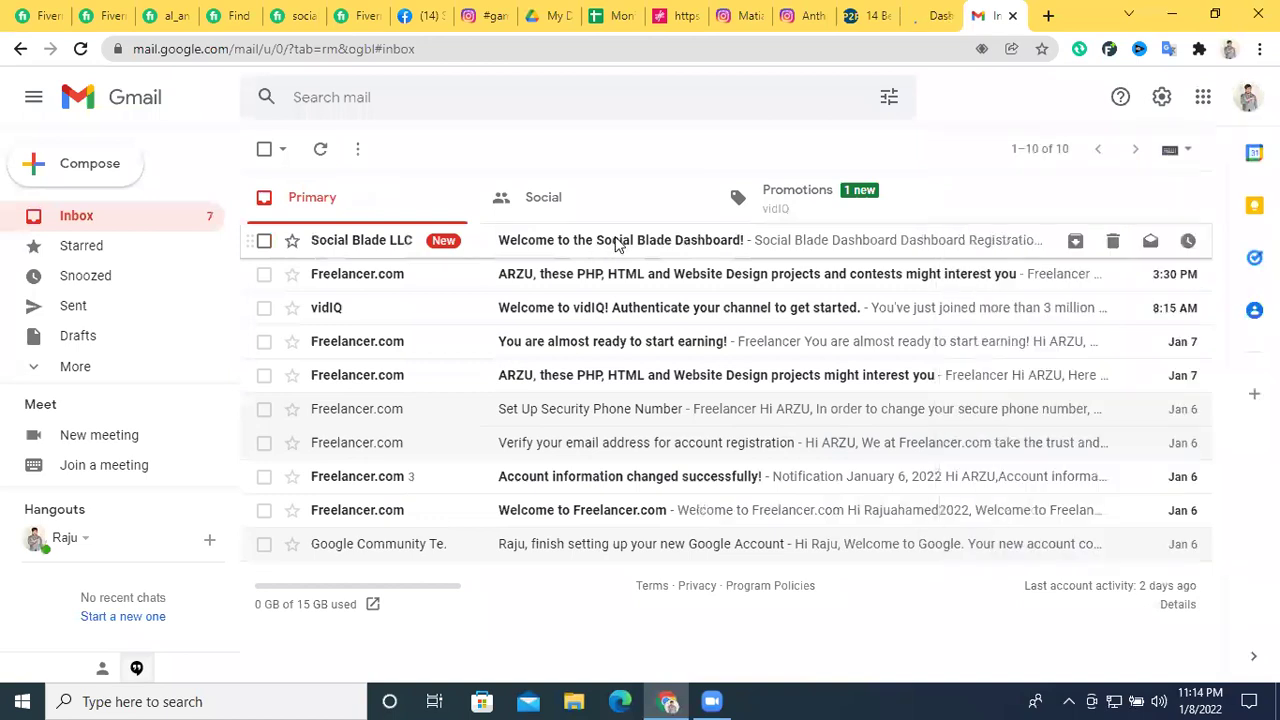
click(617, 245)
scroll(683, 437, down, 1)
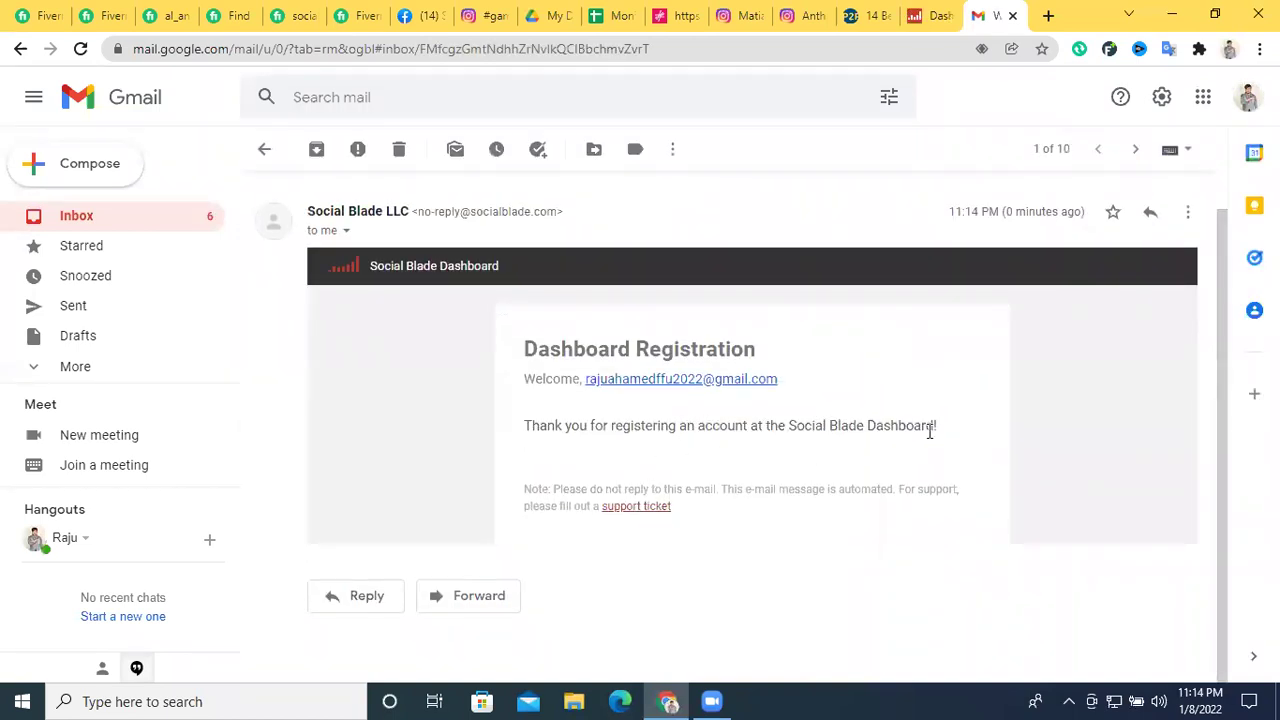
click(940, 13)
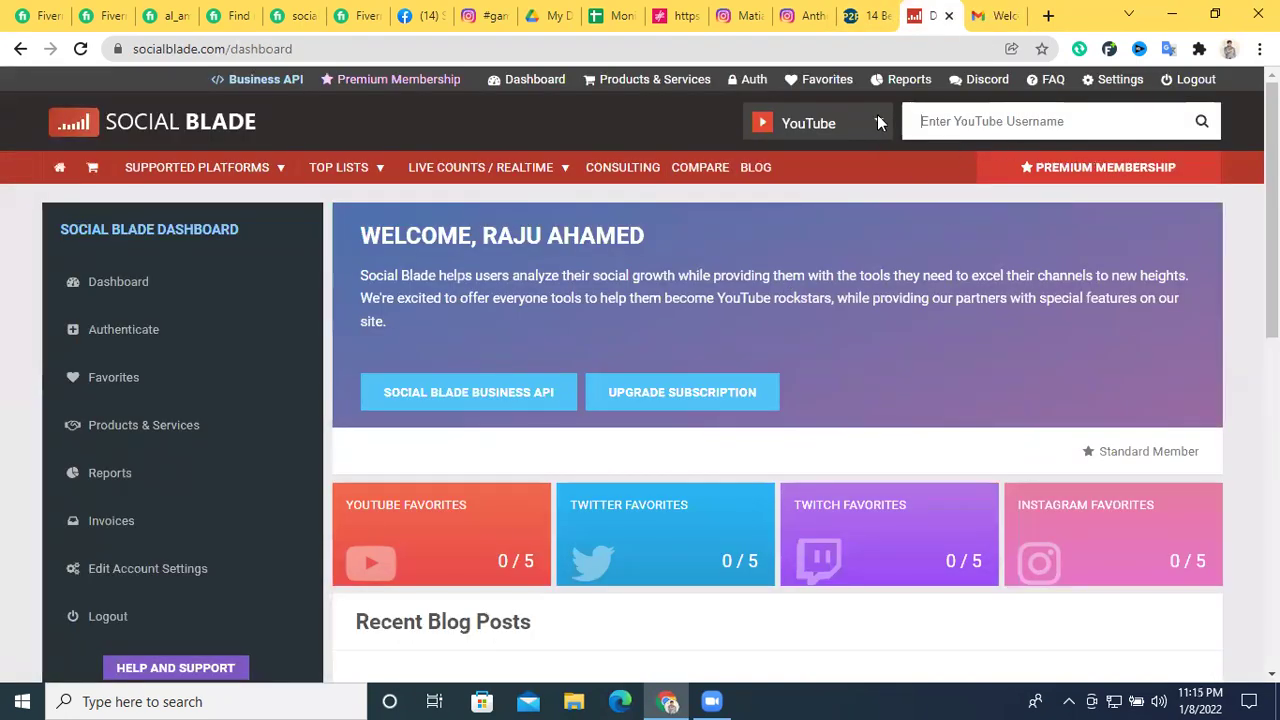
Set the dashboard's lookup platform to Instagram
scroll(832, 324, down, 5)
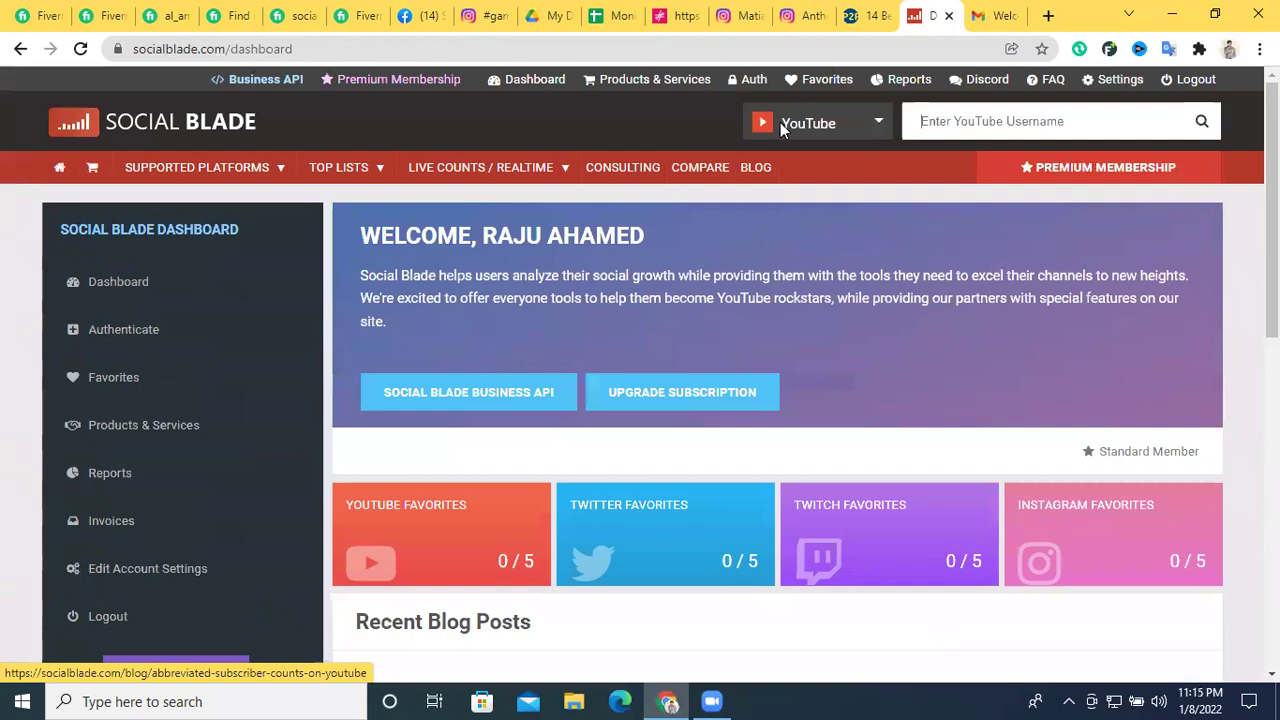
click(879, 124)
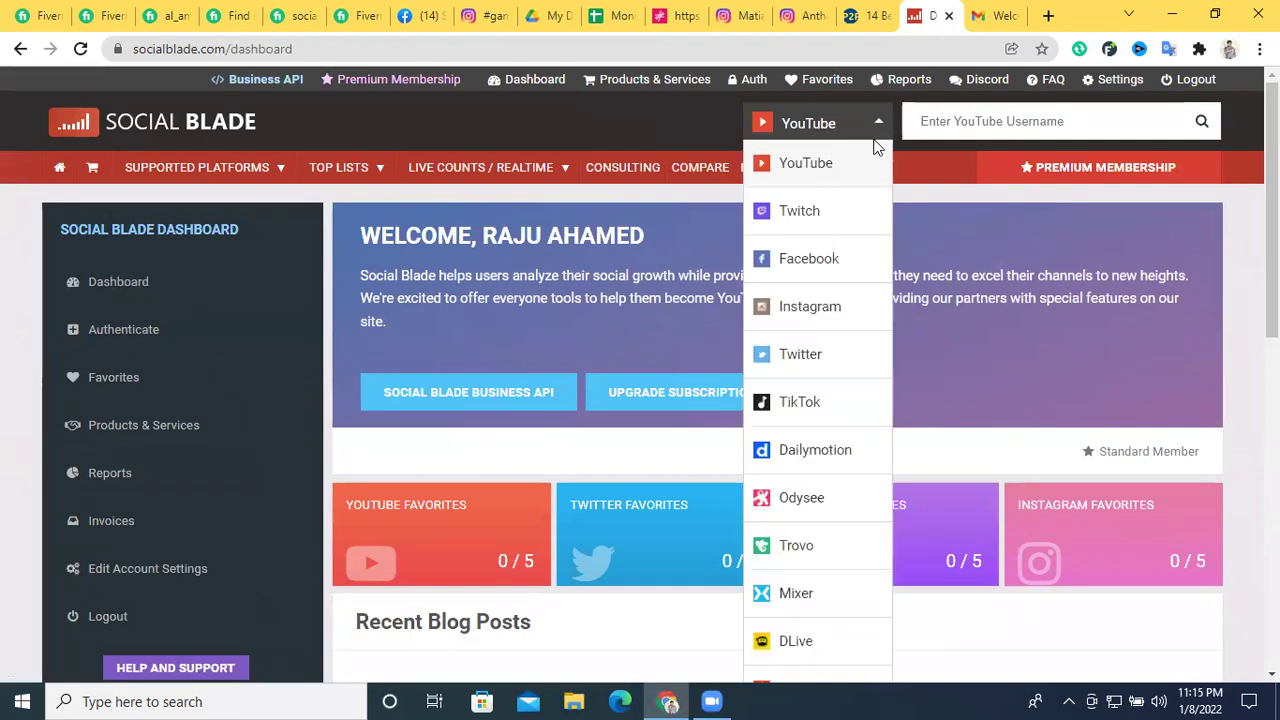
click(822, 304)
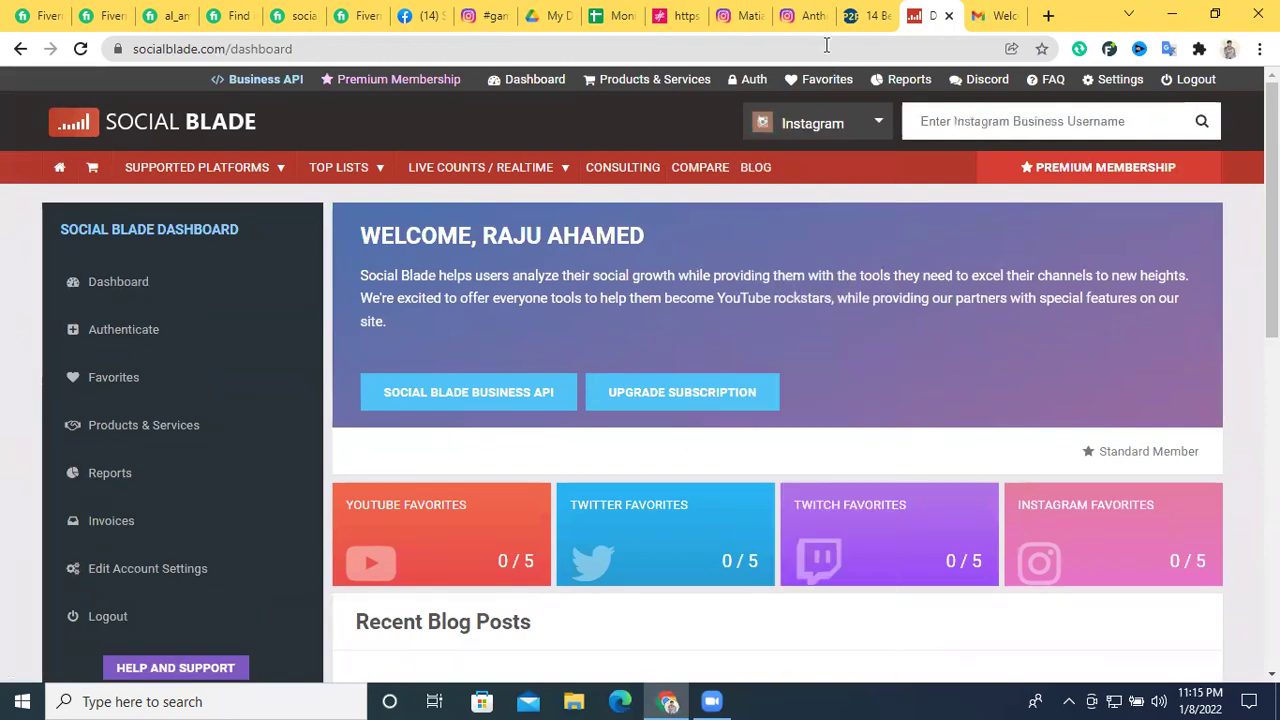
click(862, 15)
Close the extra Instagram tab, dismiss the article's signup popup, and return to the chef's profile
click(805, 15)
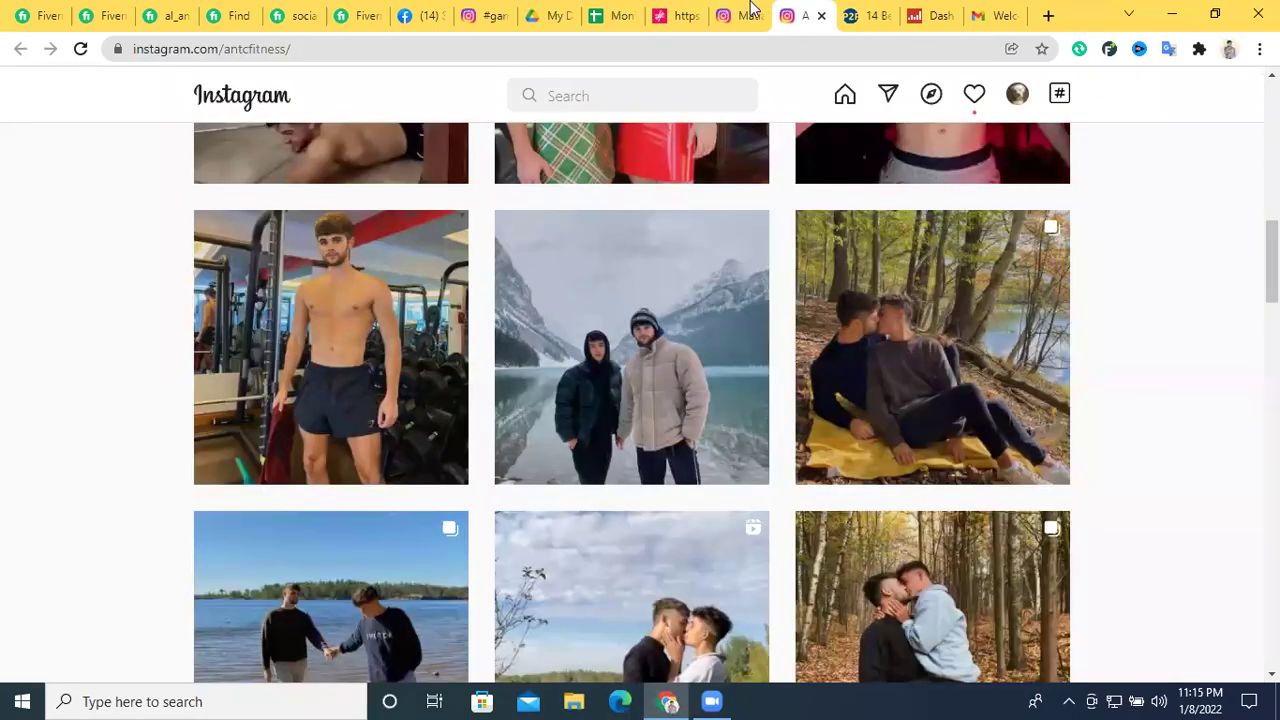
click(821, 15)
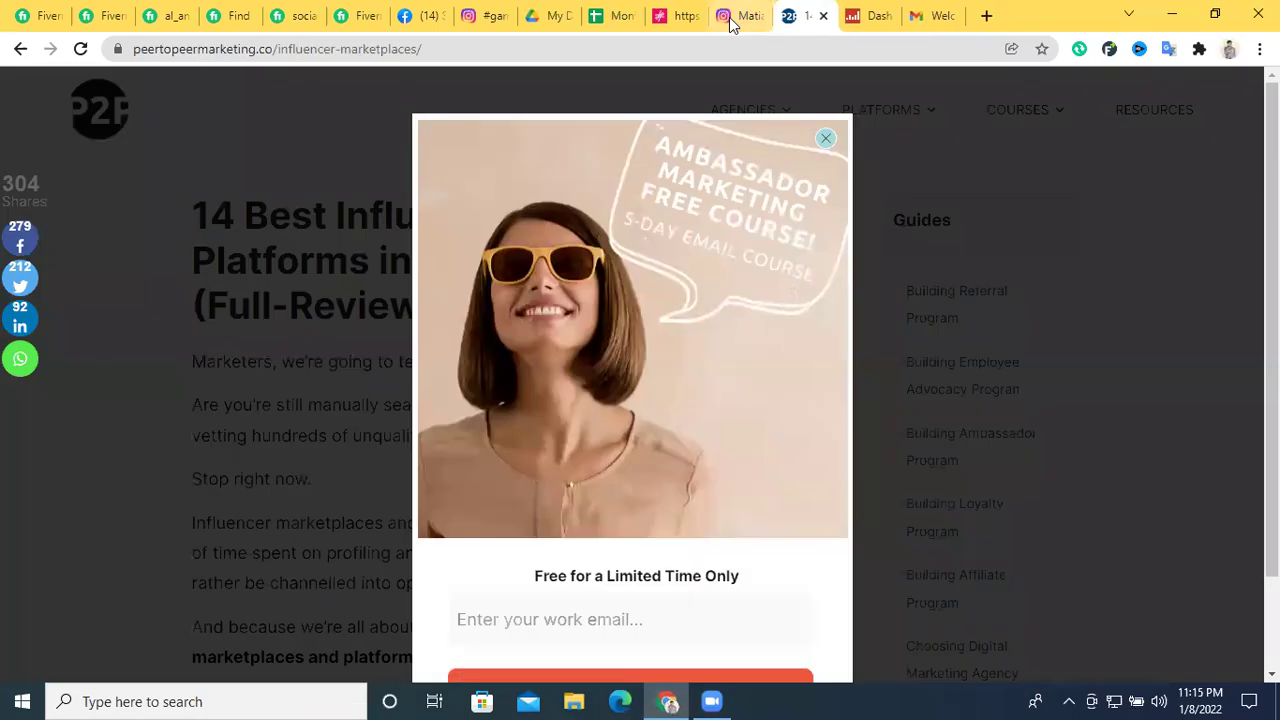
click(825, 140)
key(ctrl+shift+Tab)
Copy the chef's username from the Instagram profile
right_click(581, 178)
click(605, 191)
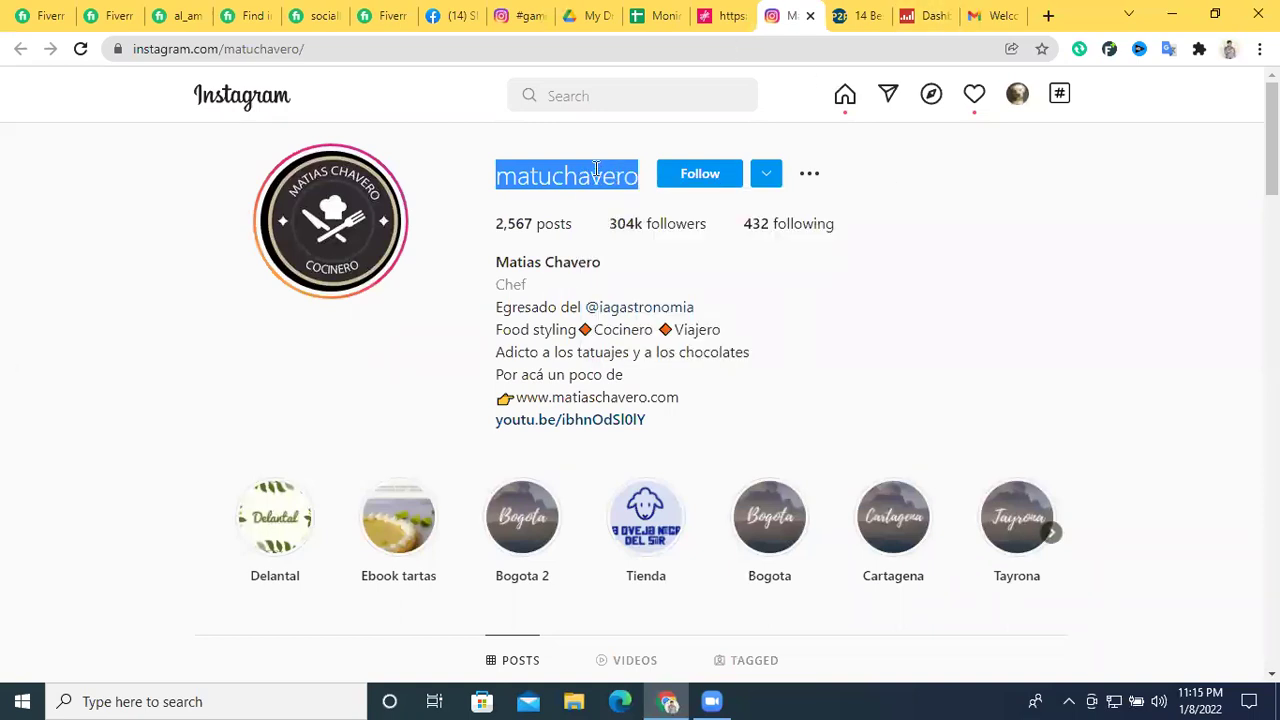
click(473, 176)
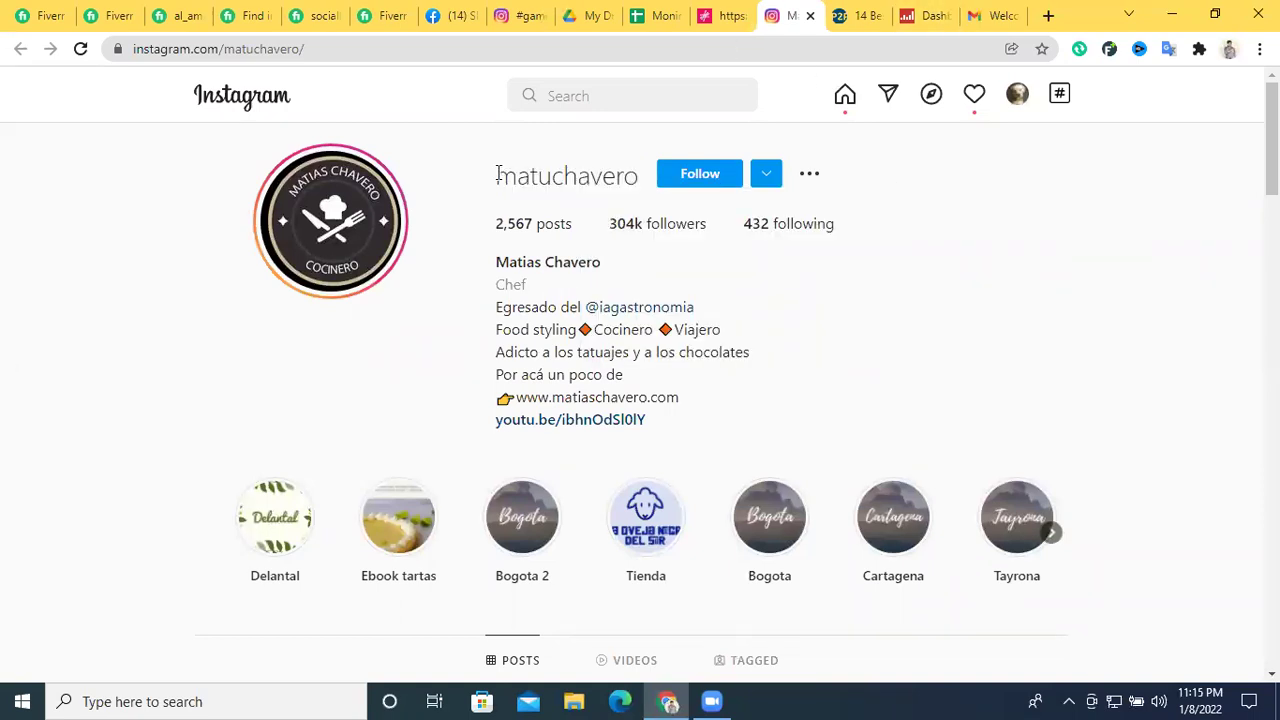
drag(495, 176, 615, 176)
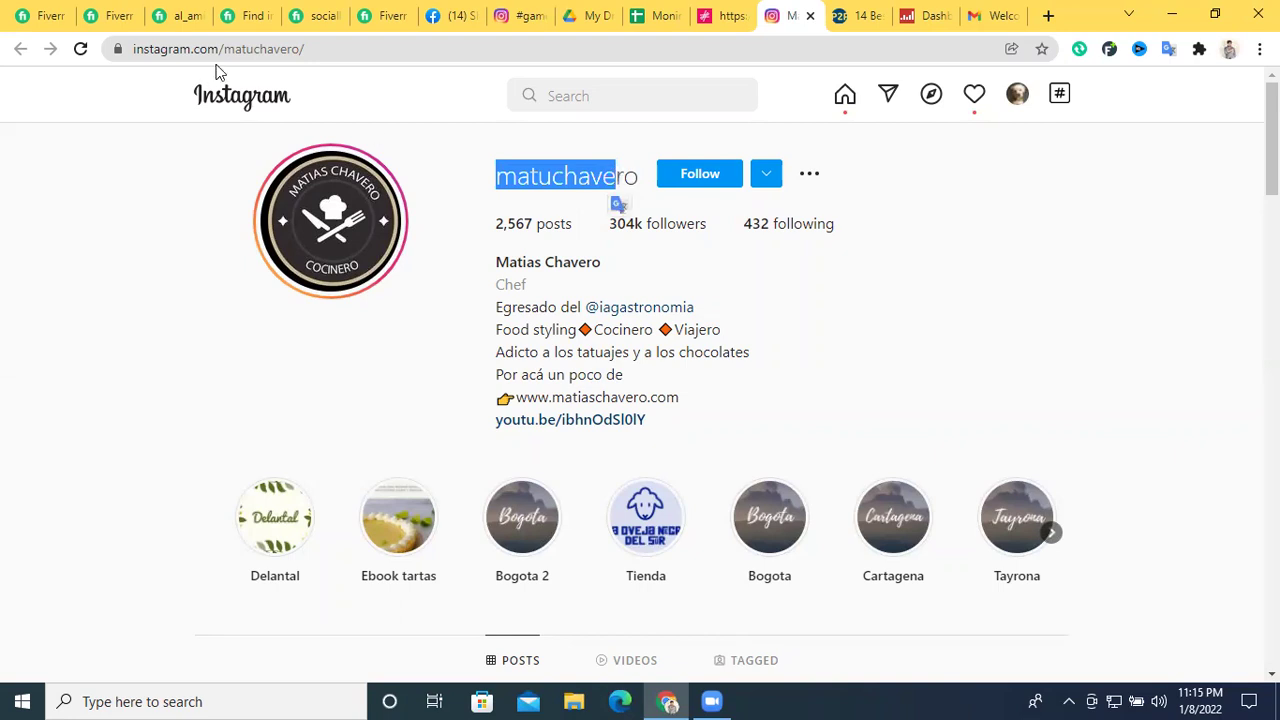
drag(225, 48, 298, 50)
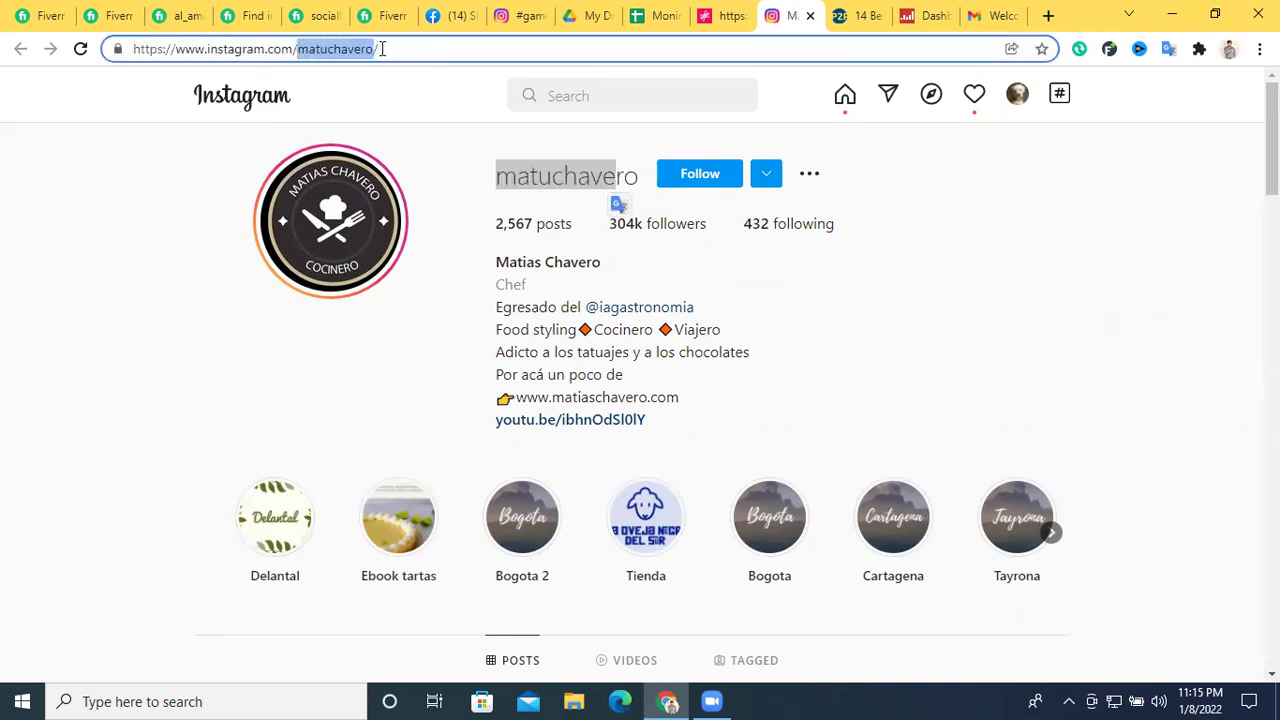
click(326, 49)
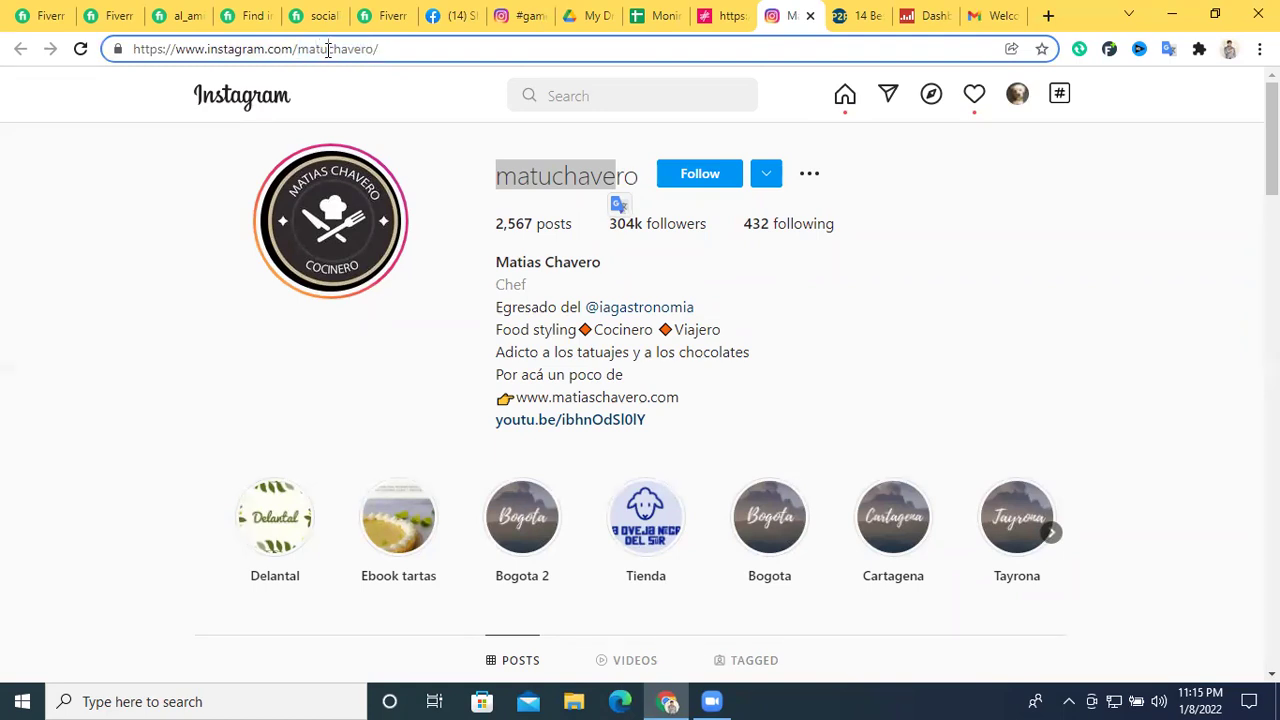
triple_click(328, 49)
Paste the chef's username into Social Blade's dashboard lookup and run the search
click(918, 15)
click(963, 123)
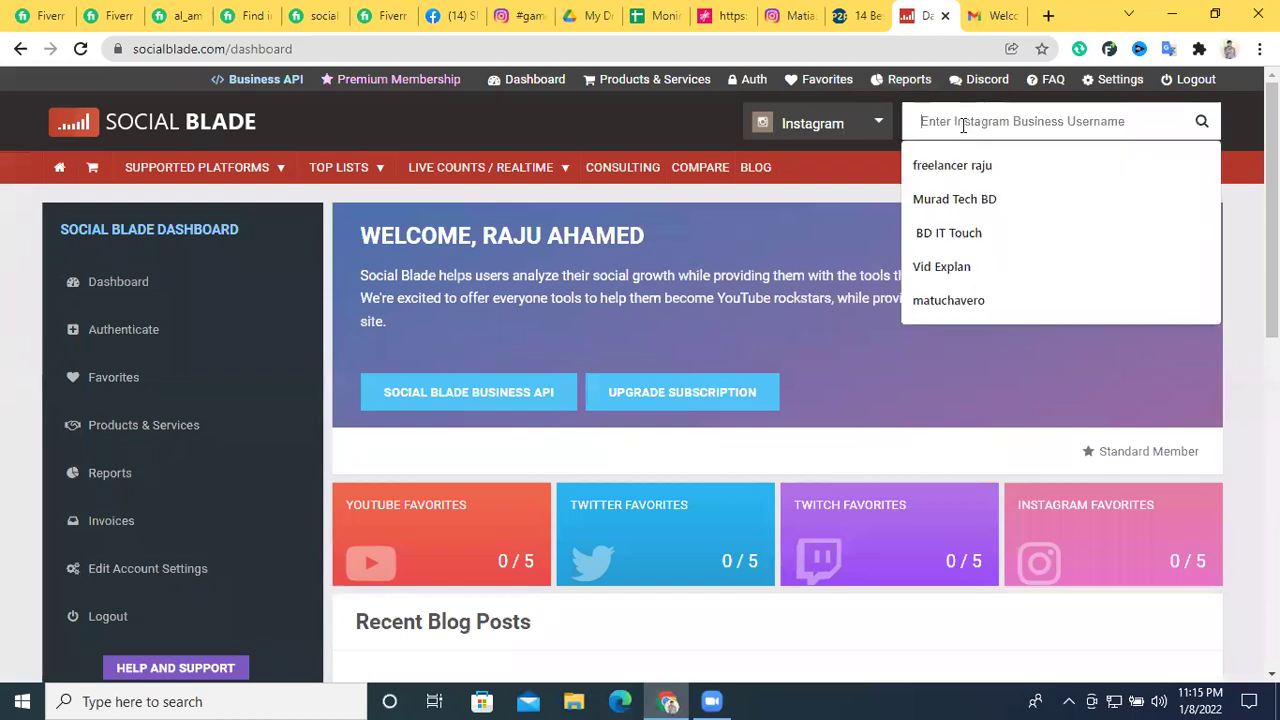
key(ctrl+v)
key(Return)
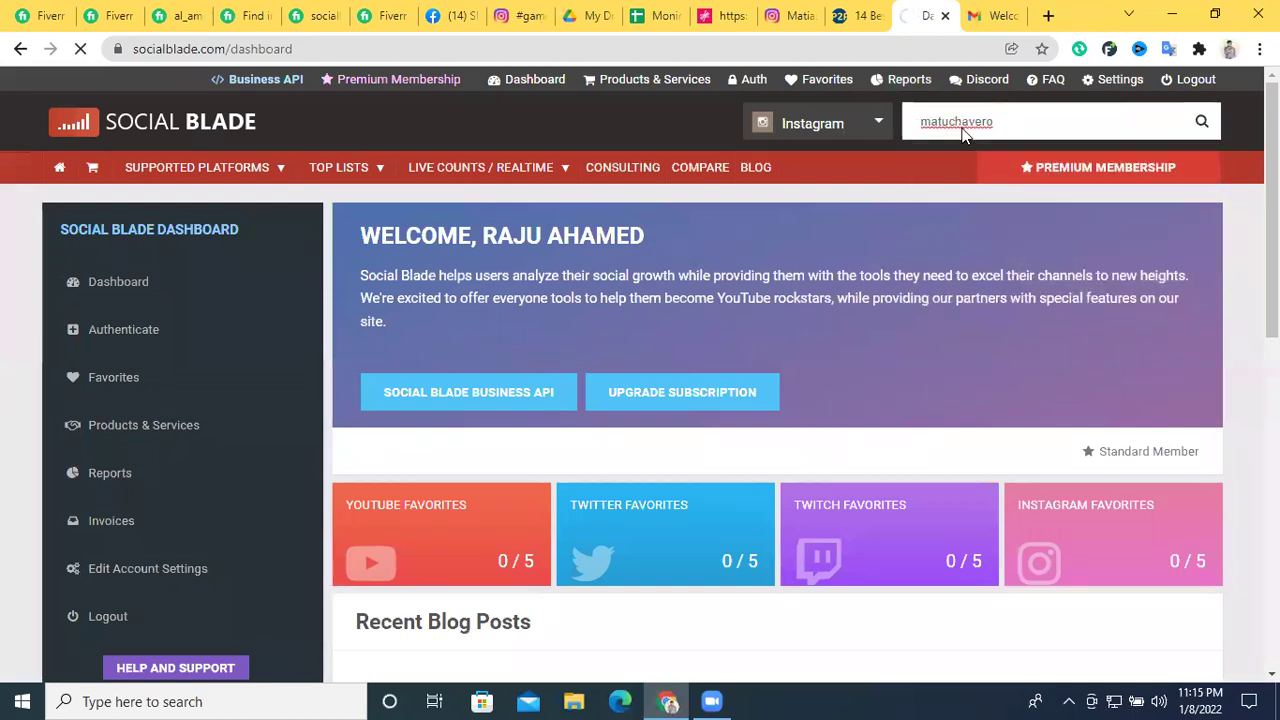
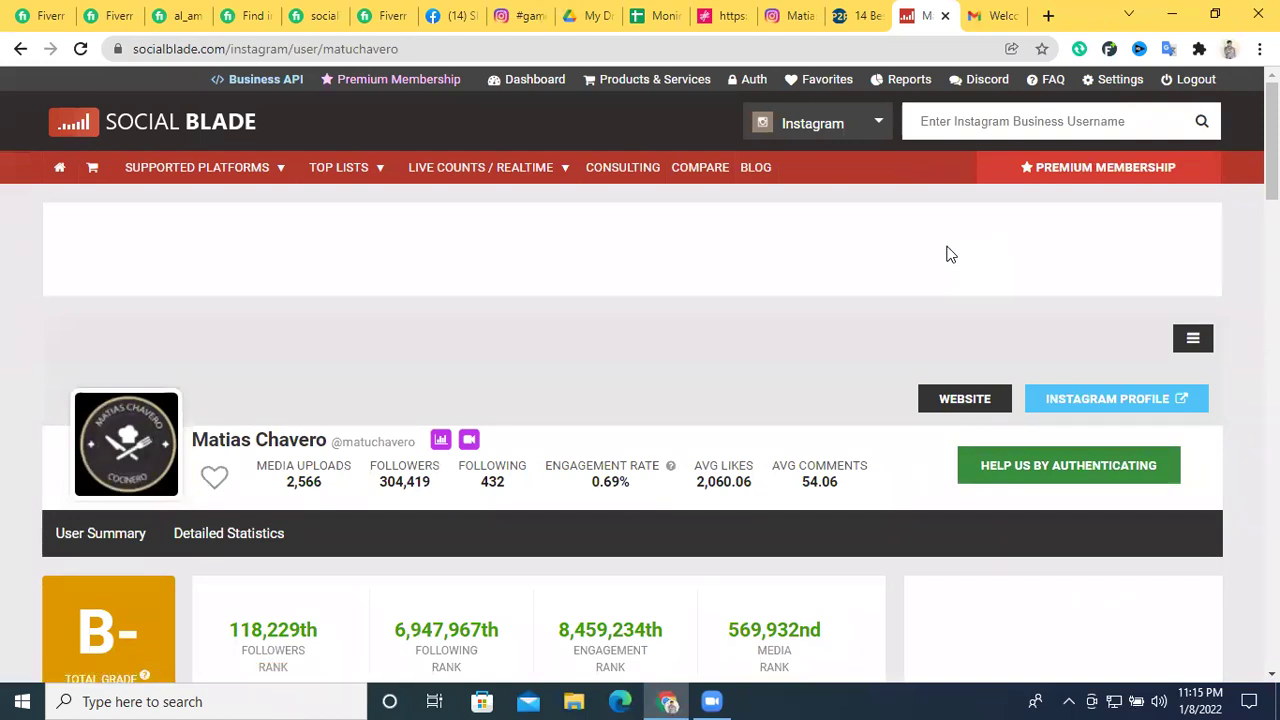
Open the lovenutricion profile from the Influencity results in a new tab
scroll(937, 279, down, 2)
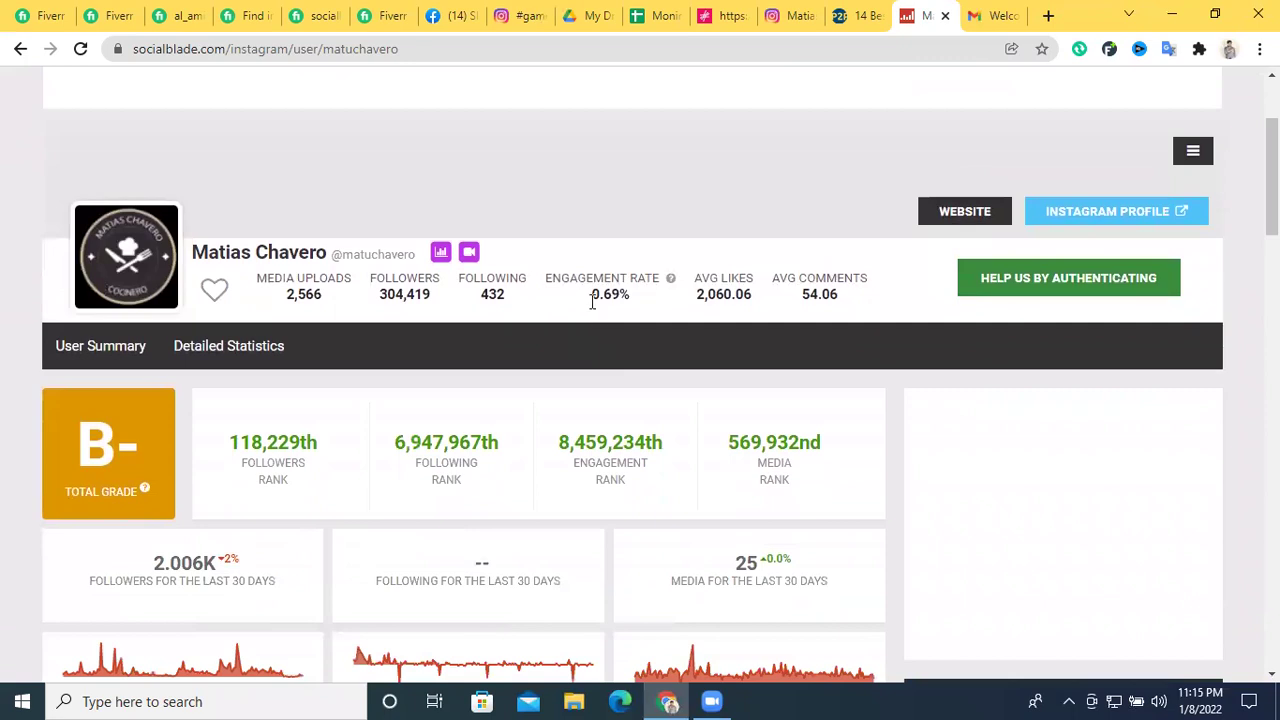
drag(601, 294, 624, 302)
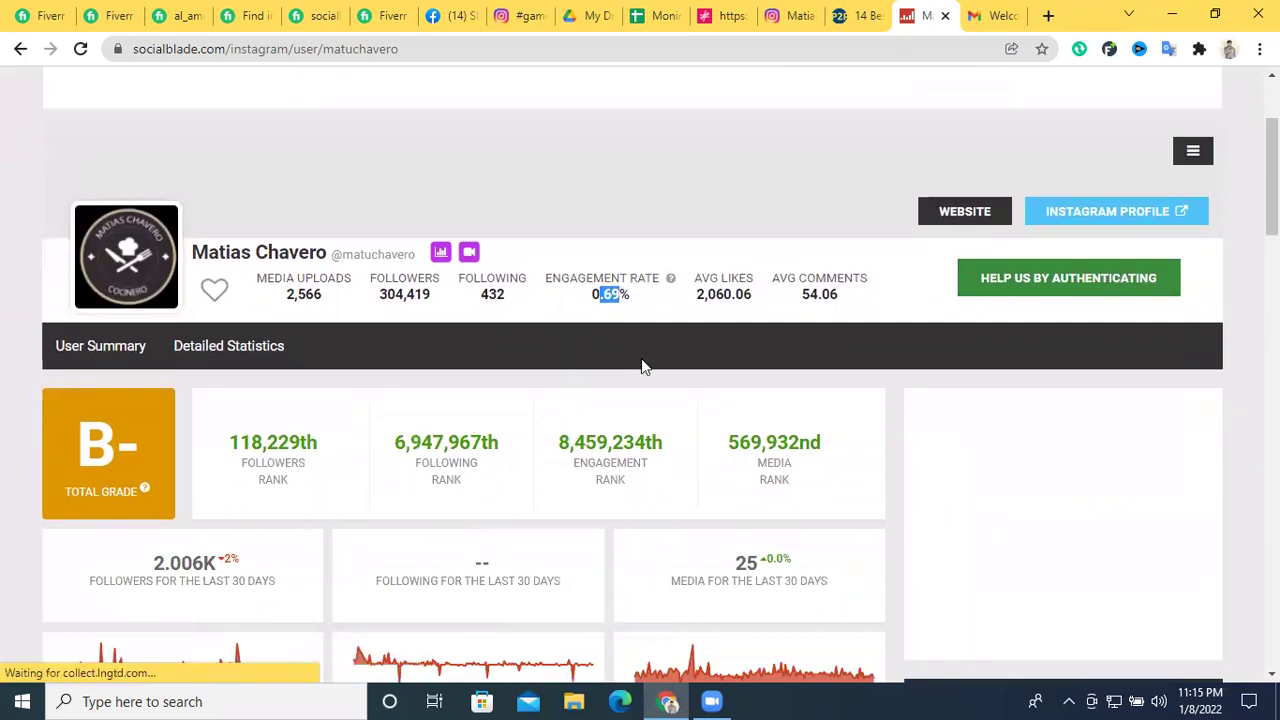
click(518, 15)
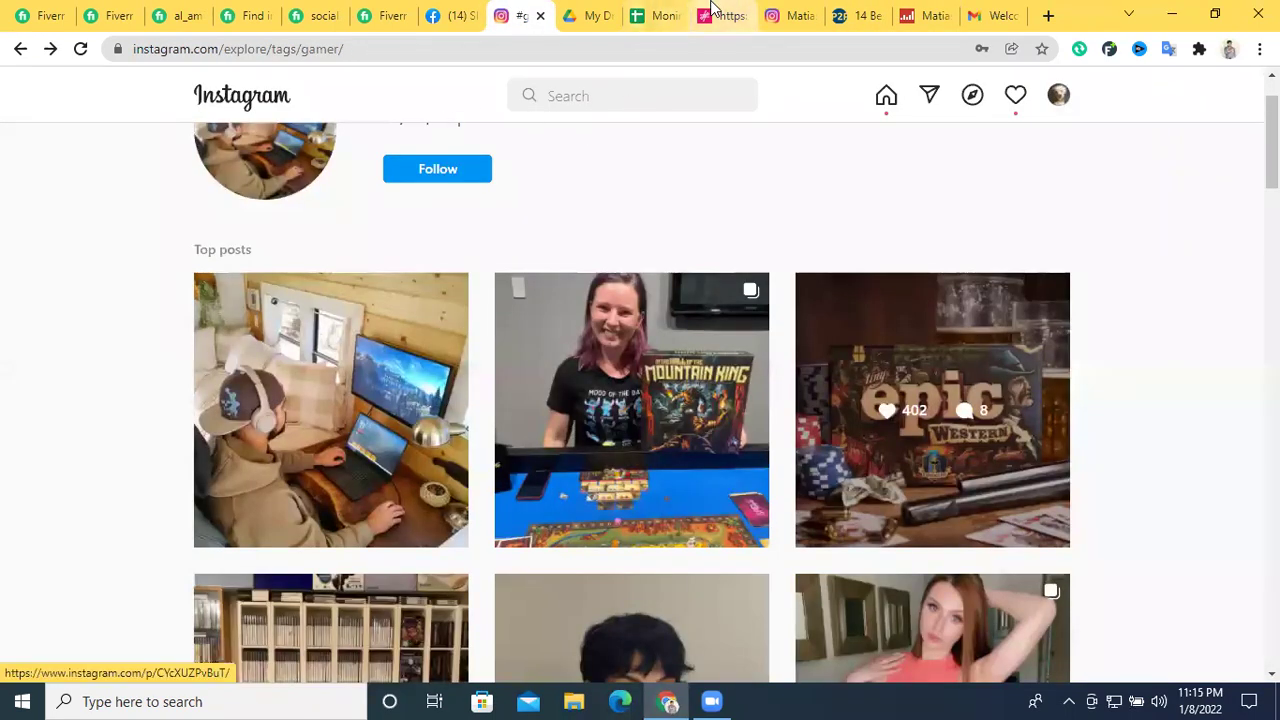
click(716, 15)
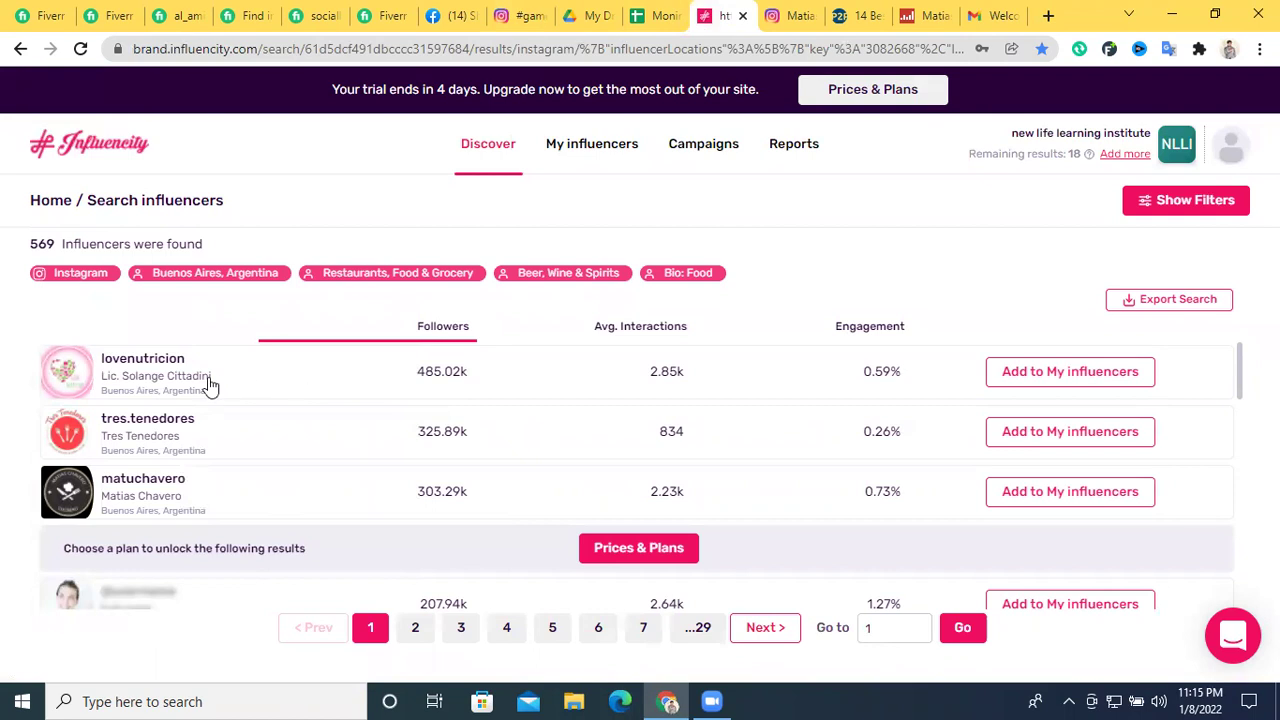
right_click(165, 360)
click(172, 365)
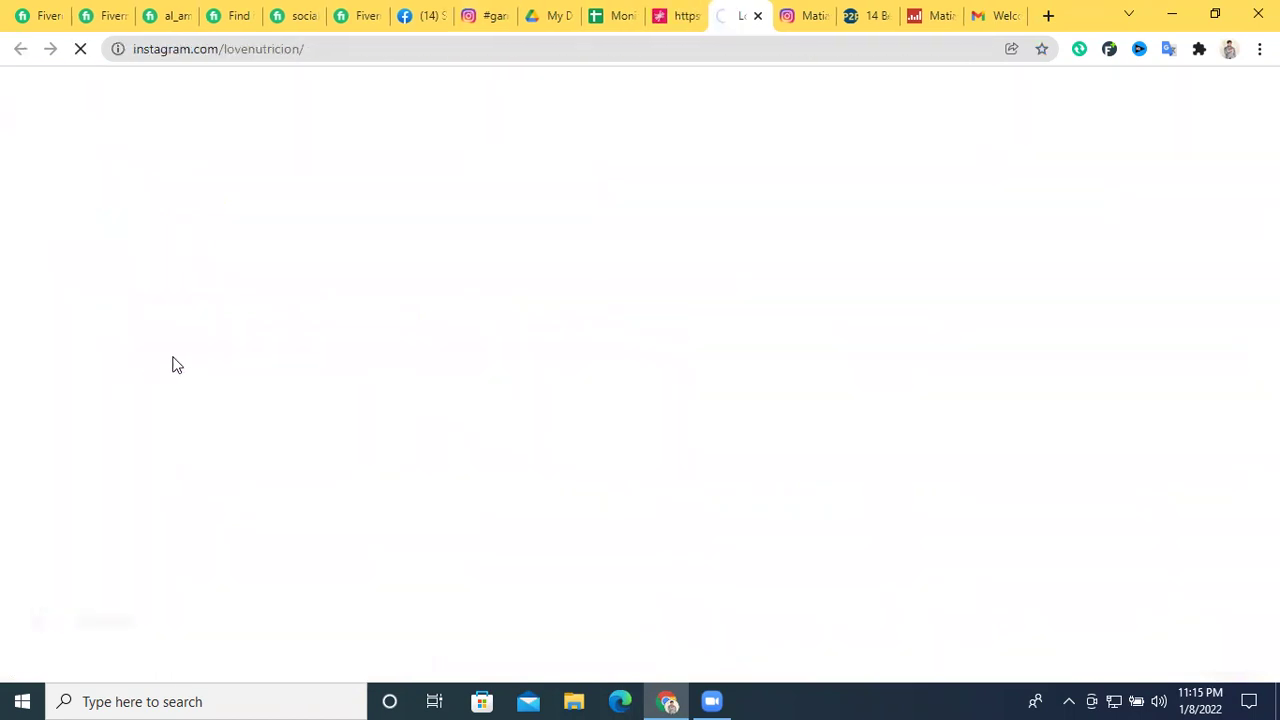
click(808, 12)
click(742, 12)
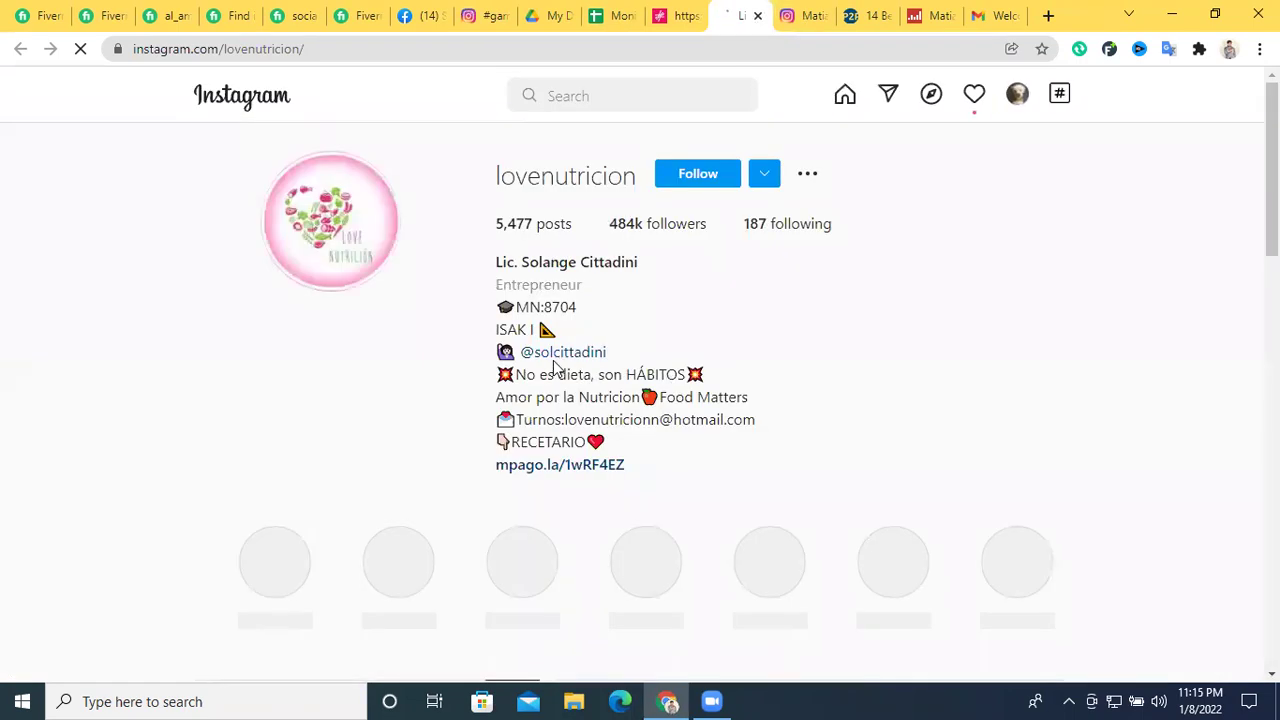
Select the lovenutricion username on its Instagram profile for copying
scroll(556, 370, down, 2)
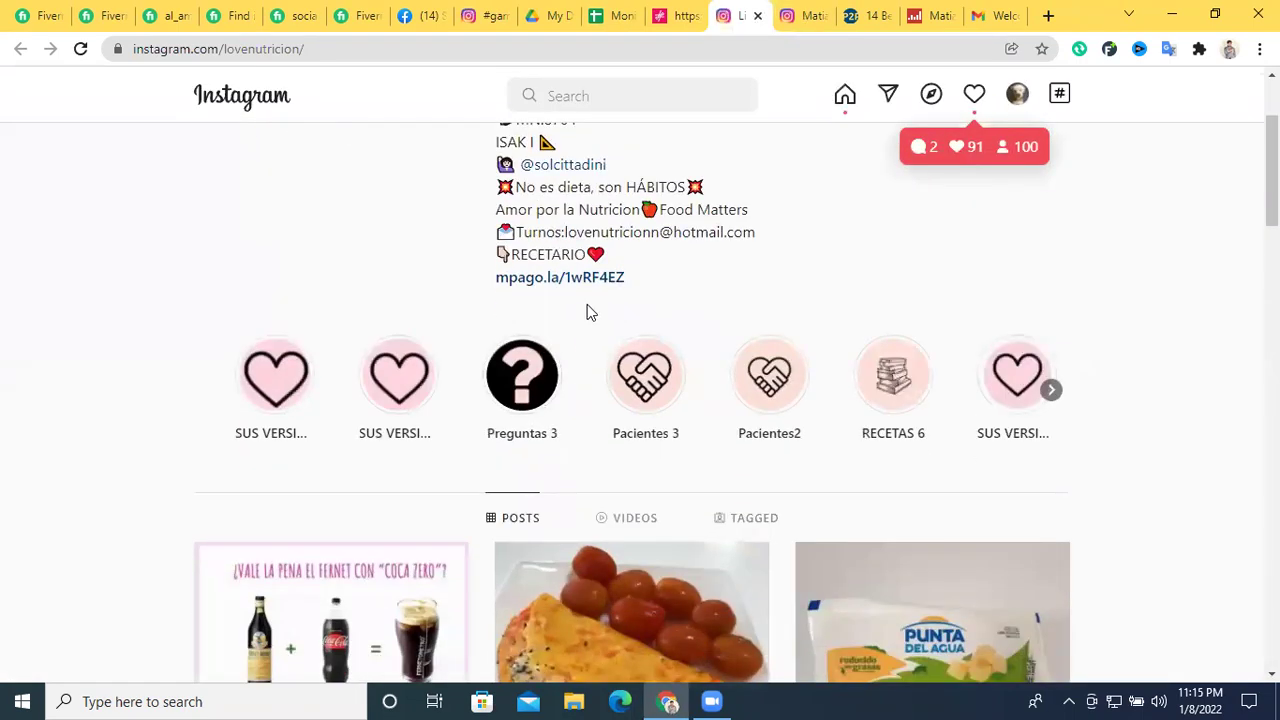
scroll(586, 306, down, 4)
scroll(583, 323, up, 6)
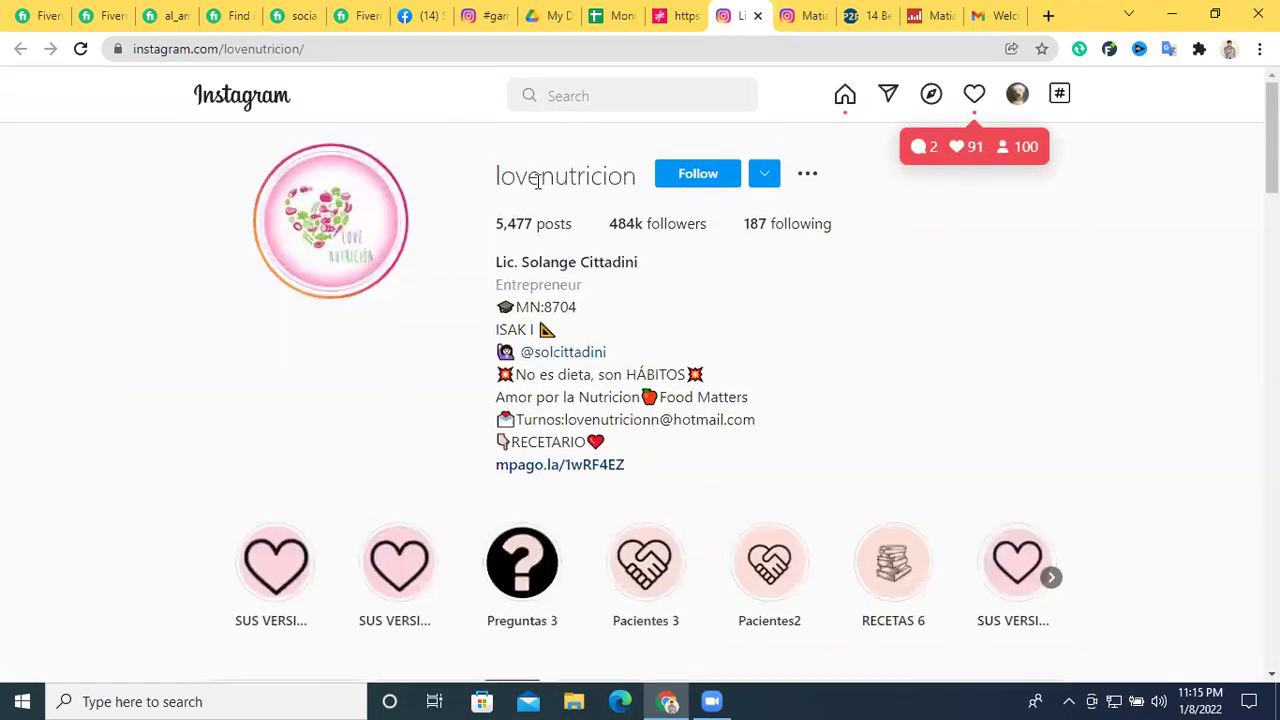
triple_click(560, 176)
right_click(538, 187)
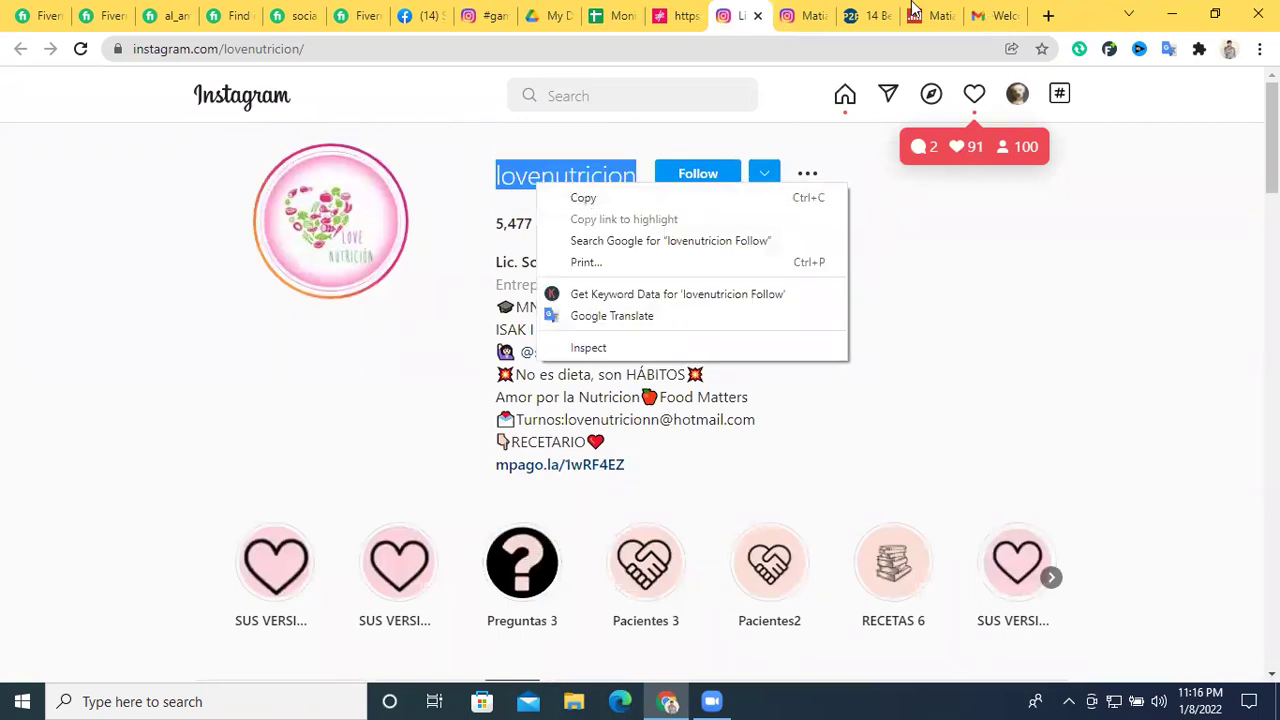
Return to the Social Blade stats page and focus its username search
click(930, 15)
scroll(890, 212, up, 2)
click(1005, 120)
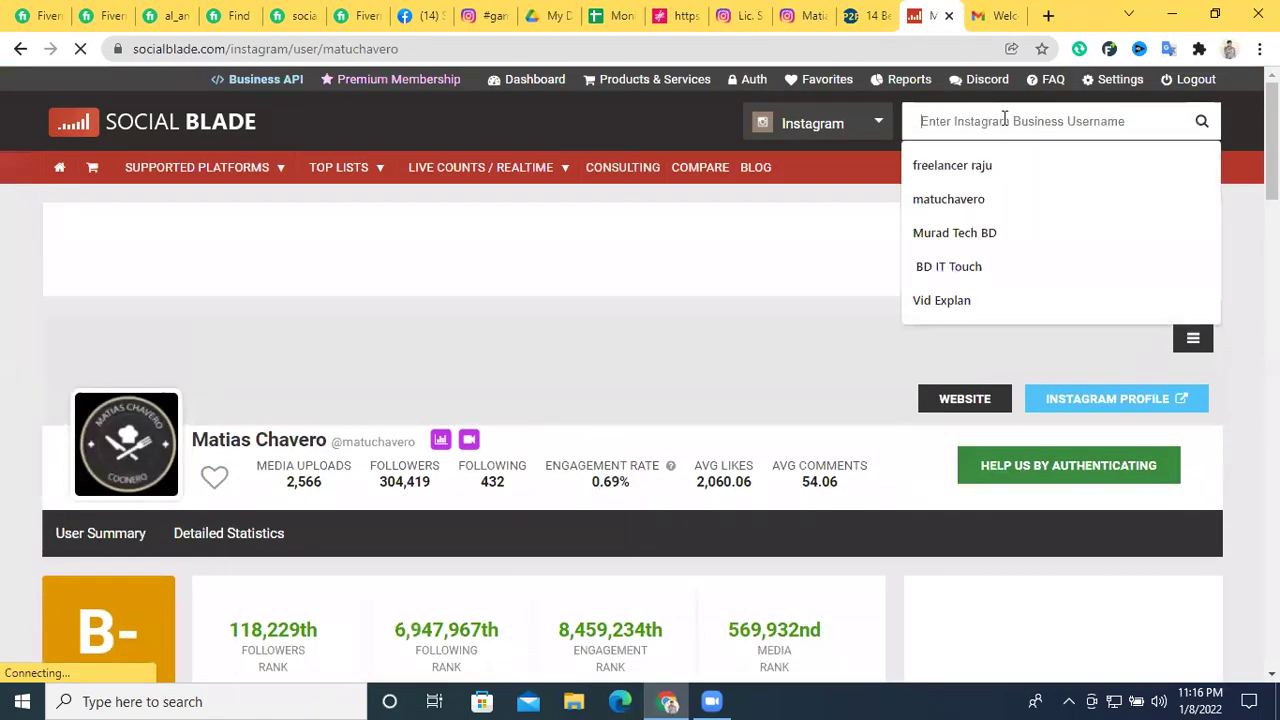
Paste the username into Social Blade's search and review the chef's stats page
key(ctrl+v)
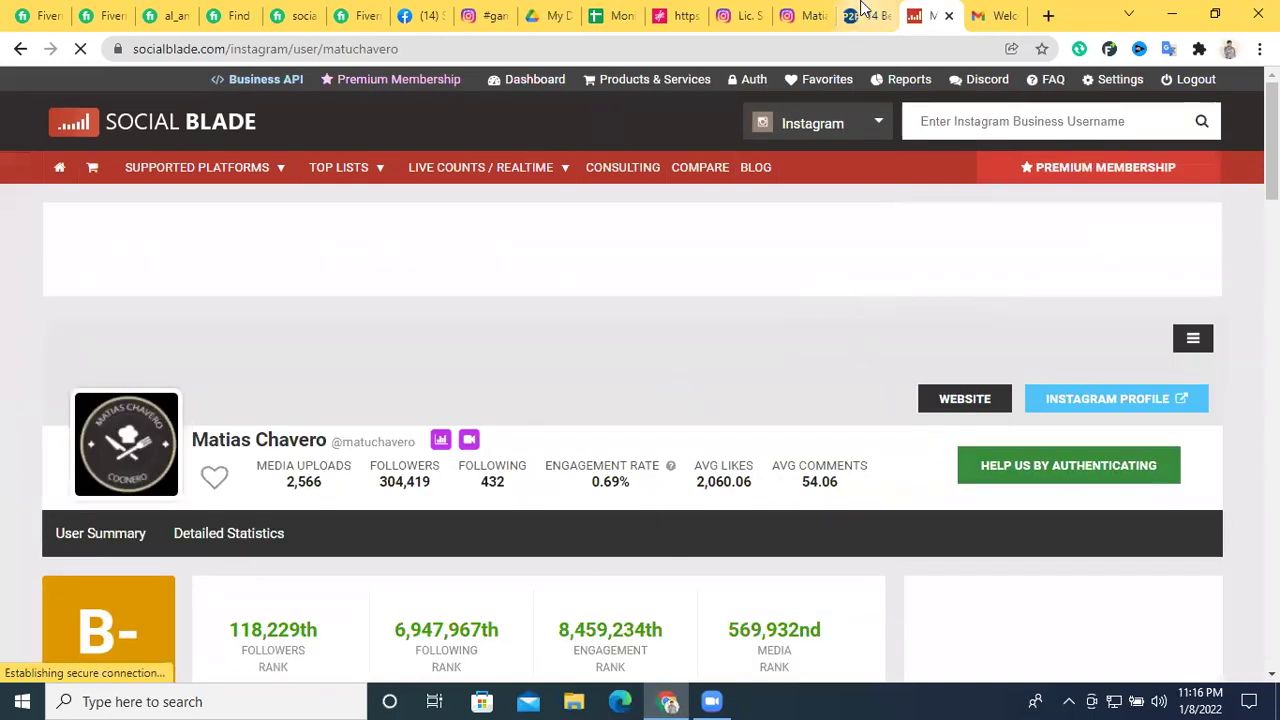
click(613, 15)
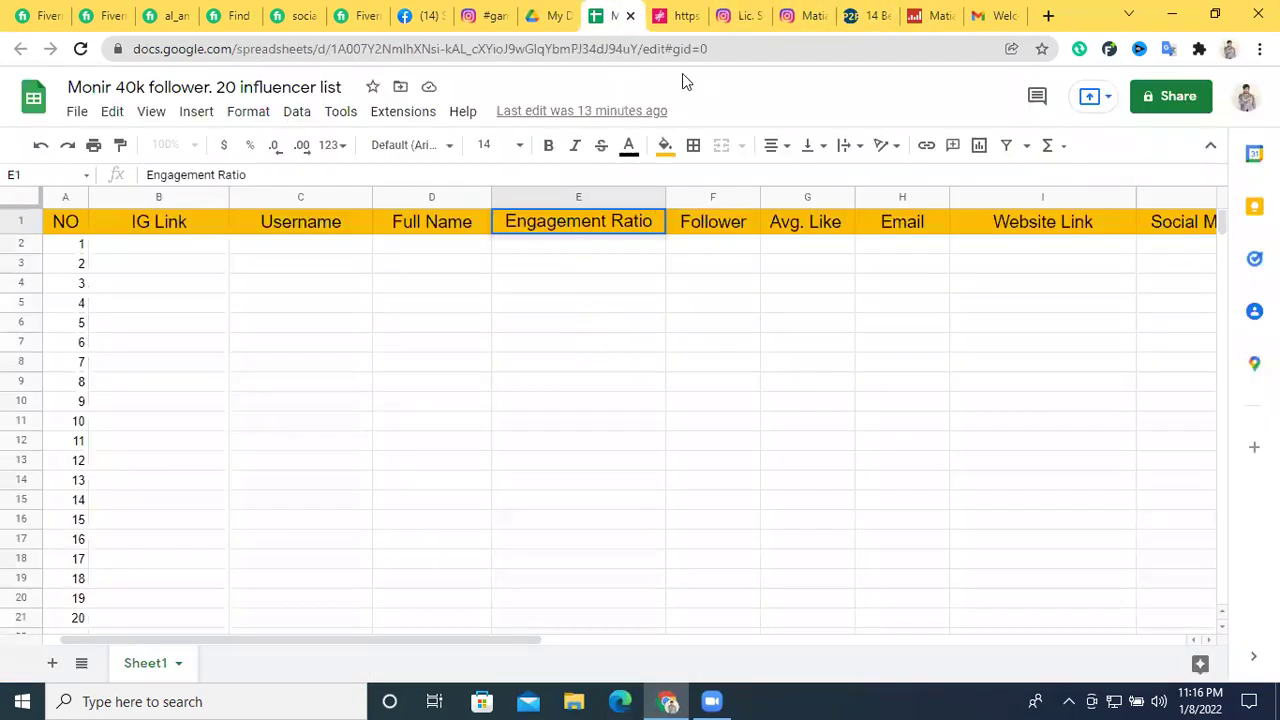
click(860, 12)
click(931, 12)
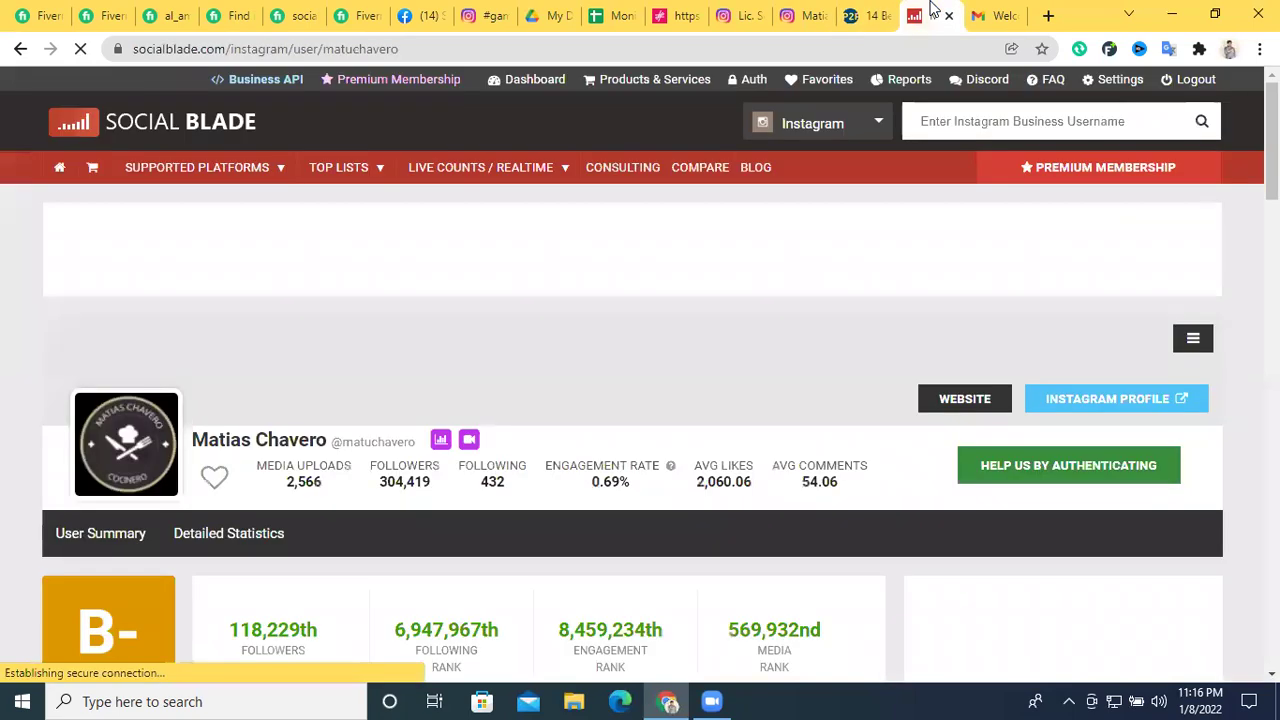
scroll(450, 500, down, 2)
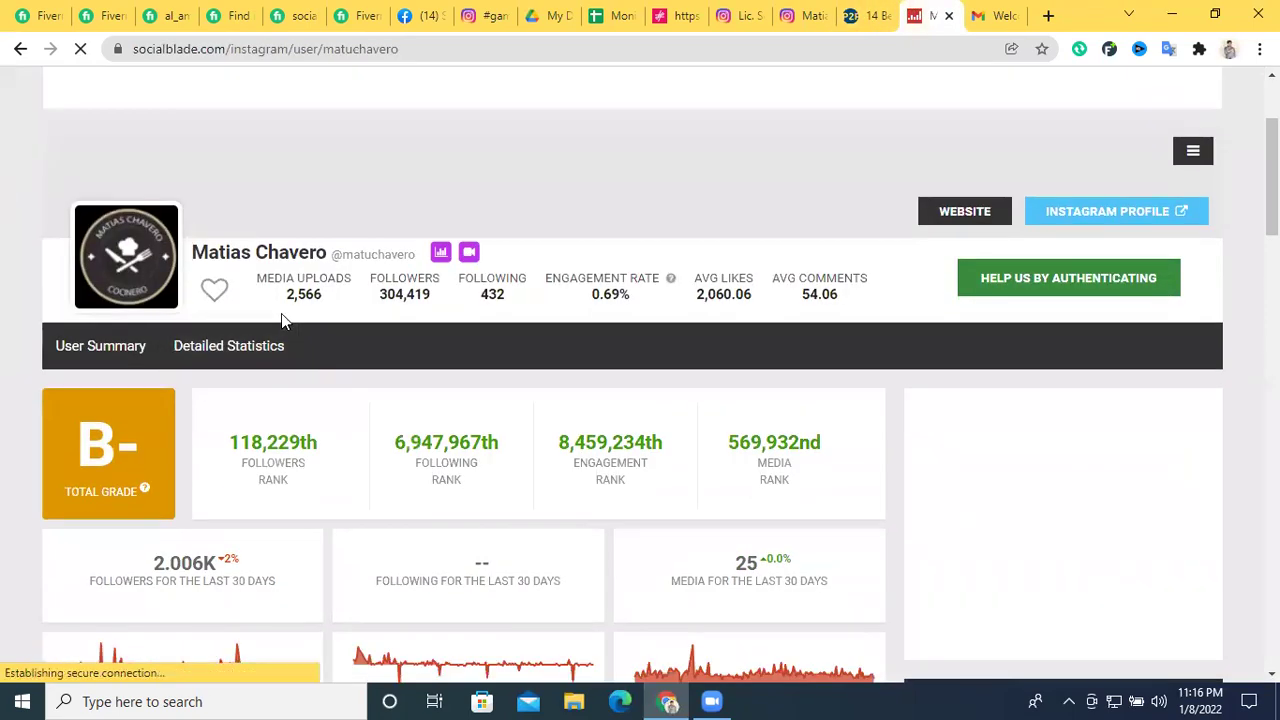
scroll(214, 261, up, 1)
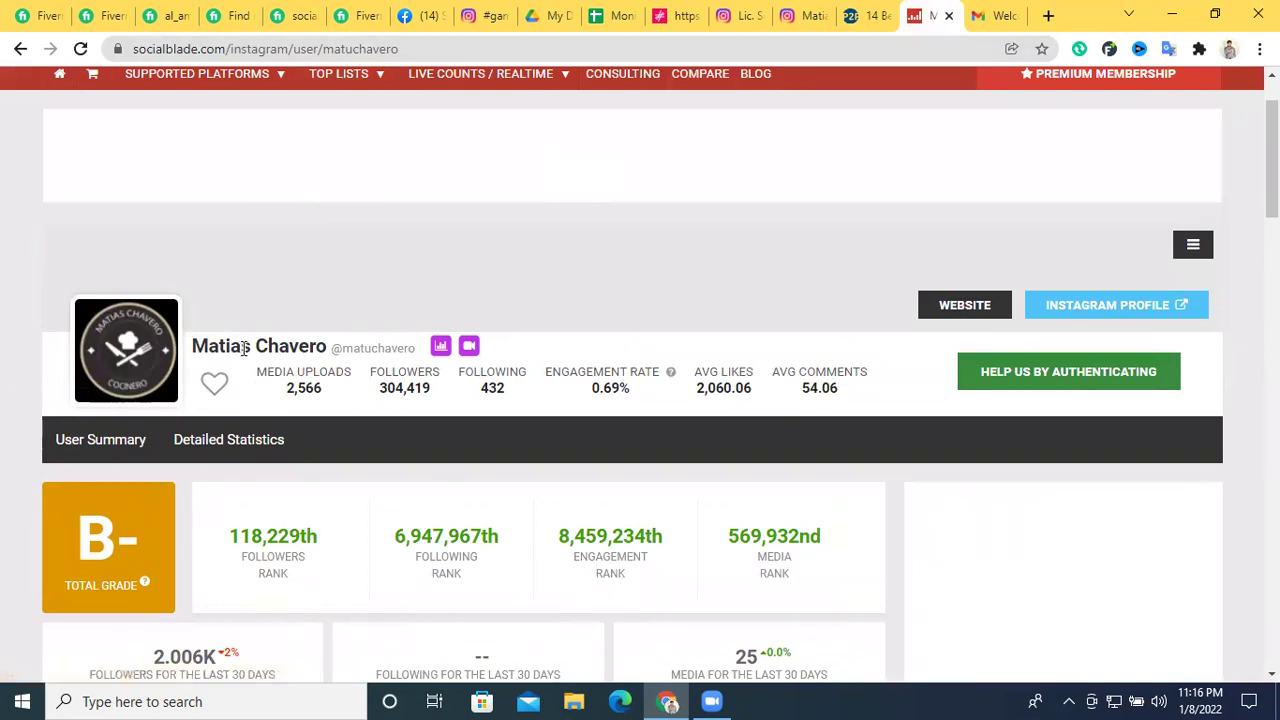
triple_click(244, 348)
click(279, 338)
click(806, 12)
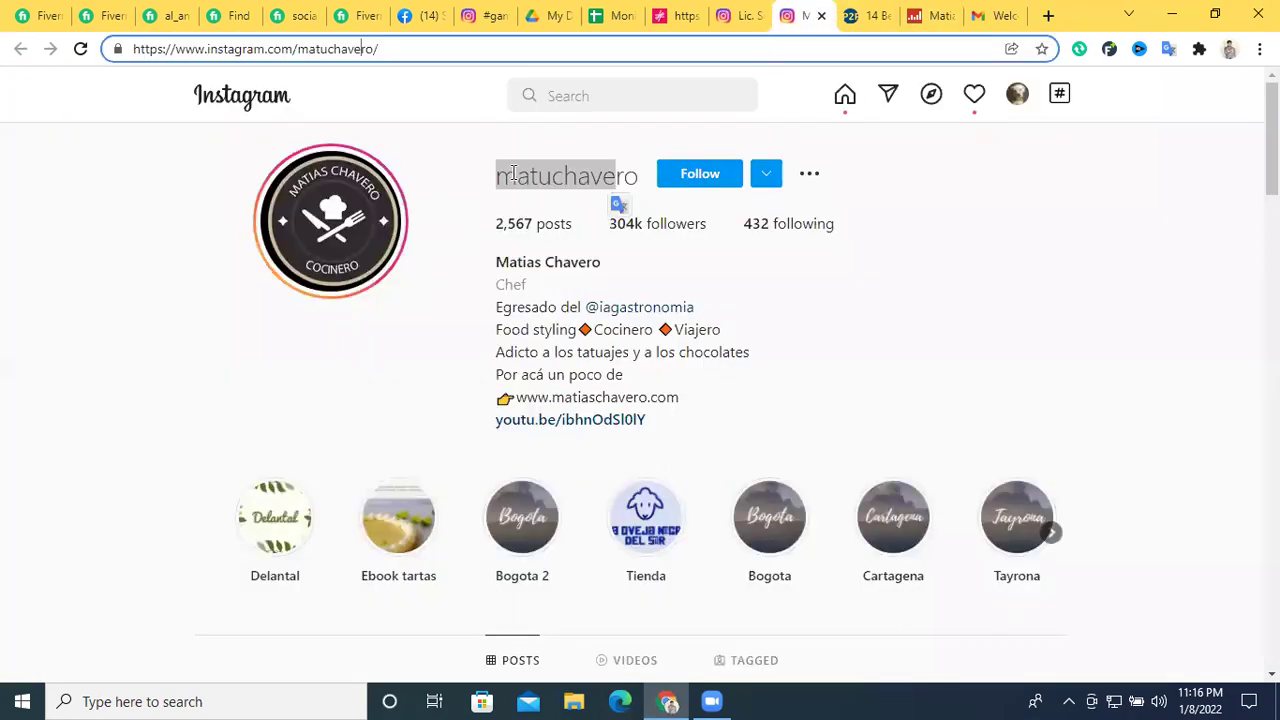
double_click(555, 180)
right_click(558, 182)
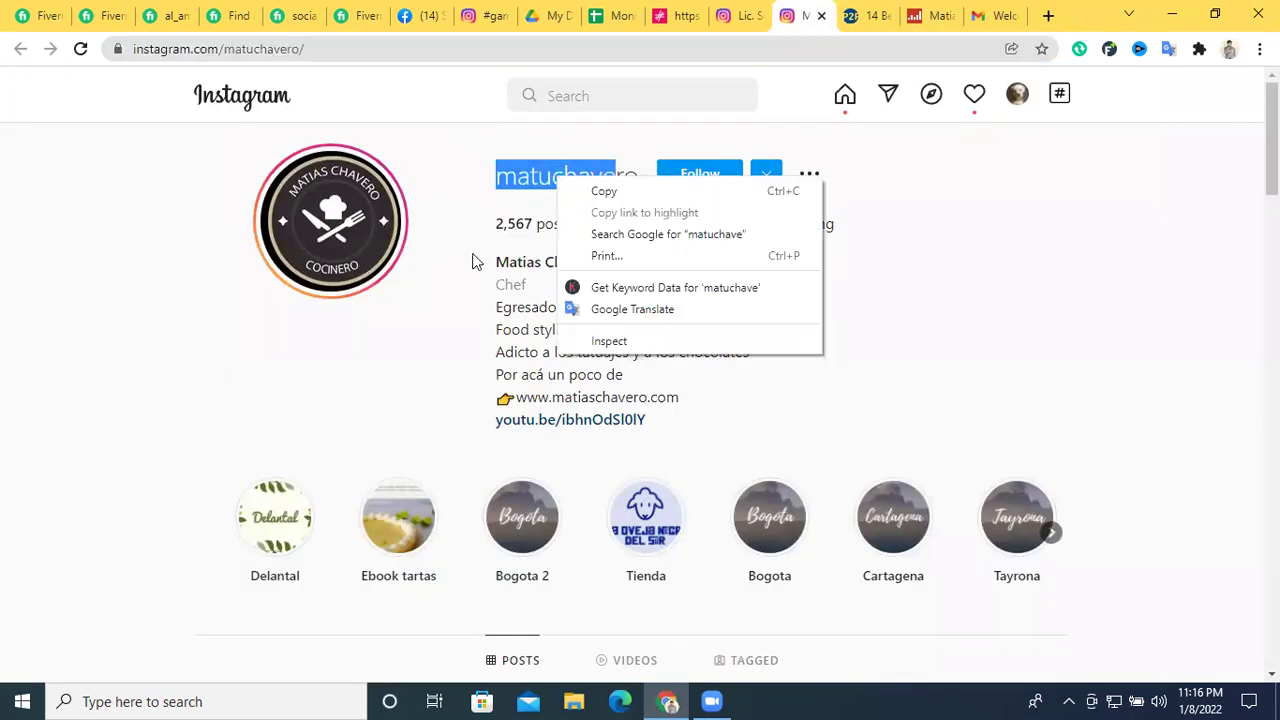
click(474, 262)
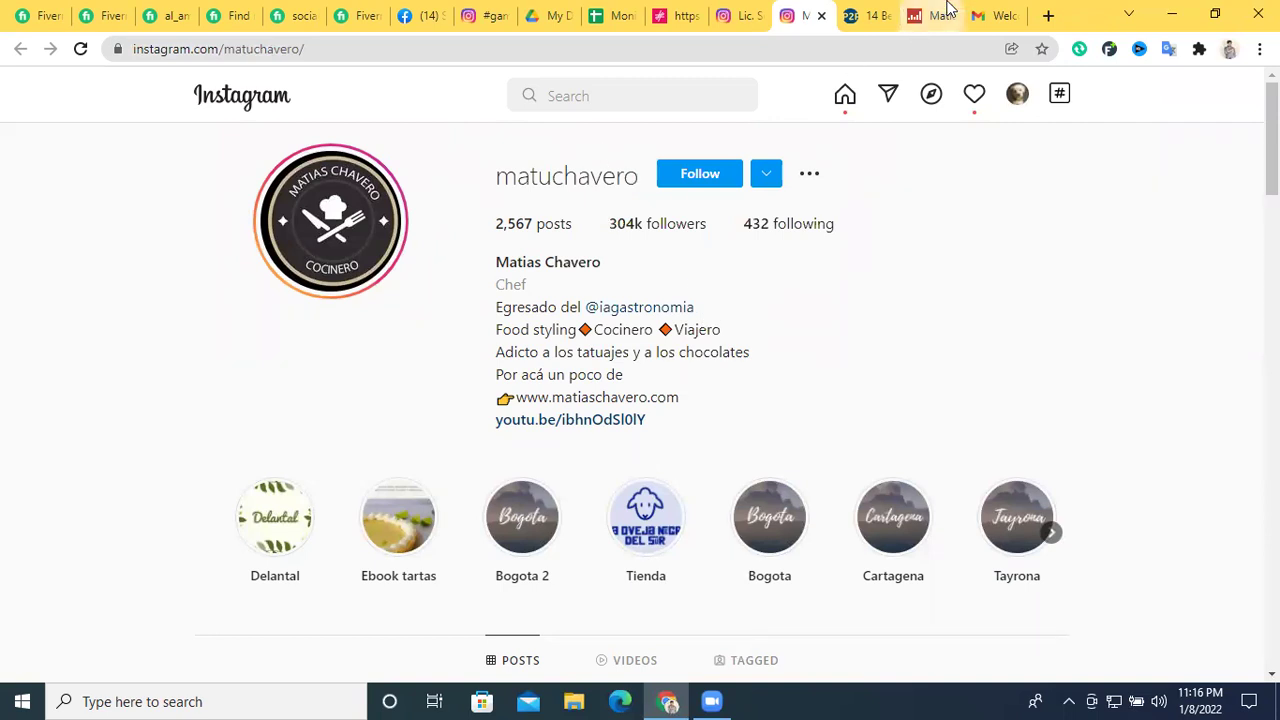
click(934, 14)
drag(195, 346, 320, 347)
drag(418, 349, 337, 365)
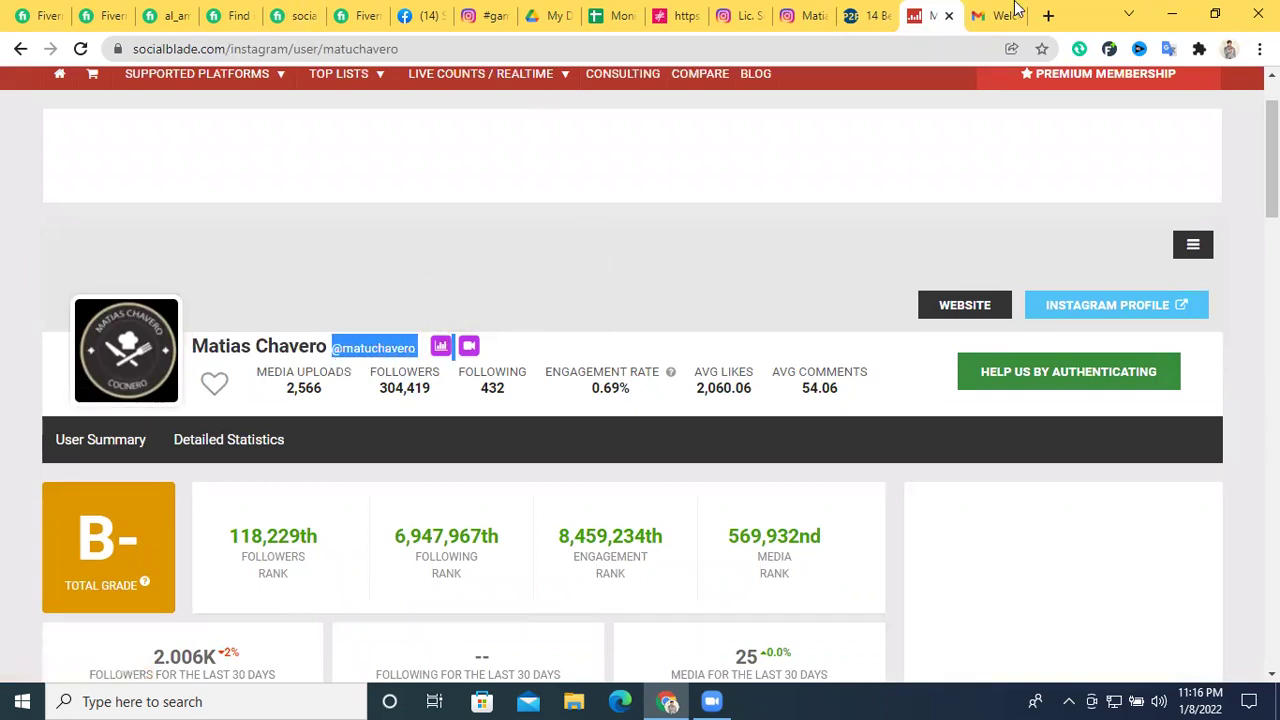
click(612, 15)
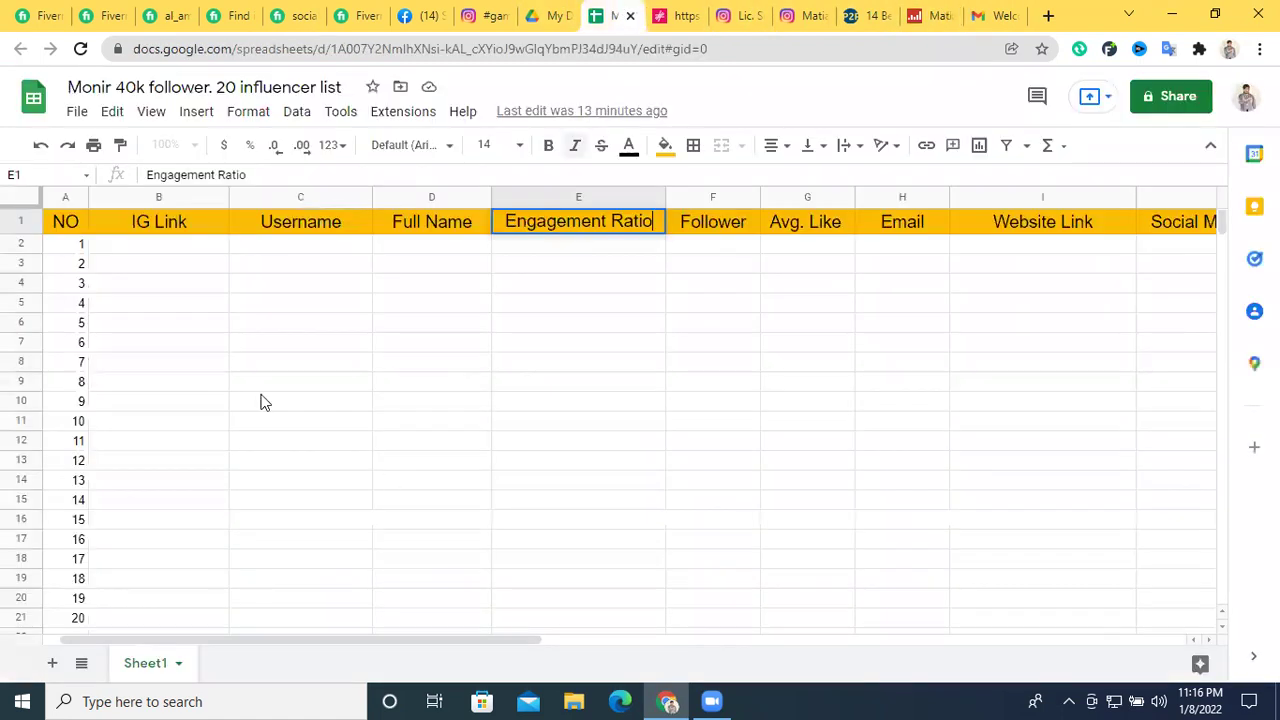
double_click(300, 246)
key(ctrl+v)
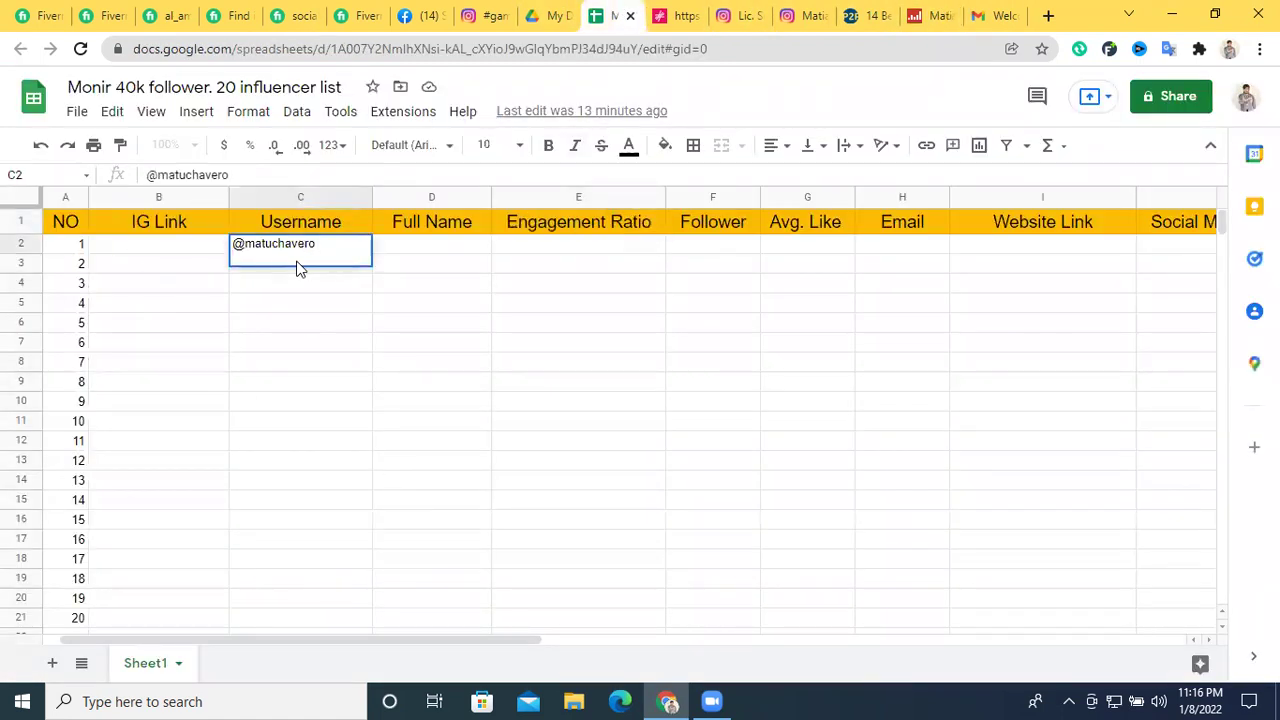
key(BackSpace)
click(339, 366)
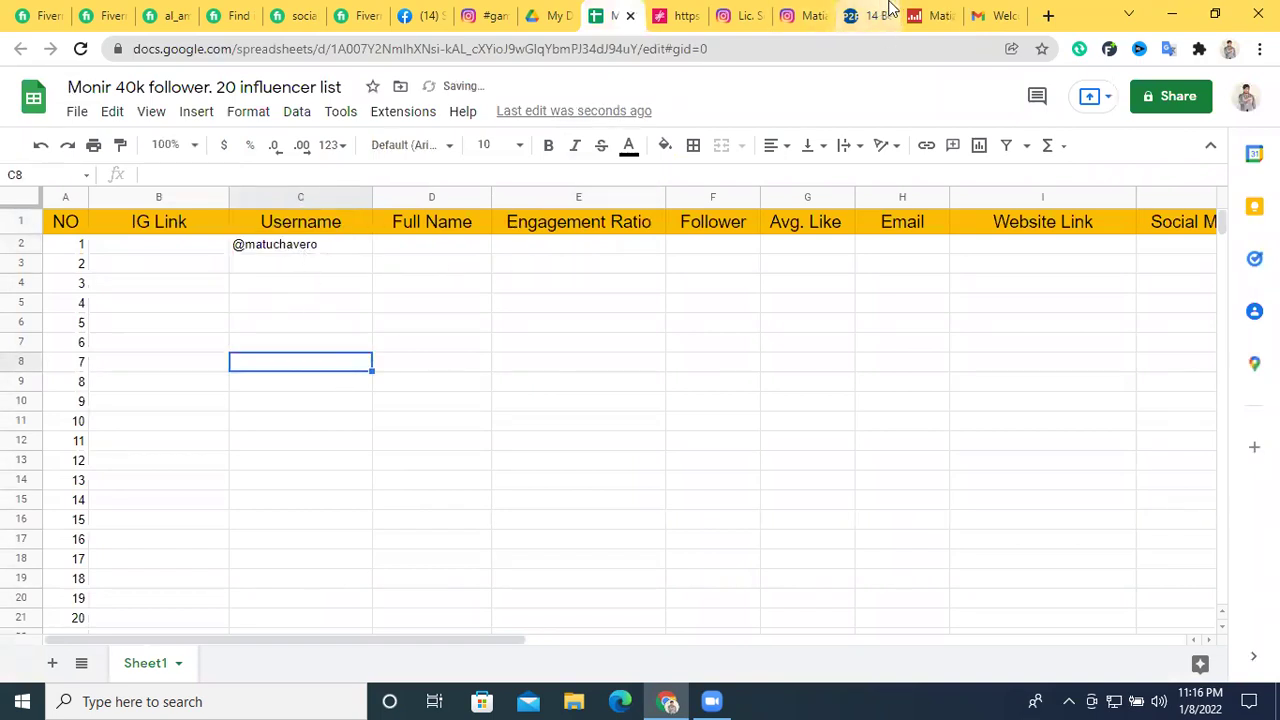
click(808, 15)
click(935, 15)
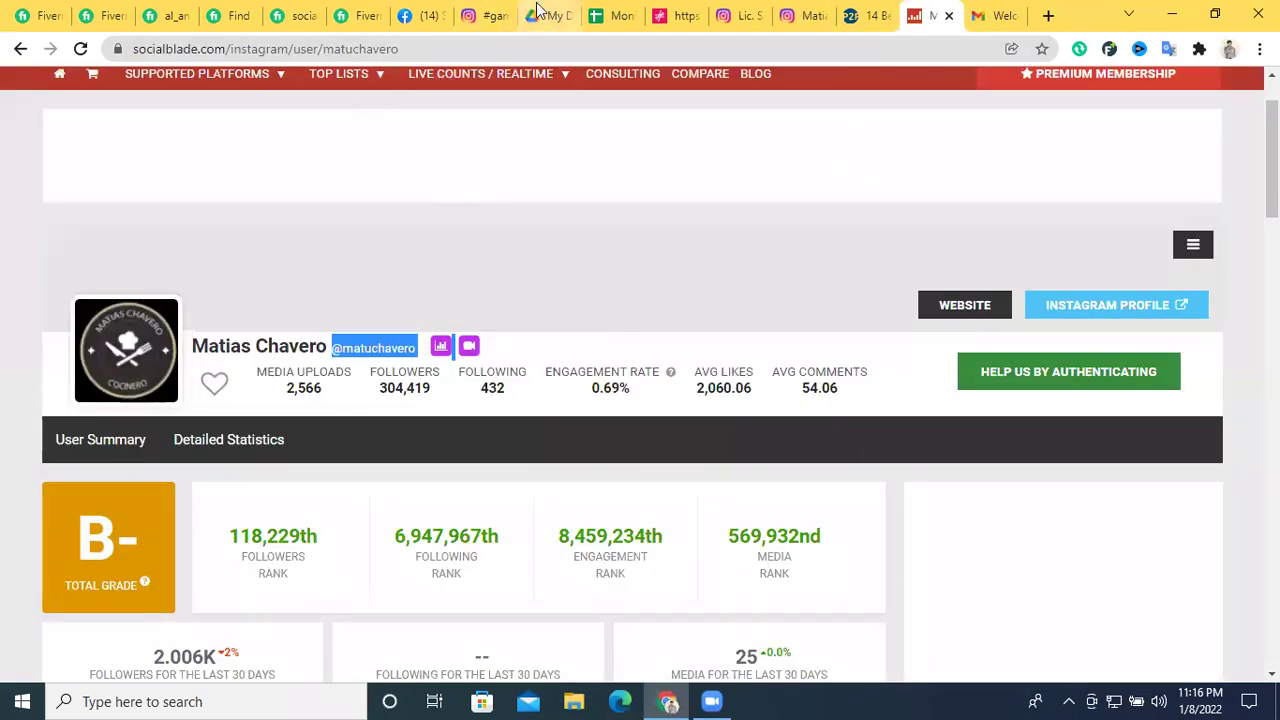
click(805, 12)
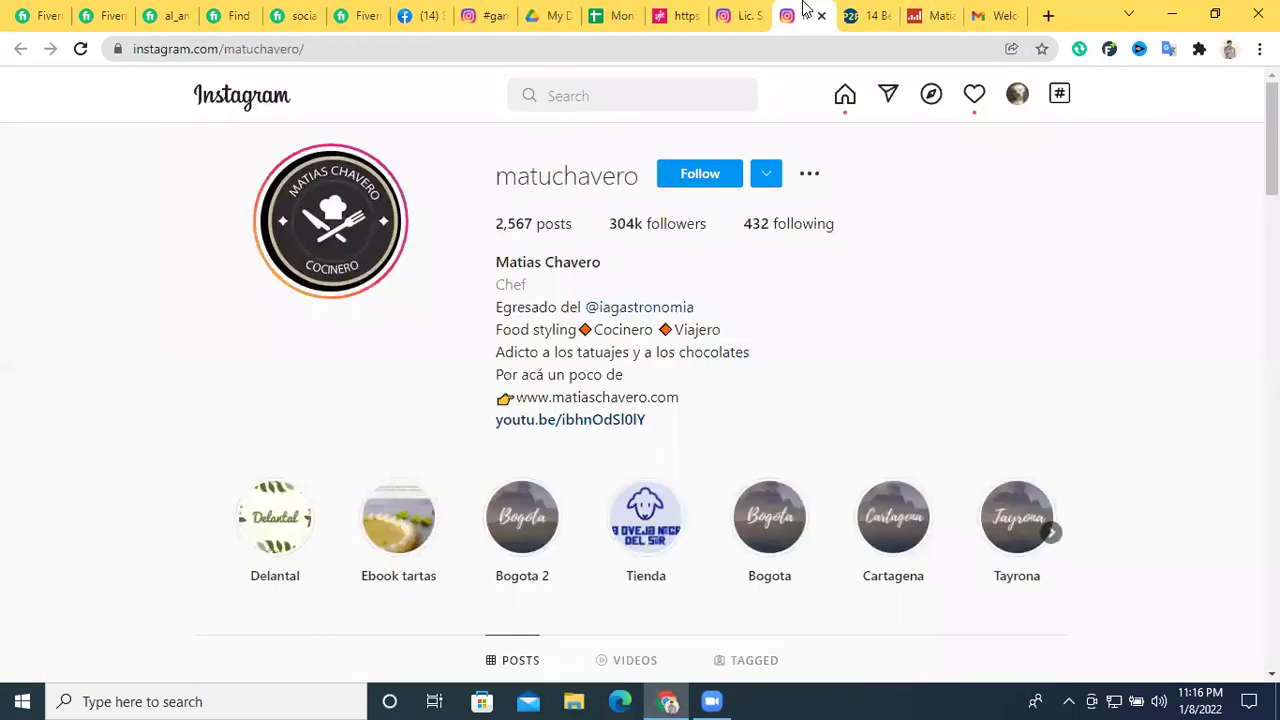
click(306, 47)
right_click(307, 50)
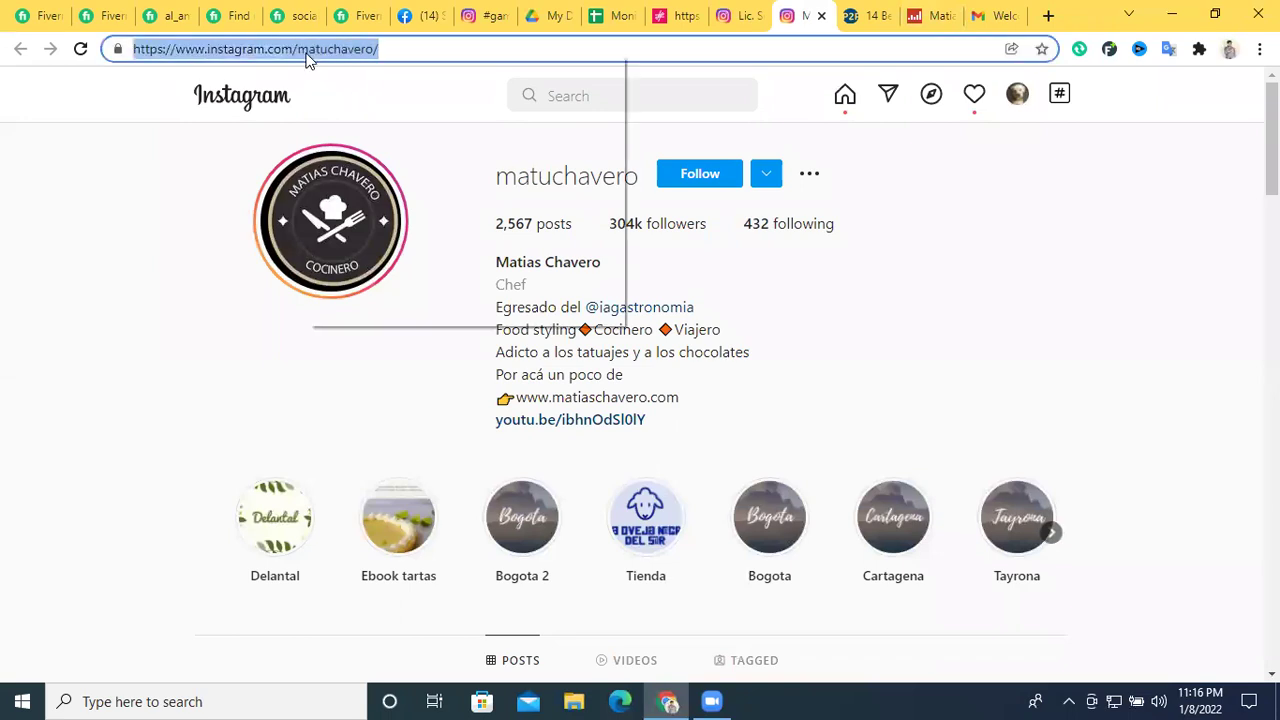
click(371, 157)
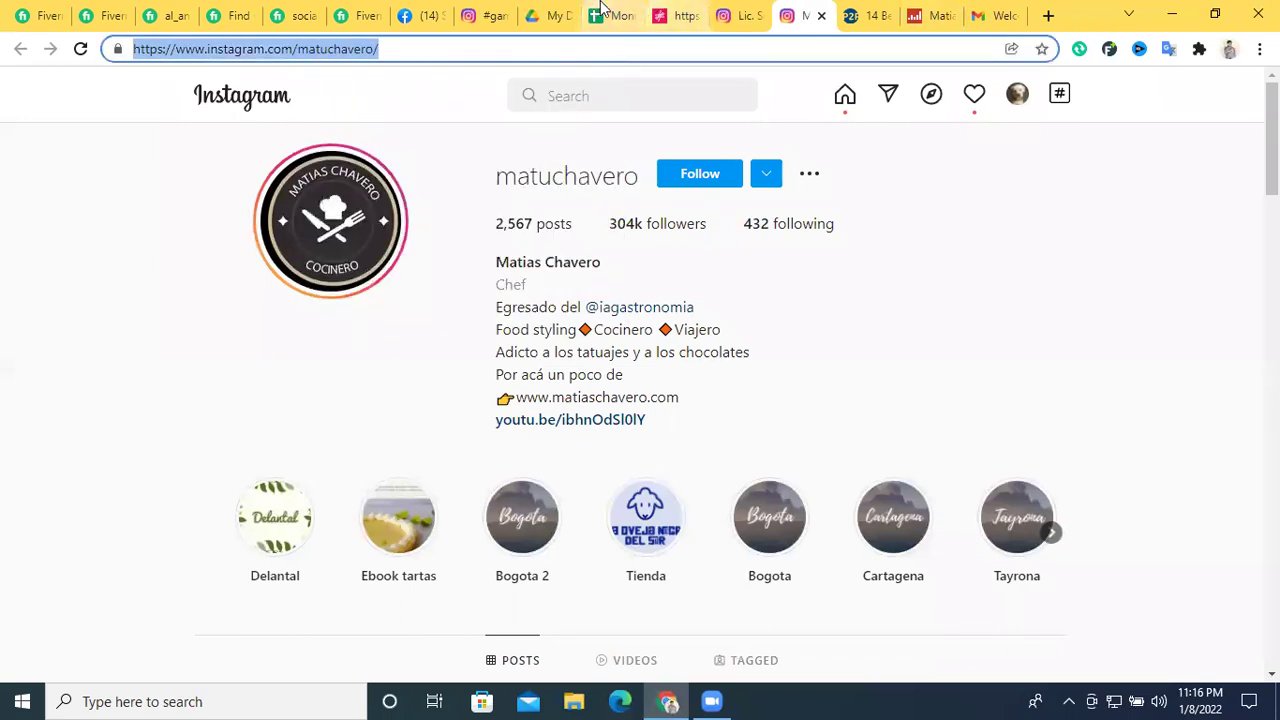
click(610, 15)
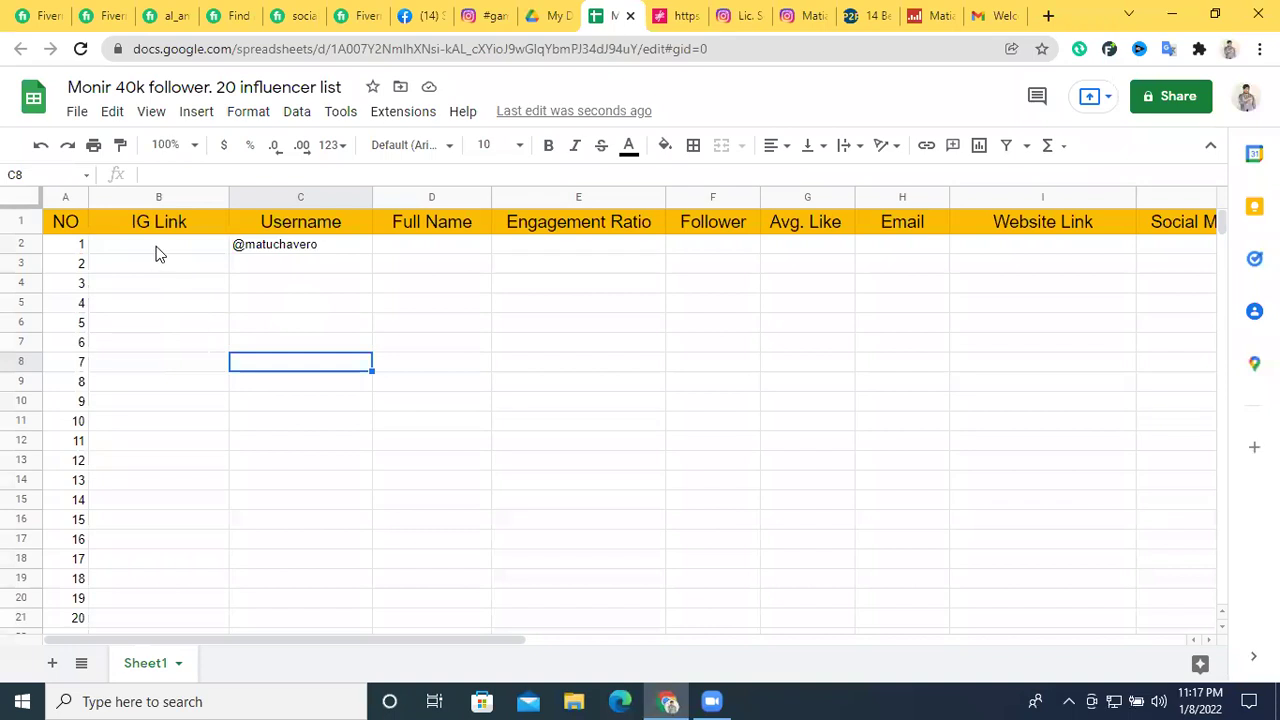
click(155, 250)
key(ctrl+v)
click(283, 318)
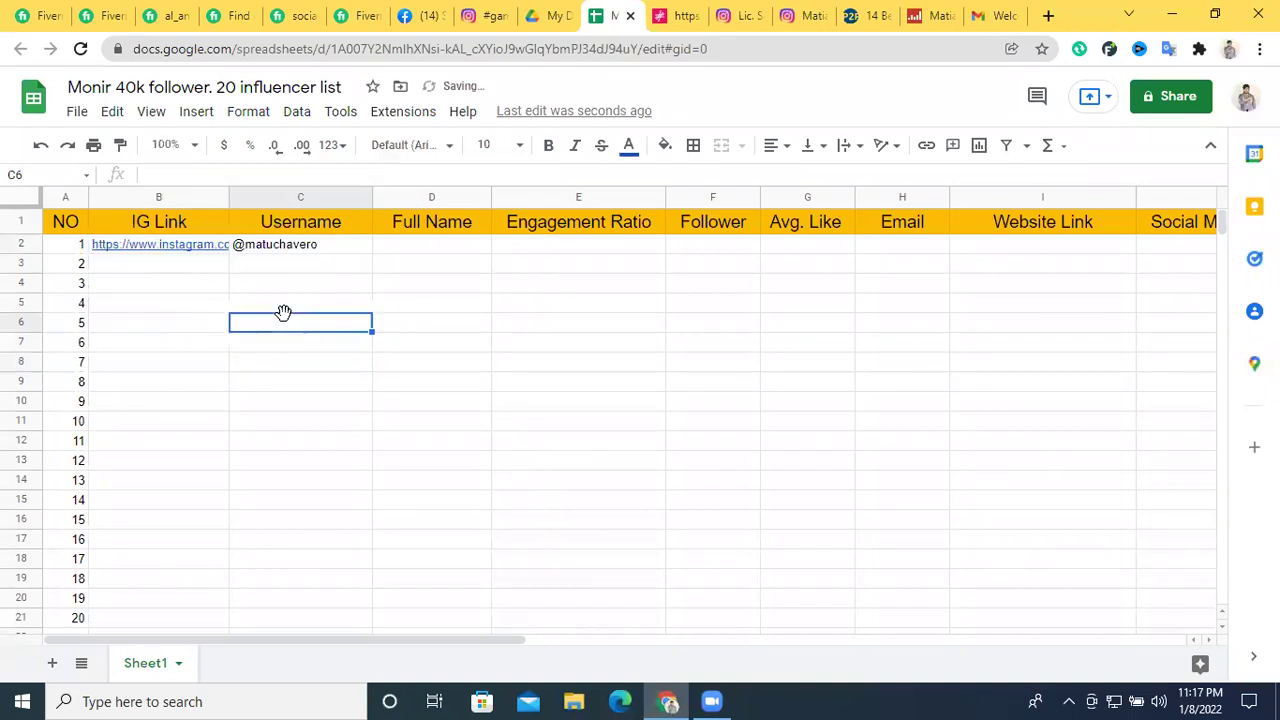
click(410, 246)
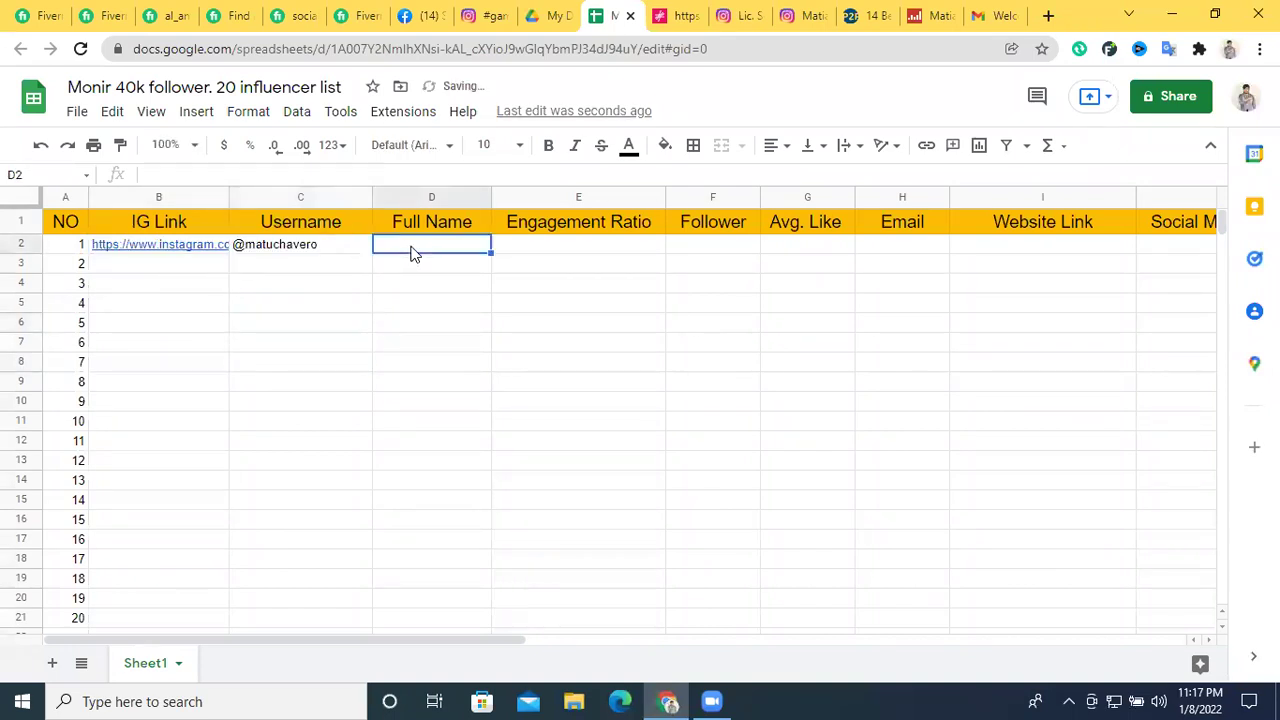
click(925, 15)
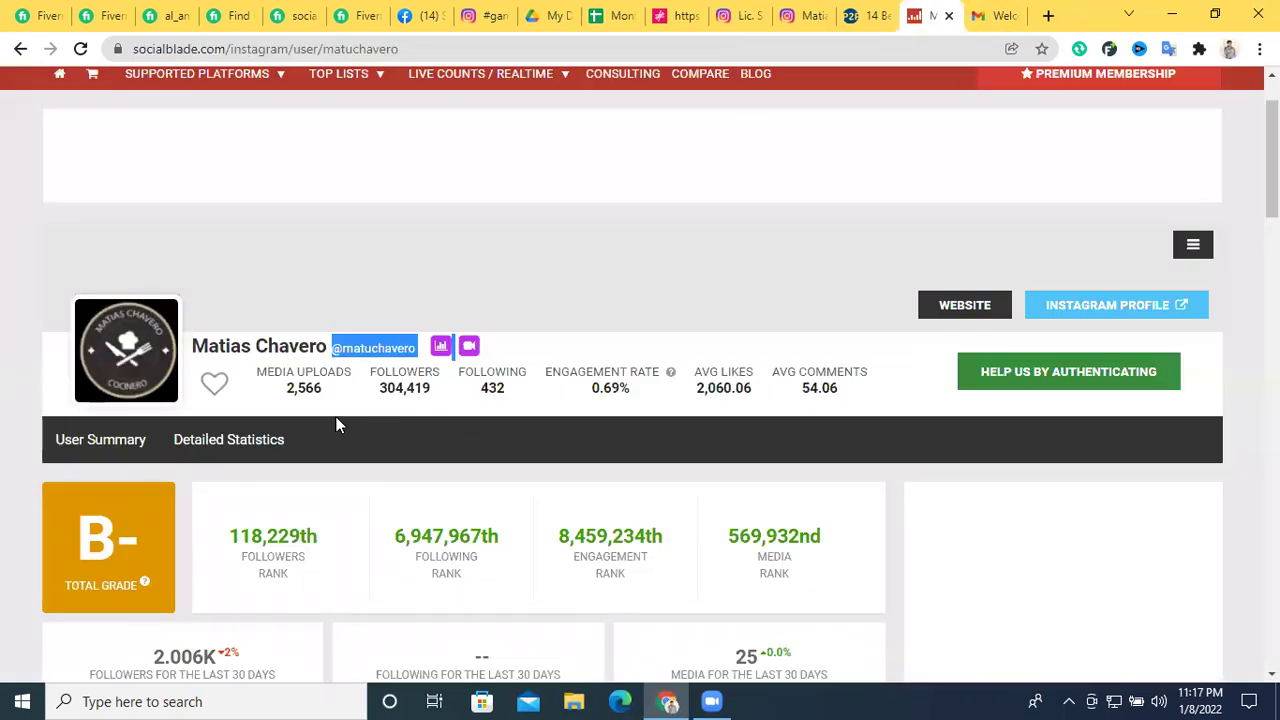
Copy Social Blade's average likes 2,060.06 into Avg. Like cell G2
scroll(400, 422, down, 3)
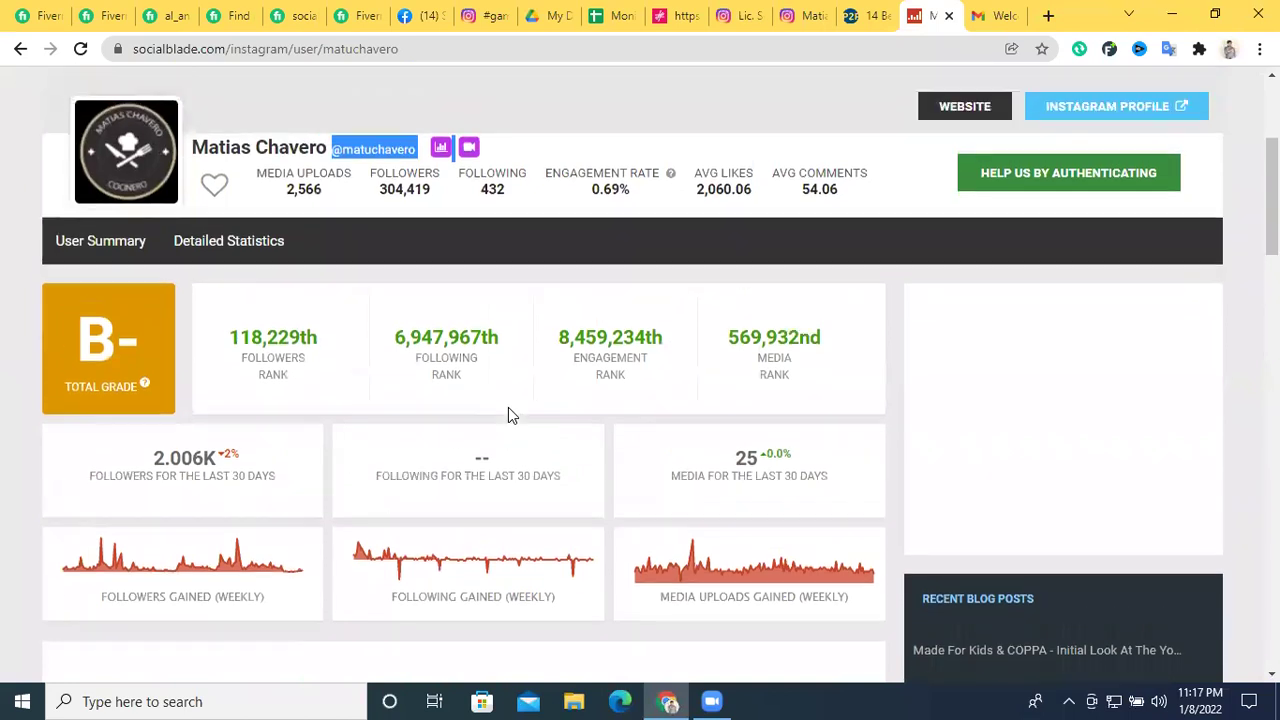
scroll(508, 408, up, 2)
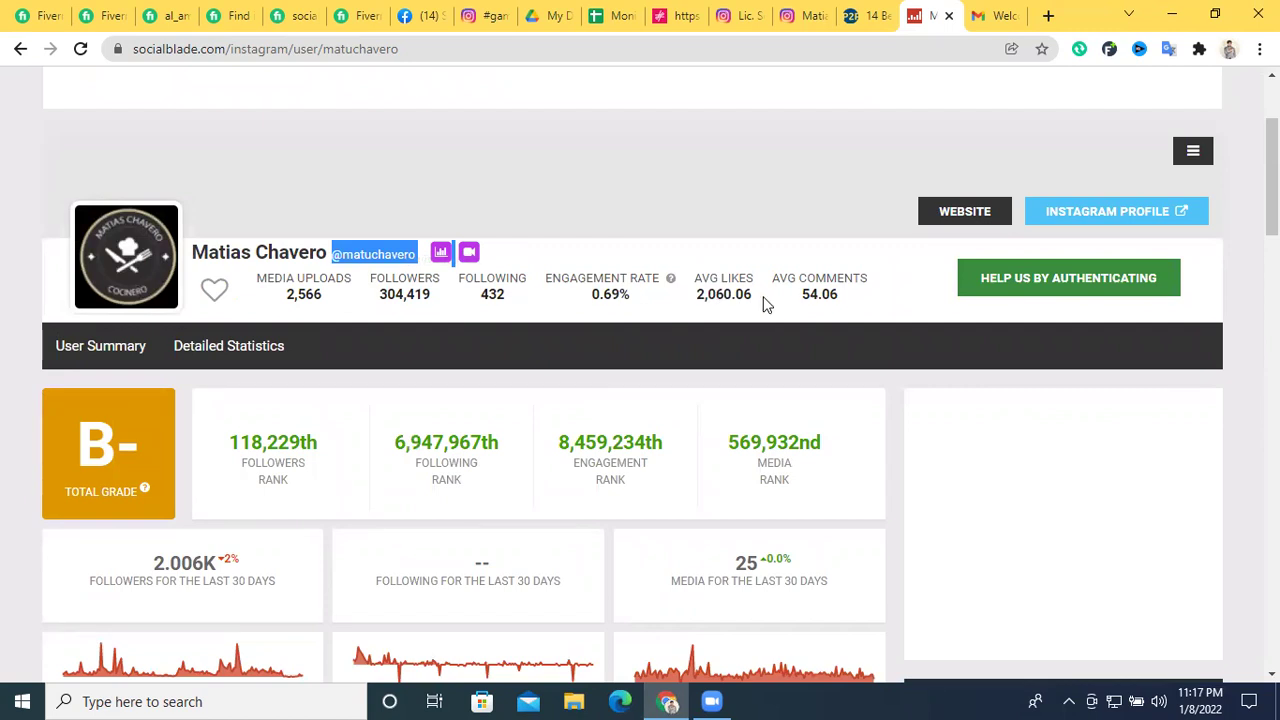
double_click(710, 294)
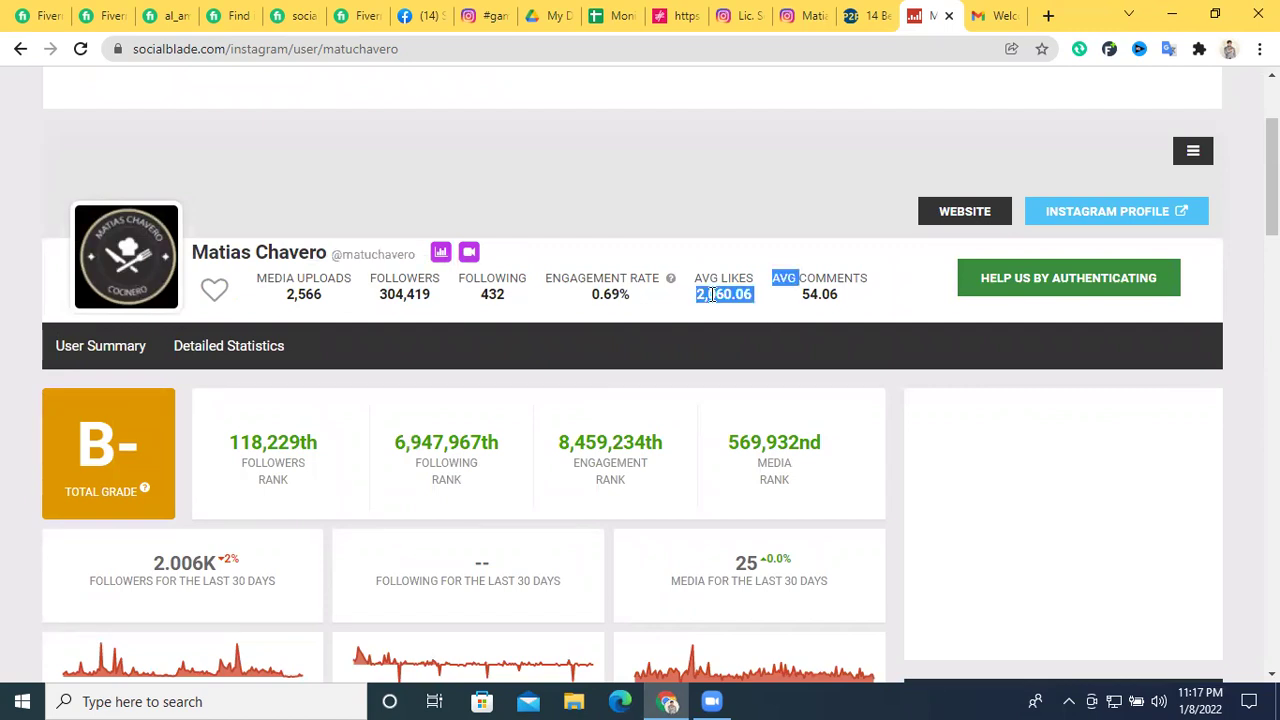
drag(698, 294, 752, 294)
click(612, 15)
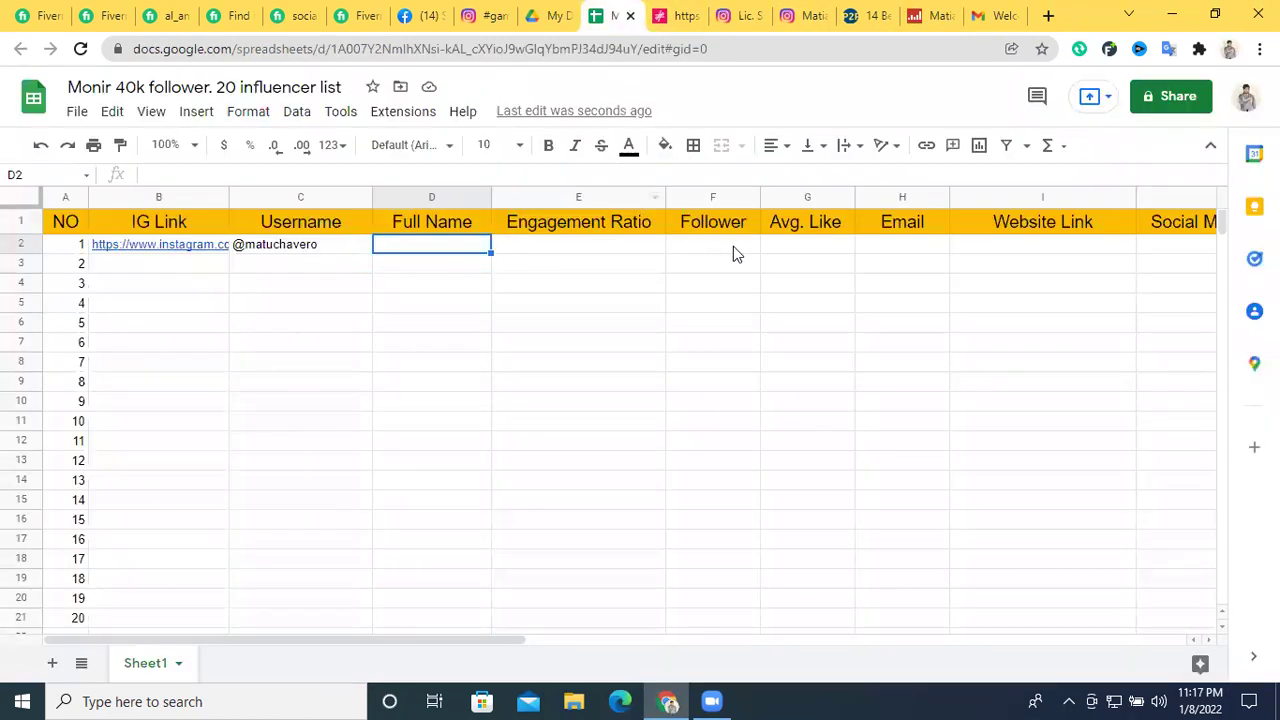
click(798, 248)
key(ctrl+v)
click(806, 302)
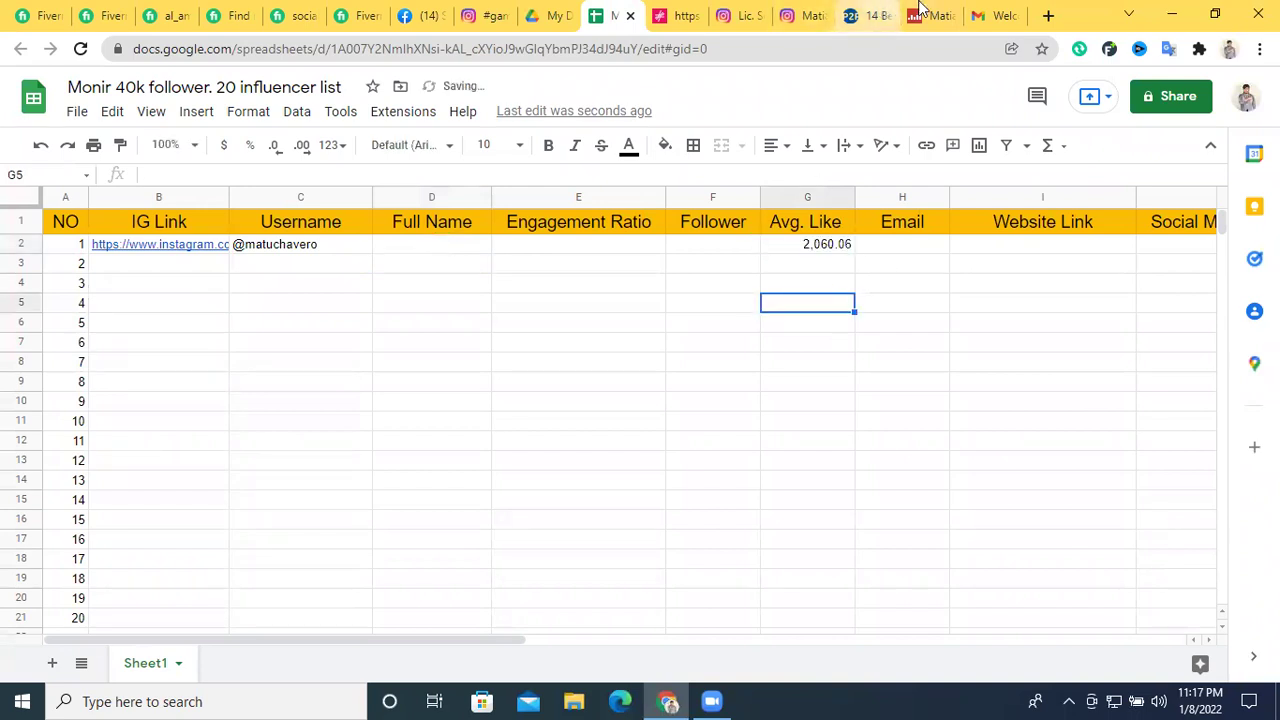
click(920, 12)
click(813, 12)
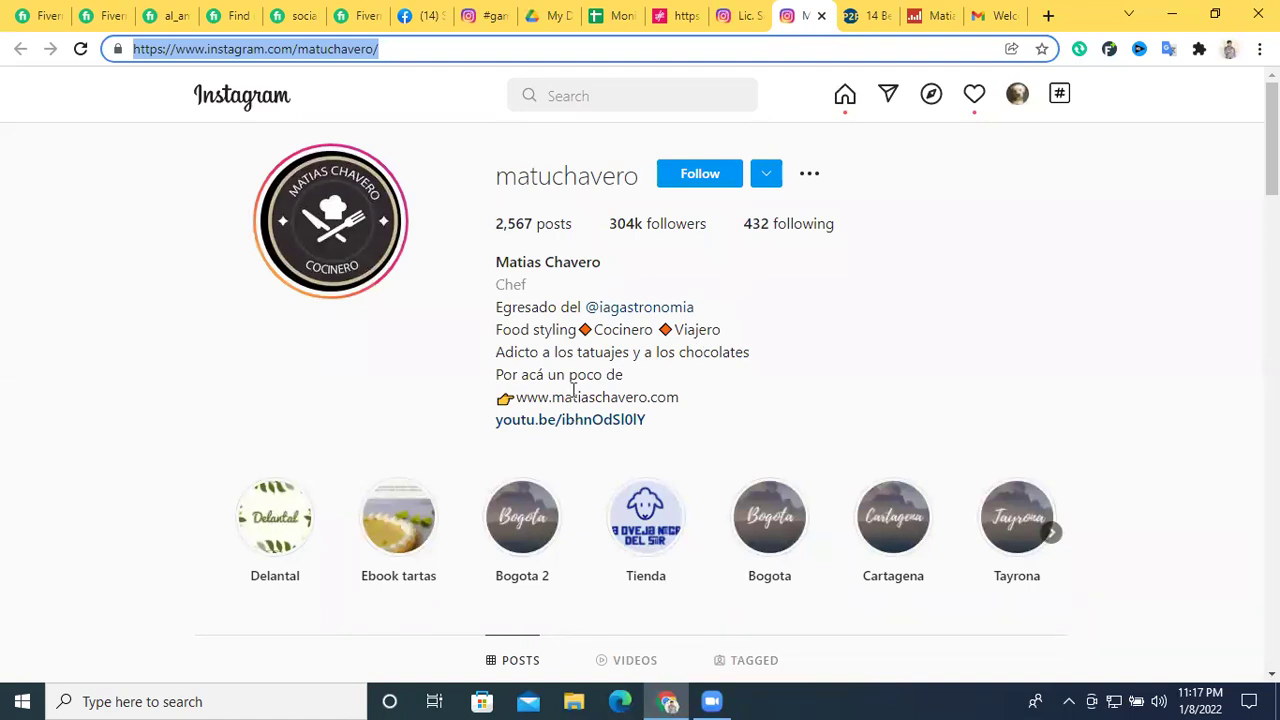
scroll(774, 280, down, 2)
scroll(727, 272, up, 2)
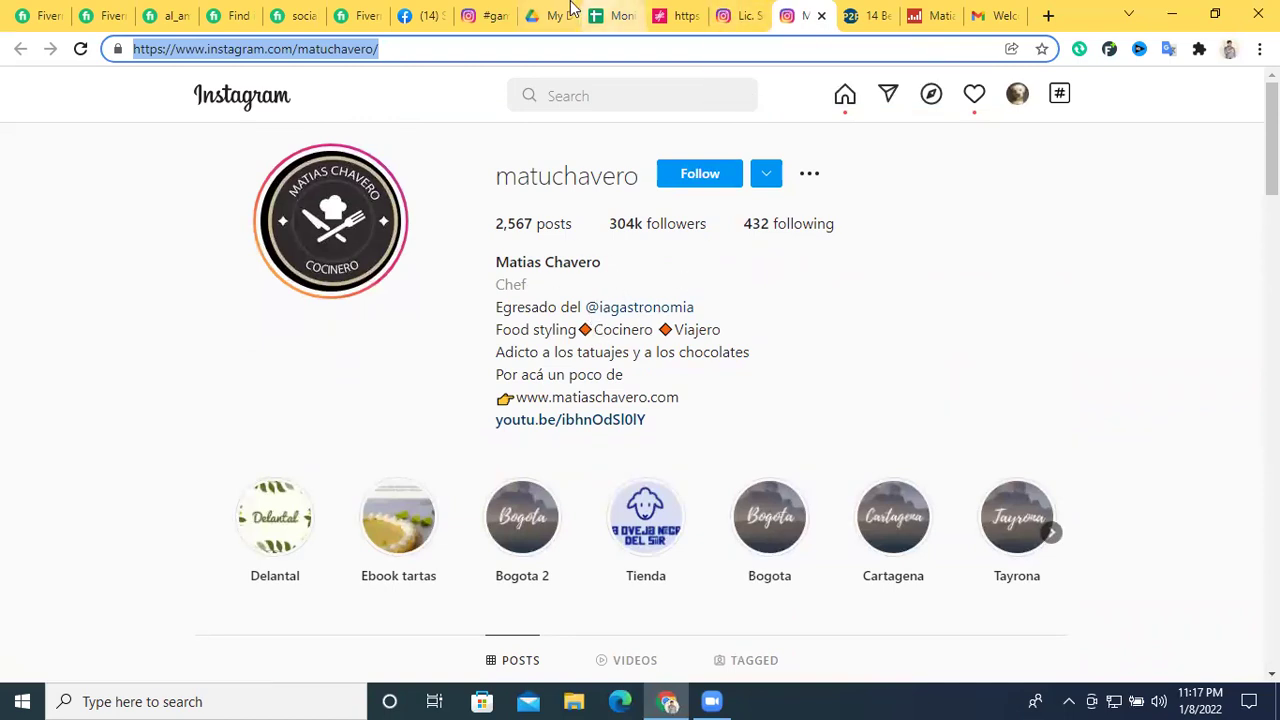
click(607, 15)
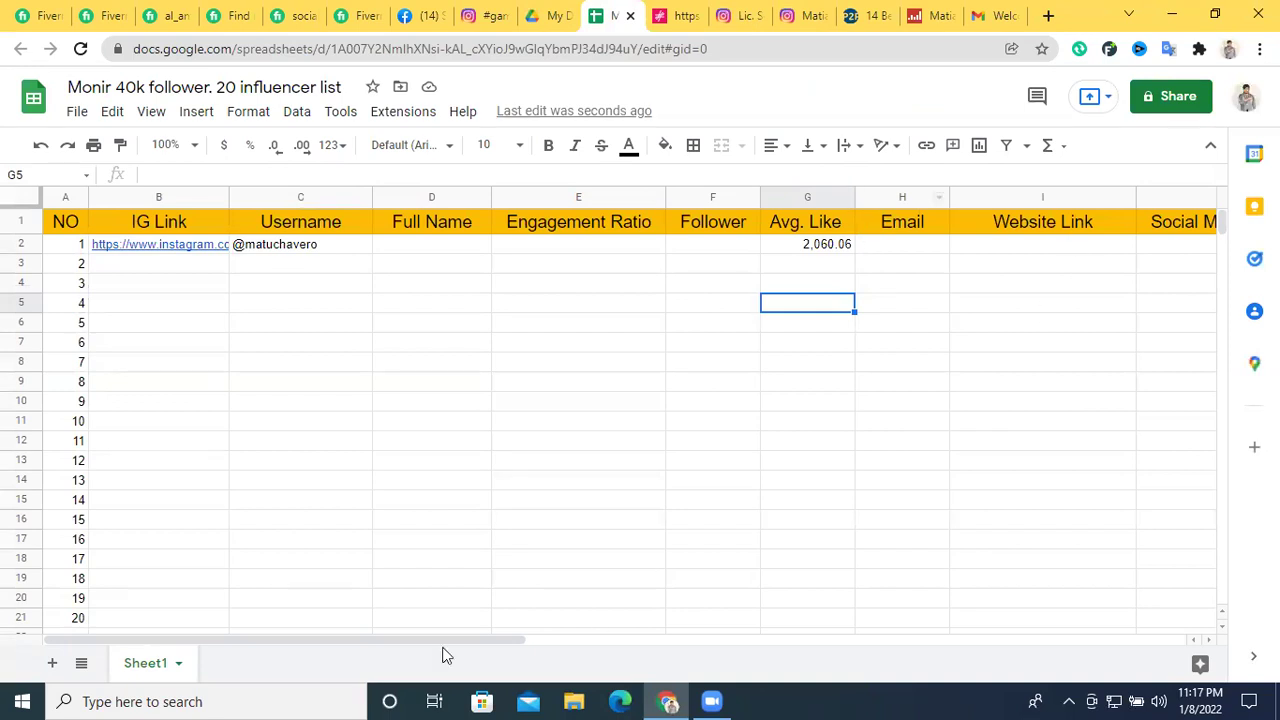
Enter the header 'Avg. comment' in cell K1
drag(438, 643, 648, 643)
click(888, 221)
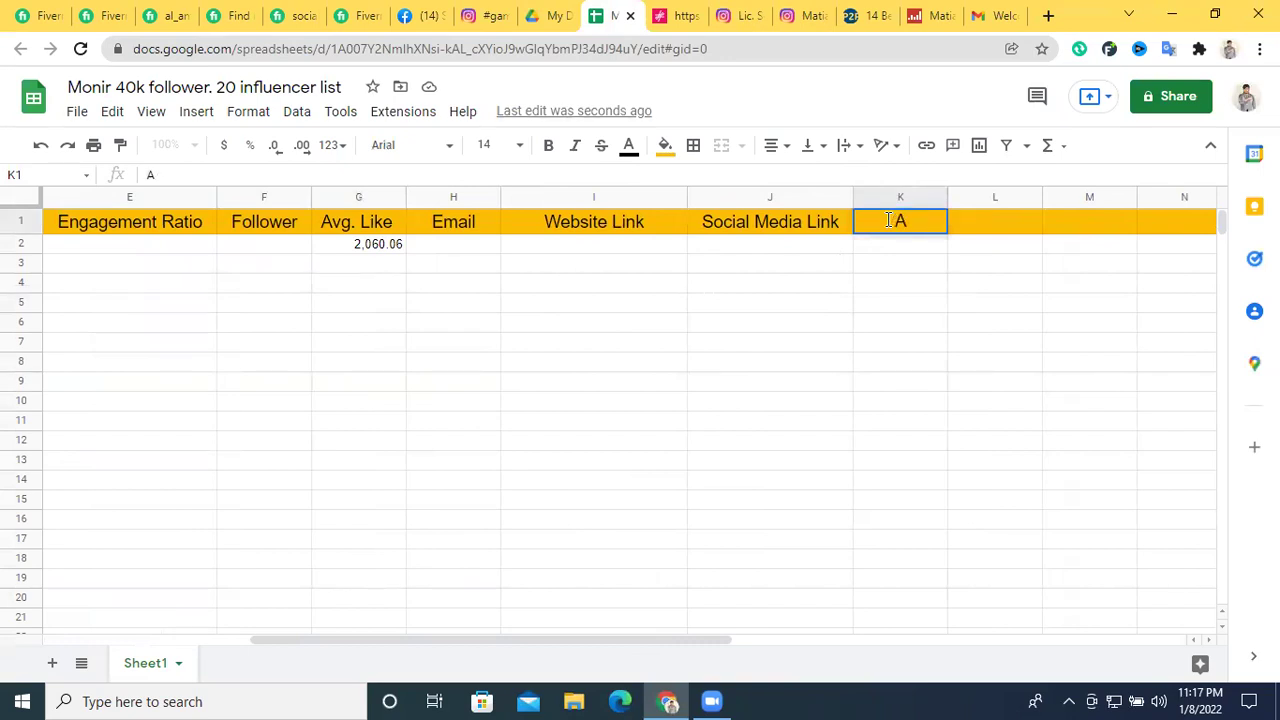
text(g)
key(BackSpace)
text(. comment)
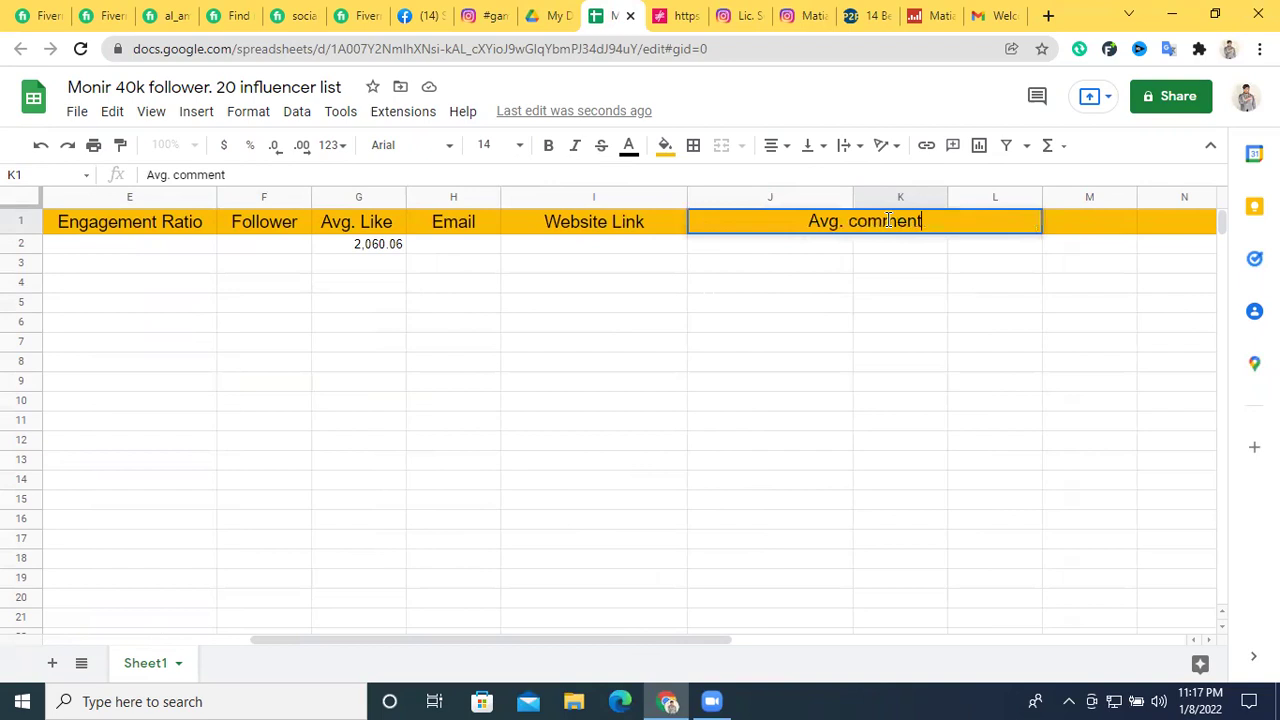
key(Return)
Move the Avg. comment column to sit before the Email column
drag(897, 197, 465, 200)
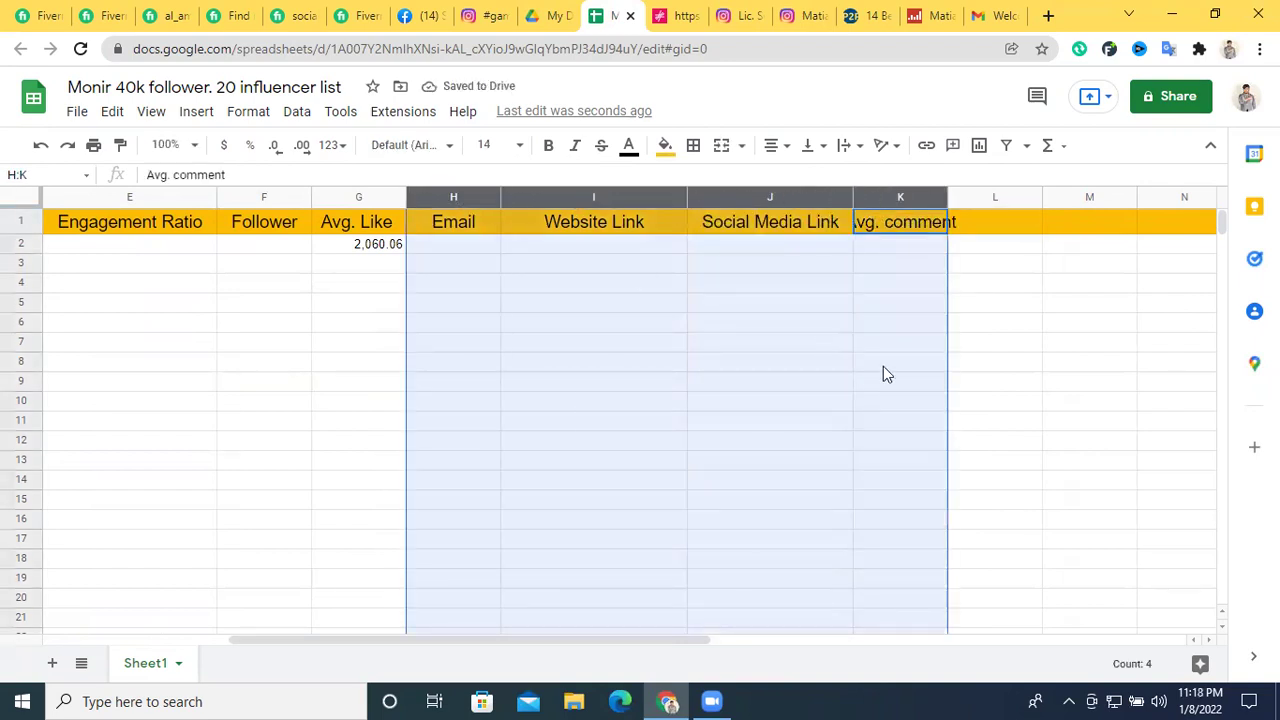
click(1088, 362)
click(878, 198)
drag(878, 198, 551, 197)
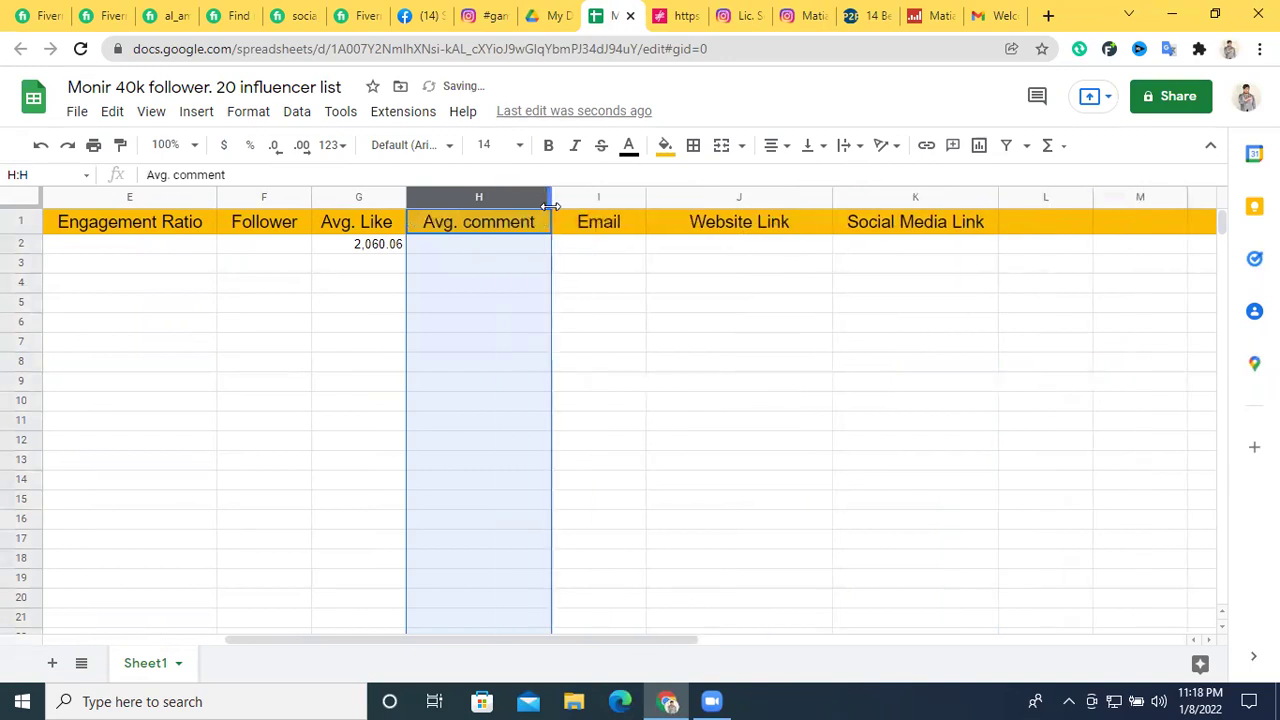
Copy the 54.06 average comments from Social Blade into cell H2
click(480, 244)
click(928, 15)
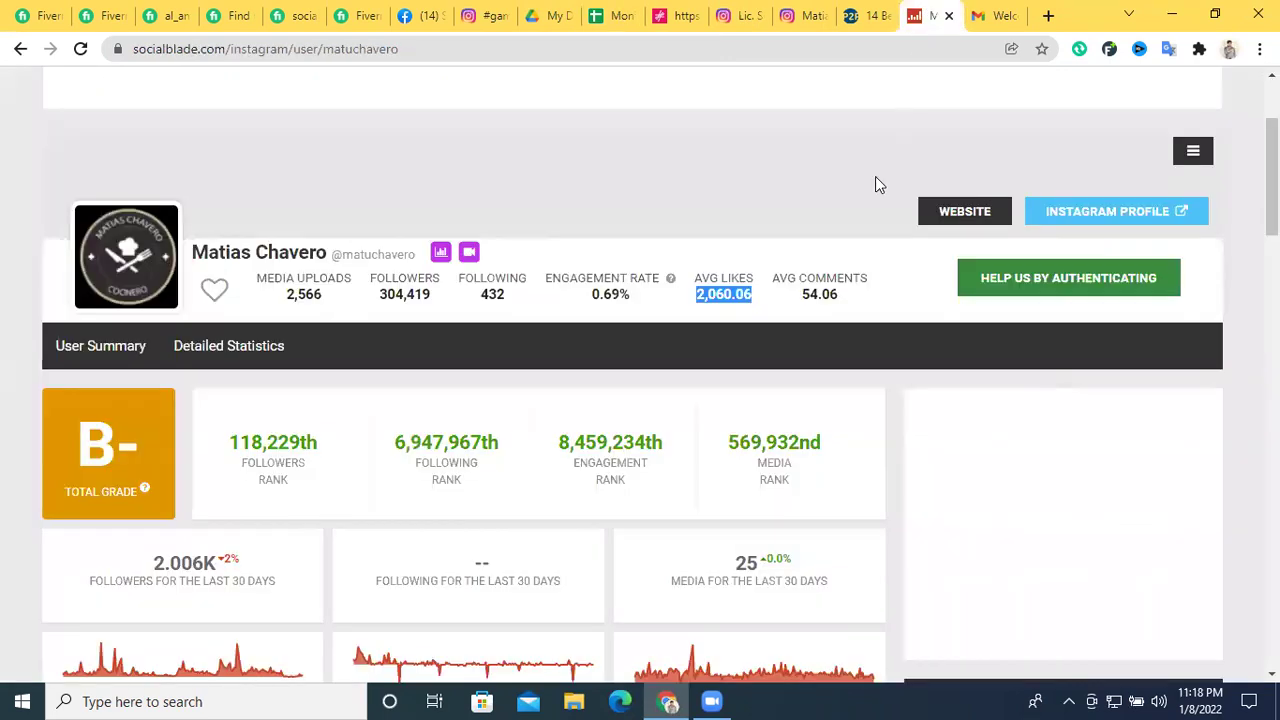
double_click(813, 295)
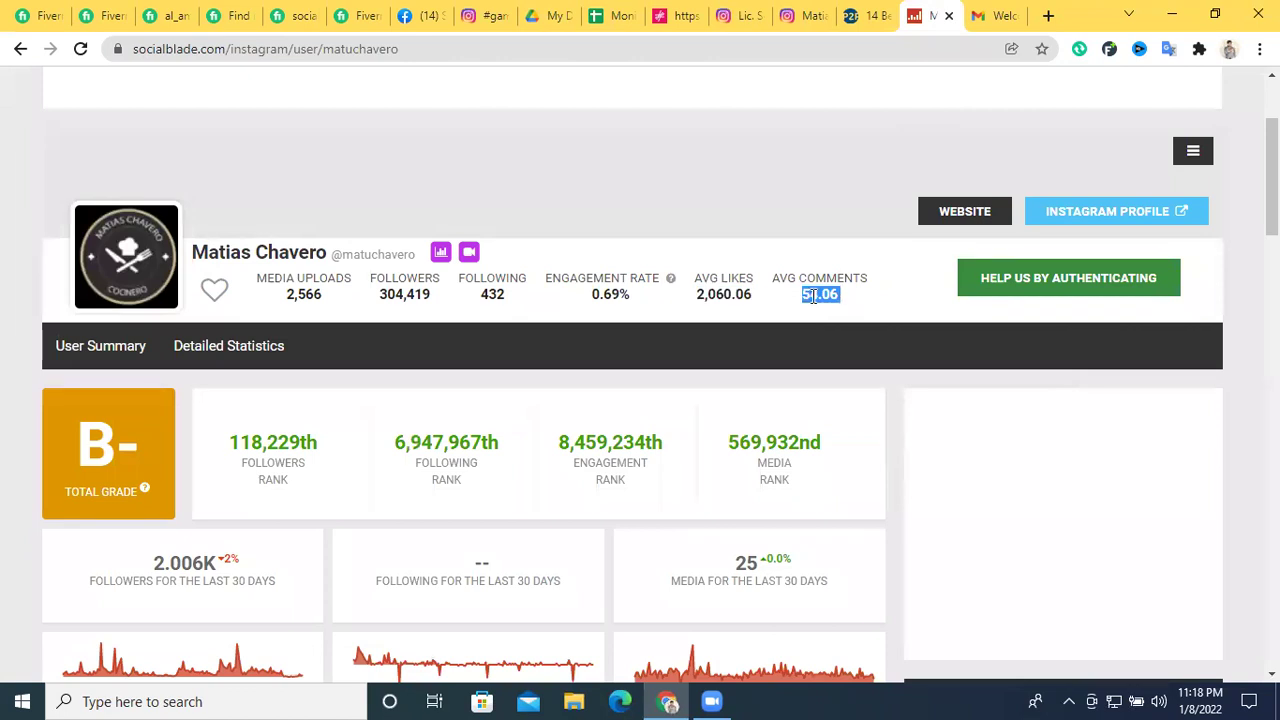
right_click(815, 296)
click(858, 313)
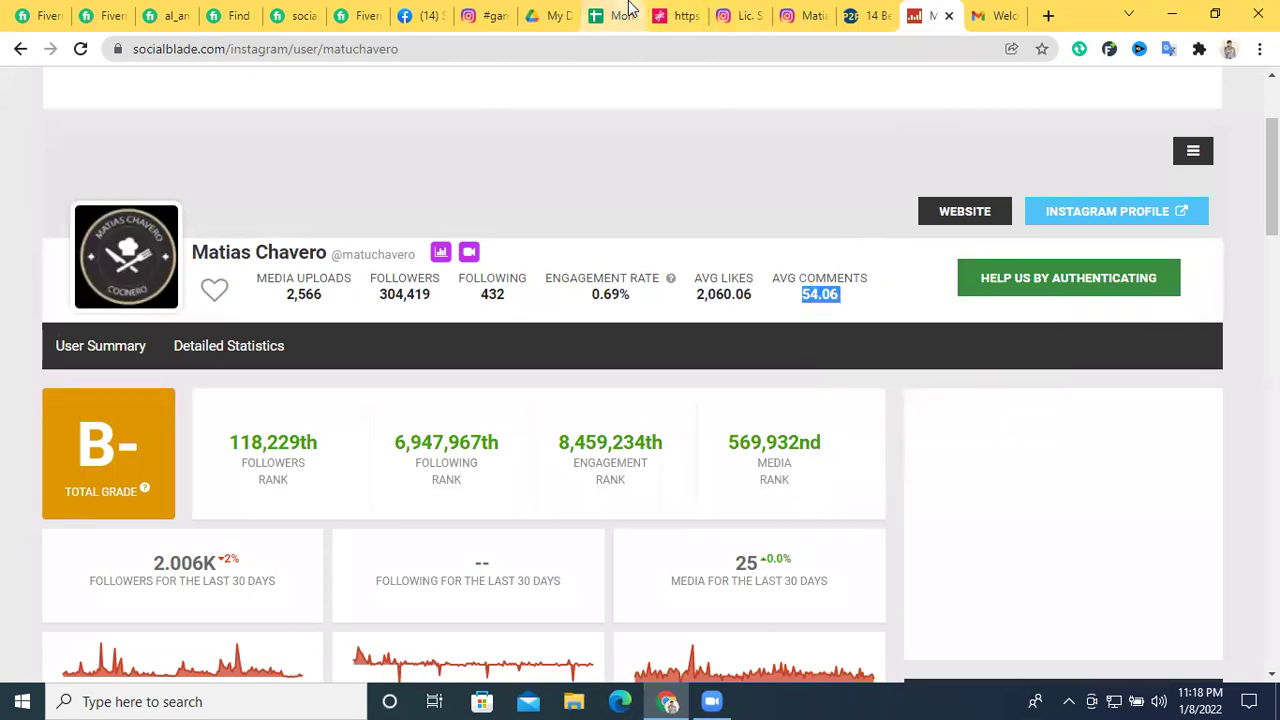
click(614, 15)
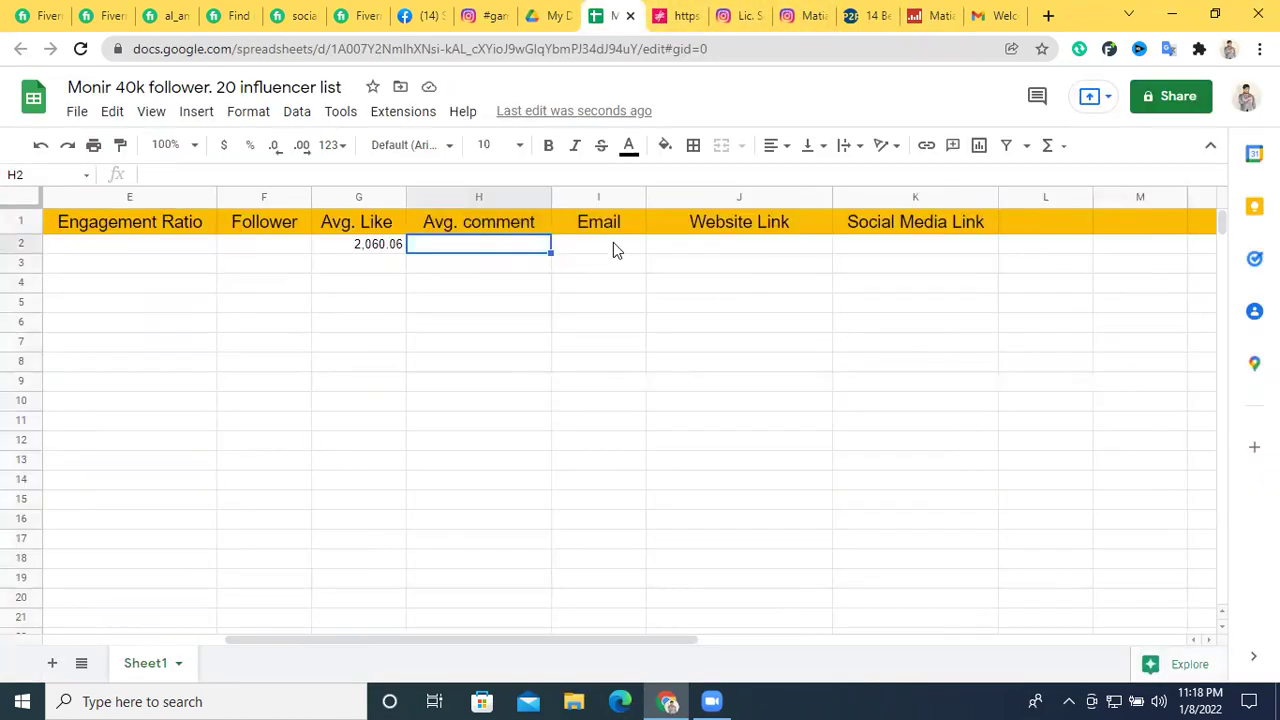
double_click(476, 242)
key(ctrl+v)
click(517, 300)
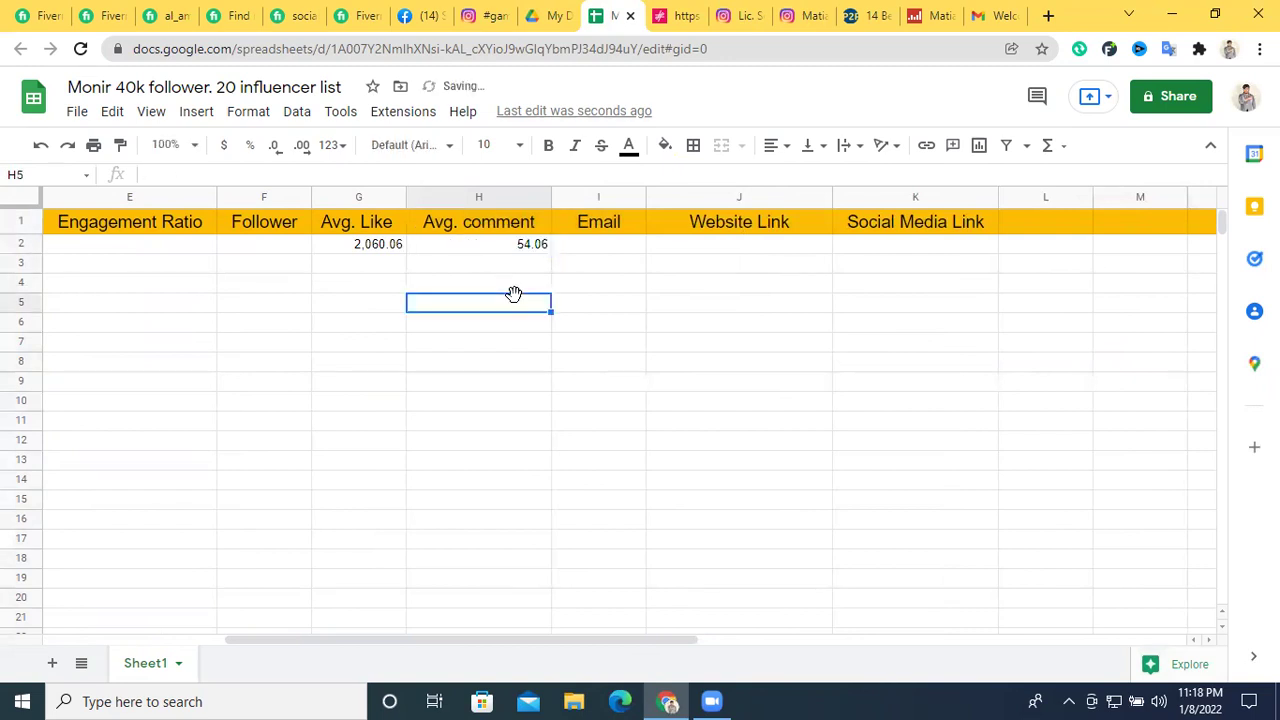
Copy the 304,419 follower count from Social Blade into Follower cell F2
click(601, 248)
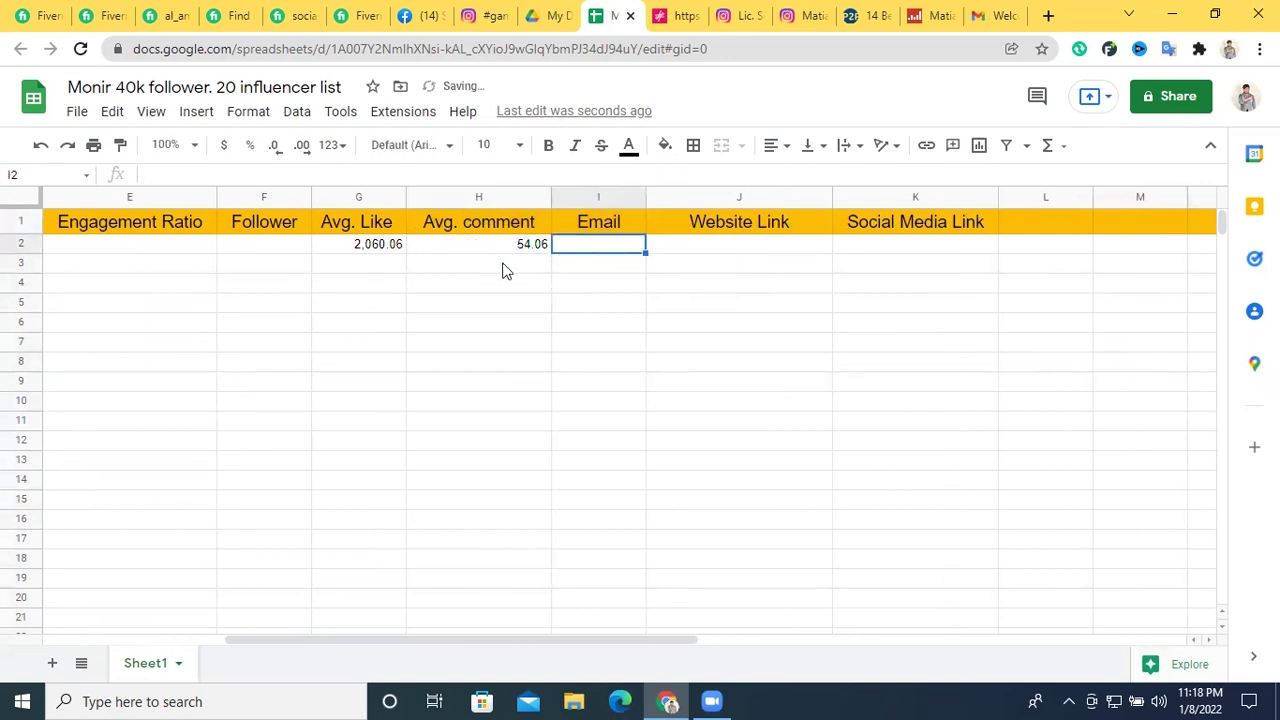
click(278, 248)
click(910, 14)
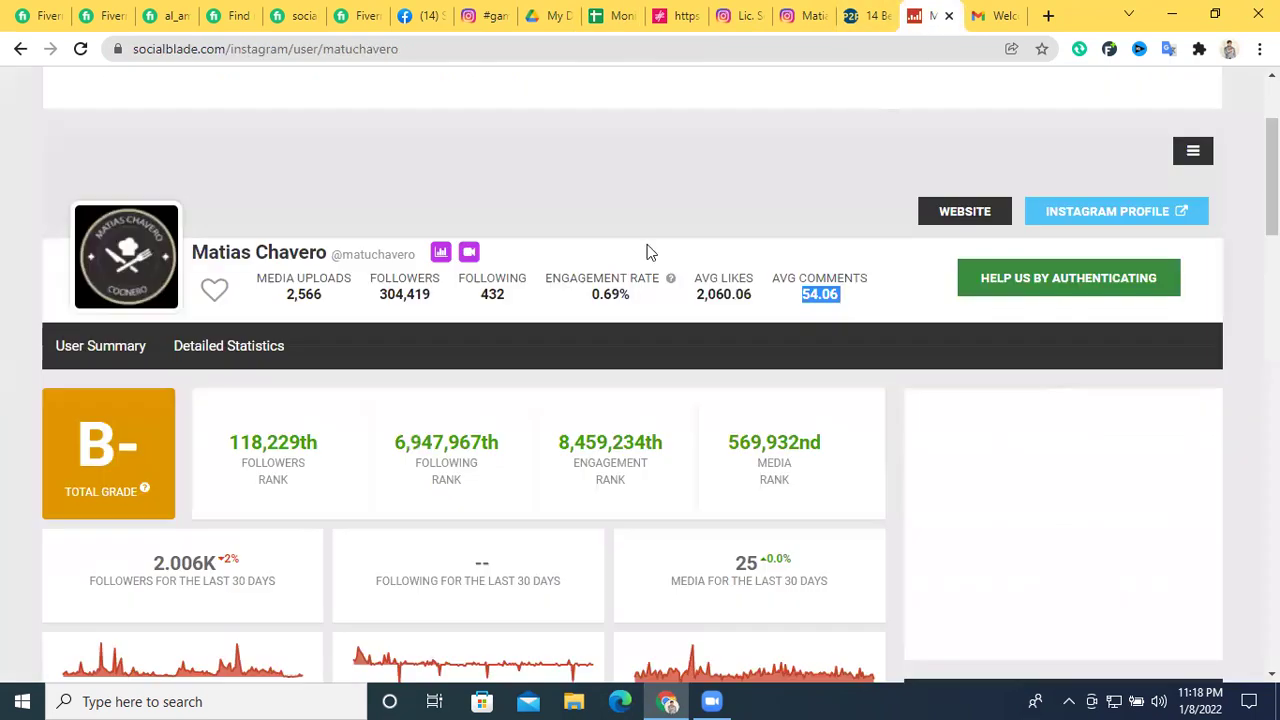
double_click(393, 294)
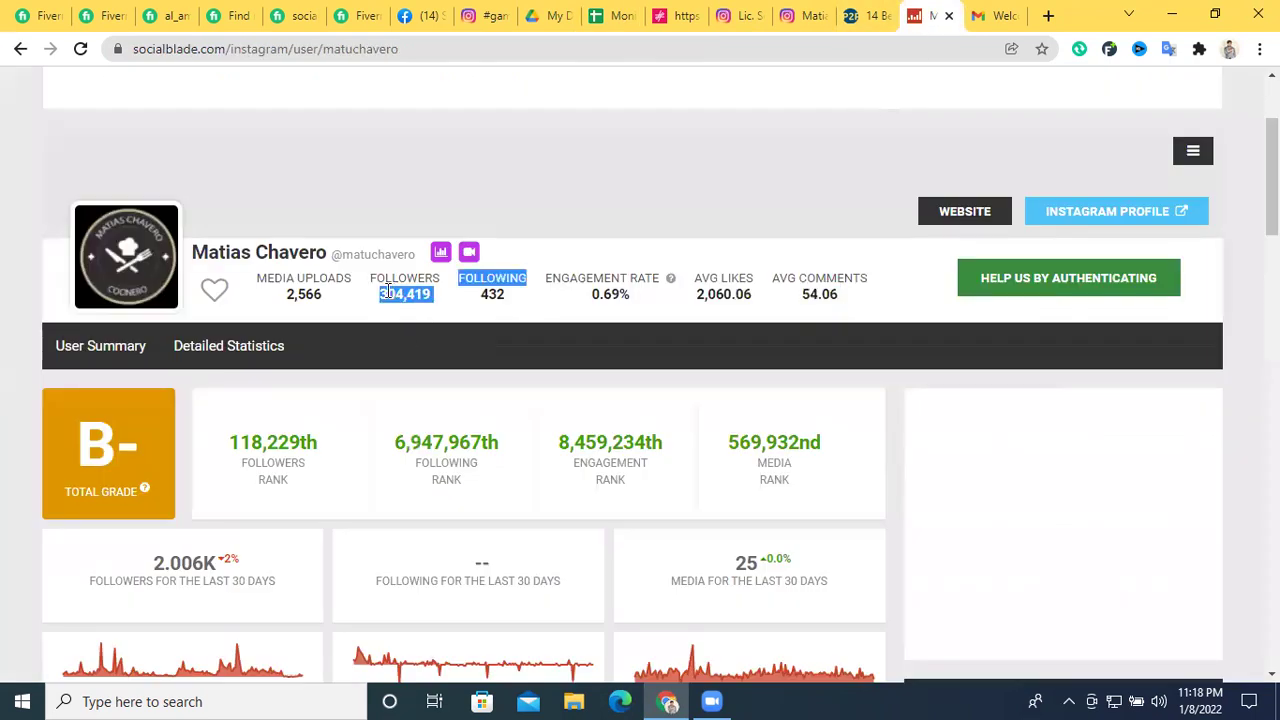
click(384, 293)
drag(383, 293, 432, 301)
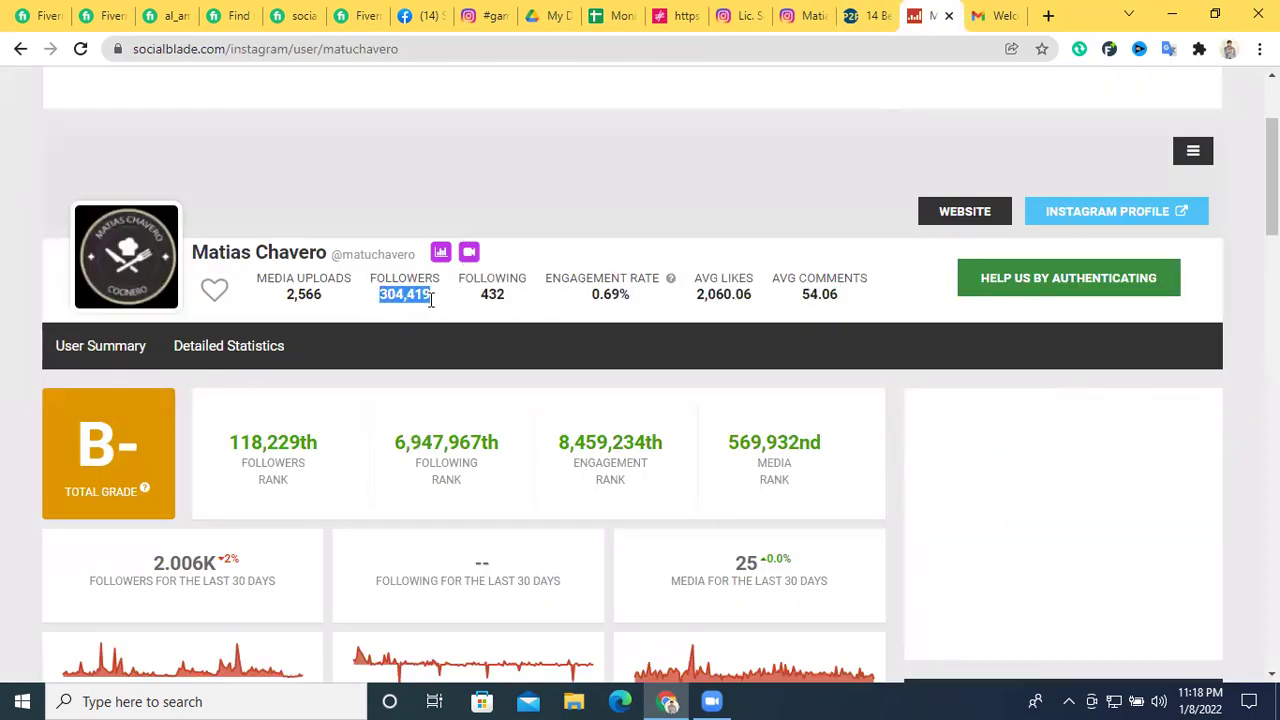
click(491, 20)
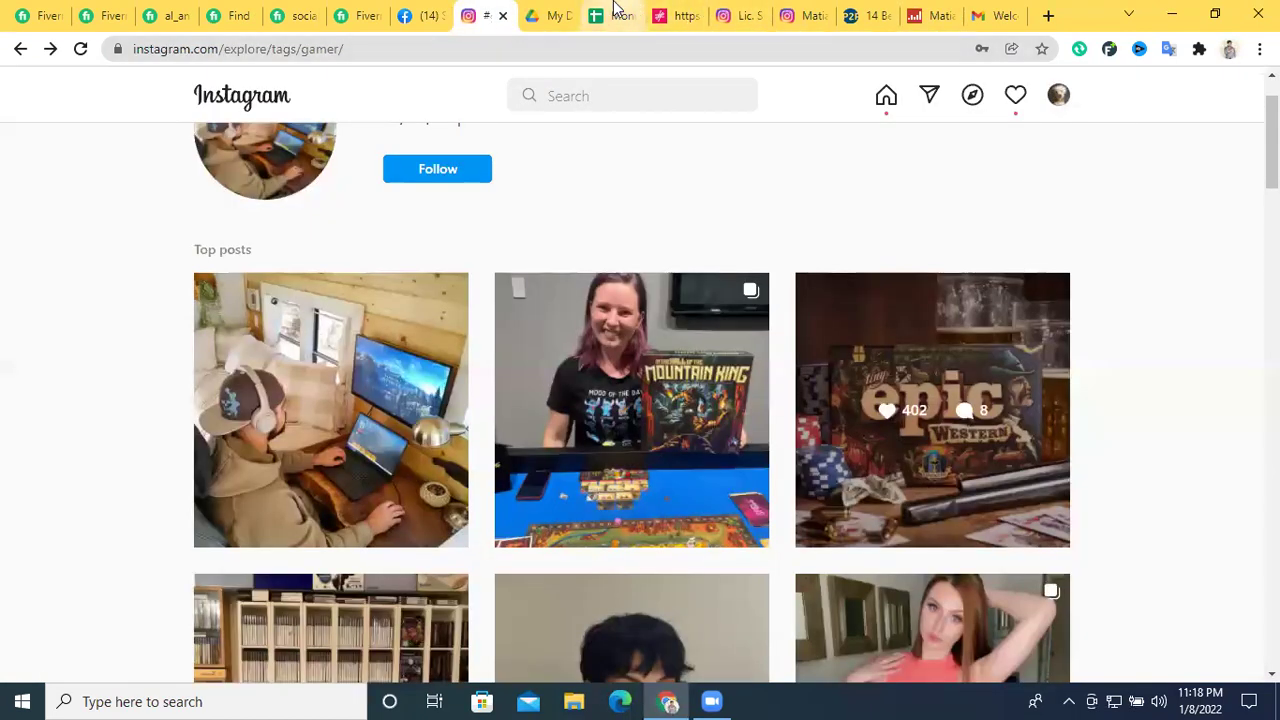
click(610, 12)
double_click(270, 245)
key(ctrl+v)
click(292, 289)
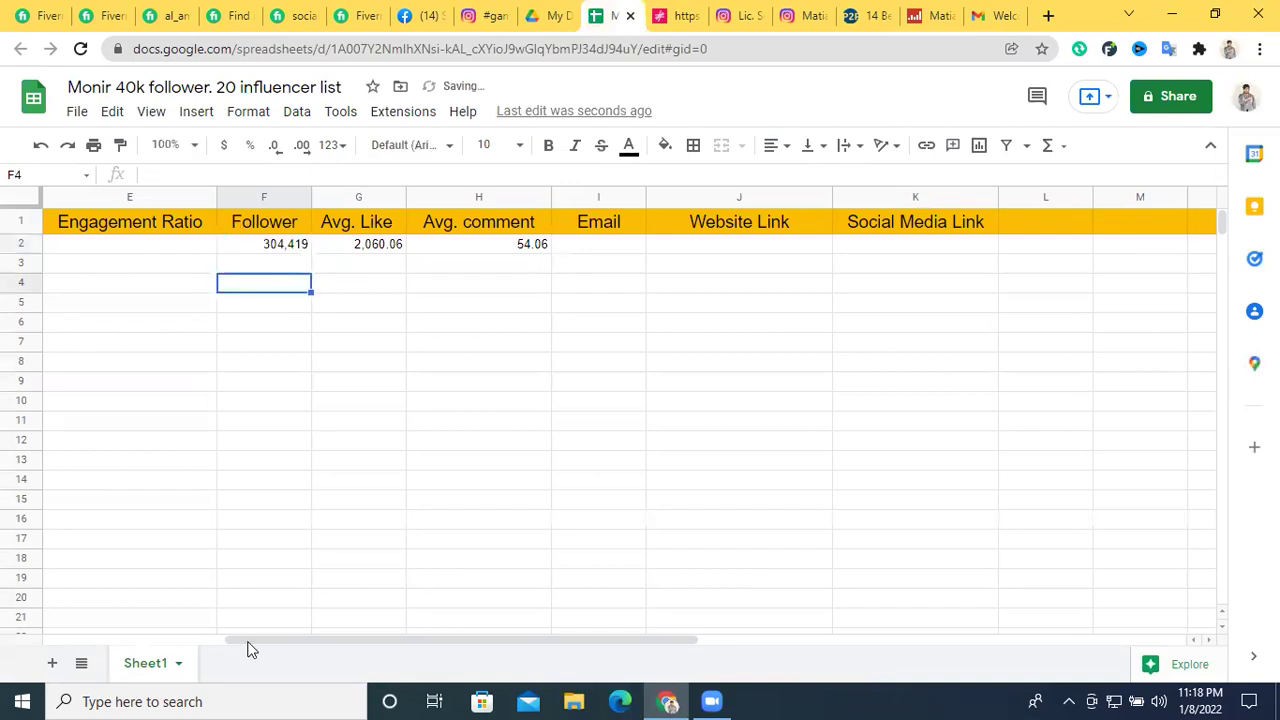
drag(309, 640, 214, 640)
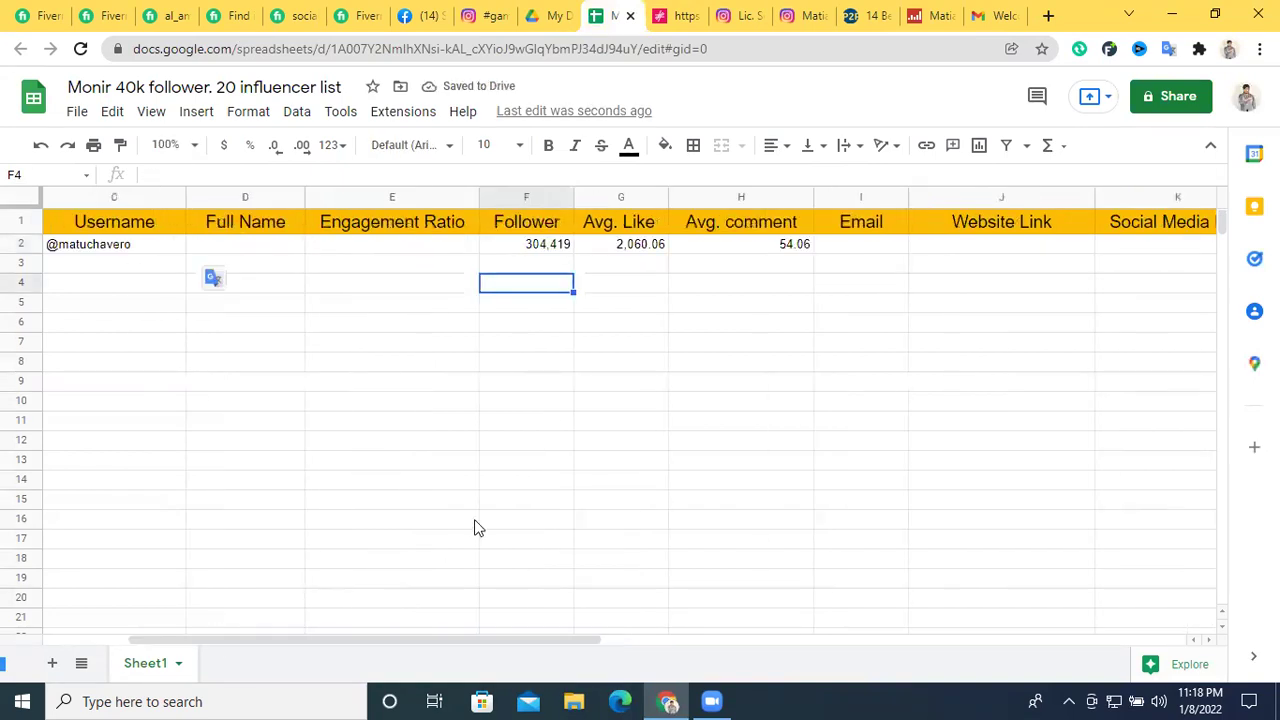
Copy the 0.69% engagement rate into Engagement Ratio cell E2
click(927, 15)
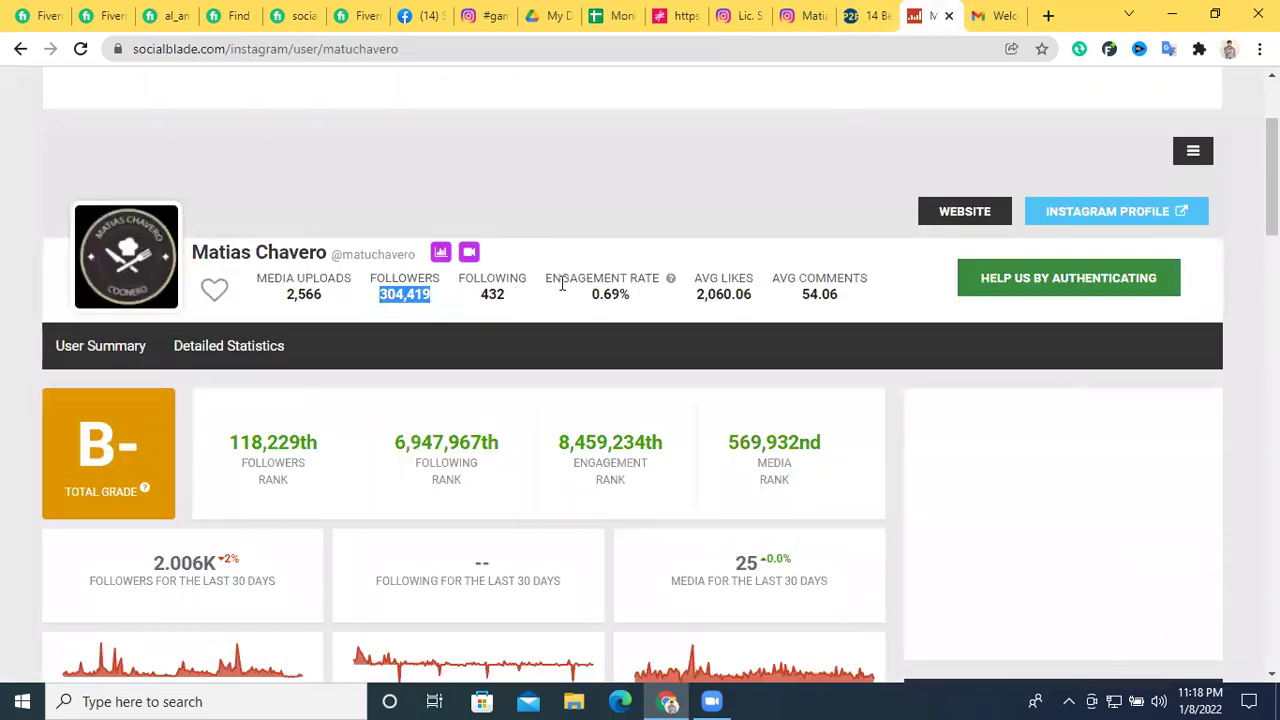
click(560, 280)
double_click(613, 296)
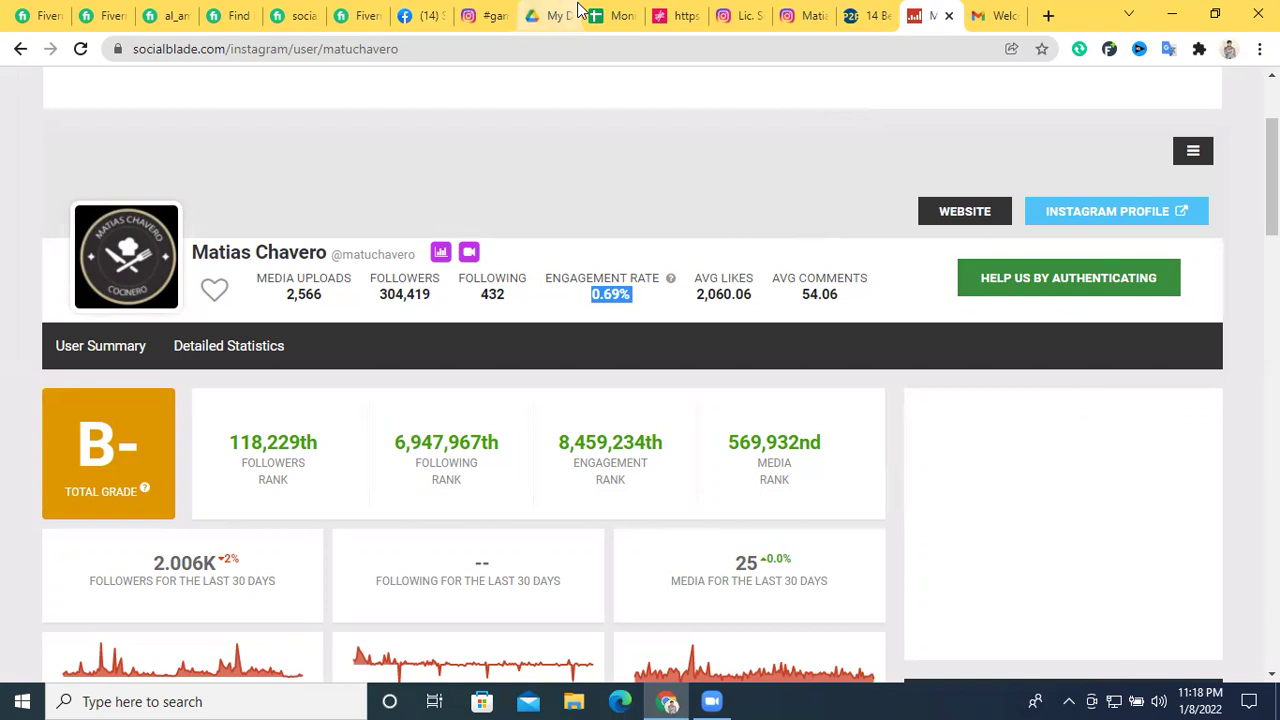
click(614, 15)
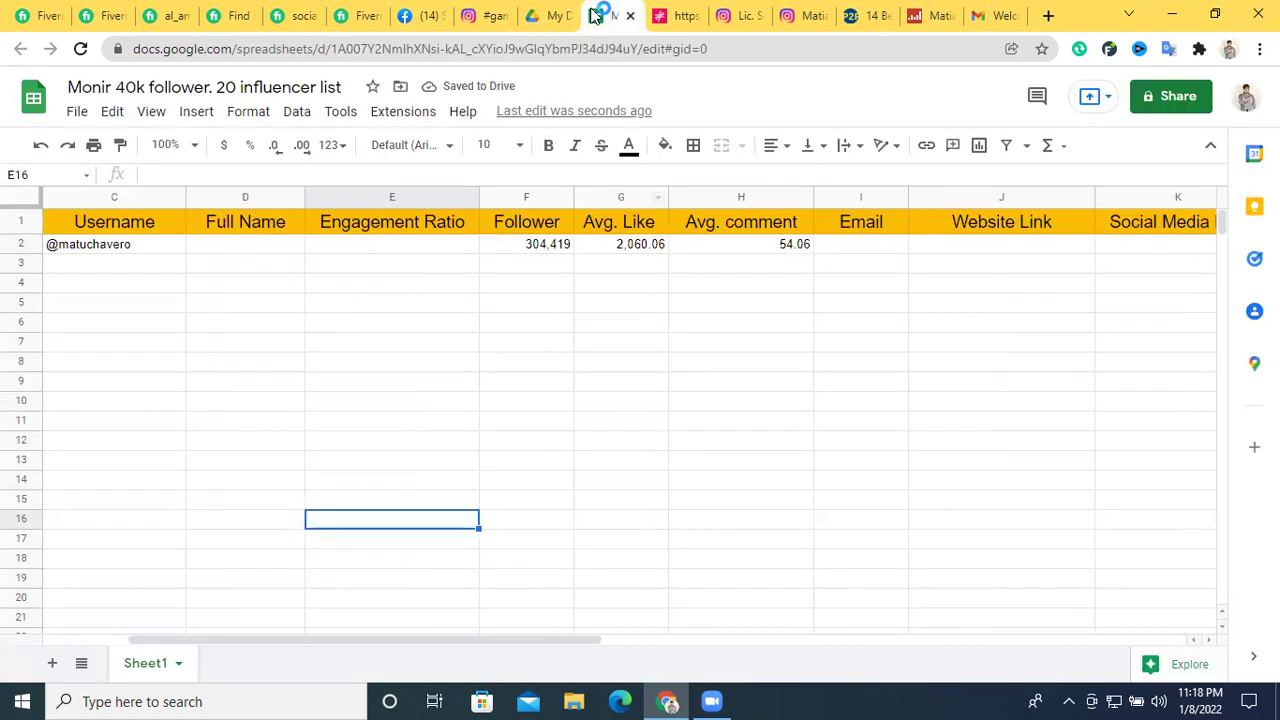
click(399, 247)
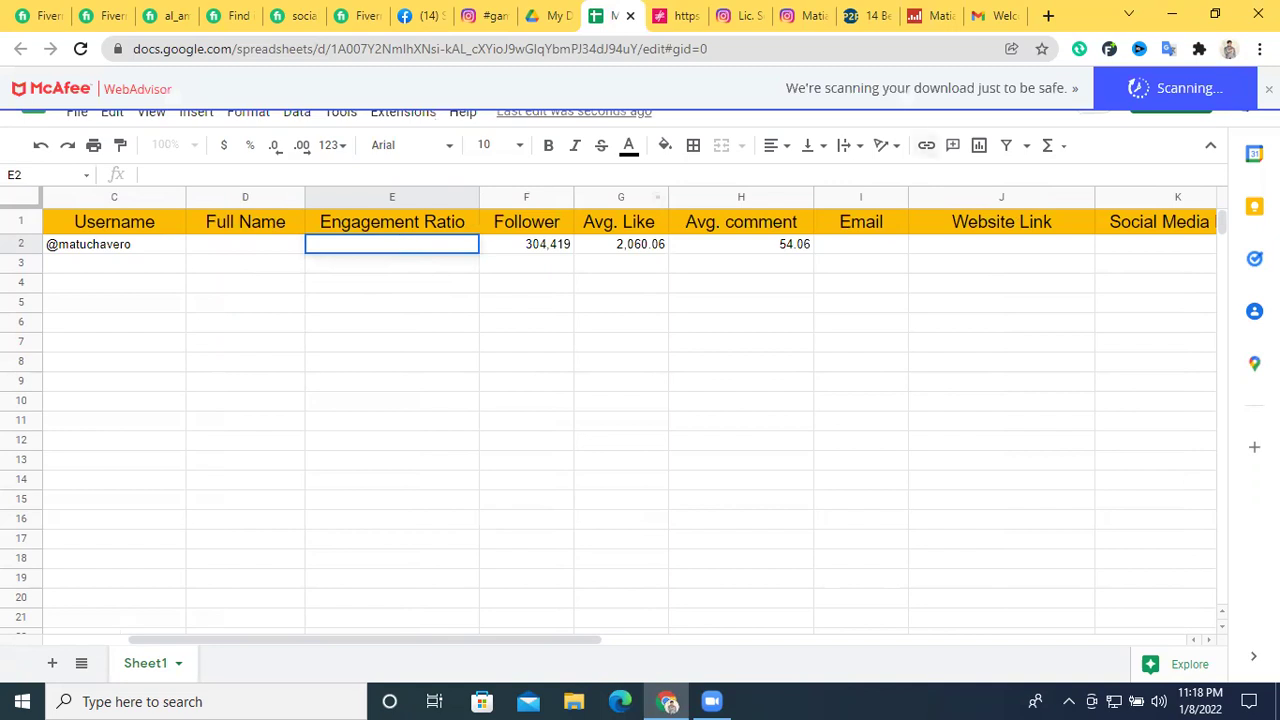
double_click(388, 241)
key(ctrl+v)
click(410, 294)
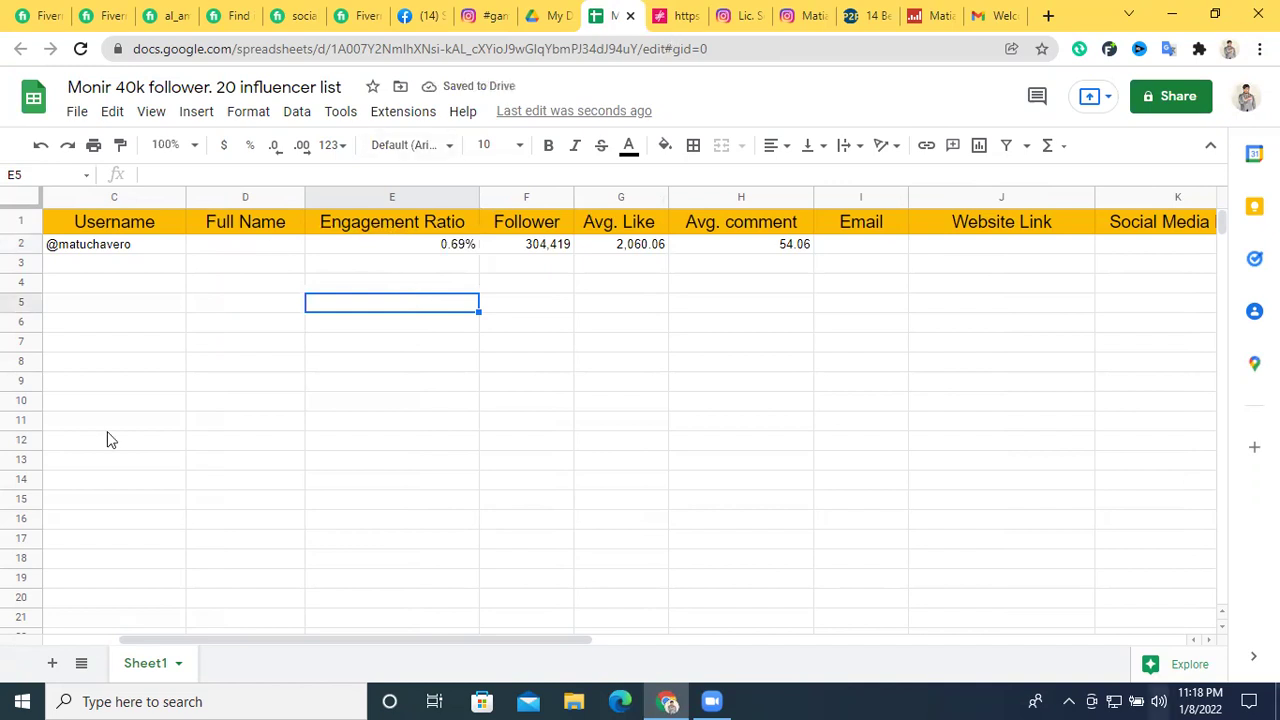
click(925, 16)
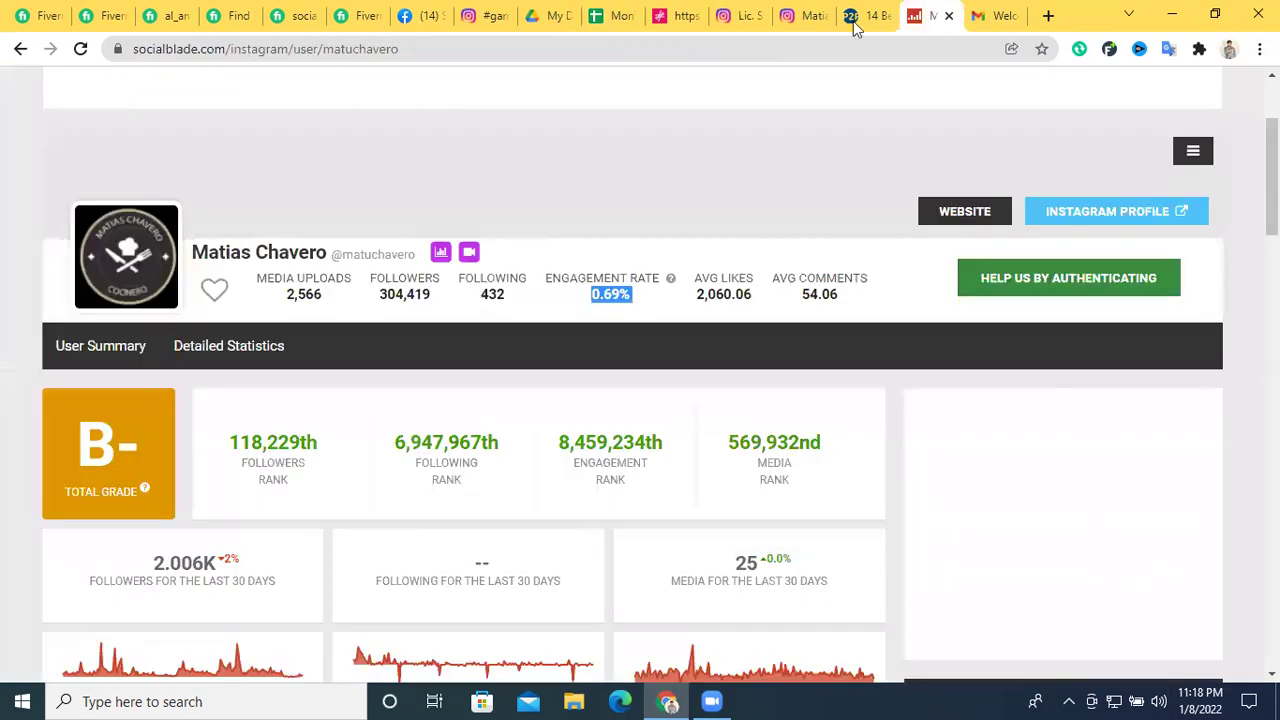
Copy the influencer's full name from Social Blade into Full Name cell D2
triple_click(286, 248)
click(213, 258)
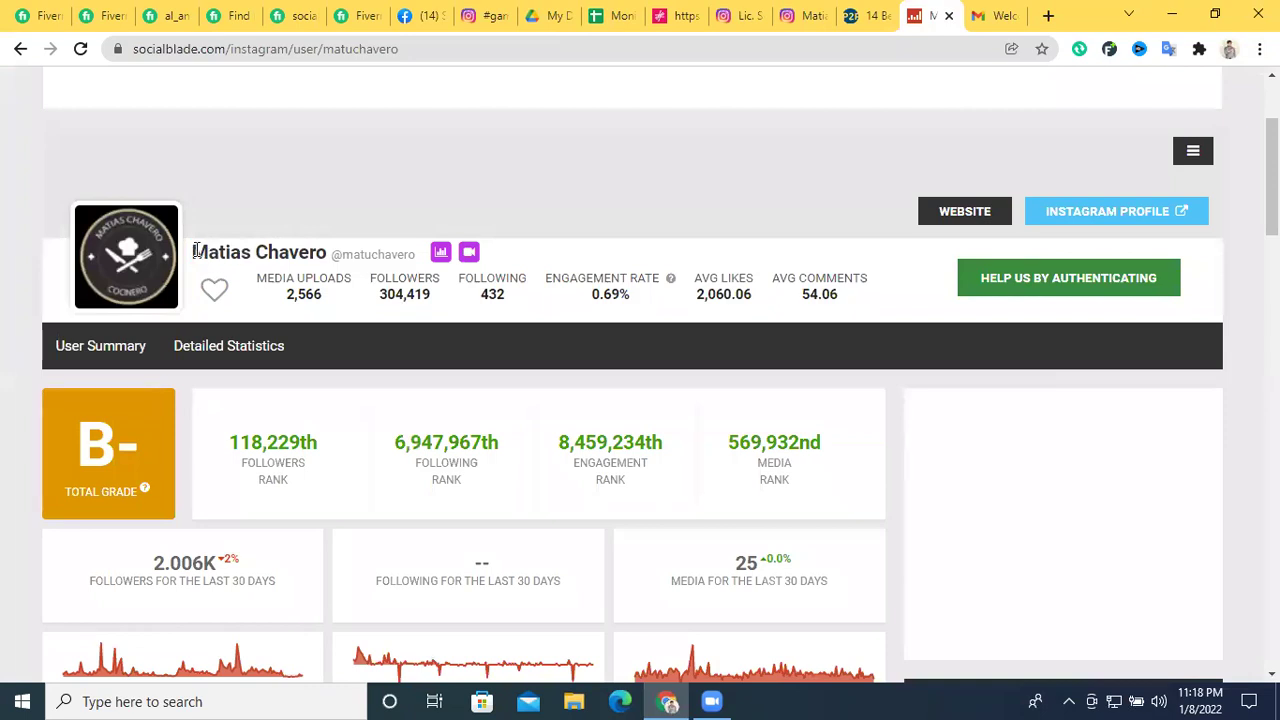
drag(196, 251, 312, 251)
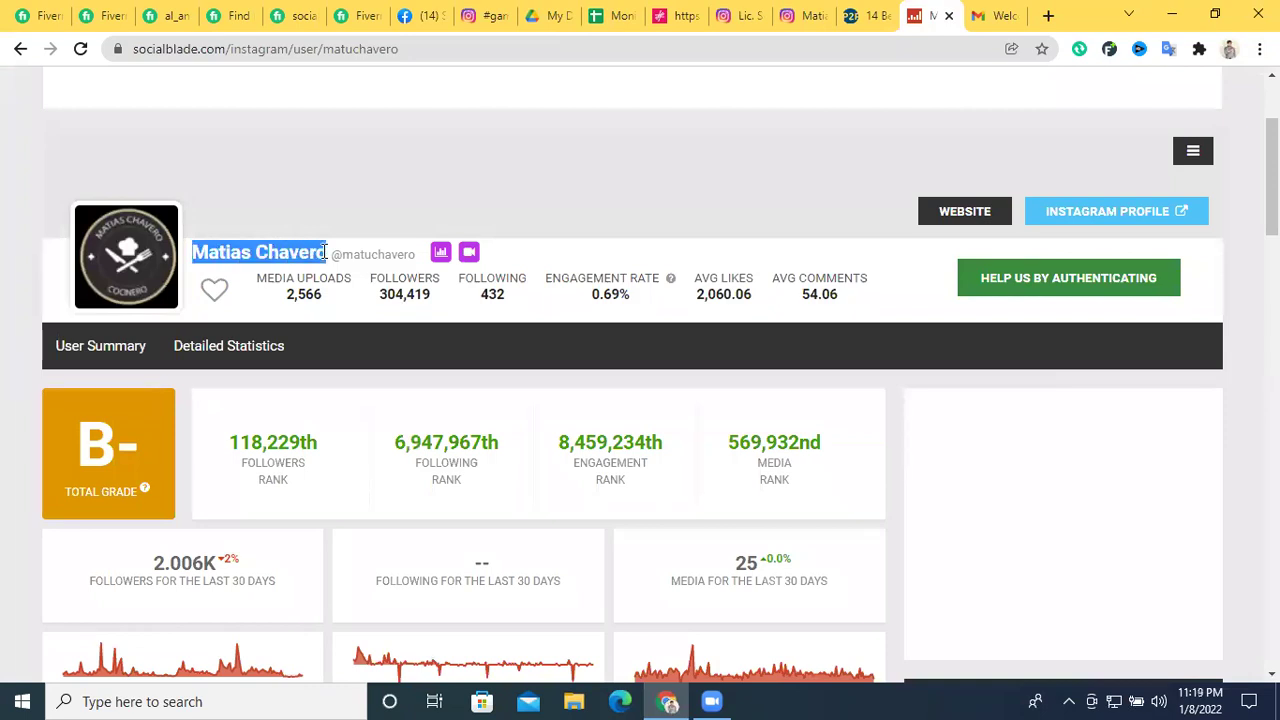
click(862, 16)
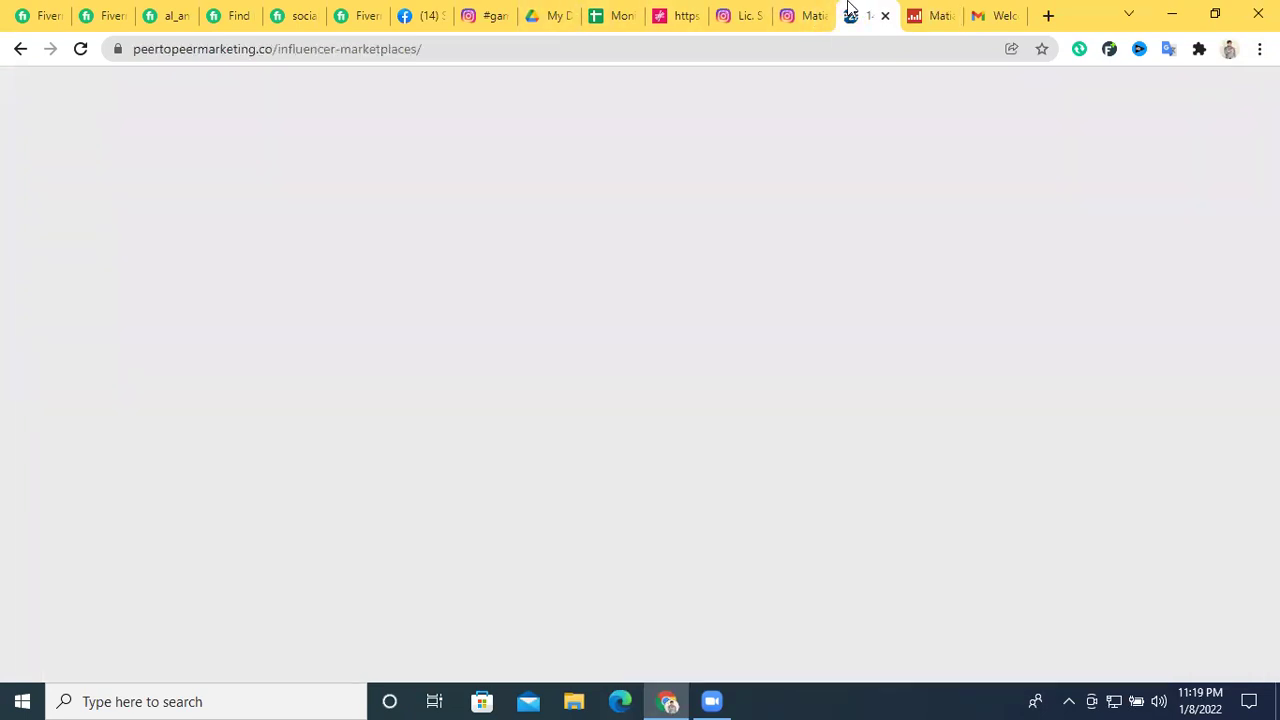
click(810, 10)
click(612, 16)
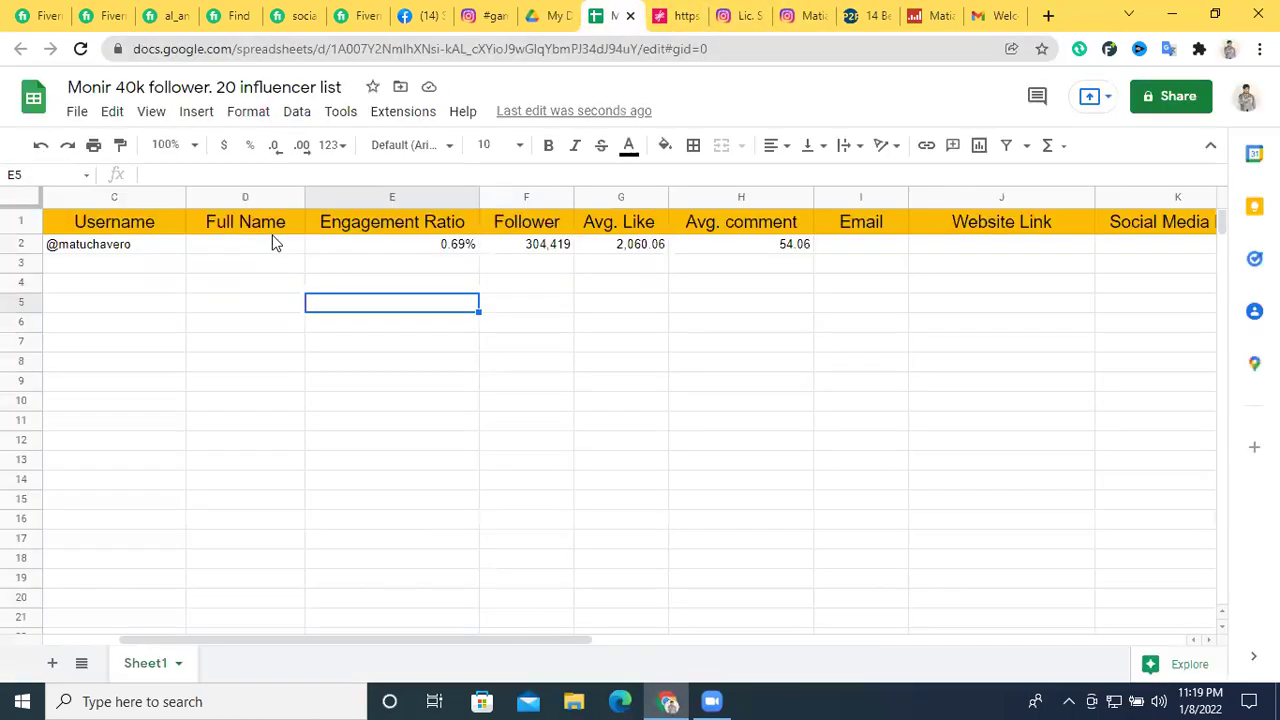
double_click(258, 244)
text(Matias Chavero)
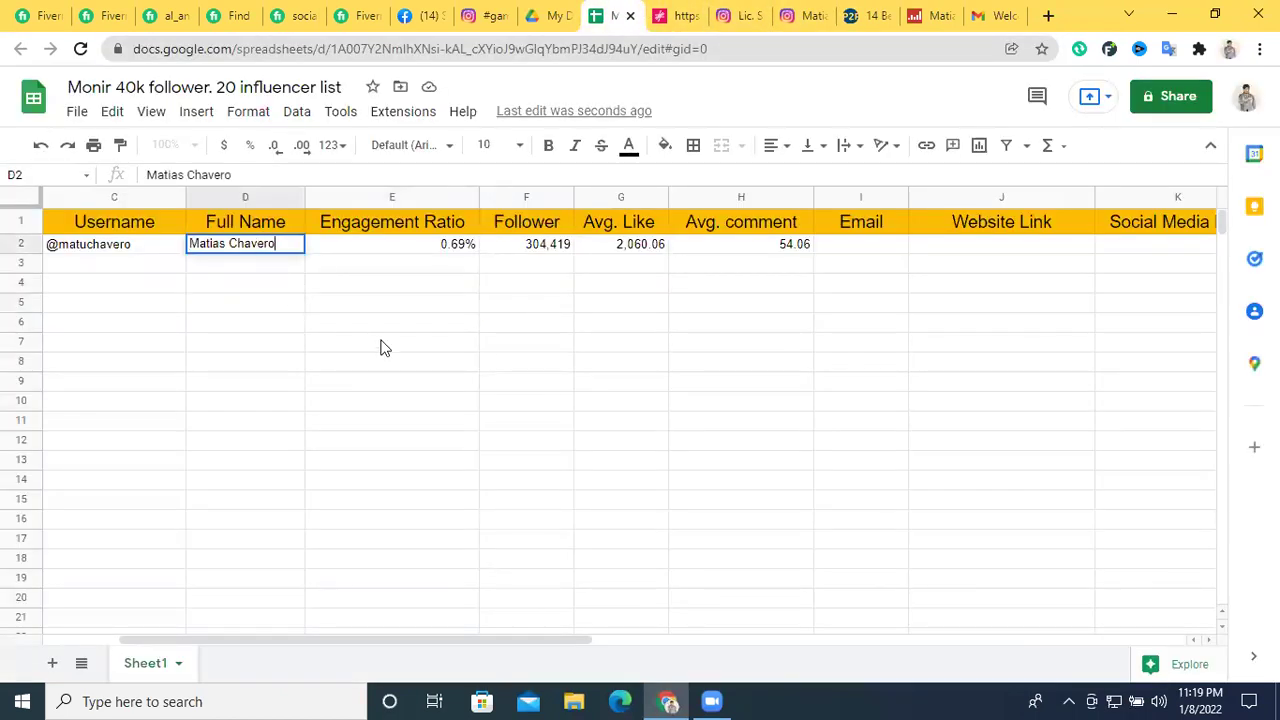
click(380, 346)
drag(324, 639, 476, 638)
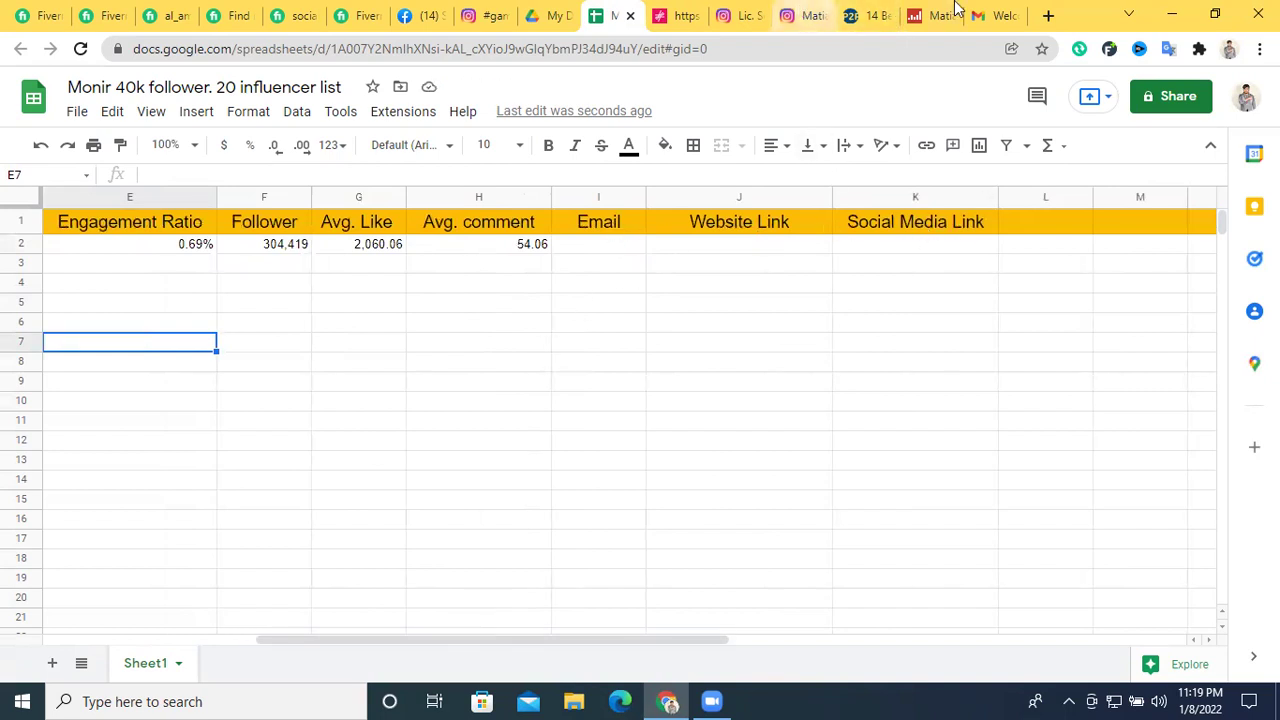
Copy the website address from the Instagram bio into Website Link cell J2
click(955, 10)
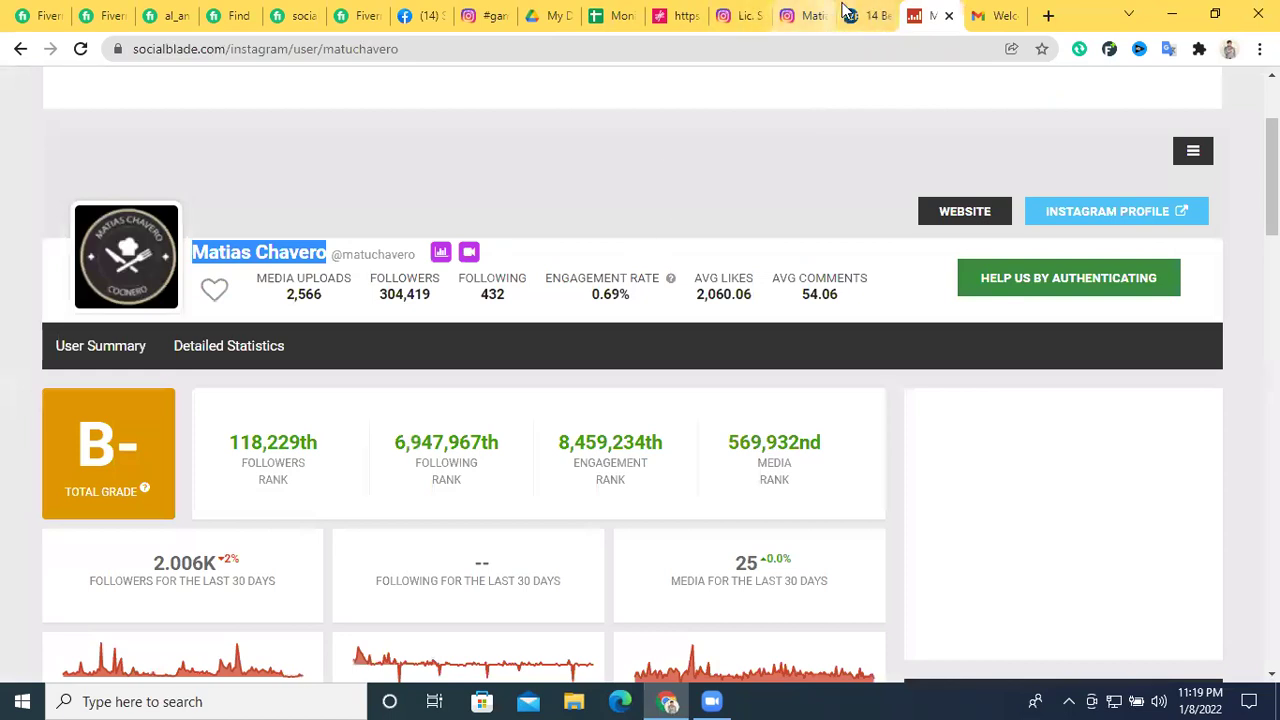
click(808, 15)
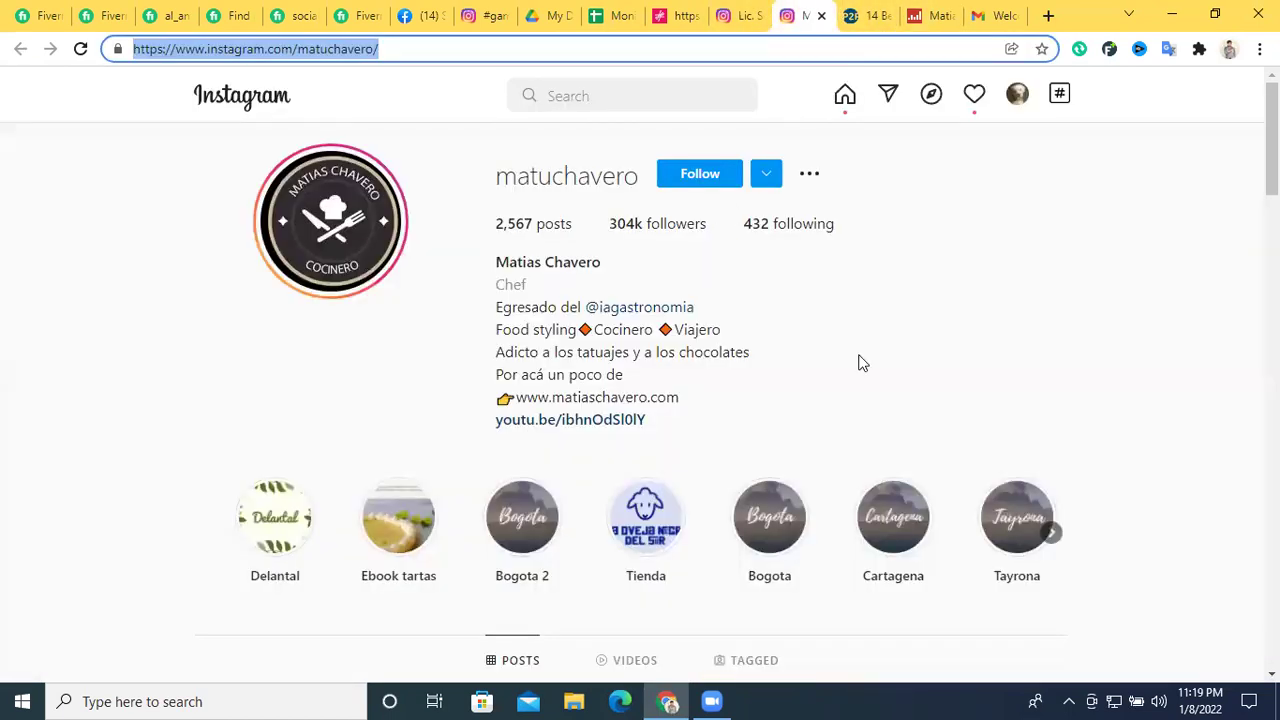
click(587, 397)
triple_click(587, 397)
drag(686, 391, 517, 402)
key(ctrl+c)
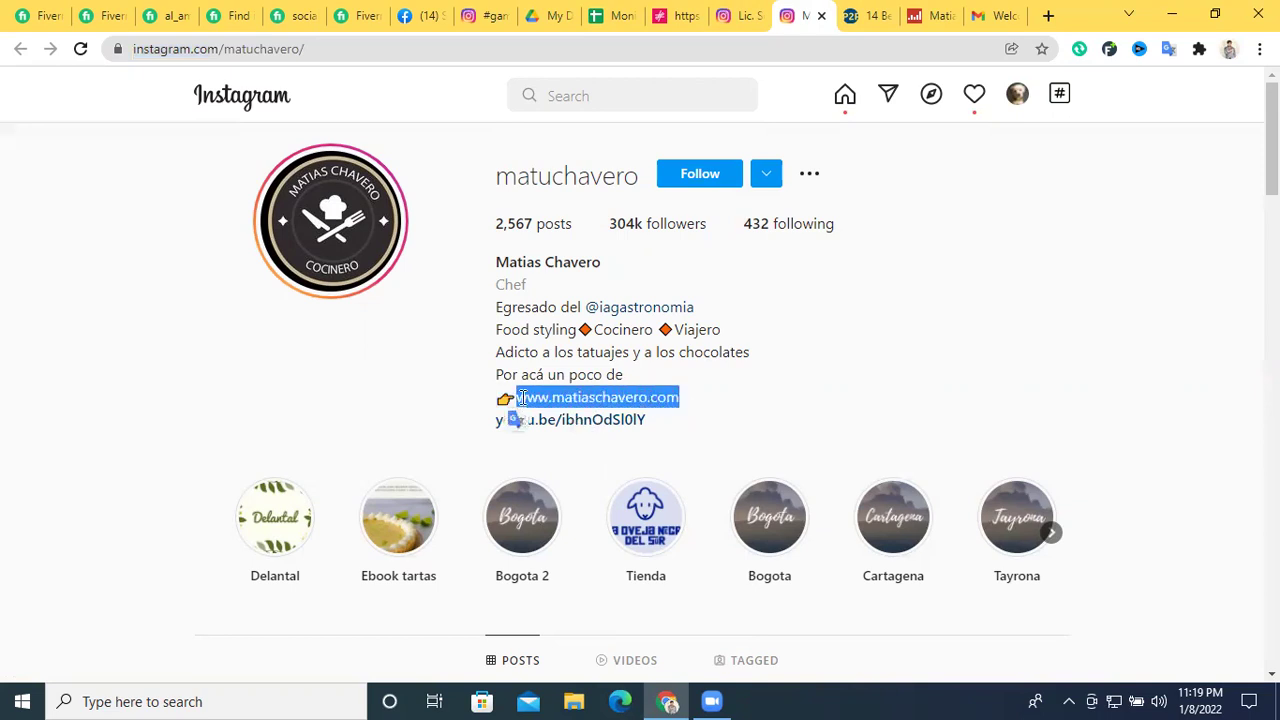
click(608, 15)
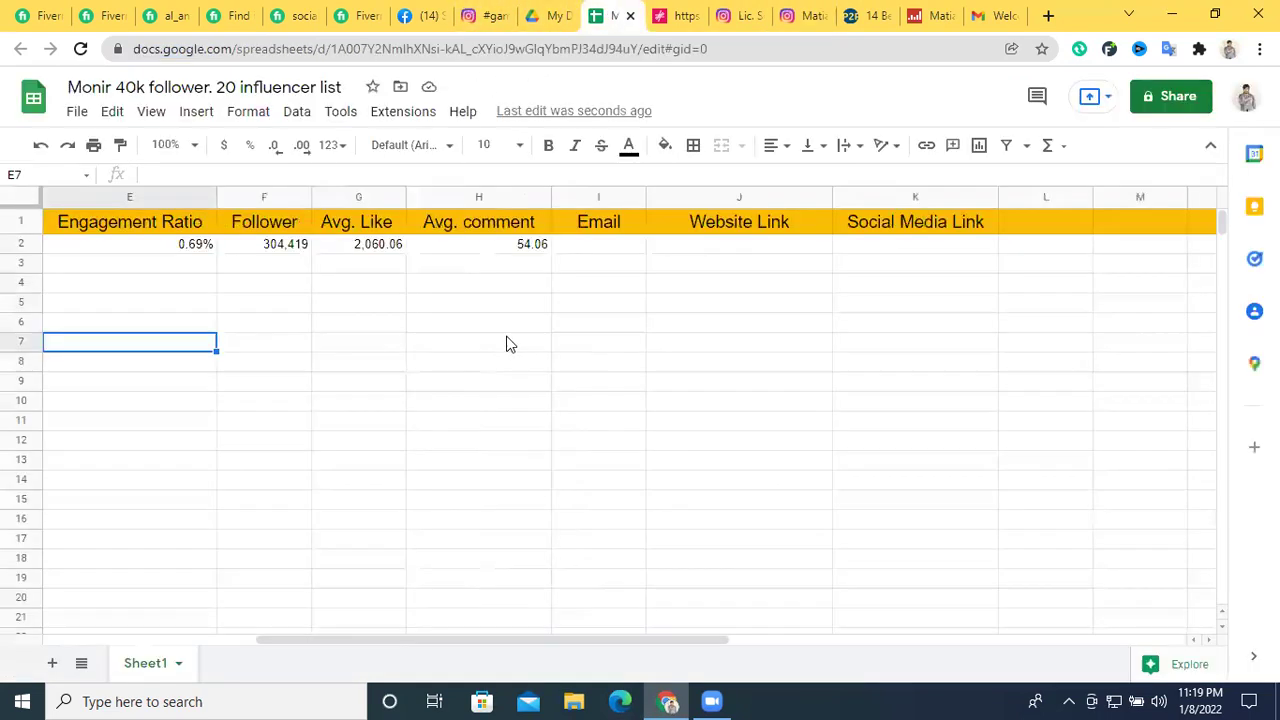
click(677, 251)
key(ctrl+v)
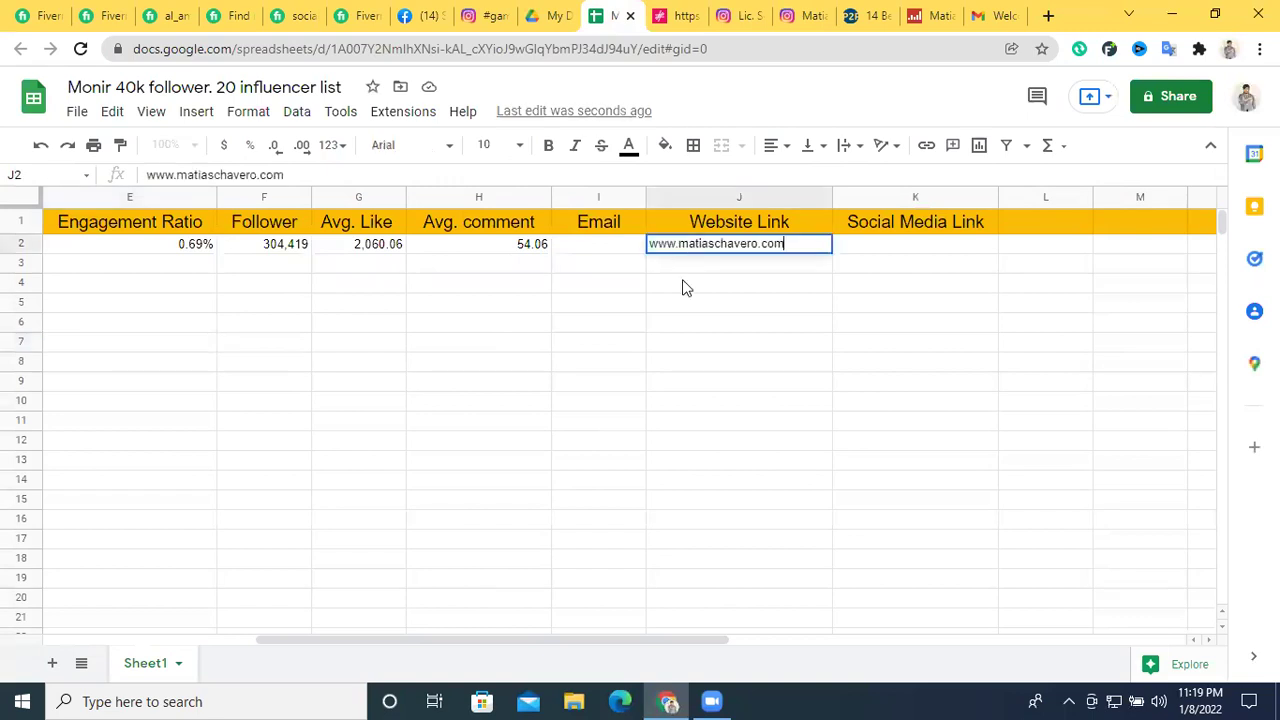
click(688, 283)
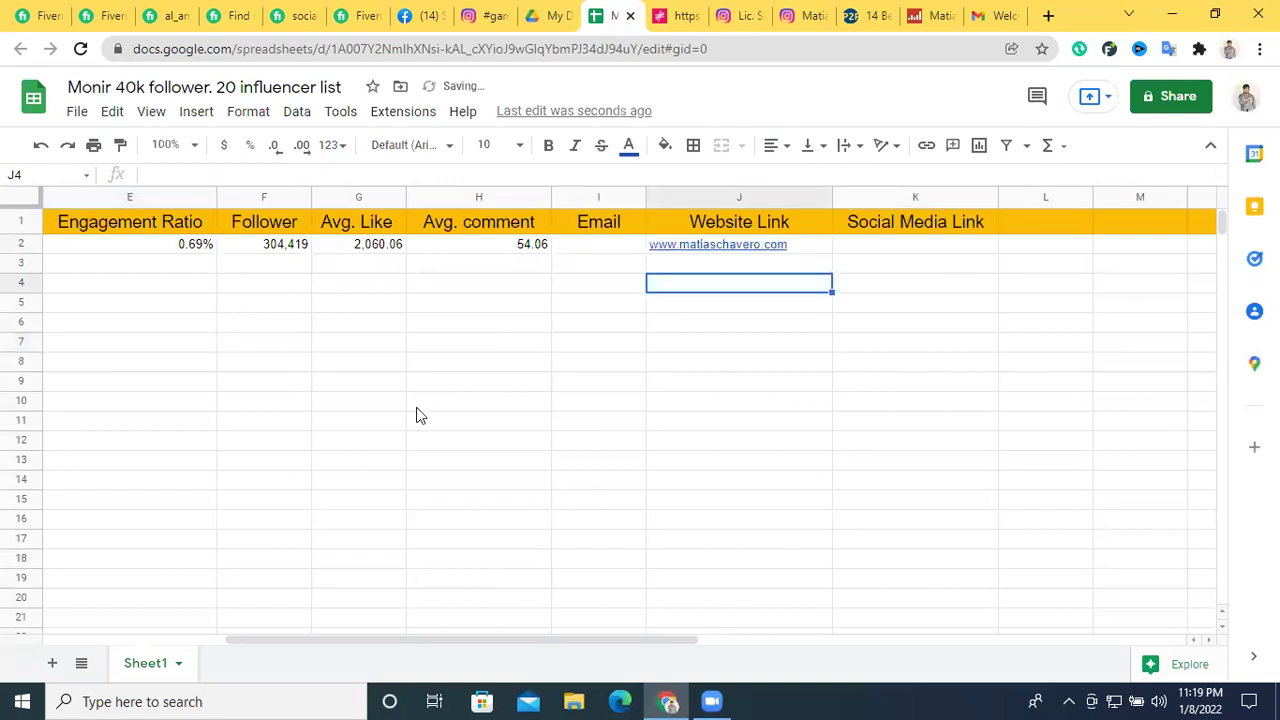
click(1043, 15)
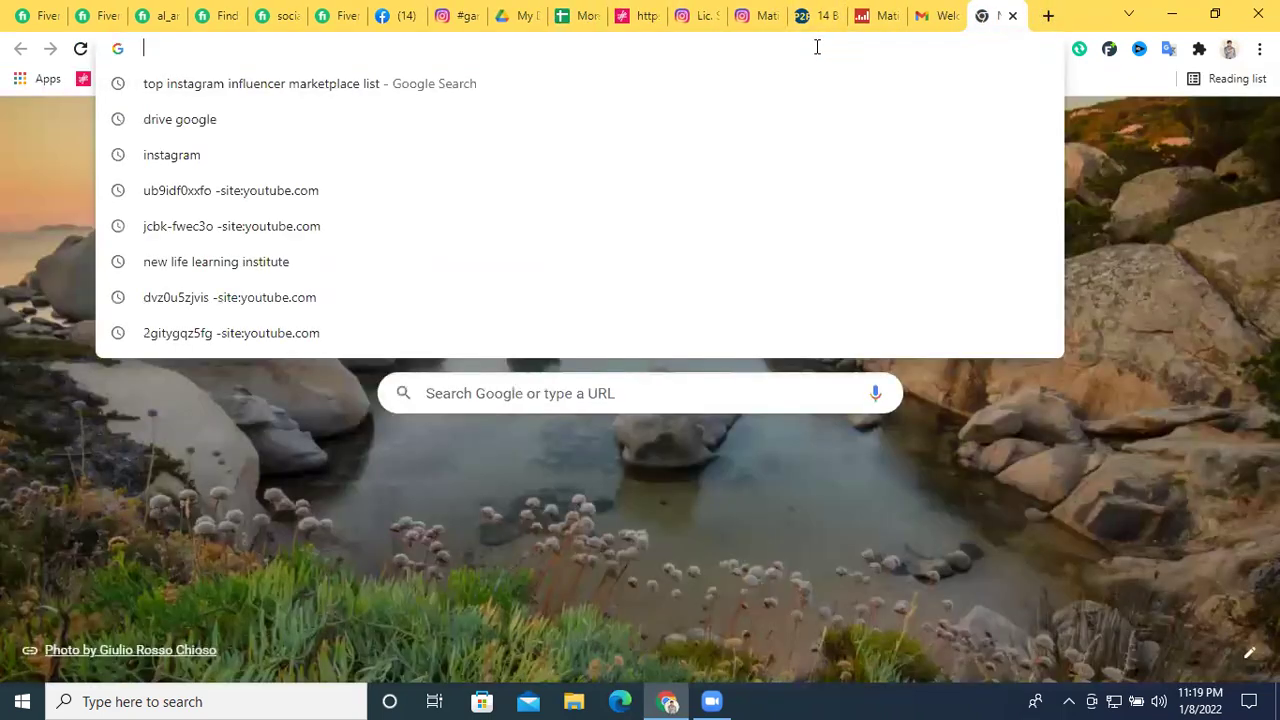
Load the chef's website from the pasted address and dismiss the advertisement
text(matiaschavero.com)
key(Return)
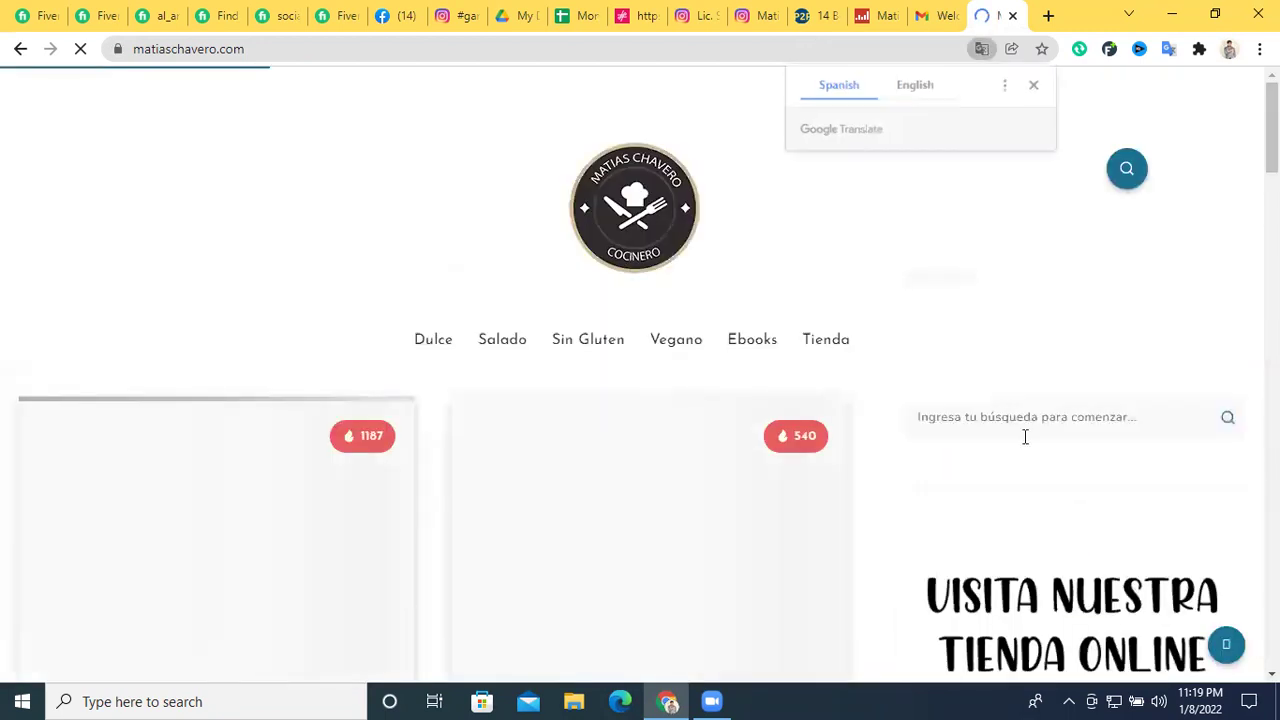
click(1035, 86)
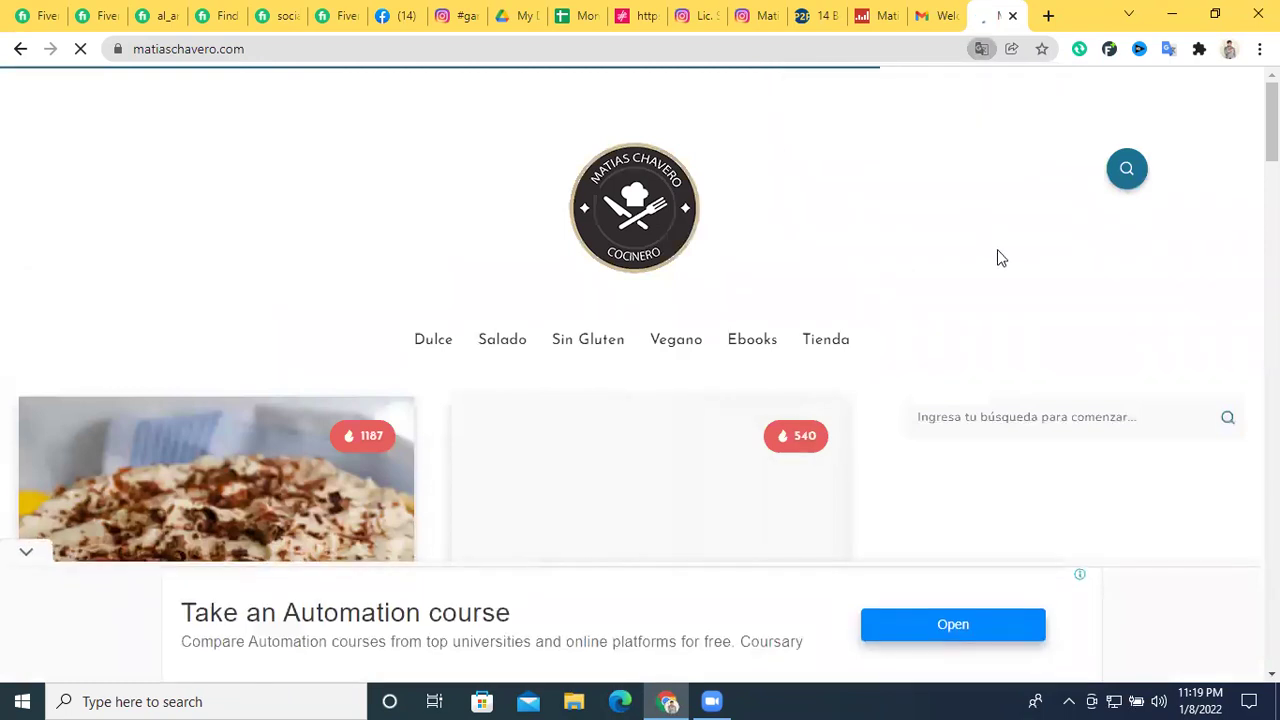
scroll(997, 256, down, 2)
scroll(997, 257, up, 2)
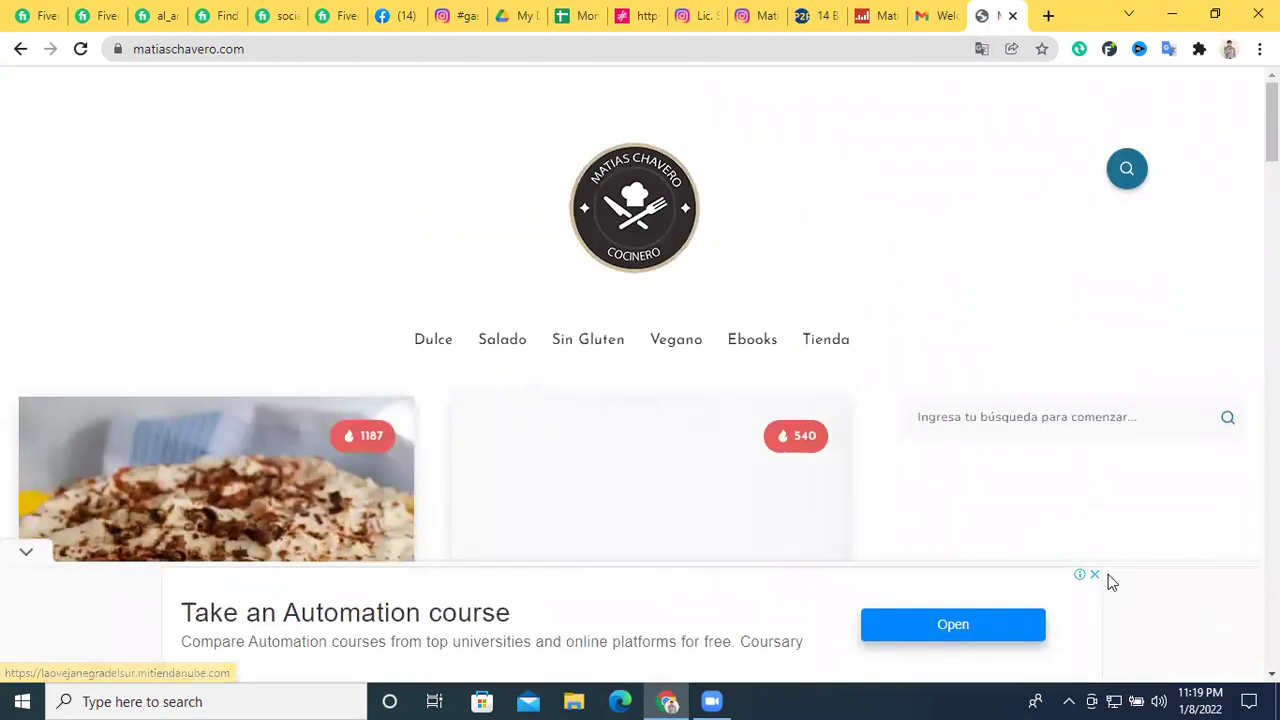
click(1094, 574)
scroll(877, 370, down, 10)
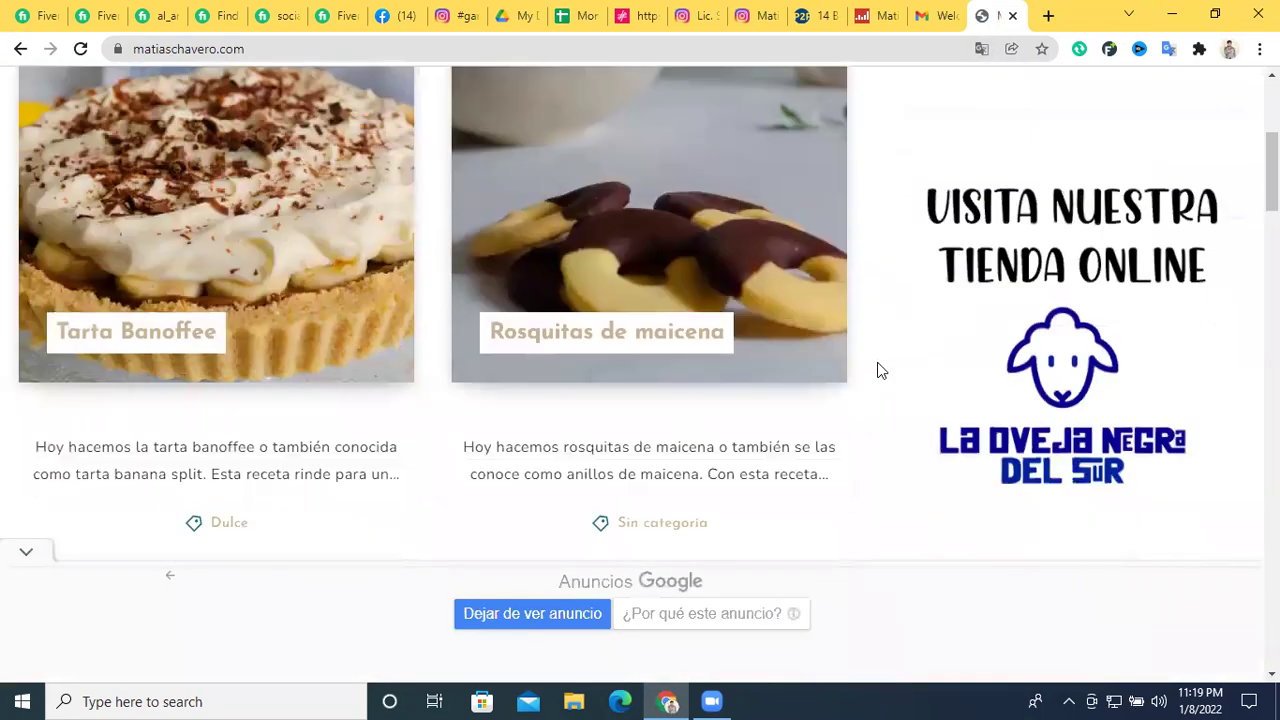
scroll(877, 370, up, 10)
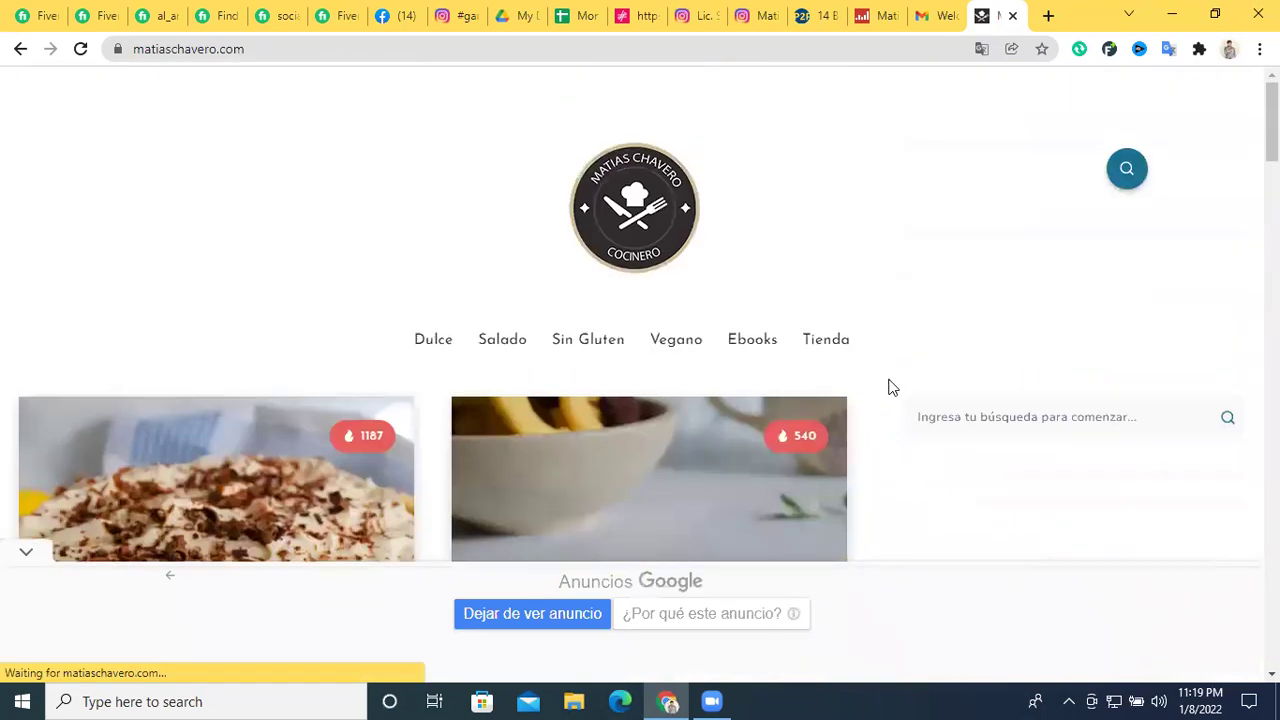
scroll(893, 387, down, 2)
scroll(889, 383, up, 2)
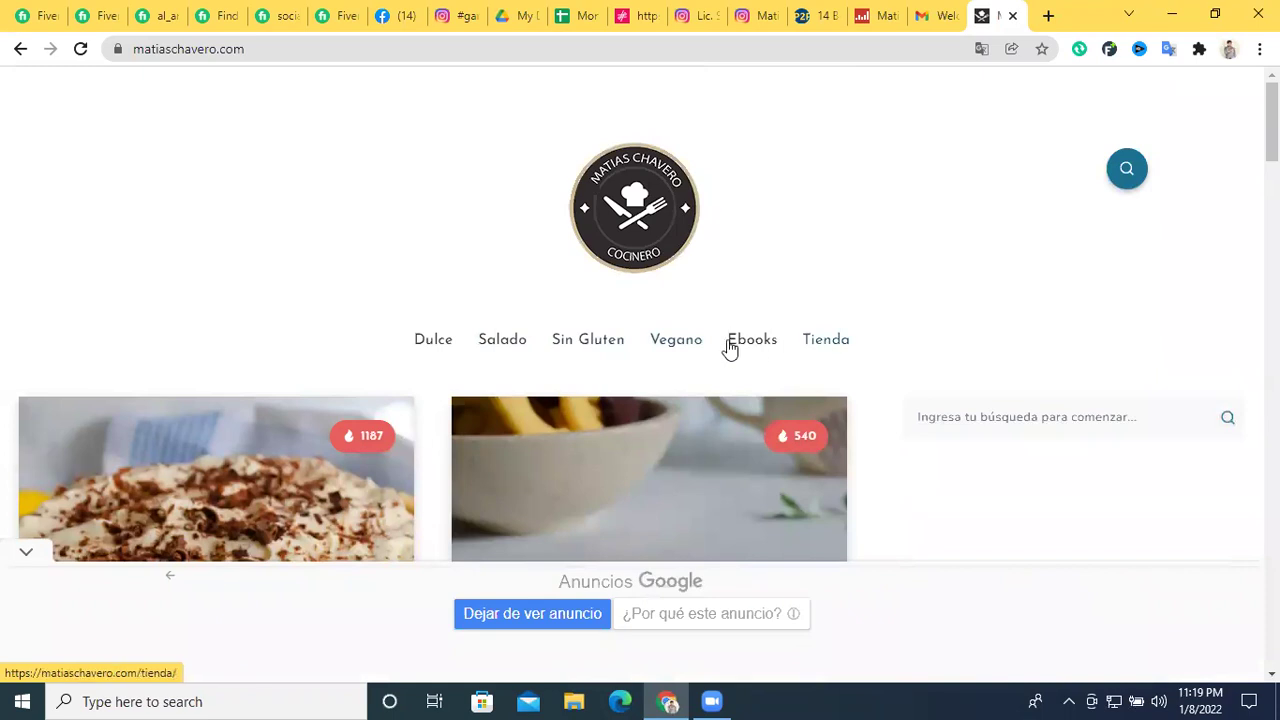
Translate the website into English and scroll to its footer social links
click(980, 50)
click(920, 86)
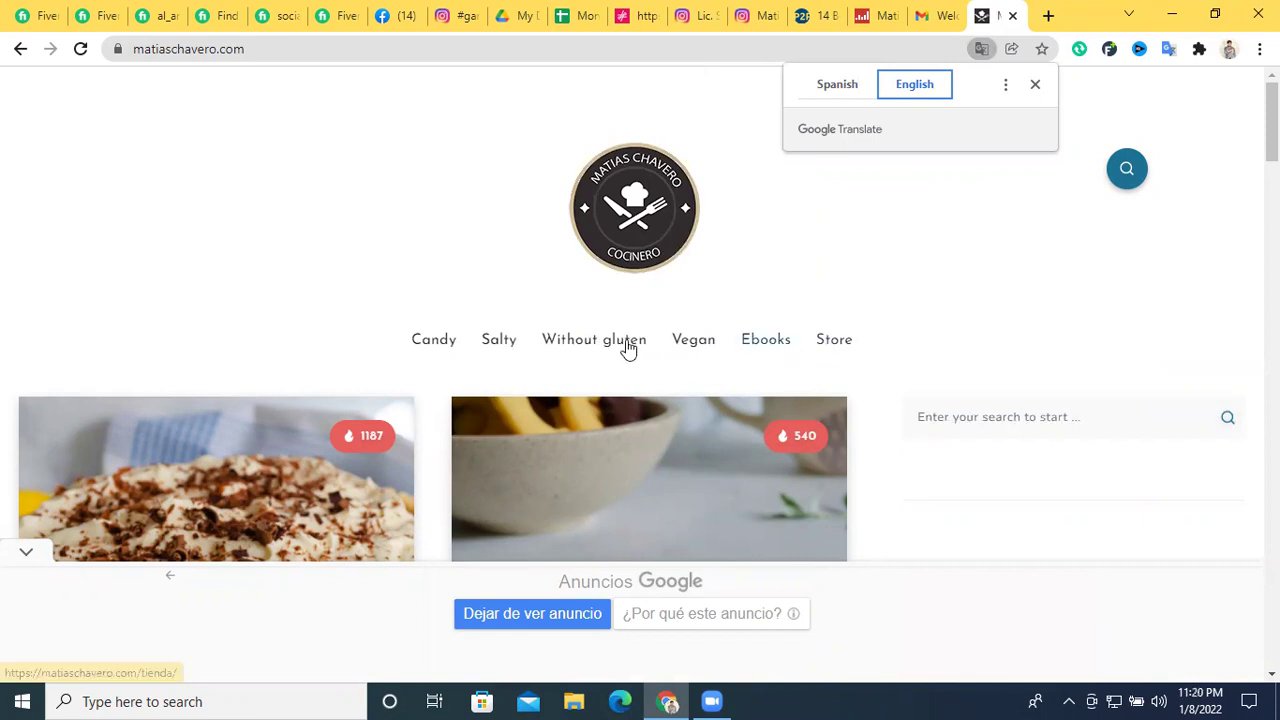
scroll(994, 320, down, 10)
scroll(994, 323, down, 15)
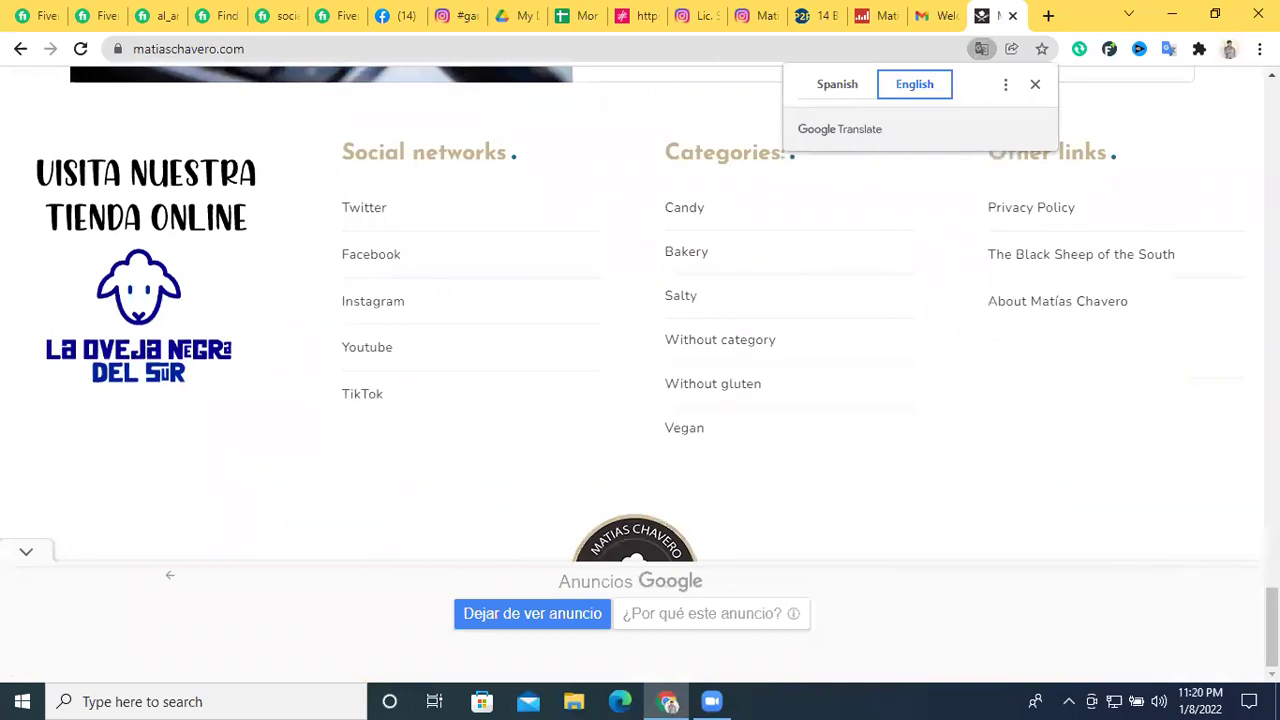
click(1035, 85)
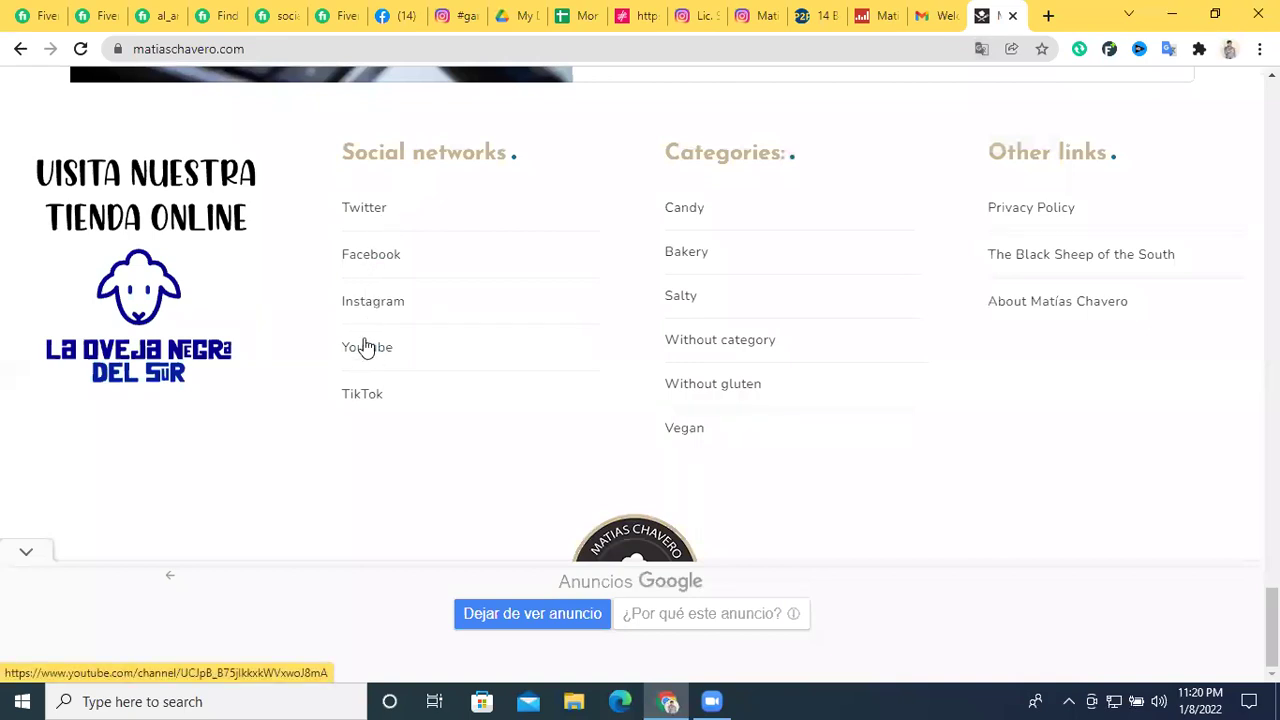
click(369, 260)
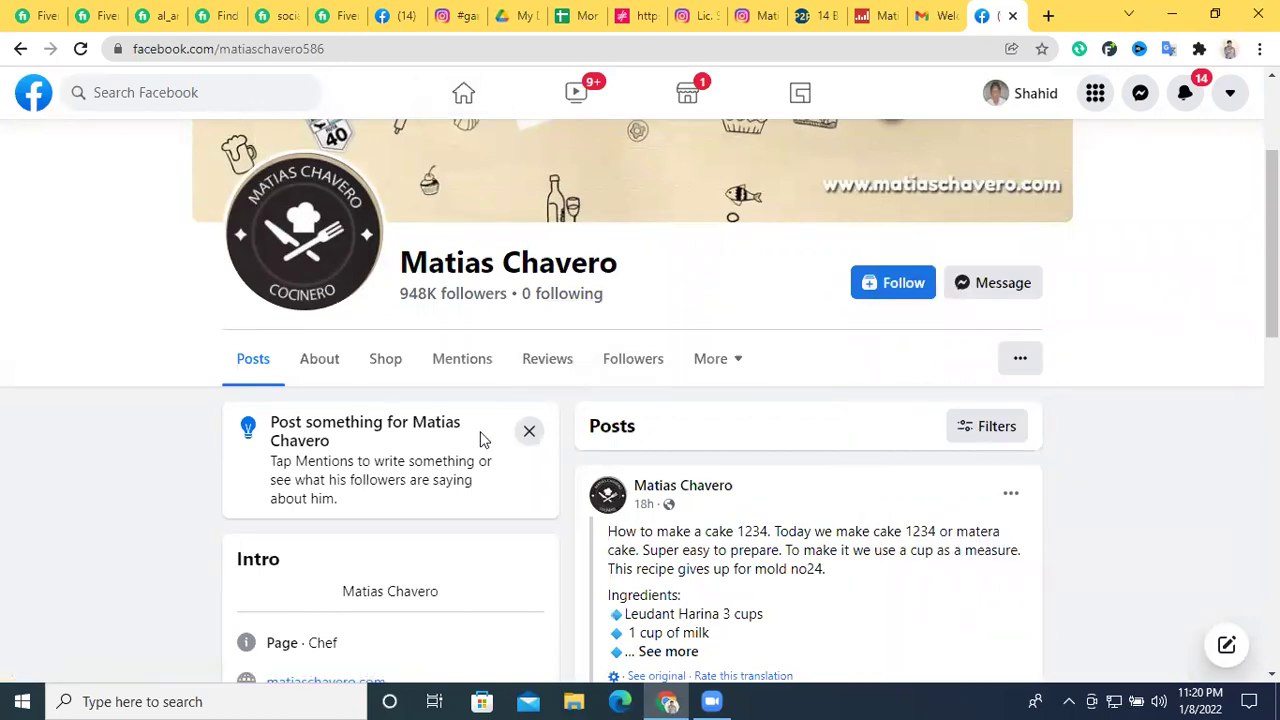
scroll(480, 438, down, 2)
scroll(500, 351, up, 3)
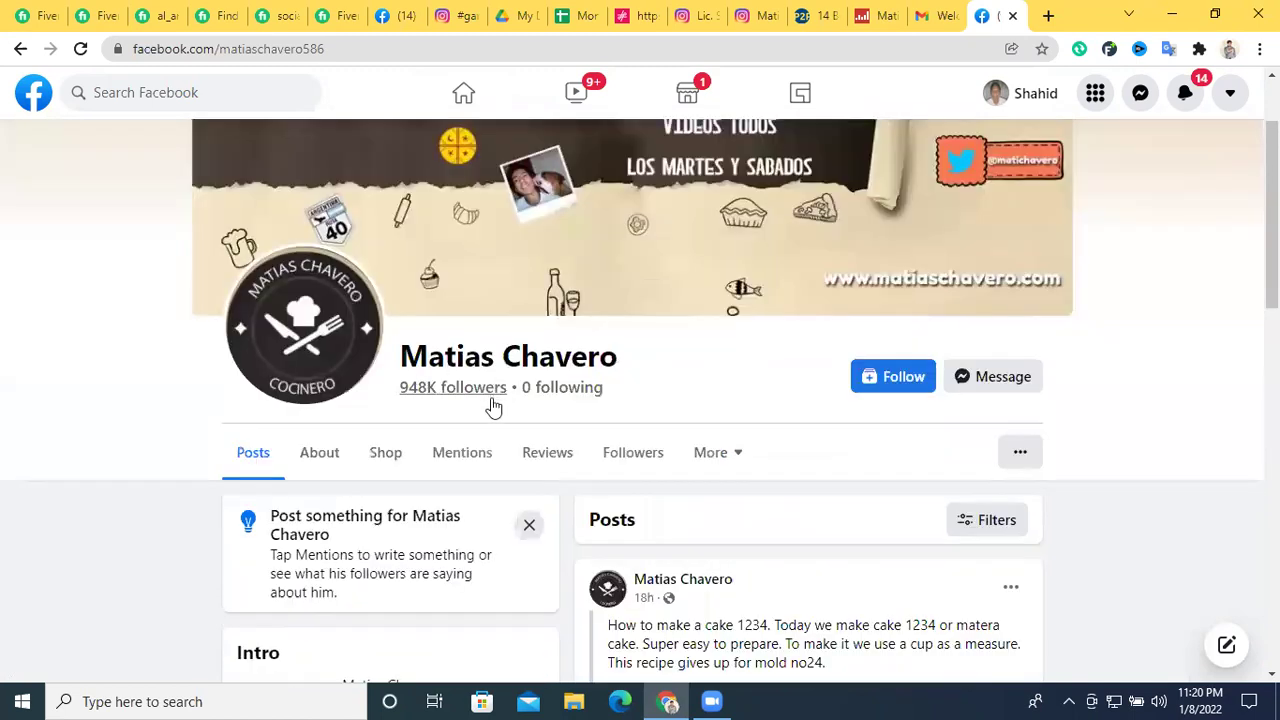
scroll(491, 403, down, 2)
scroll(489, 405, down, 1)
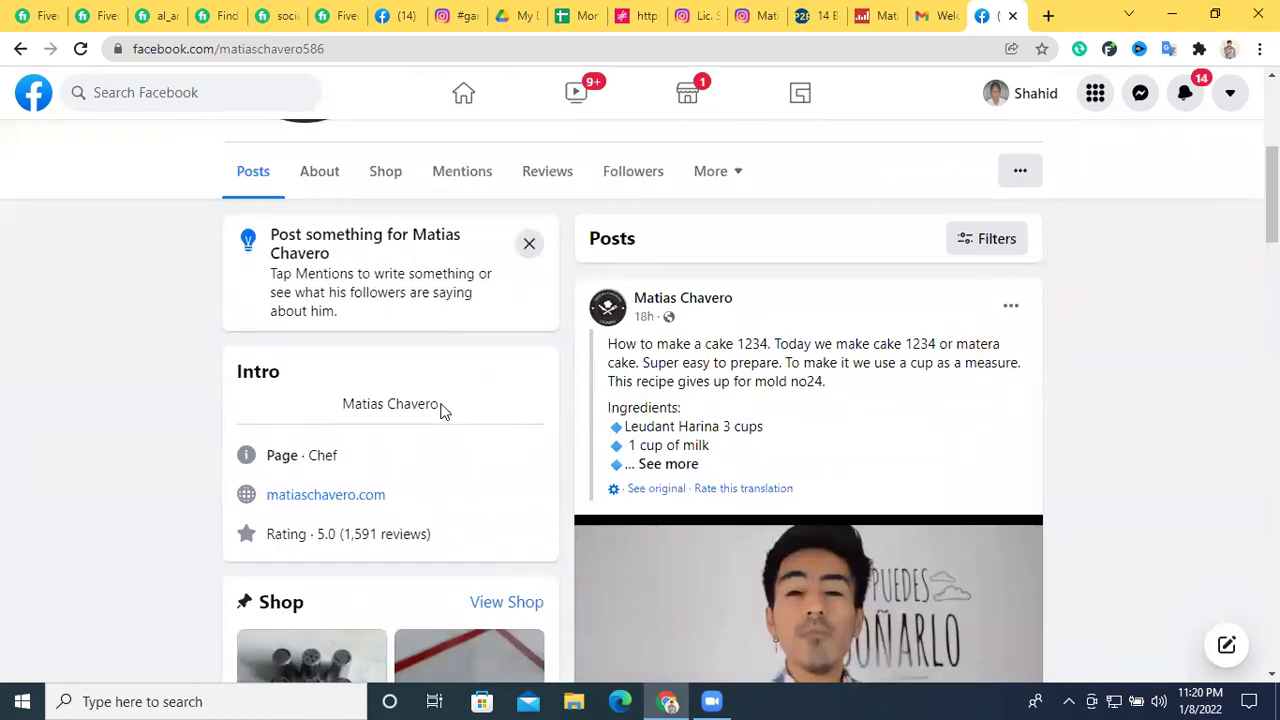
scroll(444, 411, down, 10)
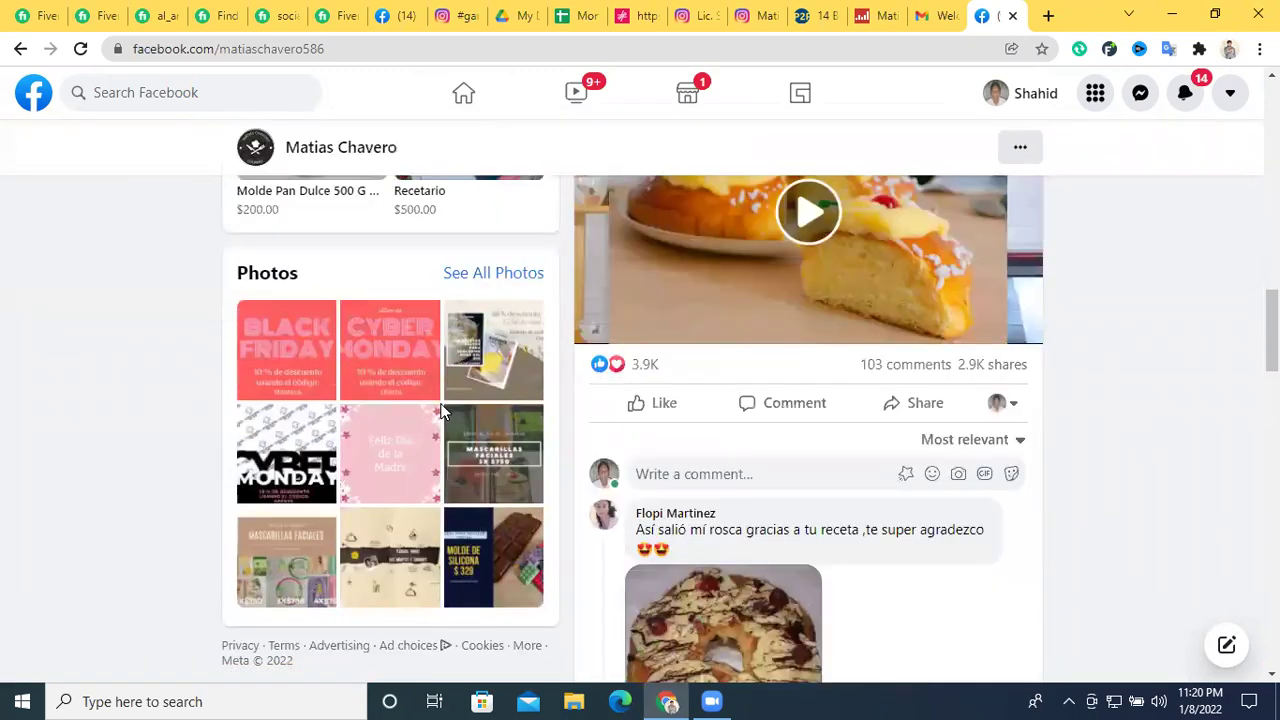
scroll(450, 420, up, 9)
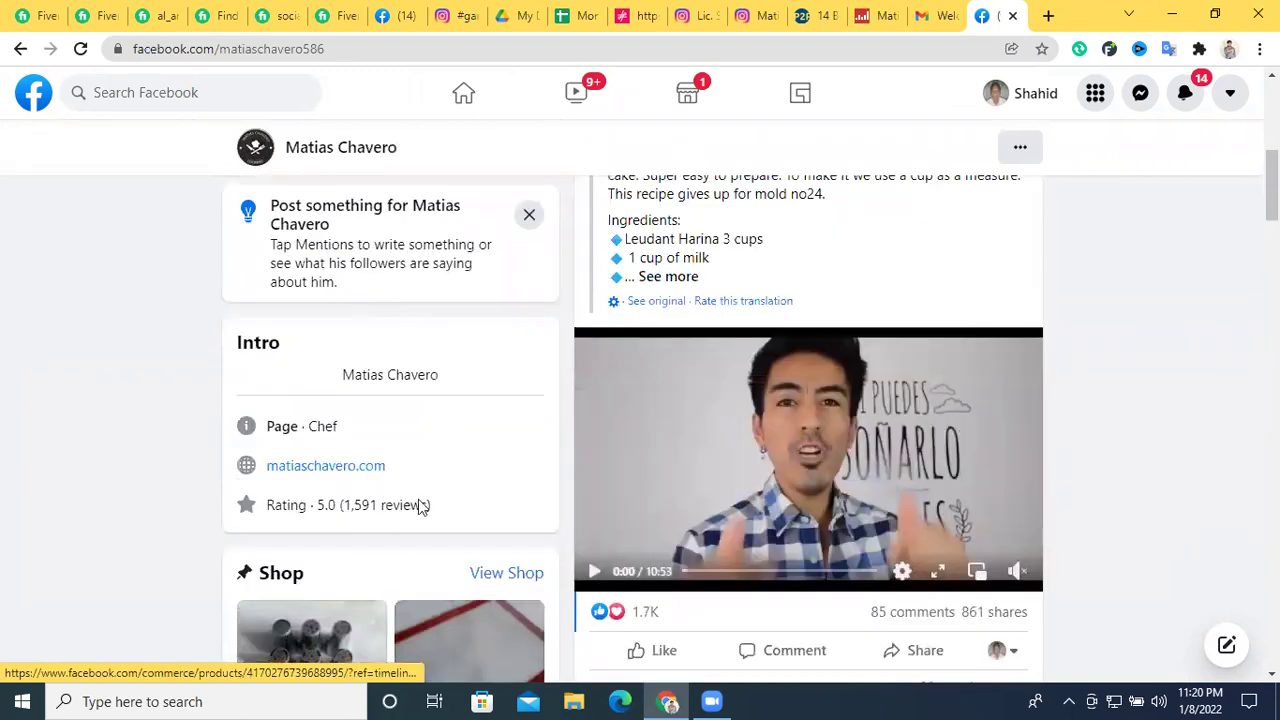
scroll(408, 437, up, 1)
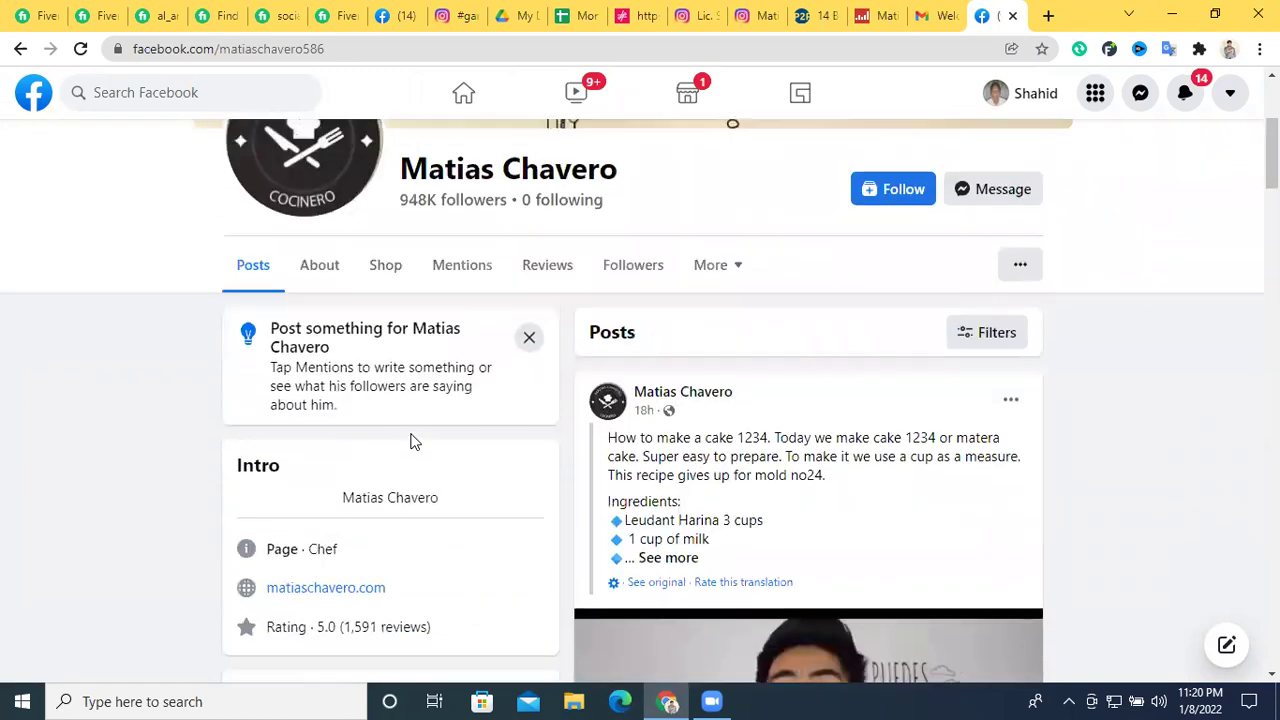
click(340, 273)
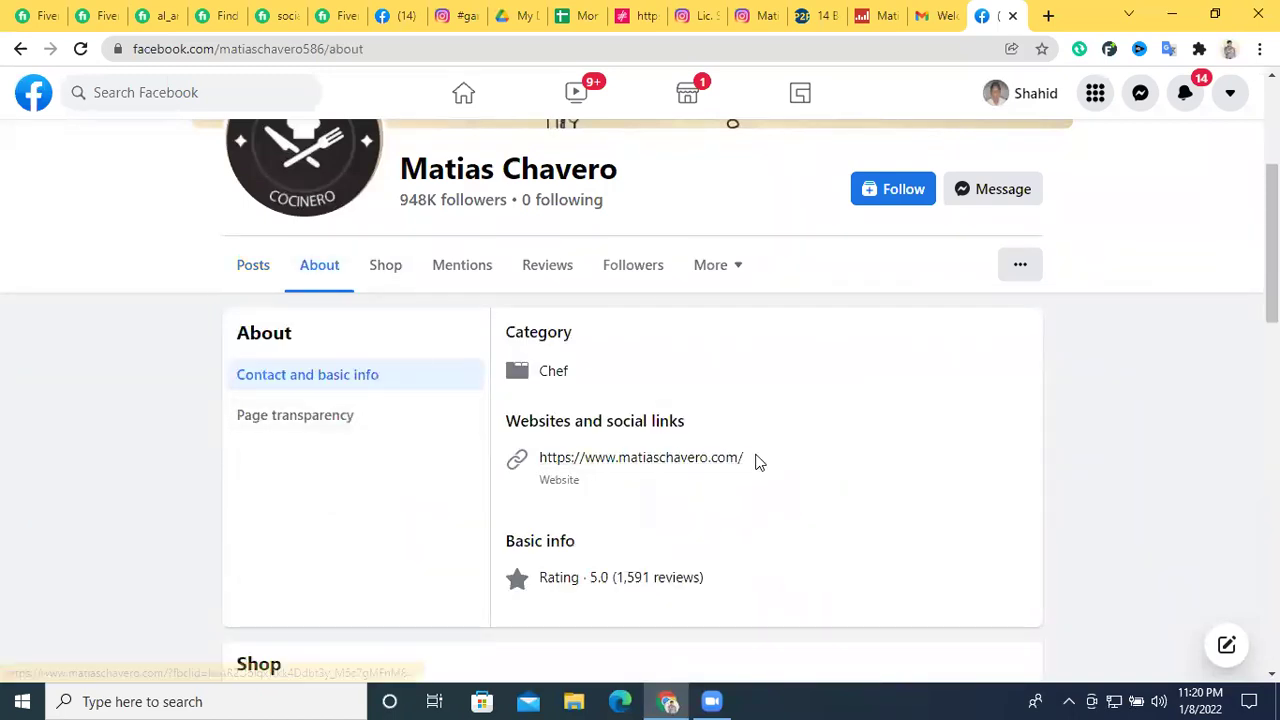
scroll(757, 460, down, 1)
scroll(757, 460, down, 10)
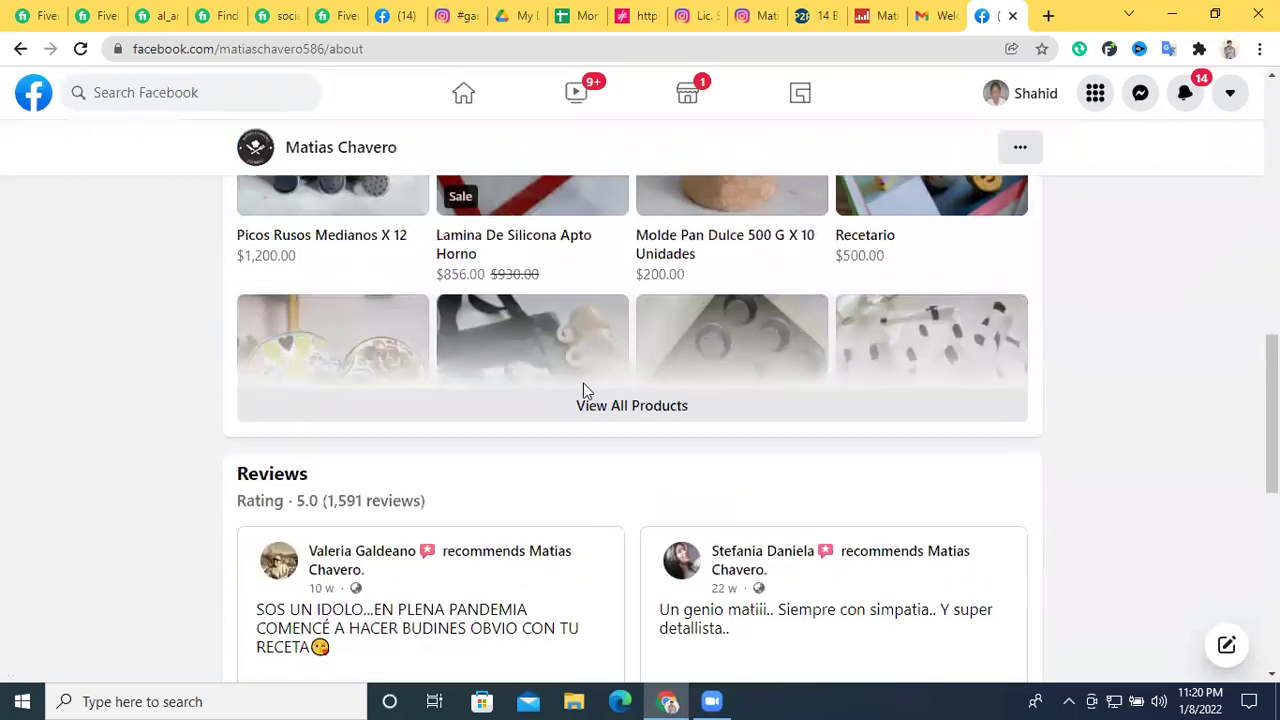
scroll(586, 390, down, 3)
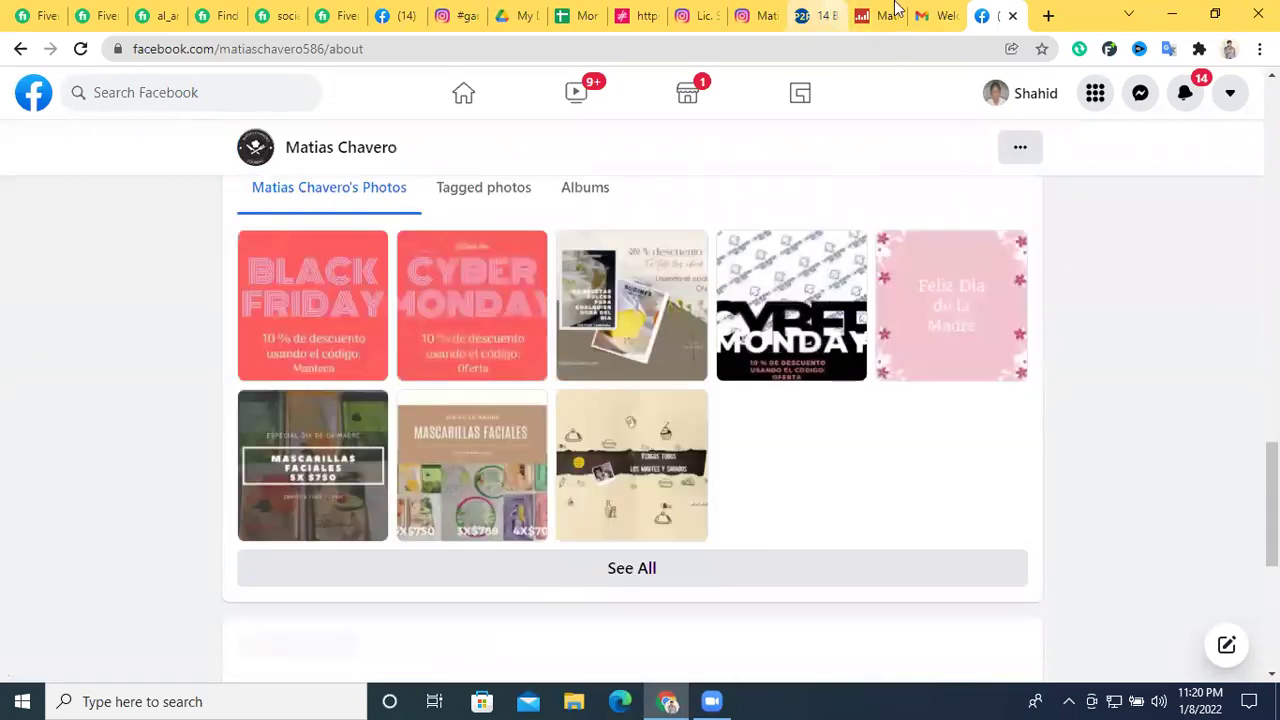
click(20, 48)
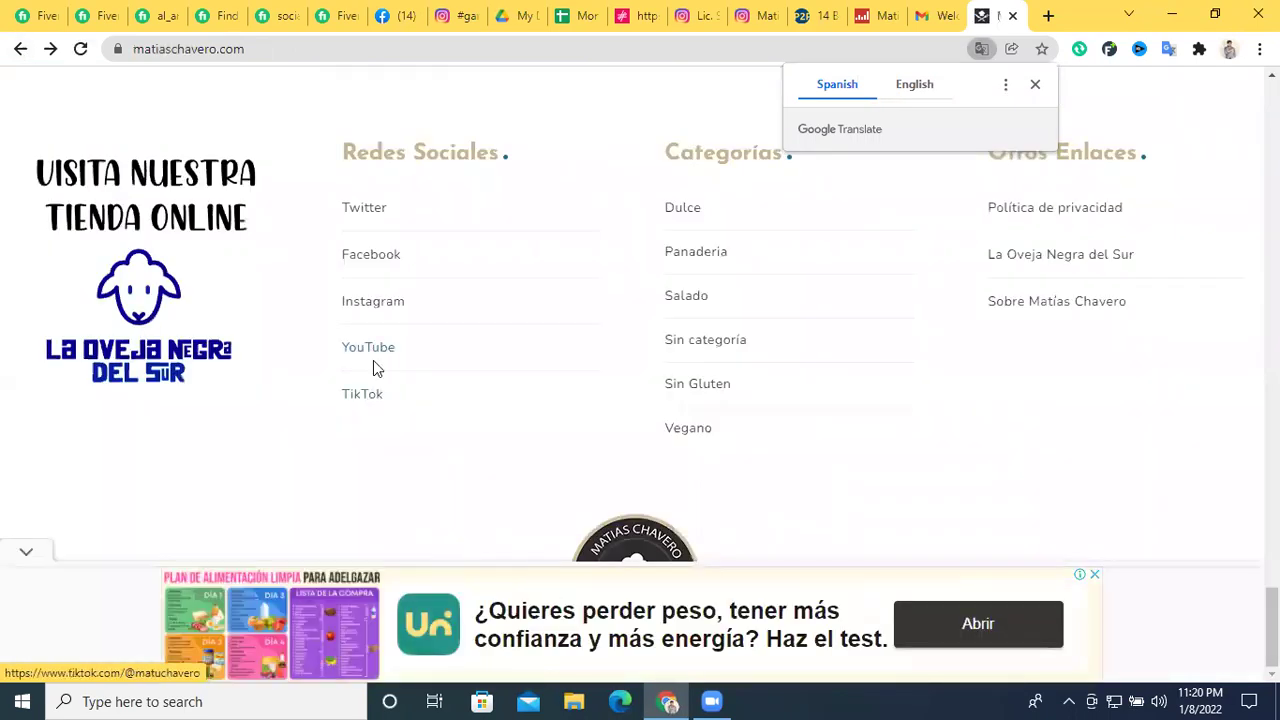
Open the chef's YouTube channel in a new tab and look over its About page
right_click(373, 347)
click(395, 361)
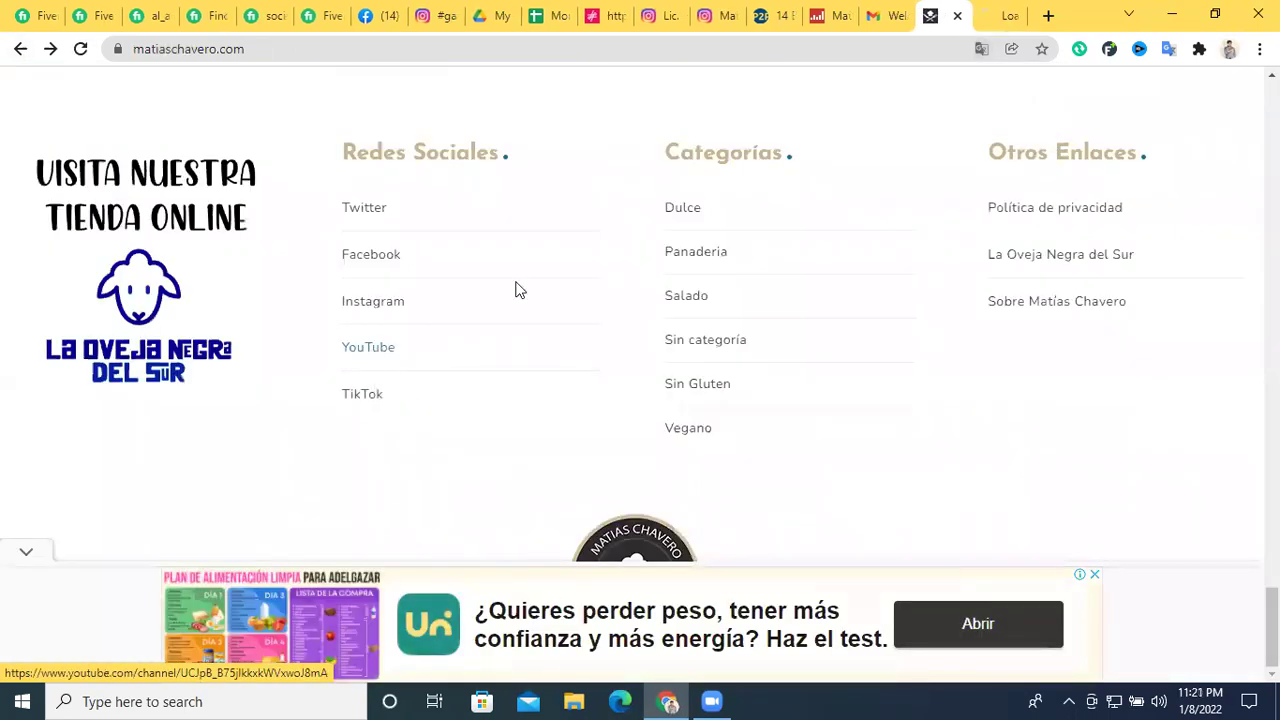
click(1003, 12)
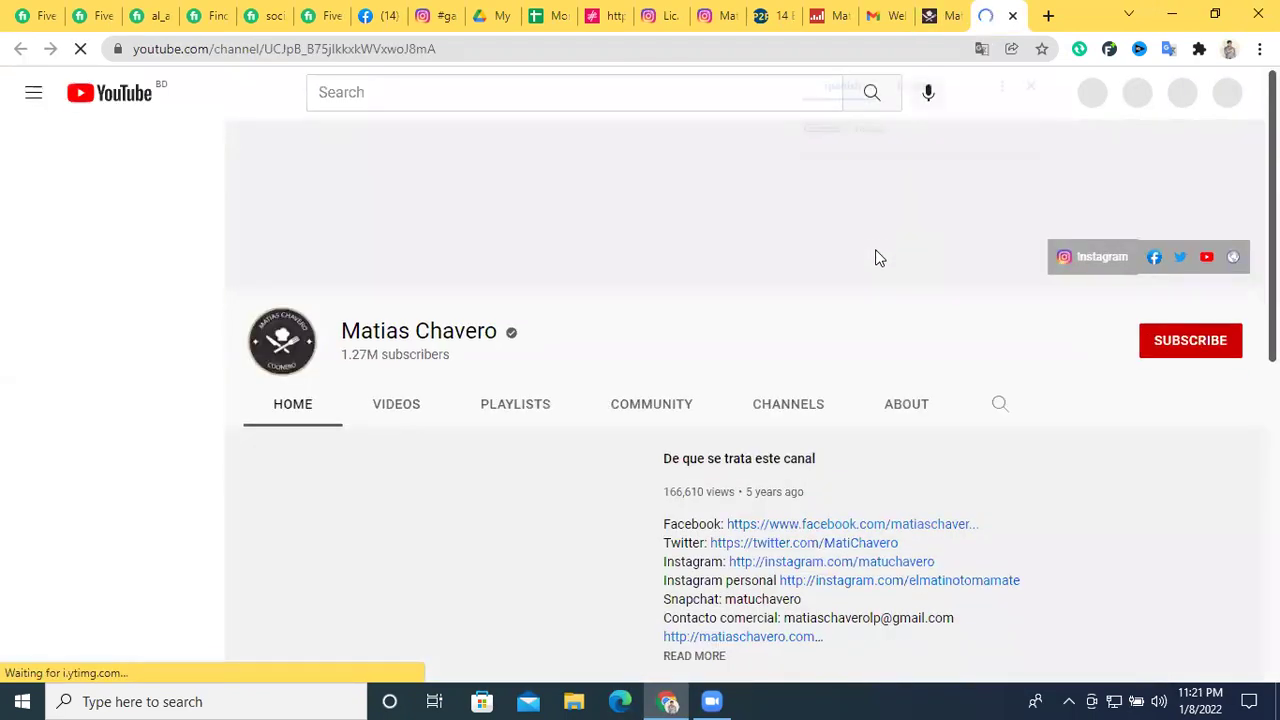
click(906, 406)
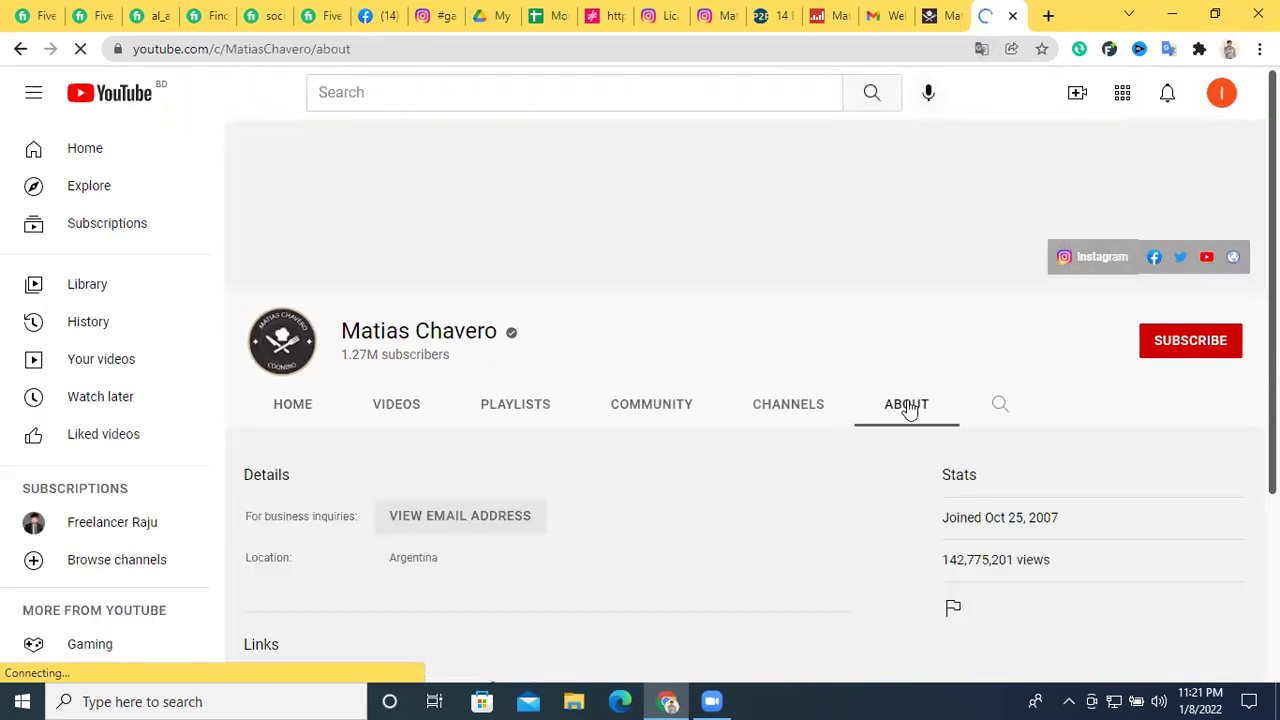
scroll(694, 409, down, 3)
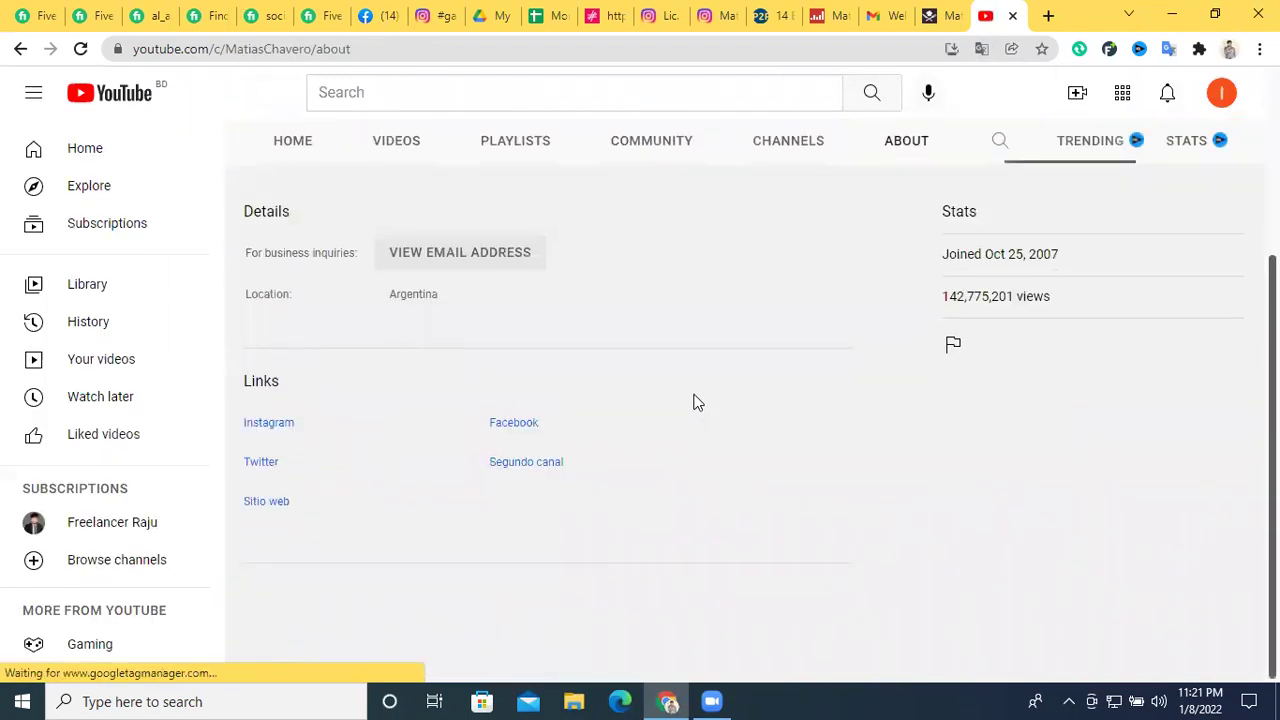
scroll(694, 400, up, 3)
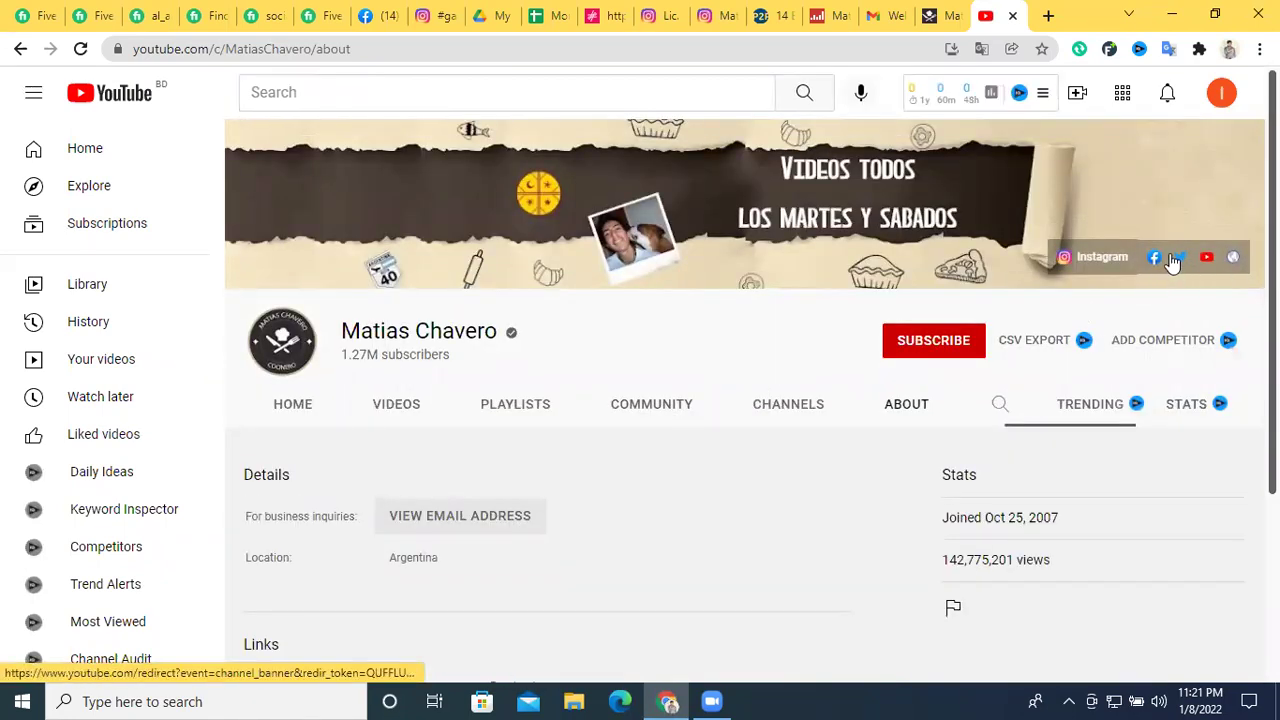
scroll(379, 451, down, 2)
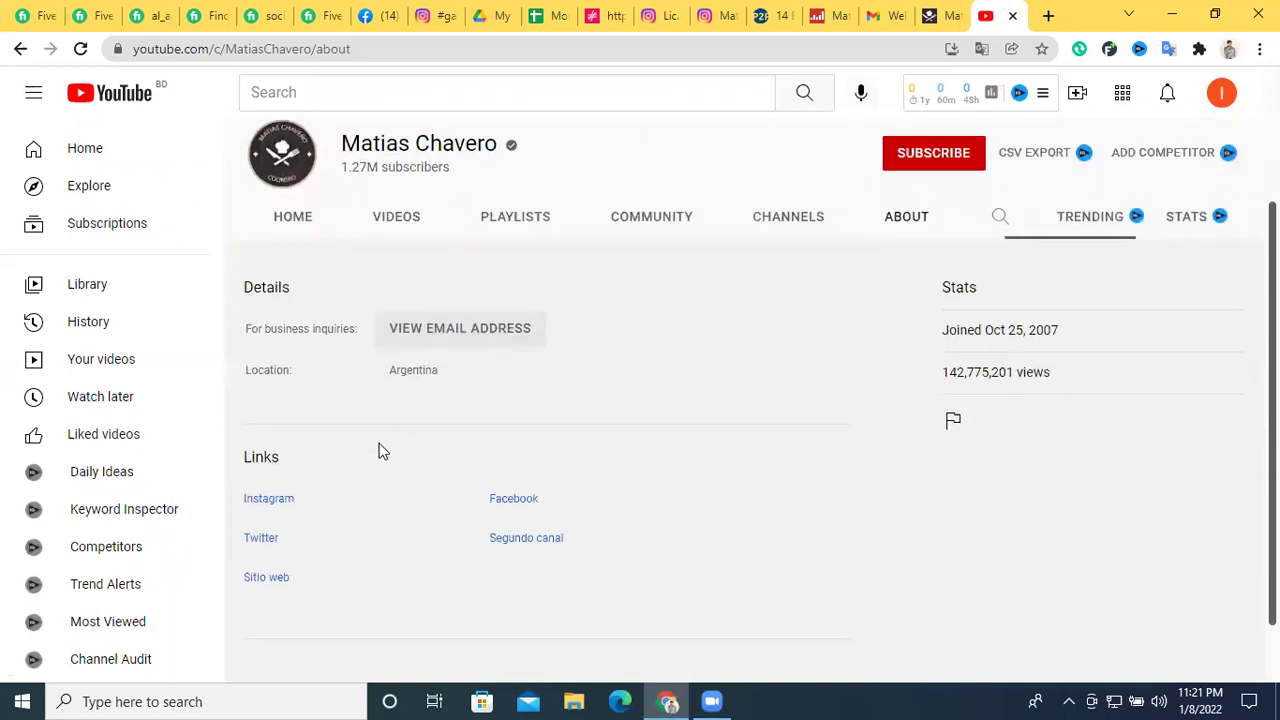
scroll(829, 436, up, 2)
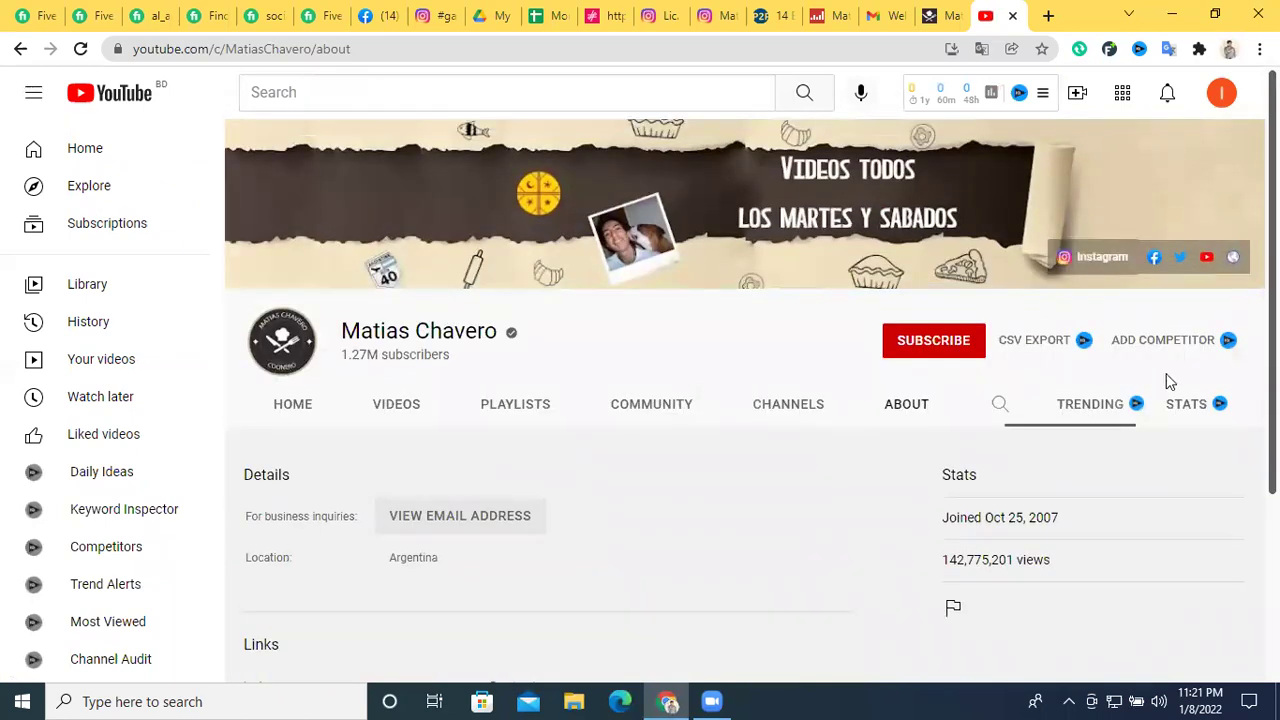
Check the channel's linked Twitter profile (4,382 followers), then close it and start a new tab
click(1183, 258)
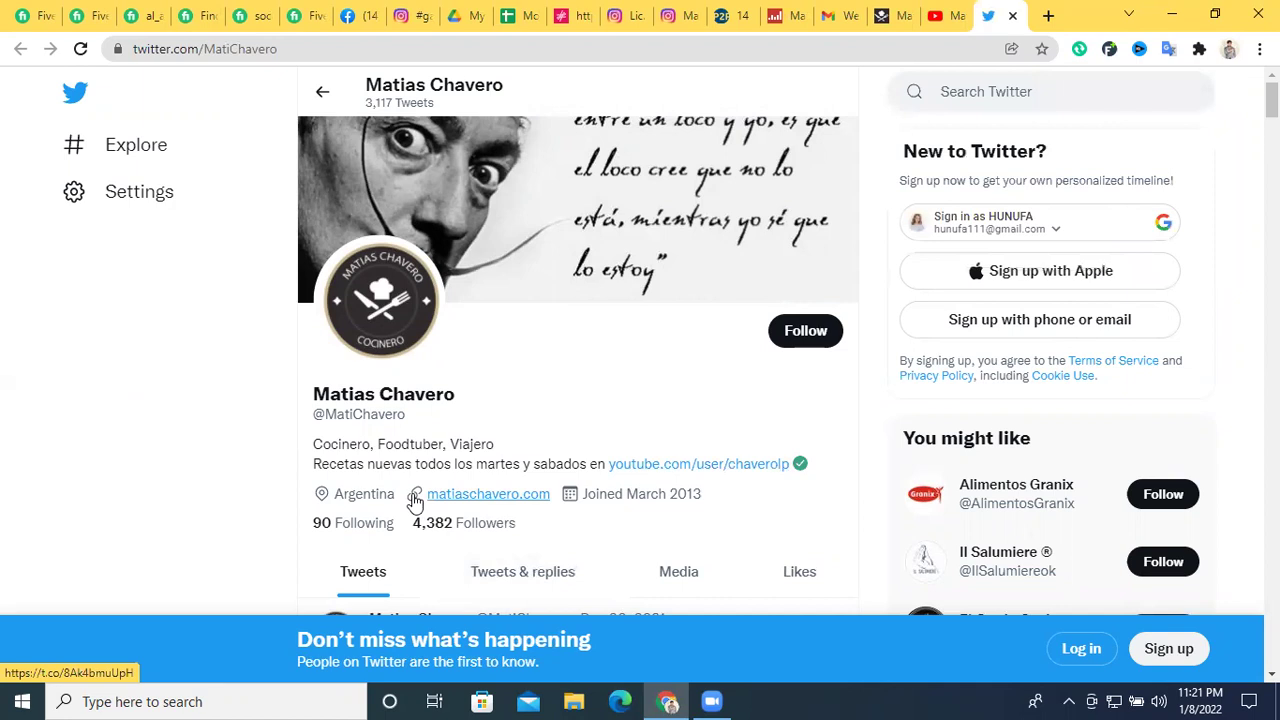
click(1011, 19)
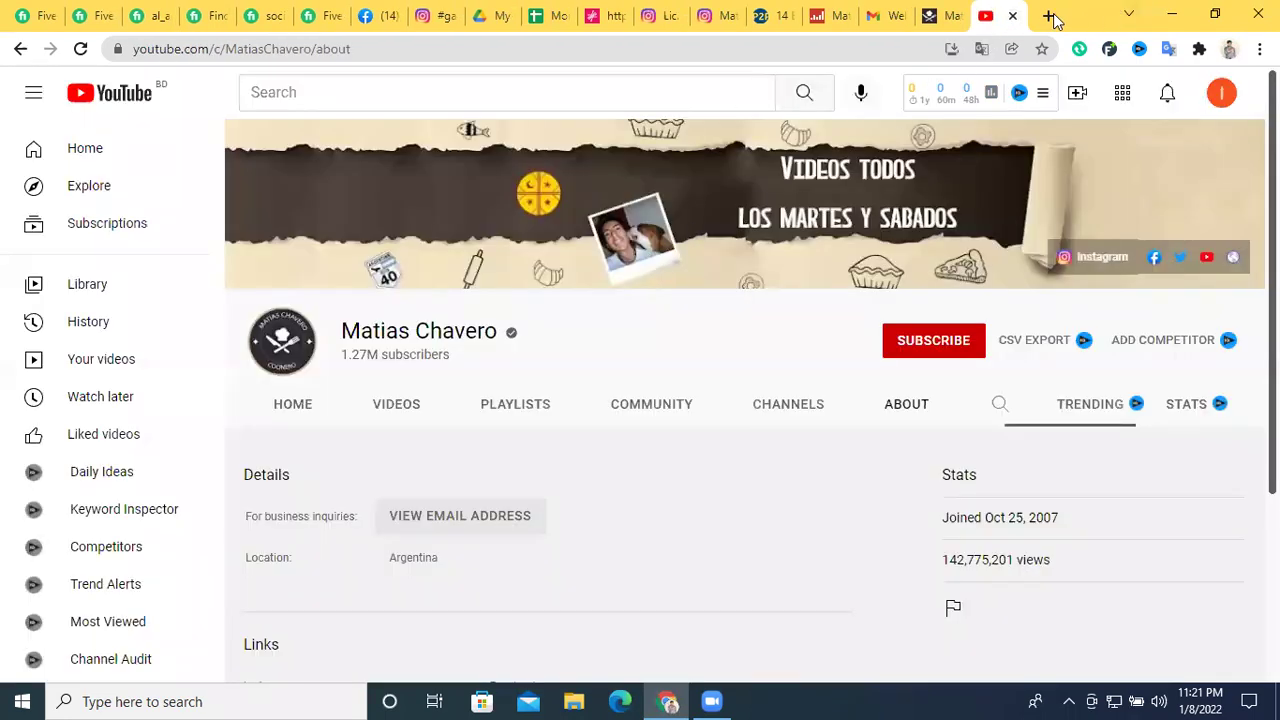
key(ctrl+t)
Search Google for whois and copy the influencer's website address
click(577, 49)
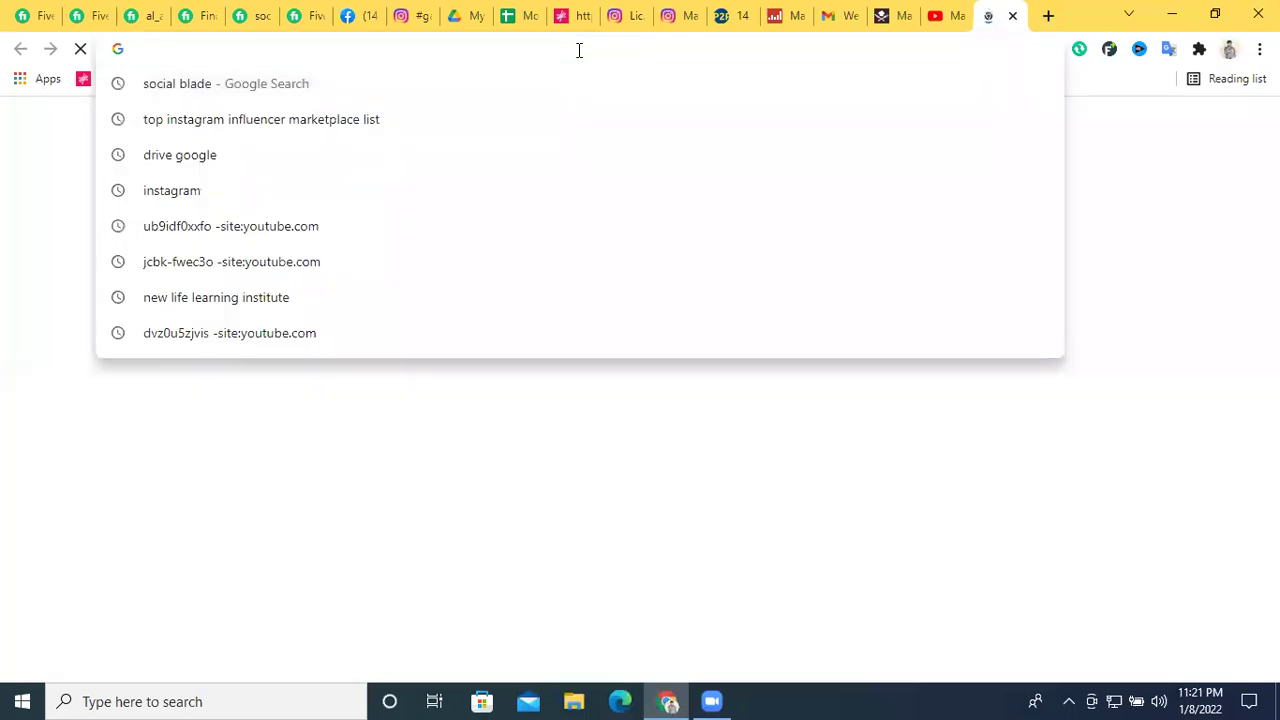
text(wh)
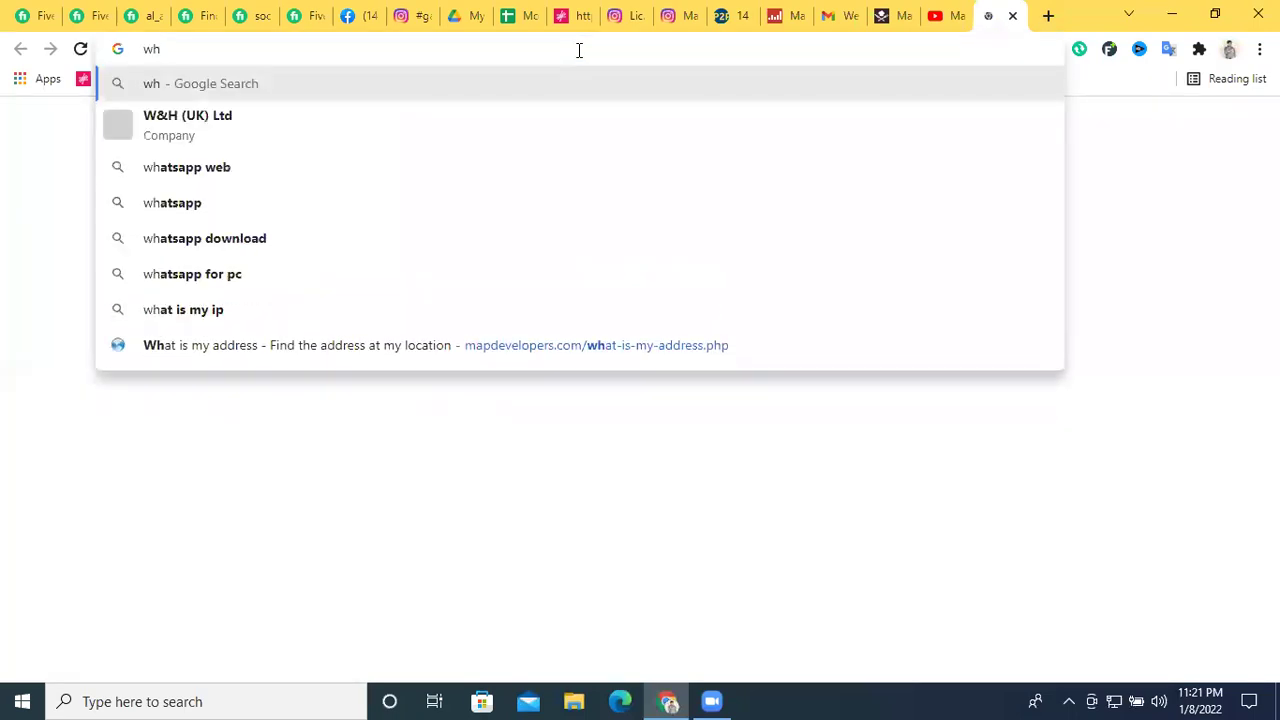
text(ois)
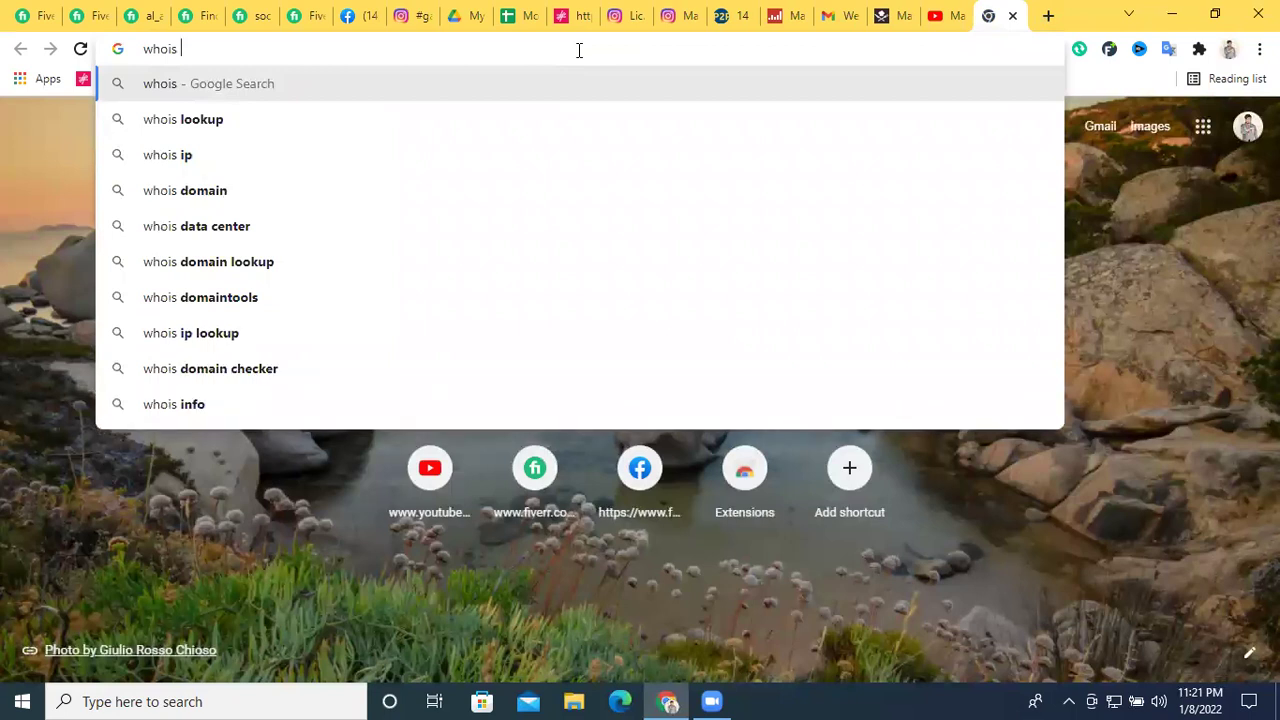
key(Return)
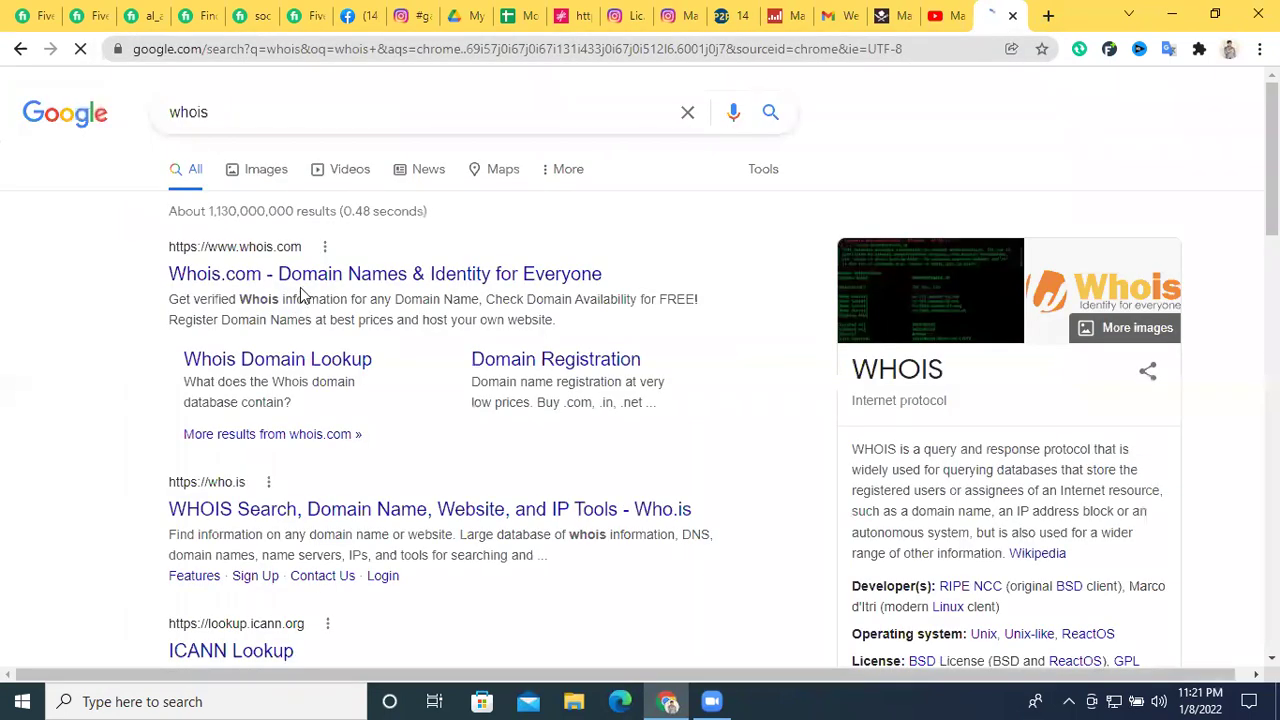
click(297, 278)
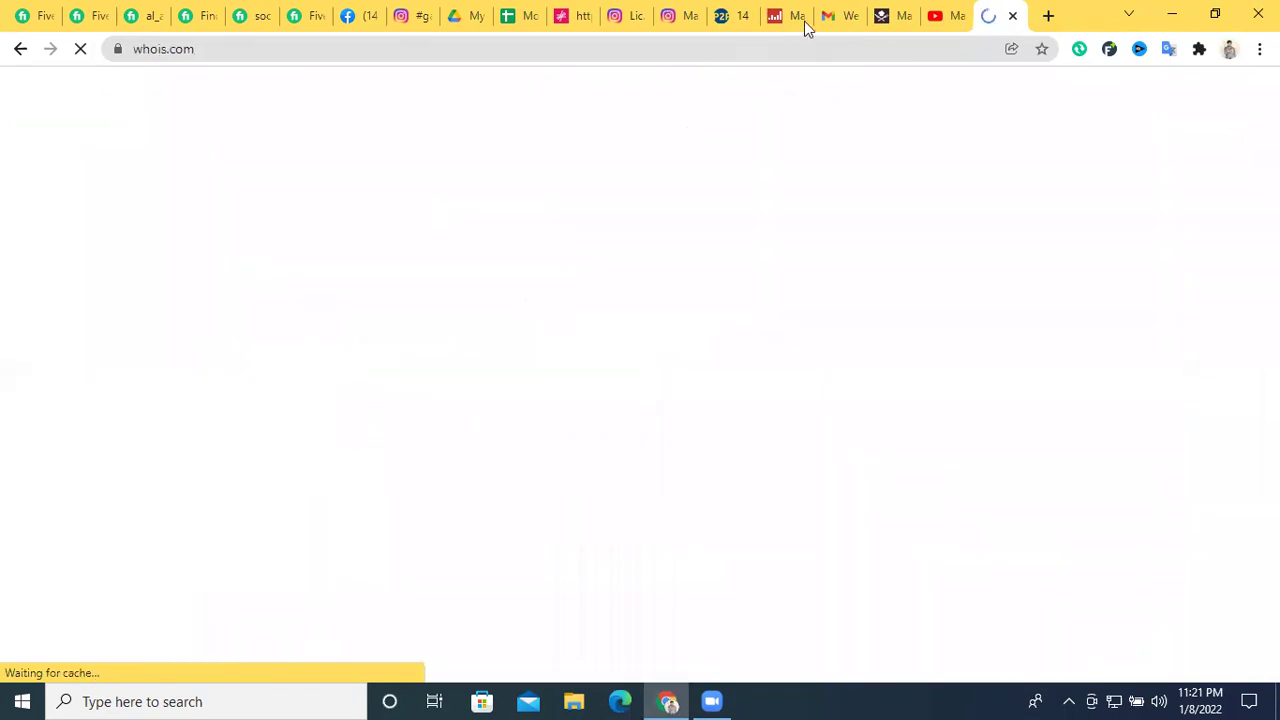
click(903, 12)
right_click(283, 47)
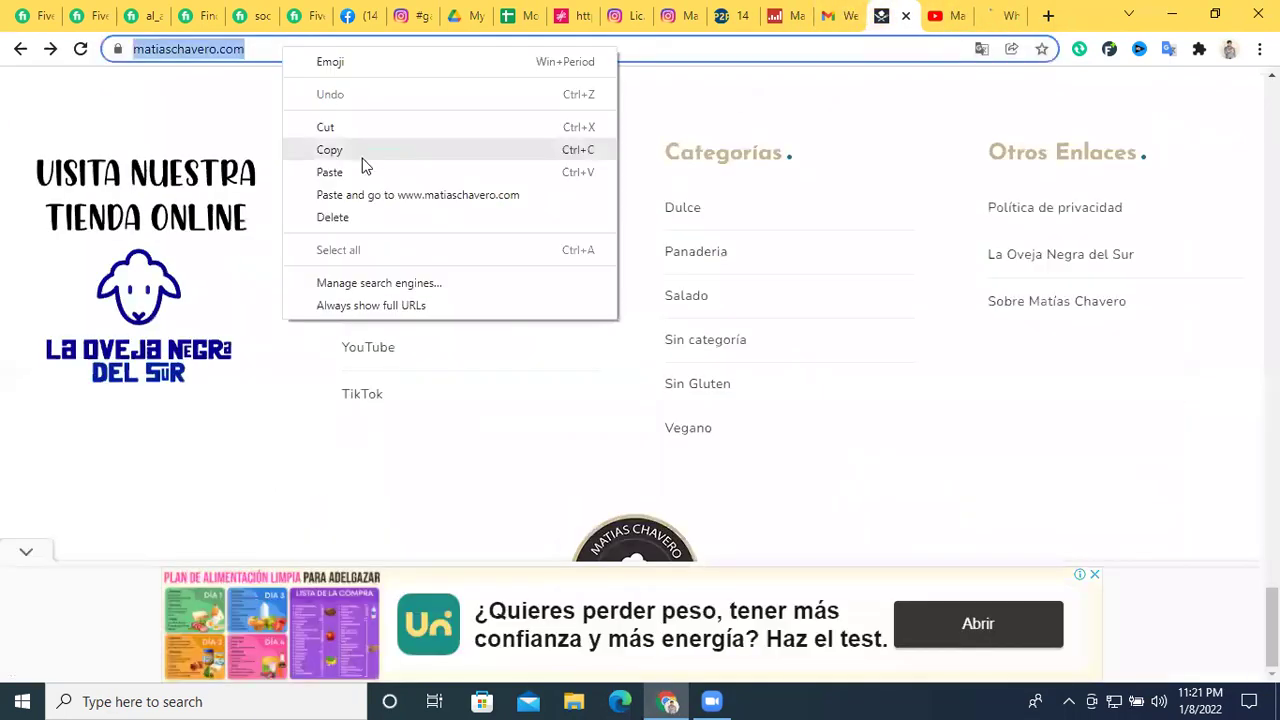
click(367, 150)
Look up matiaschavero.com on who.is and review its GoDaddy registration dating from 2016
click(998, 15)
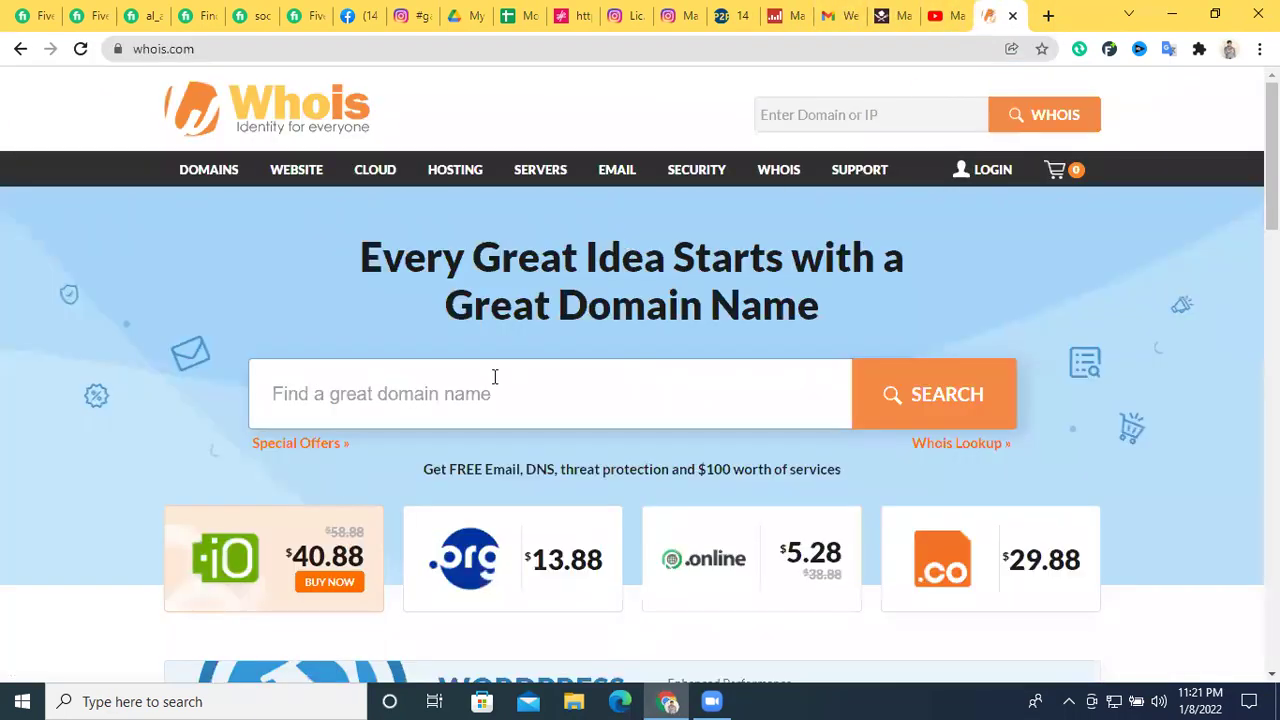
click(20, 48)
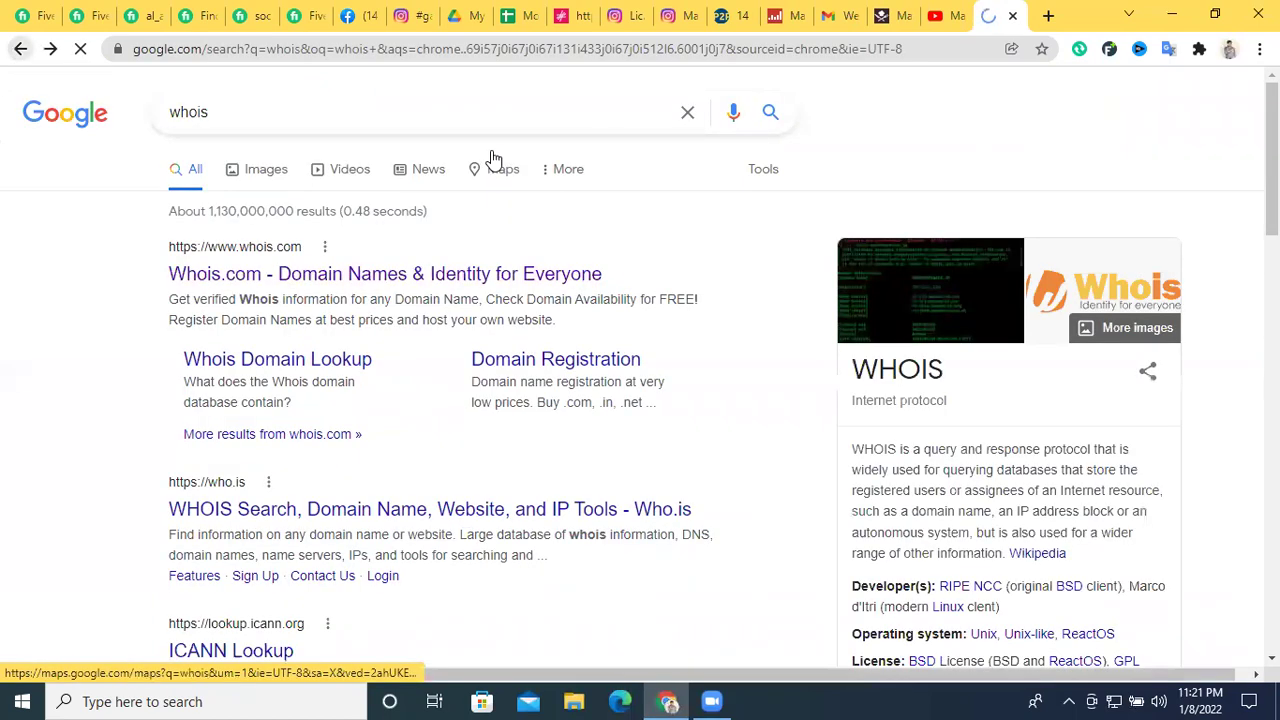
click(586, 427)
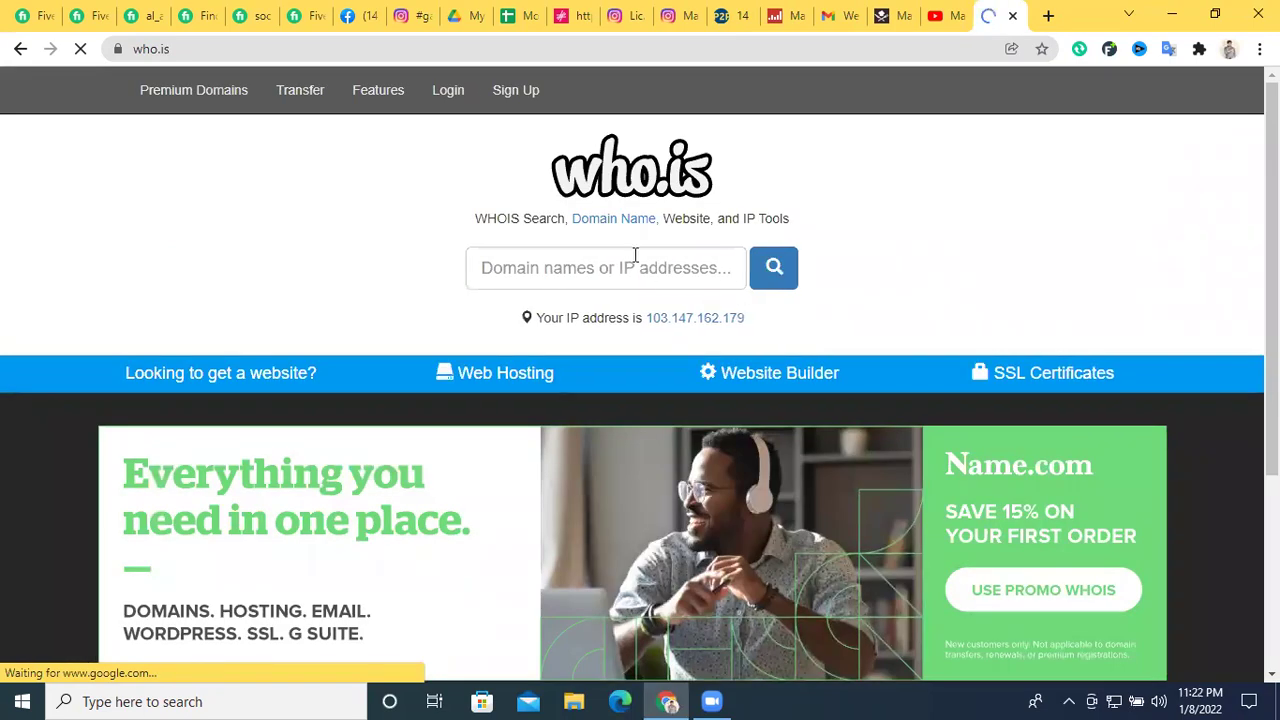
click(633, 257)
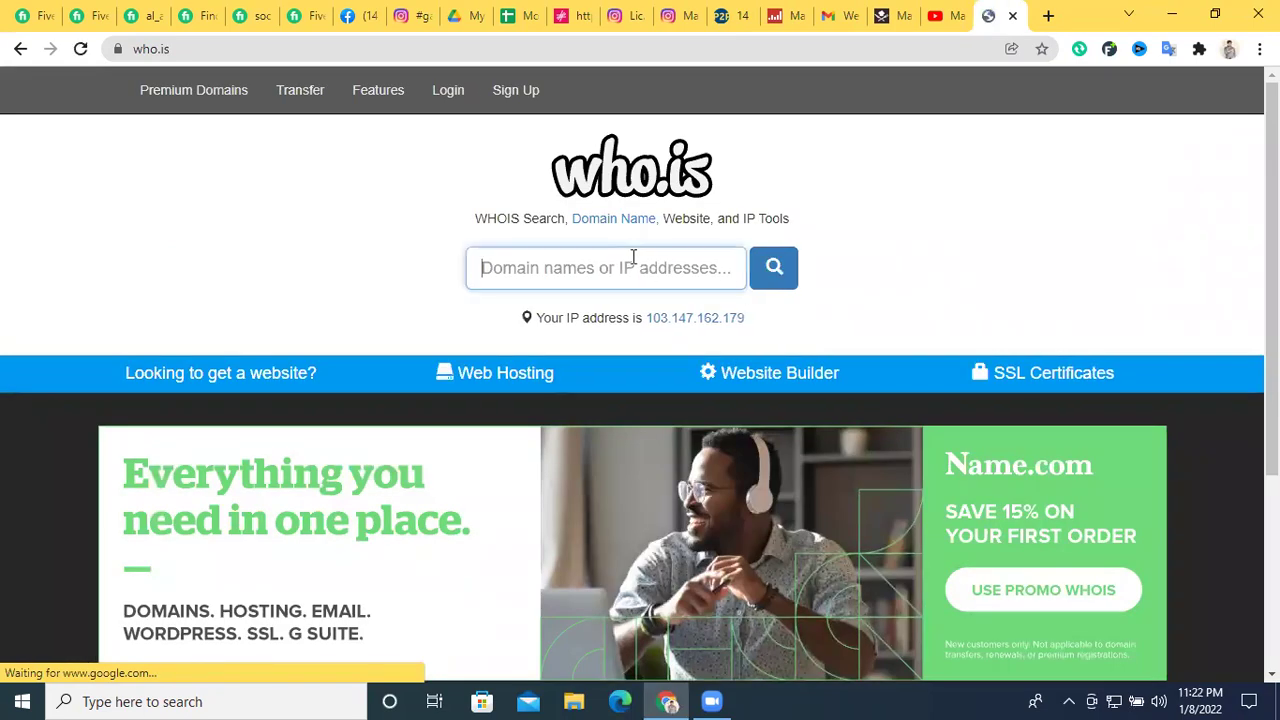
key(ctrl+v)
key(Return)
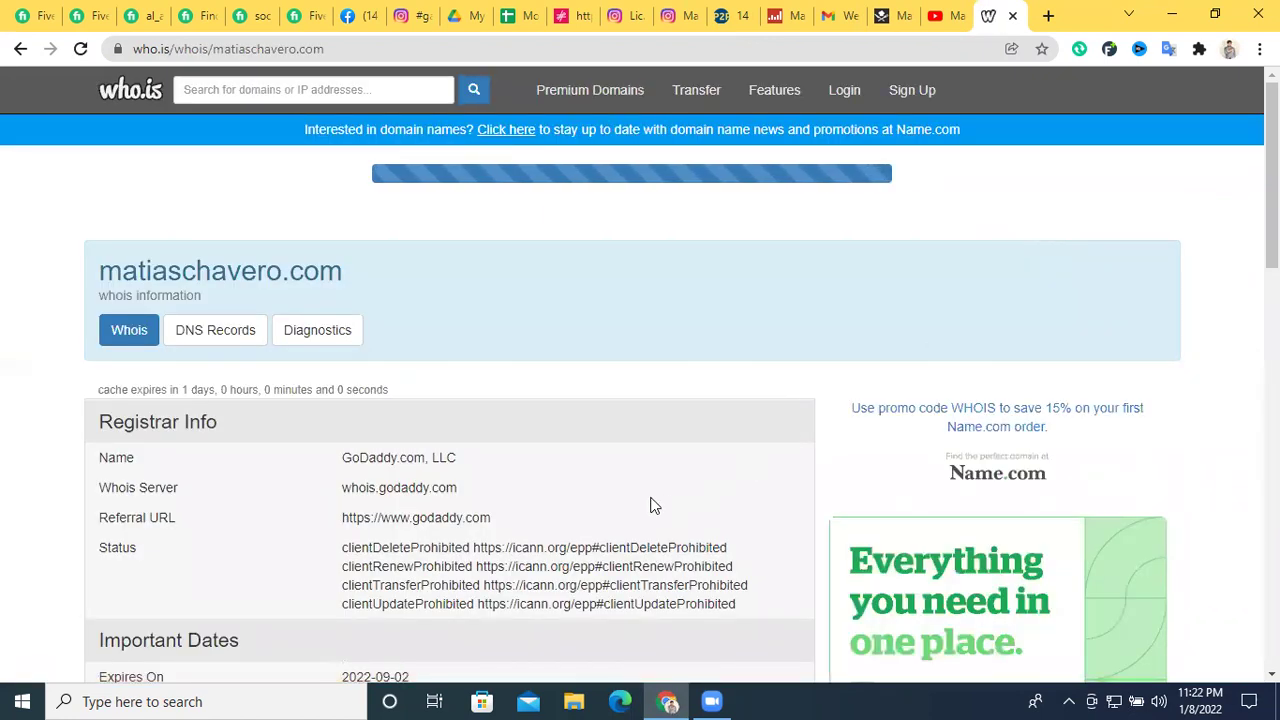
scroll(560, 505, down, 1)
scroll(522, 390, down, 2)
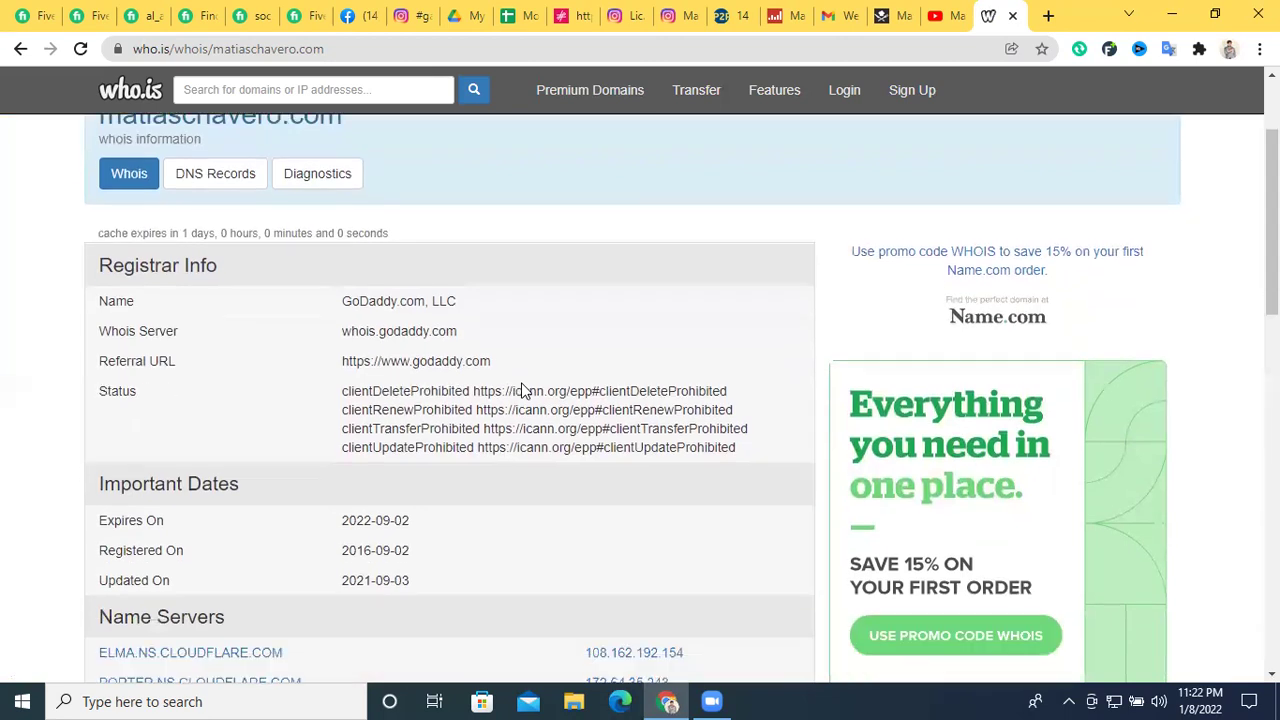
scroll(522, 389, down, 1)
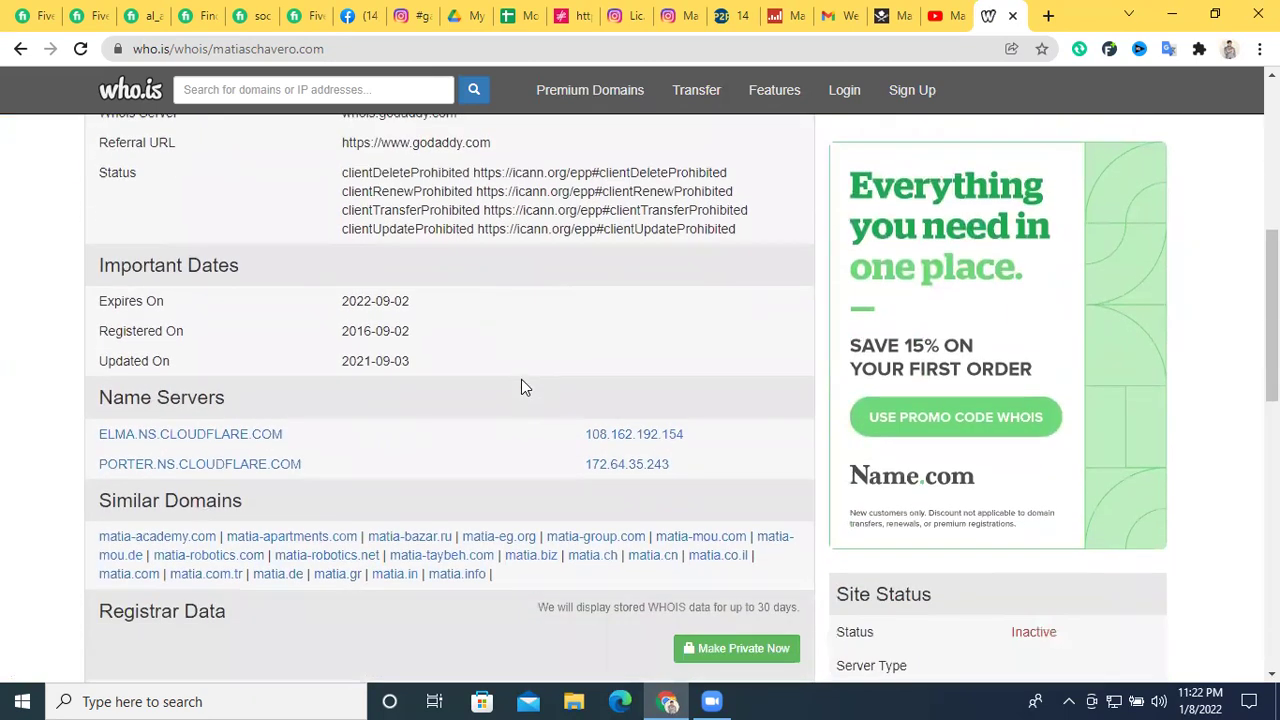
scroll(521, 379, up, 5)
scroll(522, 380, up, 1)
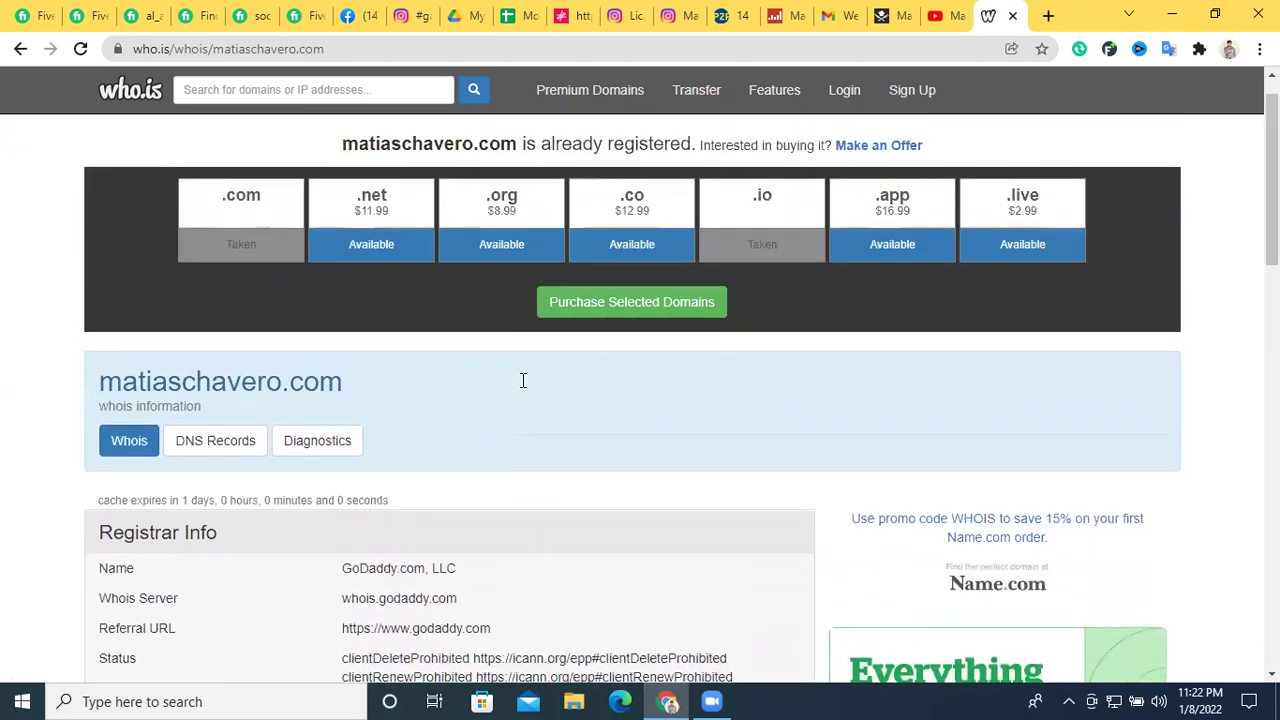
click(733, 14)
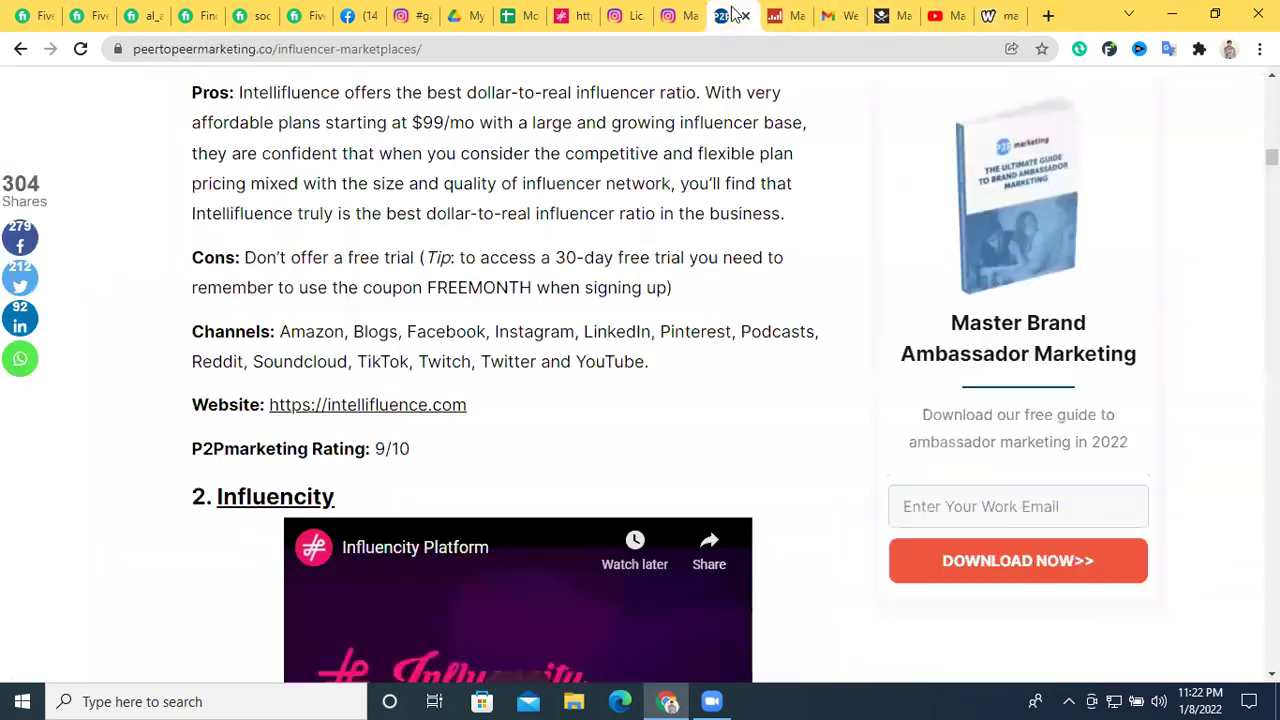
Copy the chef's Facebook page link from his YouTube About page
click(517, 10)
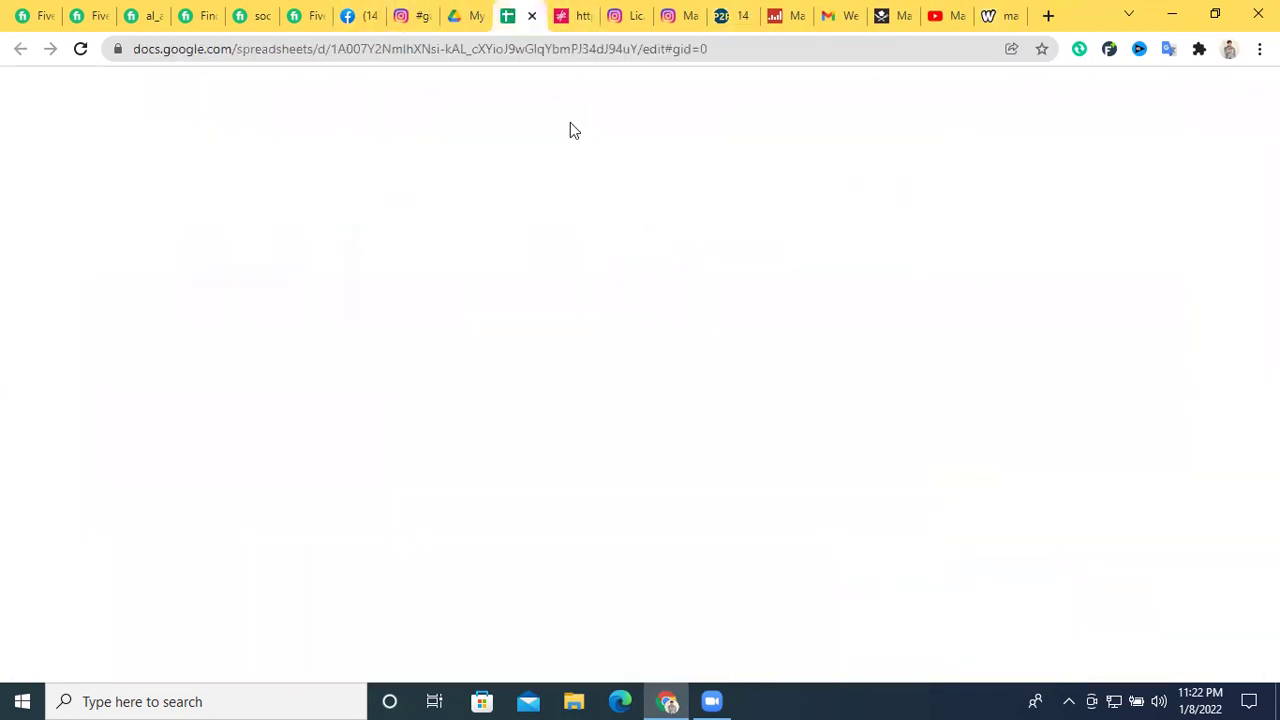
click(586, 247)
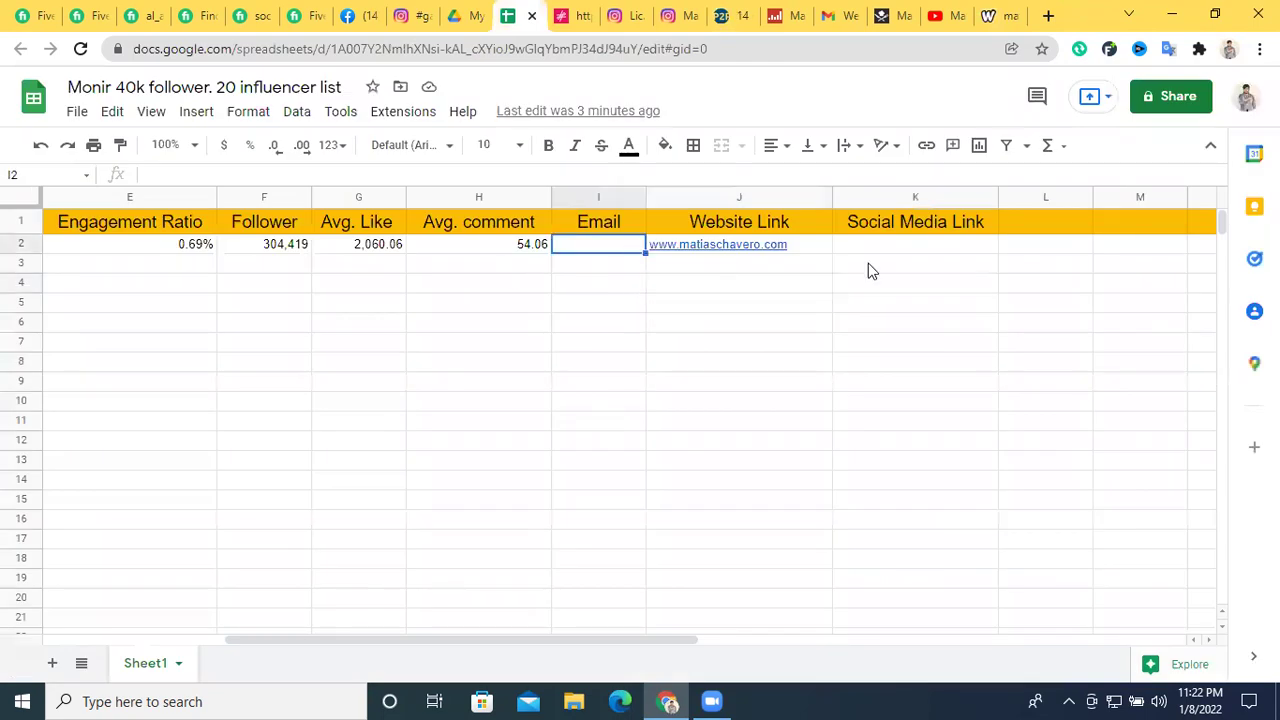
click(922, 250)
click(843, 15)
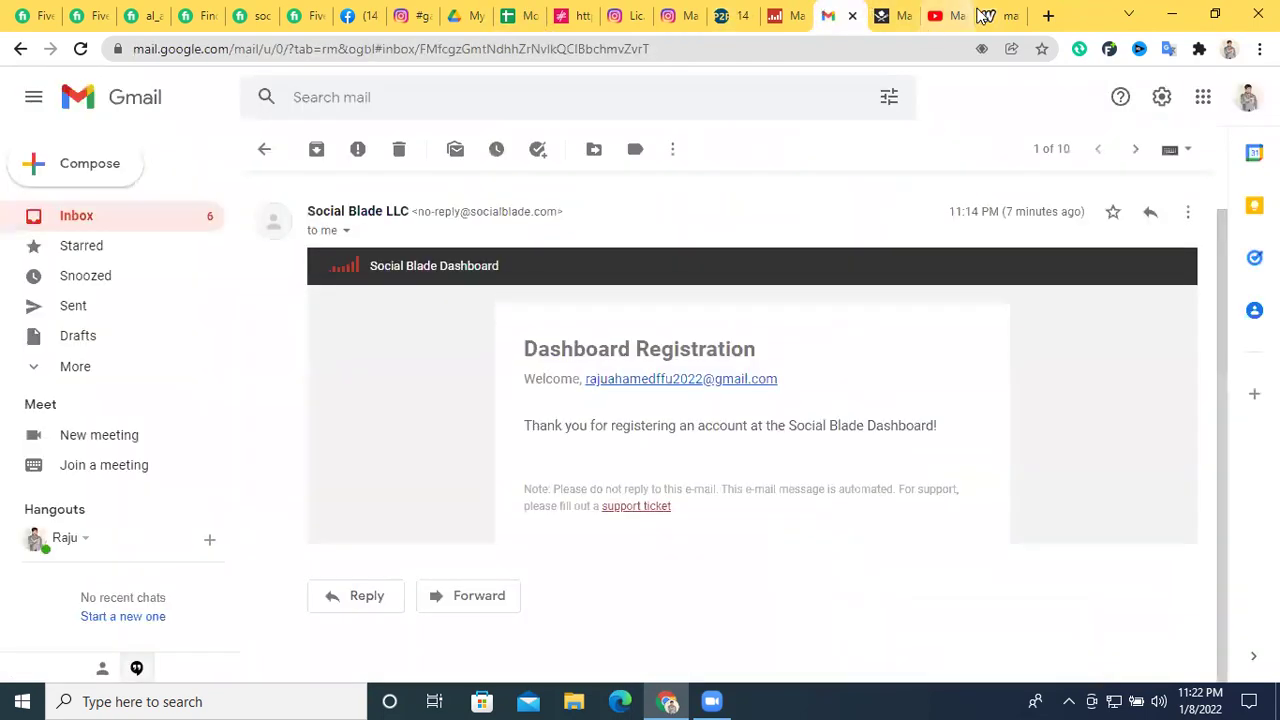
click(995, 15)
click(935, 14)
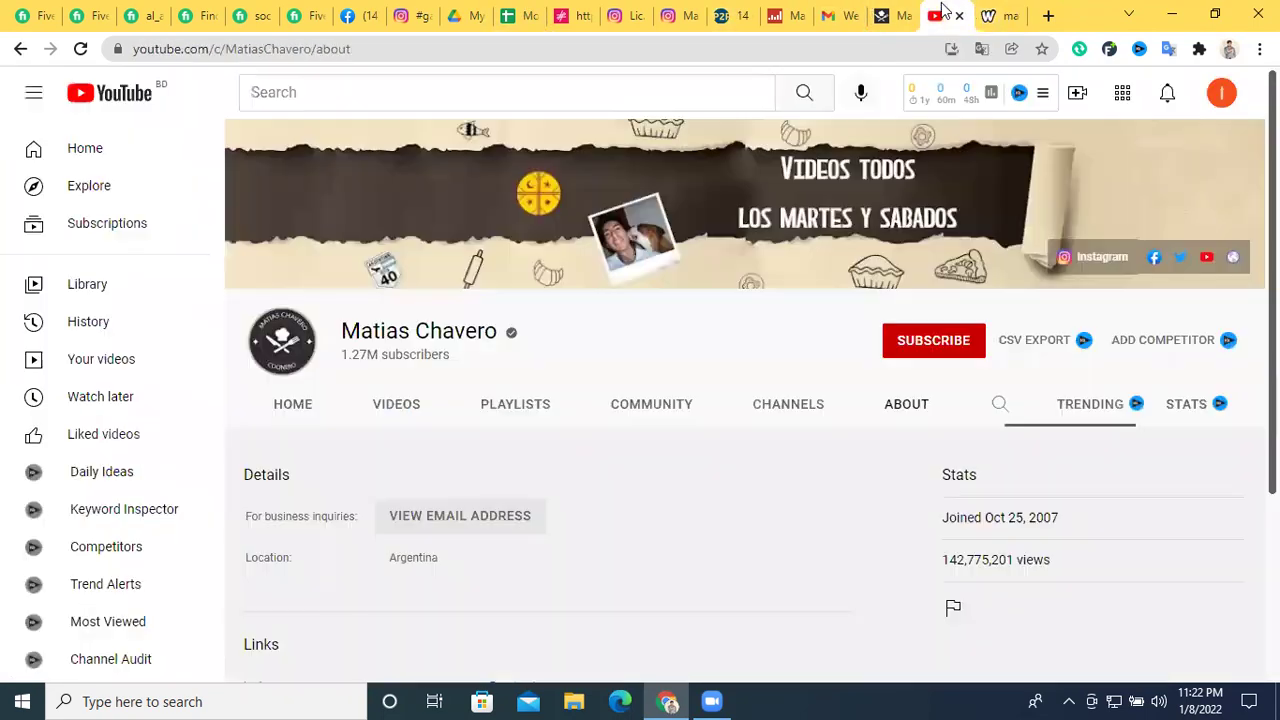
click(1155, 259)
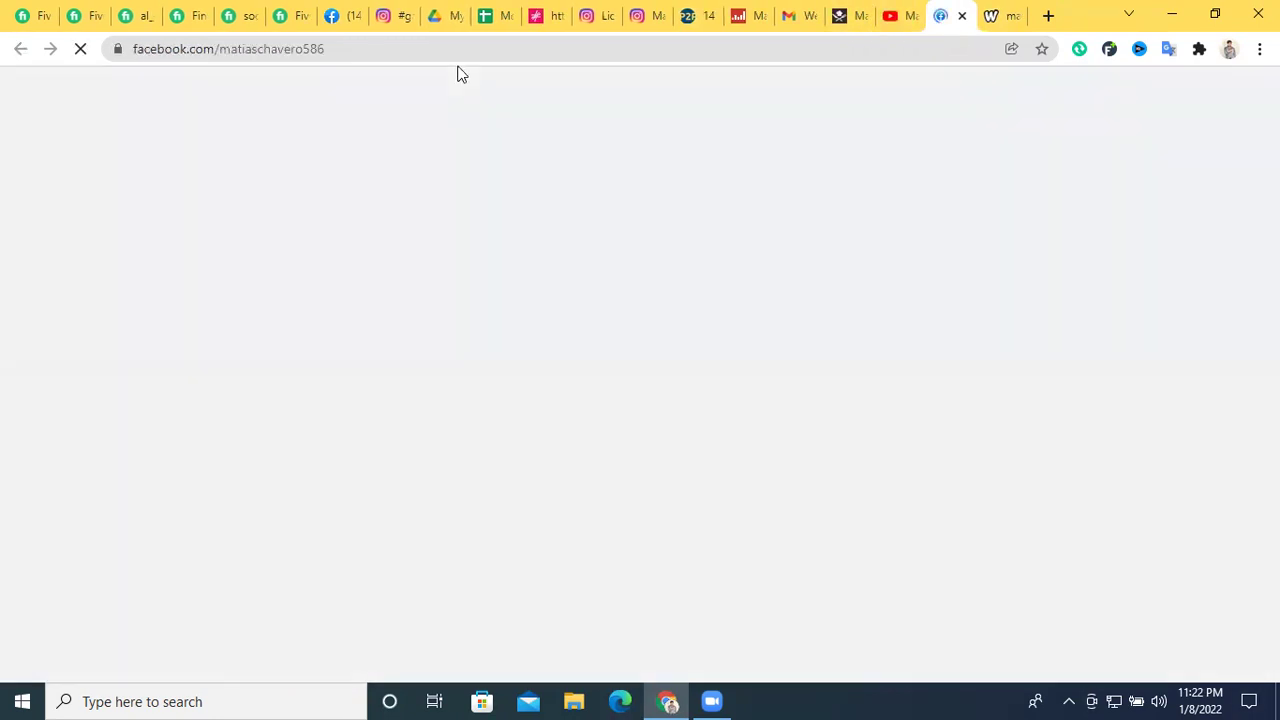
triple_click(418, 54)
right_click(418, 54)
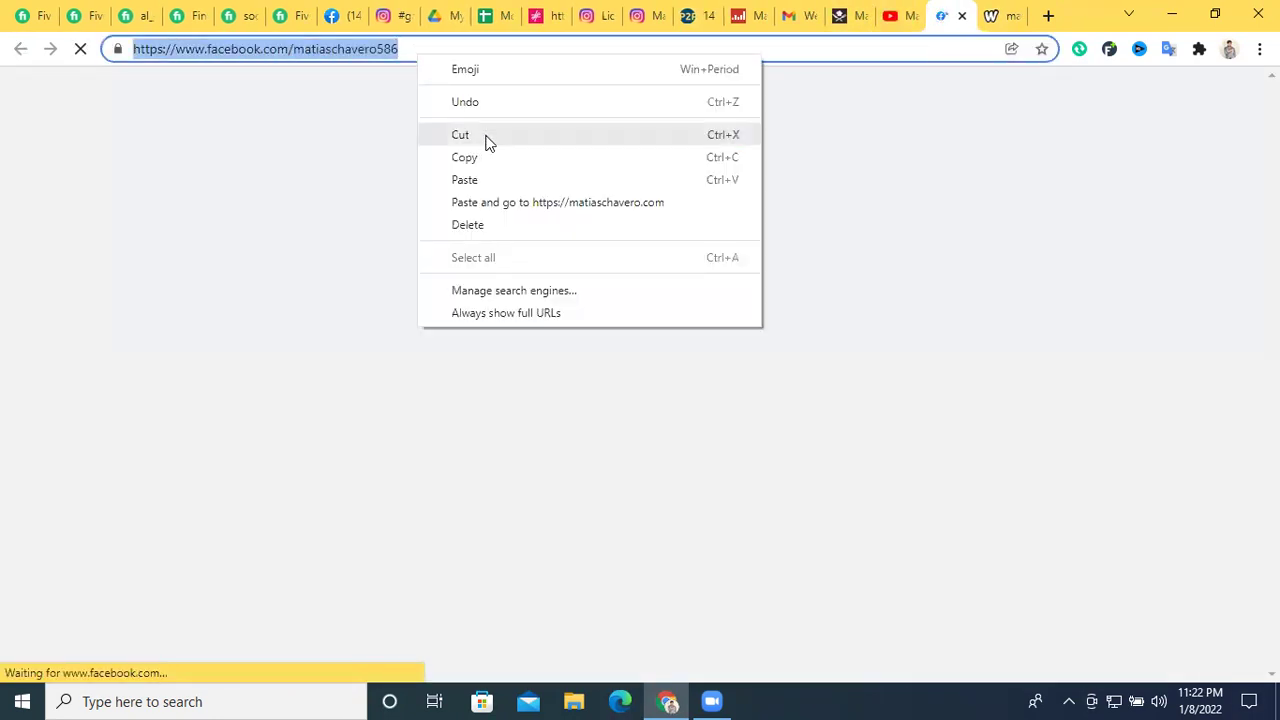
click(487, 134)
Paste the Facebook page link into Social Media Link cell K2
click(492, 15)
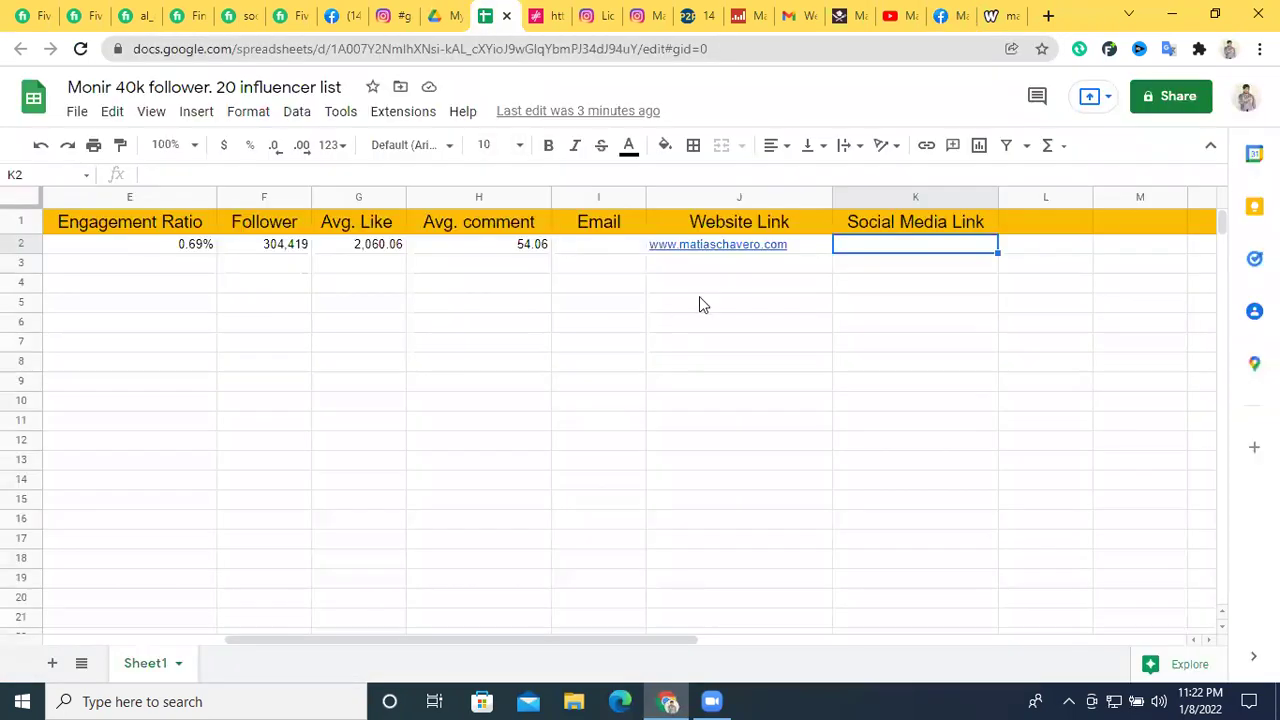
double_click(893, 245)
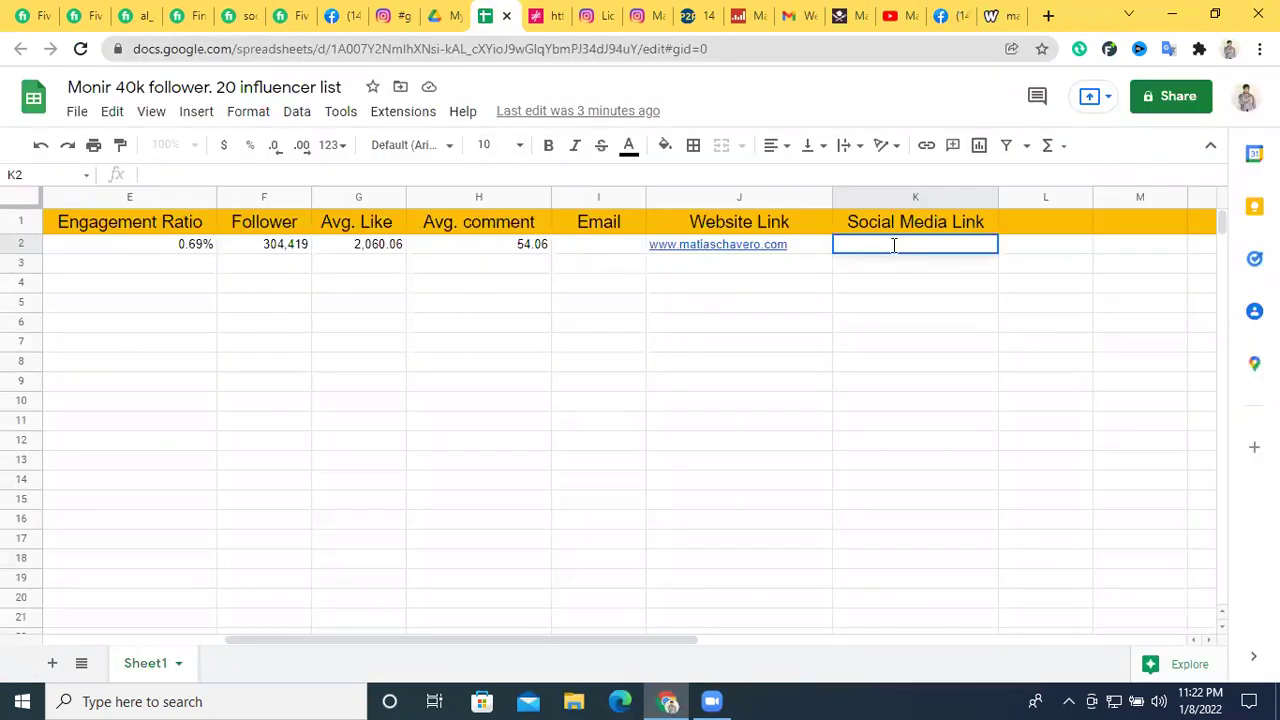
key(ctrl+v)
click(880, 342)
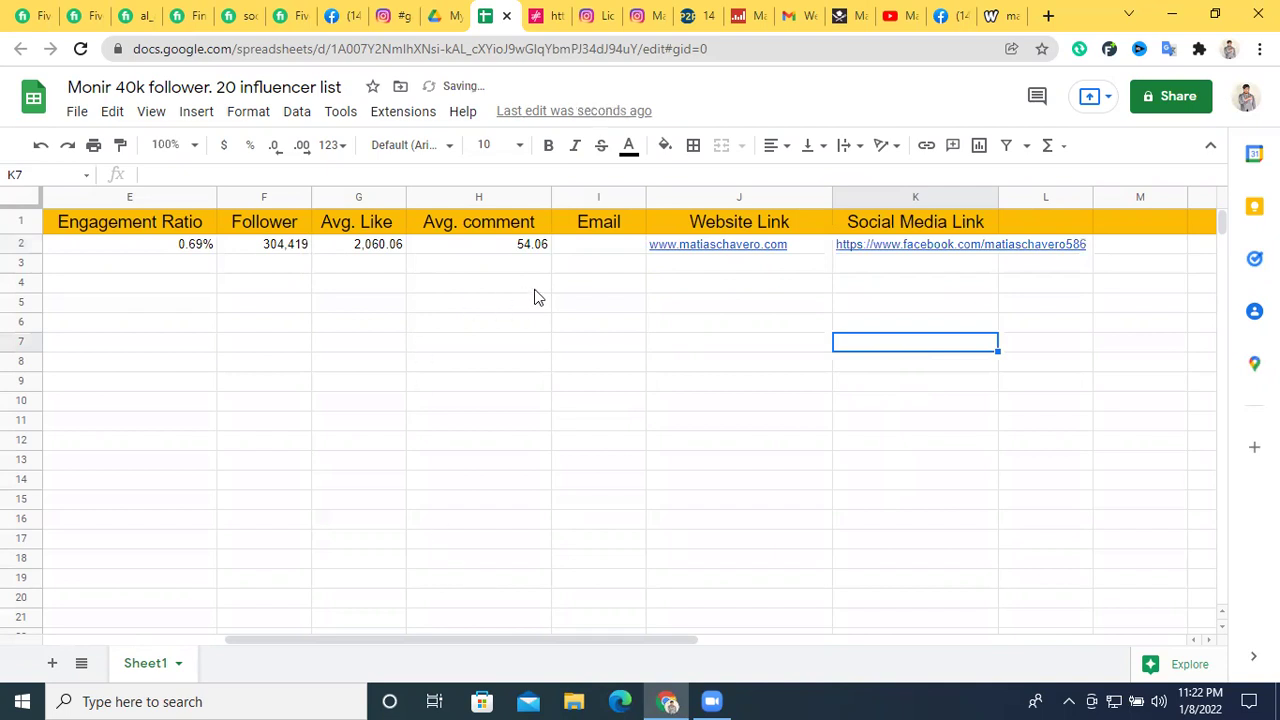
drag(444, 640, 244, 640)
click(652, 15)
click(700, 15)
Copy lovenutricion's Instagram username and paste it into Social Blade's Instagram search box
click(709, 15)
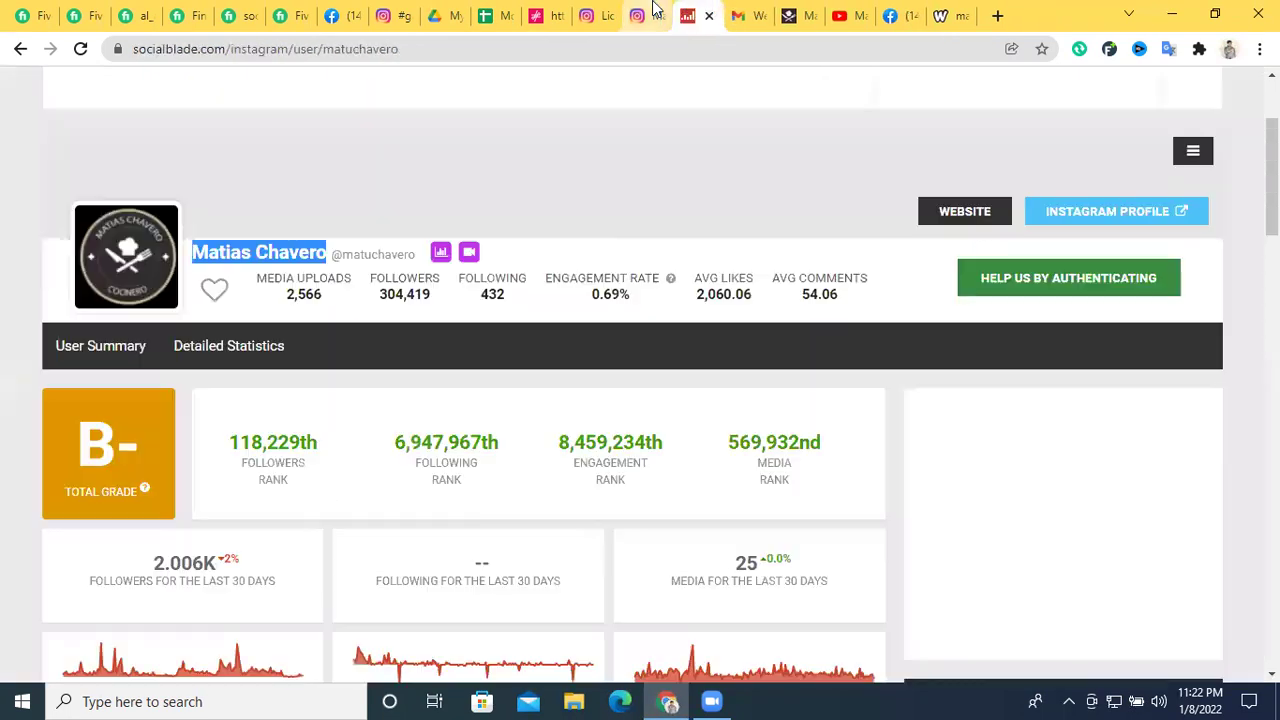
click(650, 15)
click(592, 15)
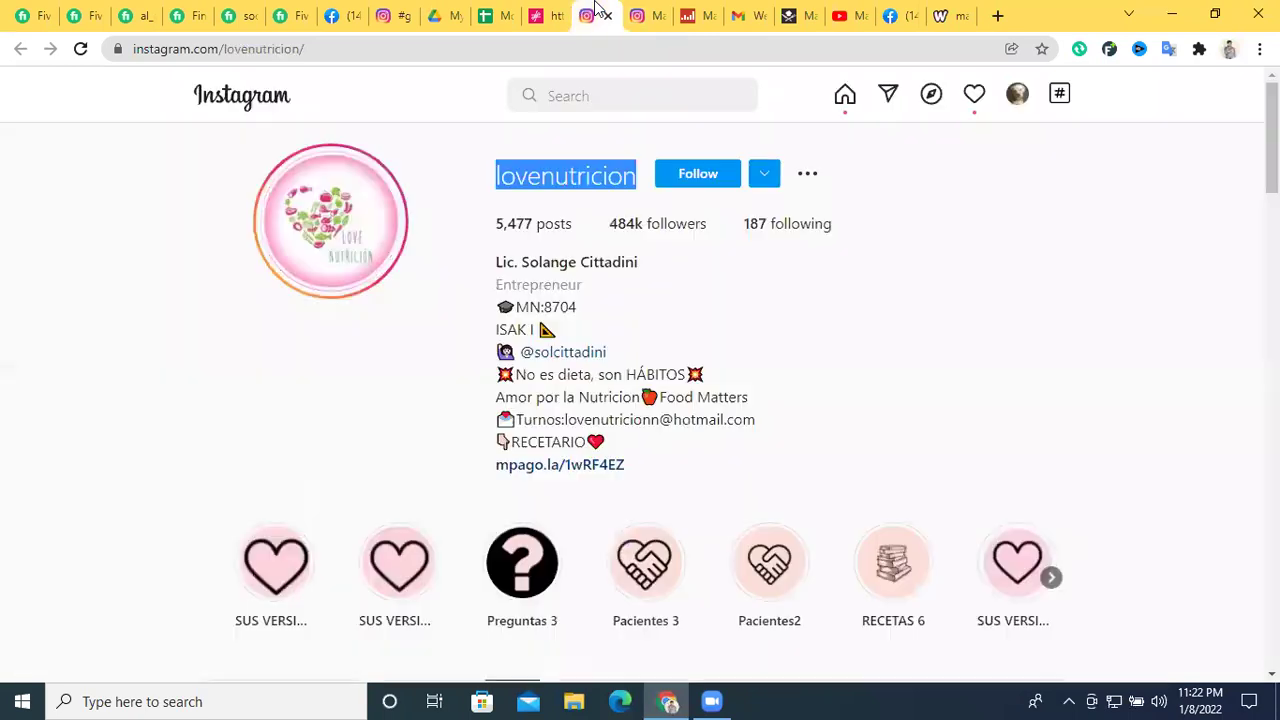
right_click(537, 173)
click(576, 189)
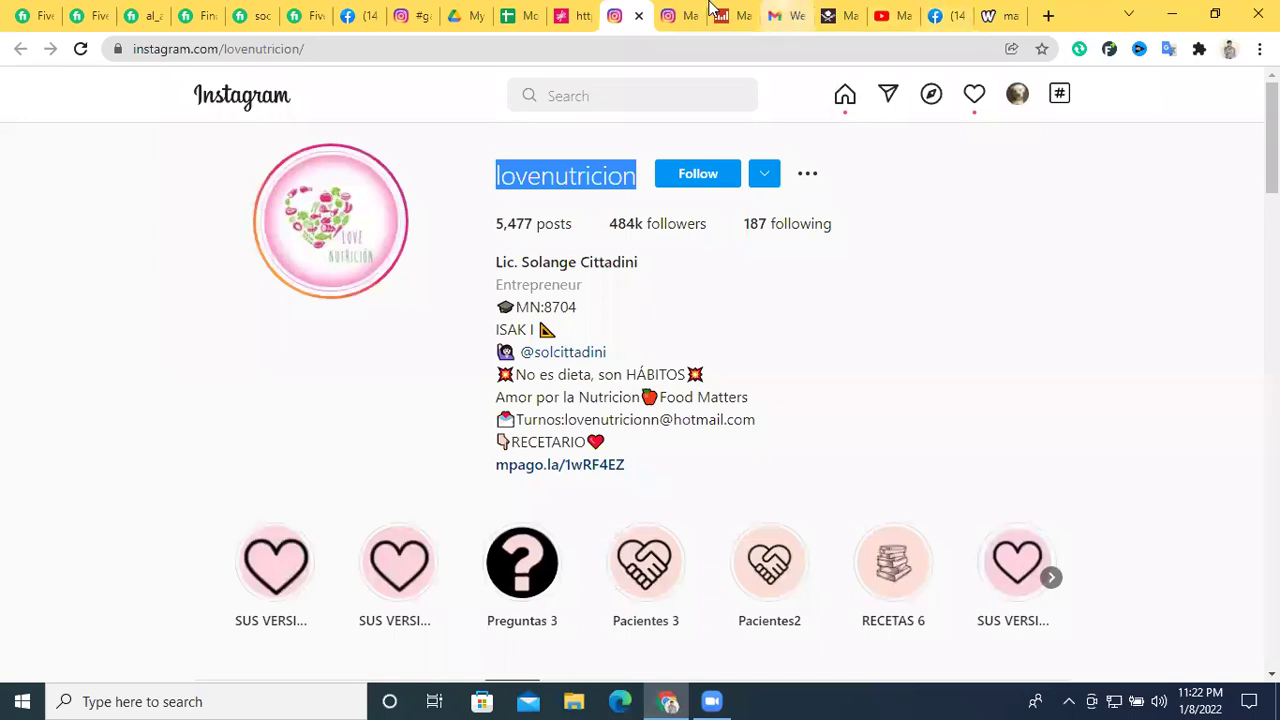
click(737, 14)
scroll(1003, 234, up, 3)
click(1038, 119)
key(ctrl+v)
Run the Social Blade search and review lovenutricion's stats: 484,429 followers, 0.36% engagement
key(Return)
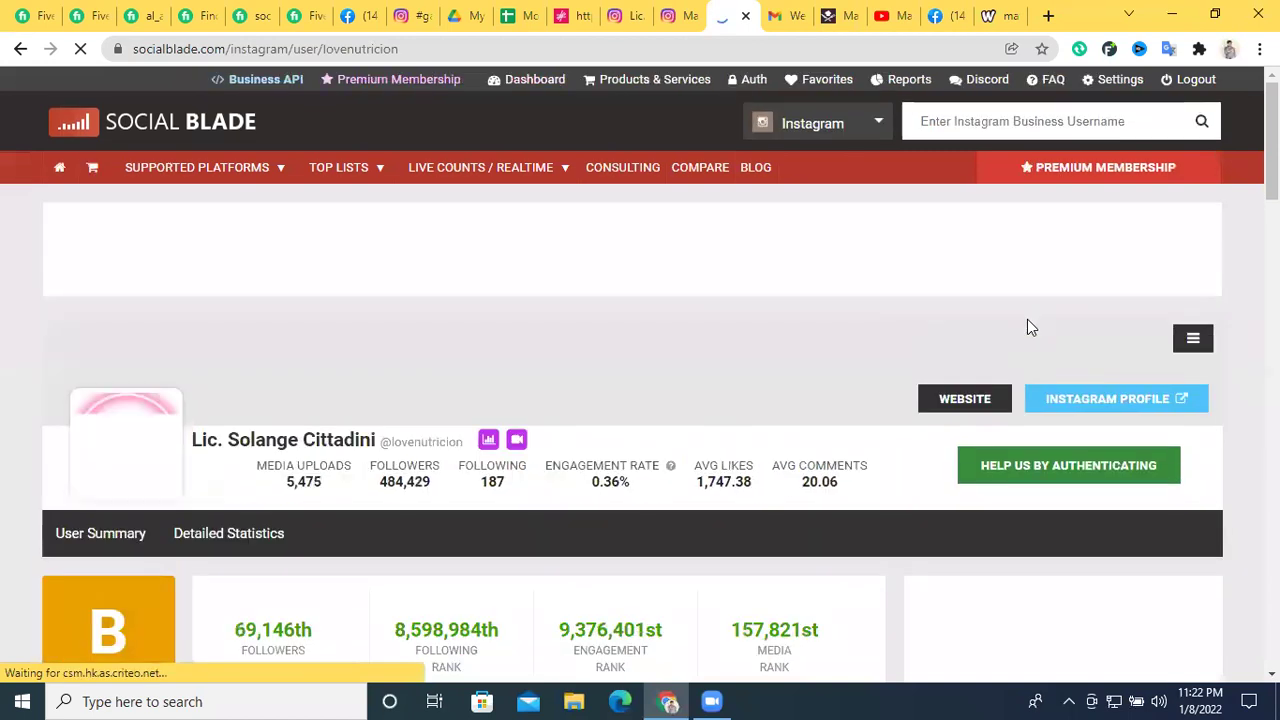
scroll(924, 316, down, 2)
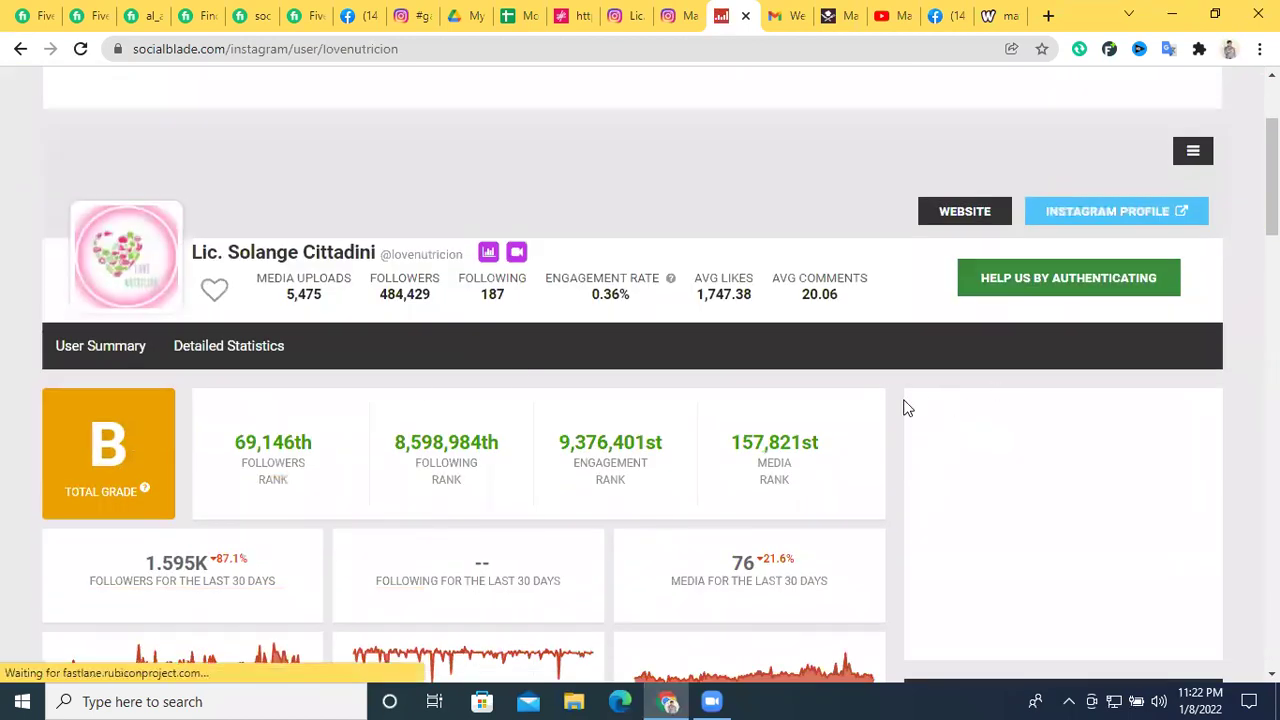
scroll(740, 376, down, 2)
scroll(737, 371, up, 2)
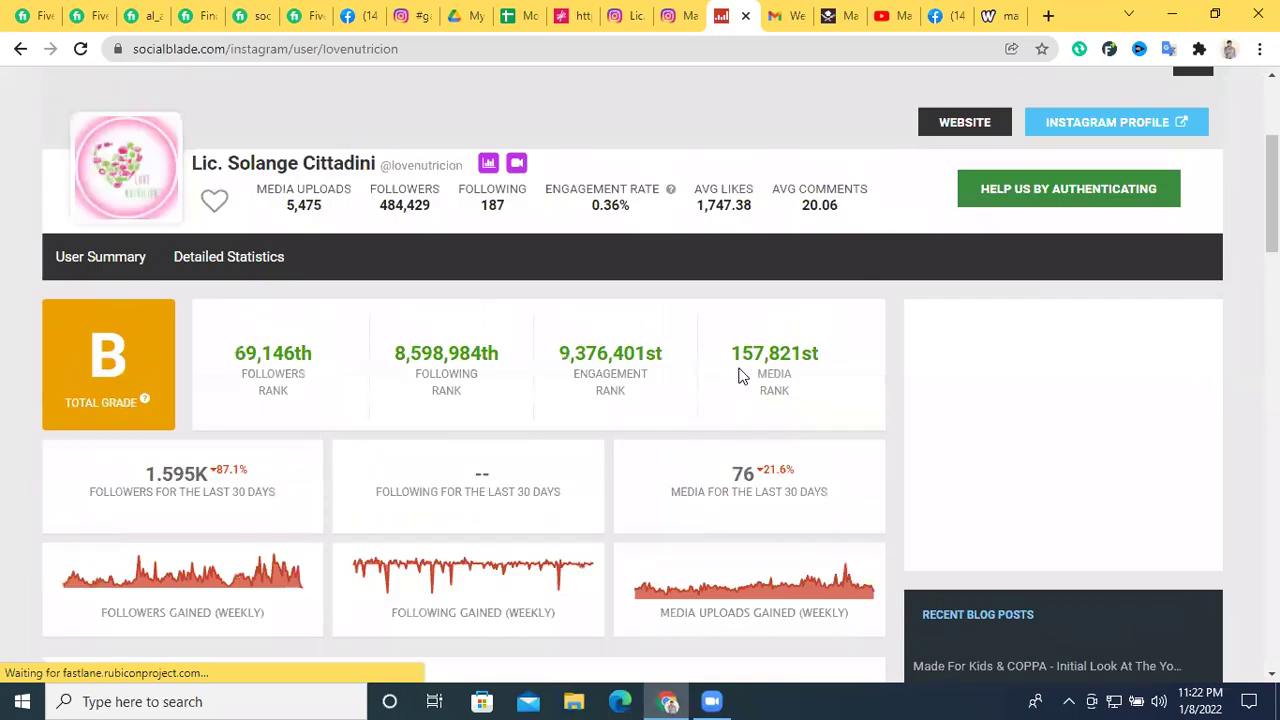
scroll(528, 377, down, 1)
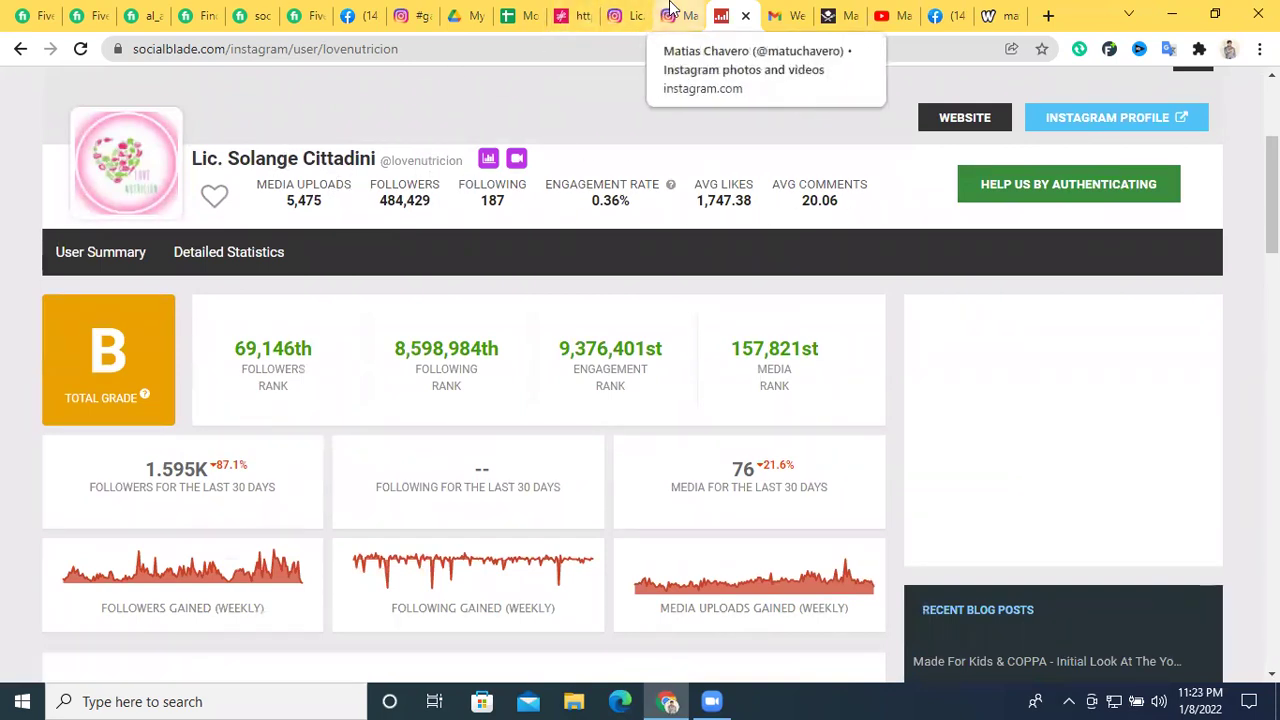
Swap the previous Instagram tab for lovenutricion's profile and copy the username
click(670, 15)
click(692, 15)
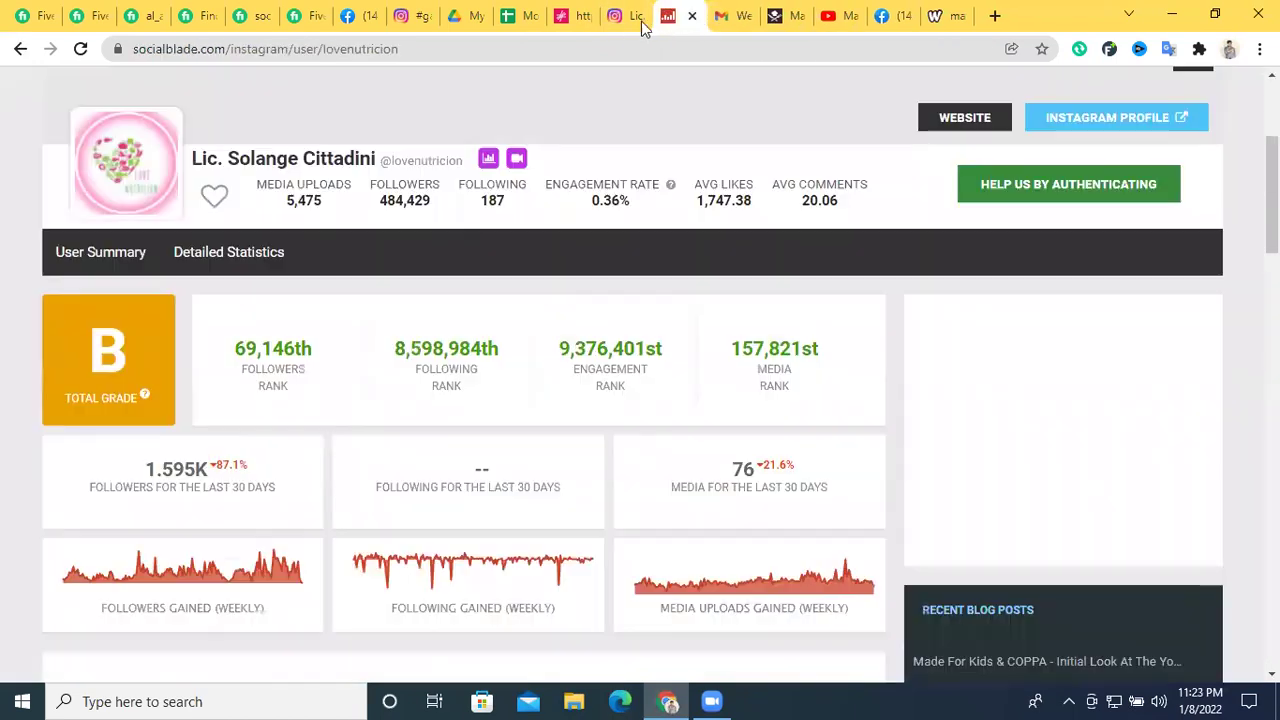
click(616, 13)
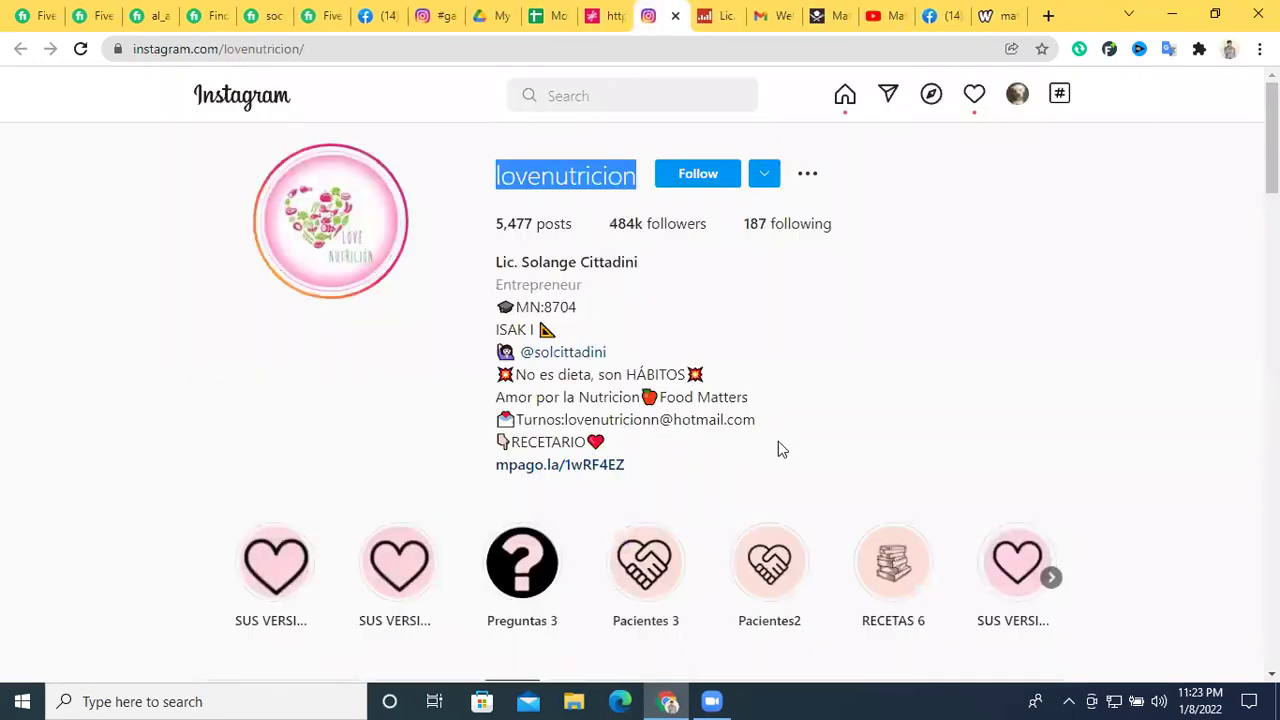
drag(758, 419, 514, 420)
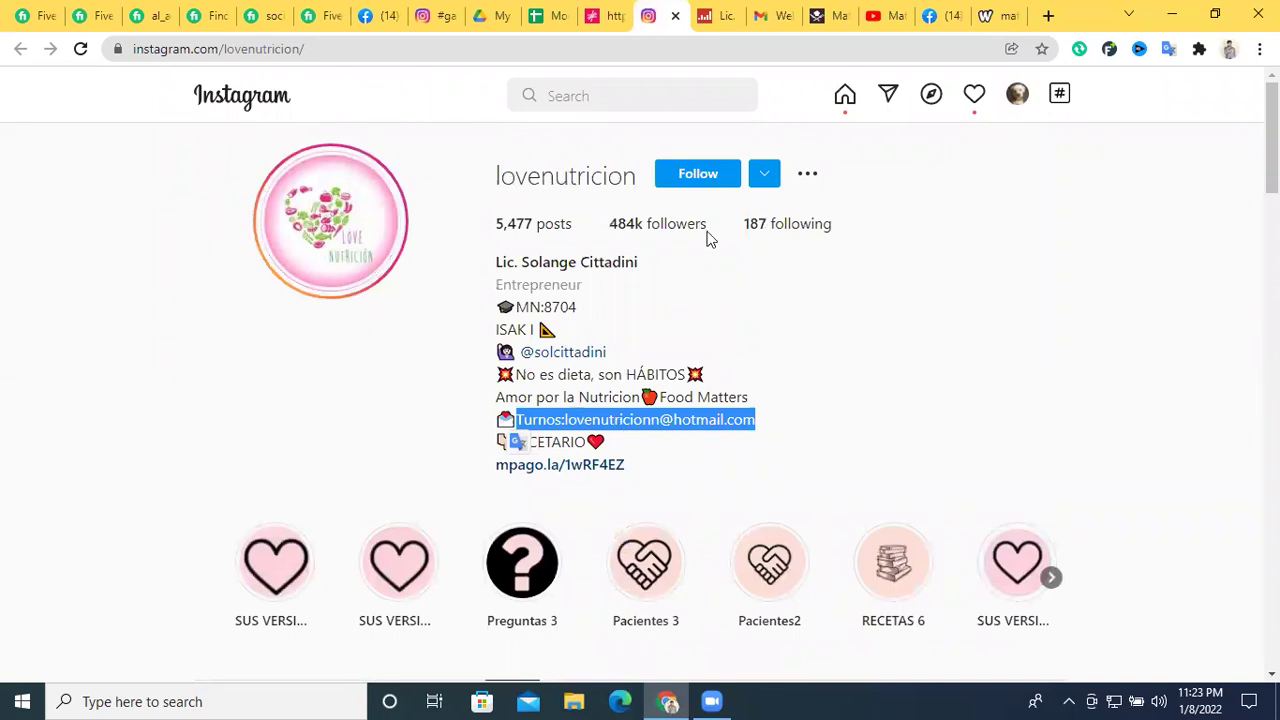
double_click(532, 175)
right_click(530, 170)
click(565, 185)
click(550, 15)
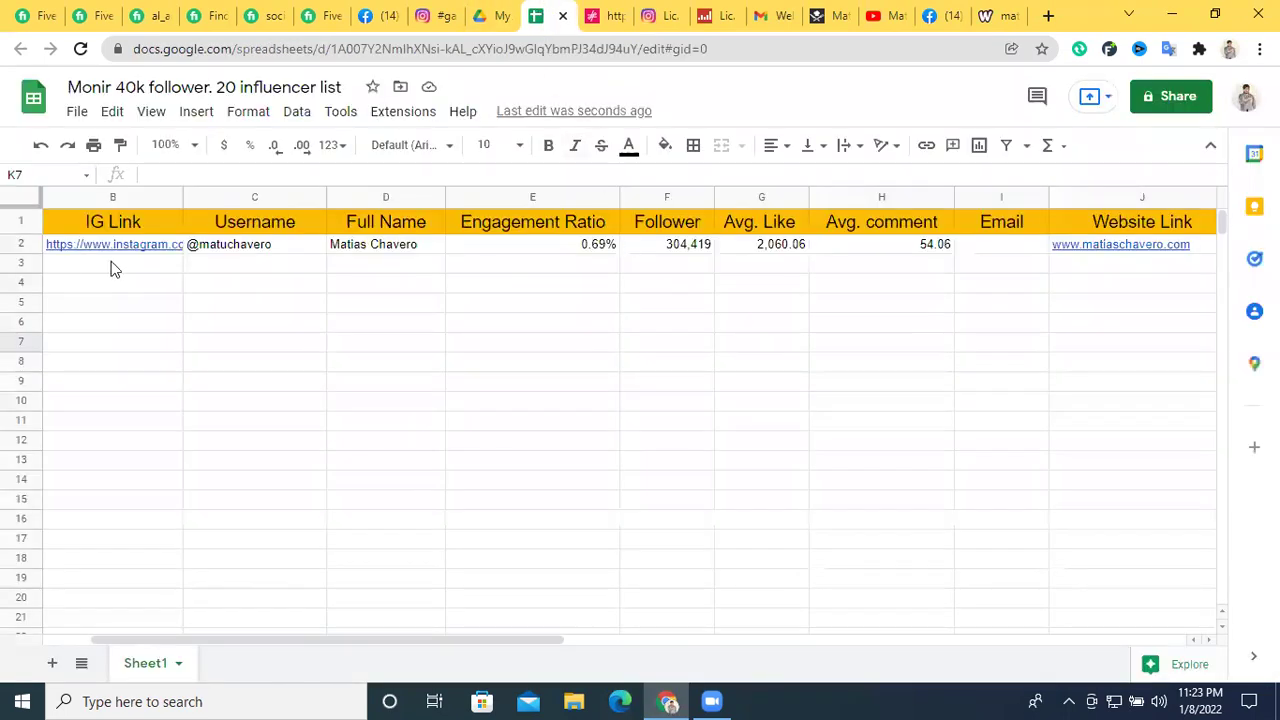
double_click(218, 266)
key(ctrl+v)
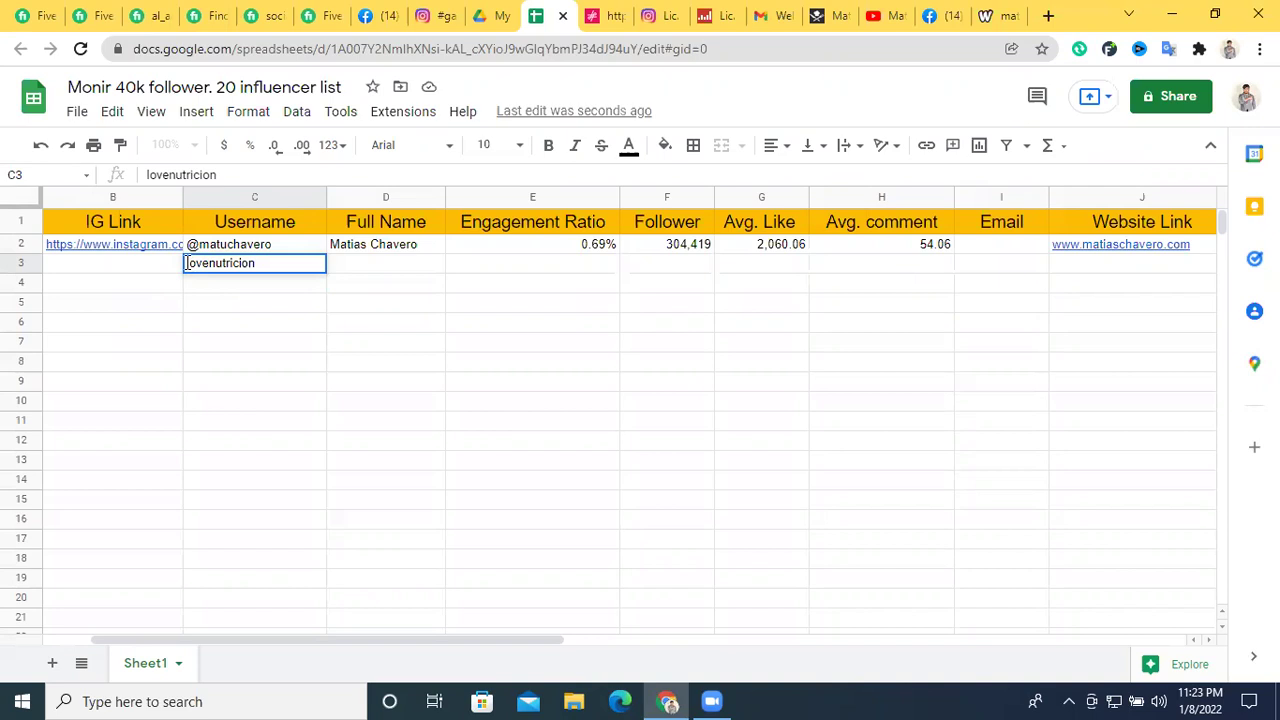
text(@)
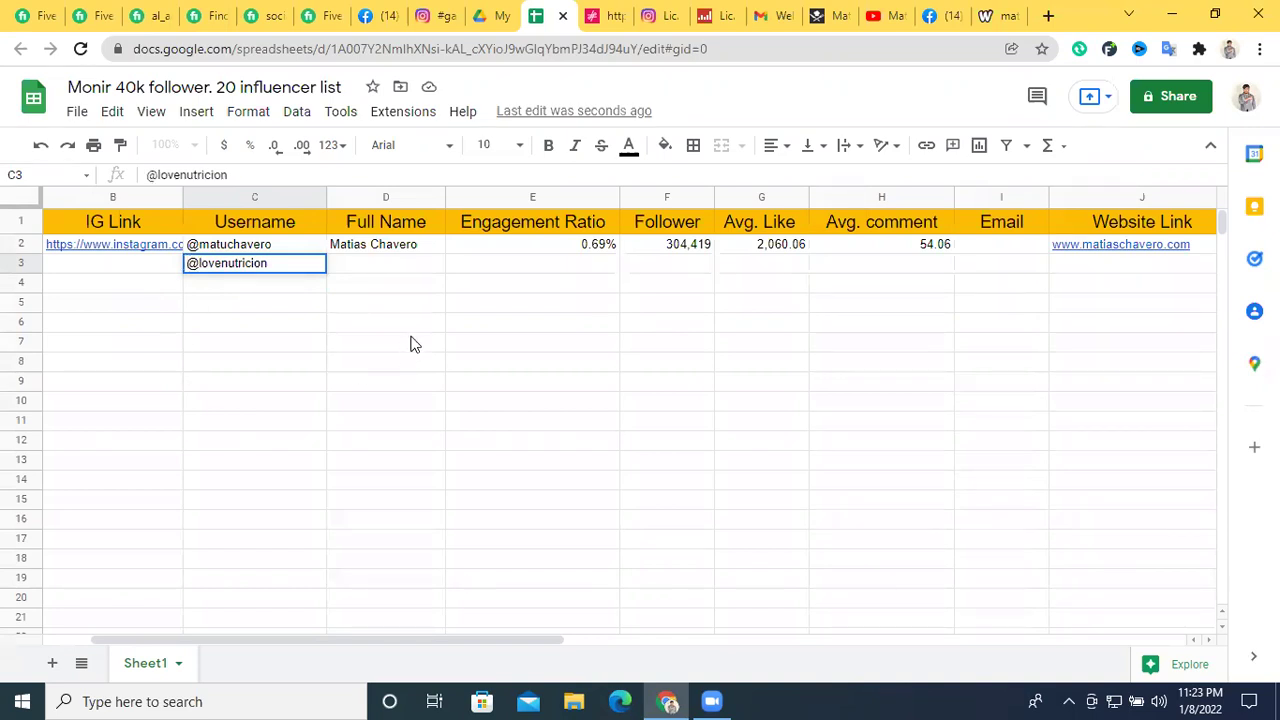
click(393, 276)
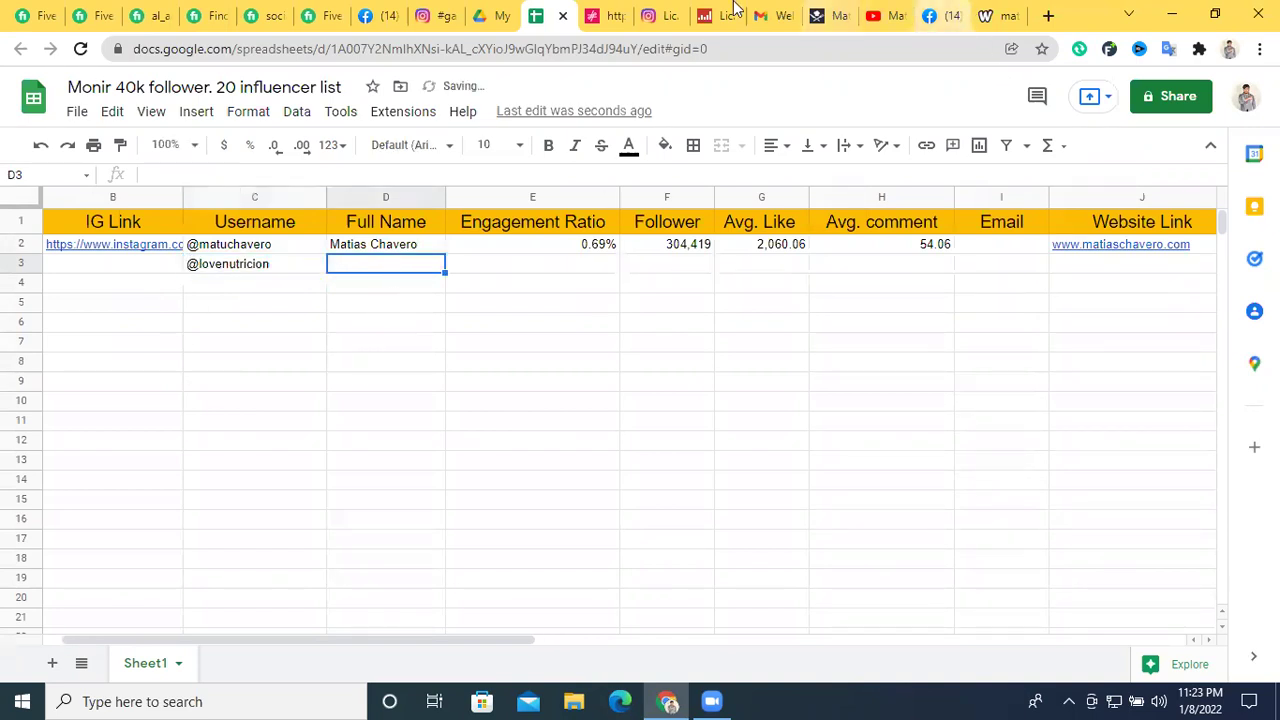
Copy the Instagram username again and paste it into Full Name cell D3
click(660, 15)
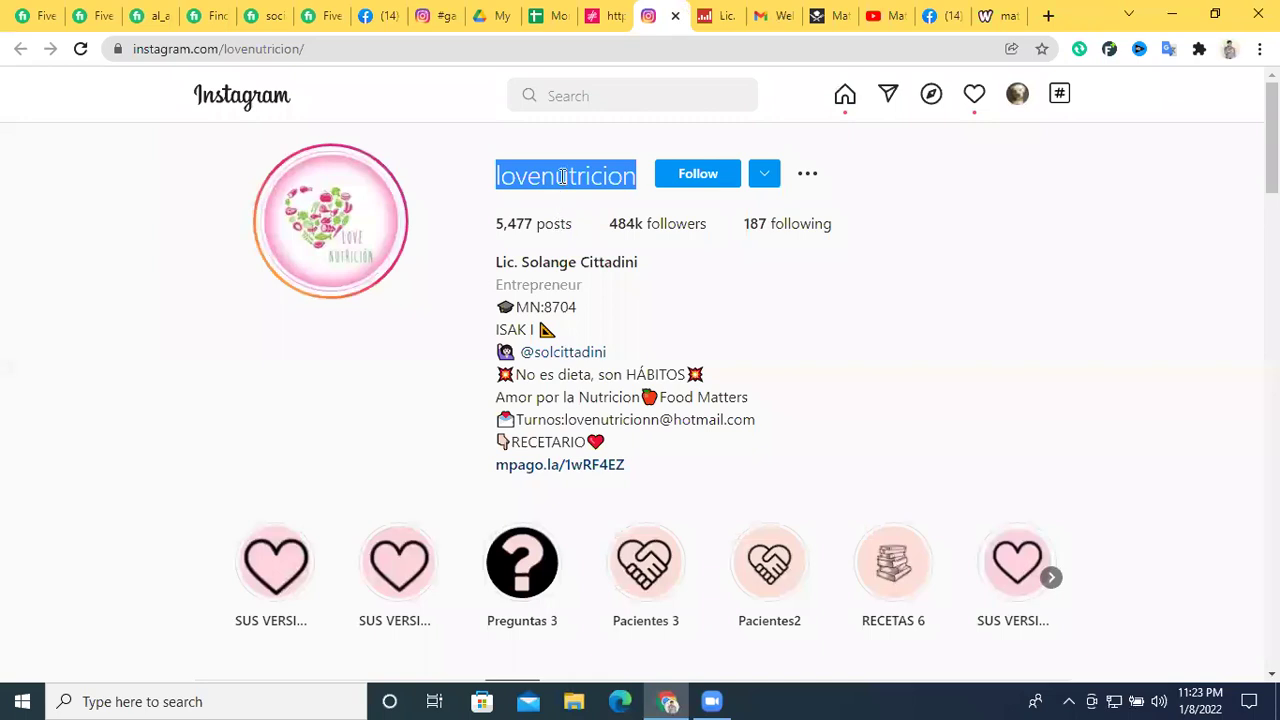
right_click(561, 176)
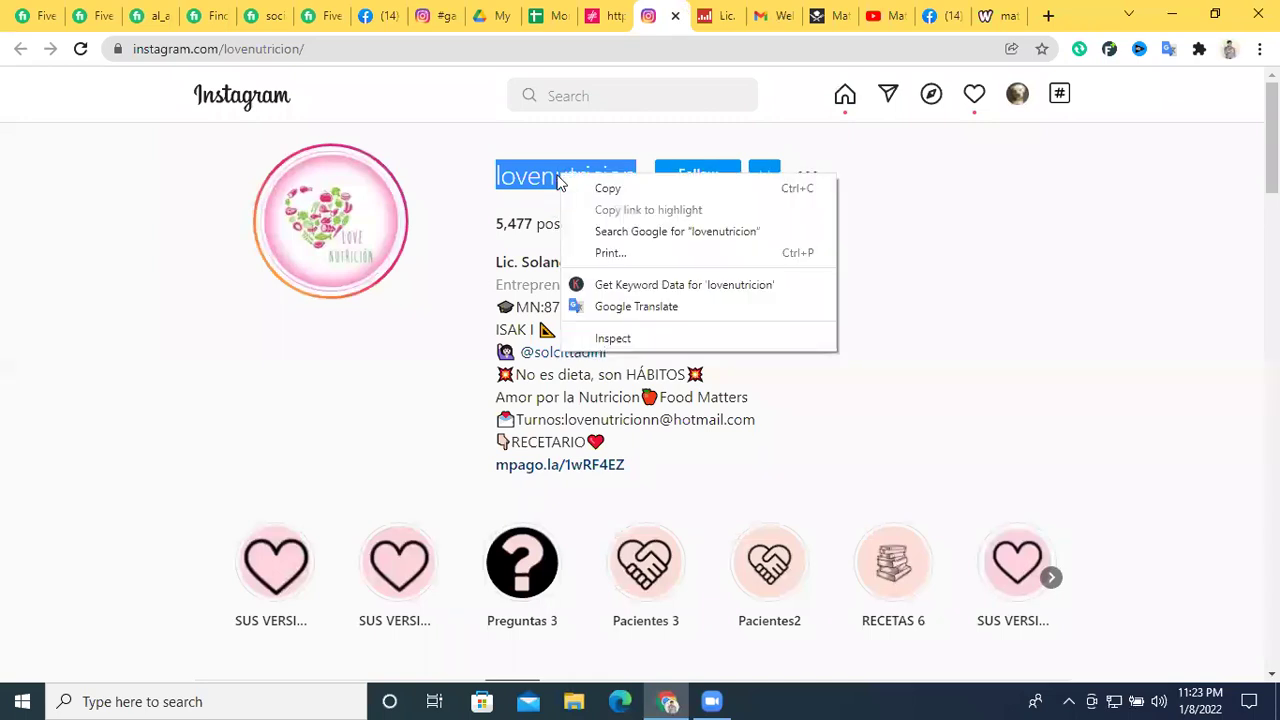
click(516, 261)
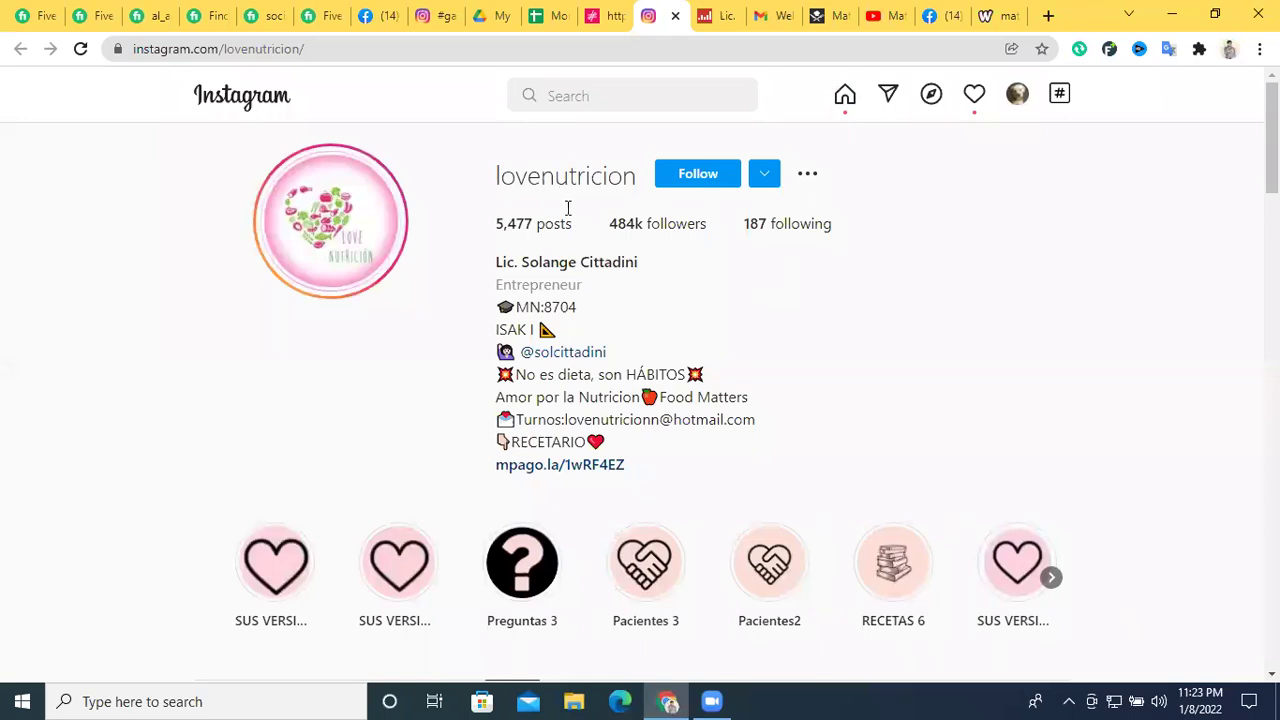
double_click(565, 176)
right_click(586, 181)
click(608, 195)
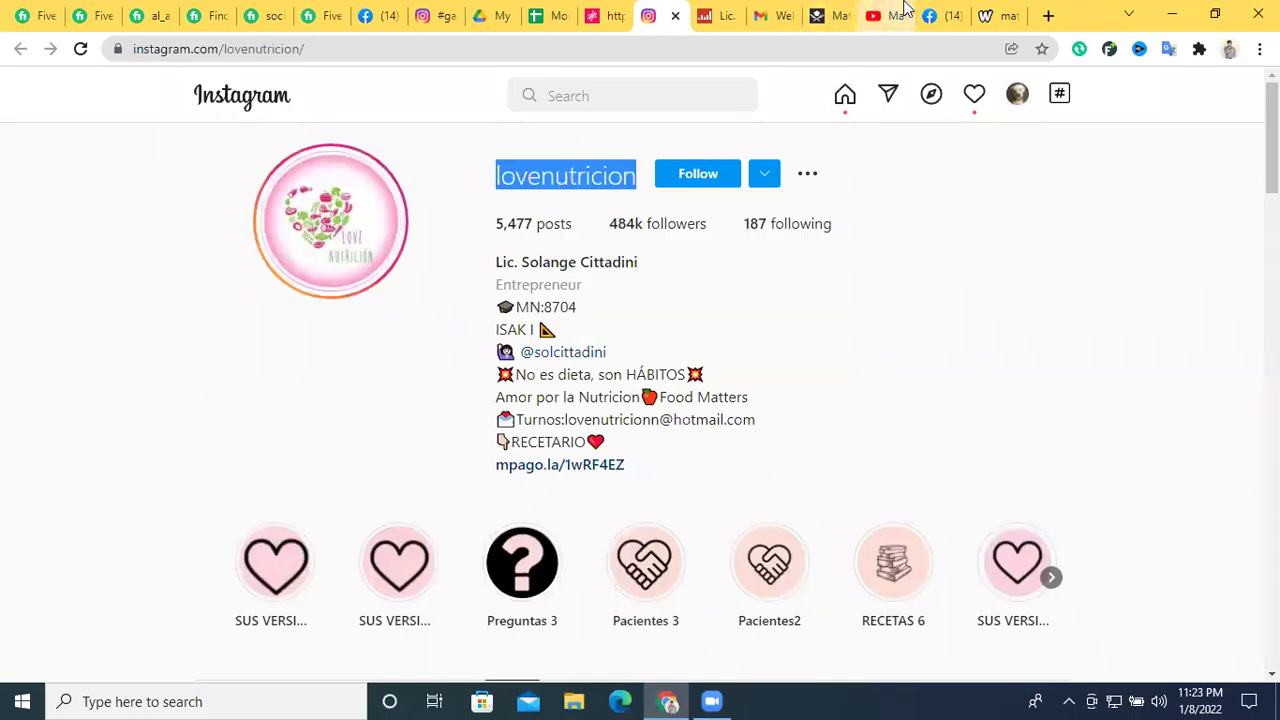
click(552, 15)
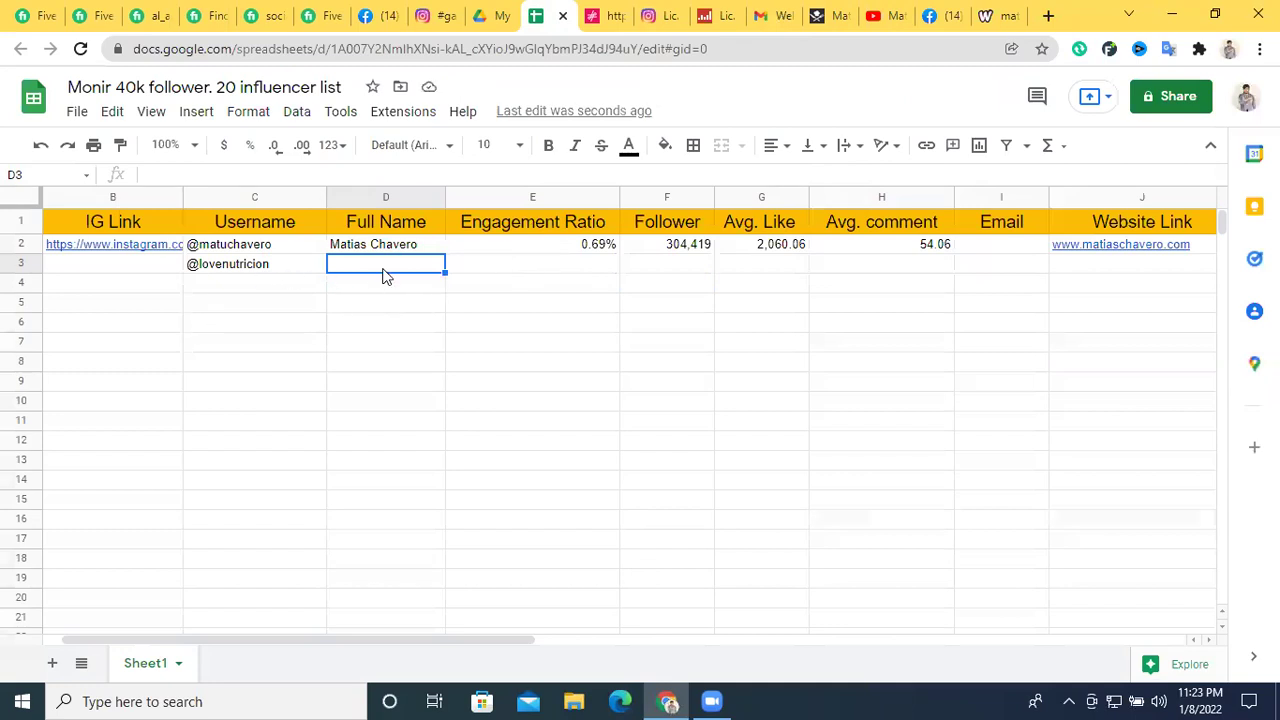
key(ctrl+v)
click(422, 304)
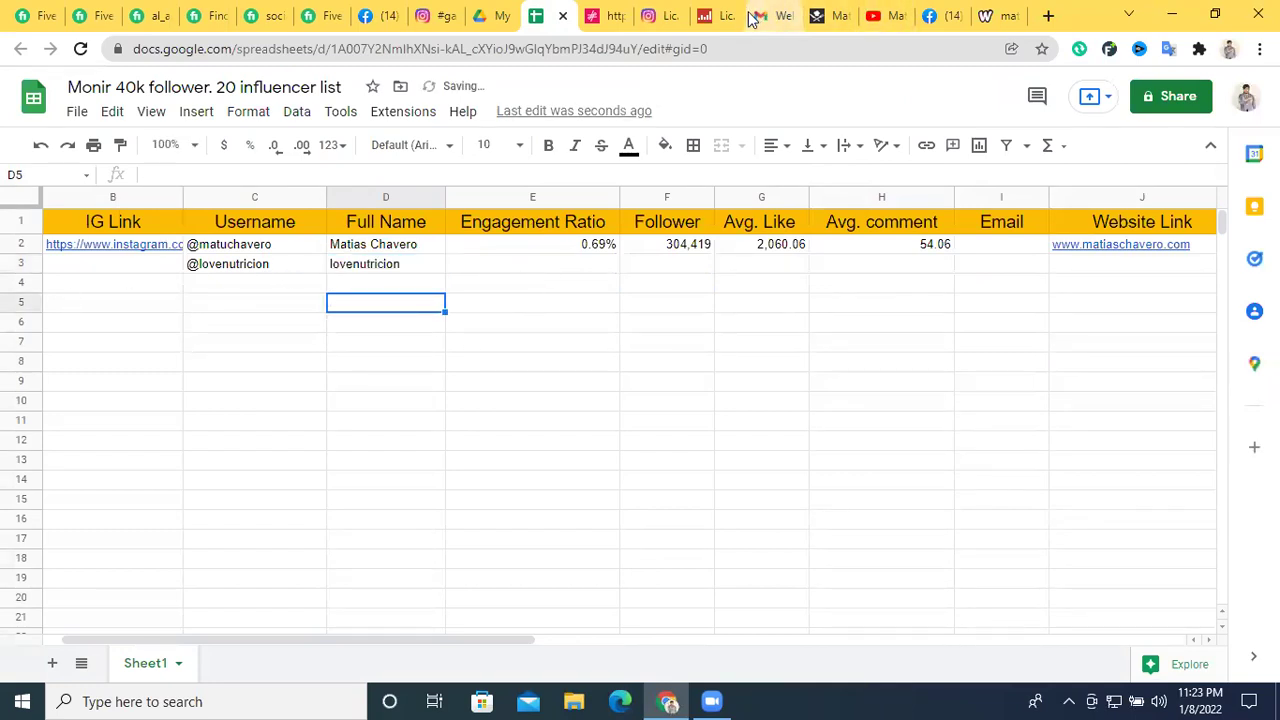
Copy the Instagram profile URL and paste it into IG Link cell B3
click(662, 15)
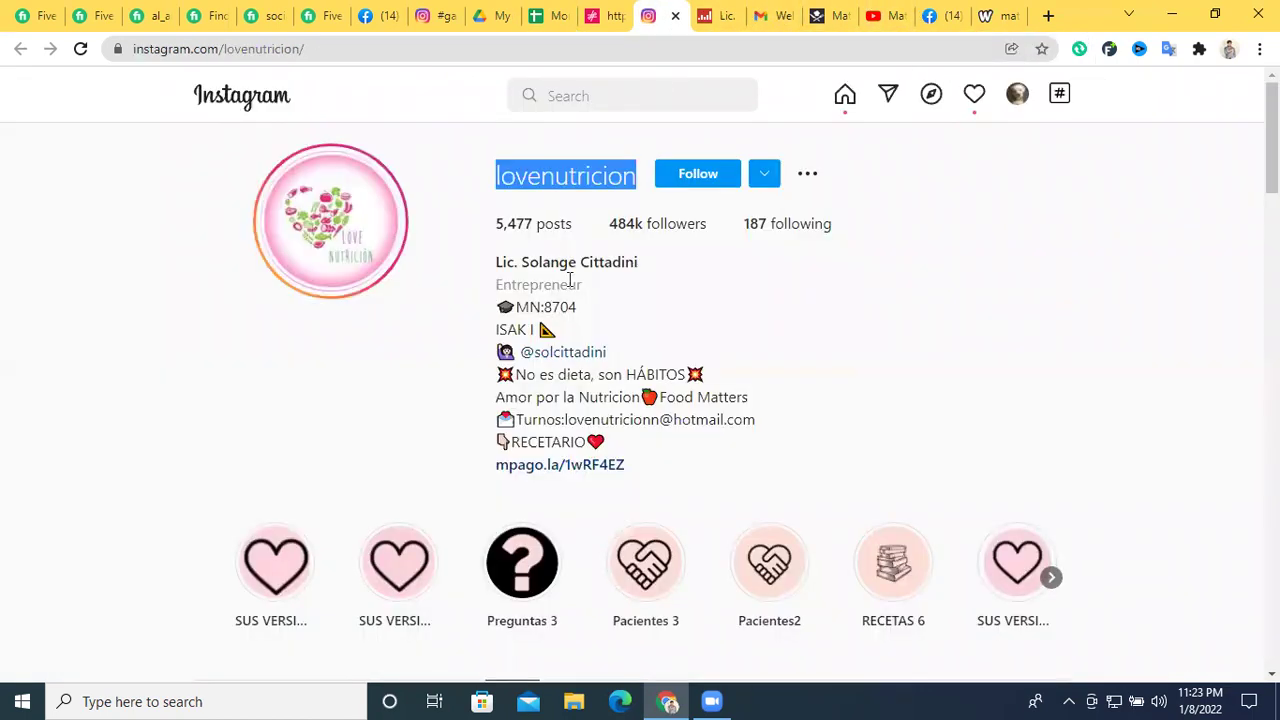
drag(304, 48, 128, 48)
right_click(226, 46)
click(209, 52)
triple_click(208, 52)
double_click(208, 52)
right_click(208, 52)
click(208, 52)
triple_click(208, 52)
right_click(208, 52)
click(318, 154)
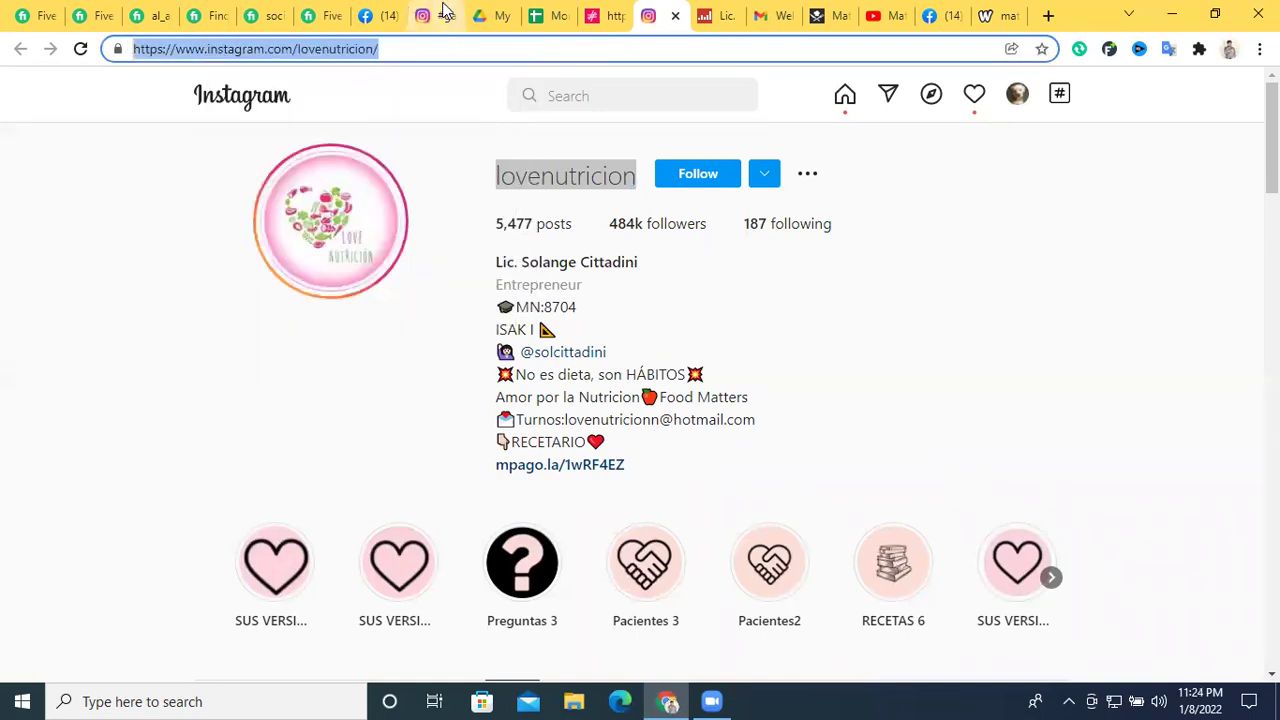
click(550, 15)
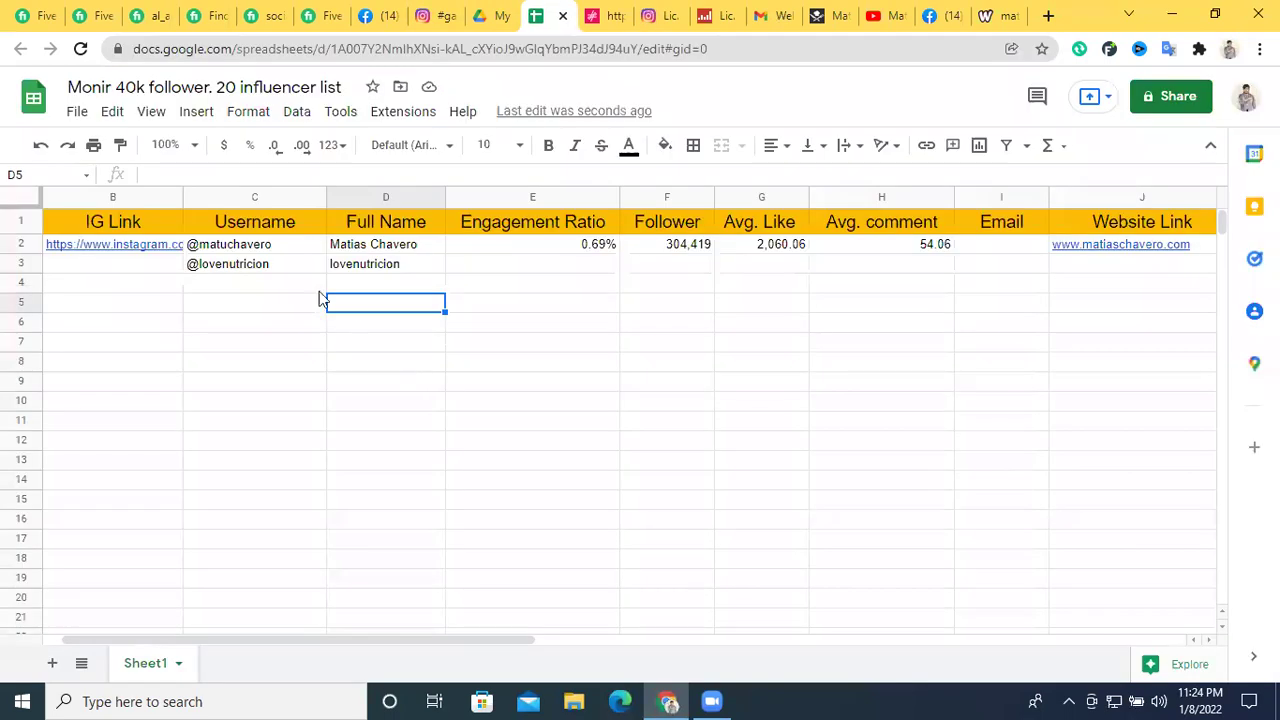
click(138, 264)
key(ctrl+v)
click(375, 306)
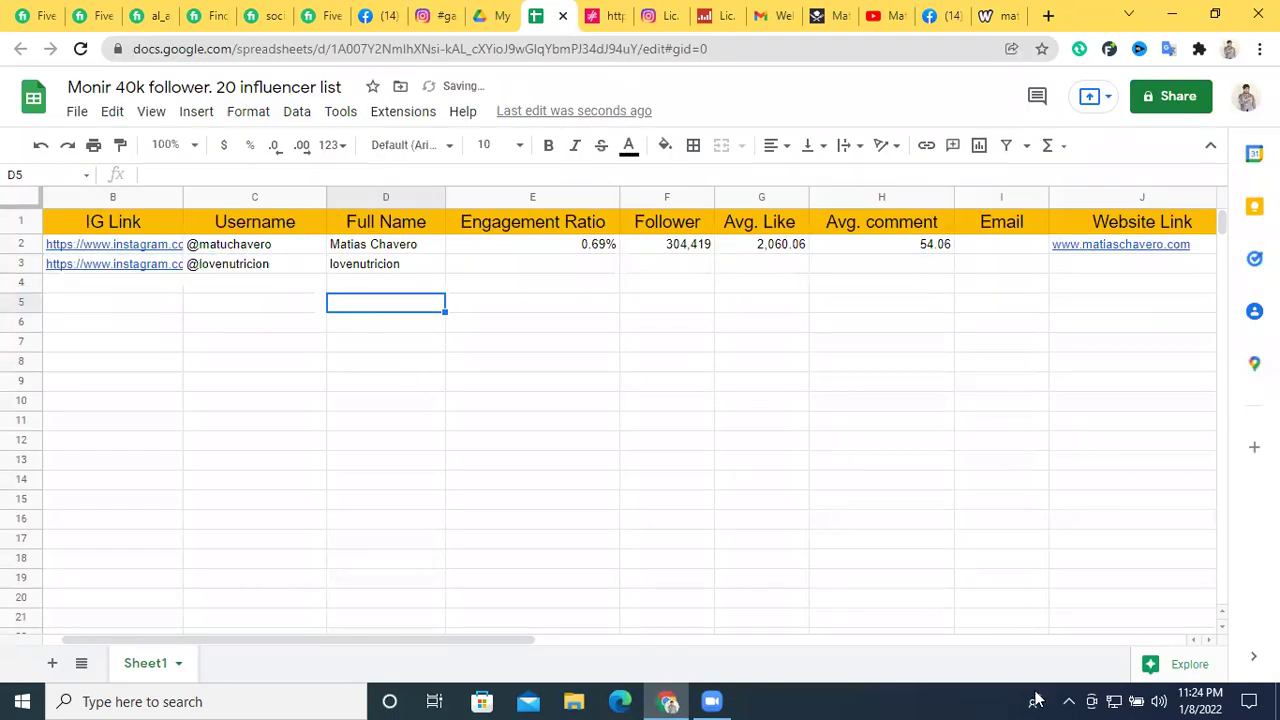
Copy the follower count 484,429 from Social Blade into Follower cell F3
click(715, 15)
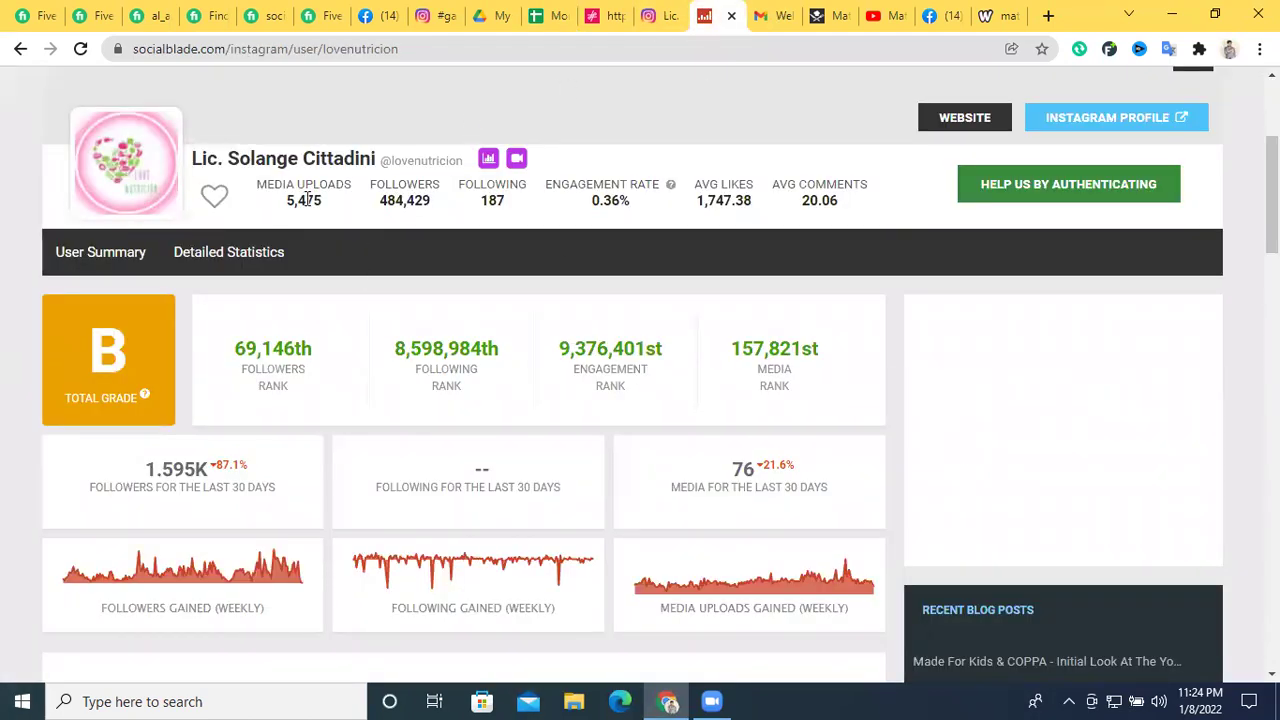
drag(380, 200, 424, 203)
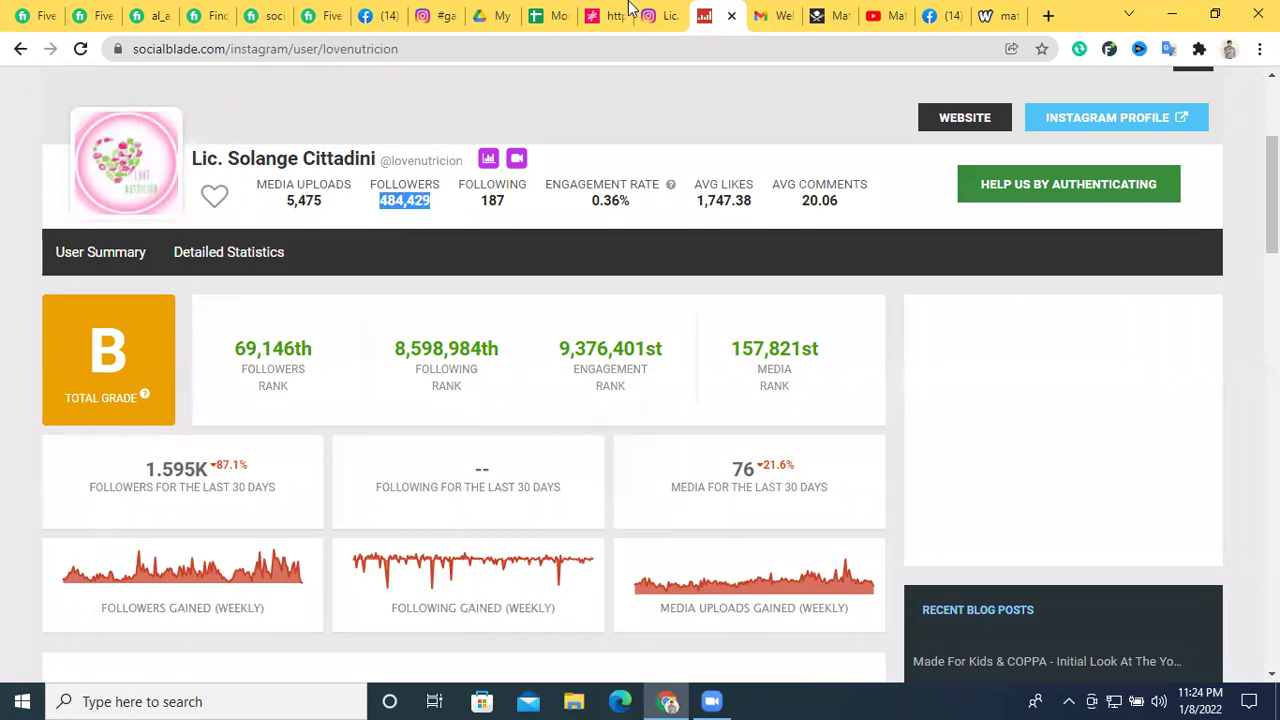
click(550, 15)
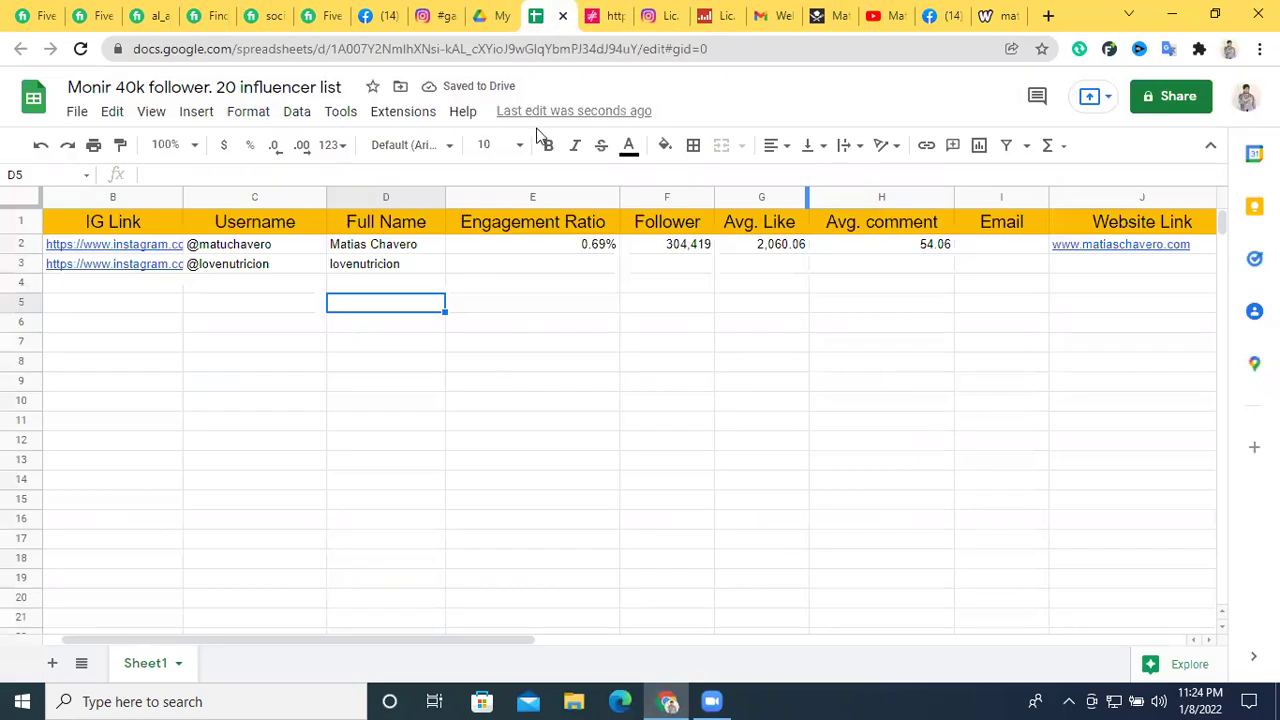
click(674, 265)
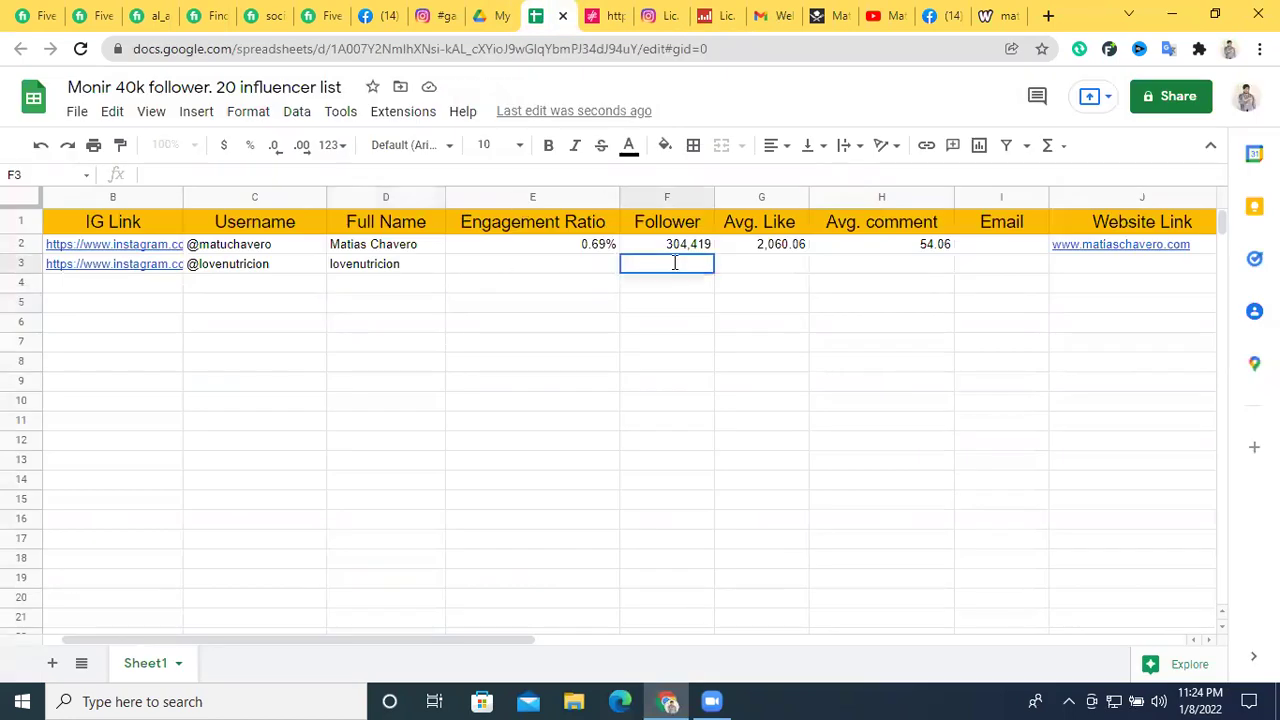
key(ctrl+v)
click(682, 341)
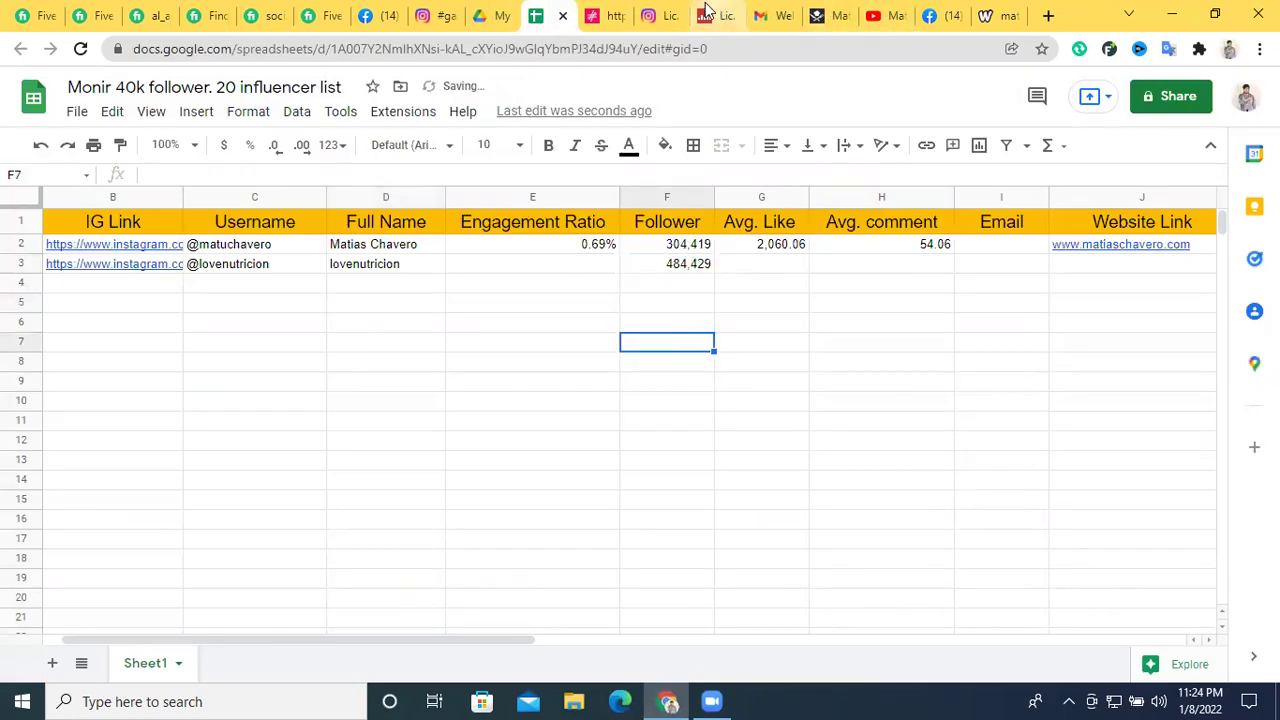
Enter the engagement ratio 0.36 in cell E3
click(706, 15)
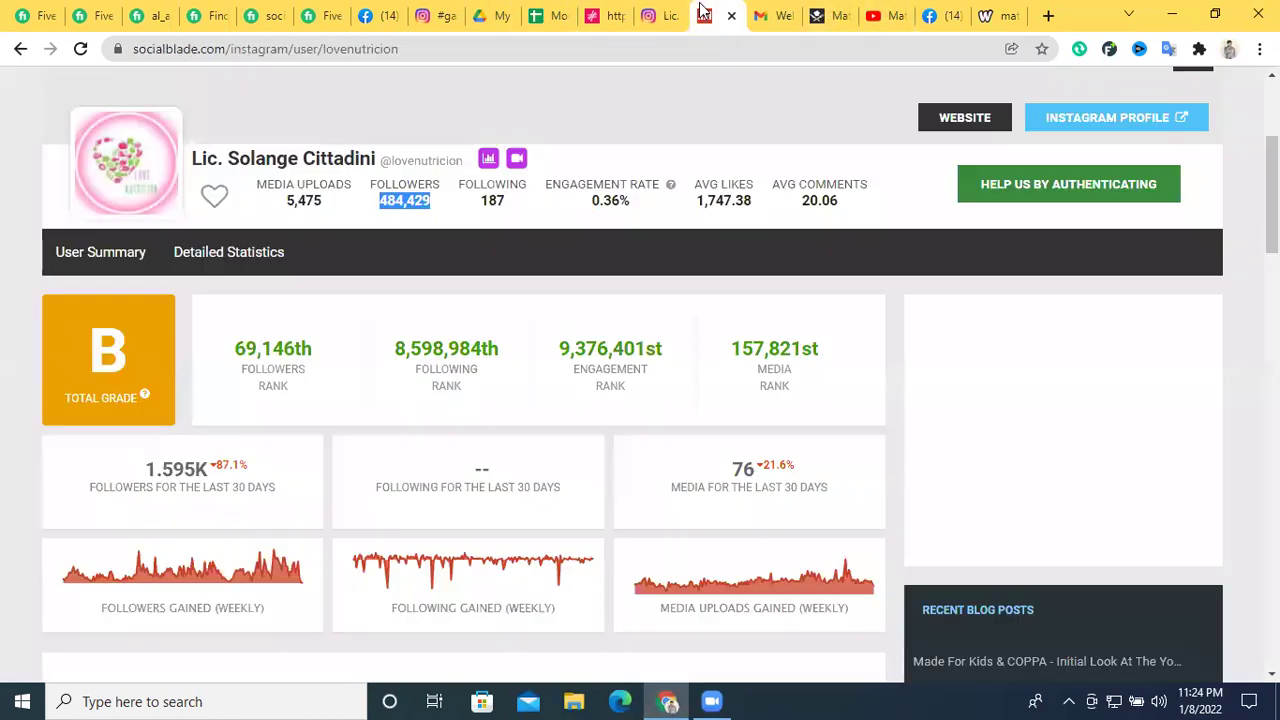
double_click(614, 198)
click(536, 16)
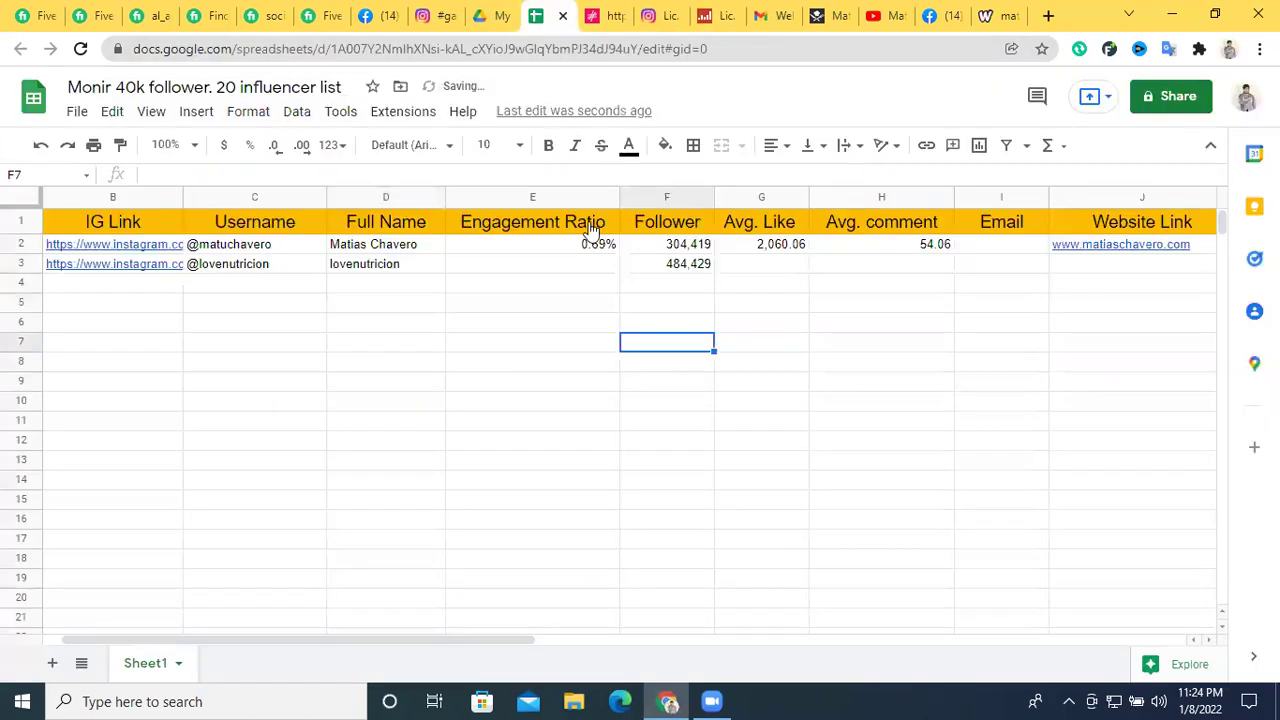
click(556, 268)
text(0.36)
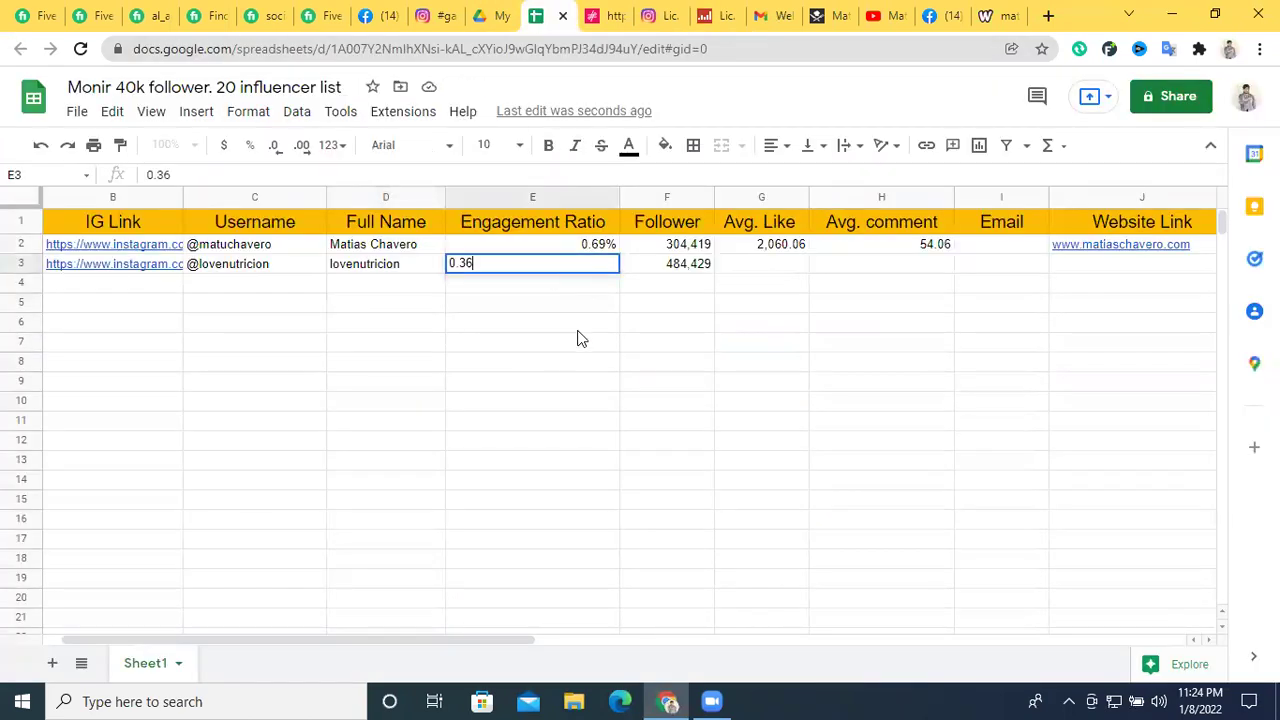
click(578, 326)
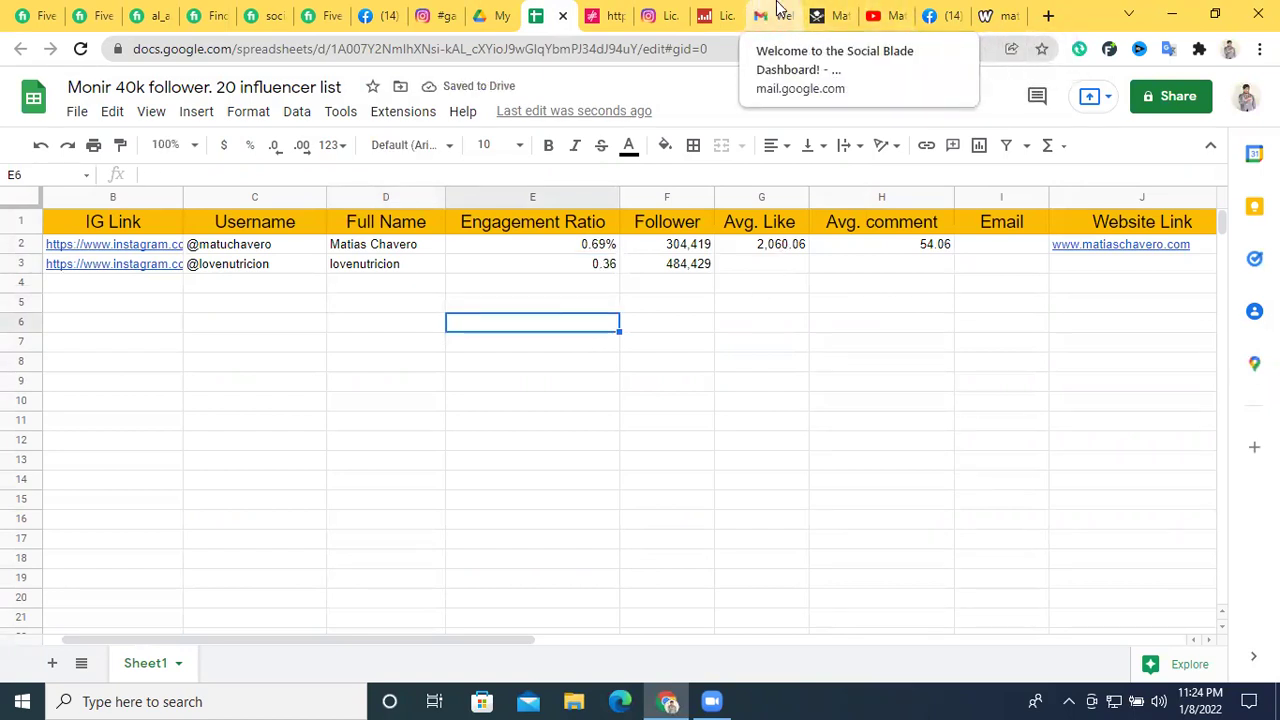
Copy the average likes 1,747.38 from Social Blade into cell G3
click(705, 15)
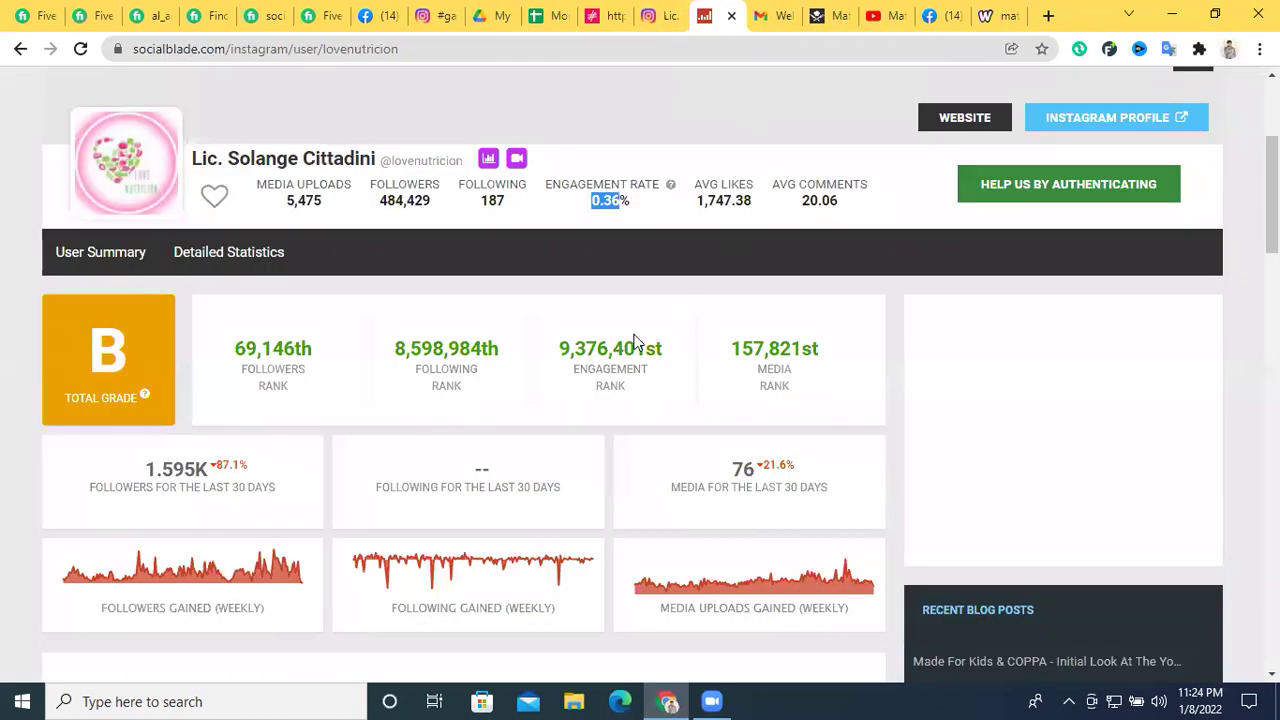
triple_click(727, 200)
click(699, 206)
drag(702, 200, 747, 203)
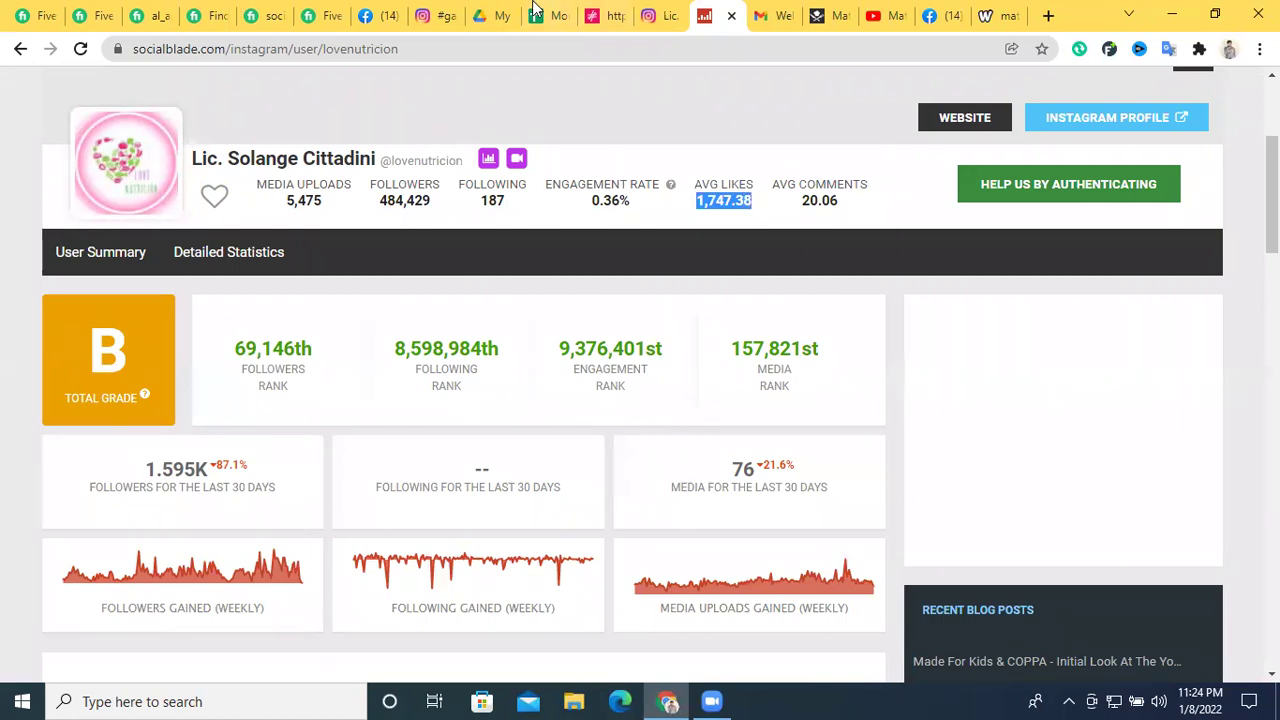
click(608, 15)
click(540, 15)
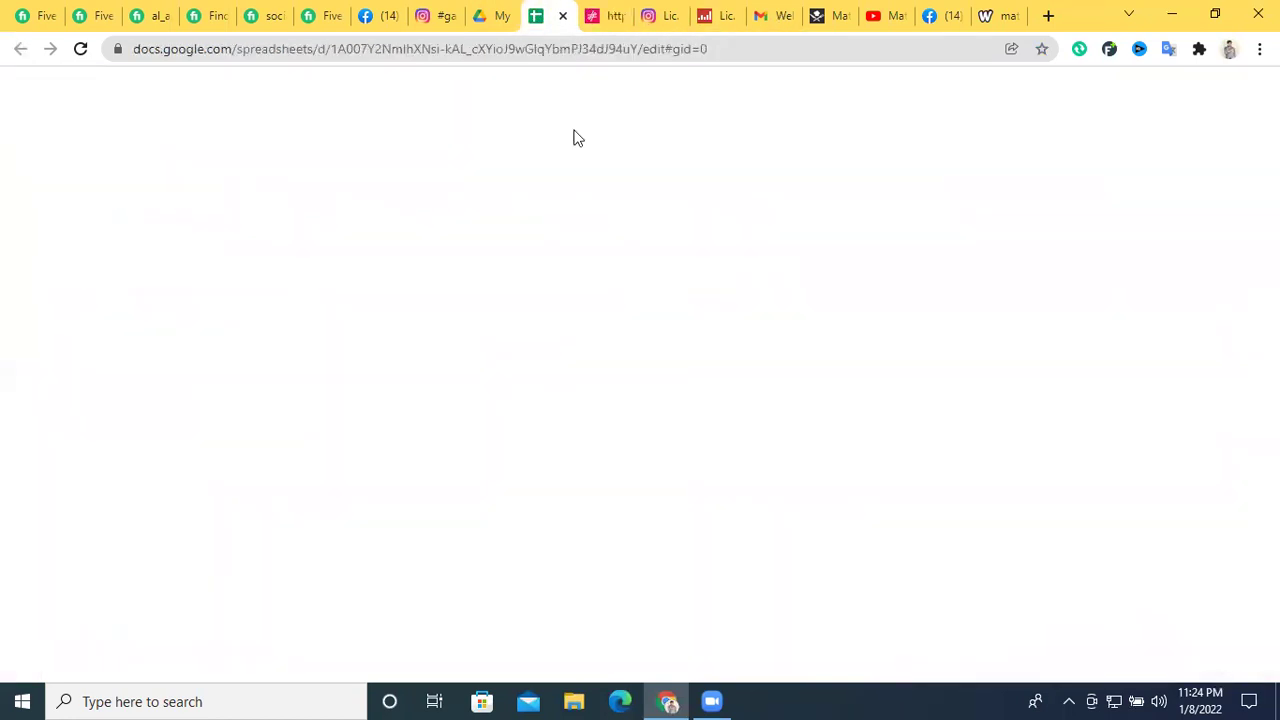
click(748, 270)
key(ctrl+v)
click(706, 345)
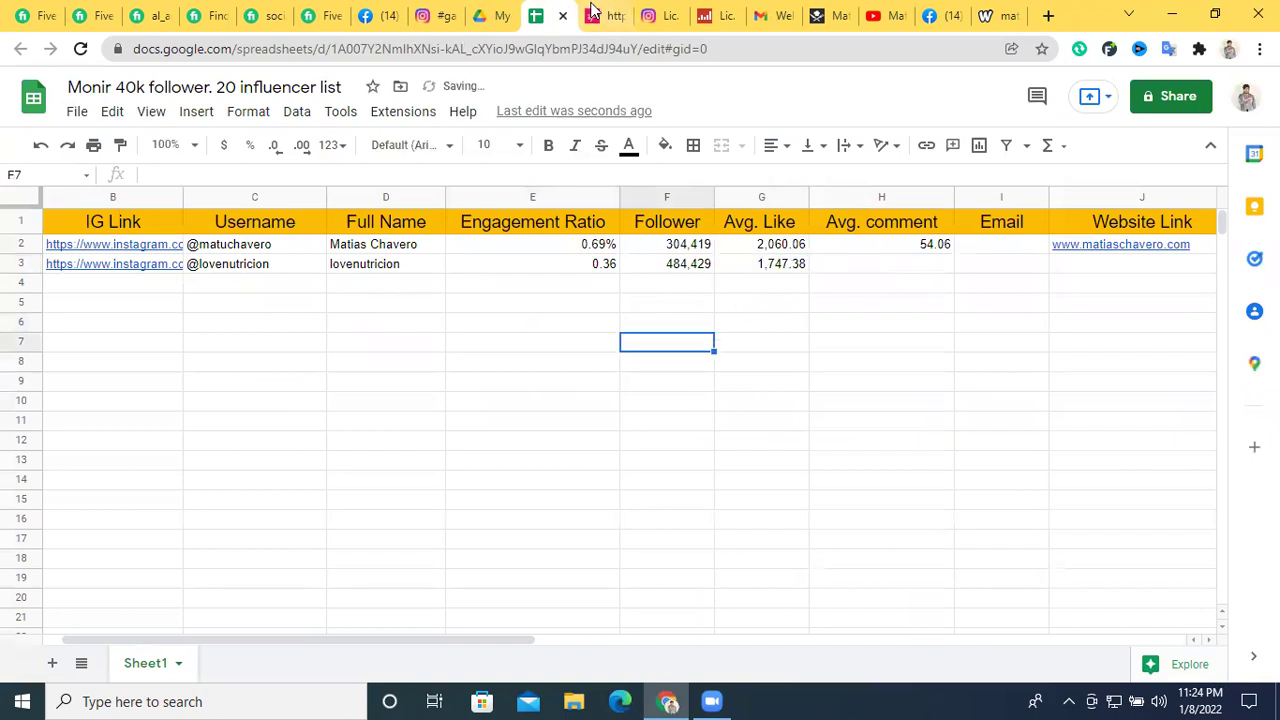
Copy the average comments 20.06 from Social Blade into cell H3
click(714, 15)
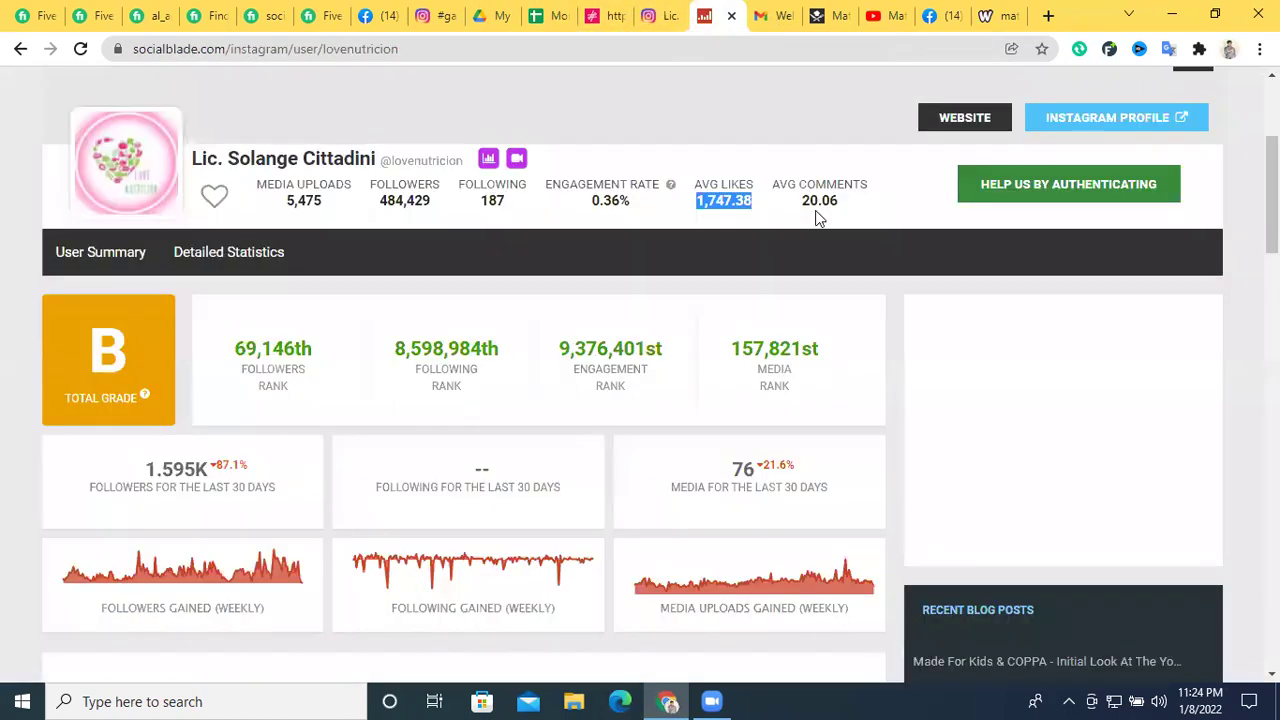
double_click(814, 200)
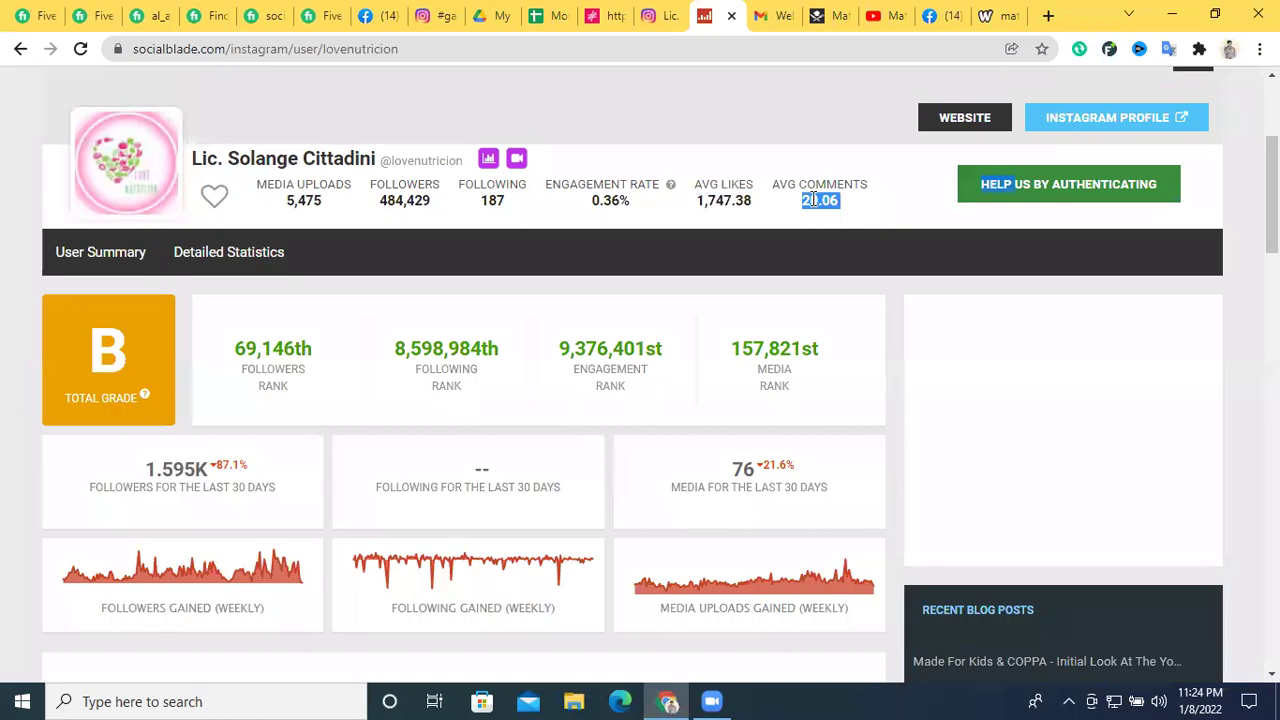
click(658, 15)
click(604, 15)
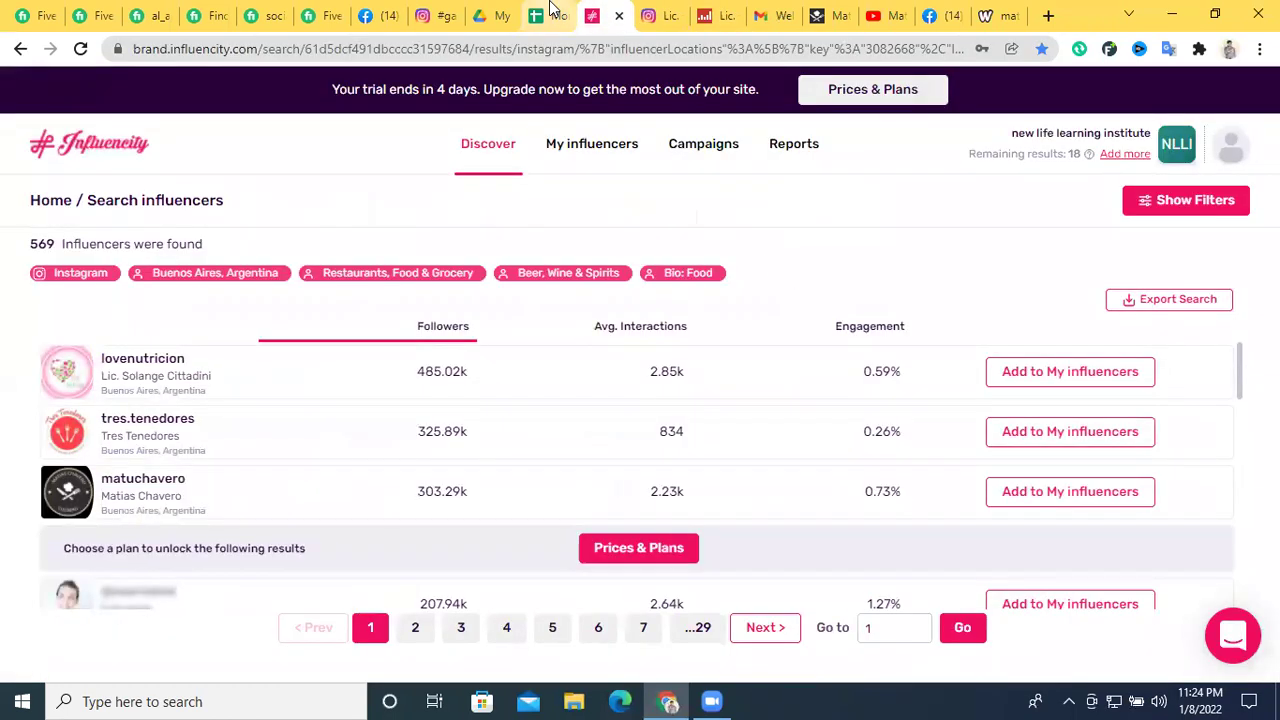
click(551, 12)
click(851, 261)
text(20.06HELP)
key(Return)
key(Return)
Widen the Email column and paste the bio's booking e-mail into cell I3
drag(1049, 197, 1143, 197)
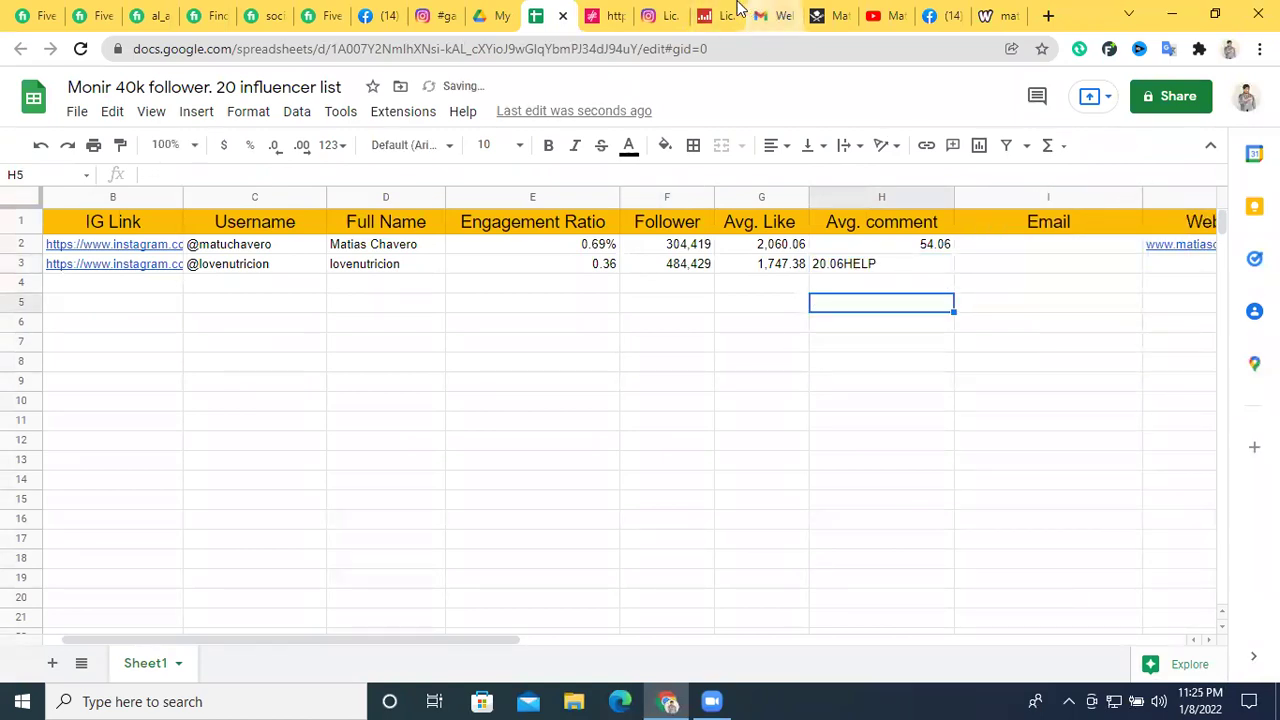
click(652, 15)
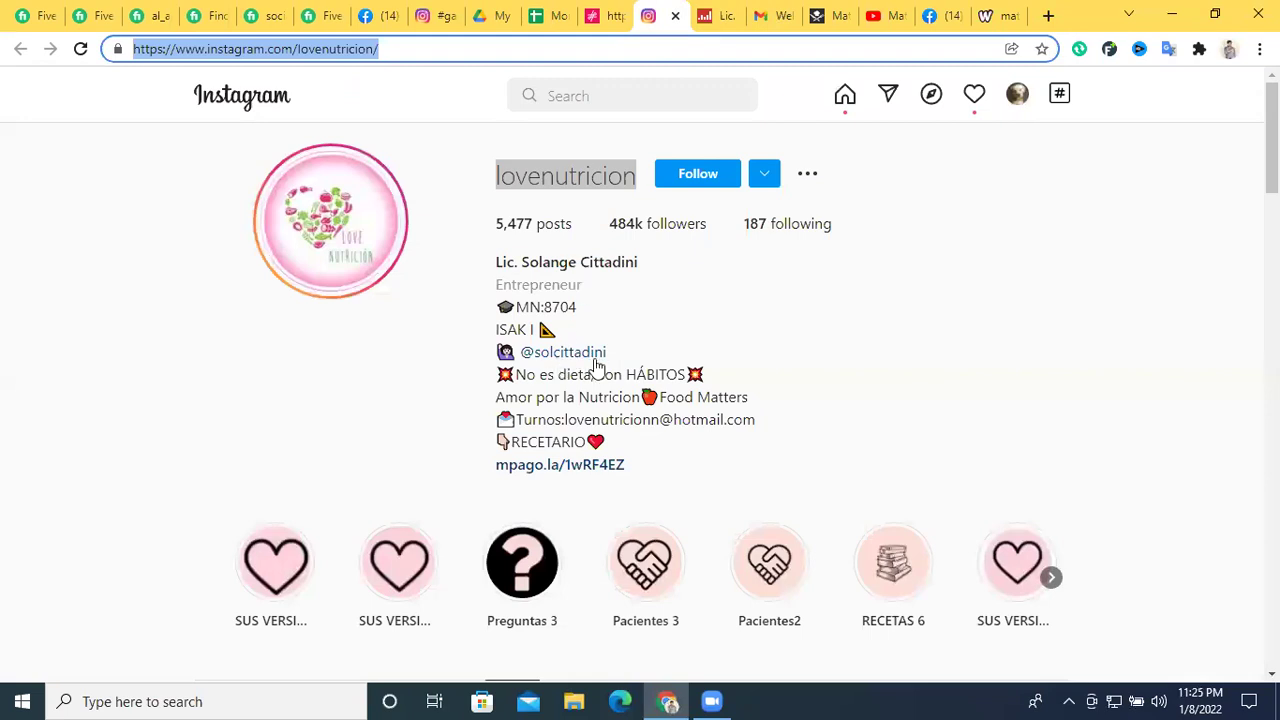
drag(757, 425, 513, 421)
key(ctrl+c)
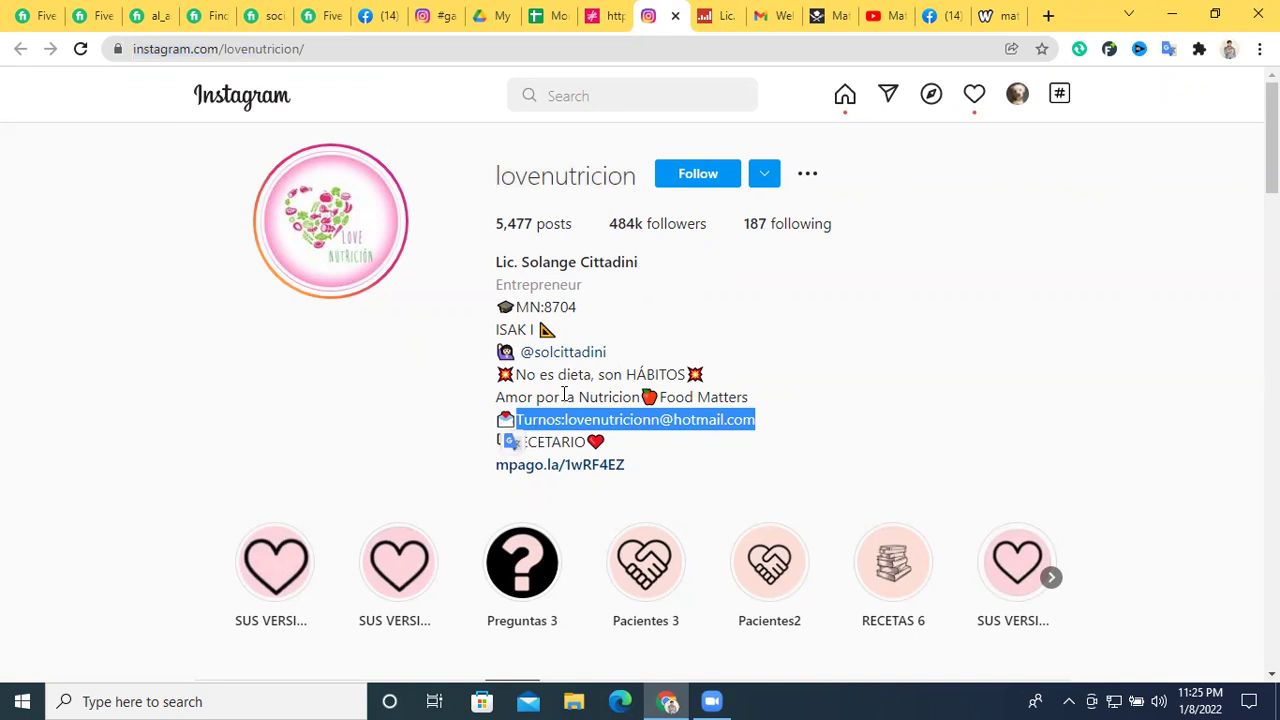
click(716, 15)
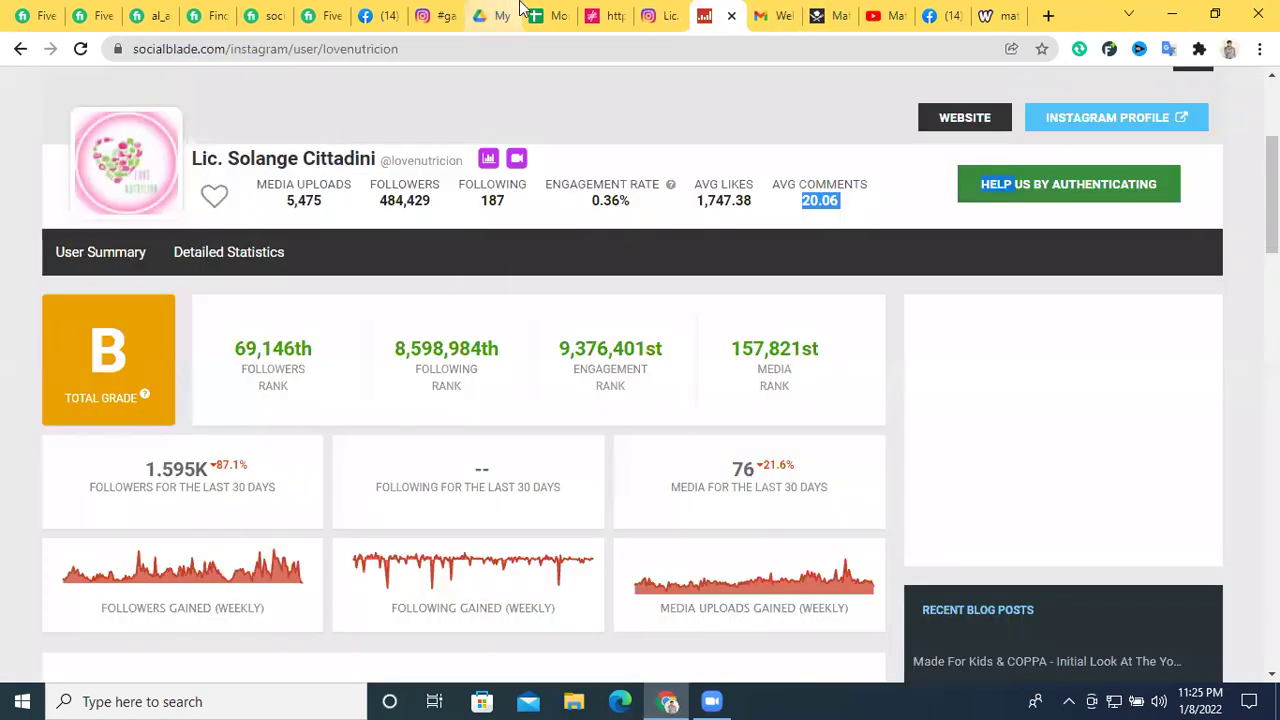
click(543, 15)
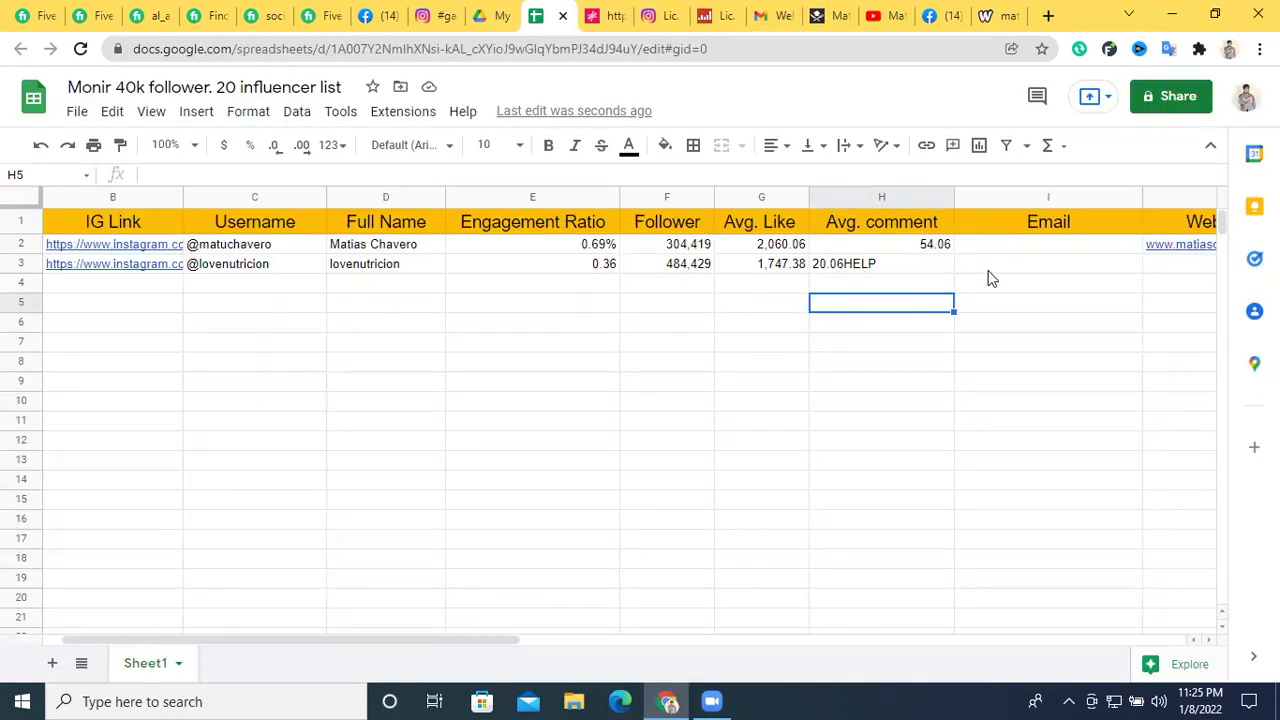
double_click(996, 266)
key(ctrl+v)
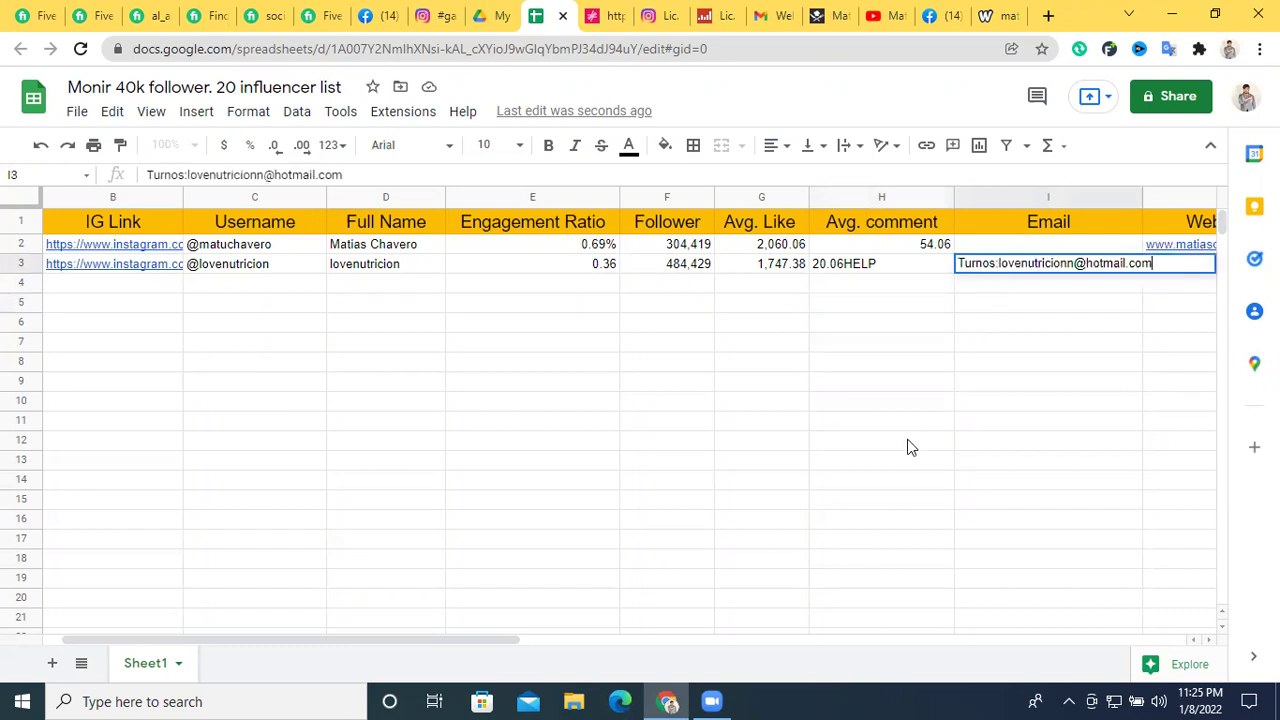
click(1005, 323)
drag(494, 640, 632, 641)
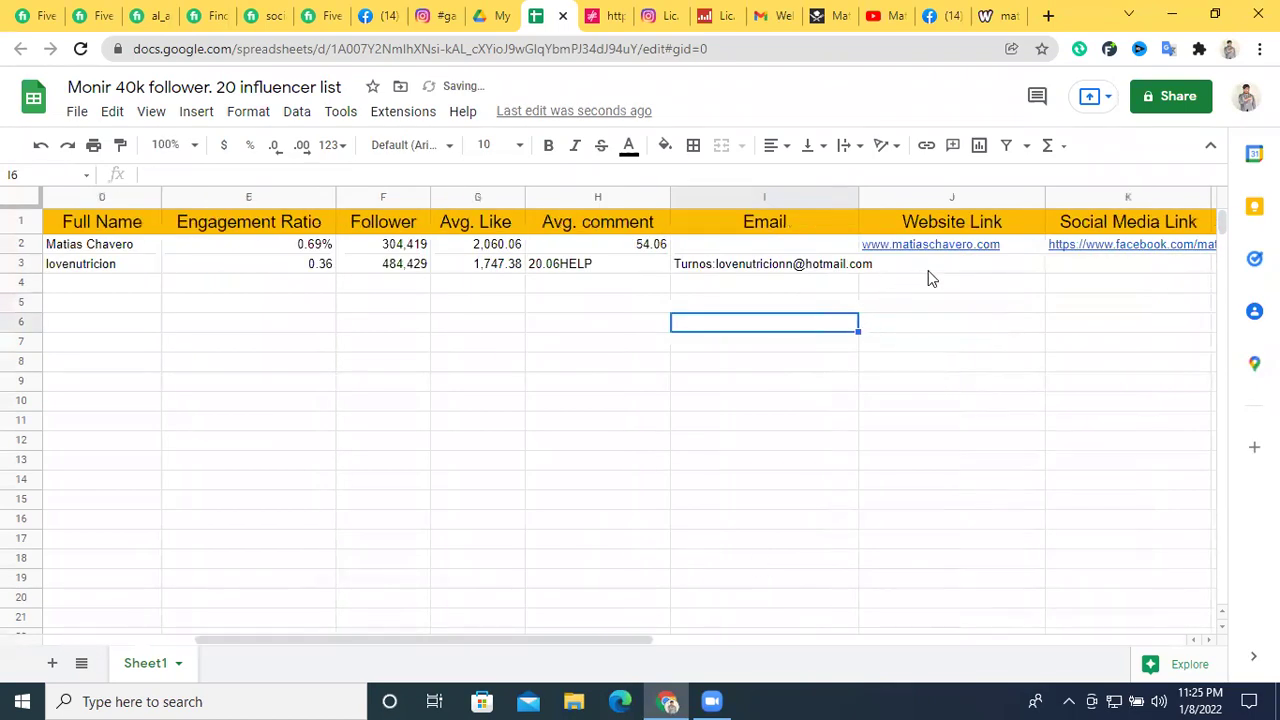
Copy the lovenutricion username from the Instagram profile and start a Facebook search
click(670, 14)
click(728, 455)
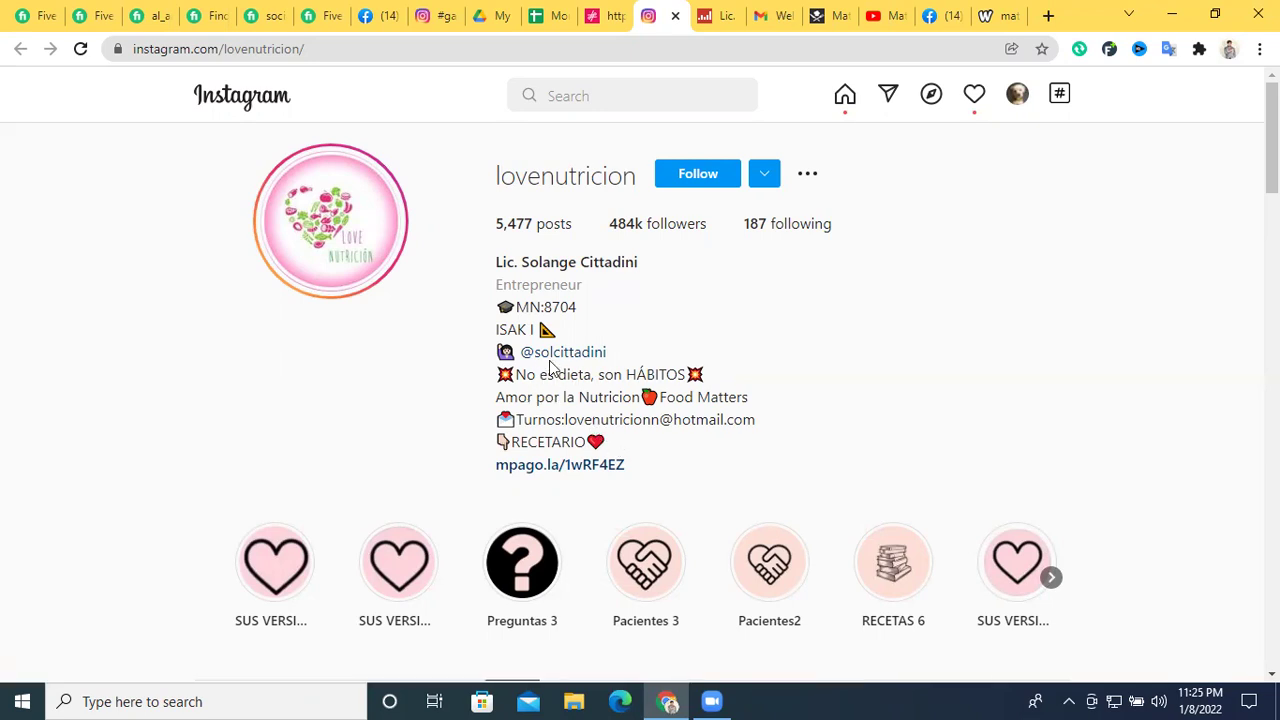
double_click(532, 176)
right_click(558, 178)
click(580, 194)
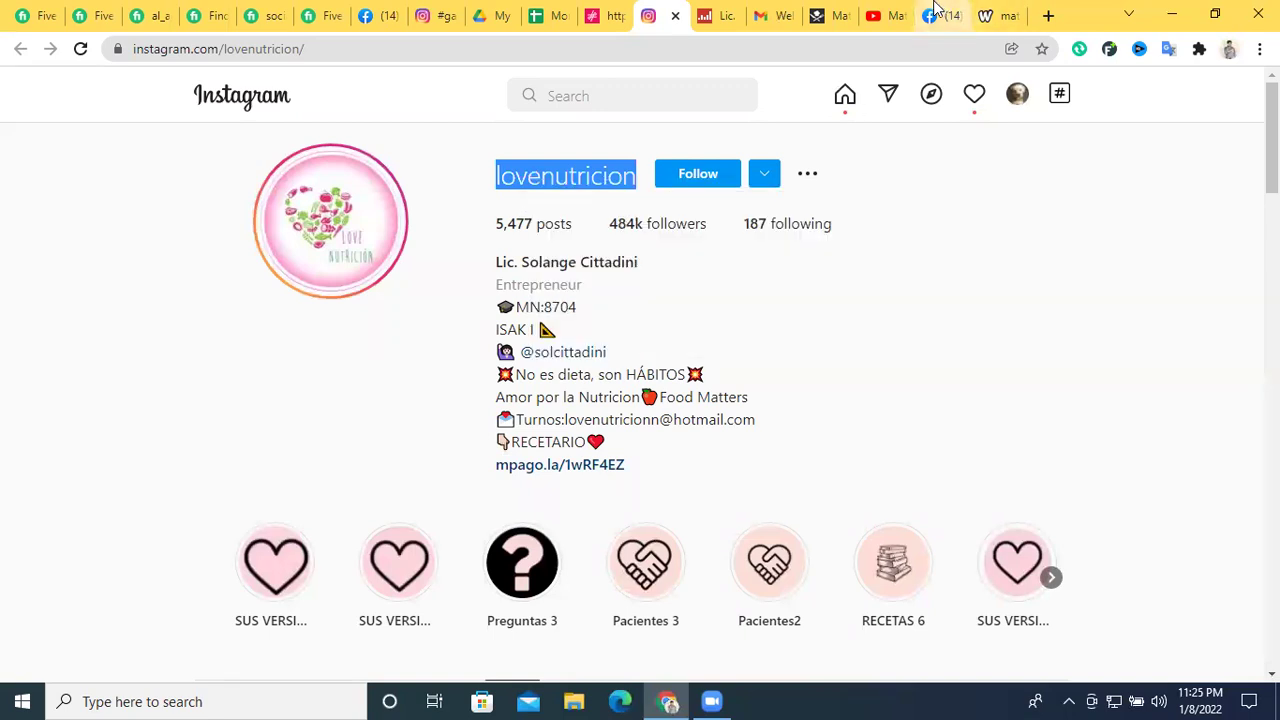
click(935, 14)
click(200, 92)
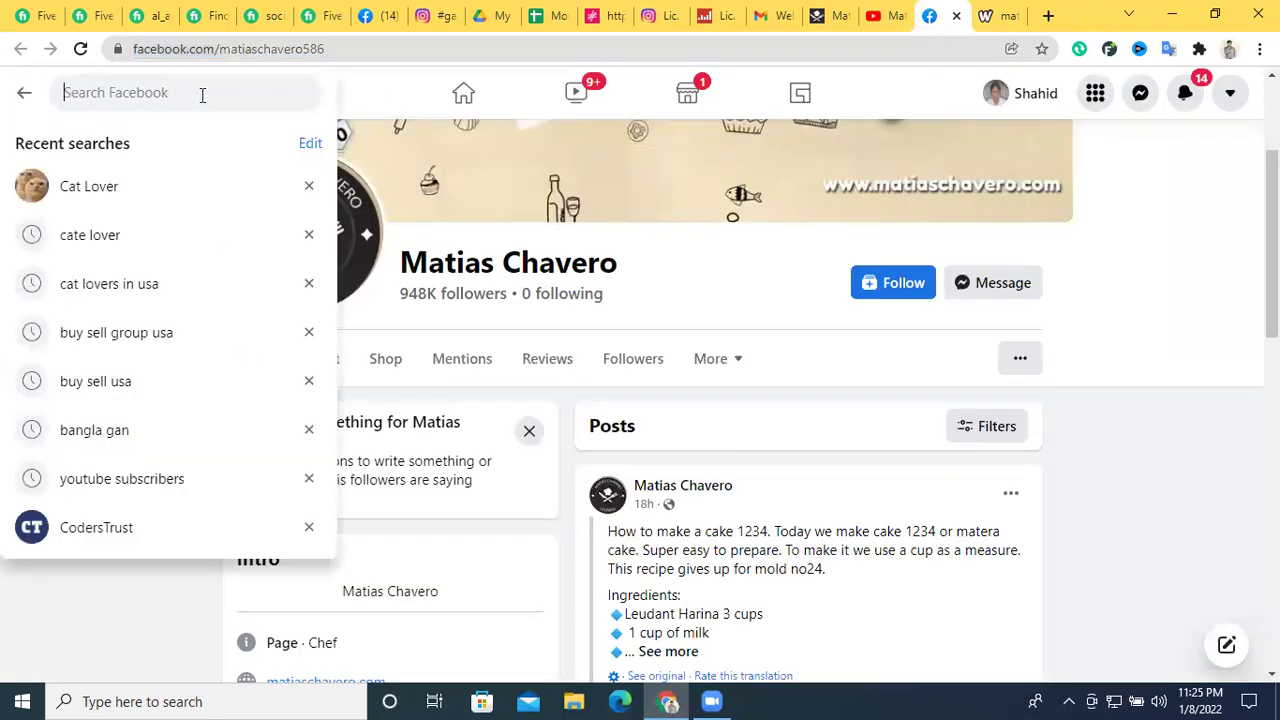
Search Facebook for the pasted username and open the Love Nutricion page
key(ctrl+v)
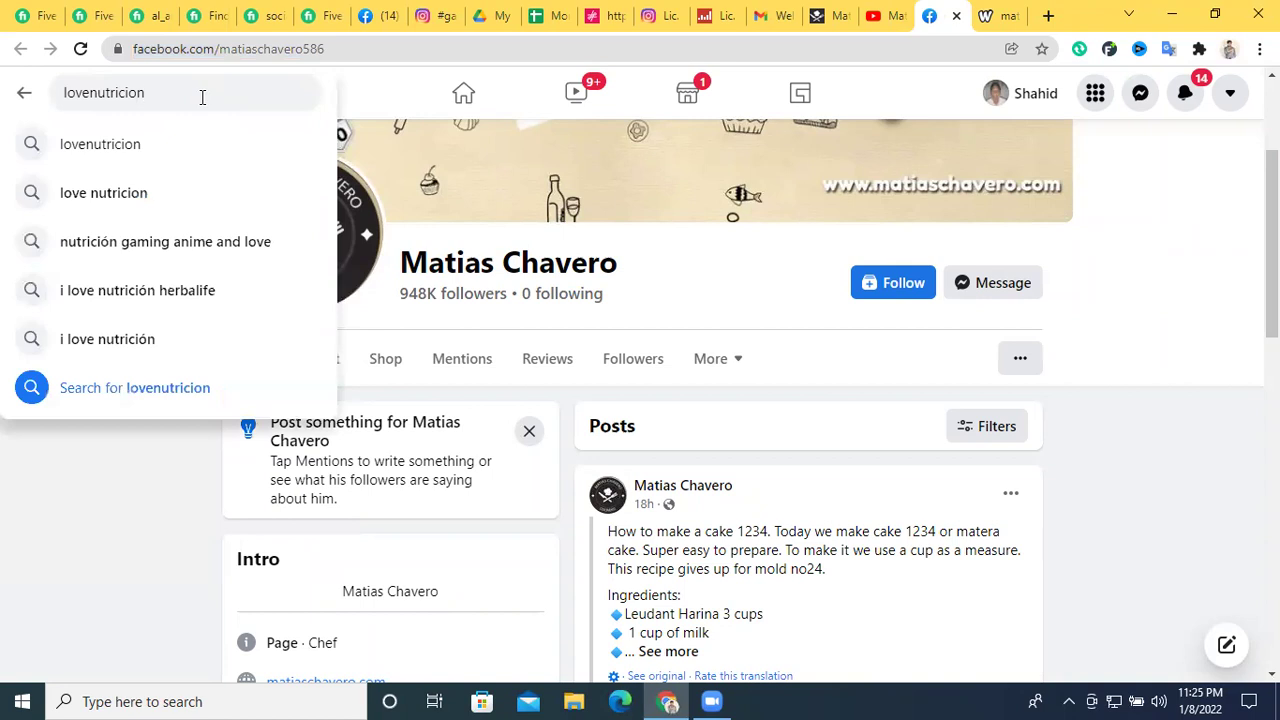
key(Return)
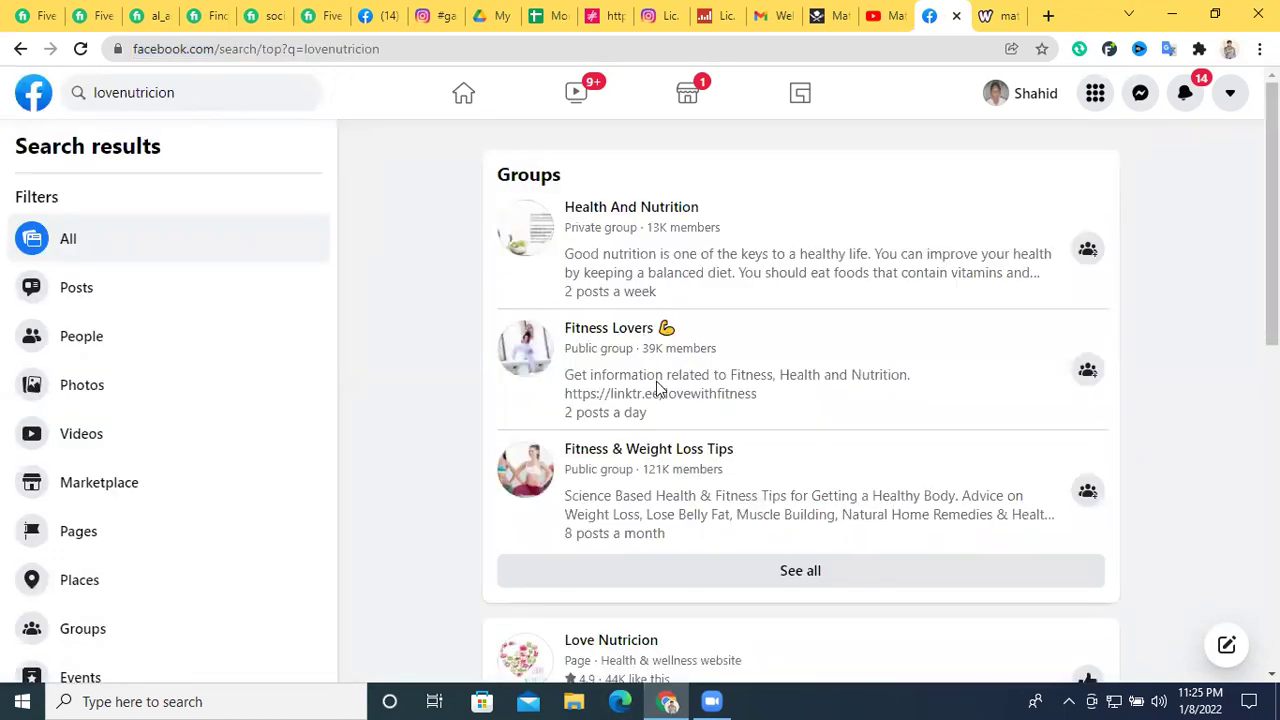
scroll(655, 391, down, 2)
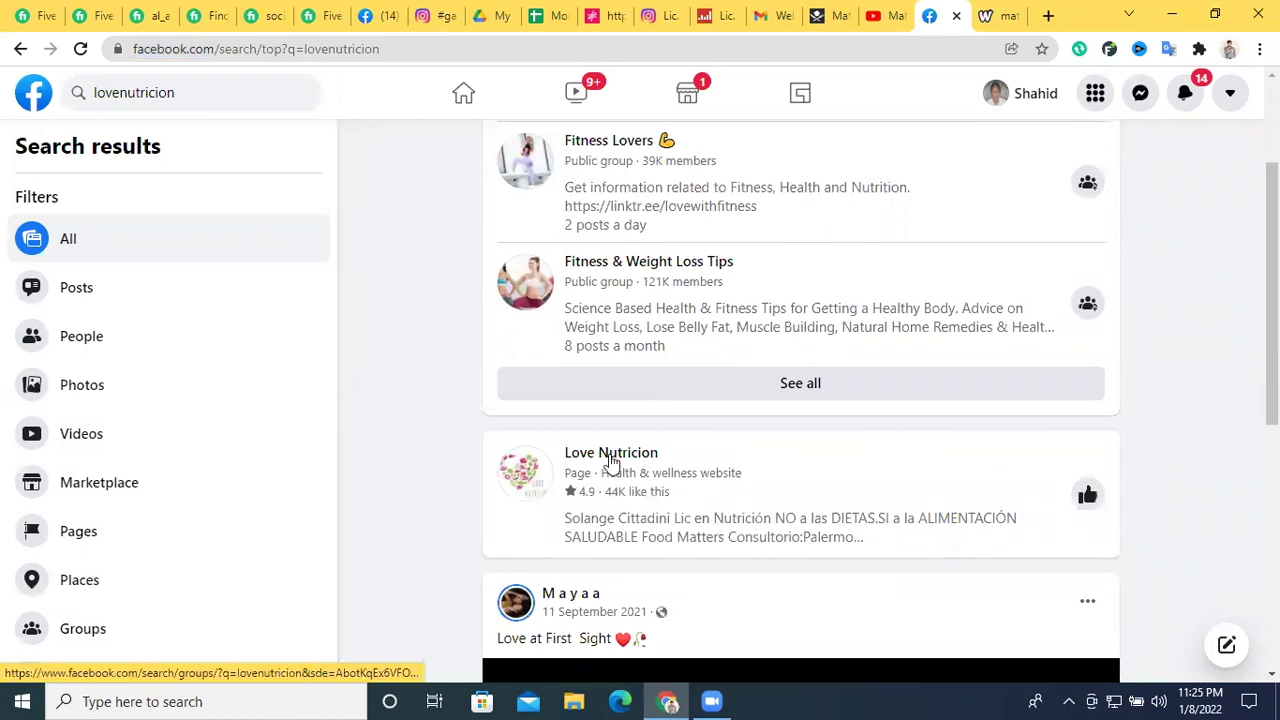
click(665, 14)
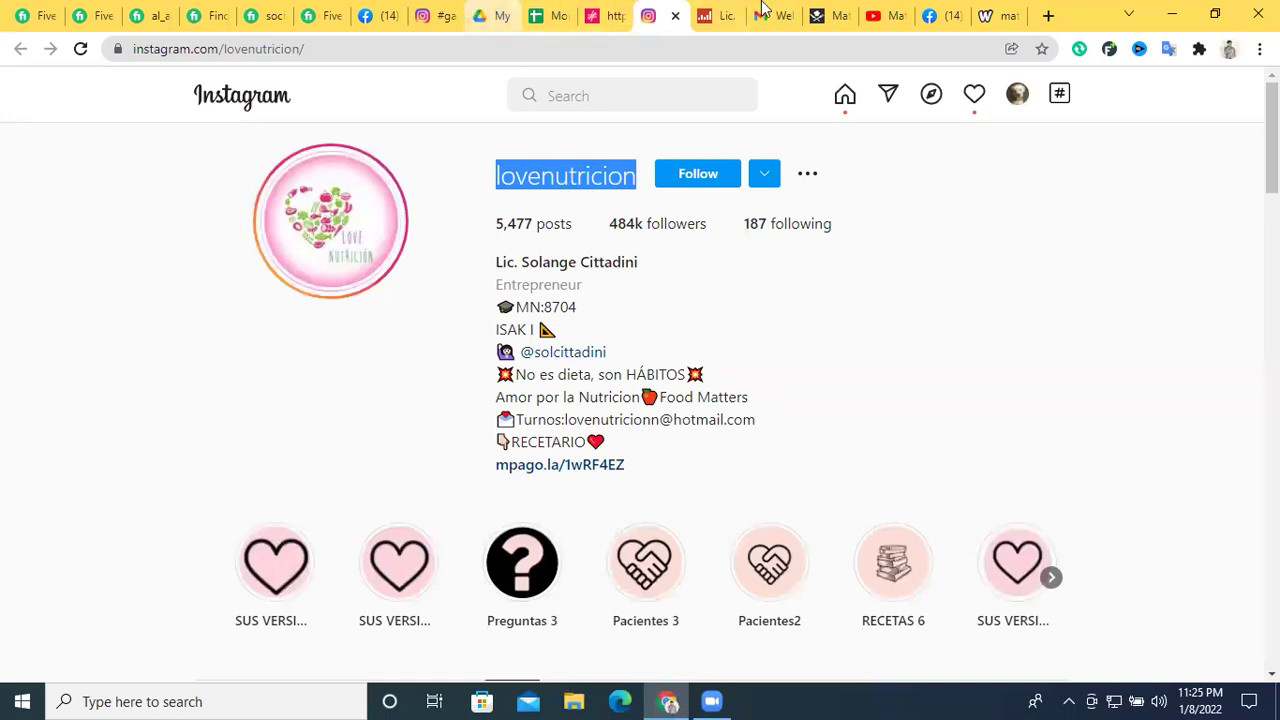
click(935, 15)
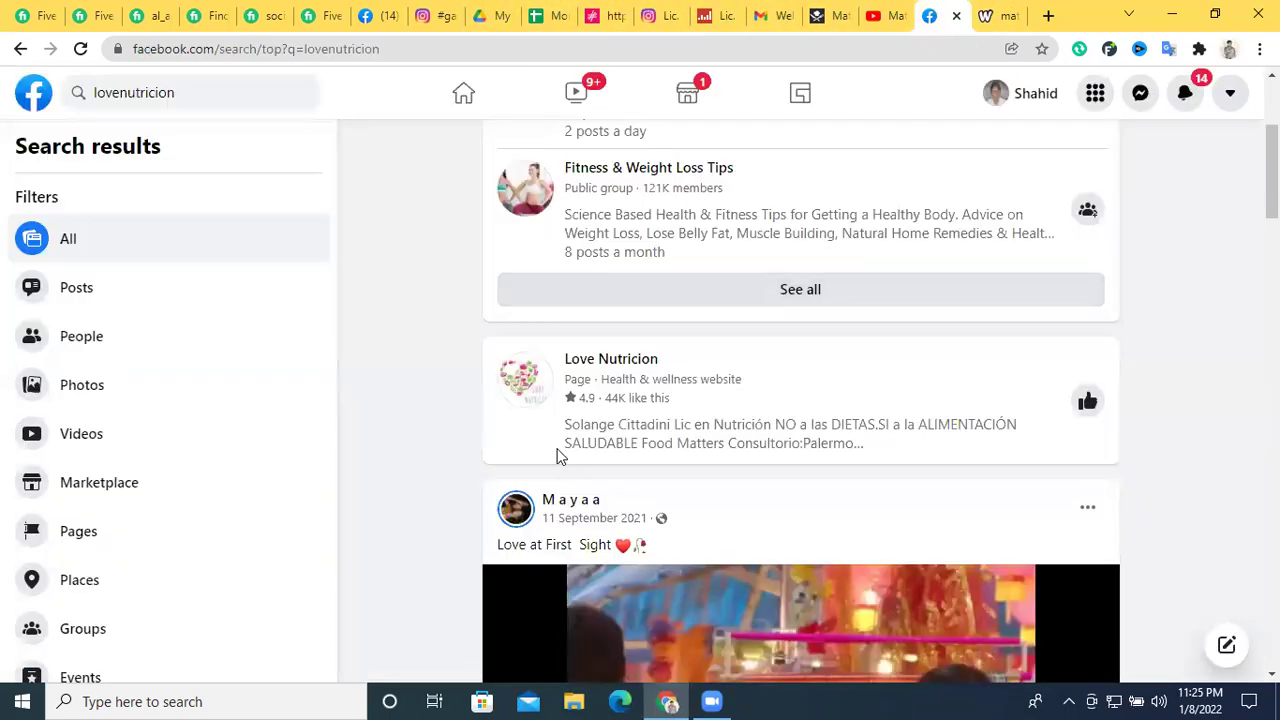
click(613, 362)
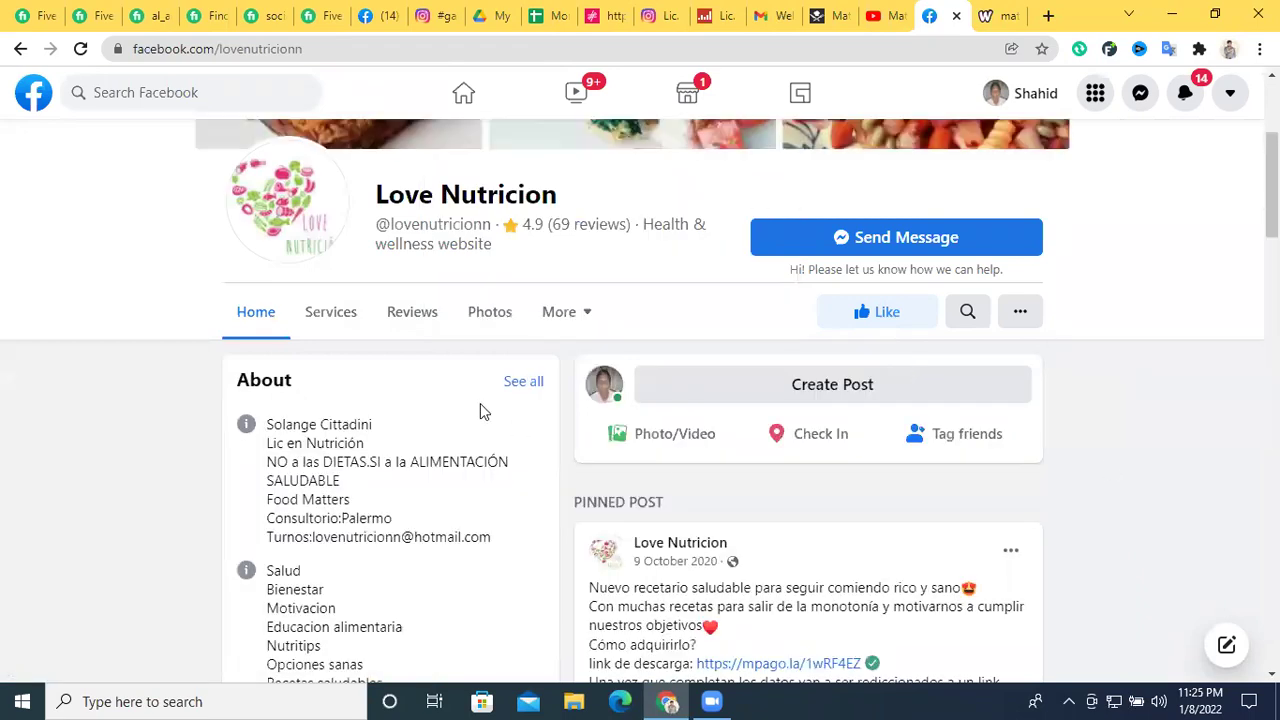
Review the Love Nutricion page details, checking the handle in its Instagram link
scroll(481, 405, up, 1)
scroll(480, 410, down, 2)
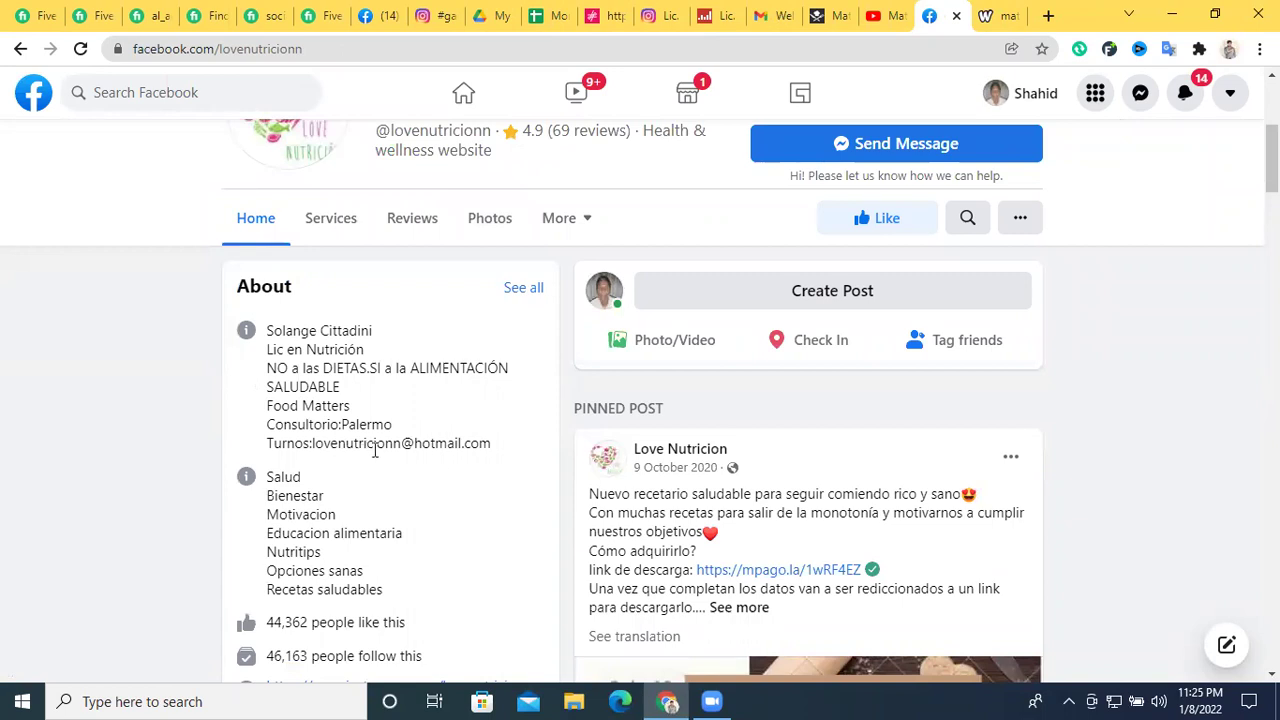
scroll(411, 450, down, 2)
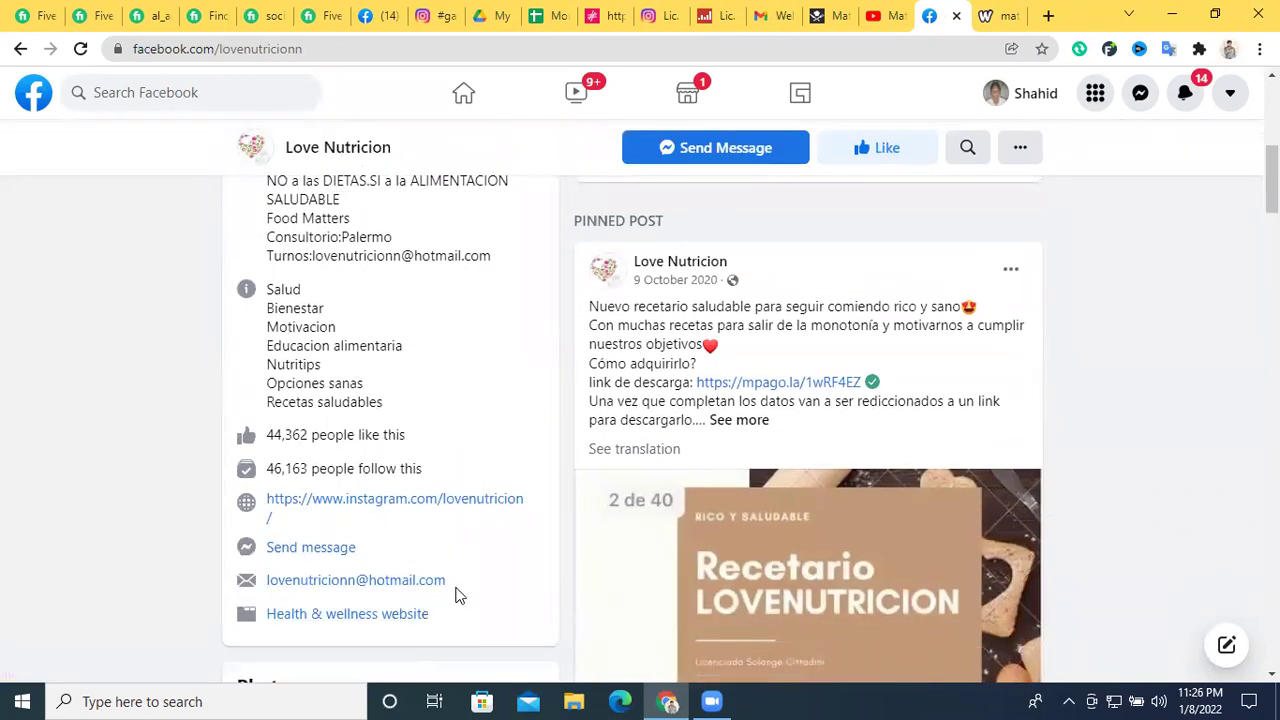
drag(534, 511, 460, 500)
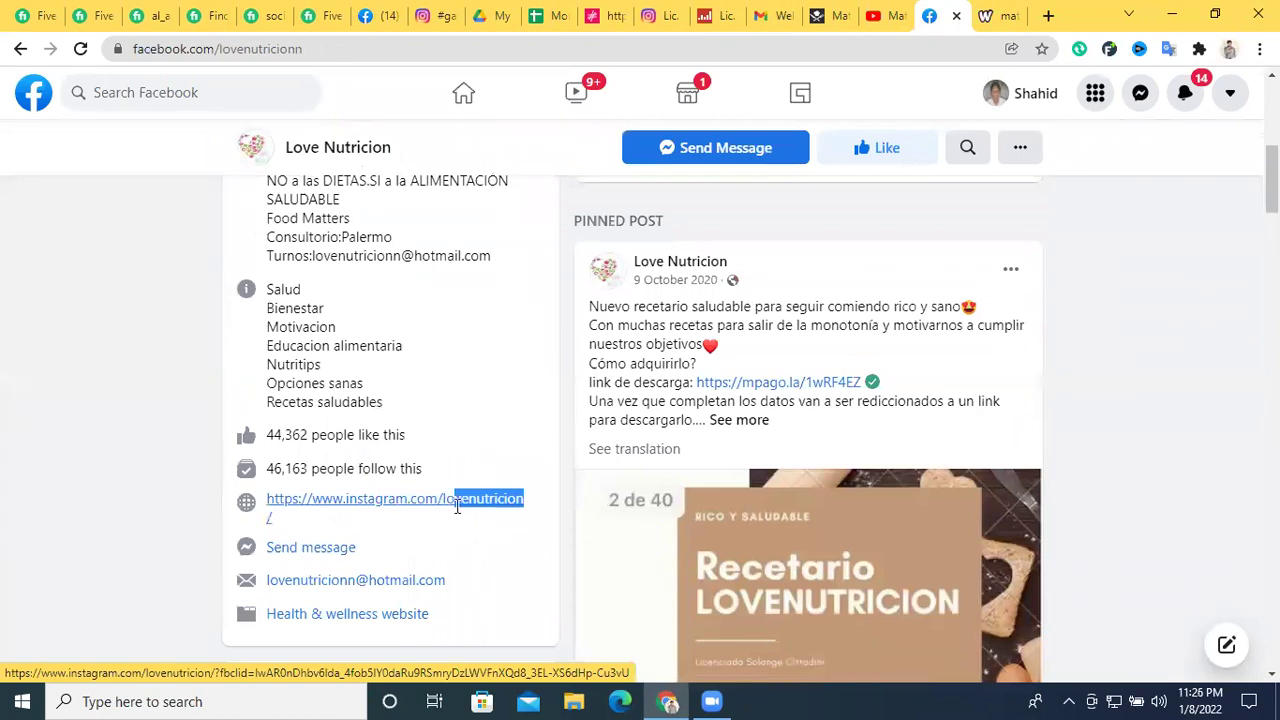
scroll(480, 395, up, 3)
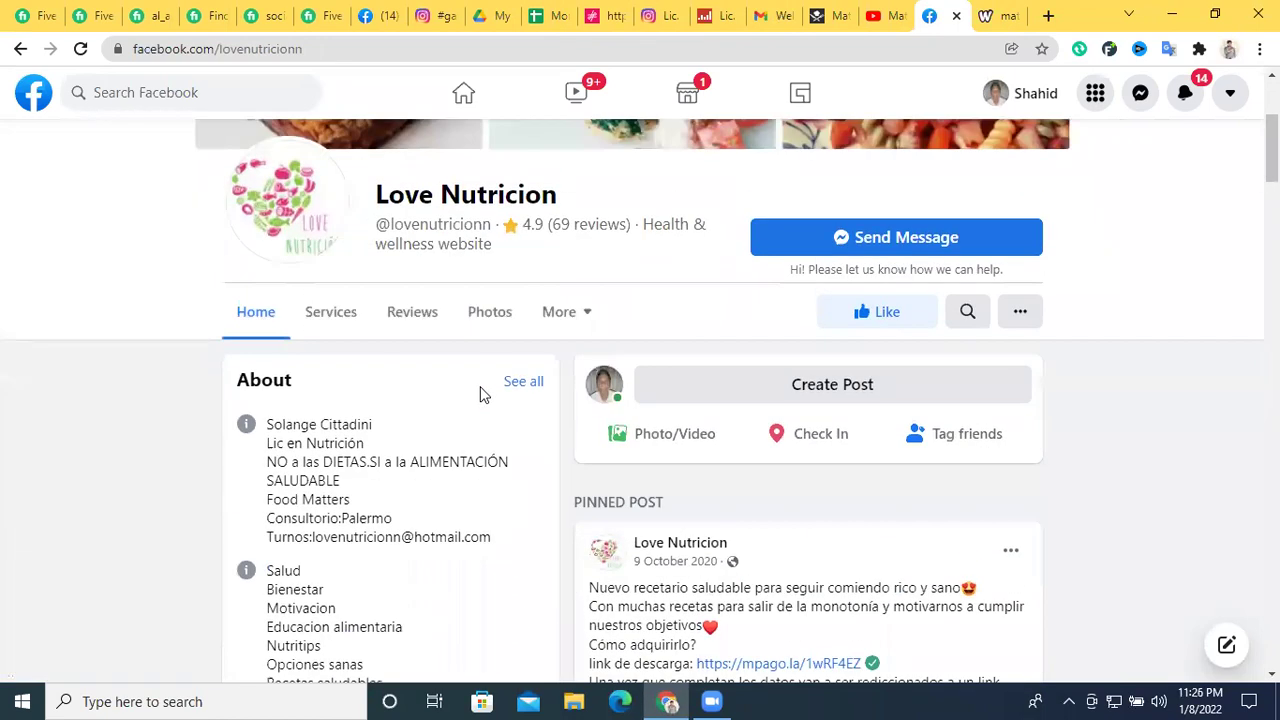
scroll(480, 395, down, 1)
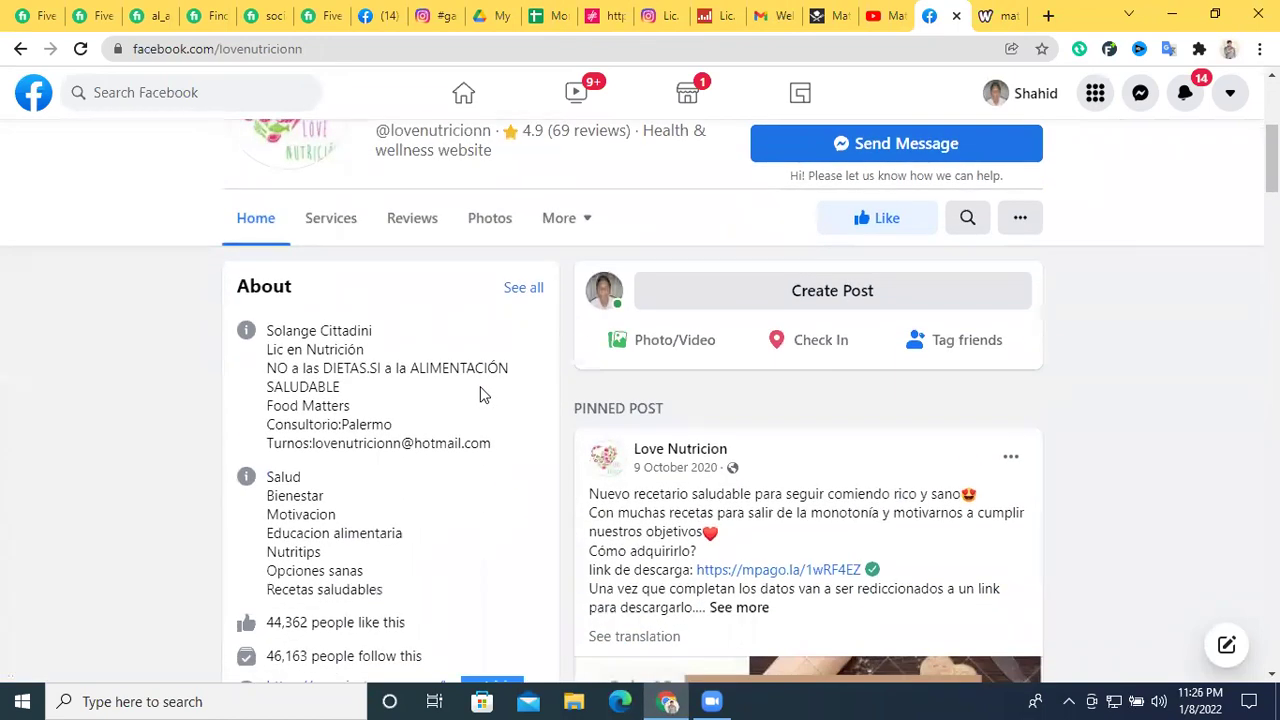
scroll(480, 395, up, 2)
scroll(480, 397, down, 2)
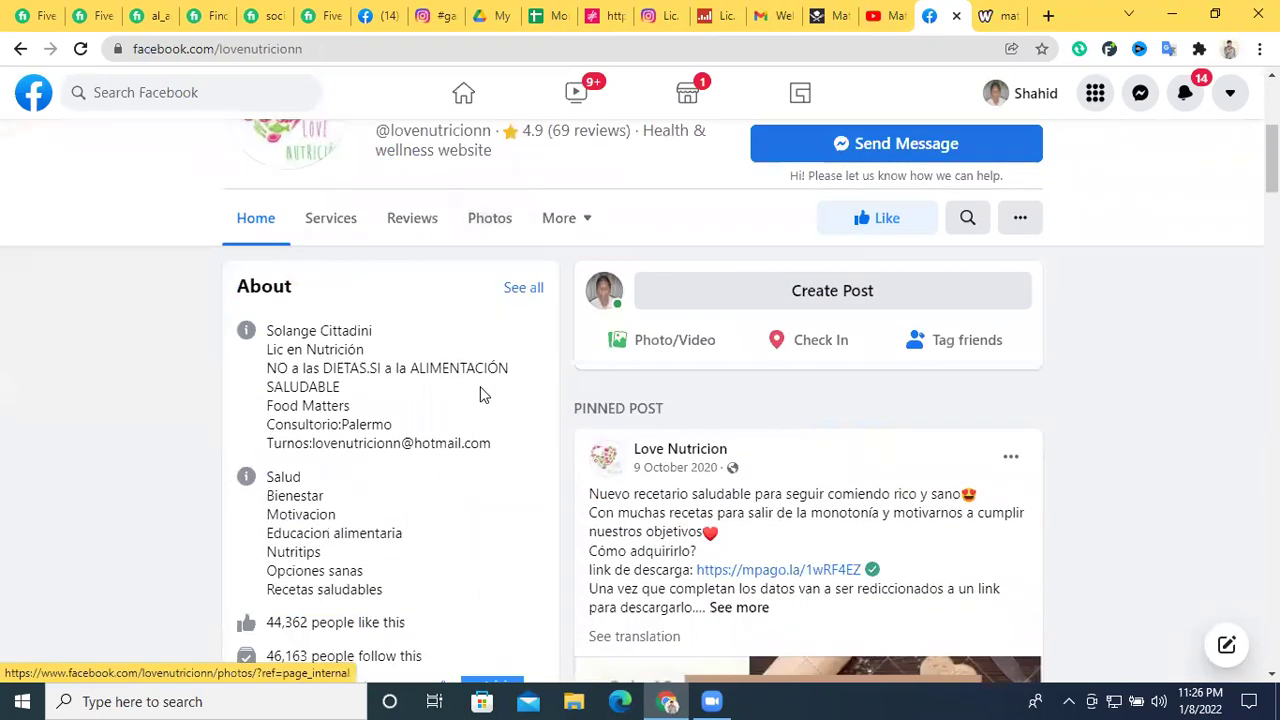
scroll(480, 391, down, 1)
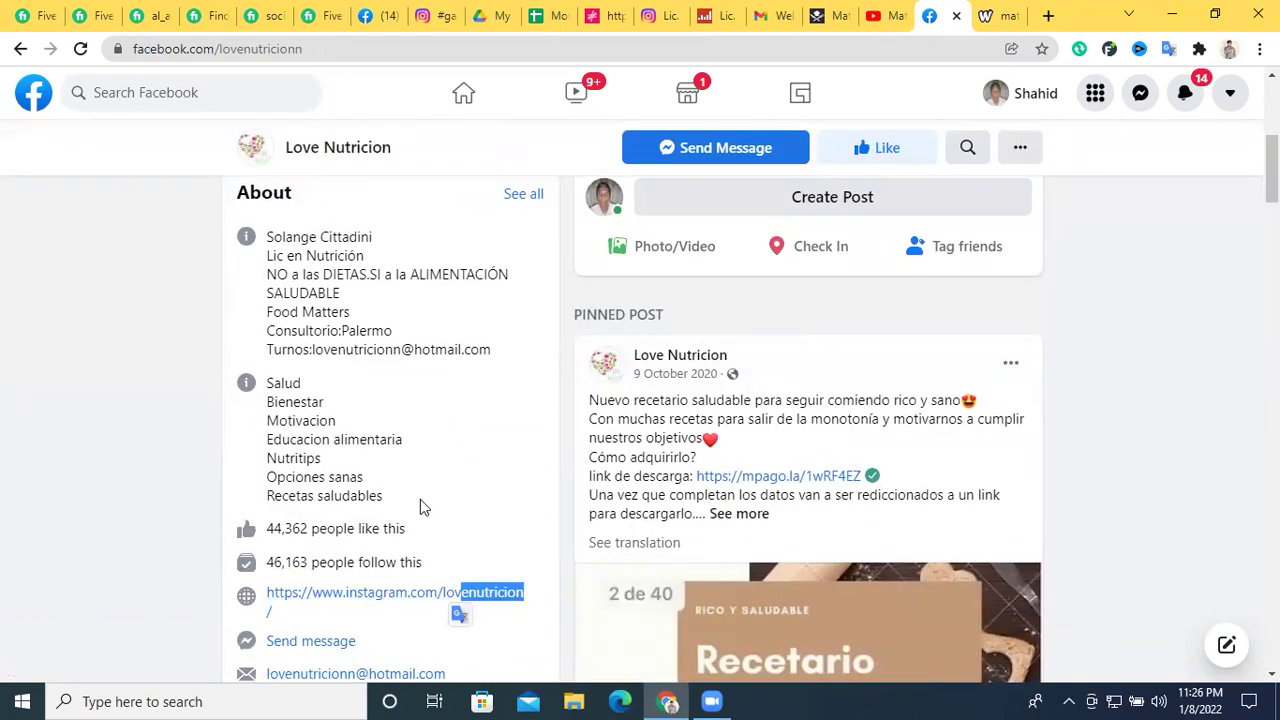
scroll(420, 499, down, 2)
click(516, 498)
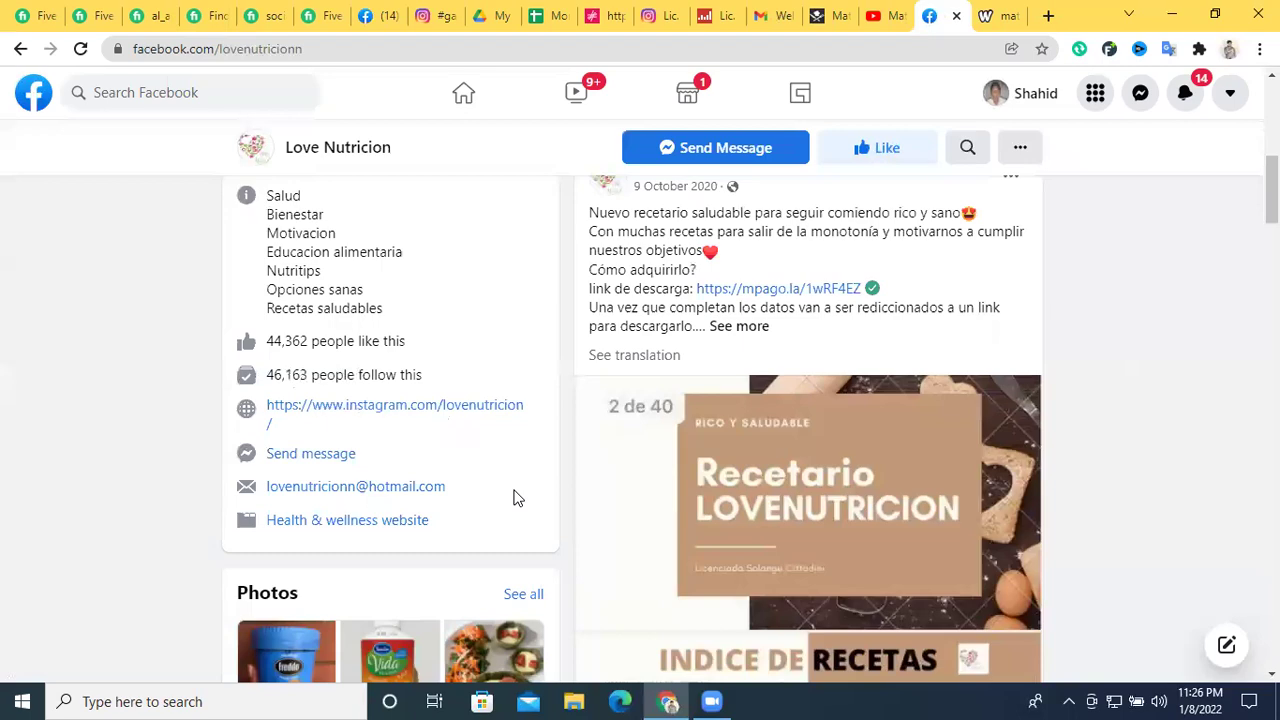
Copy the Love Nutricion page's web address from the address bar
scroll(950, 380, down, 10)
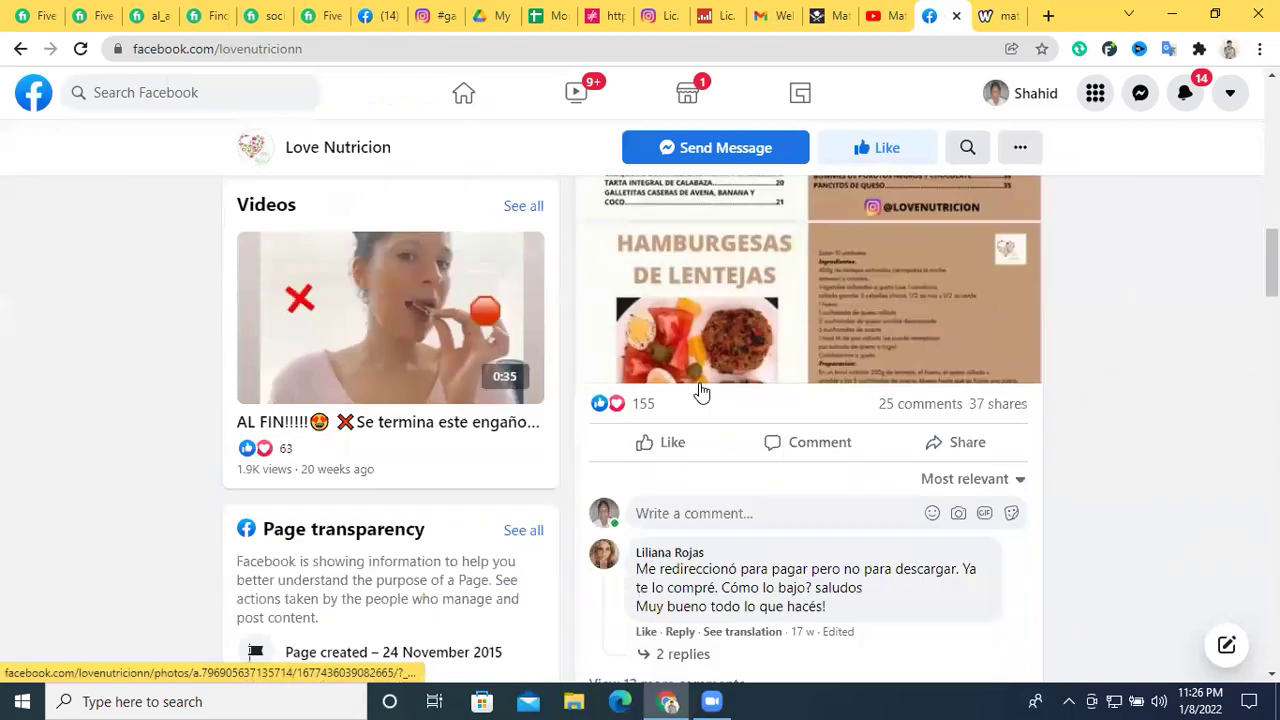
scroll(700, 390, up, 2)
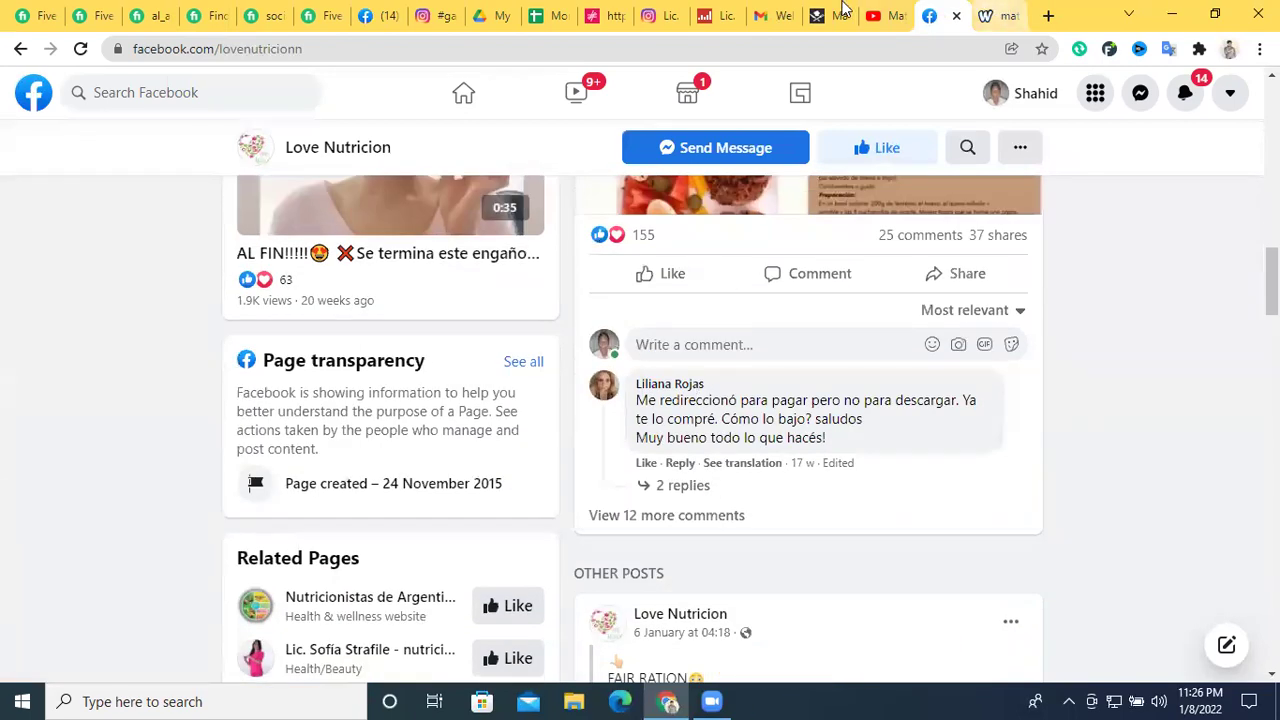
scroll(476, 334, up, 6)
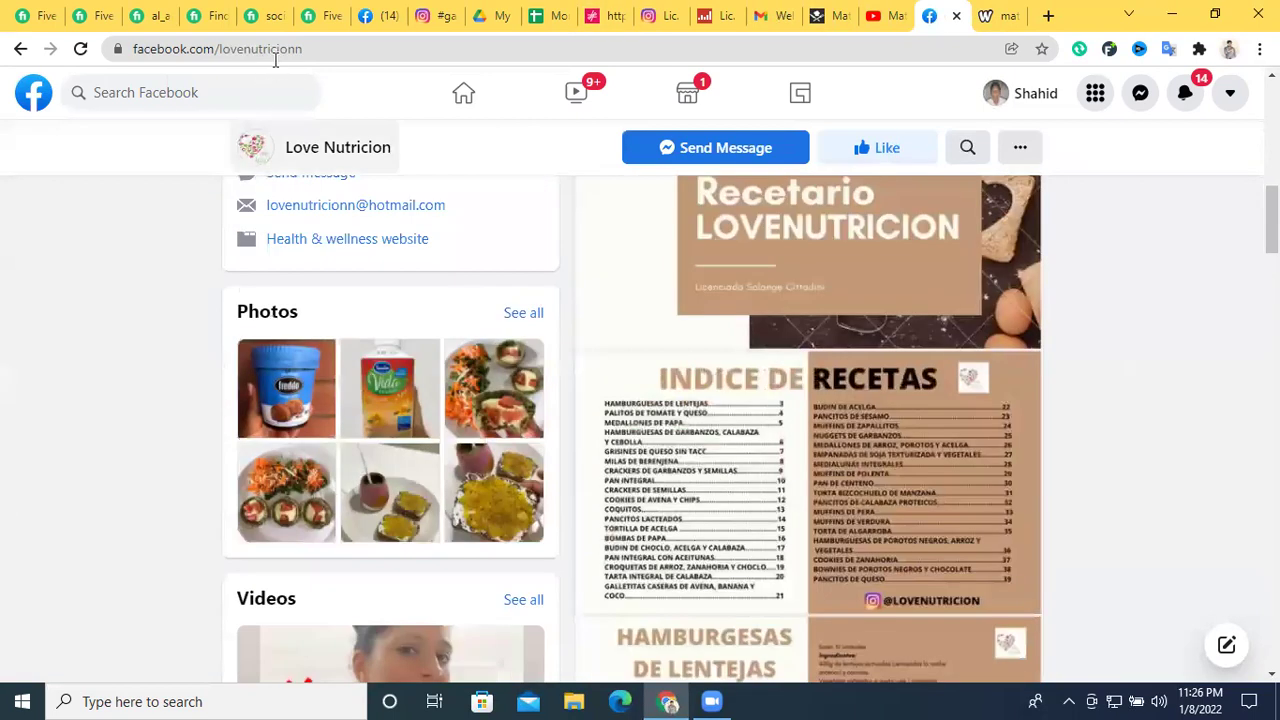
click(286, 48)
right_click(286, 48)
click(362, 143)
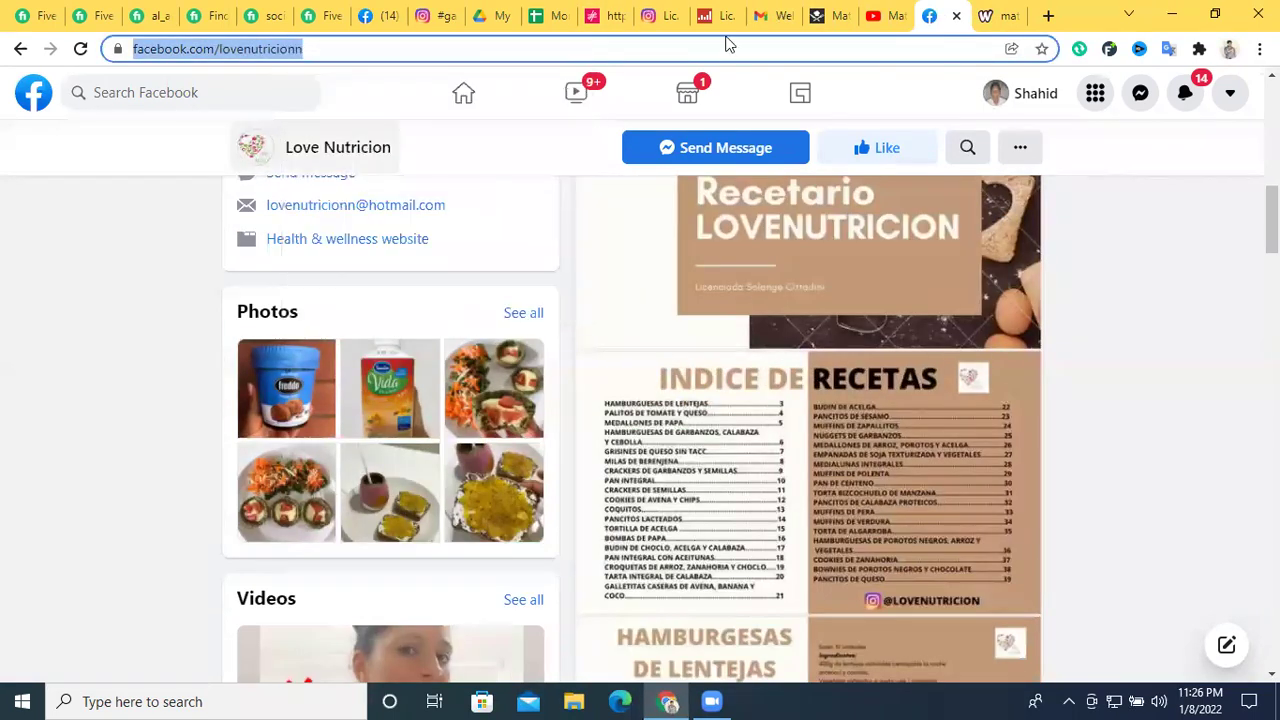
Paste the Love Nutricion Facebook link into K3 under Social Media Link
click(550, 15)
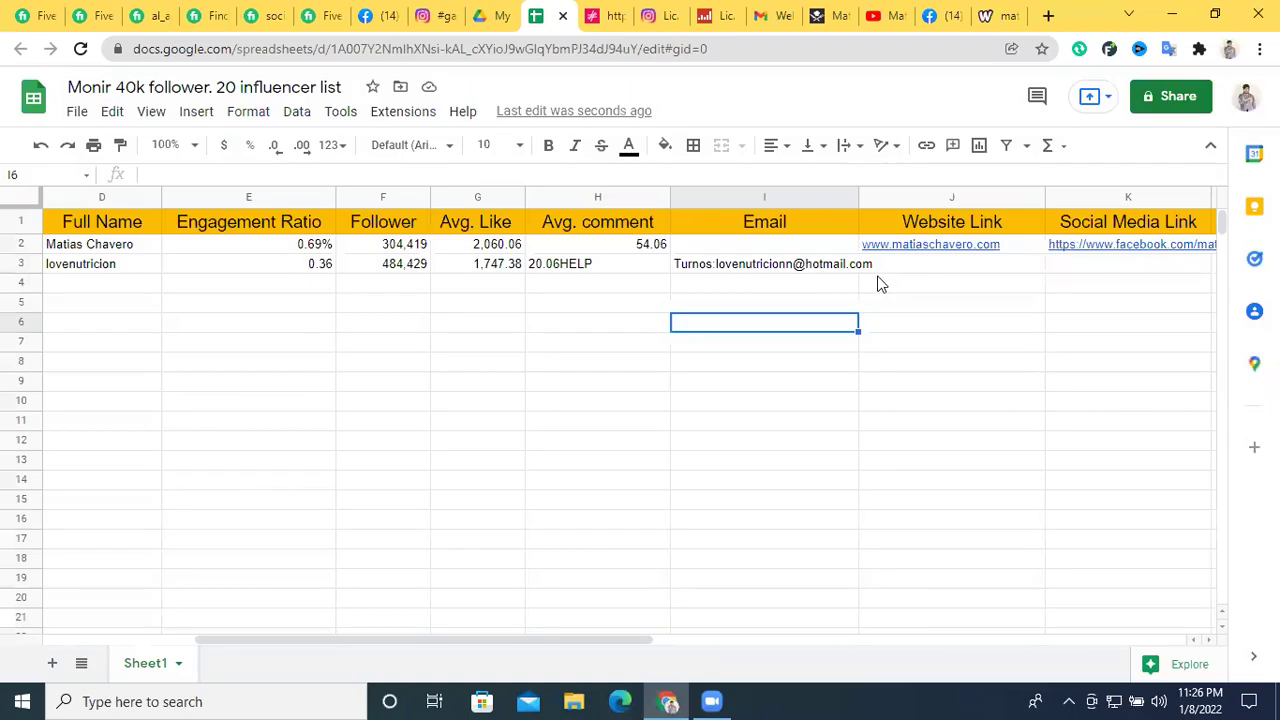
double_click(1080, 264)
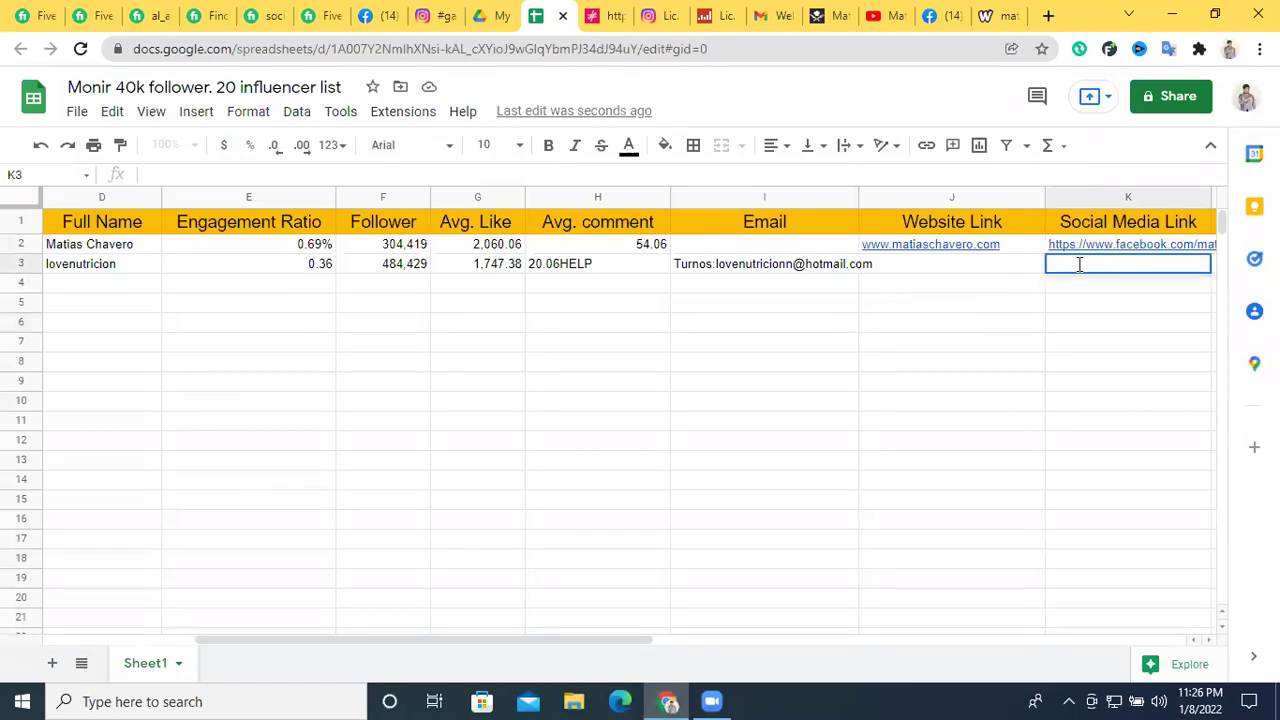
key(ctrl+v)
click(1034, 362)
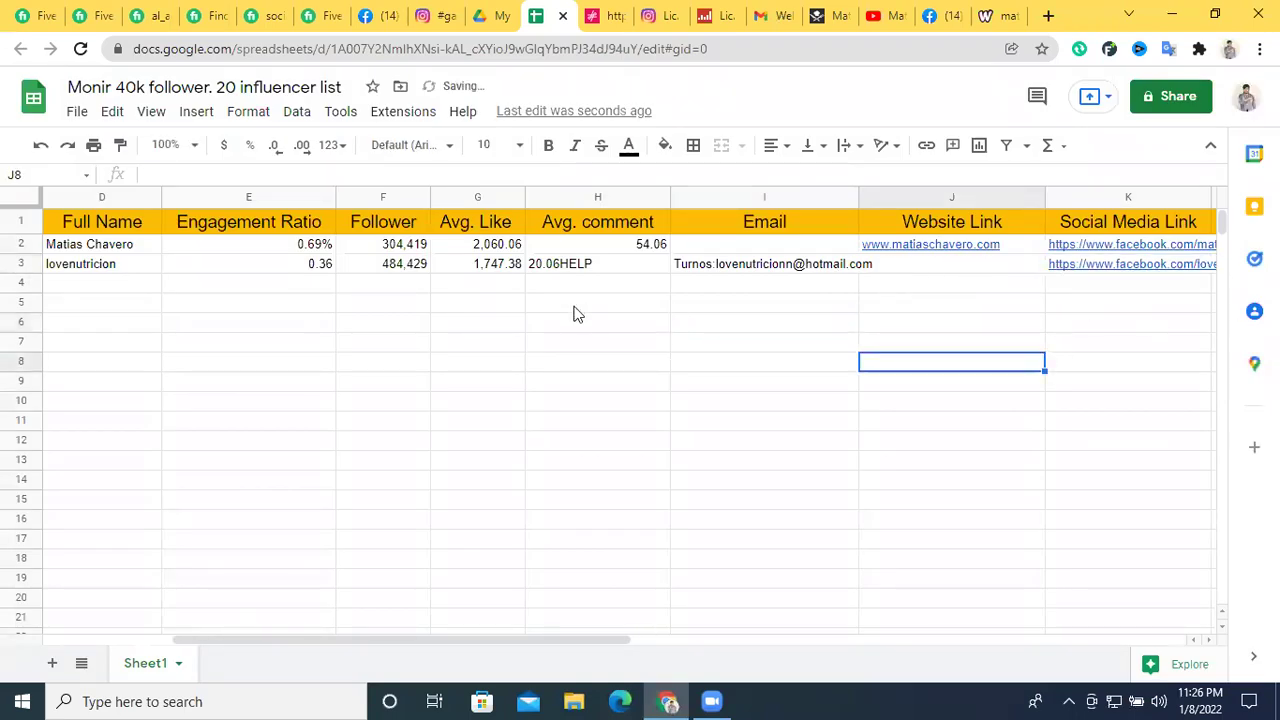
drag(416, 637, 225, 640)
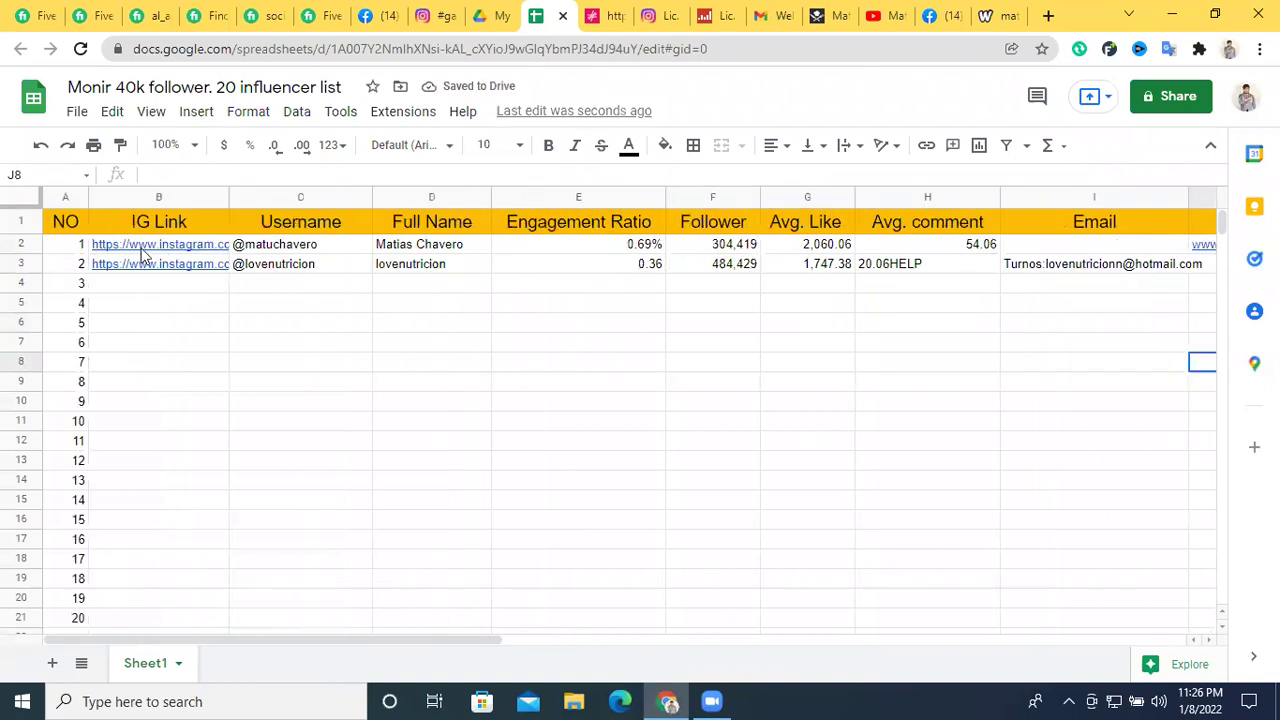
Fill the whole IG Link column light magenta
click(180, 197)
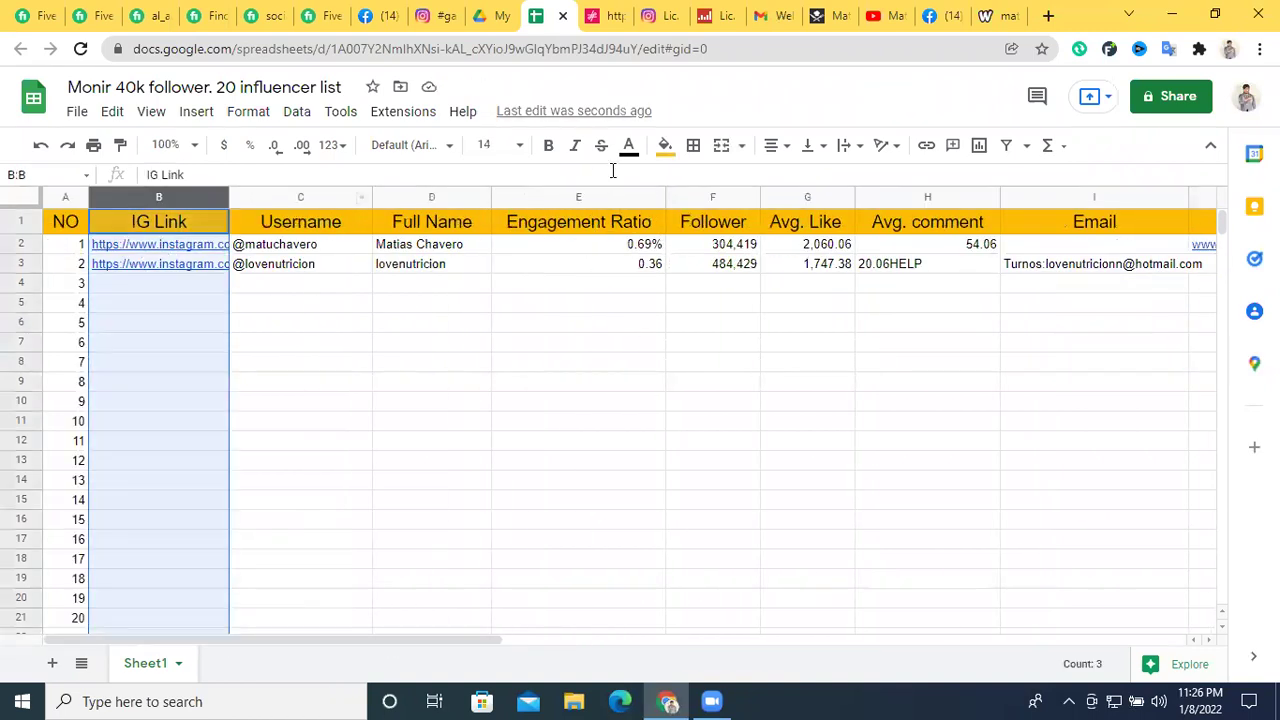
click(665, 147)
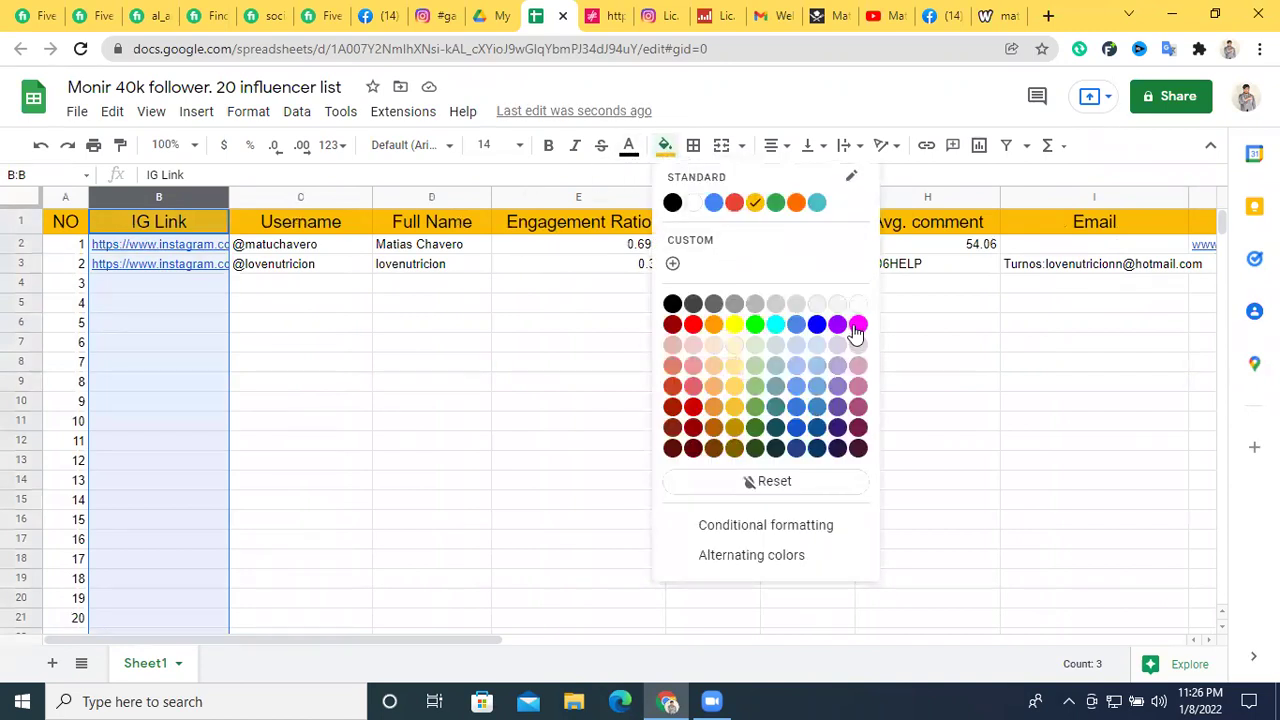
click(857, 325)
click(665, 147)
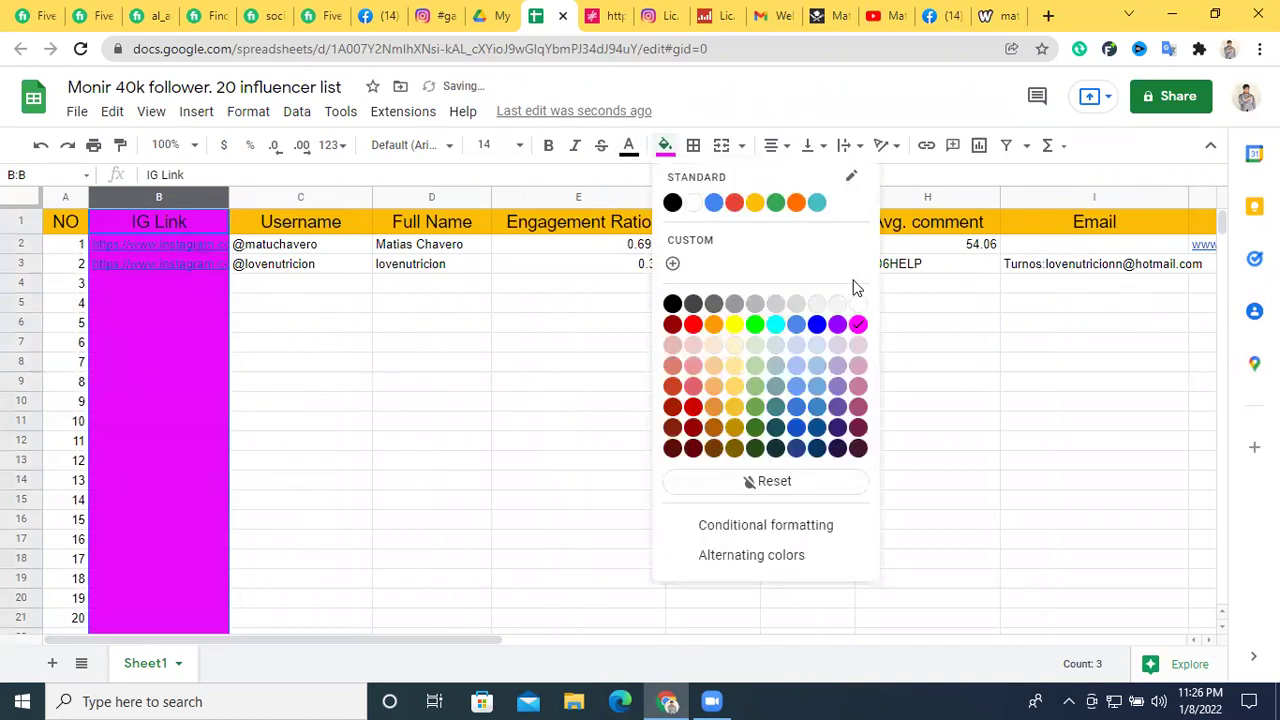
click(857, 355)
click(660, 423)
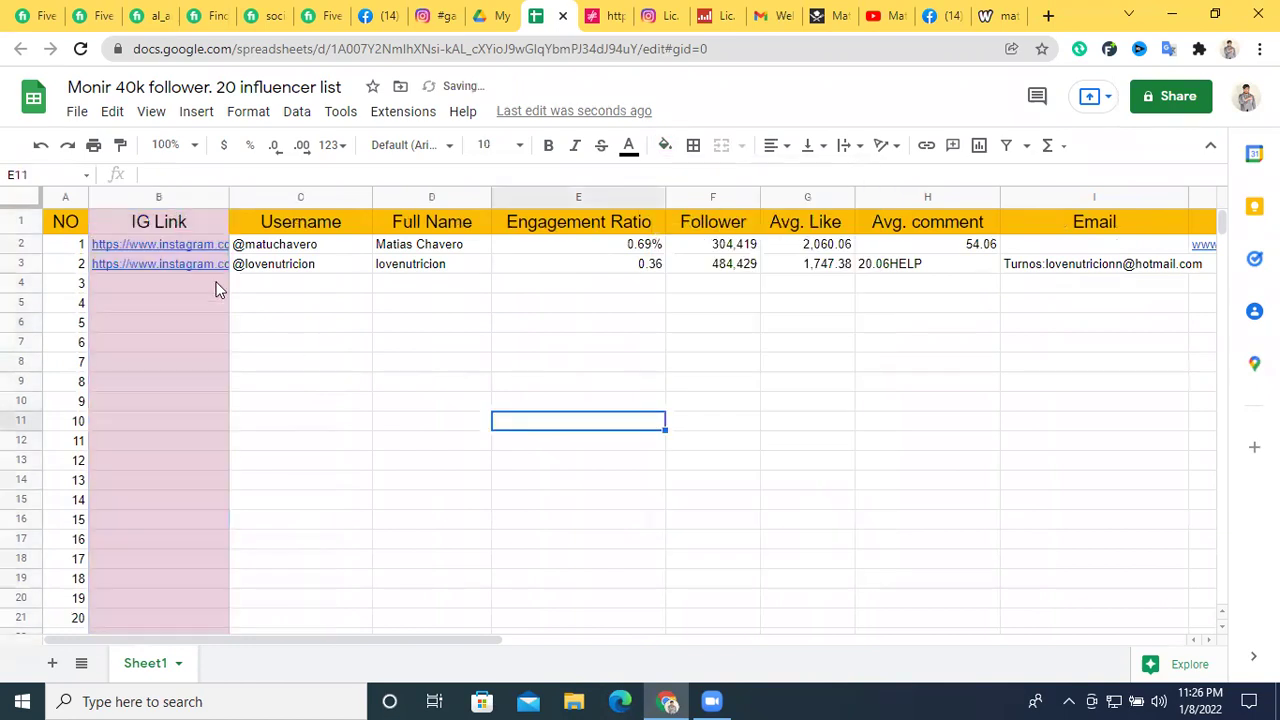
Reapply the yellow fill to header row 1
click(22, 222)
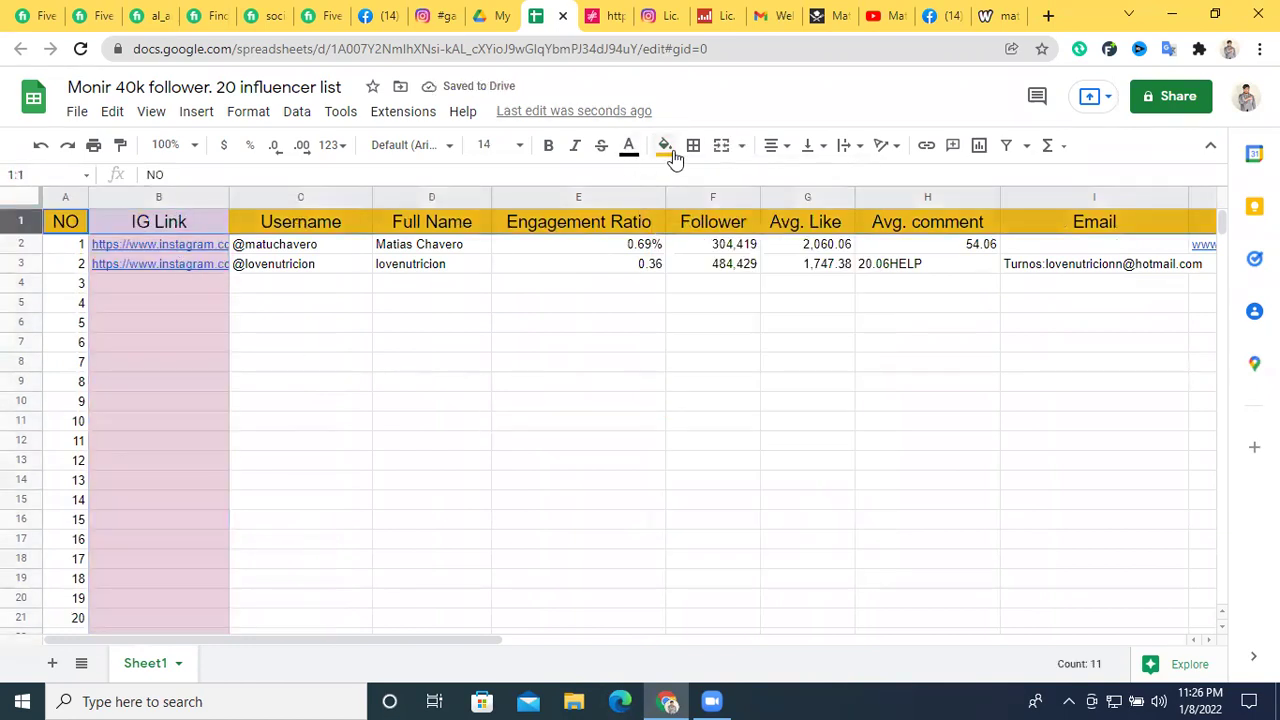
click(665, 147)
click(755, 203)
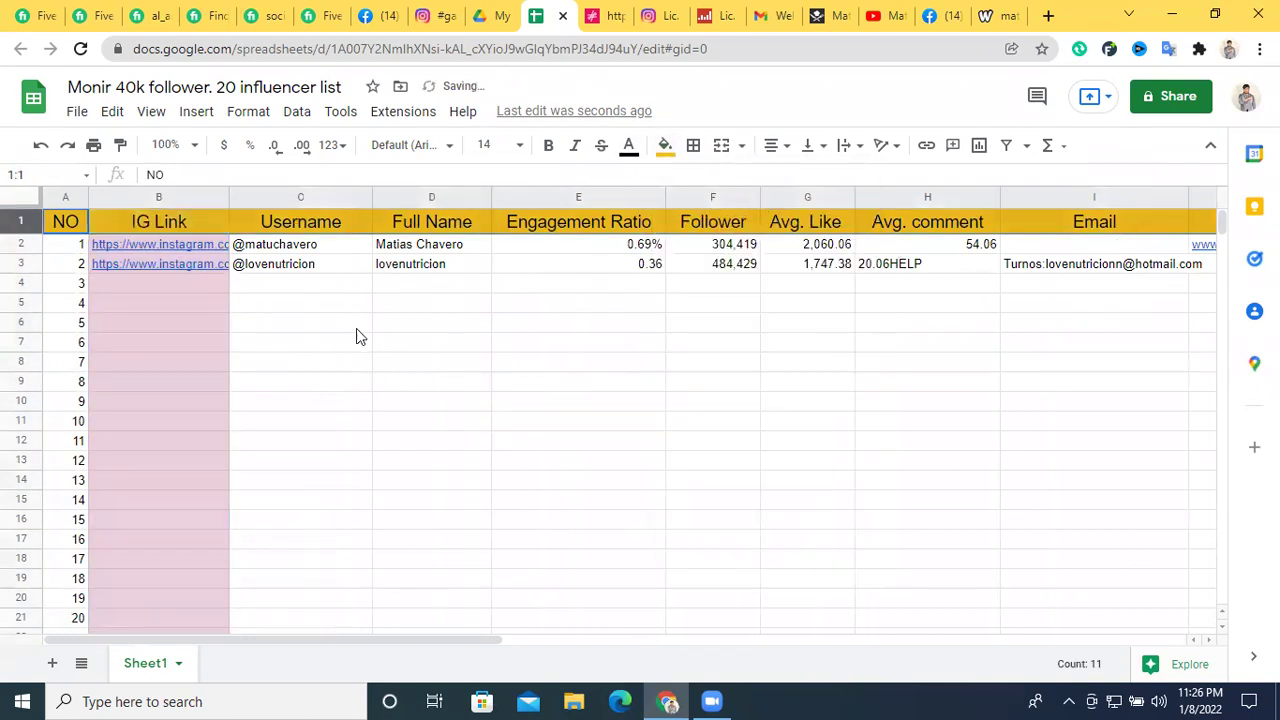
click(330, 323)
Select the Email column and view the fill colours without changing anything
click(311, 197)
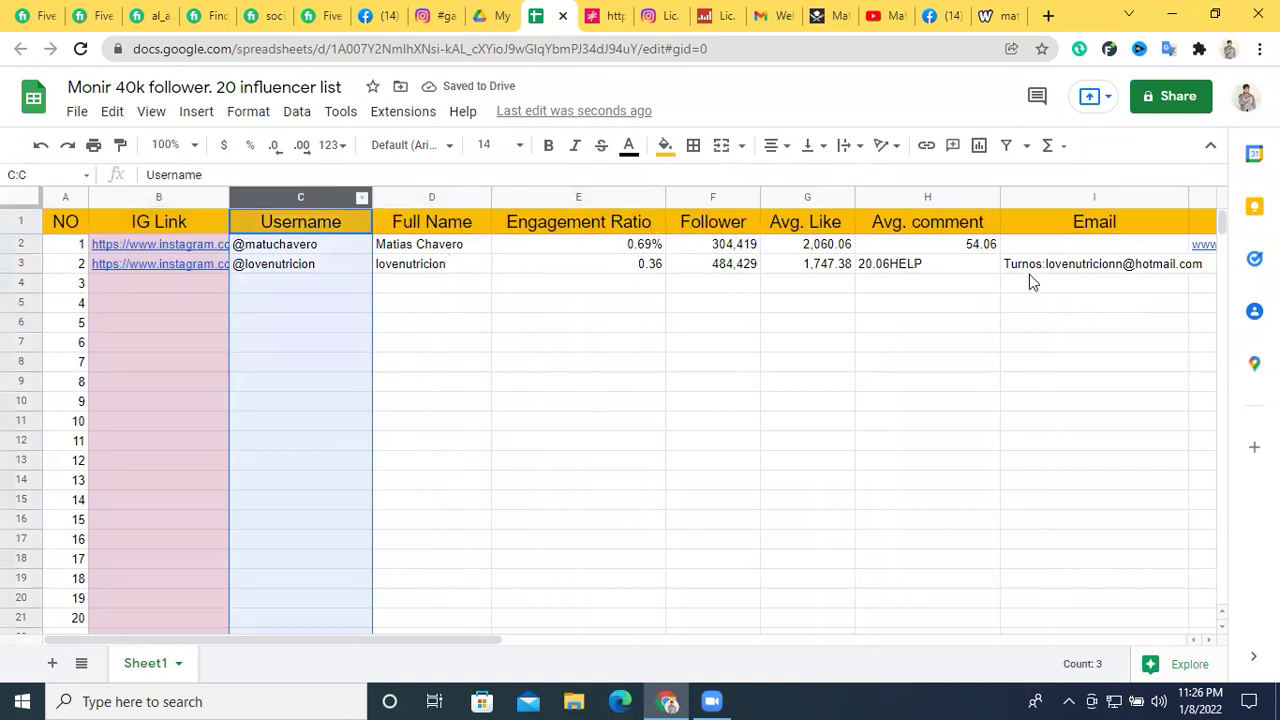
click(1039, 195)
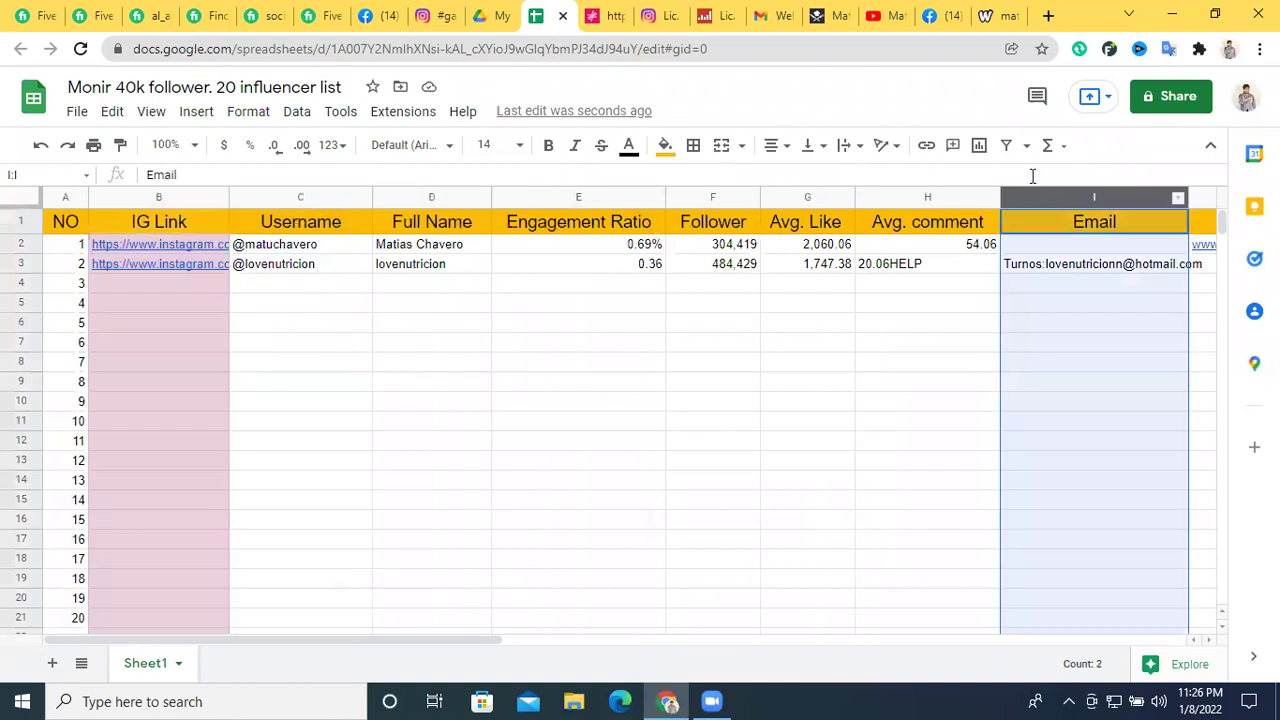
click(665, 146)
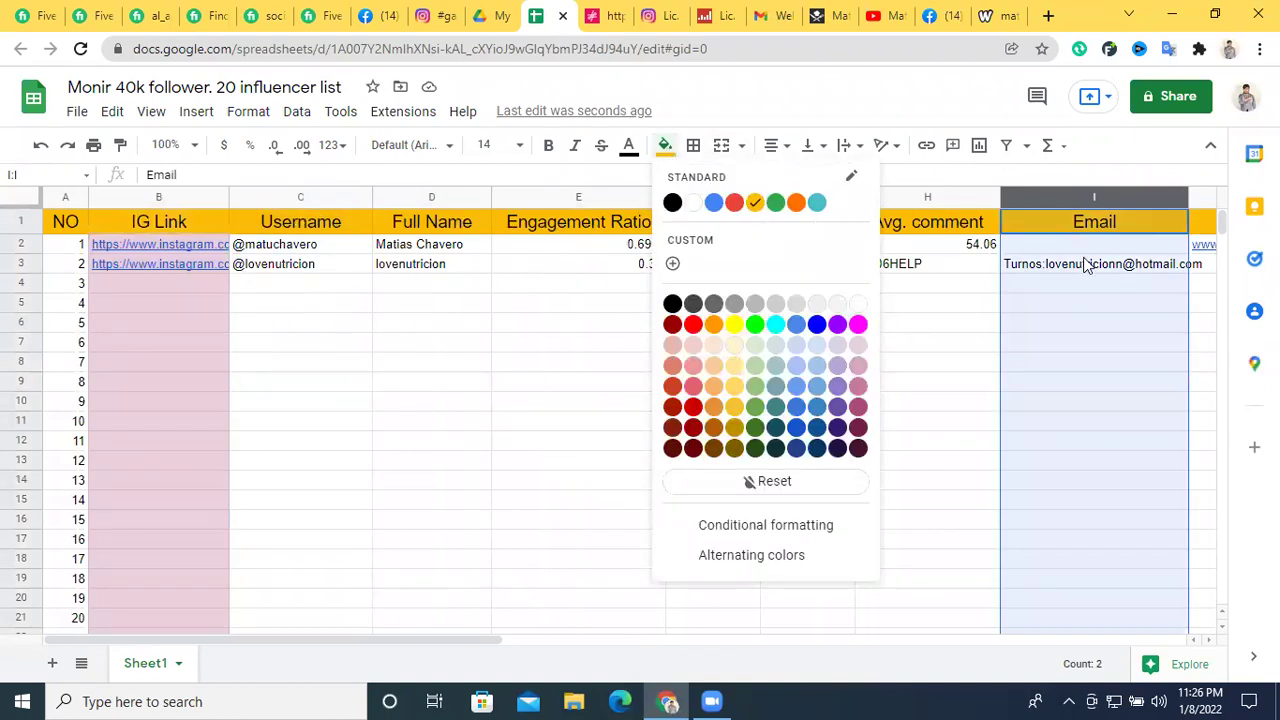
click(436, 345)
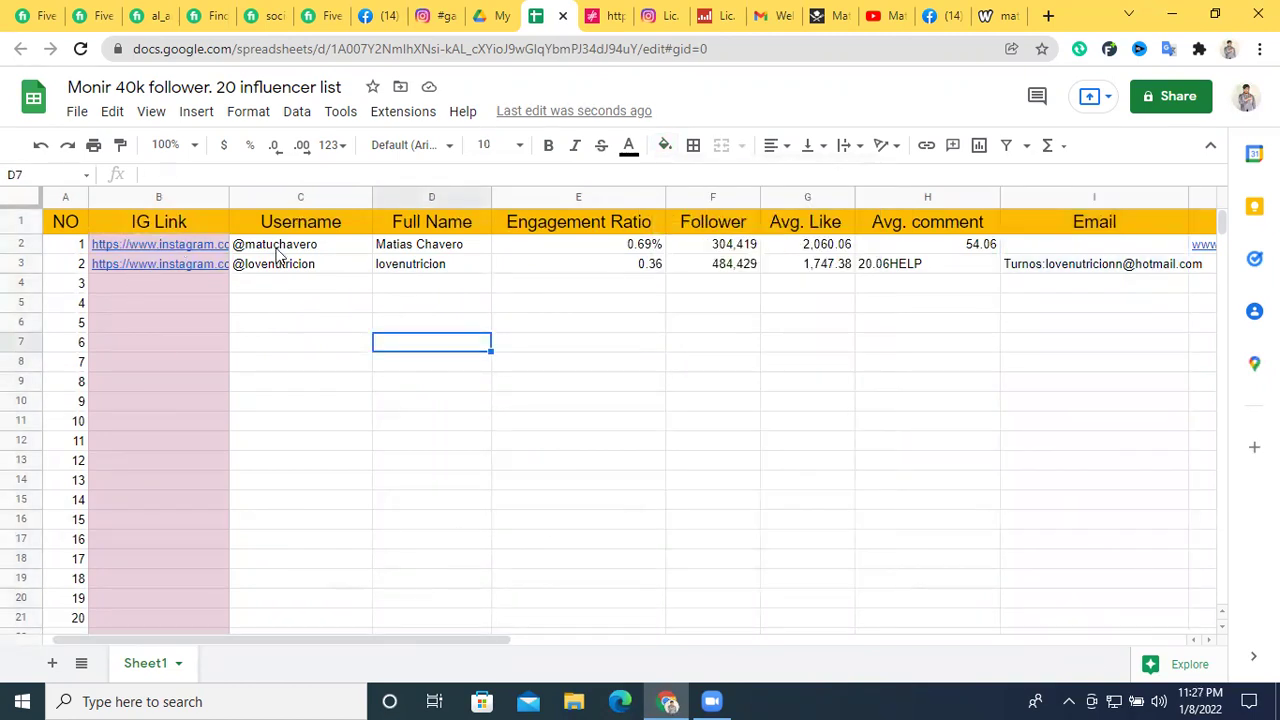
click(176, 252)
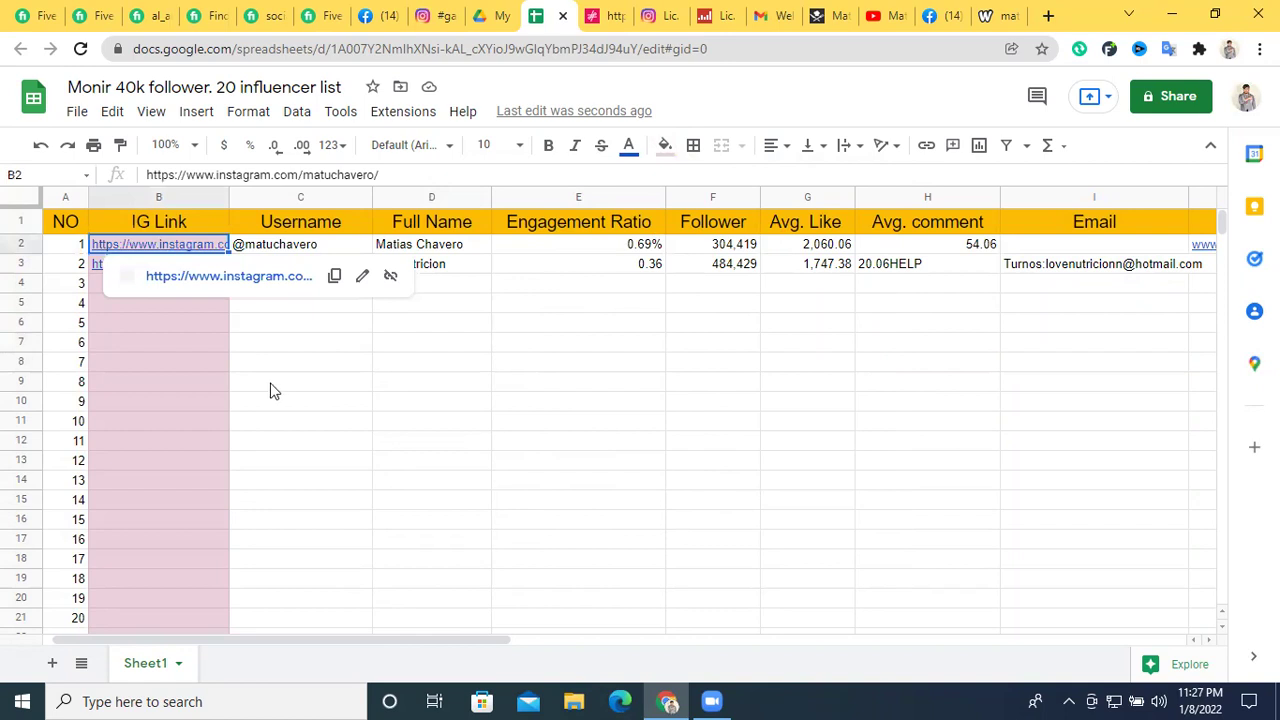
click(300, 420)
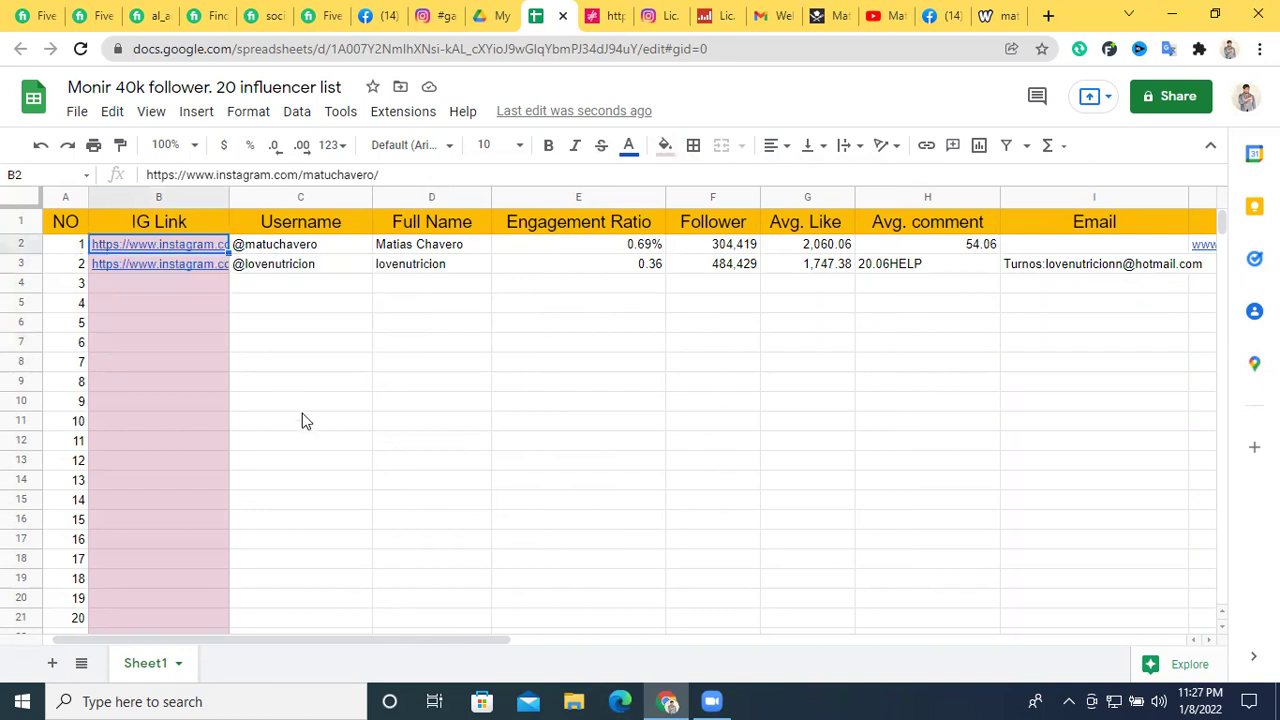
double_click(1050, 280)
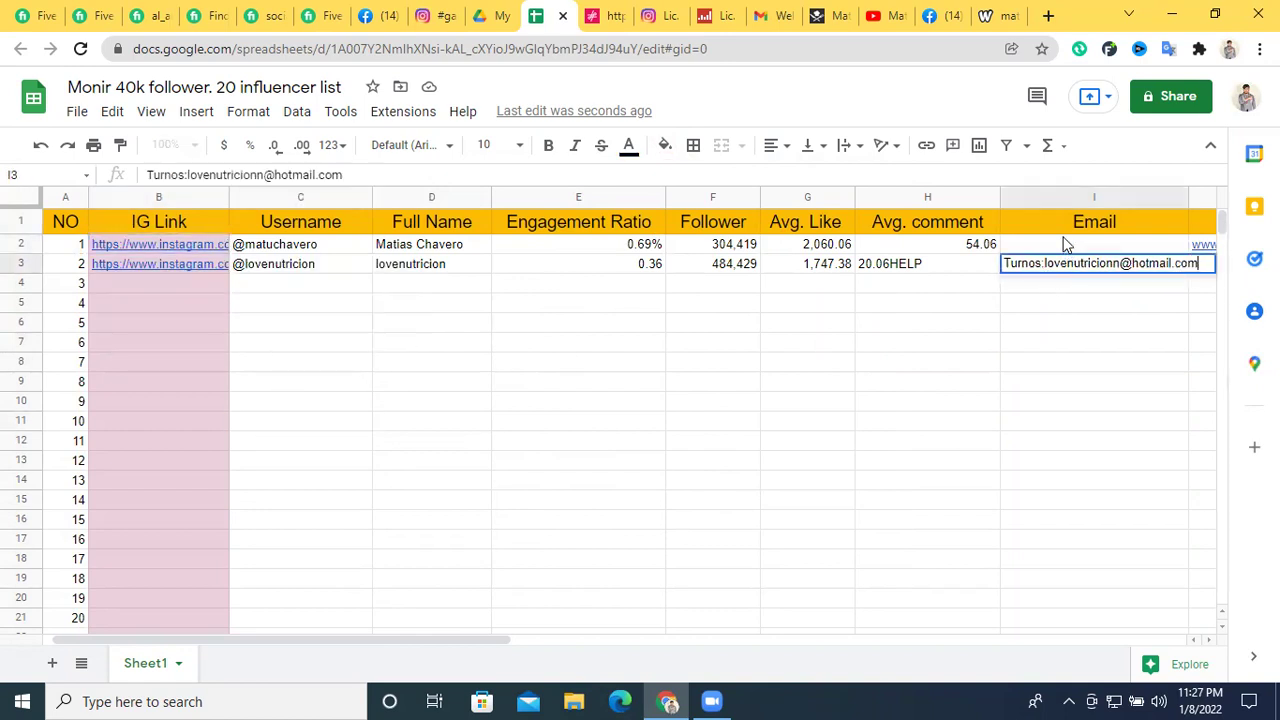
click(1065, 244)
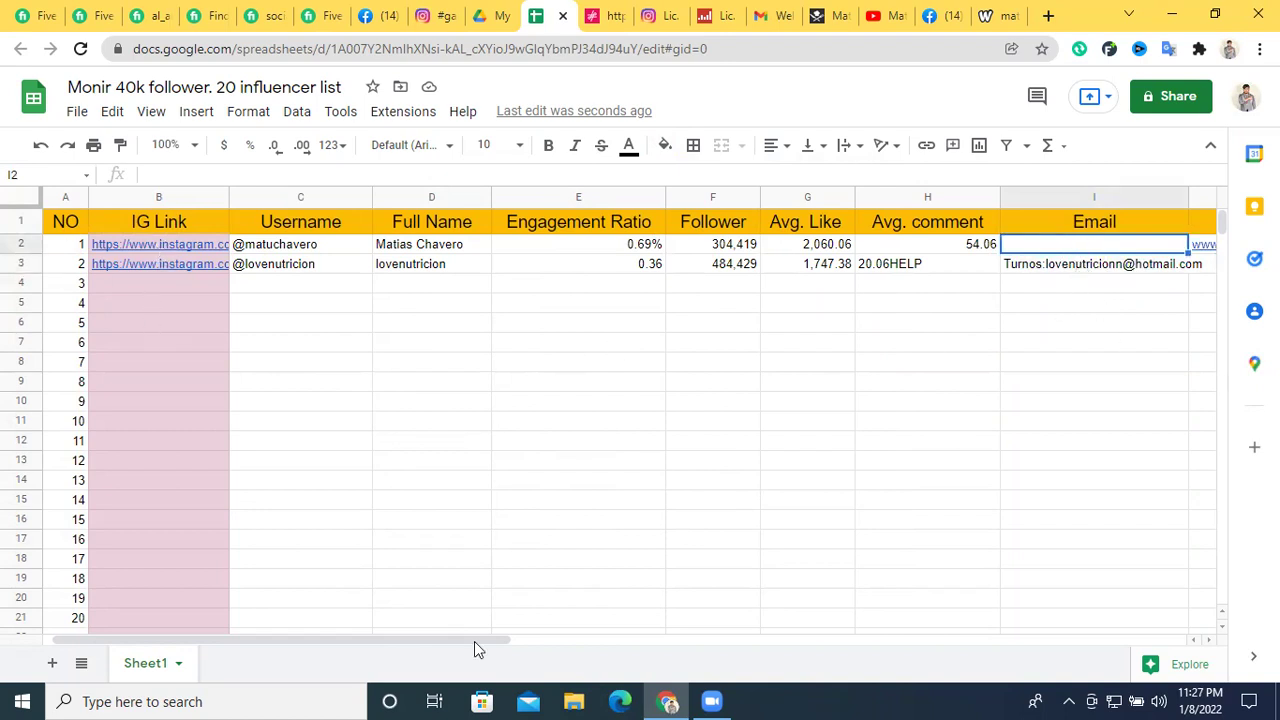
click(356, 632)
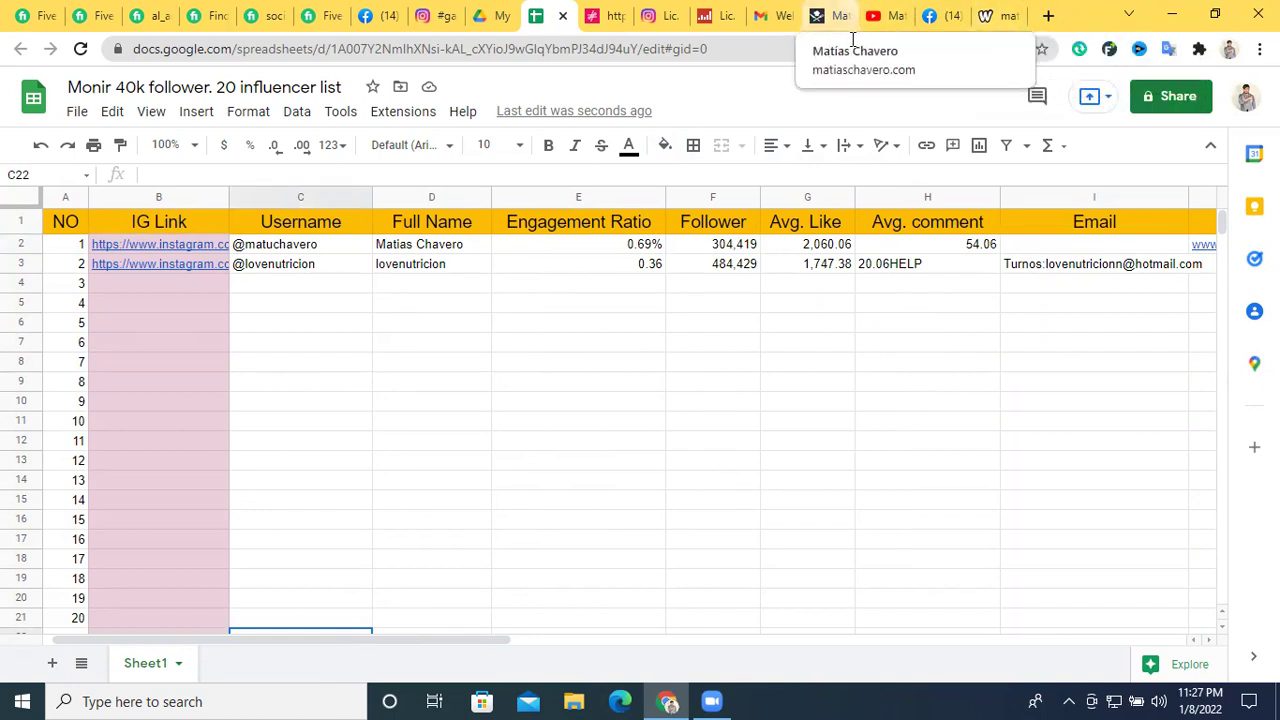
drag(410, 647, 700, 650)
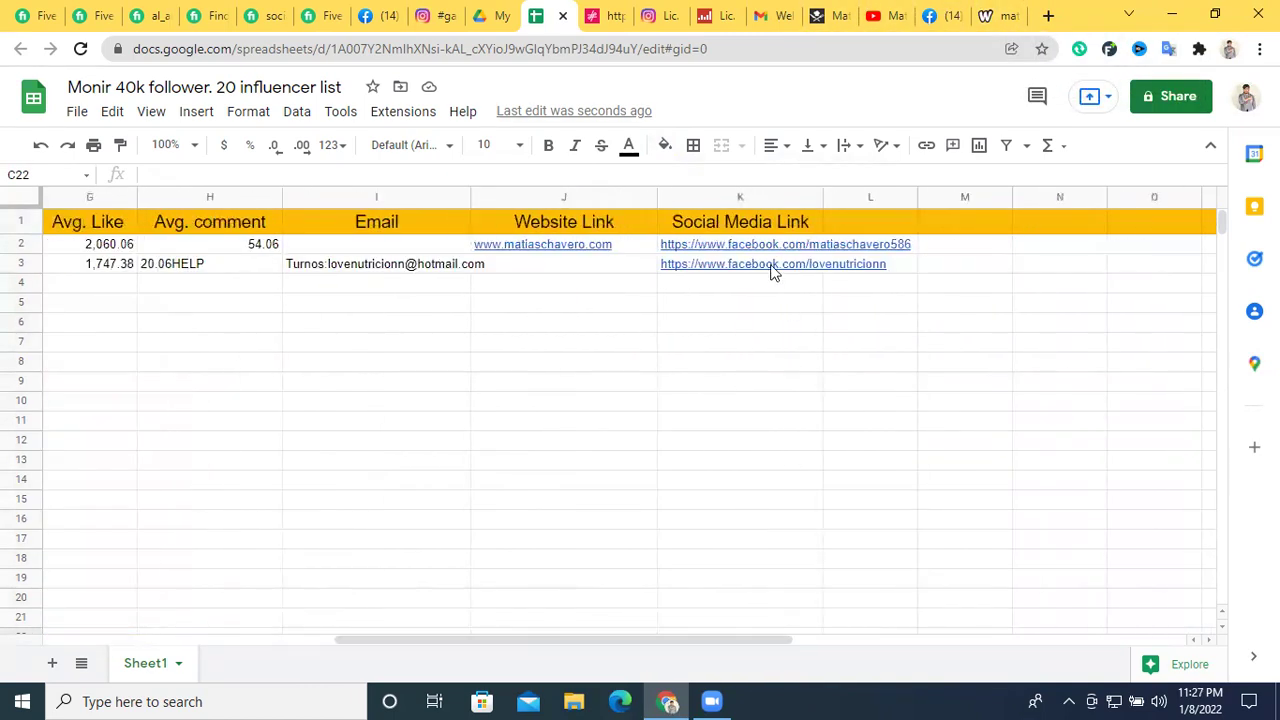
click(541, 252)
click(540, 226)
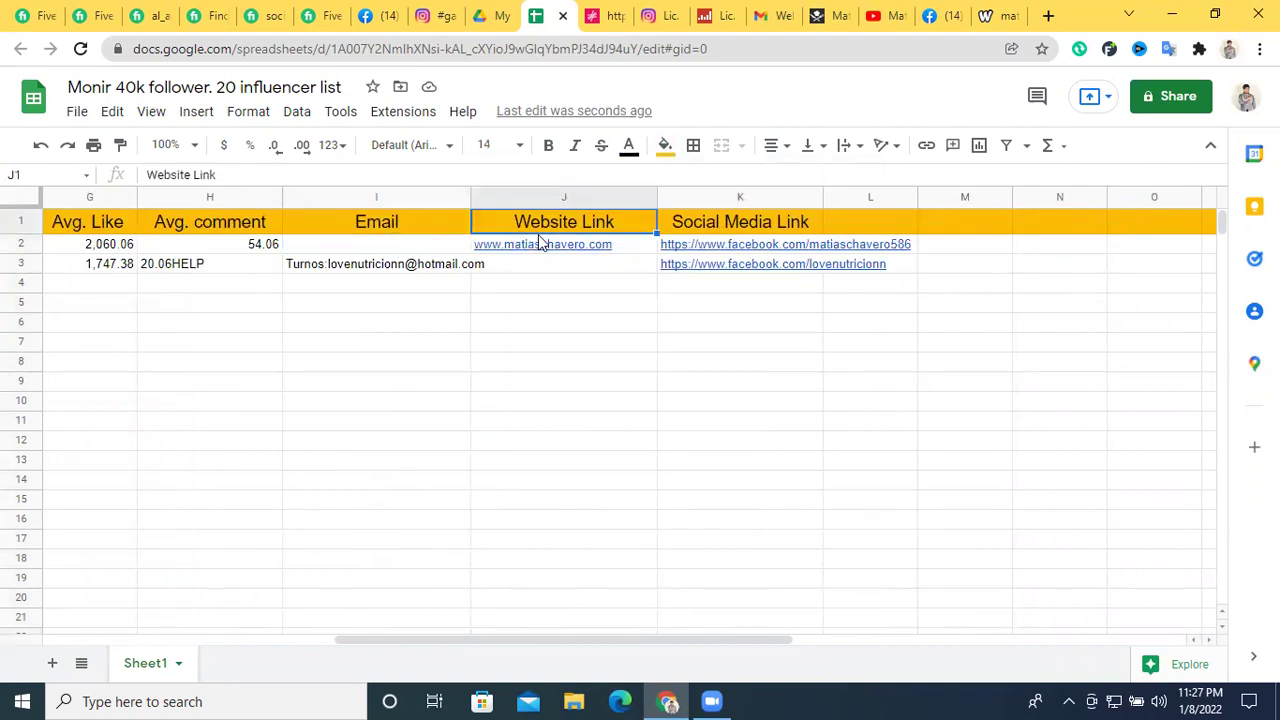
click(385, 246)
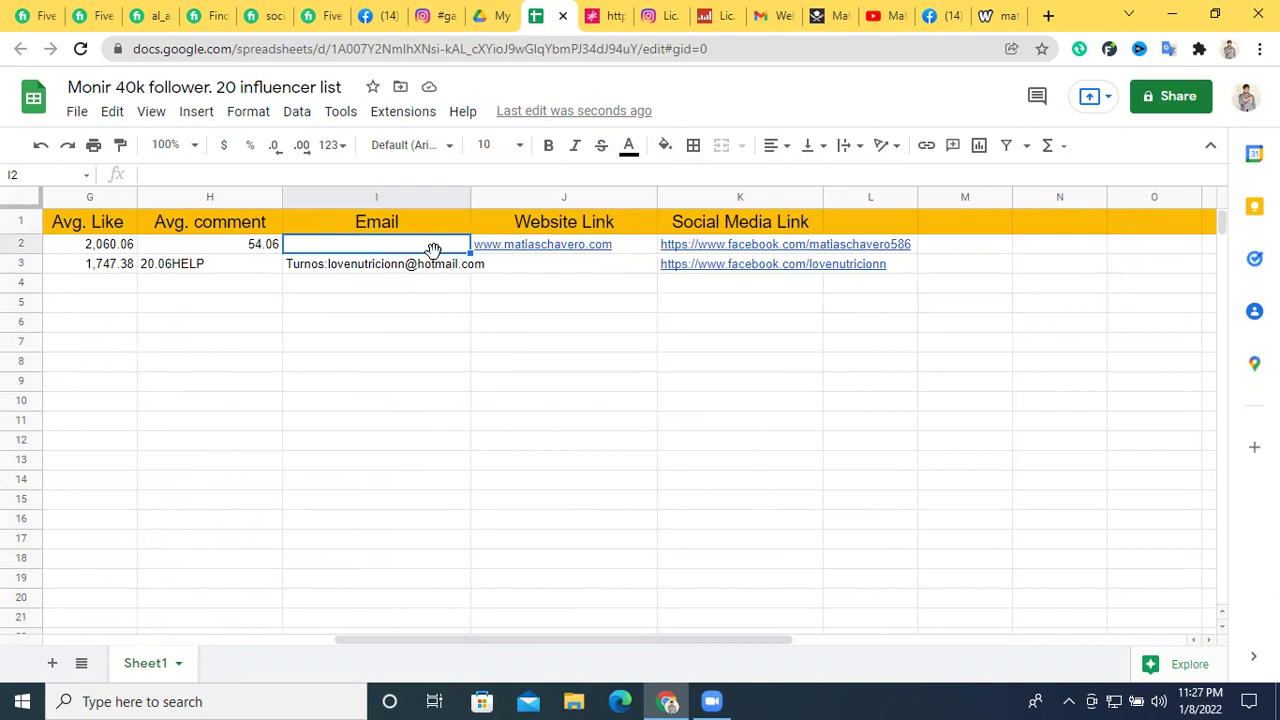
Fill the Email column blue, then select the email in cell I3
click(399, 201)
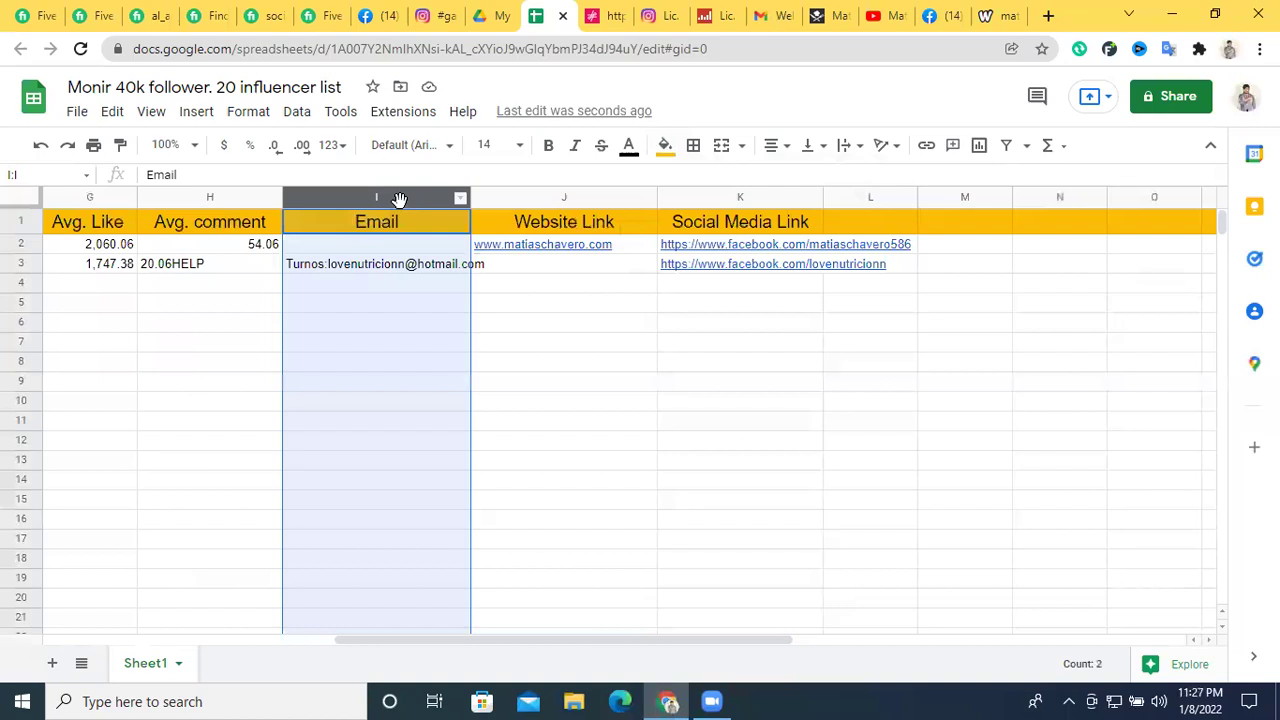
click(665, 145)
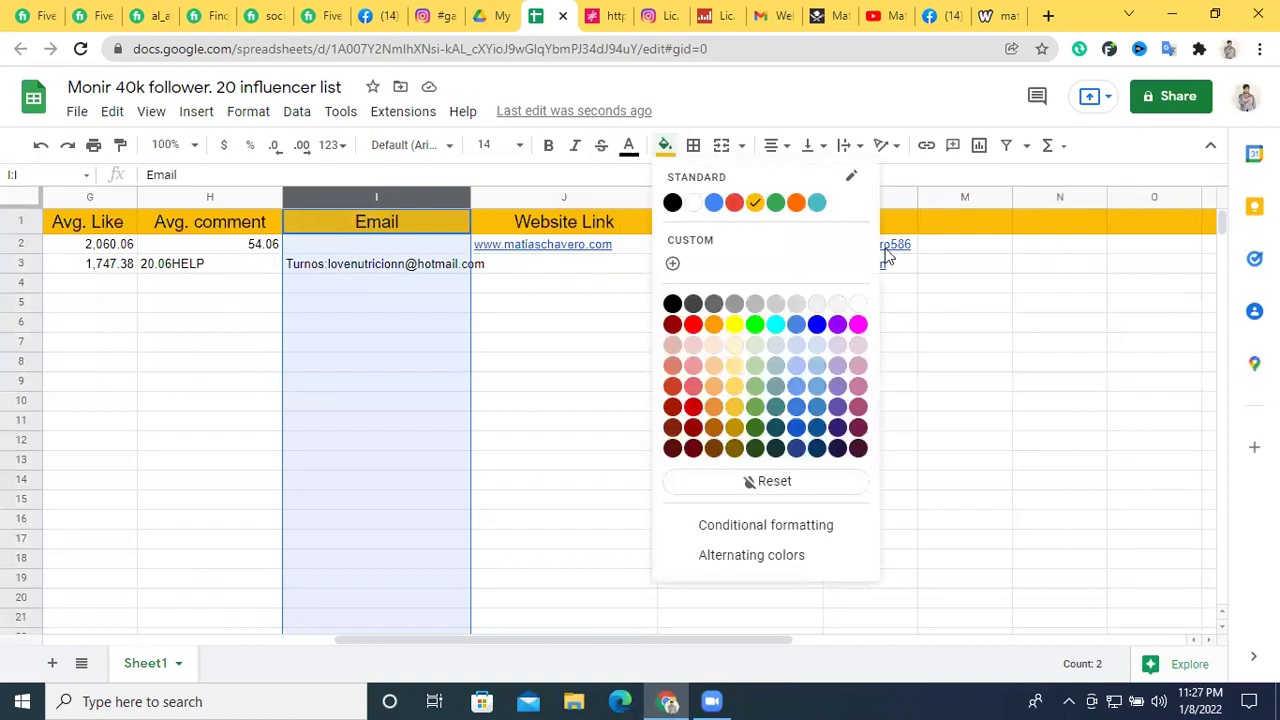
click(800, 390)
click(626, 380)
click(538, 310)
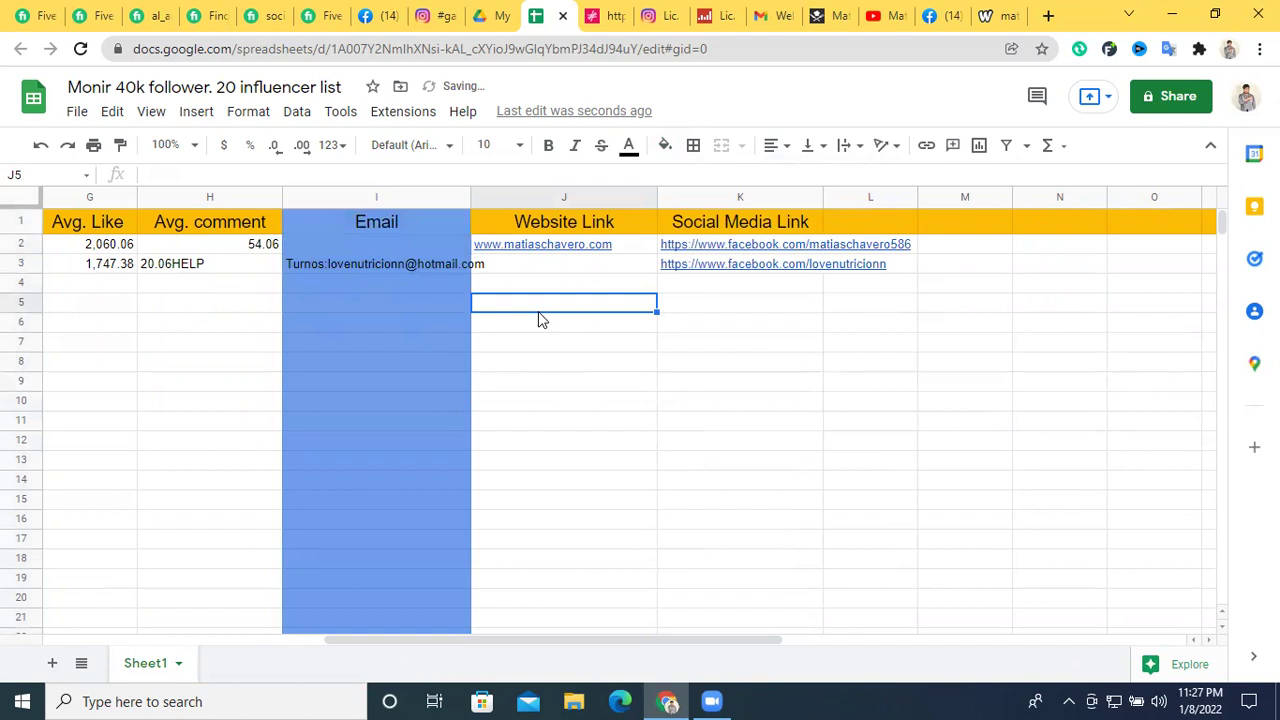
click(405, 266)
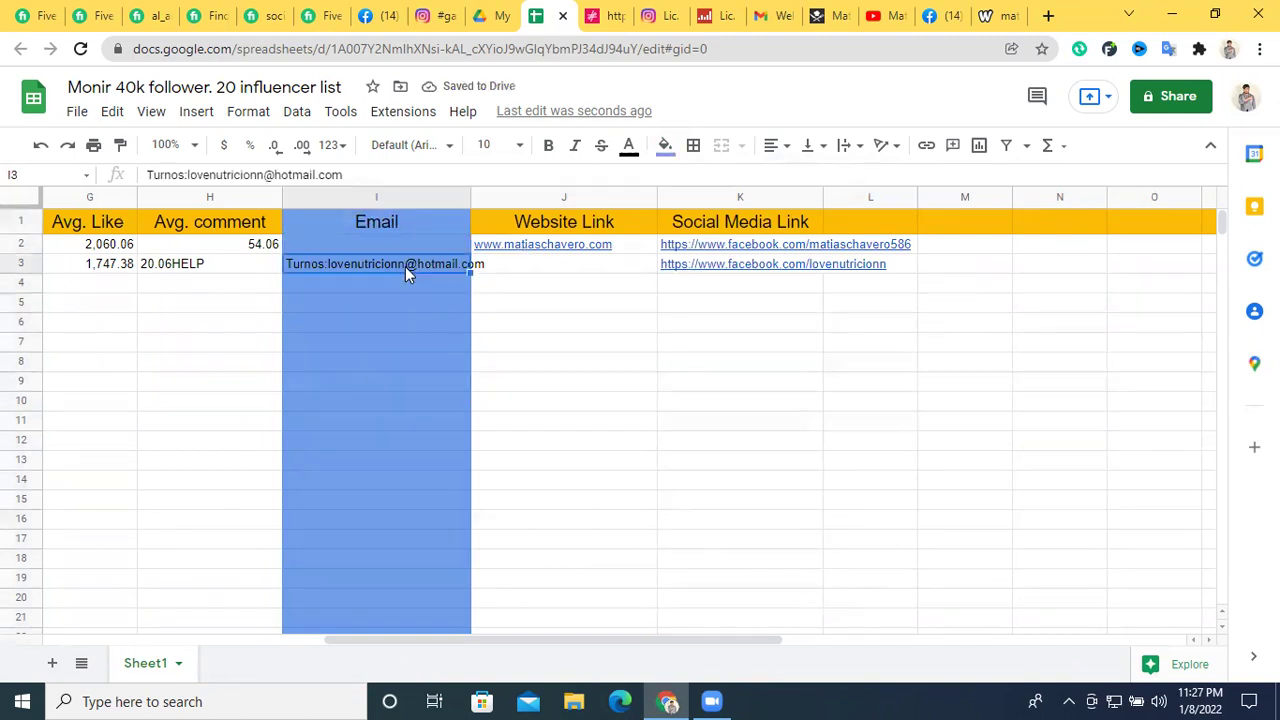
mouse_move(555, 253)
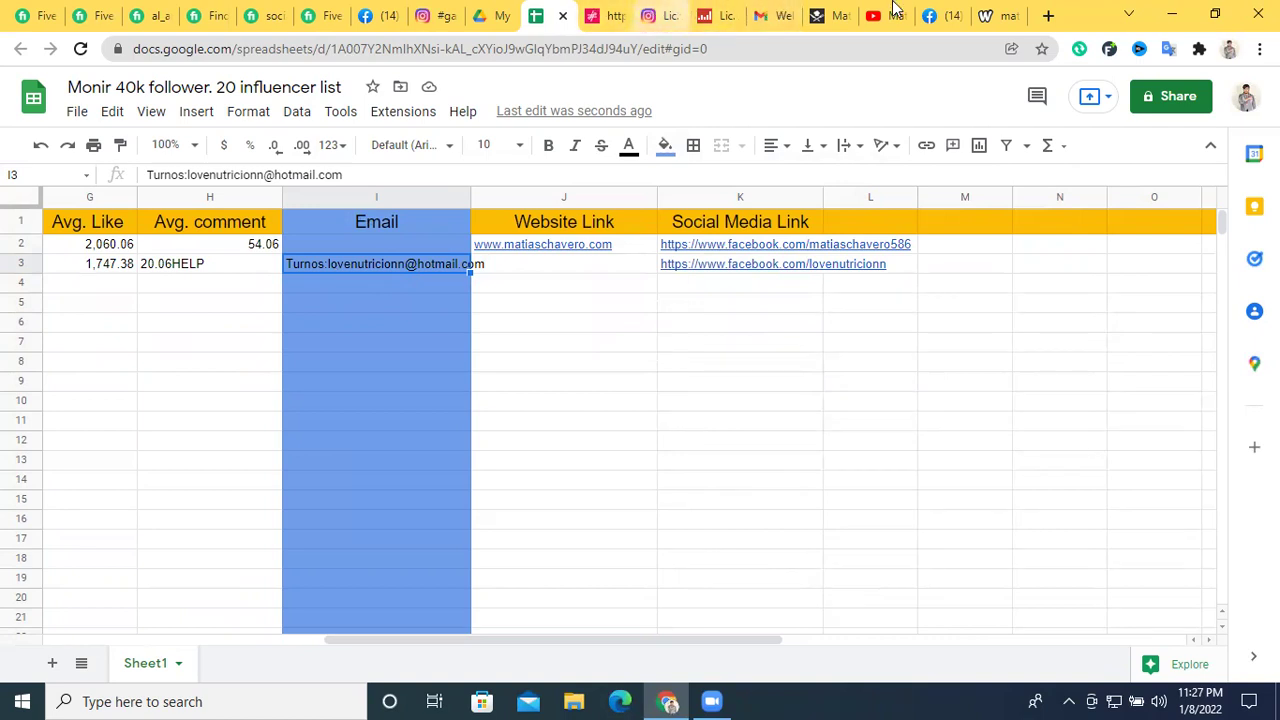
Copy the Facebook page name 'Love Nutricion' and open a new blank browser tab
click(935, 15)
scroll(314, 249, up, 8)
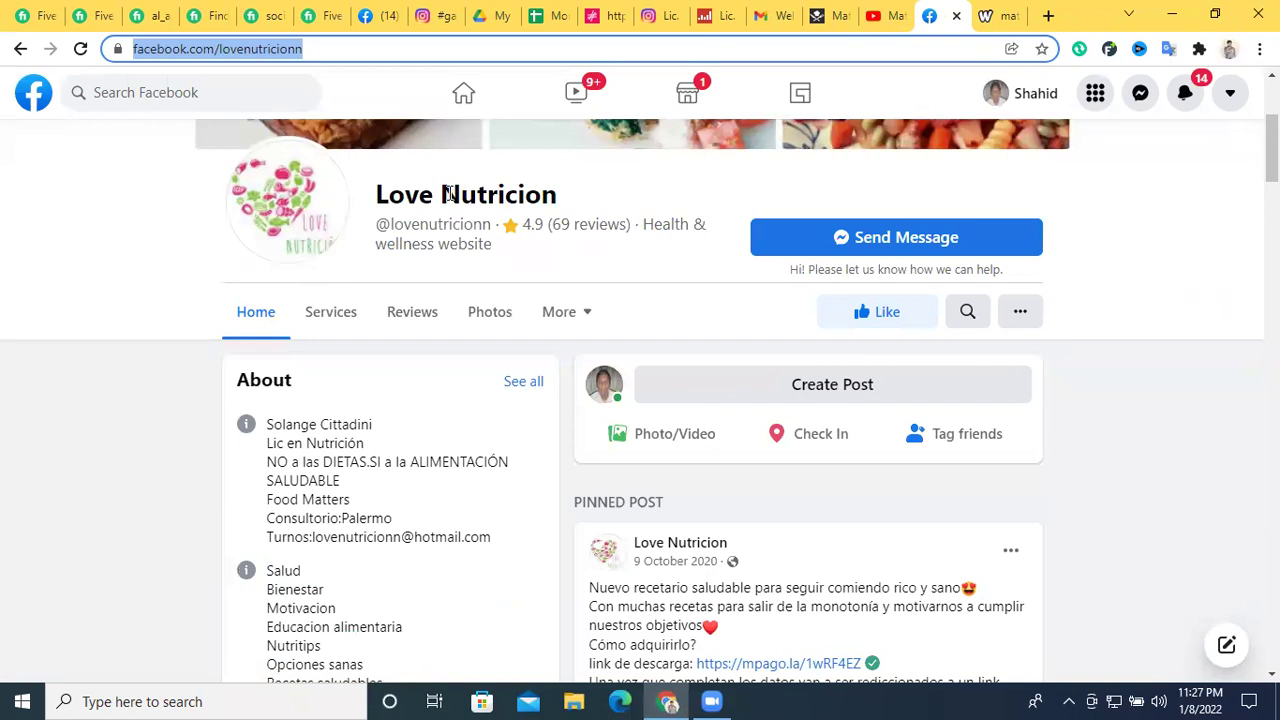
triple_click(449, 194)
right_click(455, 195)
click(545, 210)
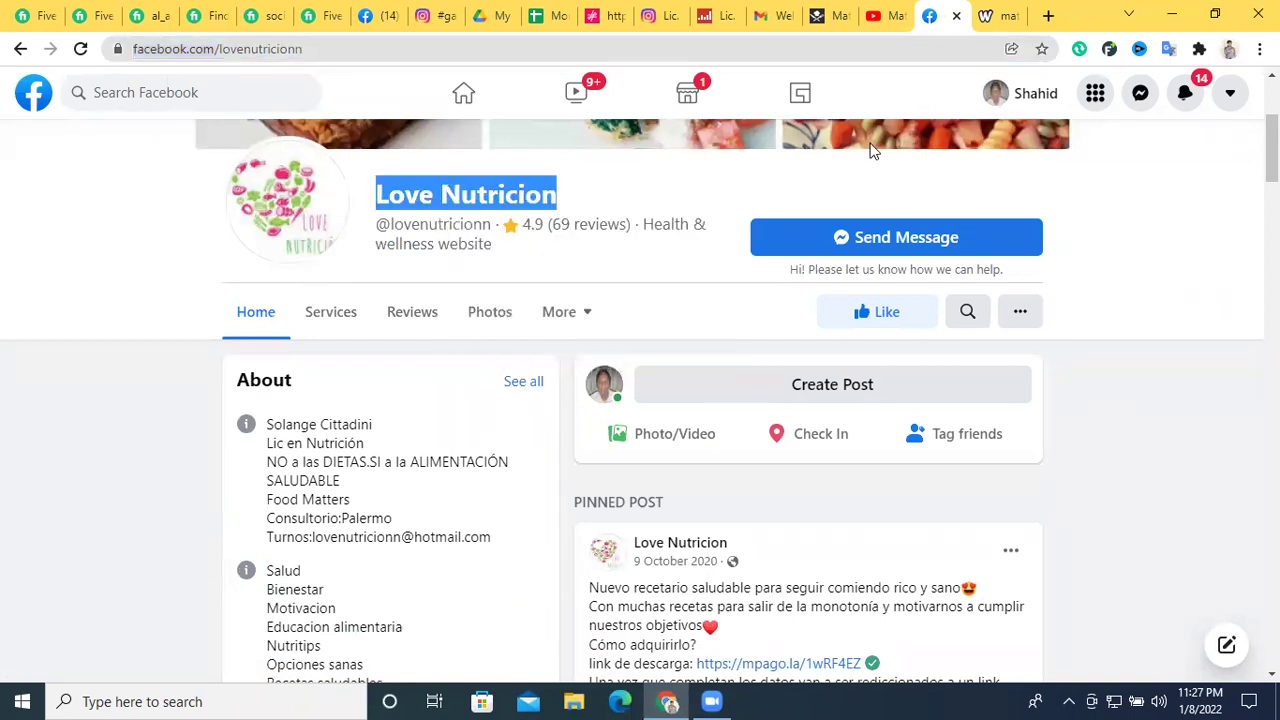
click(1048, 15)
right_click(737, 48)
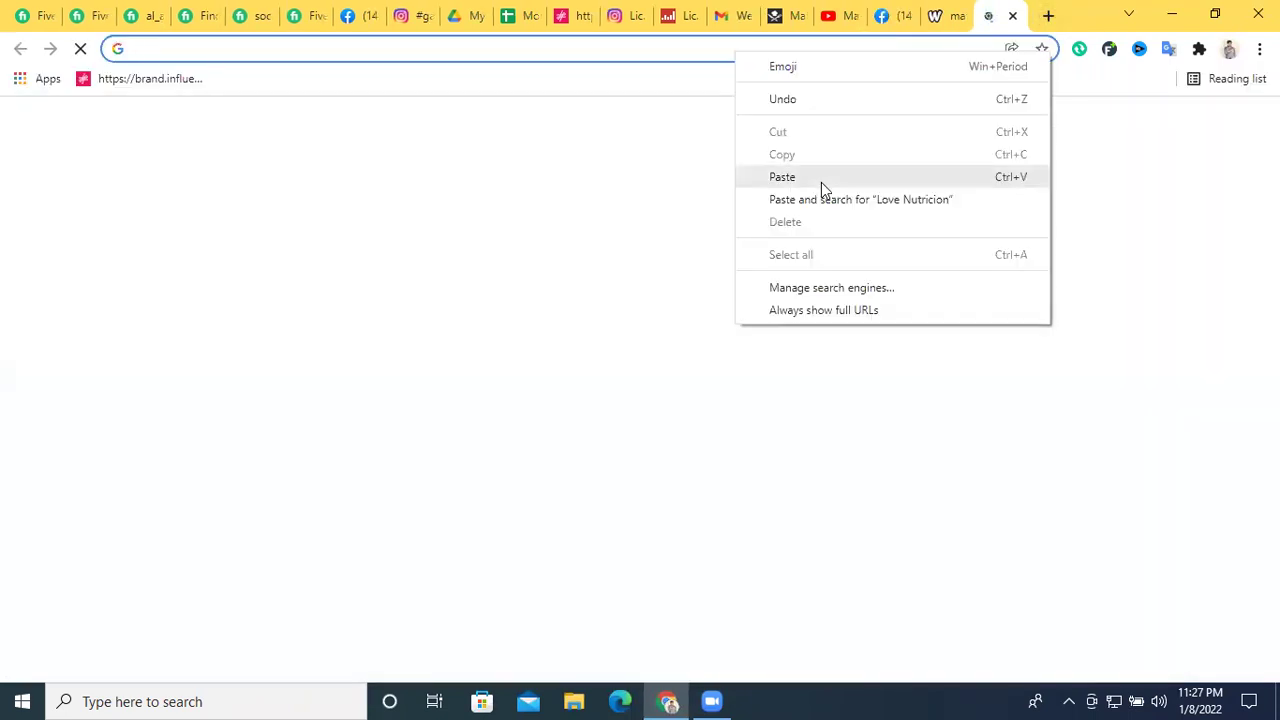
Search the web for 'Love Nutricion' and look through the results
click(821, 180)
key(Return)
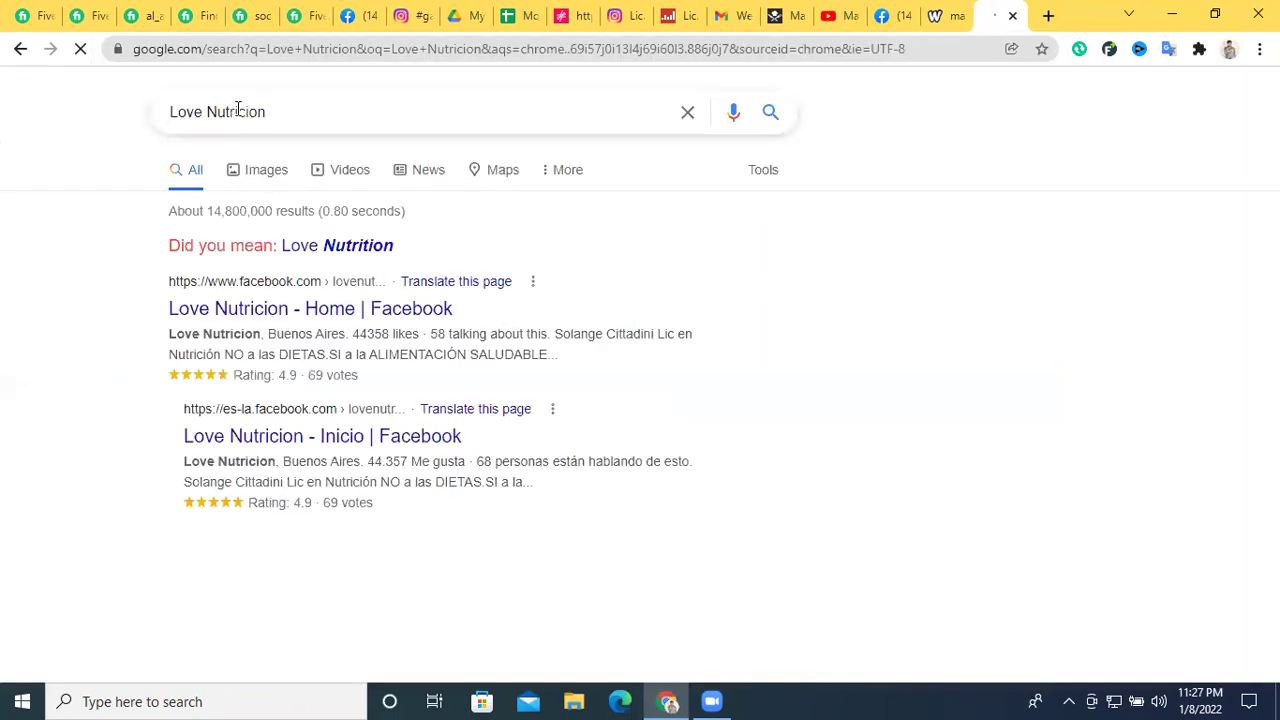
scroll(391, 351, down, 2)
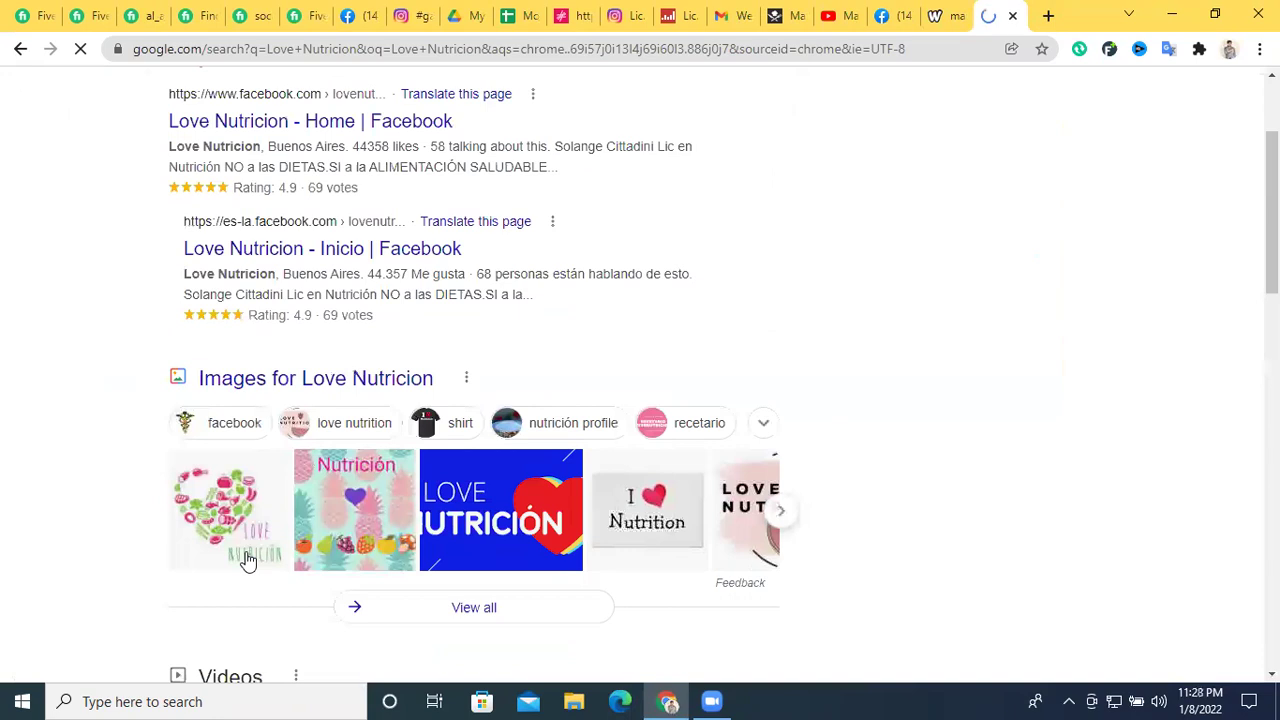
scroll(380, 437, down, 5)
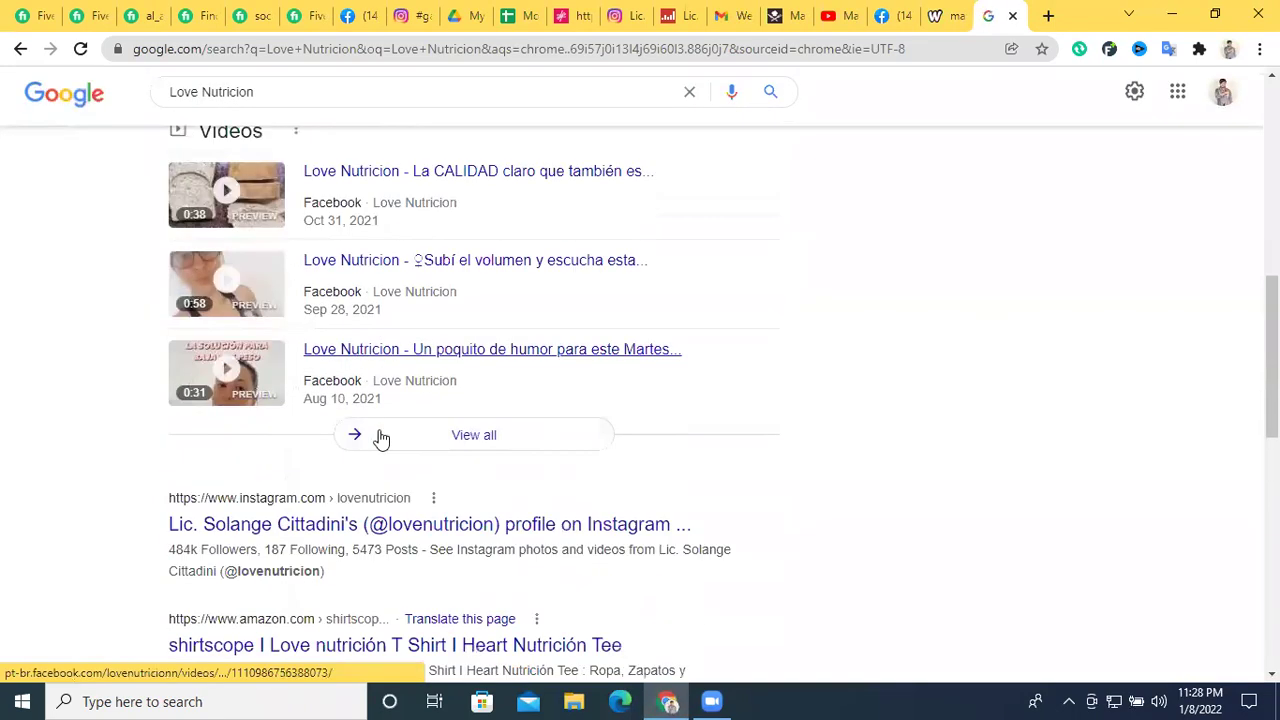
scroll(381, 438, down, 4)
scroll(668, 368, down, 1)
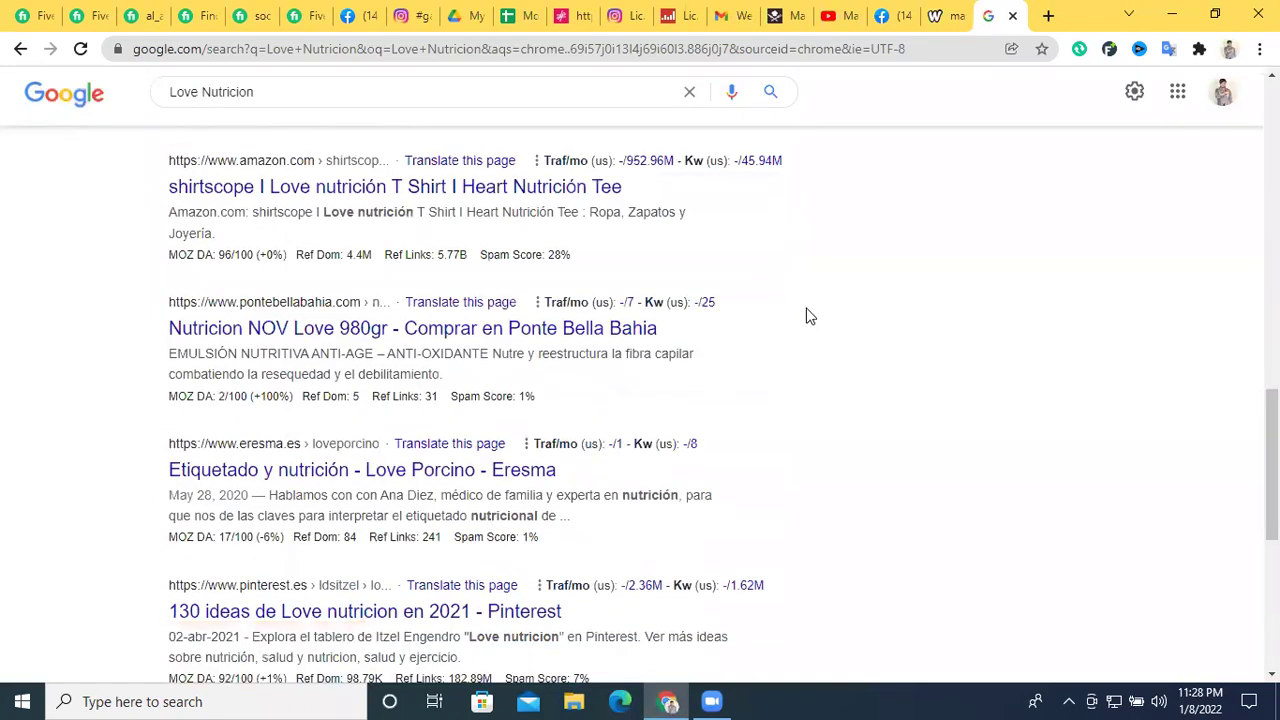
scroll(810, 316, down, 3)
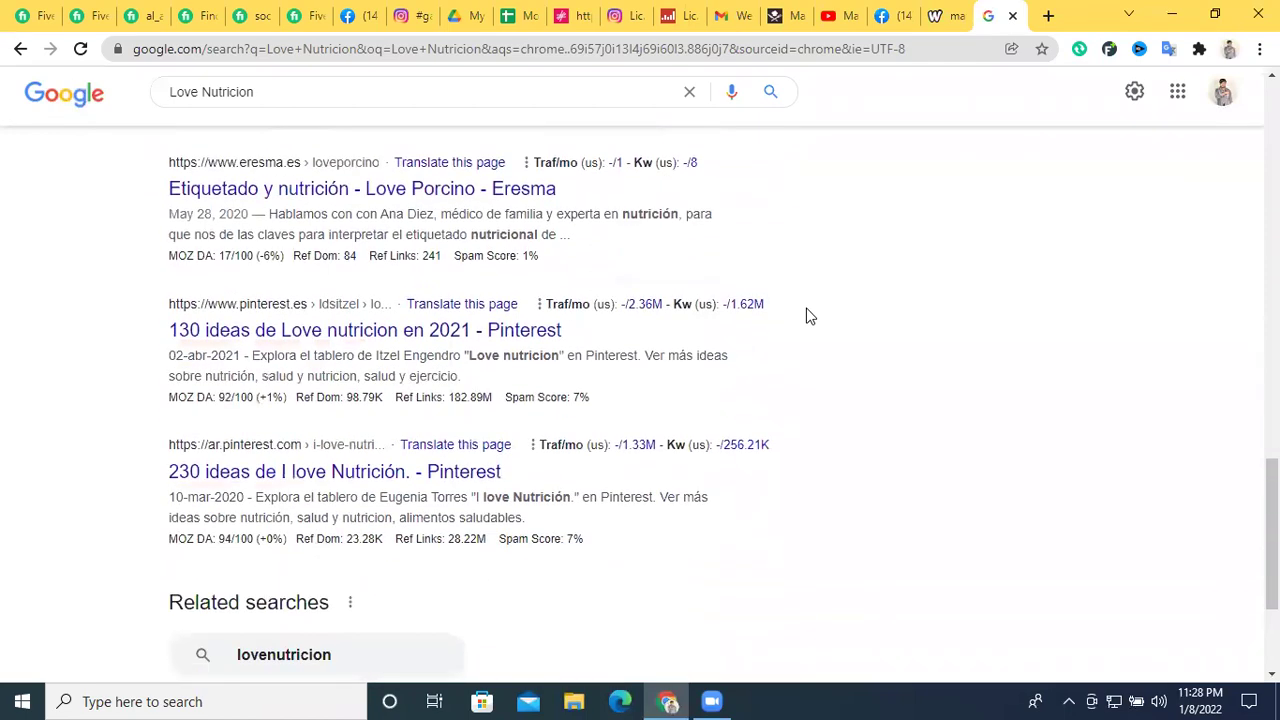
scroll(811, 315, down, 2)
scroll(811, 316, up, 6)
scroll(523, 286, up, 10)
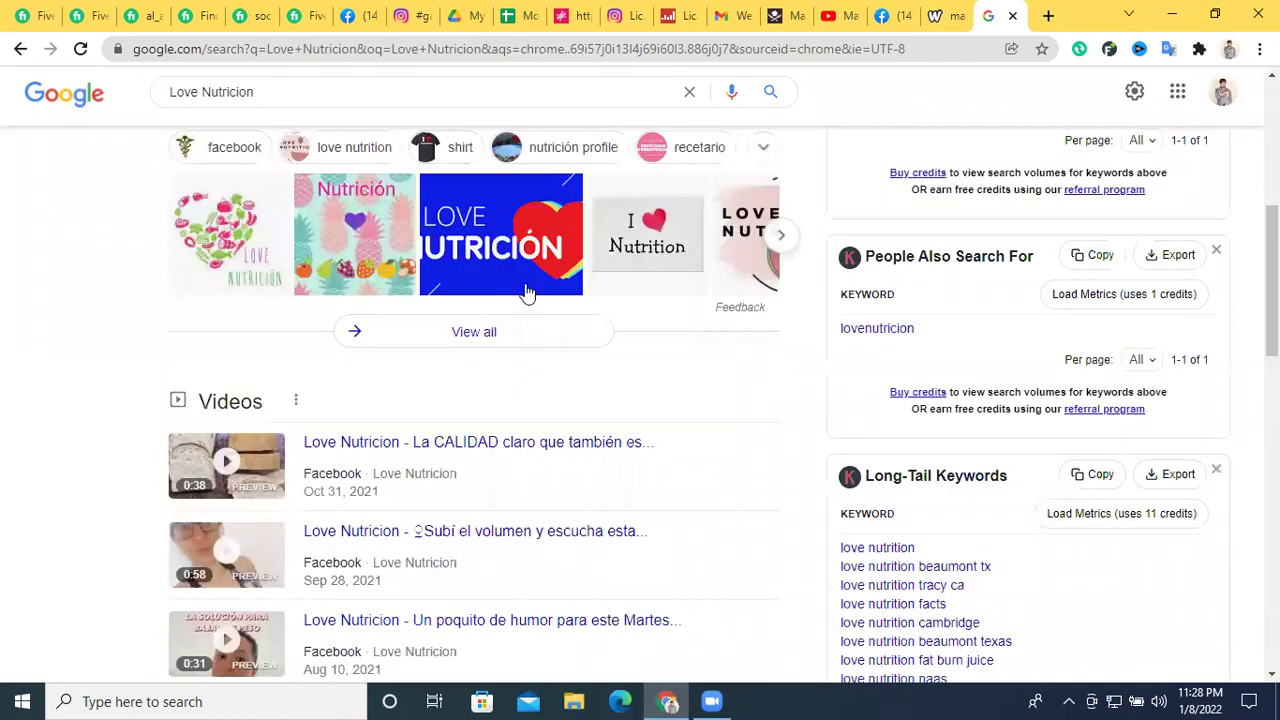
scroll(262, 160, up, 2)
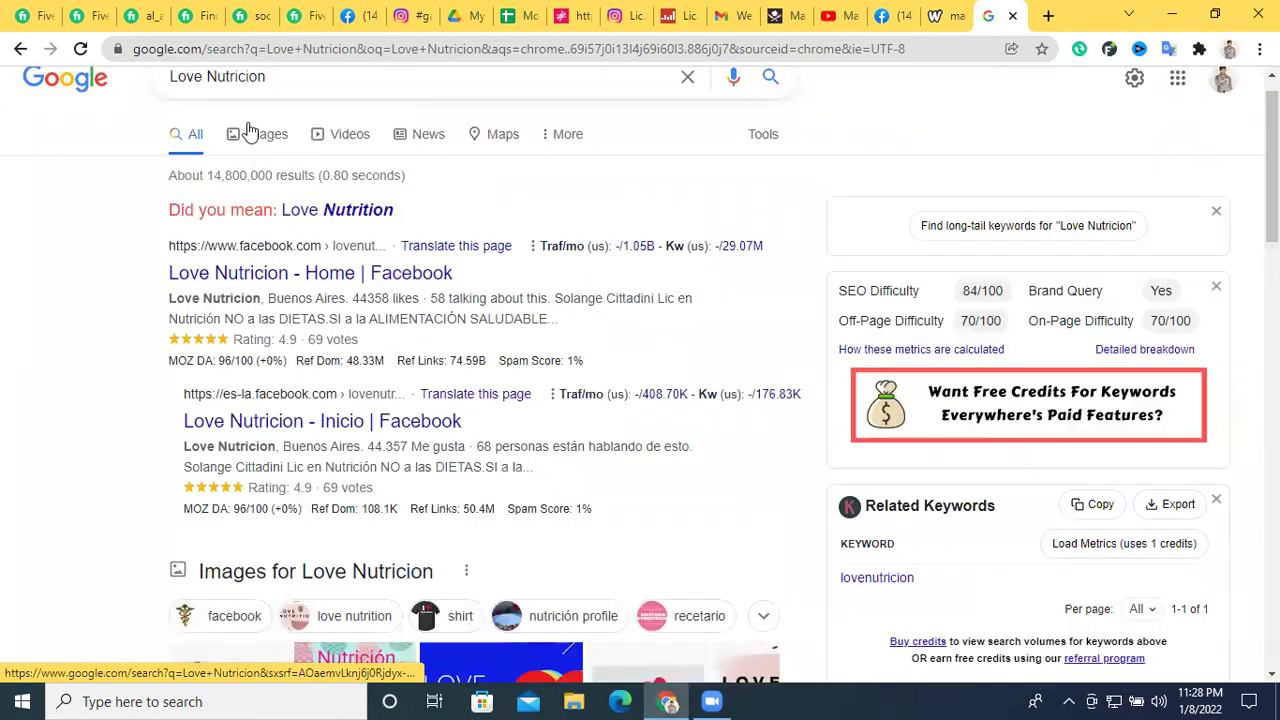
Change the query to 'Lovenutricion.com' and search again
double_click(212, 77)
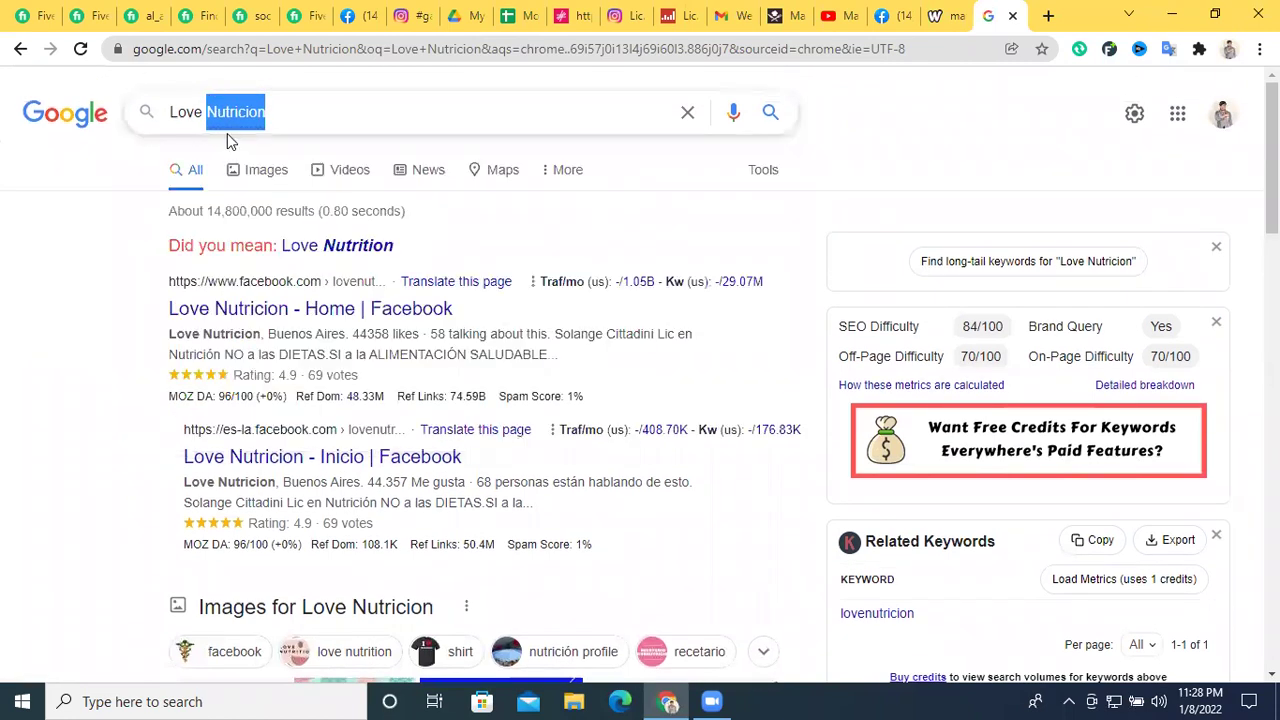
click(219, 112)
drag(218, 112, 207, 113)
text(n)
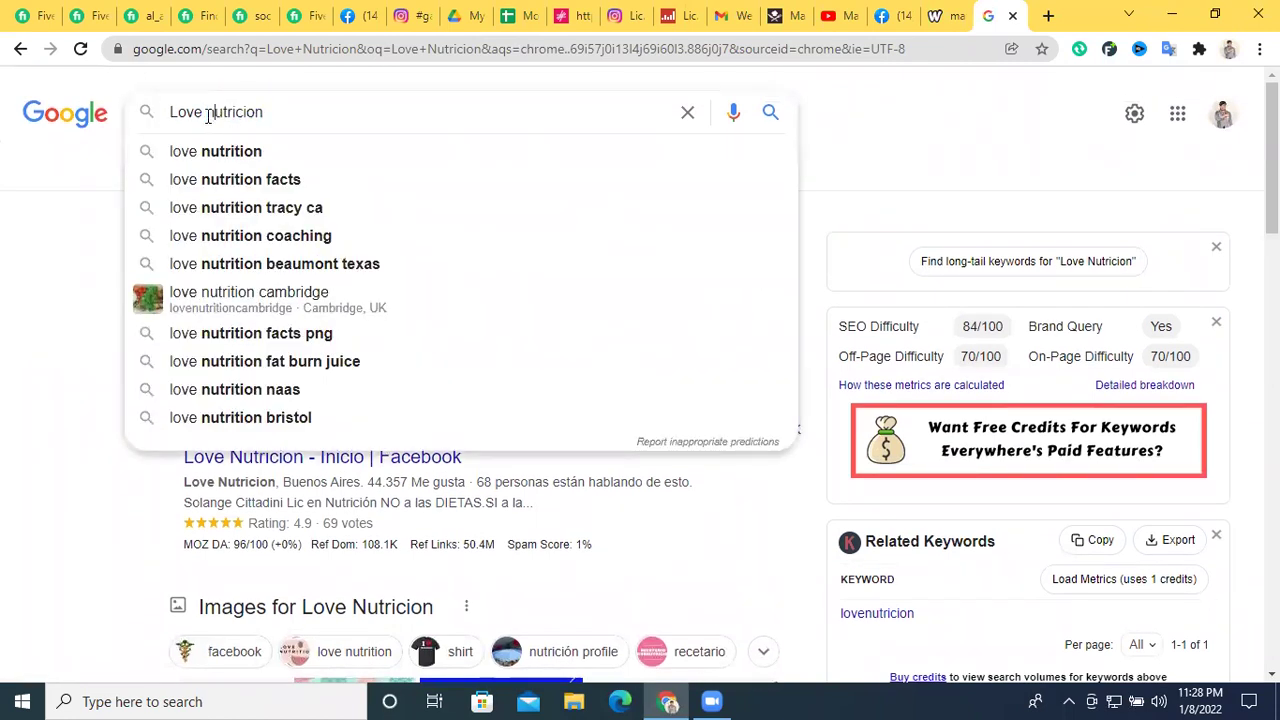
key(shift+Left)
click(208, 104)
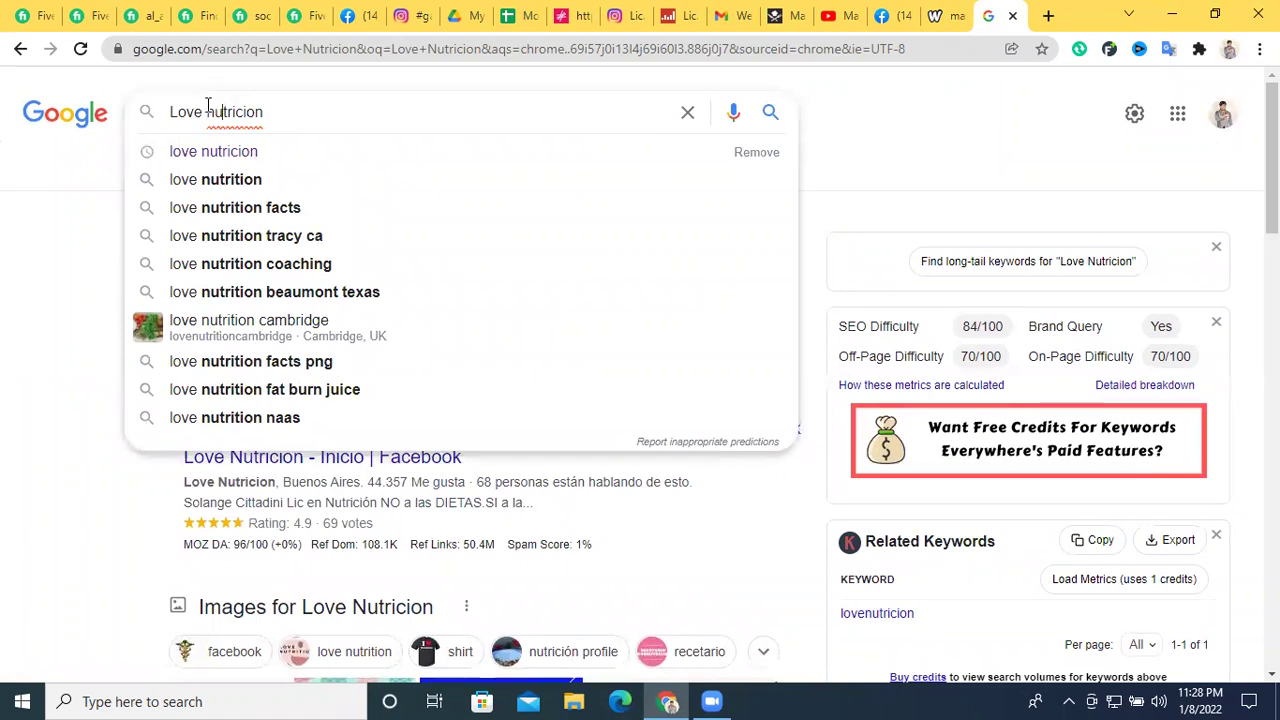
key(BackSpace)
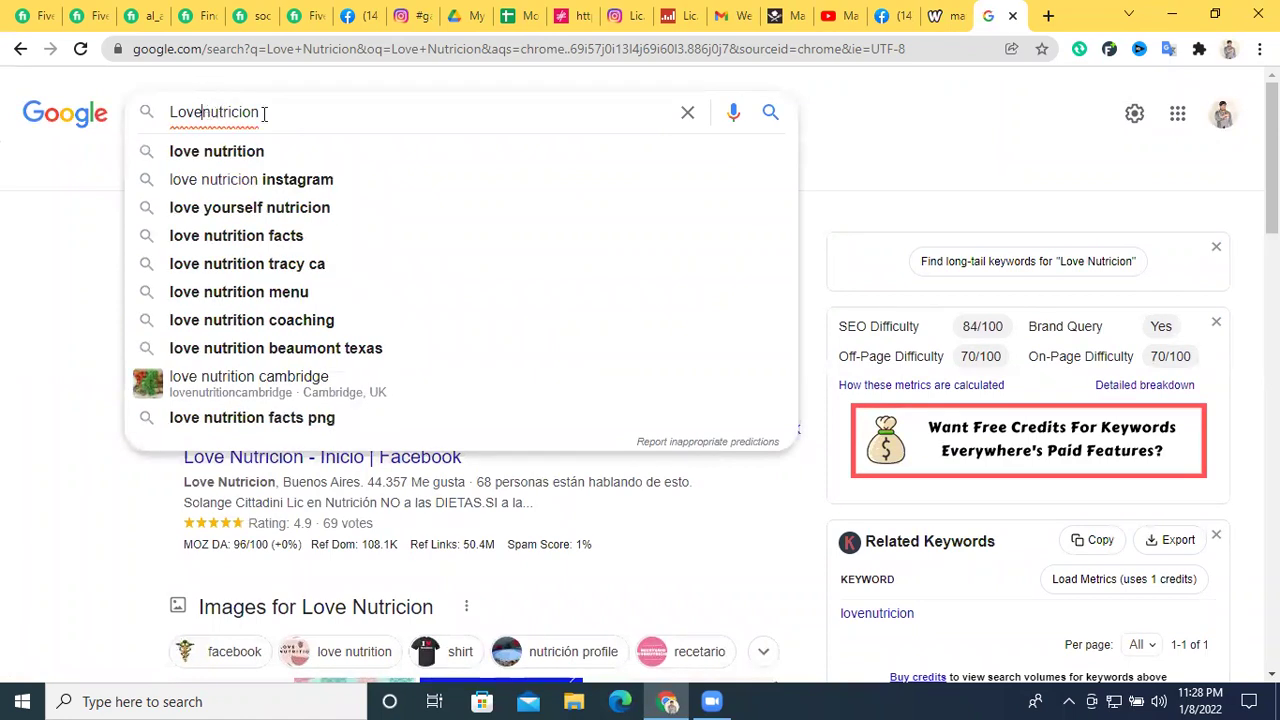
text(.com)
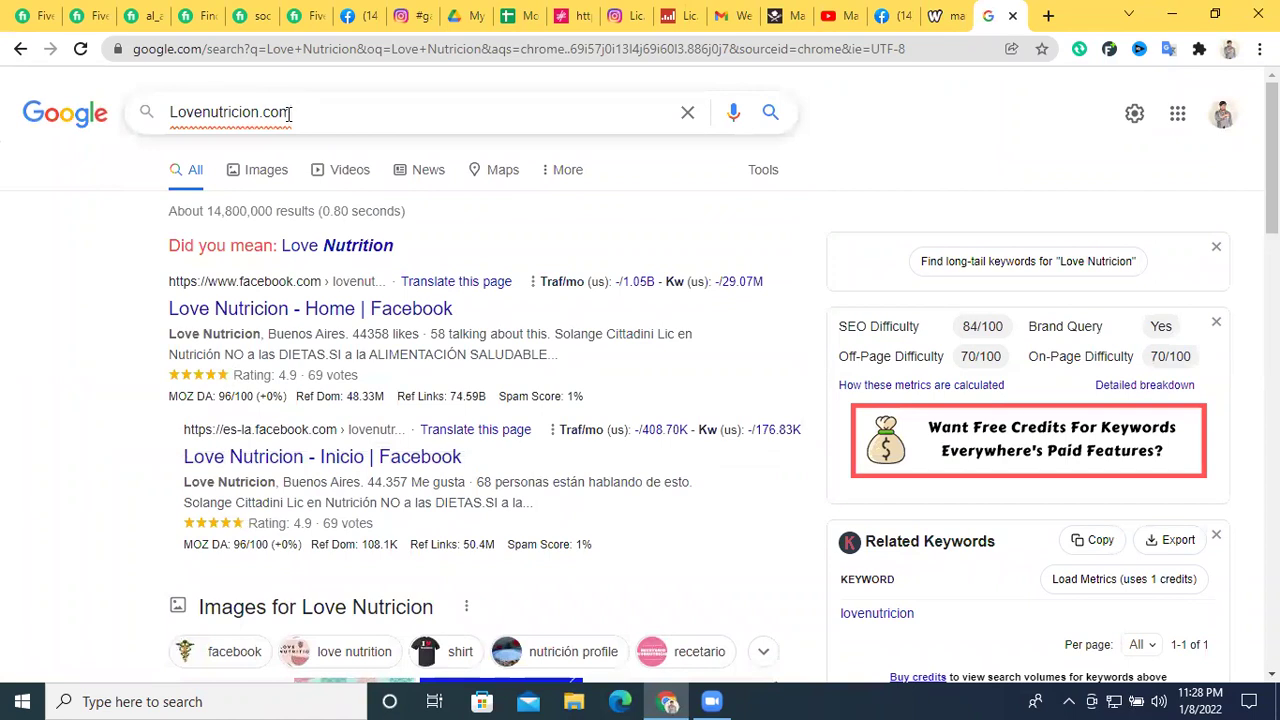
key(Return)
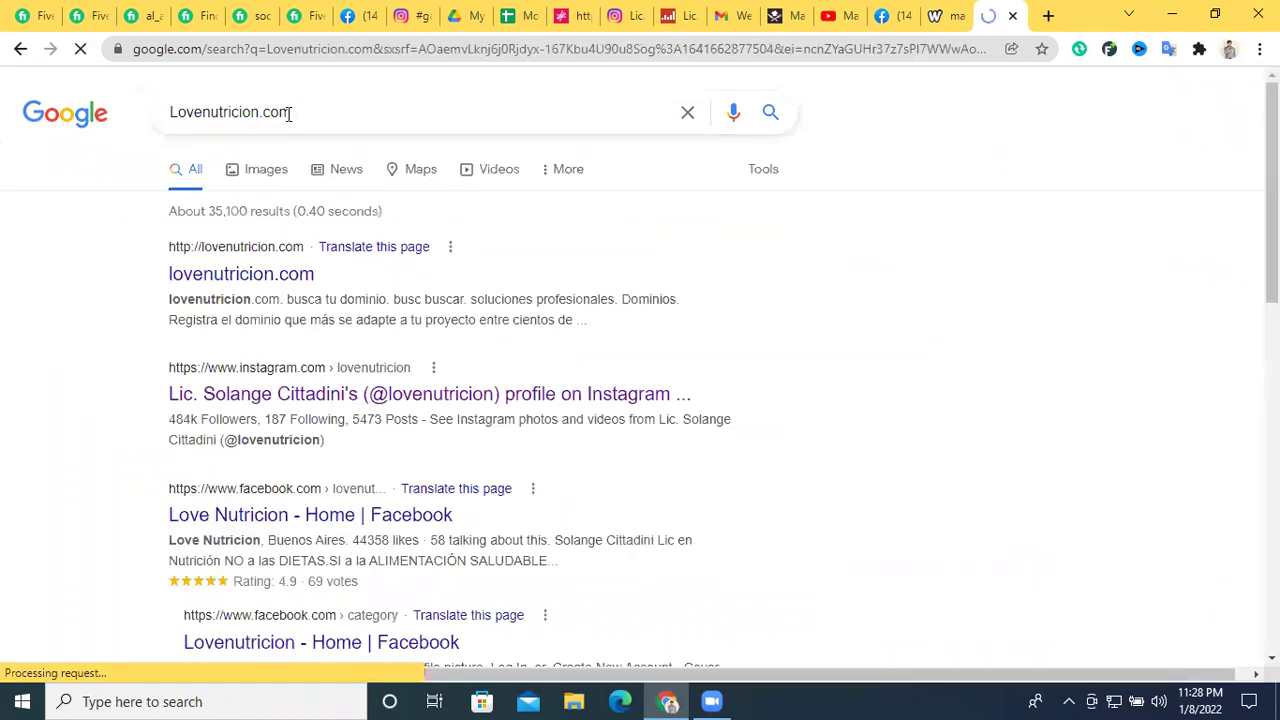
Open the lovenutricion.com result, find only a domain placeholder, and return to the results
click(241, 274)
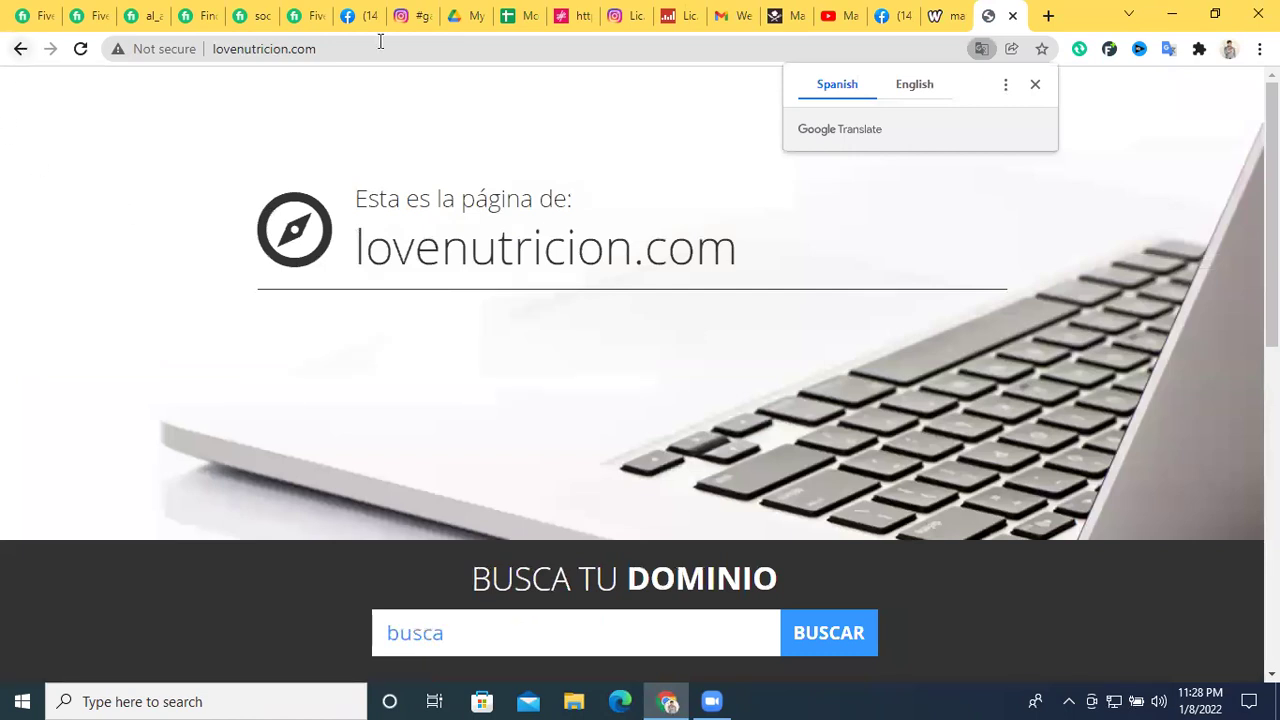
click(20, 50)
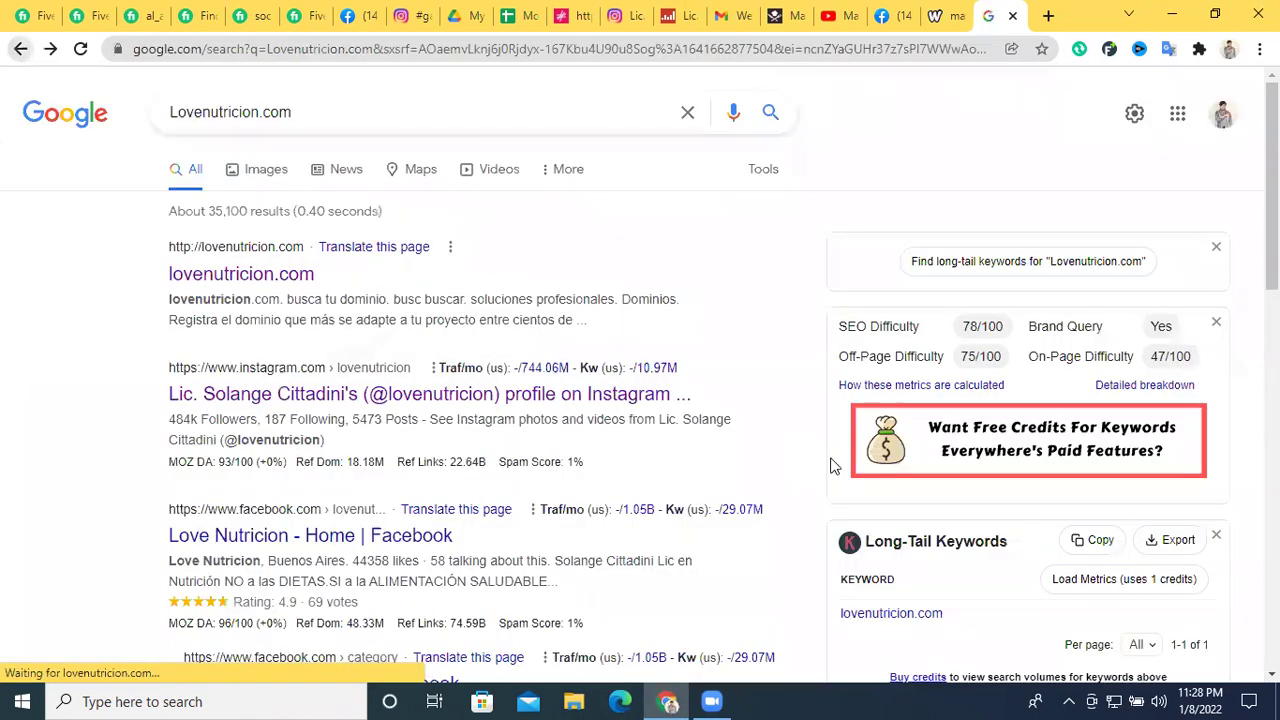
scroll(675, 416, down, 2)
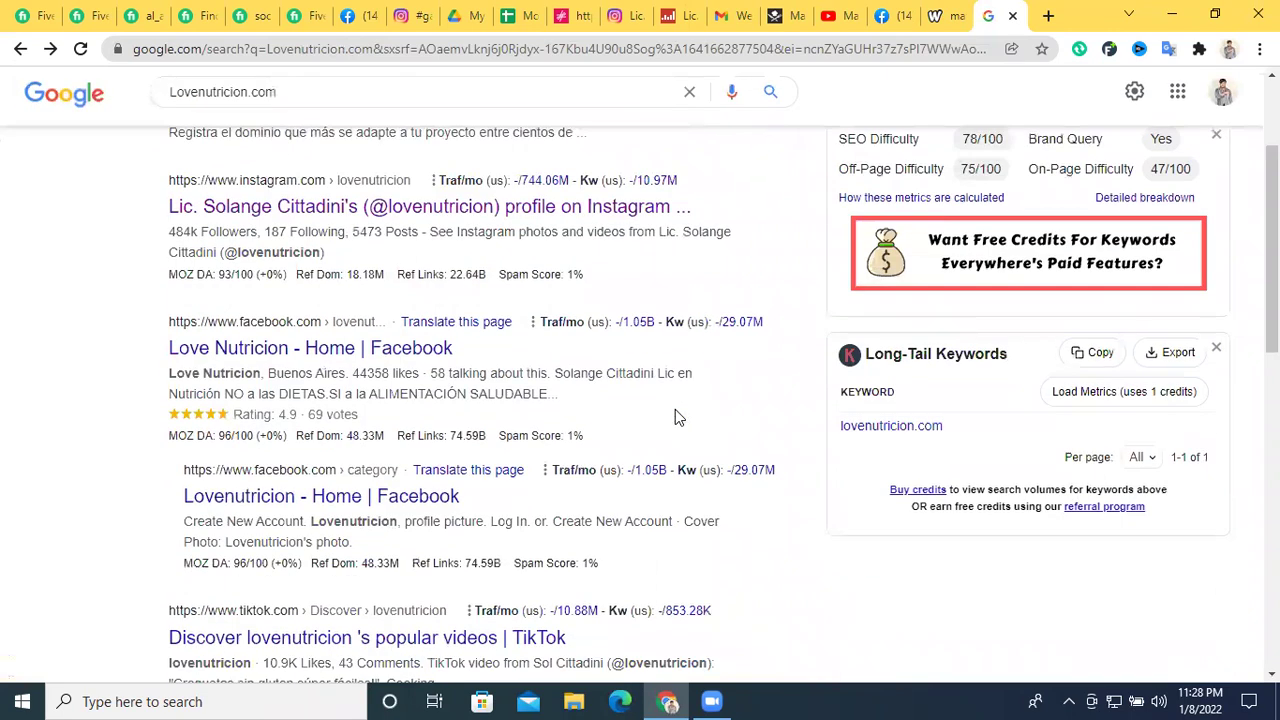
scroll(675, 416, down, 4)
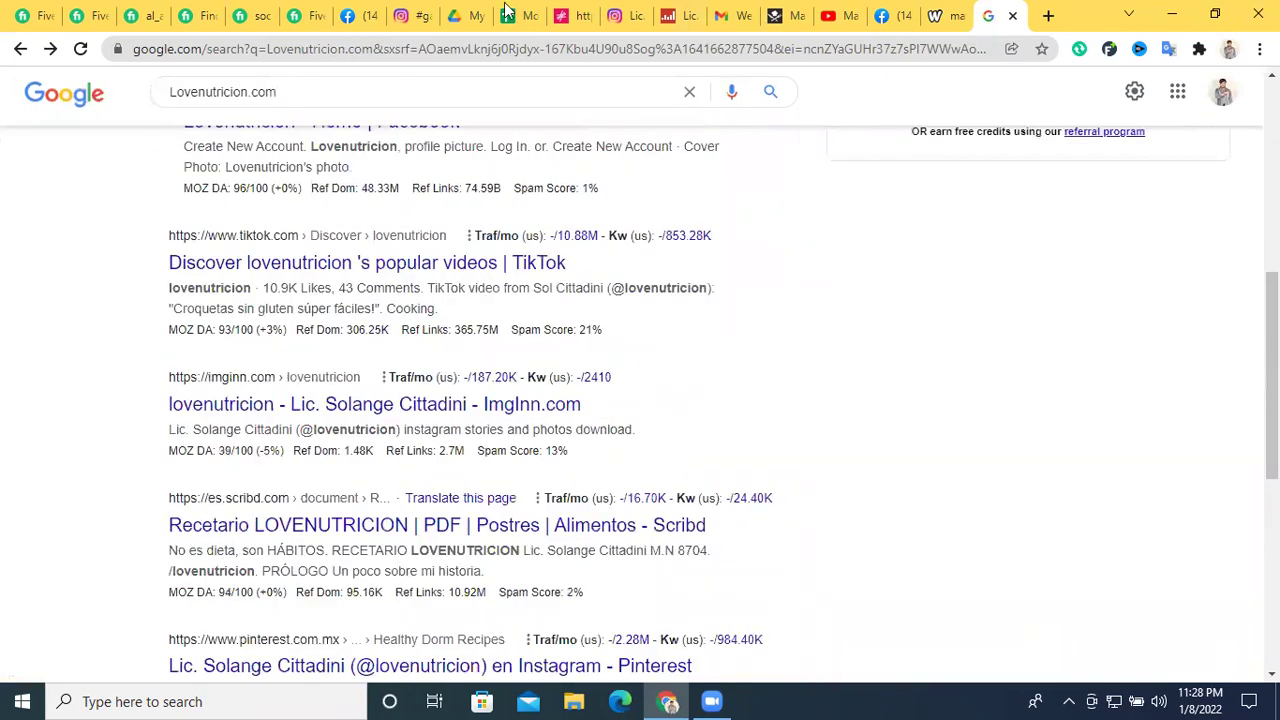
click(412, 15)
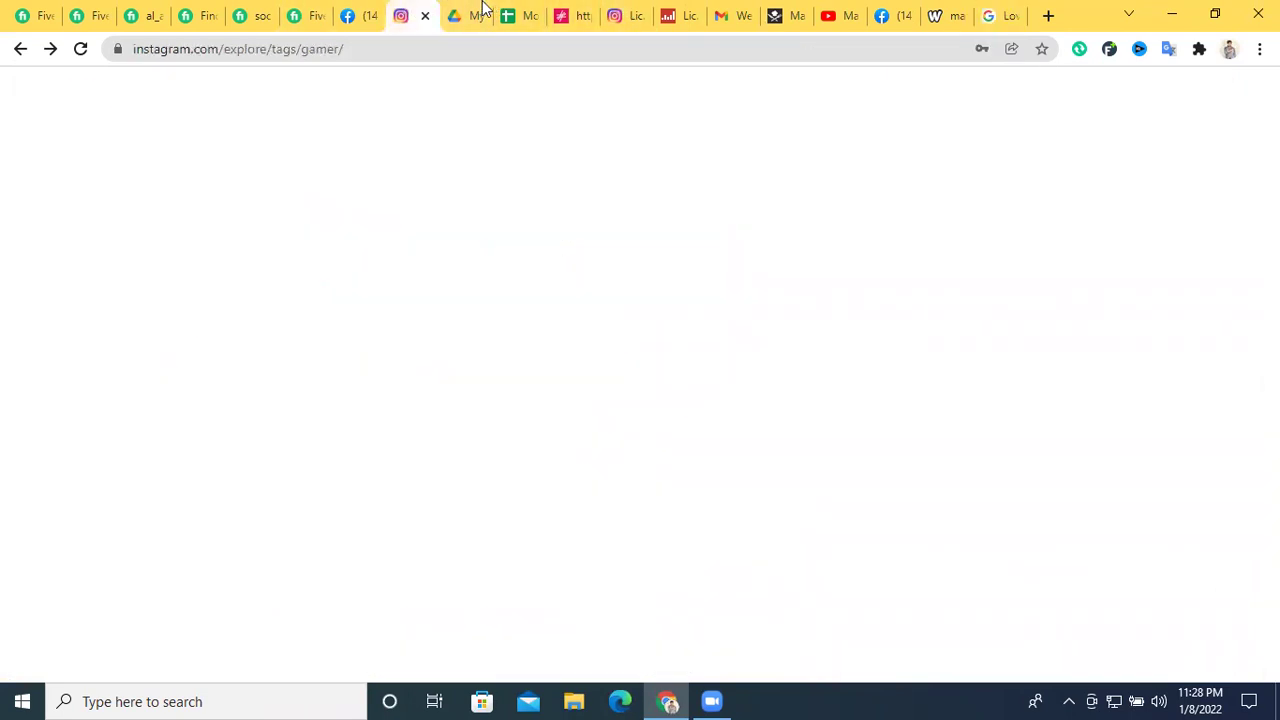
Apply the header colour across all of row 1, including the Email heading
click(515, 15)
click(605, 380)
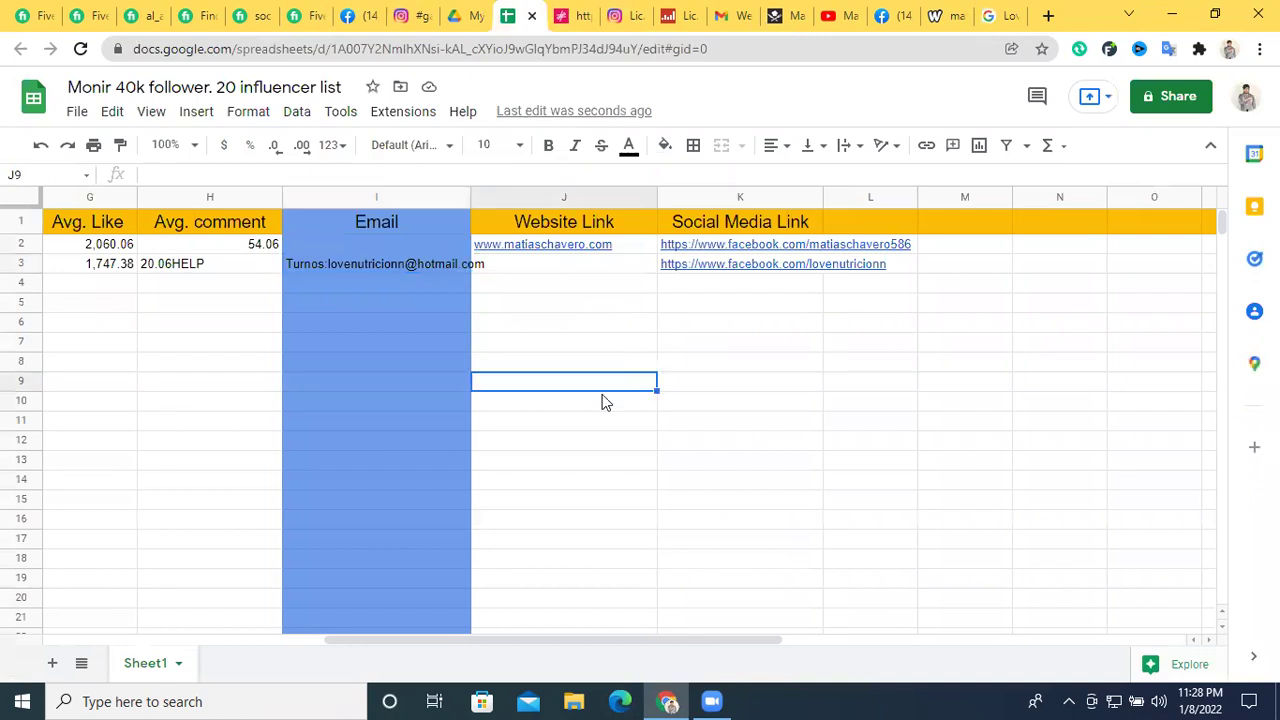
drag(434, 640, 62, 643)
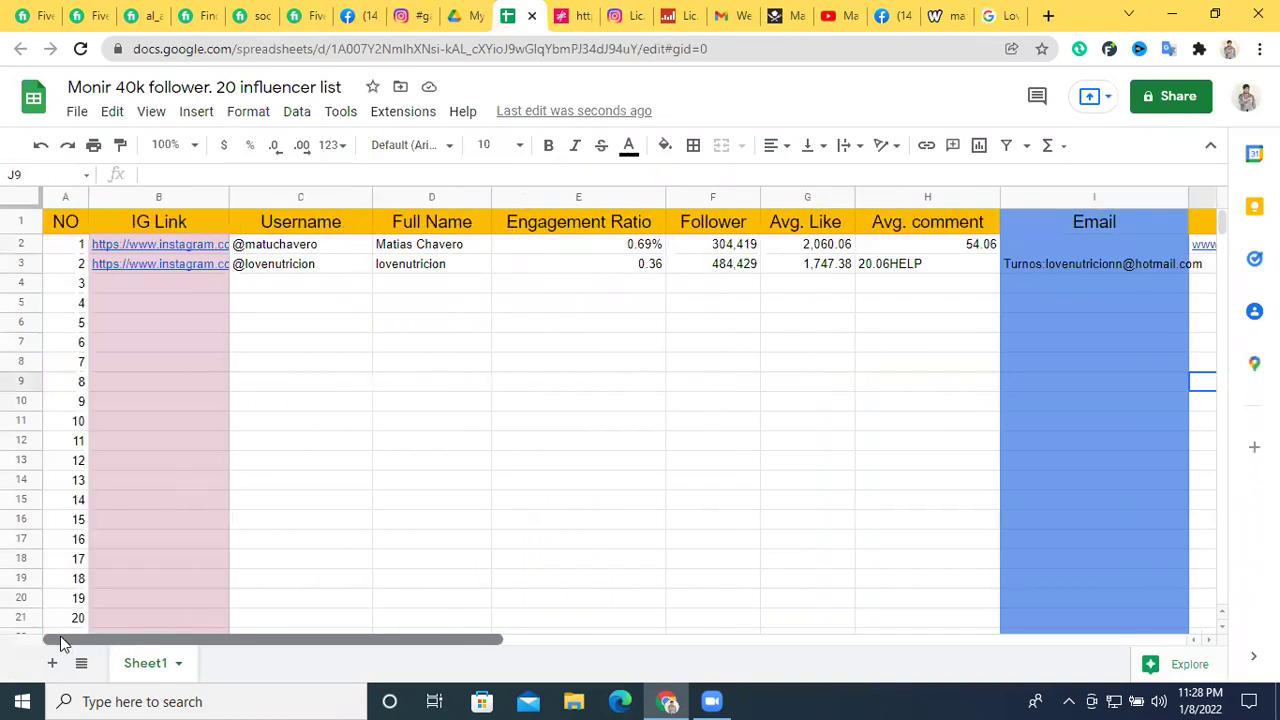
click(562, 420)
click(800, 466)
click(1035, 226)
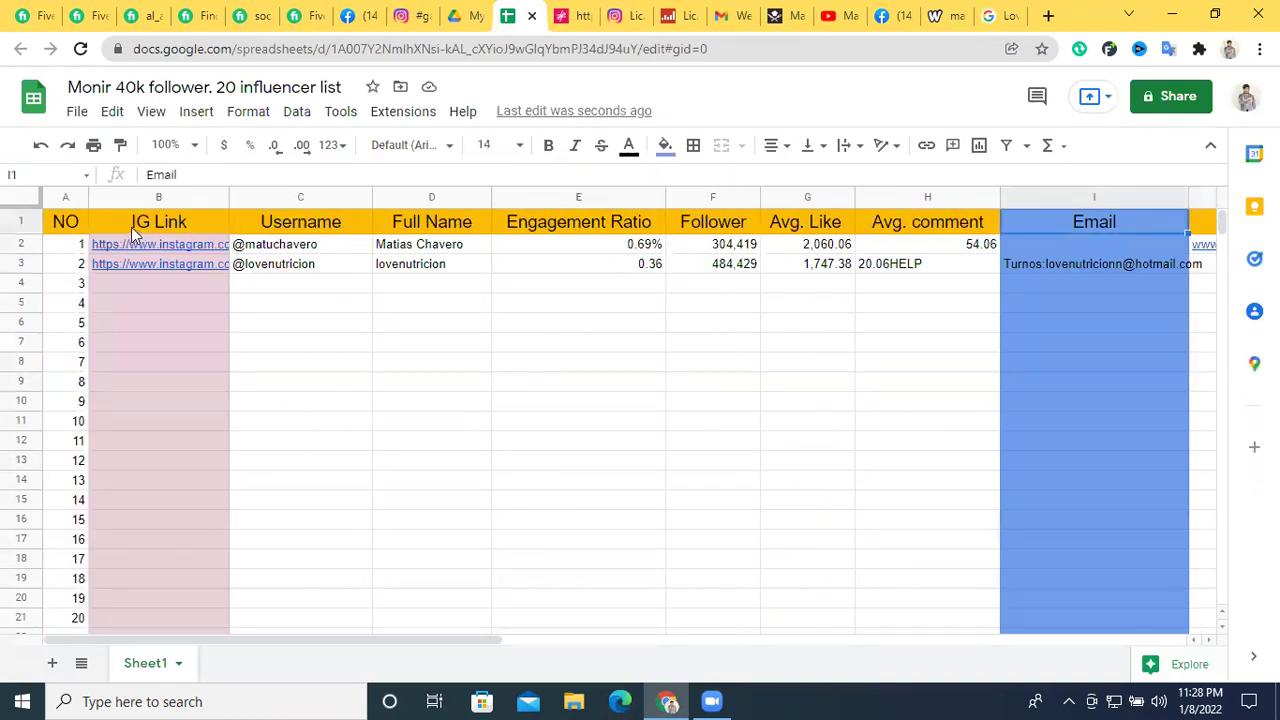
click(18, 223)
click(665, 145)
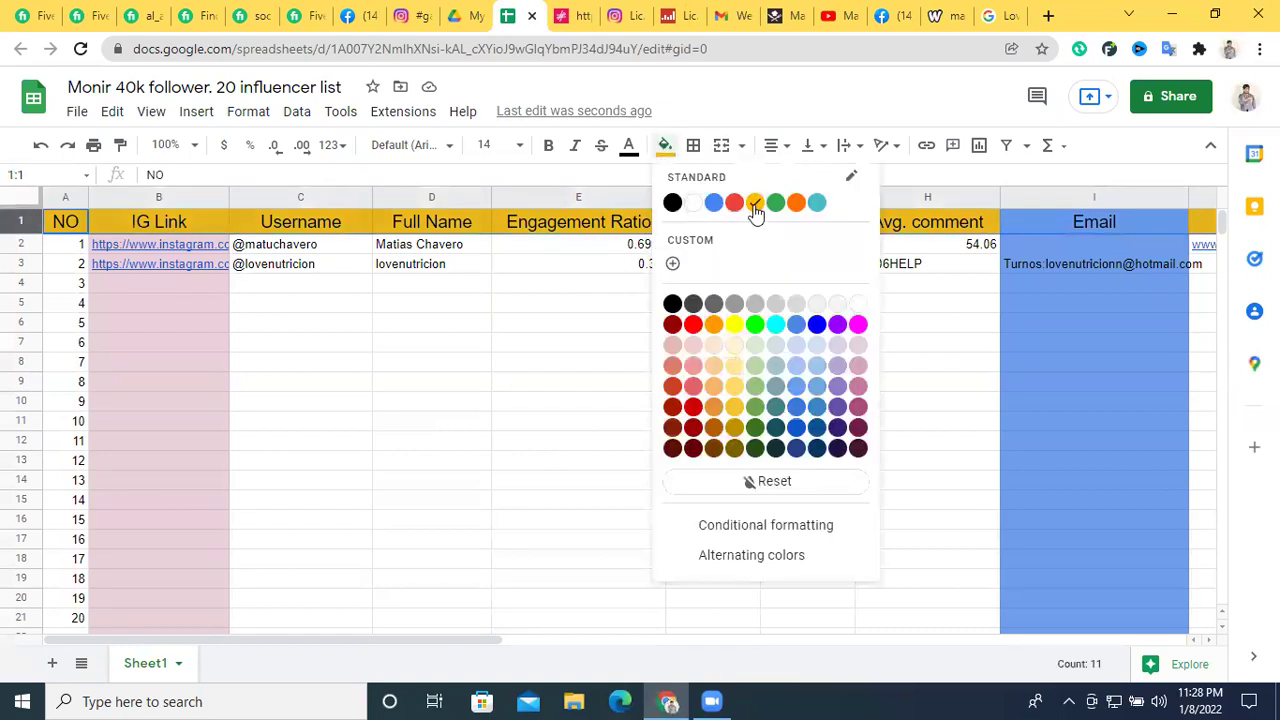
click(639, 360)
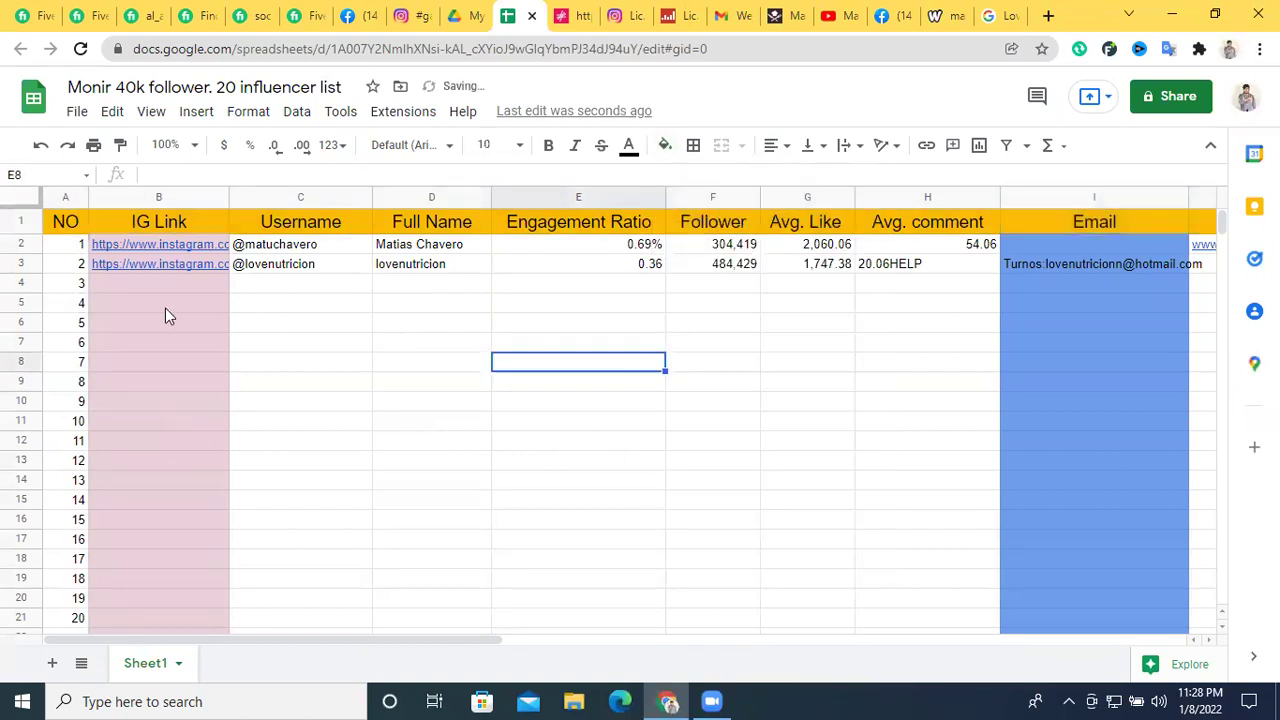
click(383, 324)
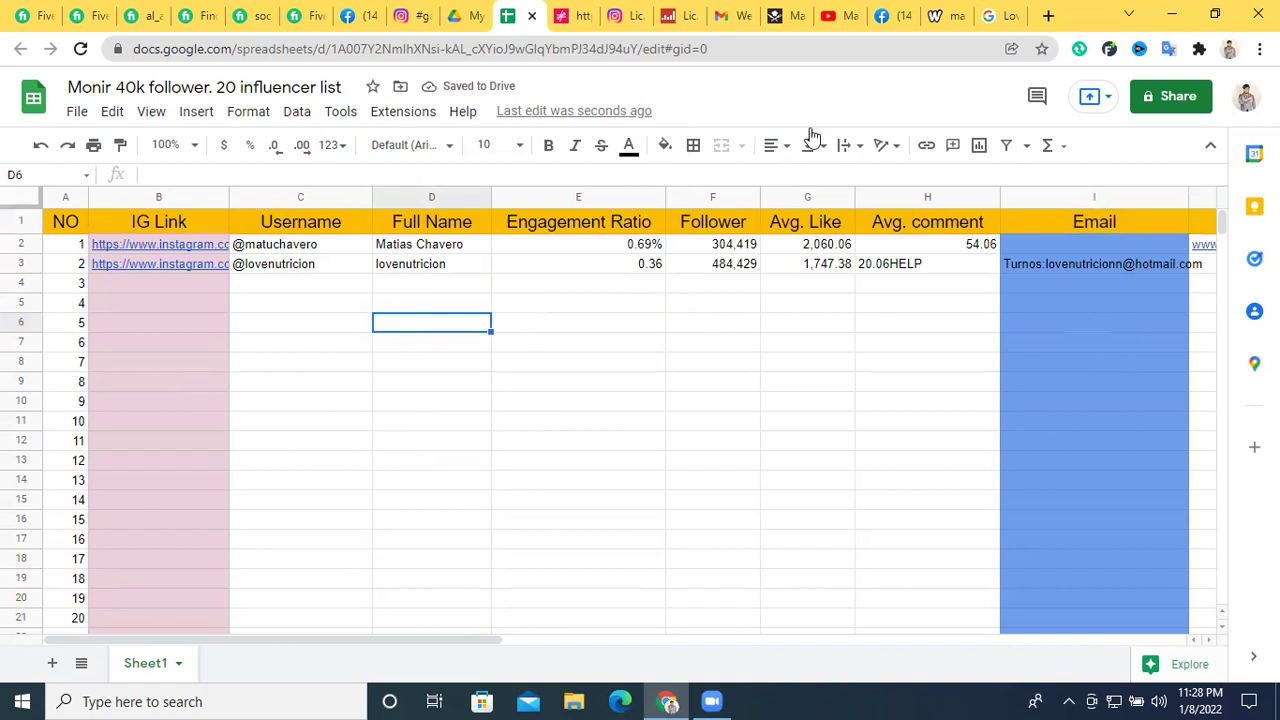
click(846, 16)
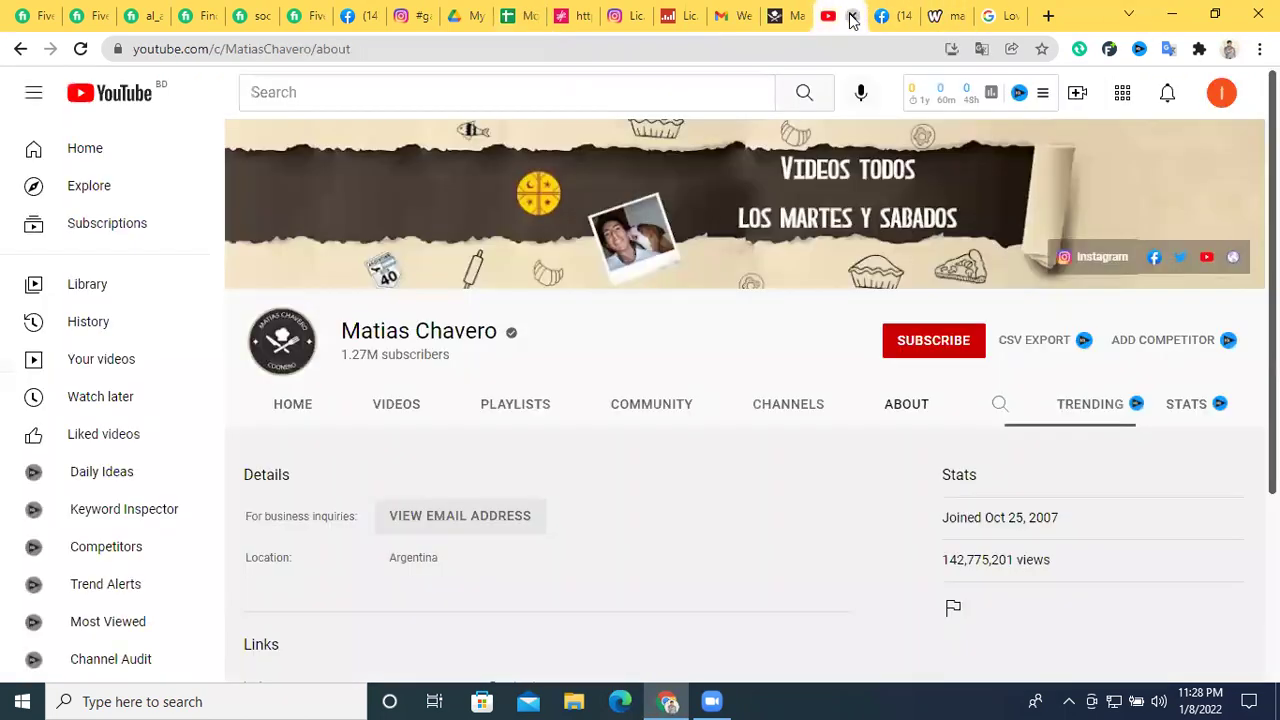
Close the YouTube, Facebook, Google, email and Social Blade tabs and return to Influencity's results
click(851, 16)
click(851, 16)
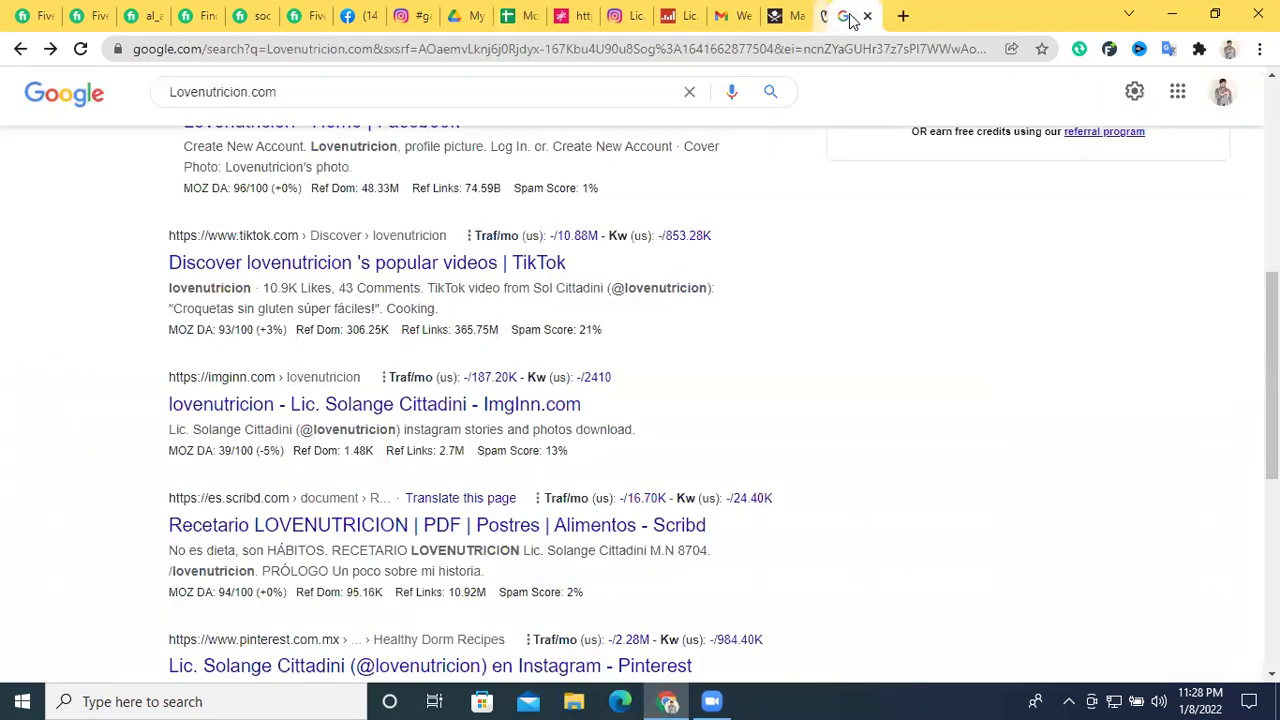
click(866, 16)
click(851, 16)
click(851, 16)
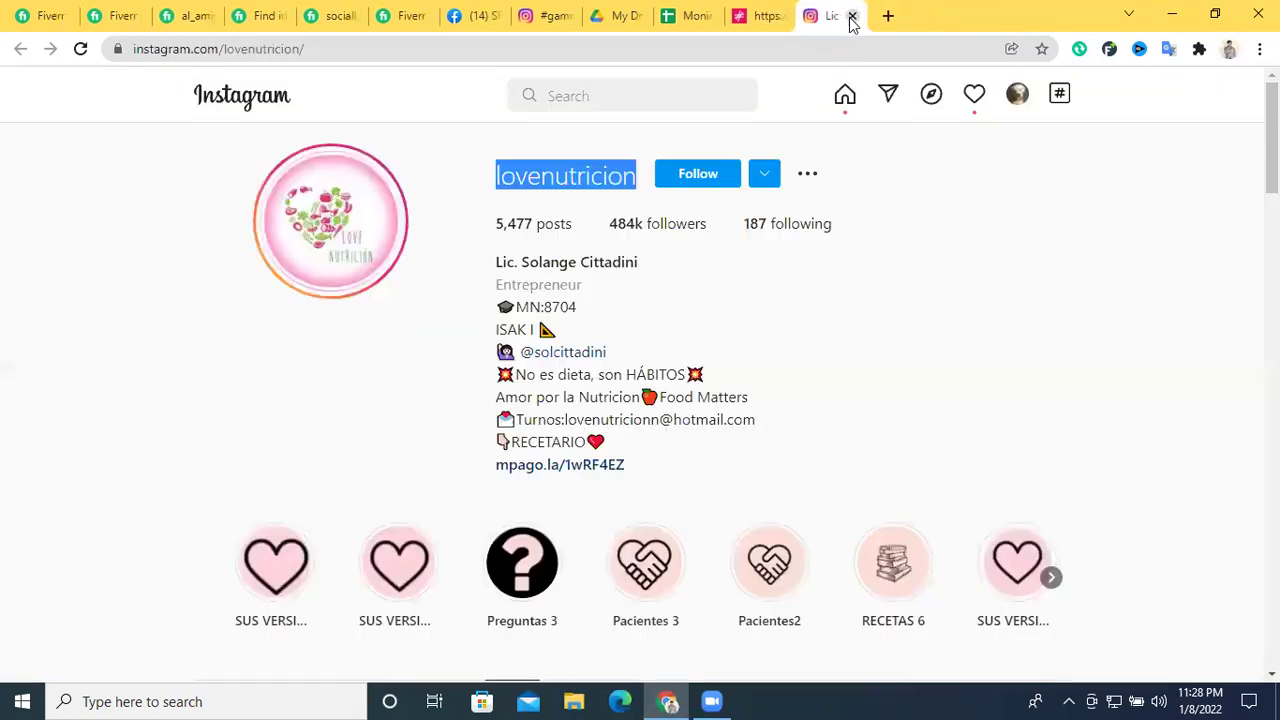
click(752, 16)
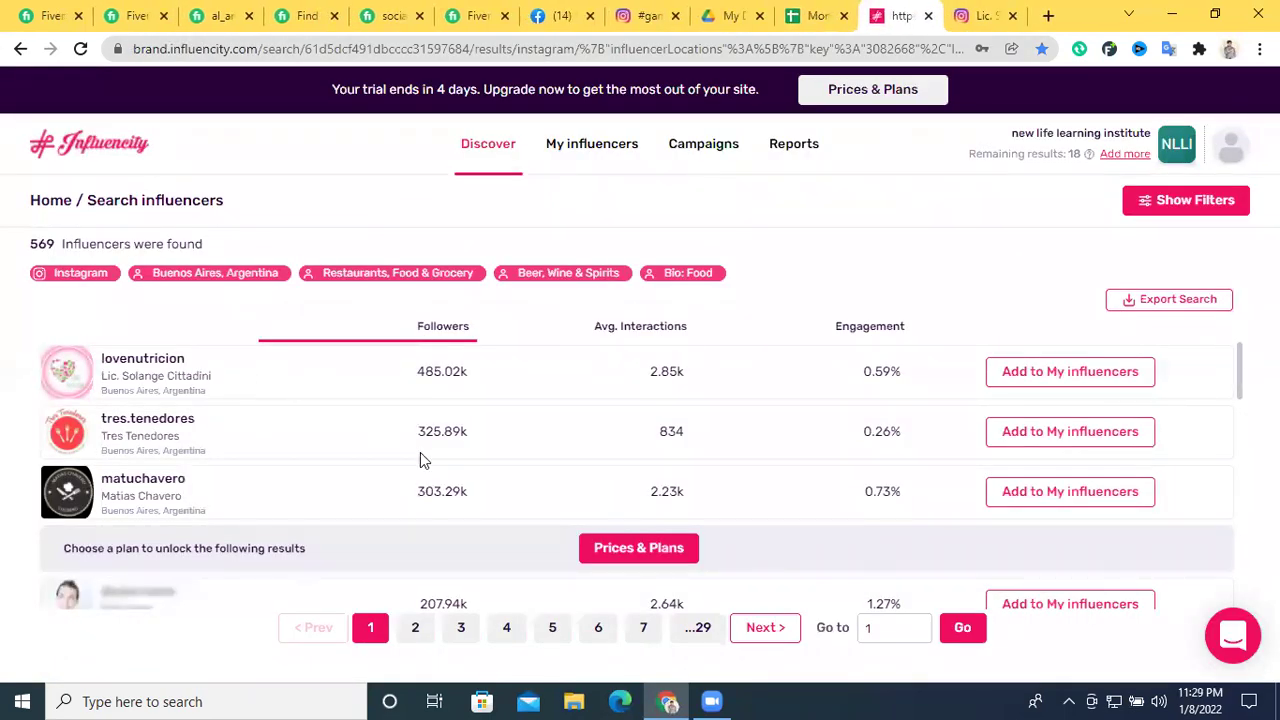
scroll(420, 452, down, 5)
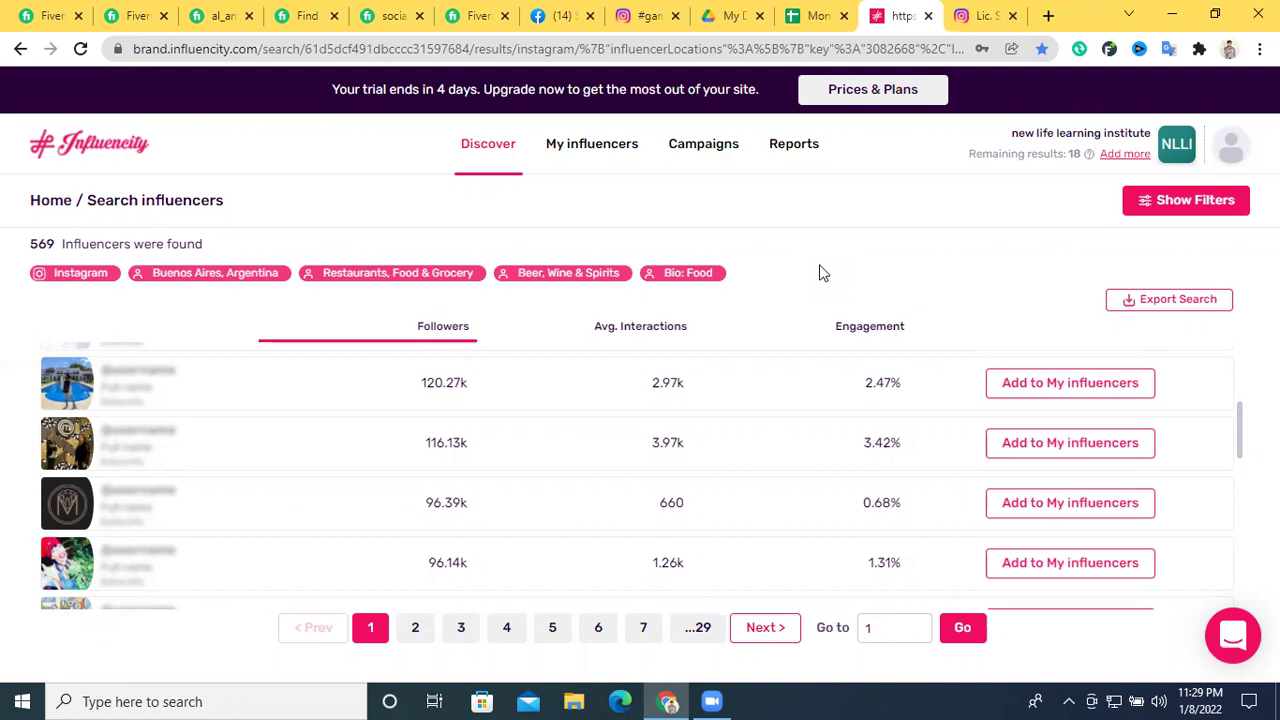
Open a new blank Chrome tab beside the Influencity search results
key(ctrl+t)
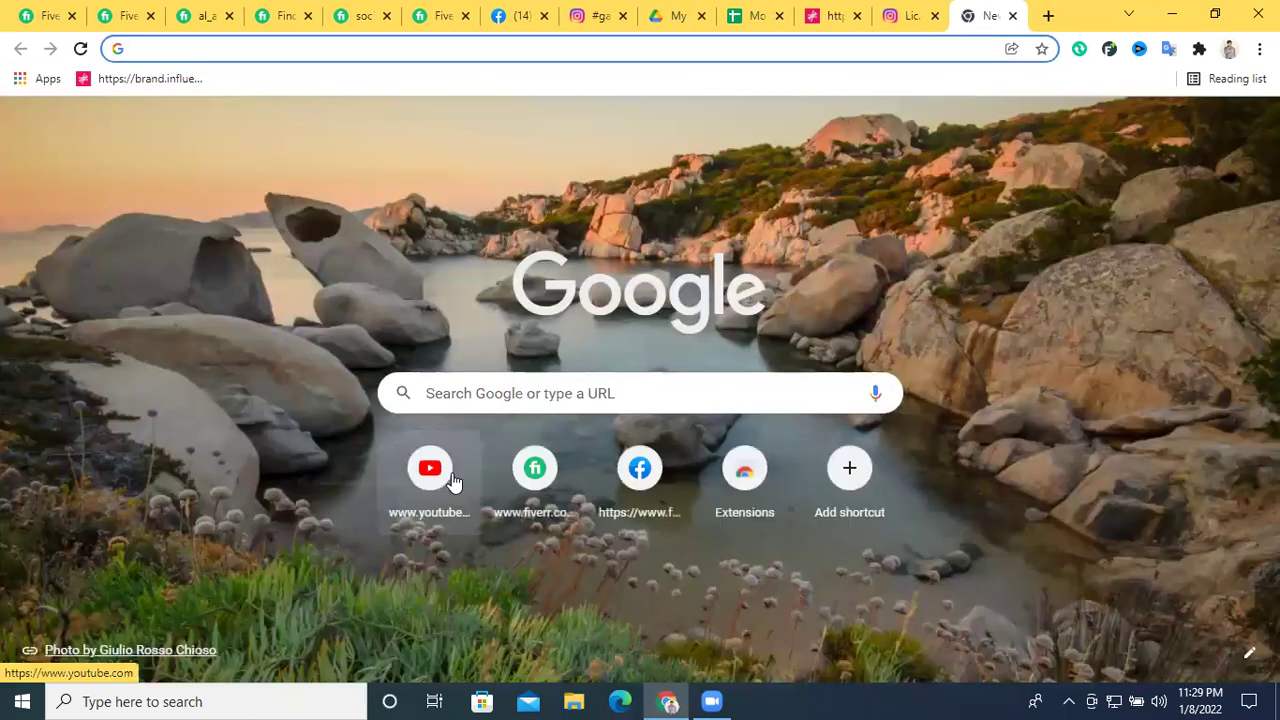
Go to YouTube and search for 'Food'
click(432, 470)
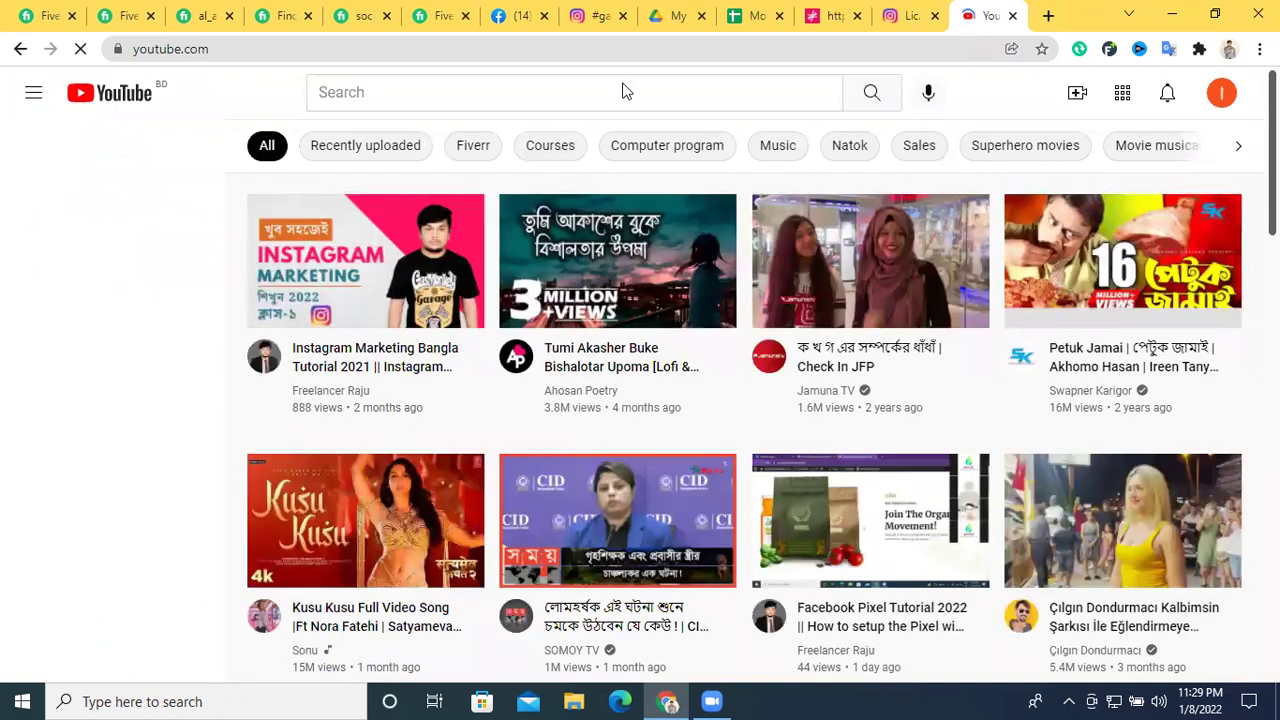
click(613, 91)
text(Food)
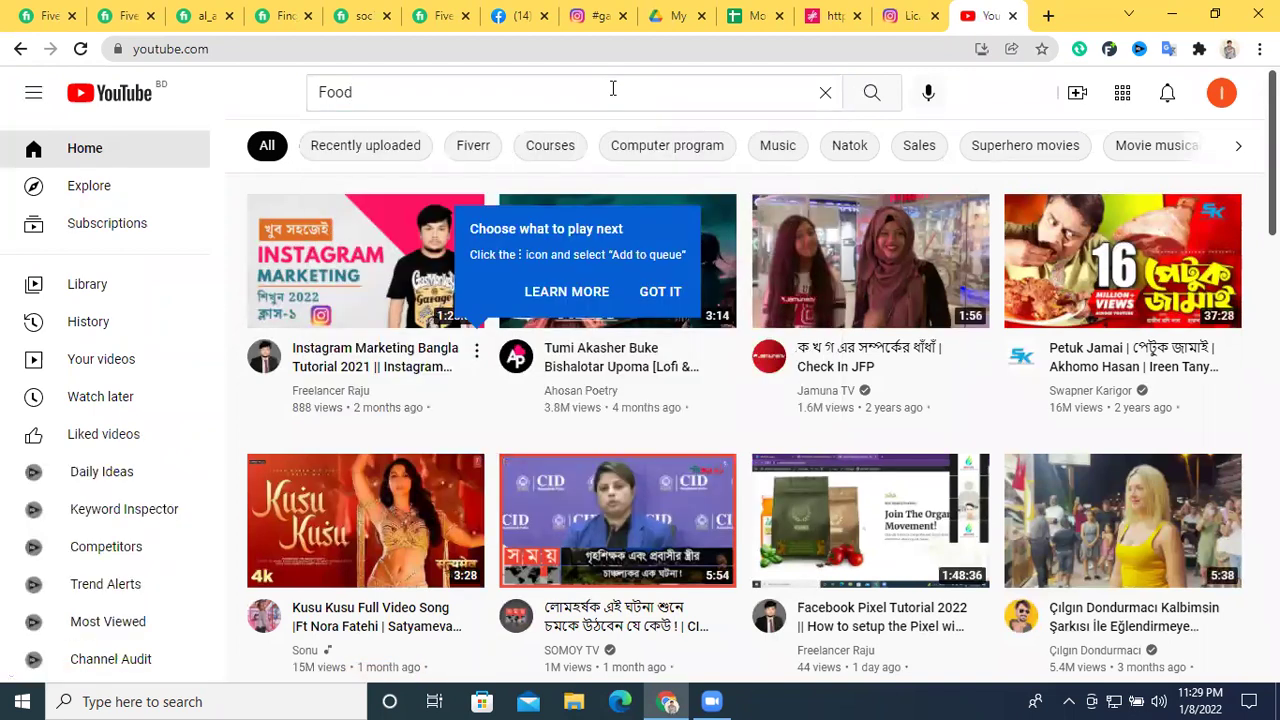
click(659, 291)
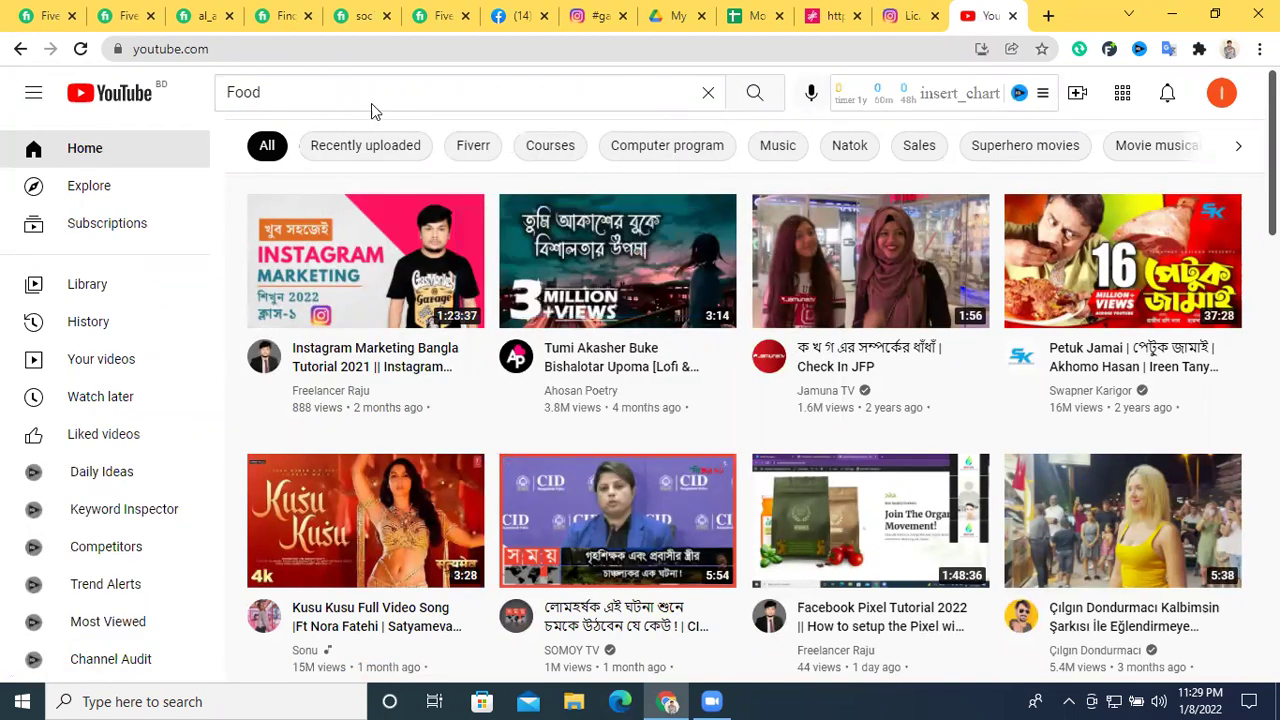
click(370, 95)
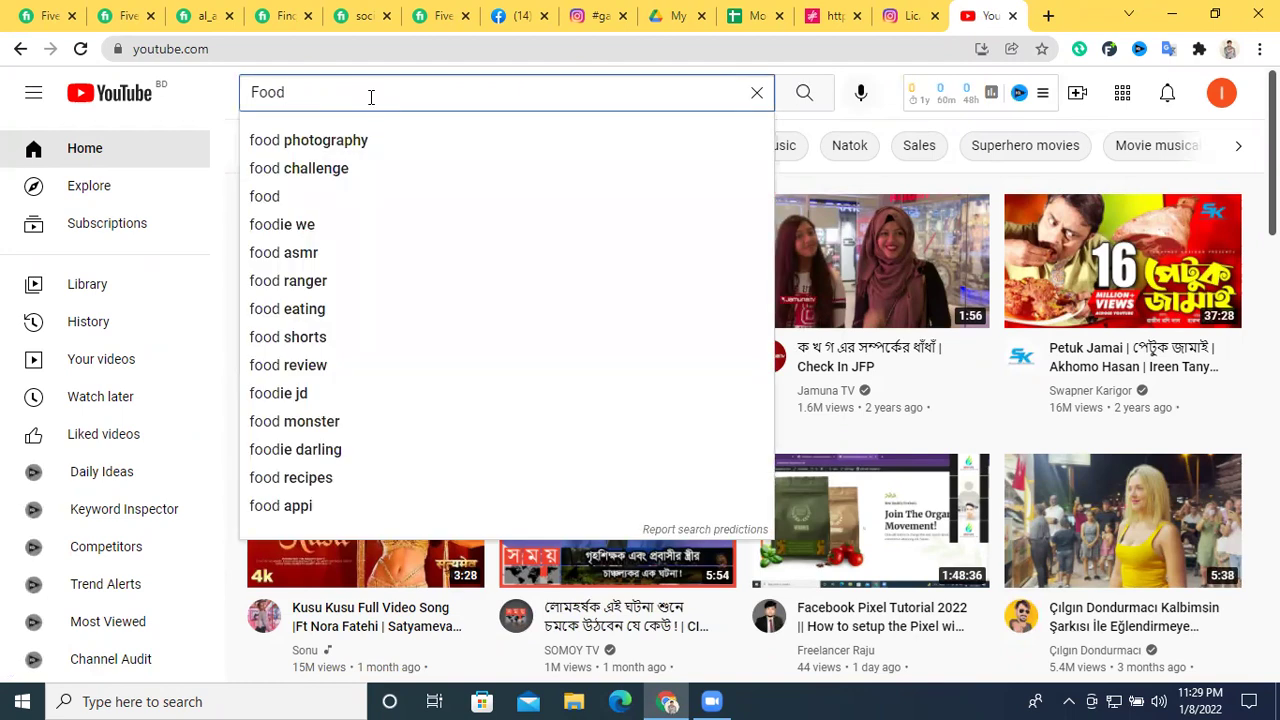
click(805, 95)
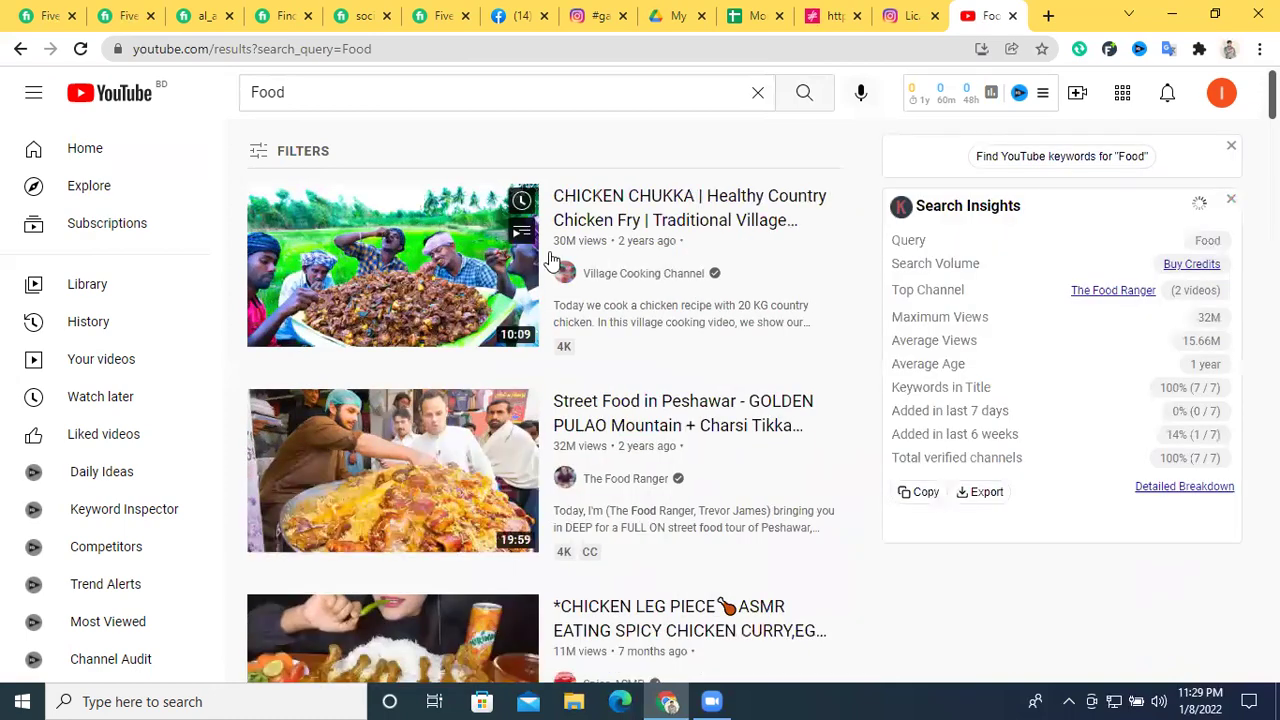
Open the Spice ASMR channel (2.54M subscribers) from the Food search results
scroll(509, 323, down, 2)
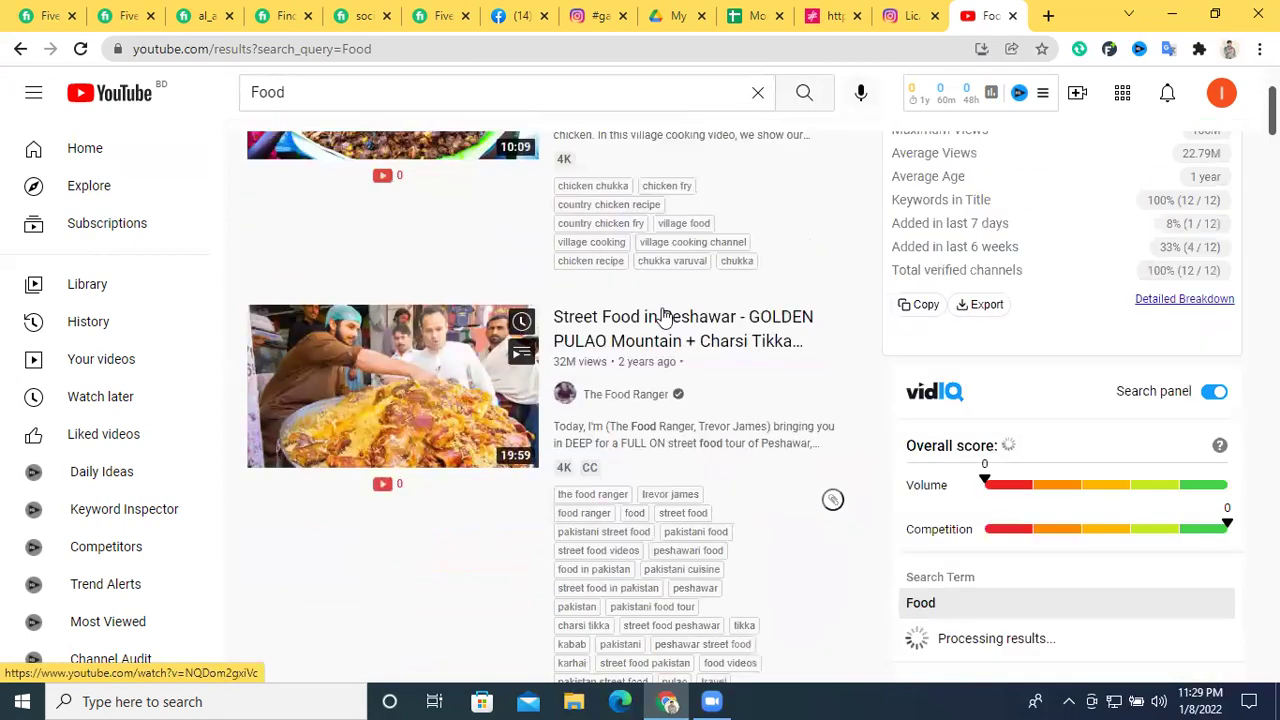
scroll(662, 316, down, 2)
scroll(470, 440, down, 2)
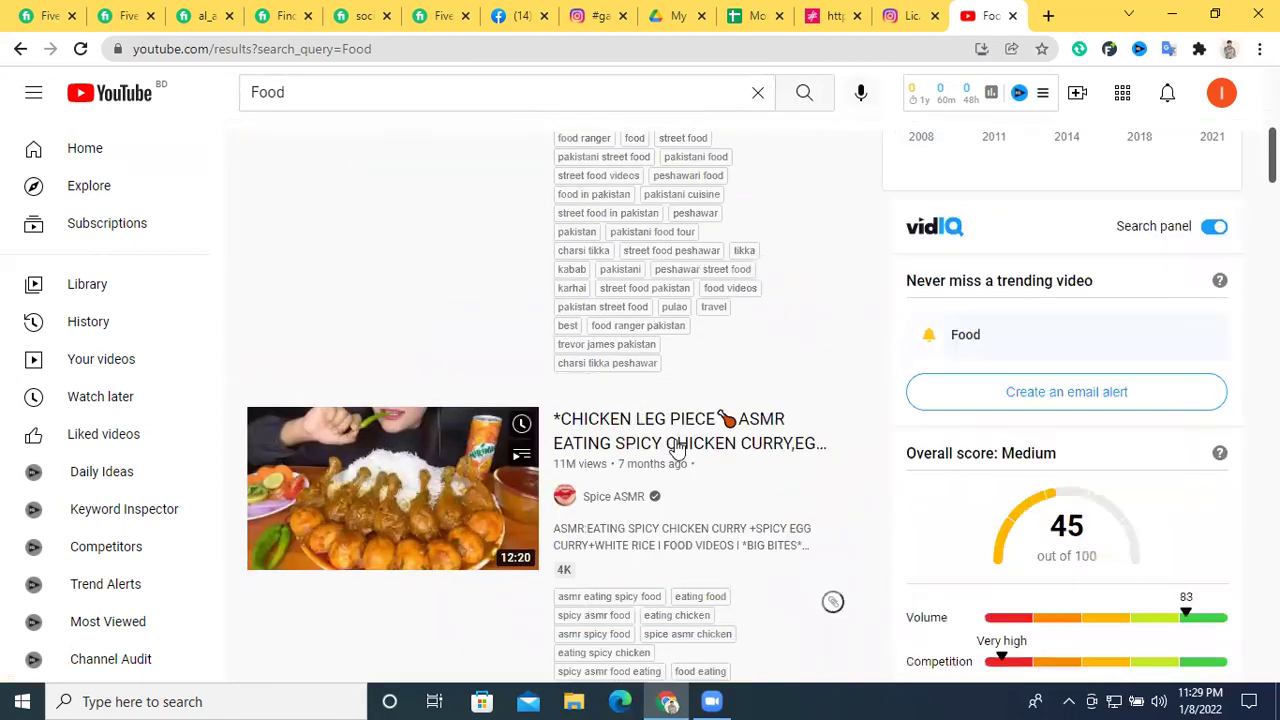
click(600, 500)
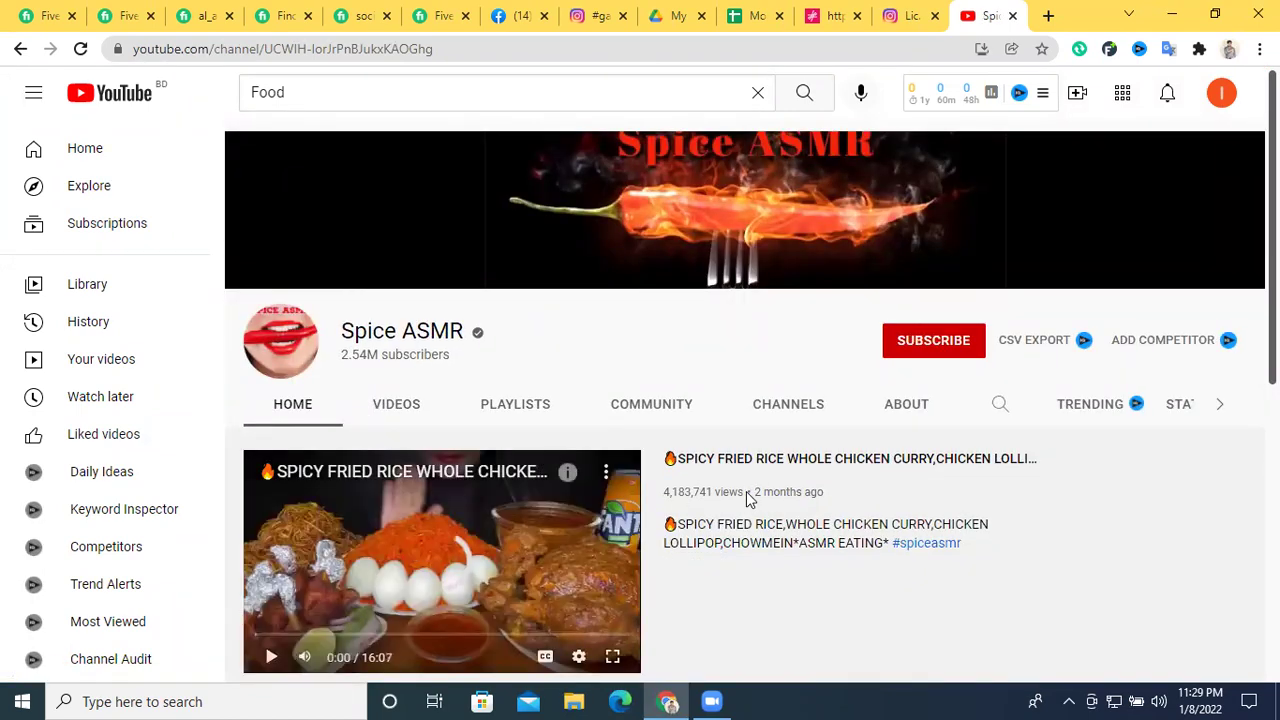
scroll(744, 491, down, 2)
scroll(800, 450, up, 2)
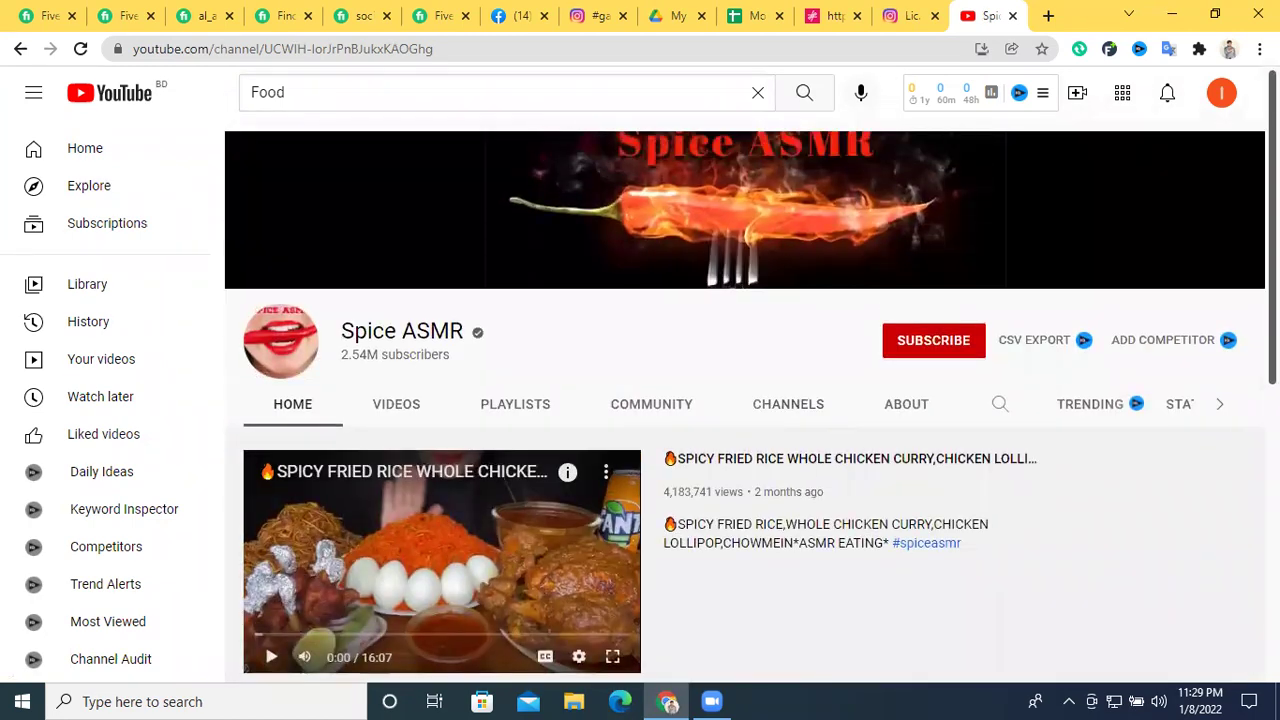
scroll(1196, 225, down, 5)
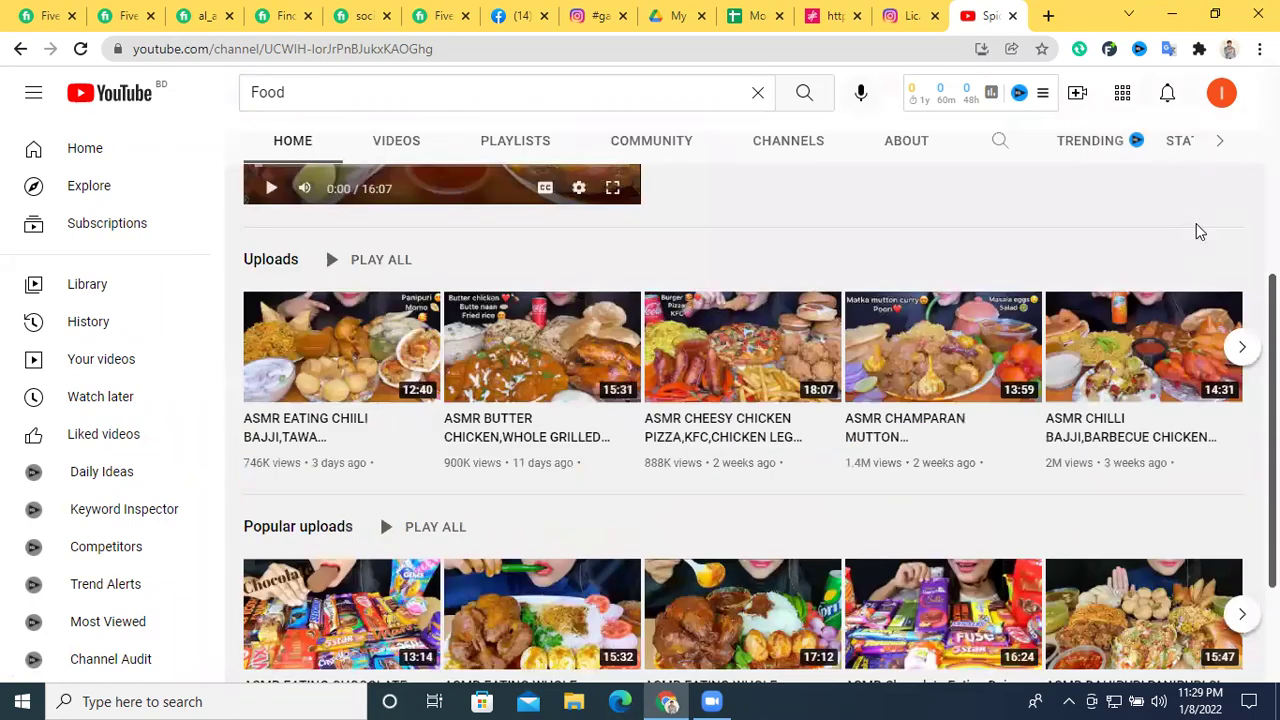
scroll(397, 285, down, 1)
scroll(371, 366, up, 3)
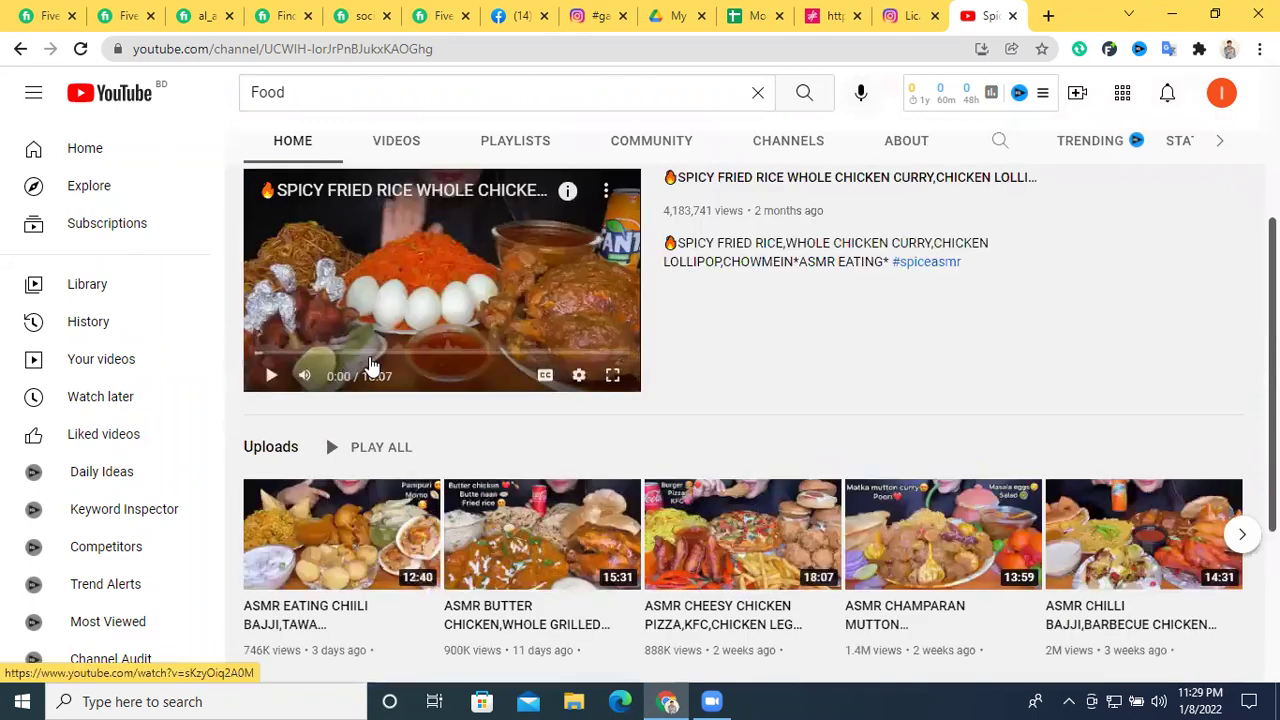
scroll(840, 277, up, 3)
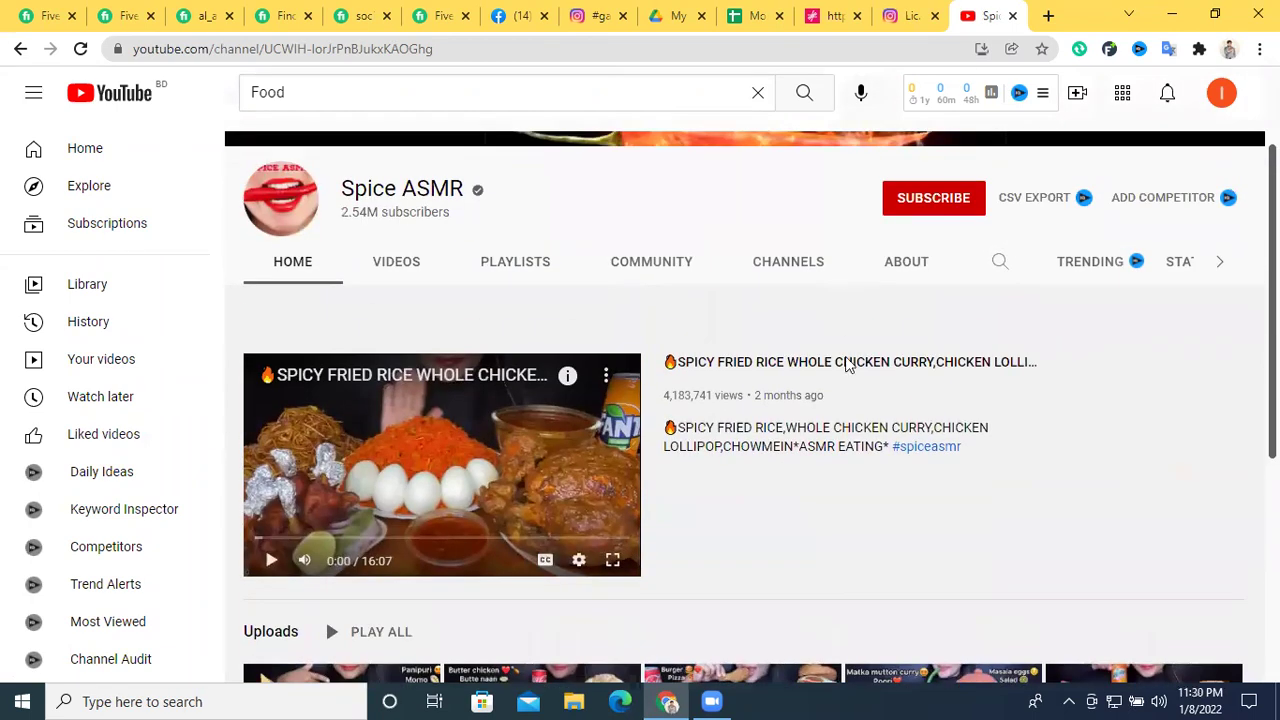
Go back to the Food results and open the Biggest Beef Nalli Nihari Haleem video
click(20, 48)
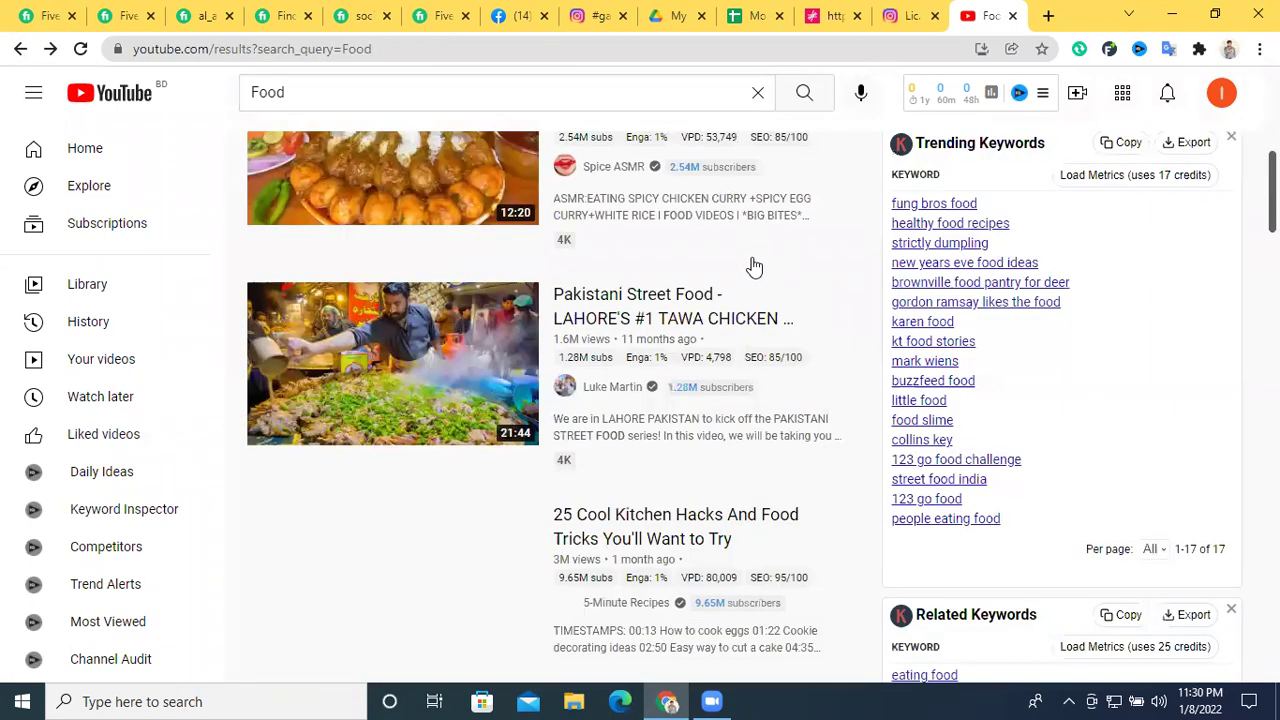
scroll(688, 316, down, 8)
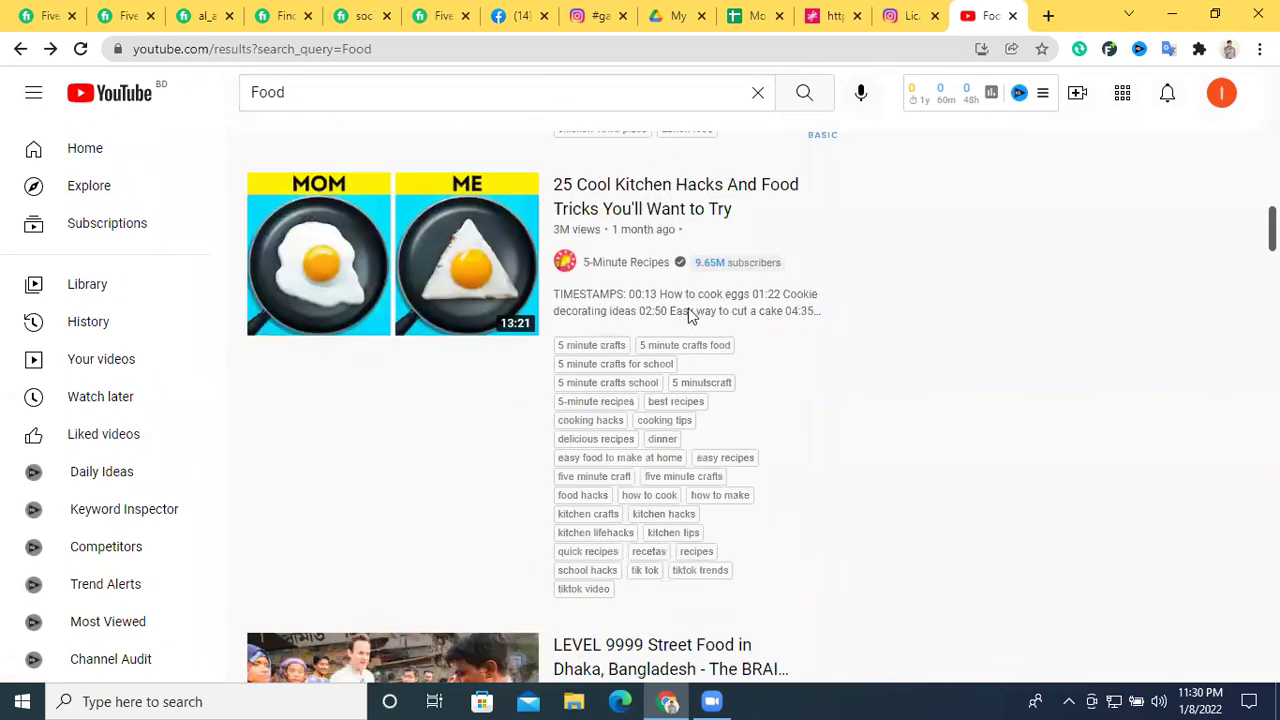
scroll(614, 237, down, 3)
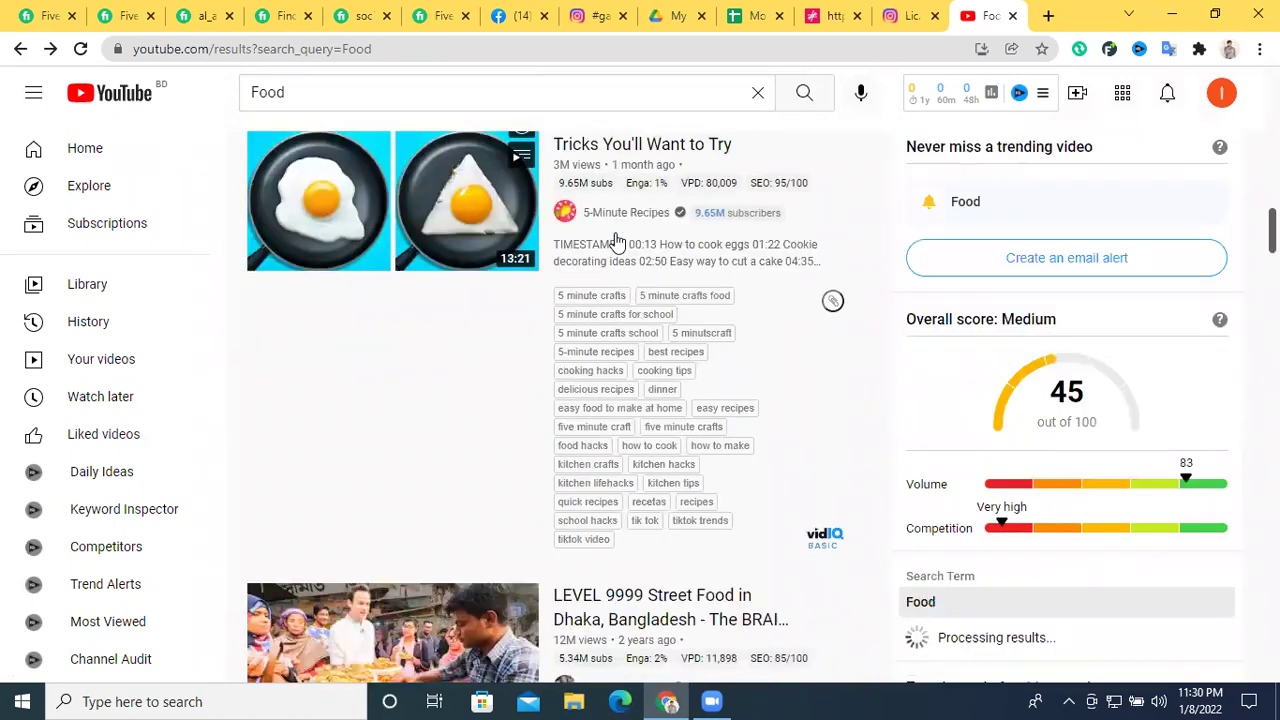
scroll(615, 240, down, 8)
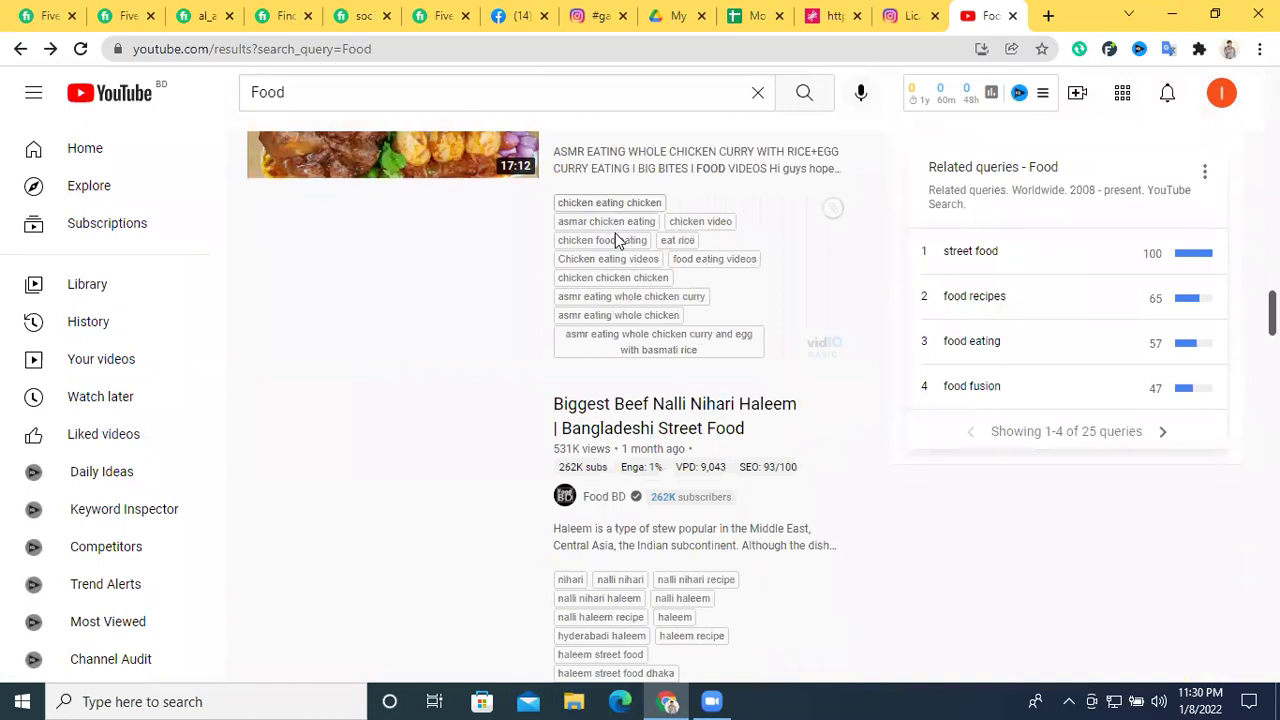
click(620, 447)
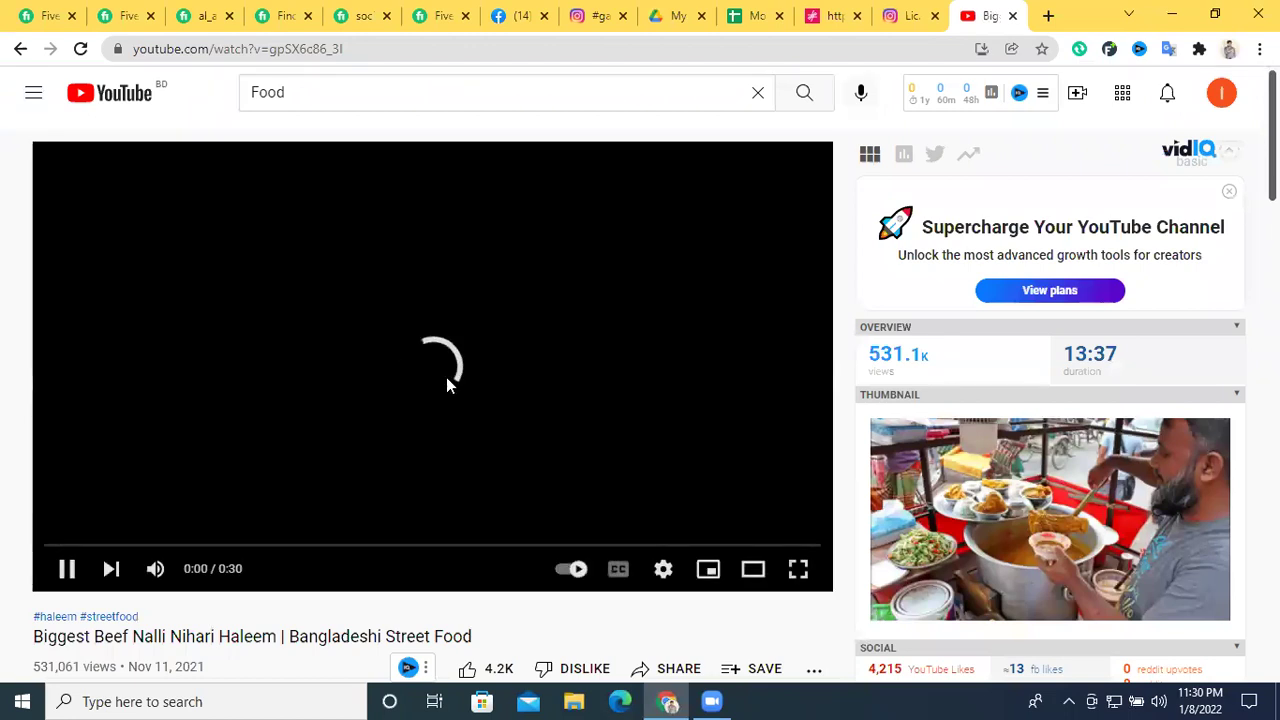
Expand the Food BD Haleem video's description to show its social media links
scroll(446, 377, down, 3)
scroll(450, 377, up, 2)
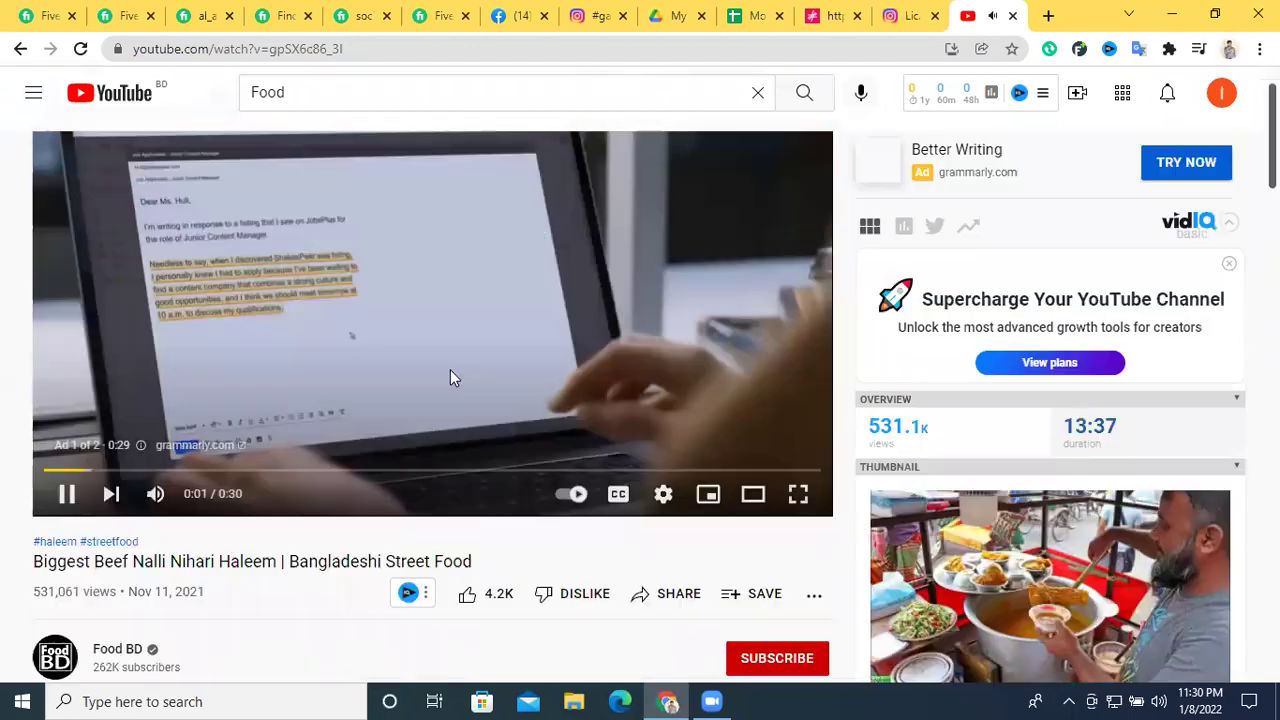
scroll(514, 389, down, 3)
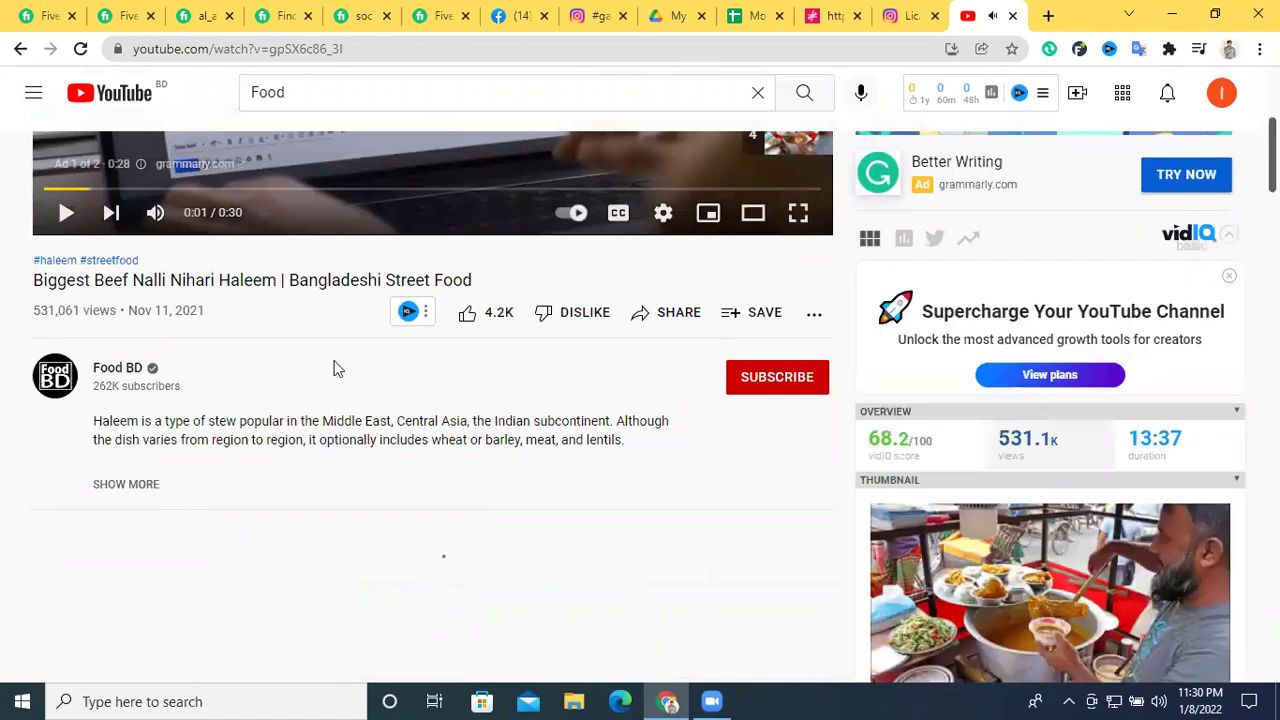
click(165, 484)
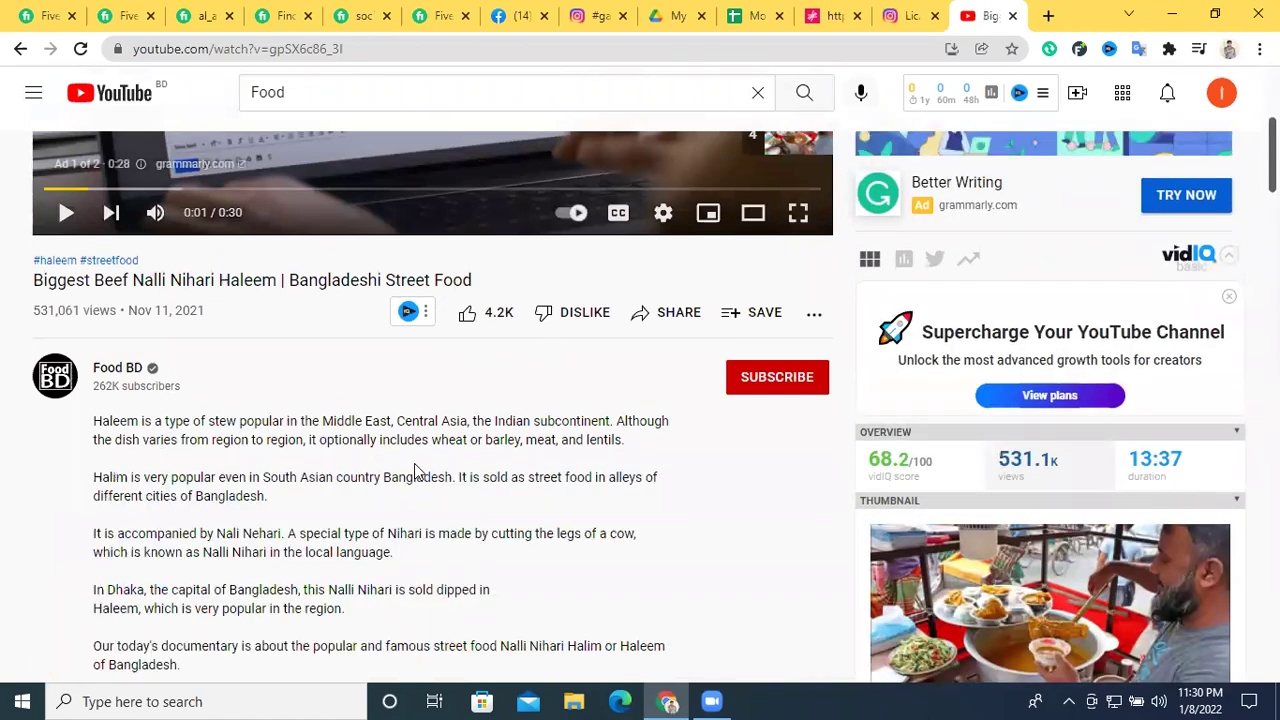
scroll(414, 463, down, 3)
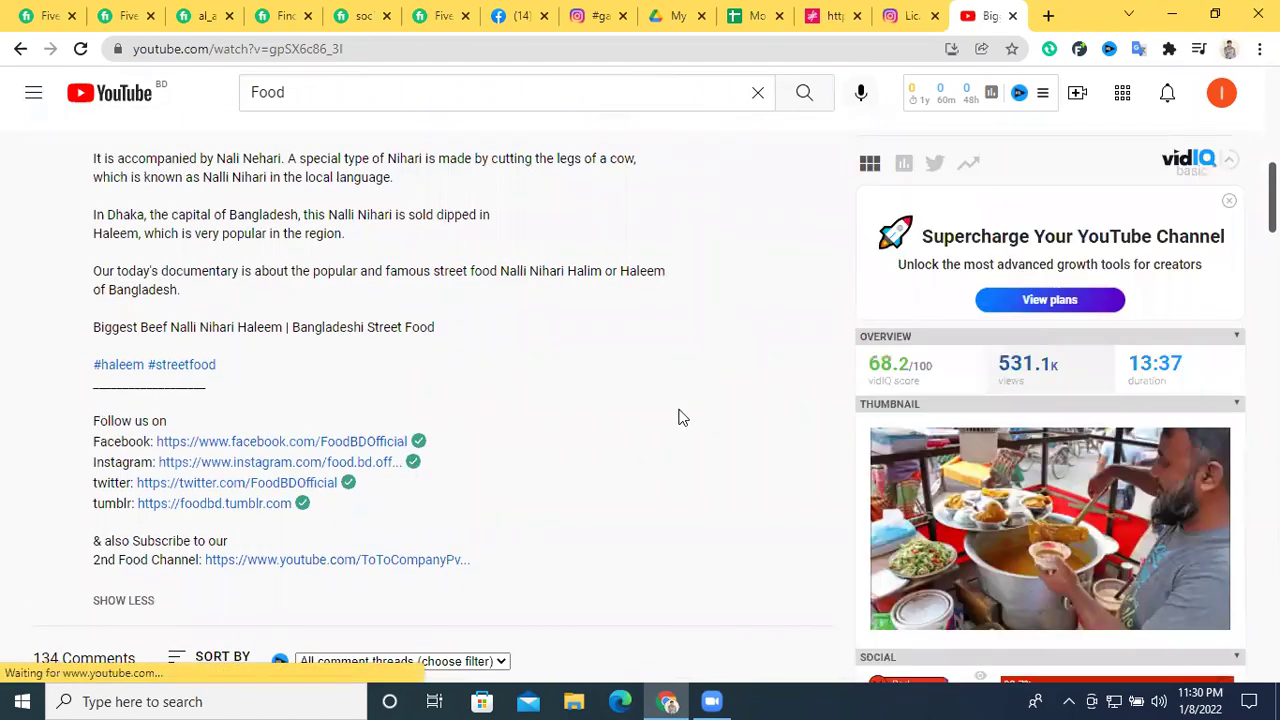
scroll(786, 417, up, 1)
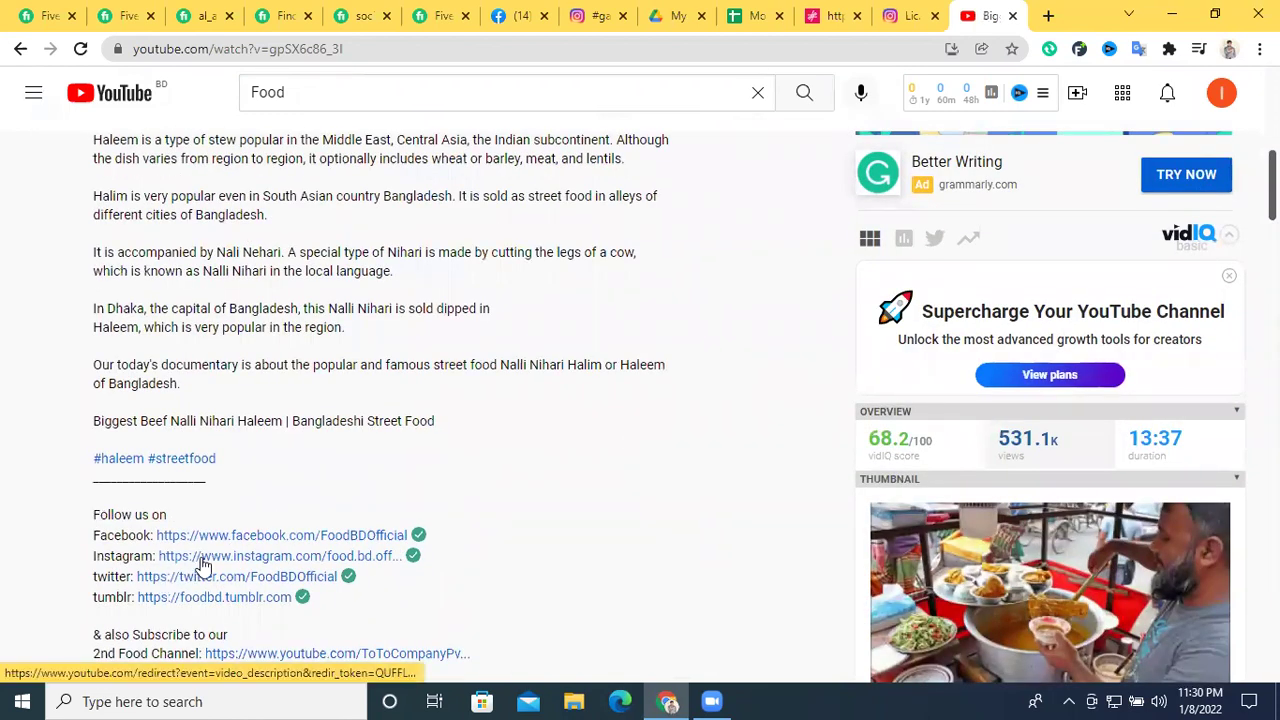
click(202, 570)
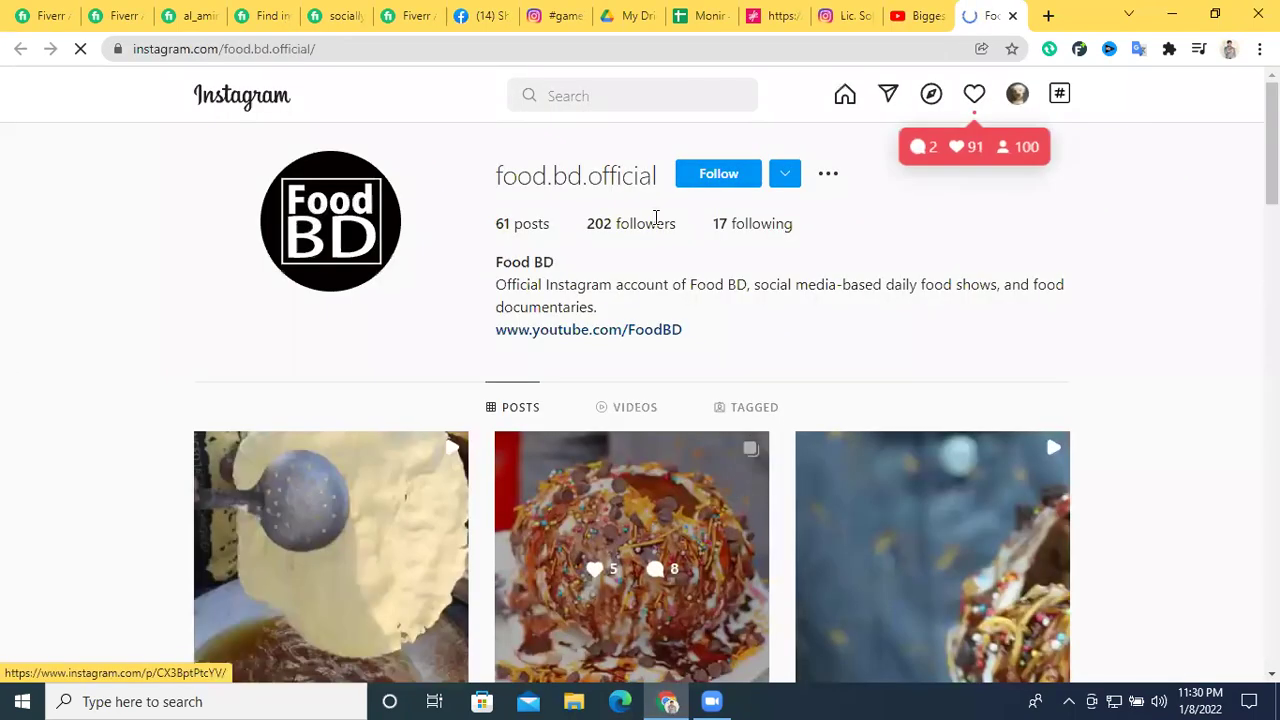
click(1012, 18)
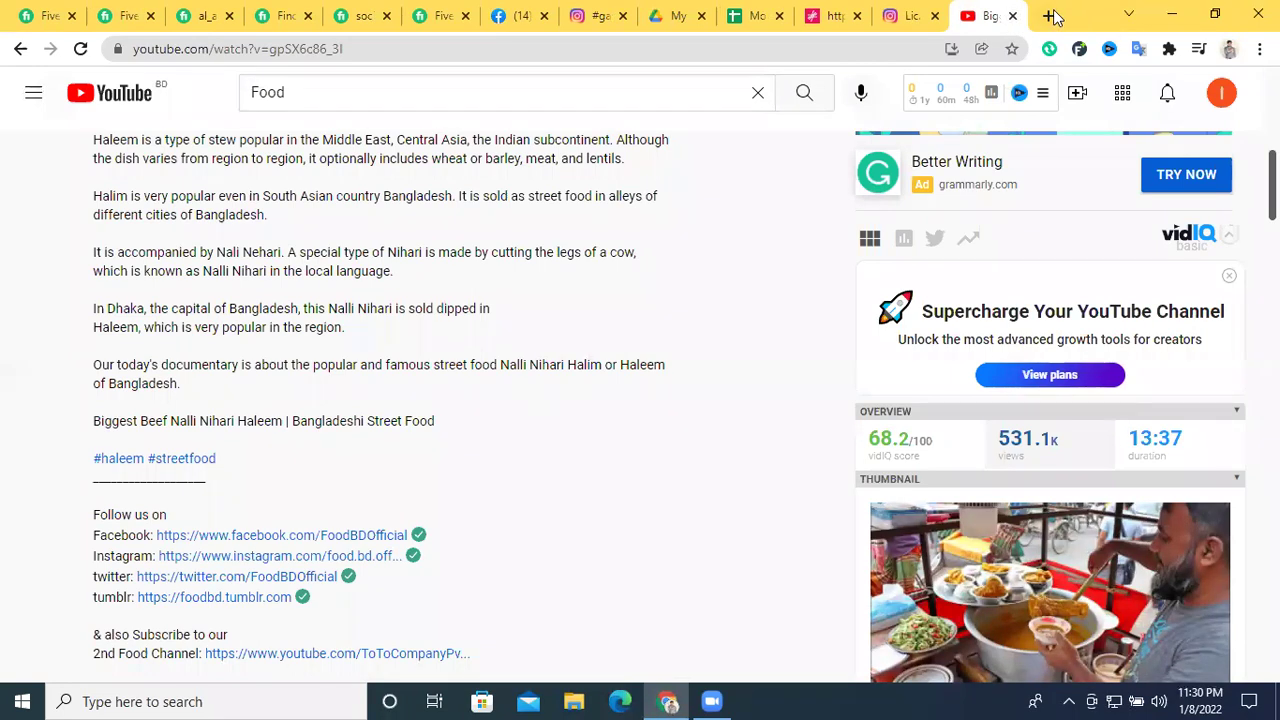
Load channelcrawler.com in a new Chrome tab
click(1049, 16)
click(708, 51)
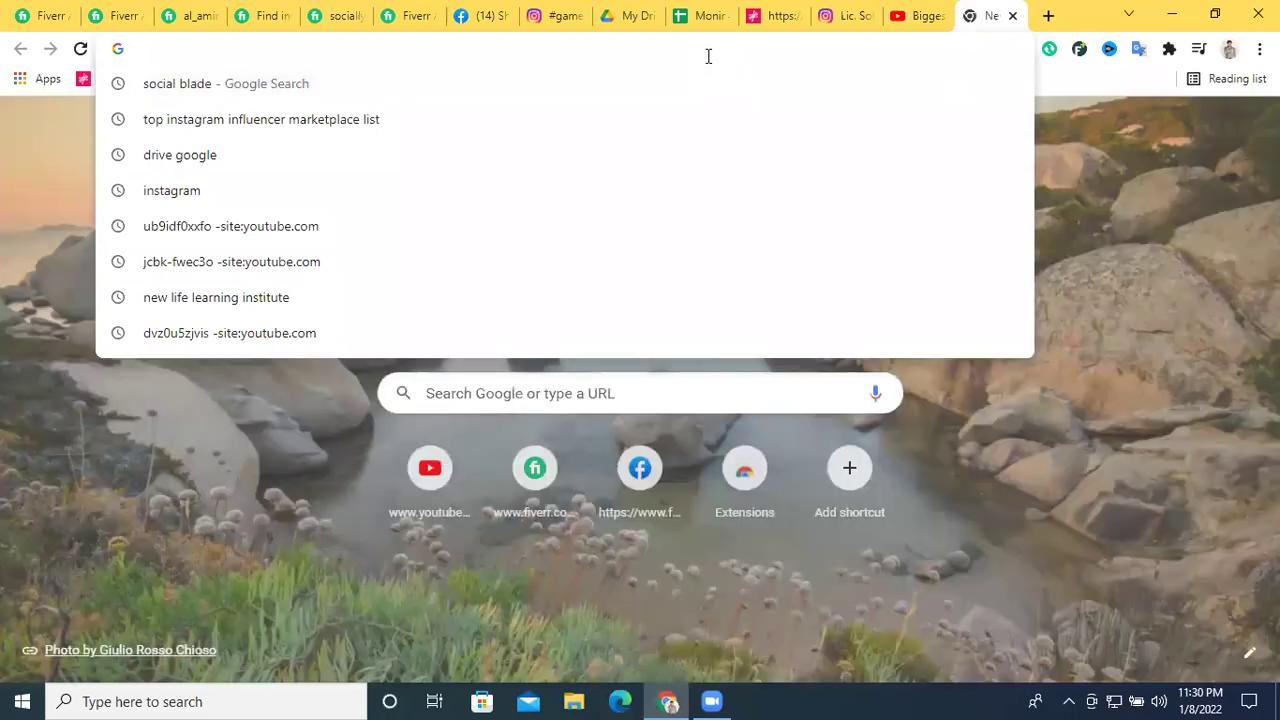
text(channel)
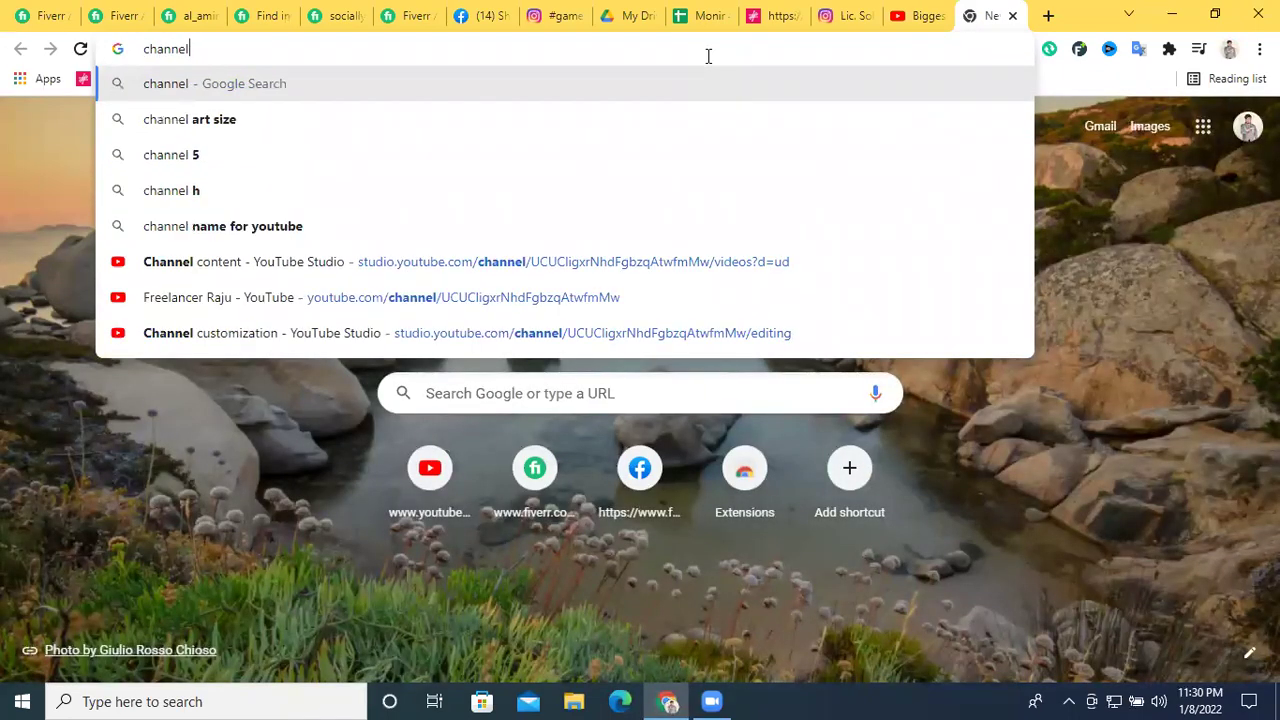
text(cr)
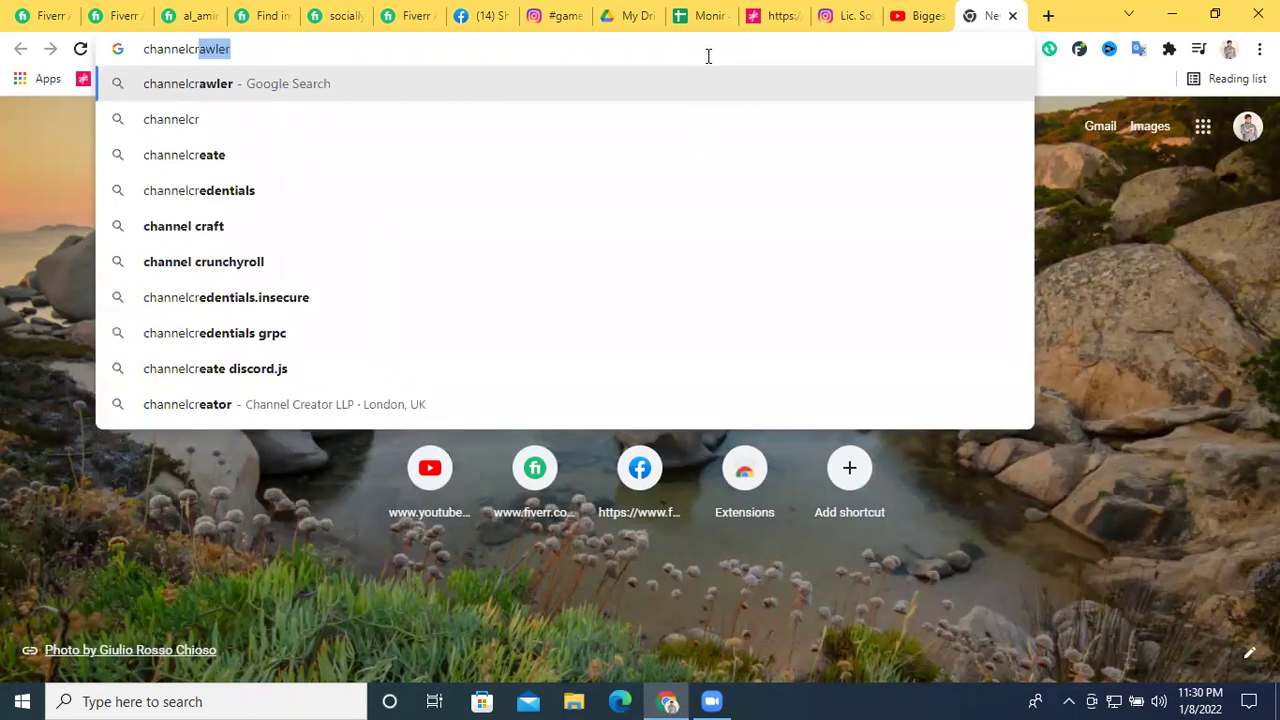
text(aw)
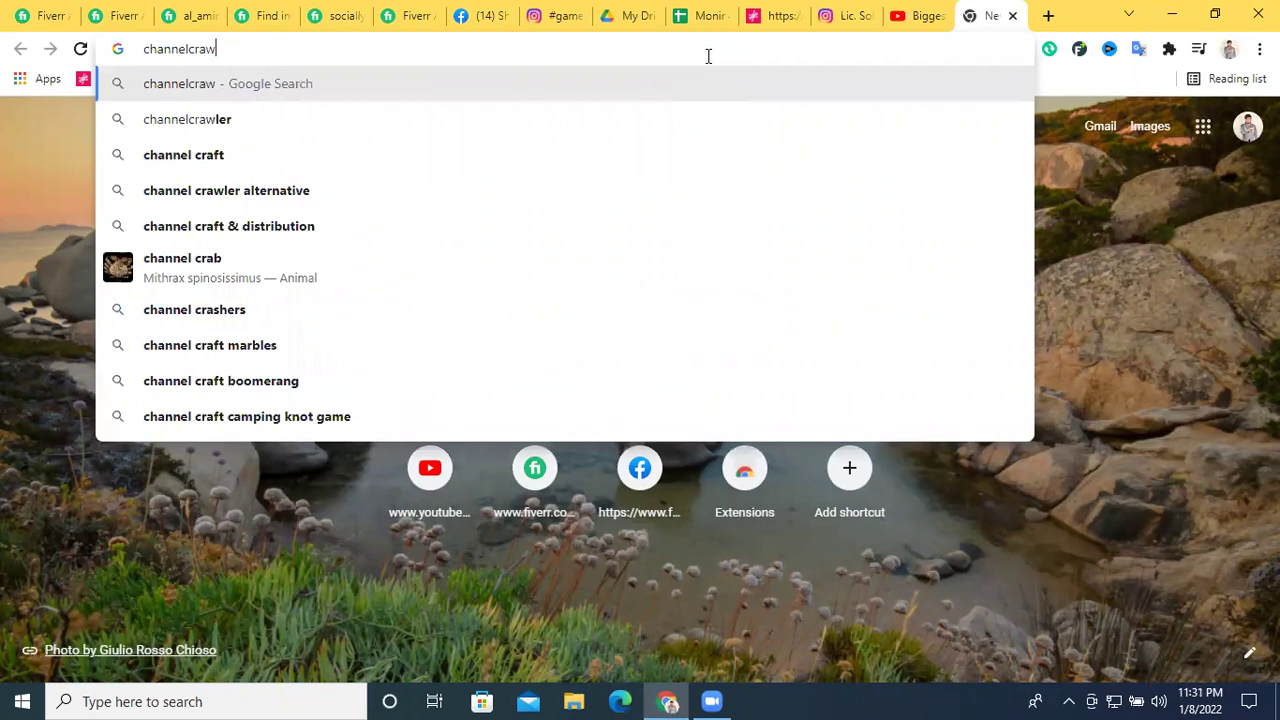
text(ler)
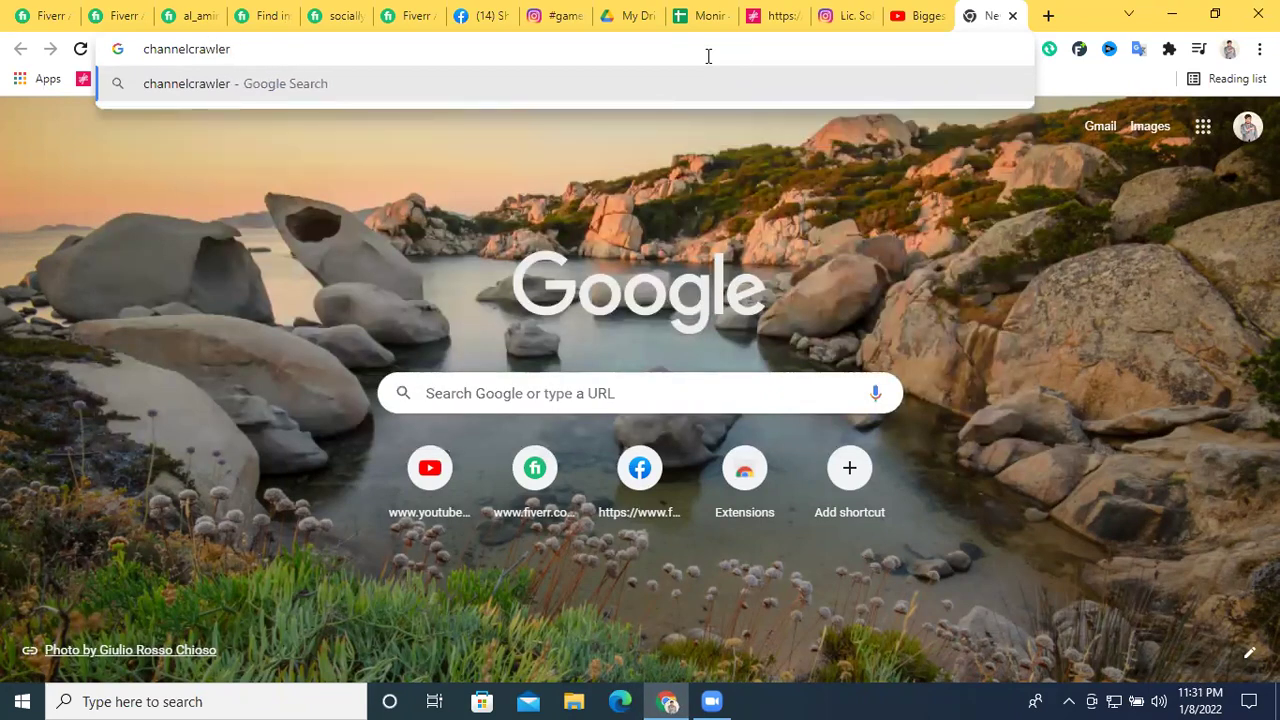
text(.com)
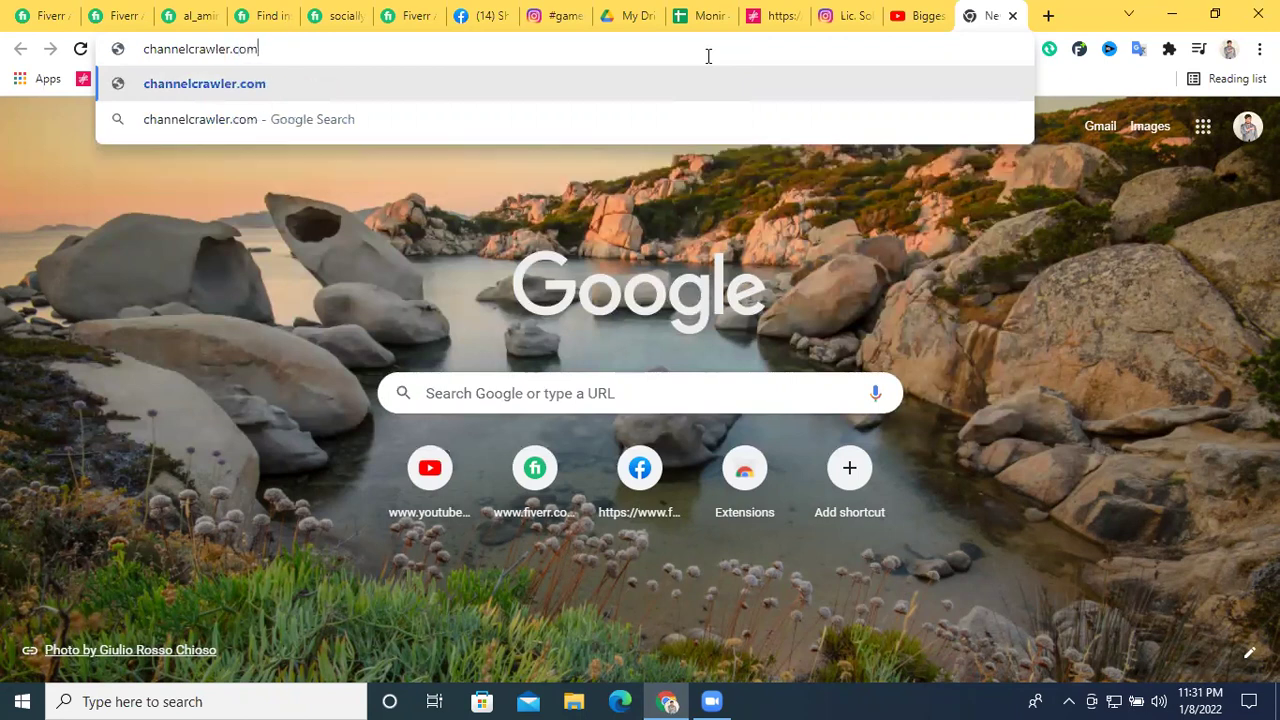
key(Return)
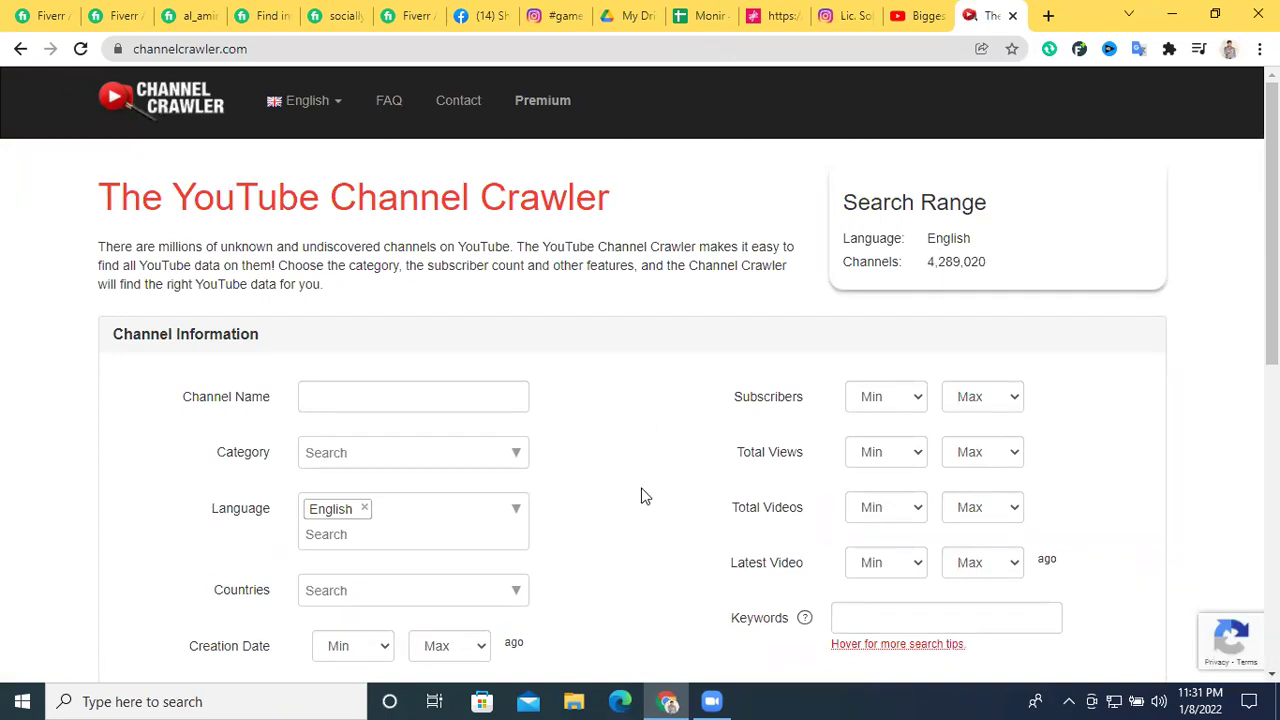
Browse the Channel Crawler Category dropdown's list of channel categories
scroll(669, 462, down, 3)
scroll(669, 460, up, 2)
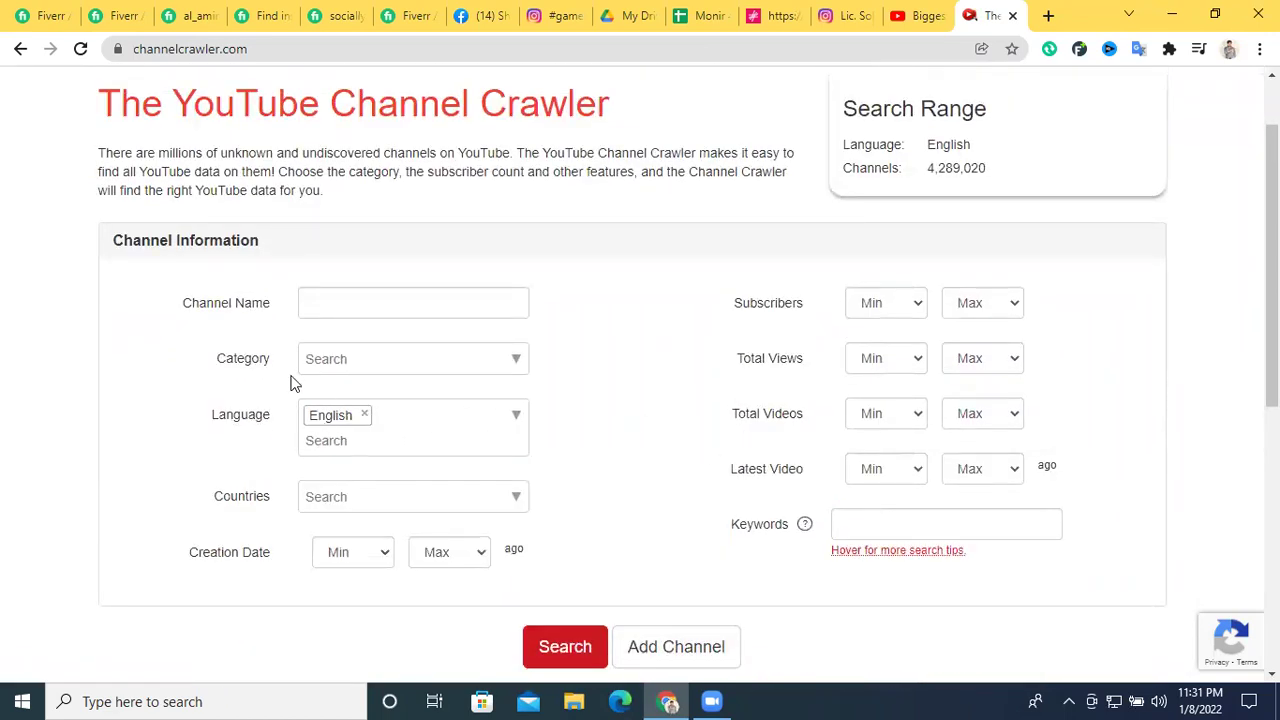
click(410, 358)
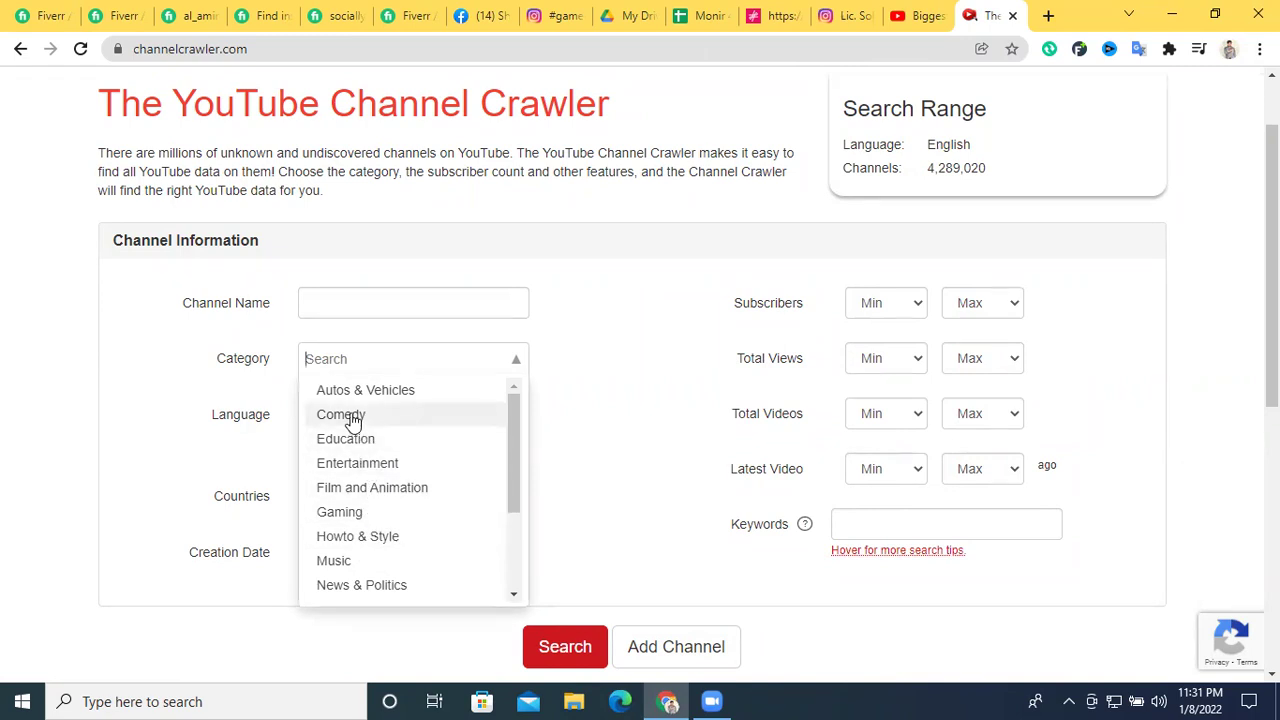
scroll(390, 465, down, 3)
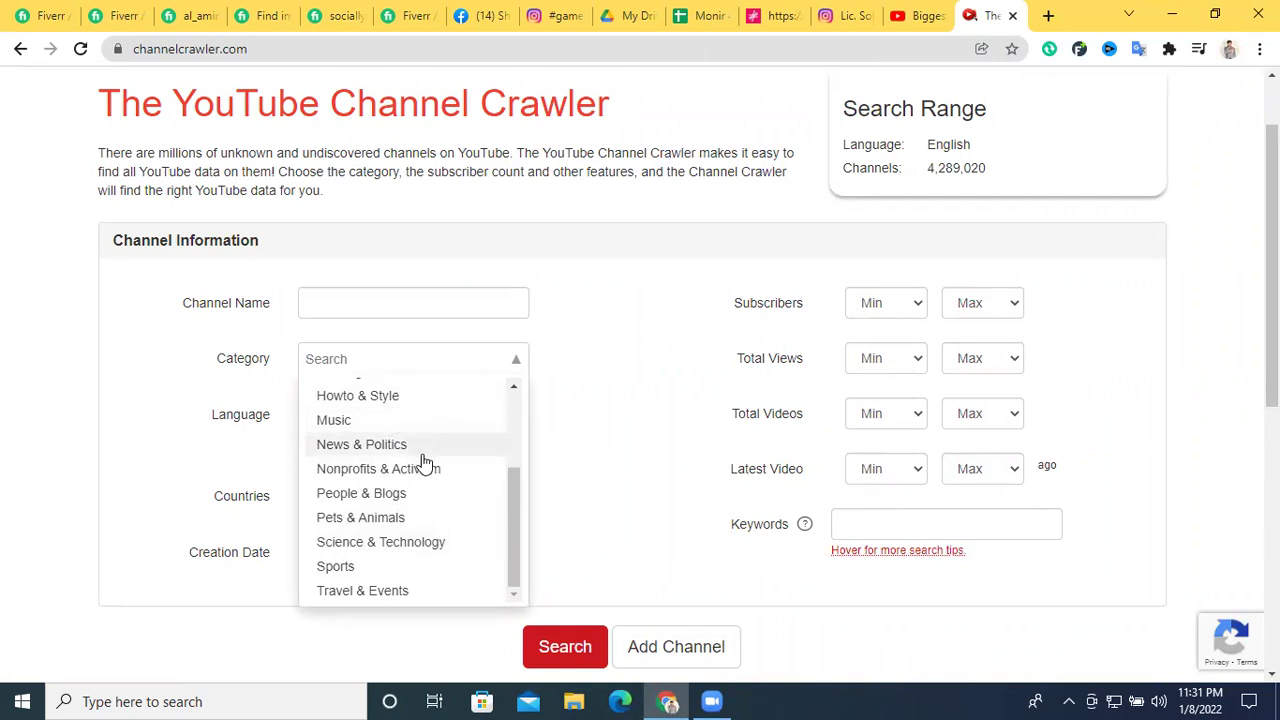
scroll(424, 472, down, 1)
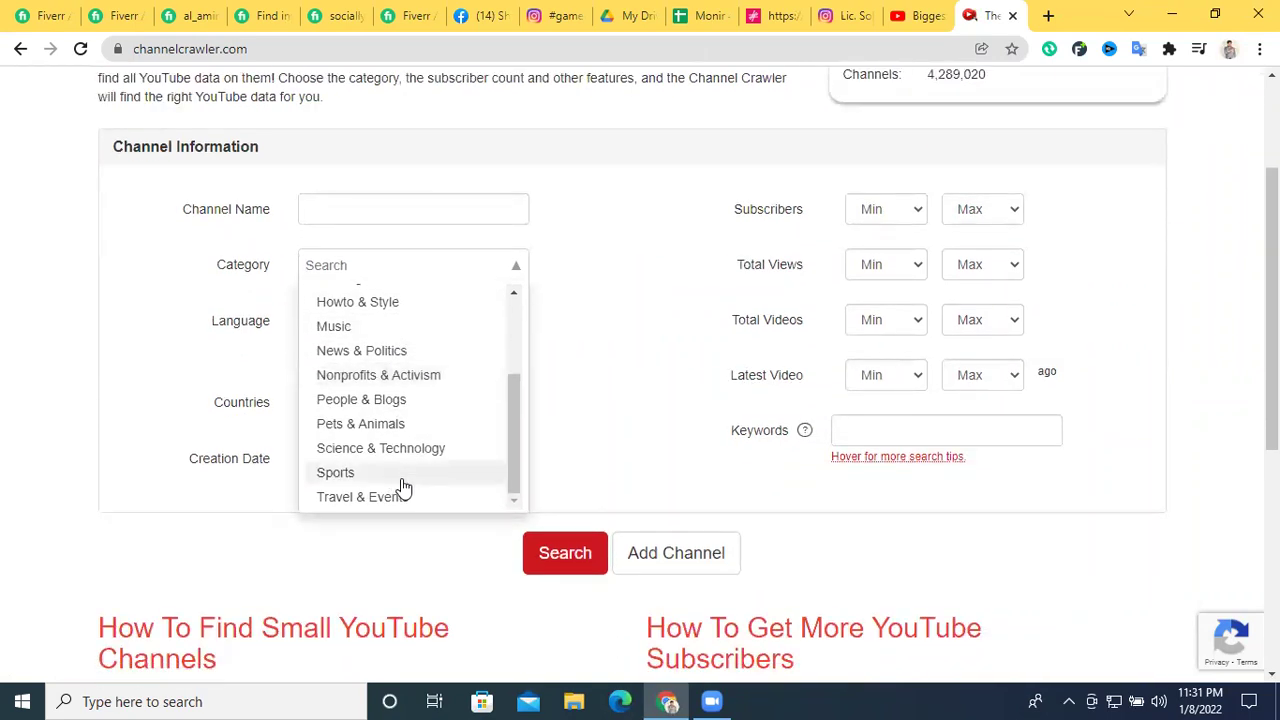
scroll(400, 455, up, 1)
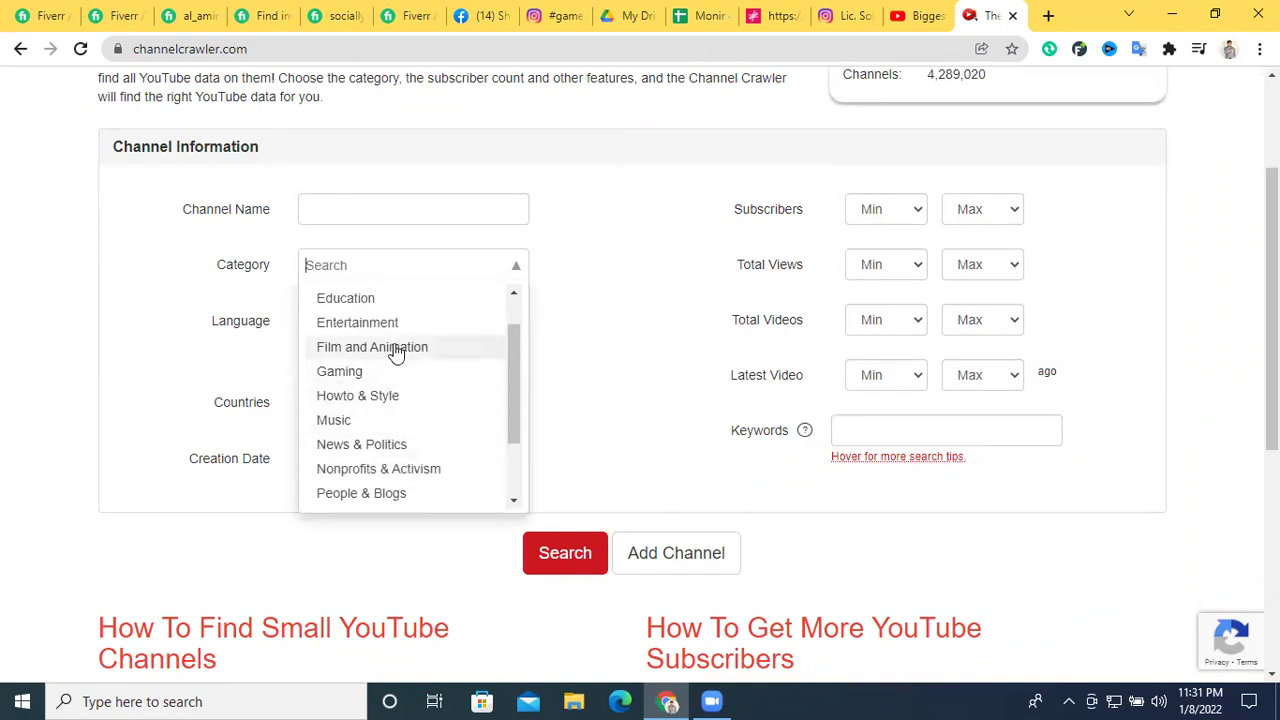
scroll(394, 331, up, 1)
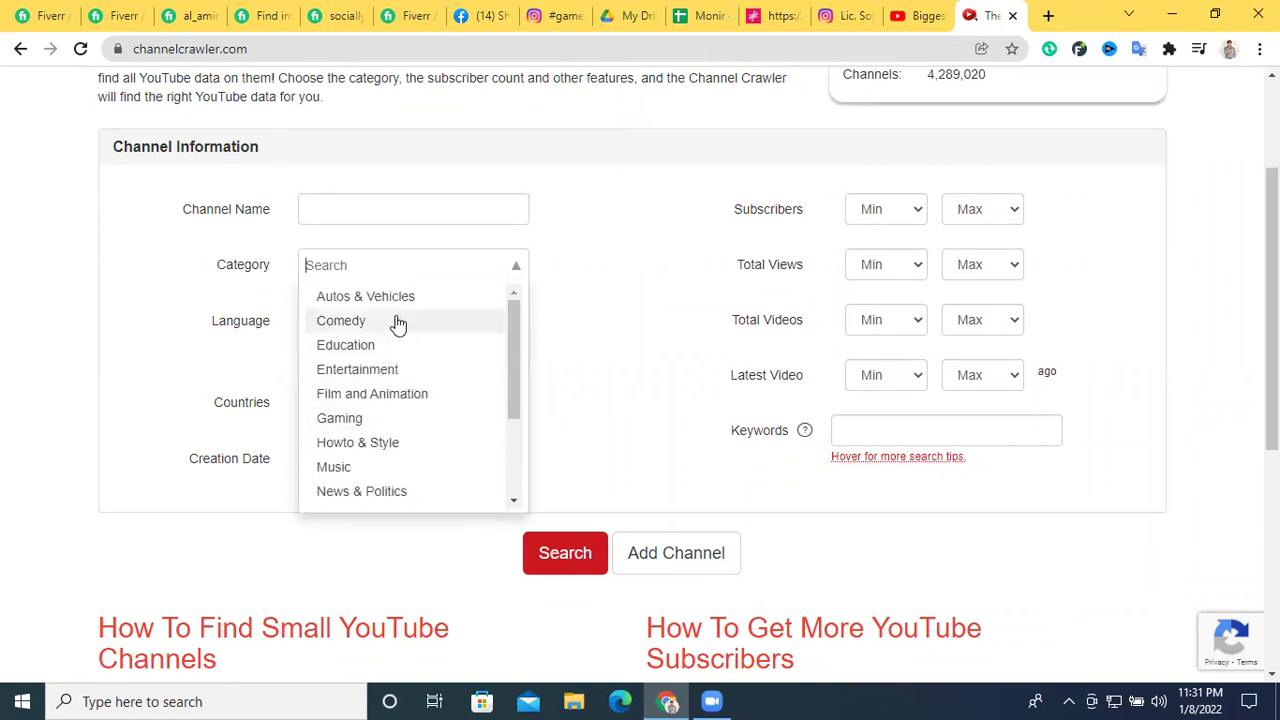
scroll(403, 380, down, 2)
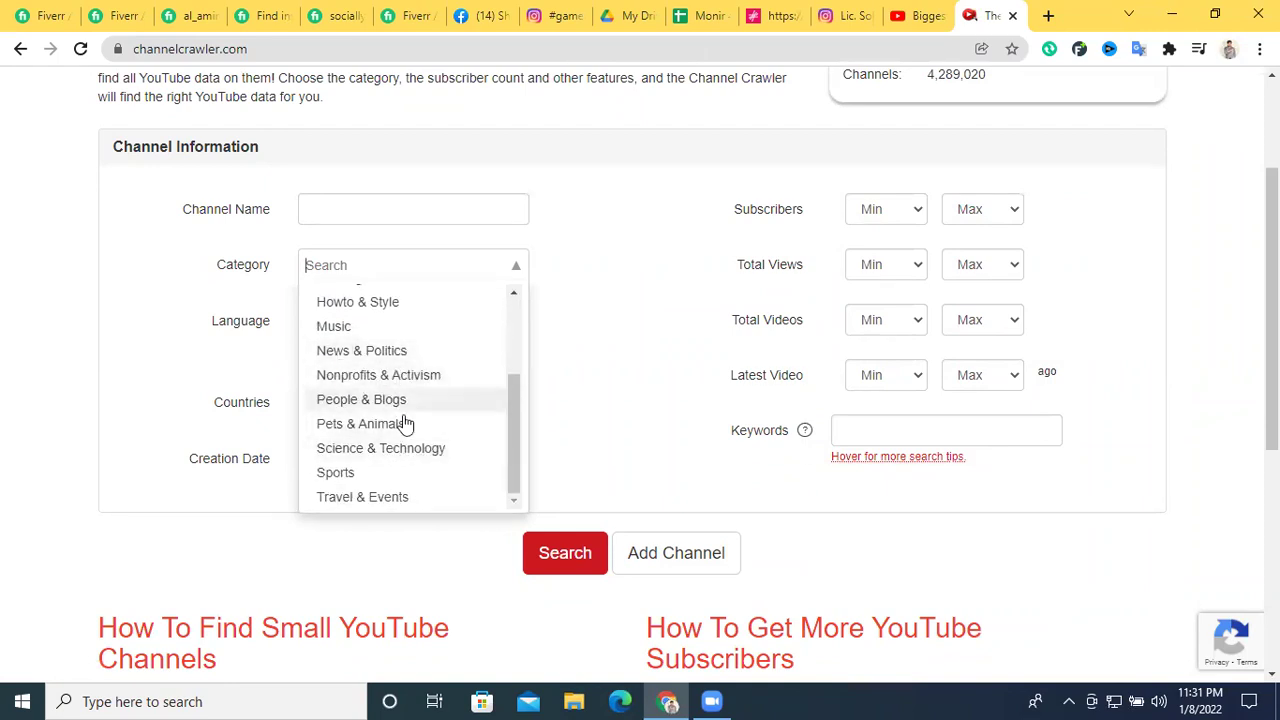
scroll(432, 441, down, 1)
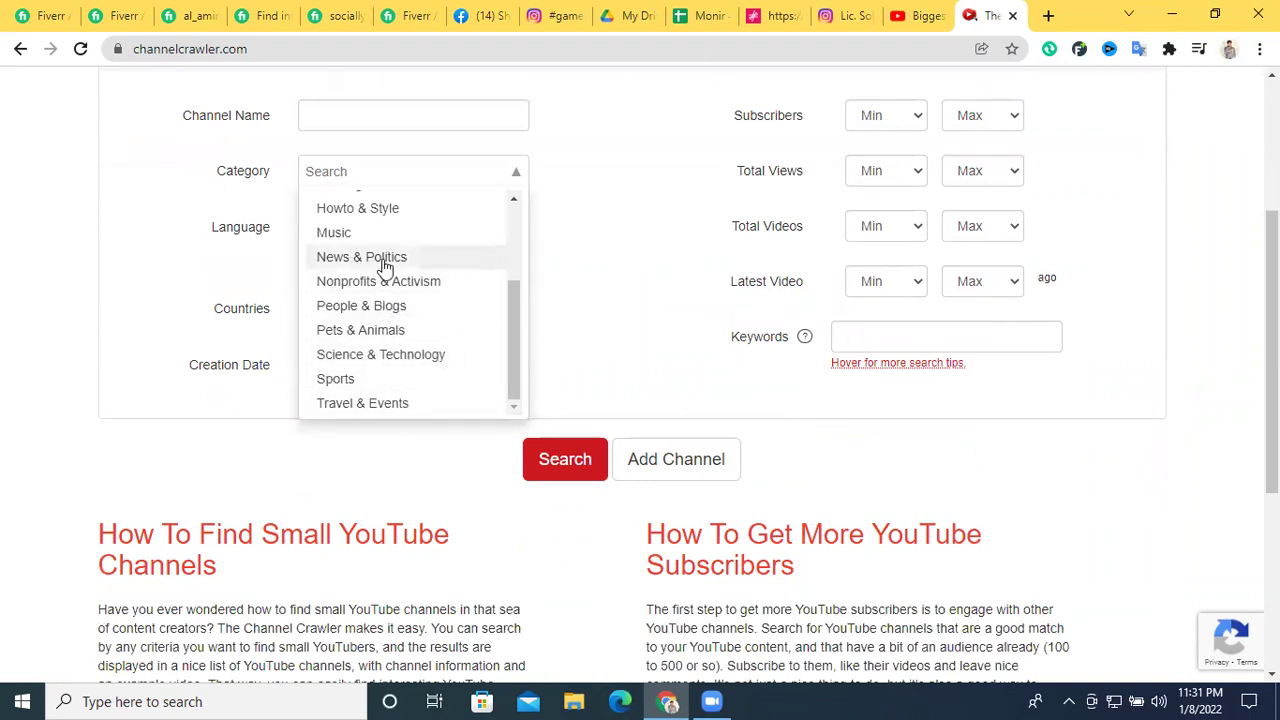
scroll(385, 268, up, 2)
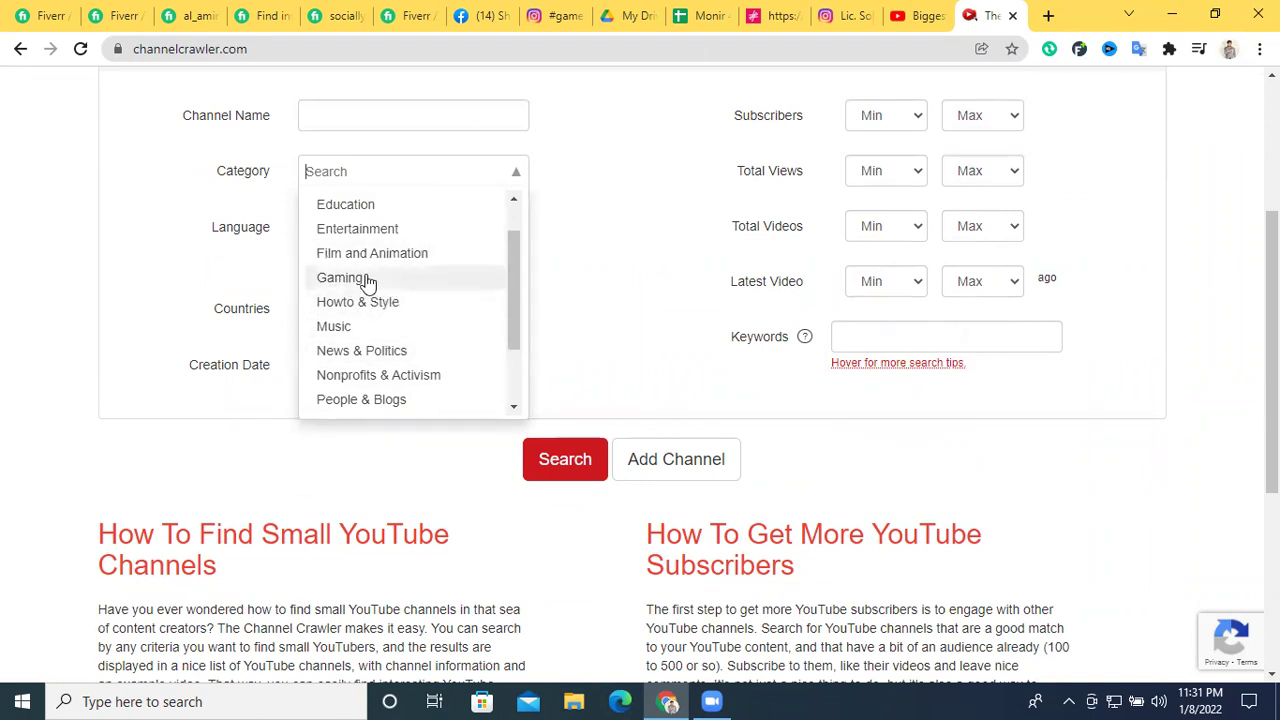
scroll(429, 277, up, 3)
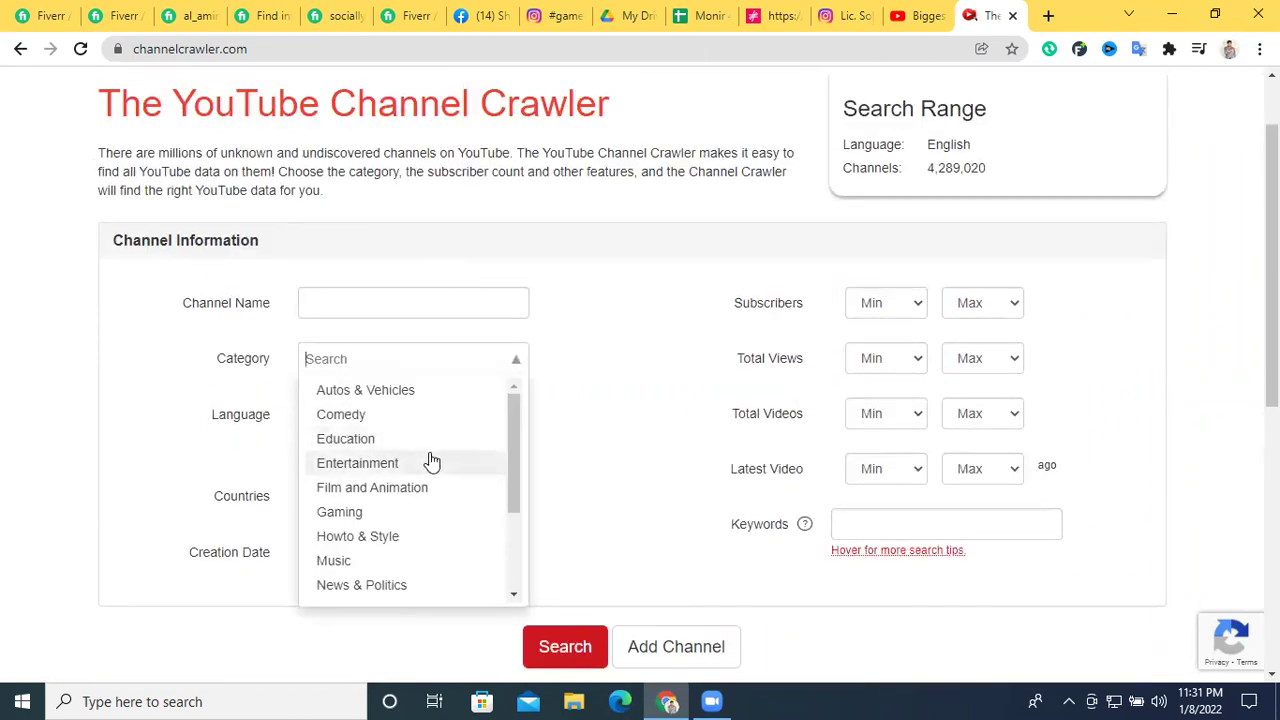
Add then remove Gaming, and run the English-only search returning 250+ channels
click(352, 528)
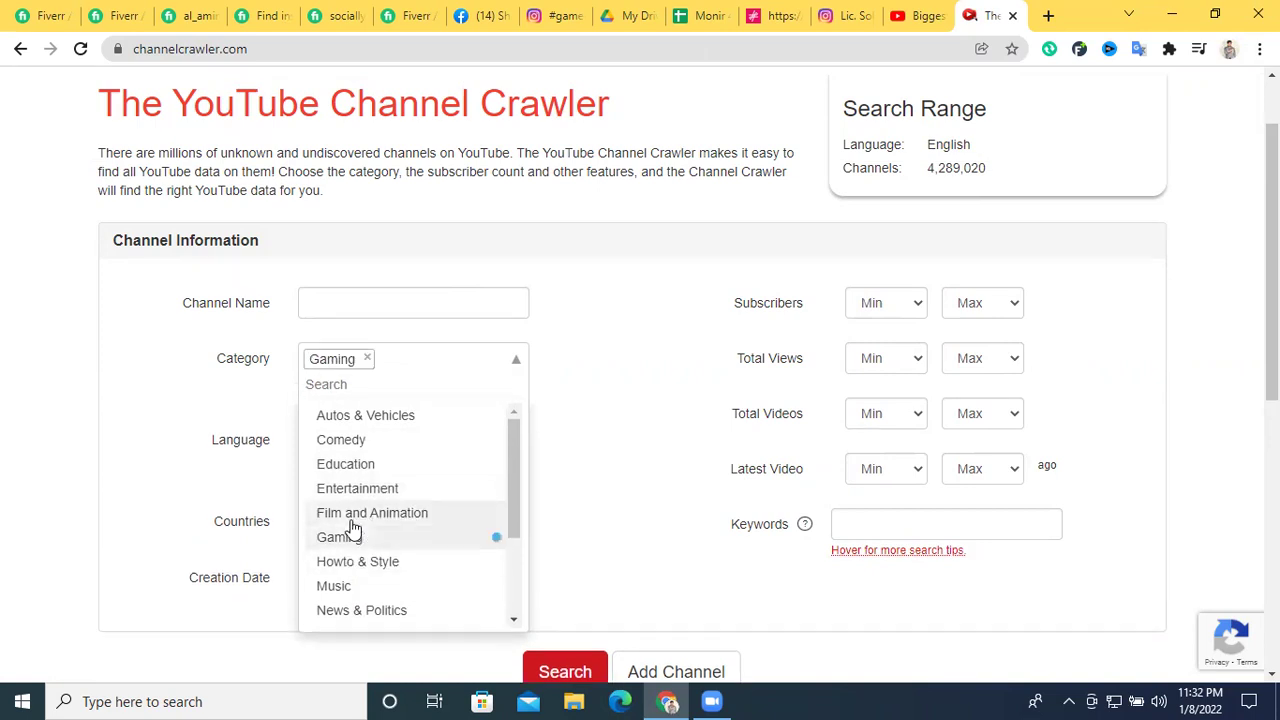
click(623, 457)
click(408, 383)
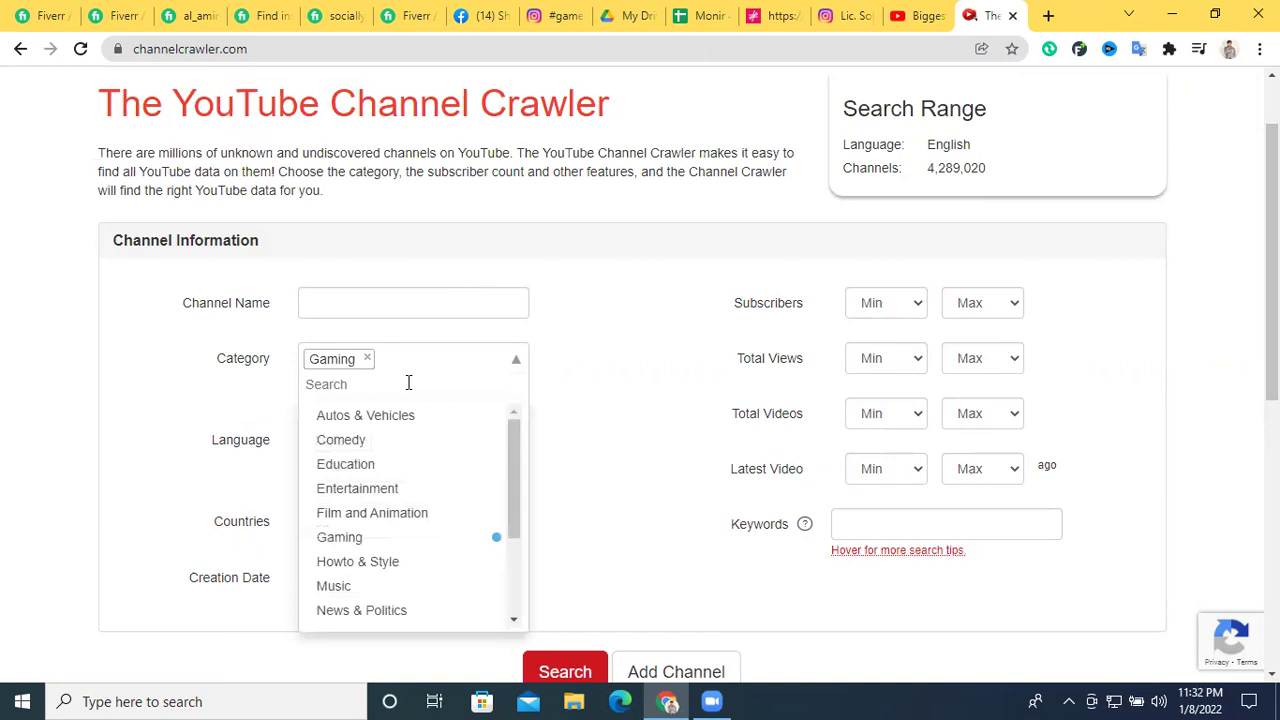
click(367, 360)
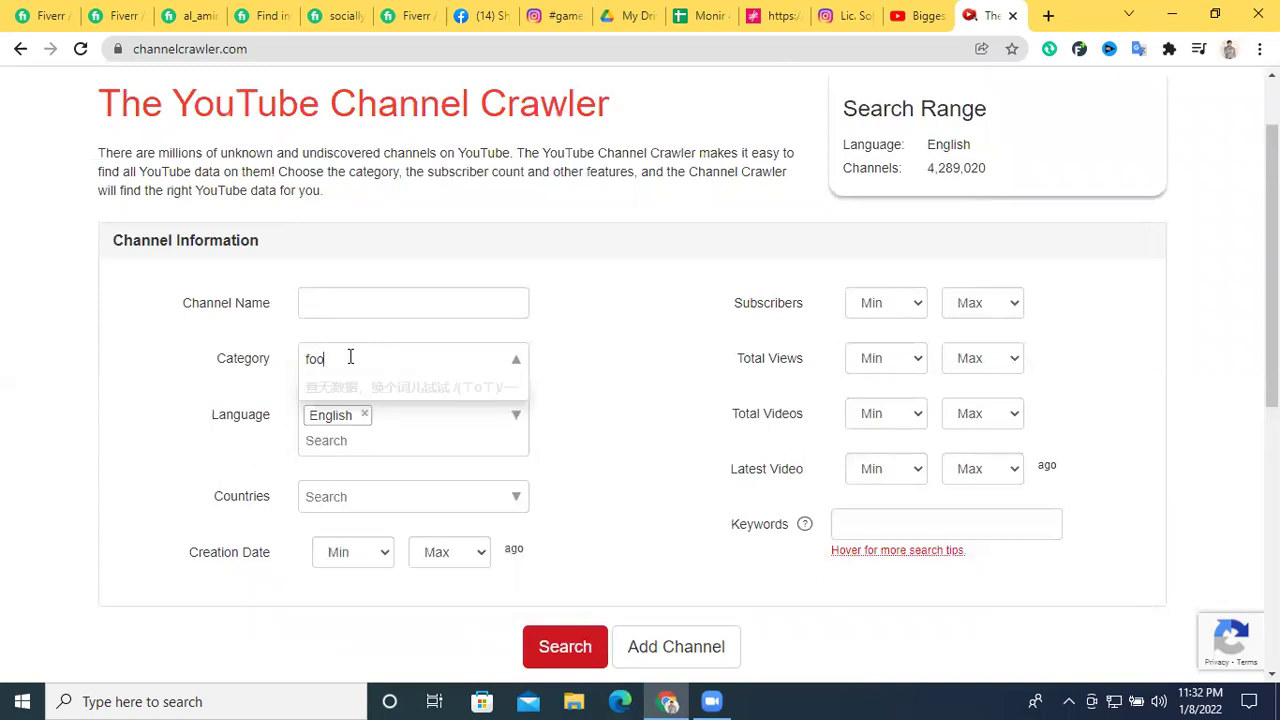
key(Return)
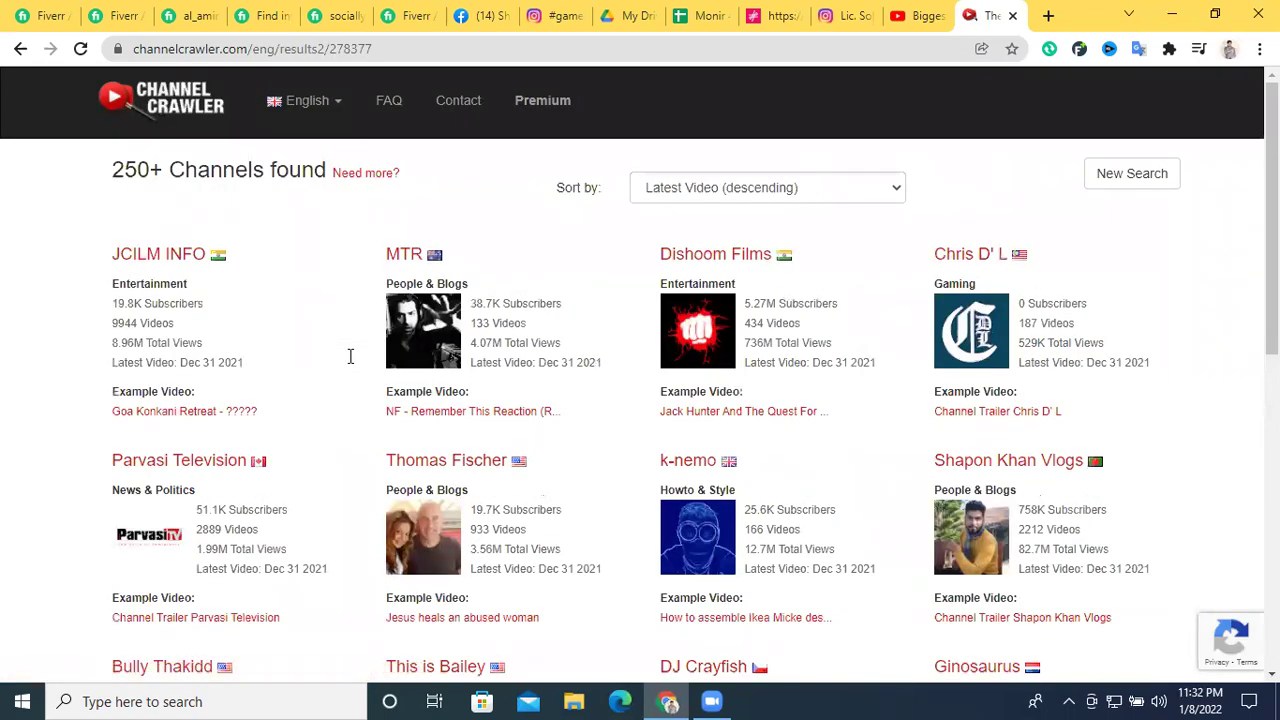
scroll(600, 387, down, 4)
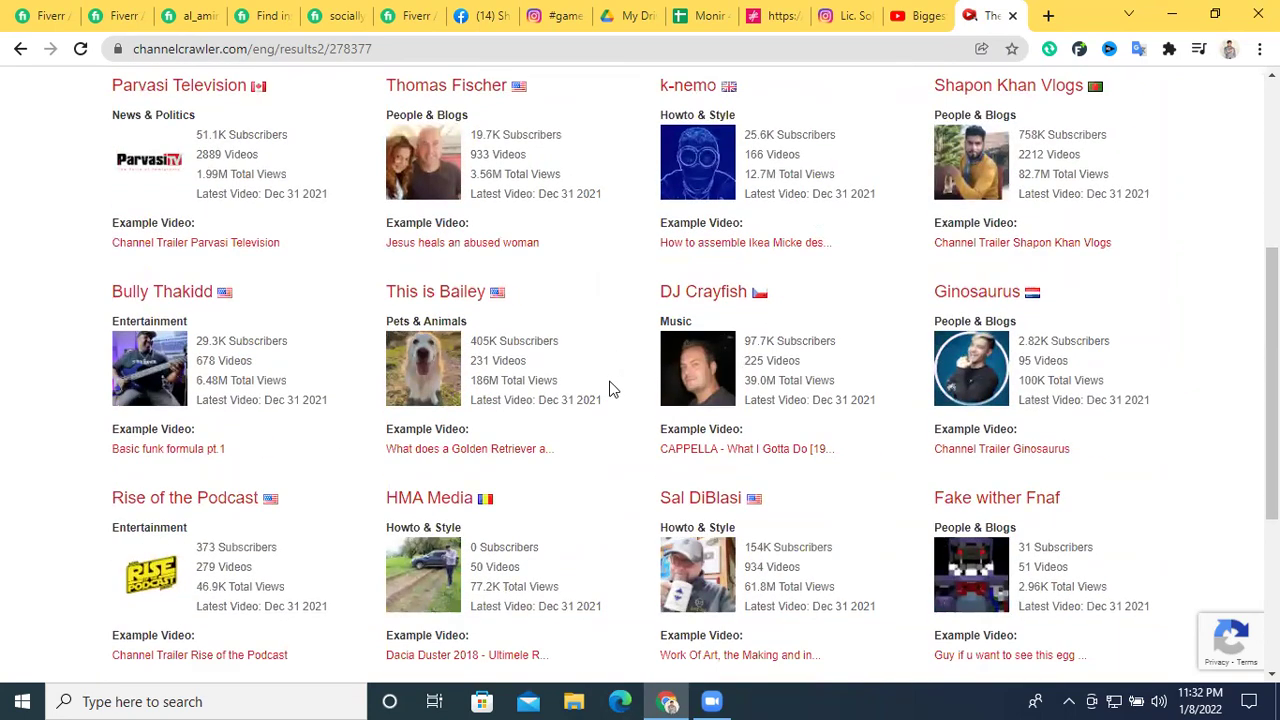
scroll(613, 389, up, 4)
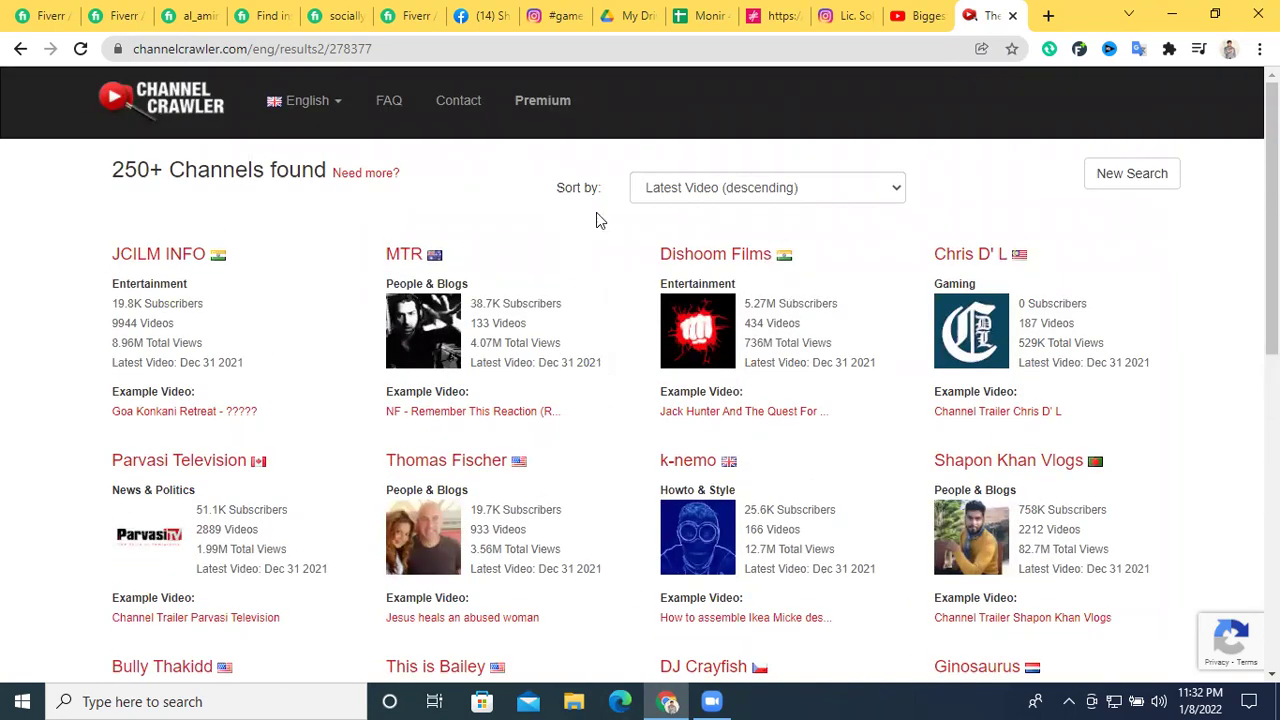
click(700, 192)
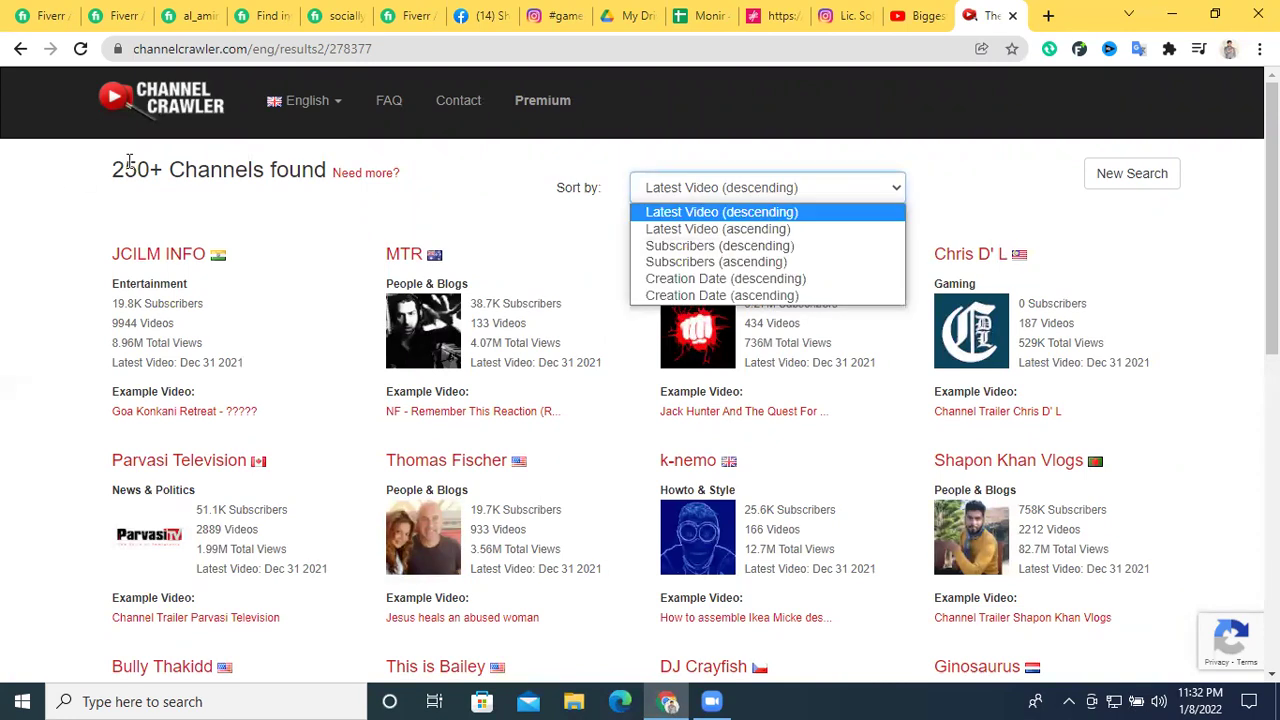
click(170, 115)
click(170, 112)
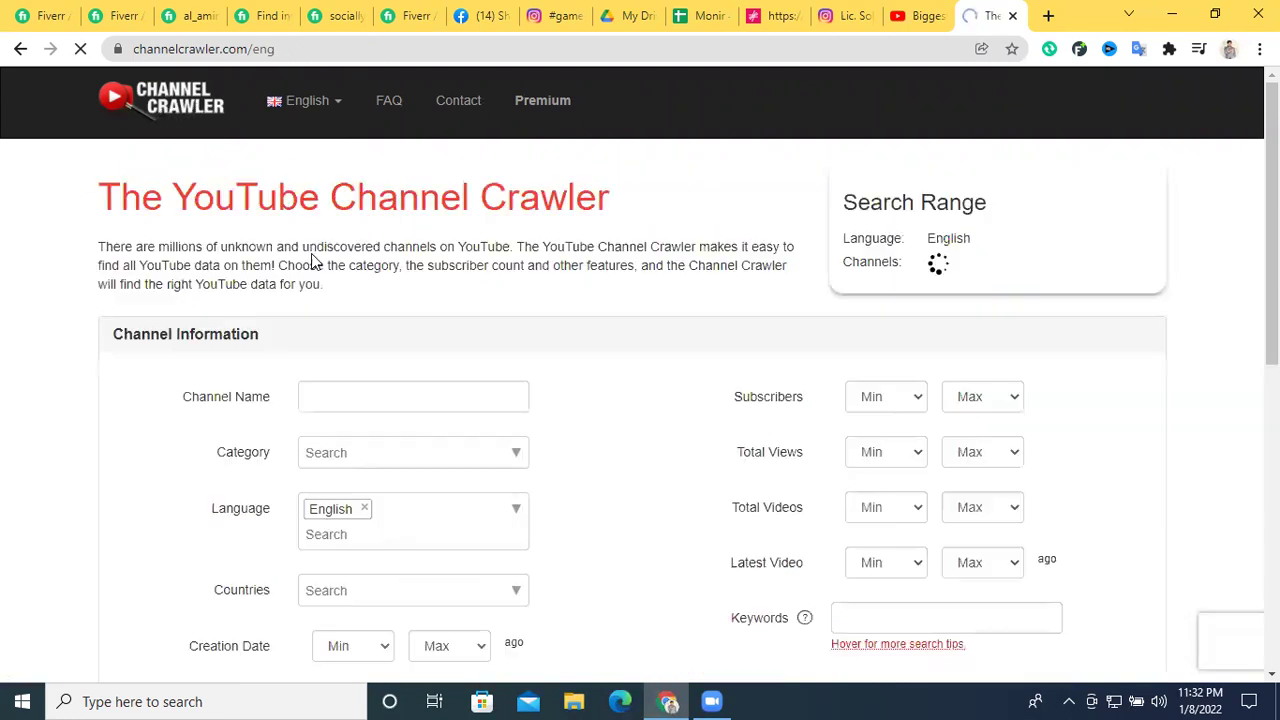
text(food)
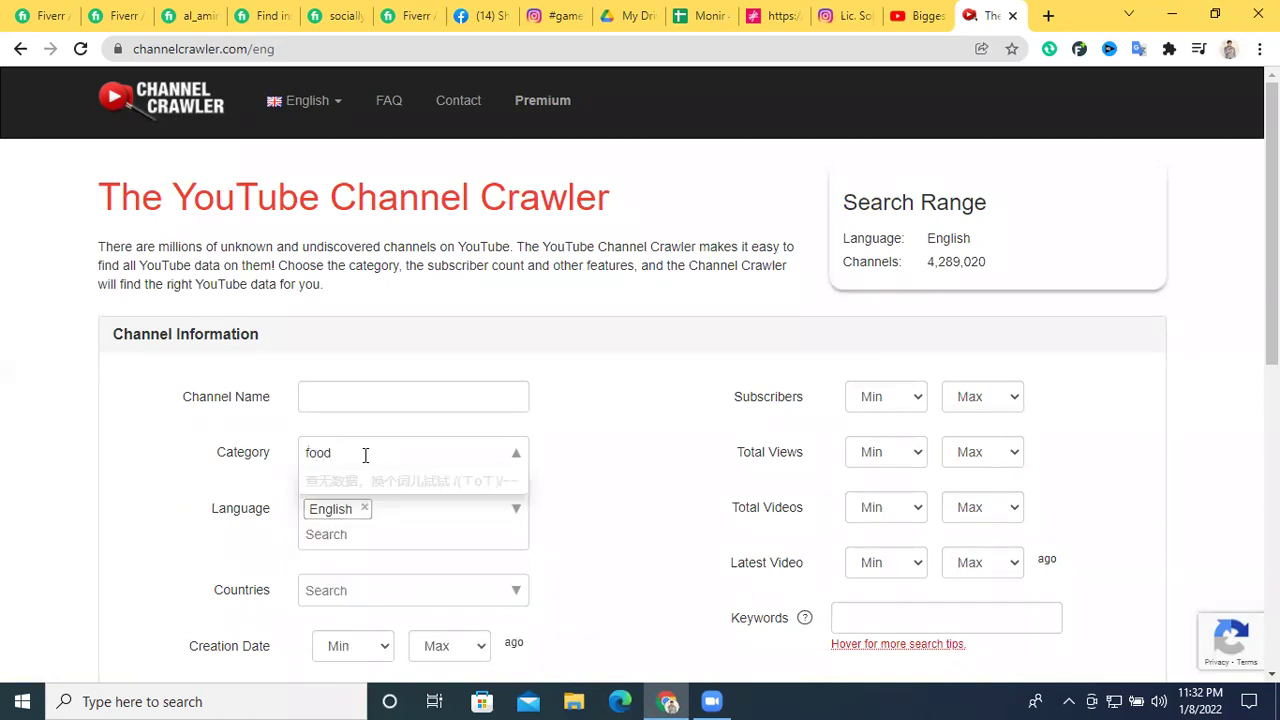
key(Return)
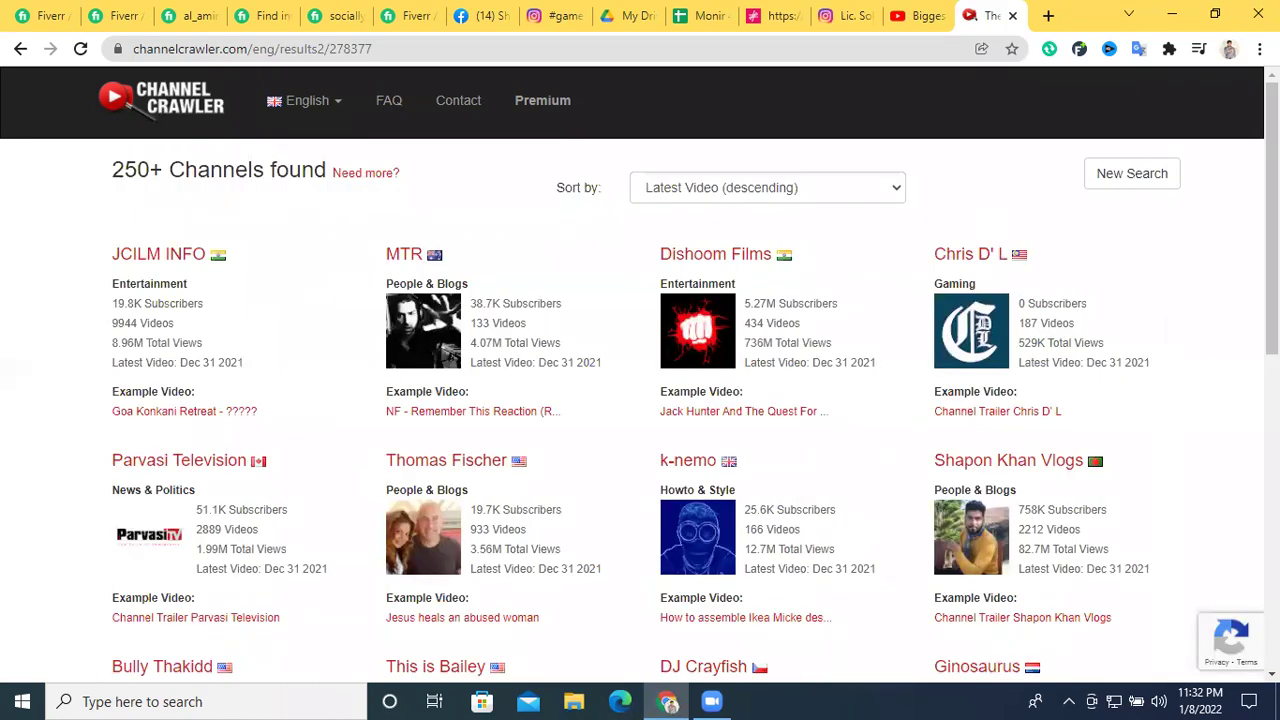
scroll(877, 323, down, 1)
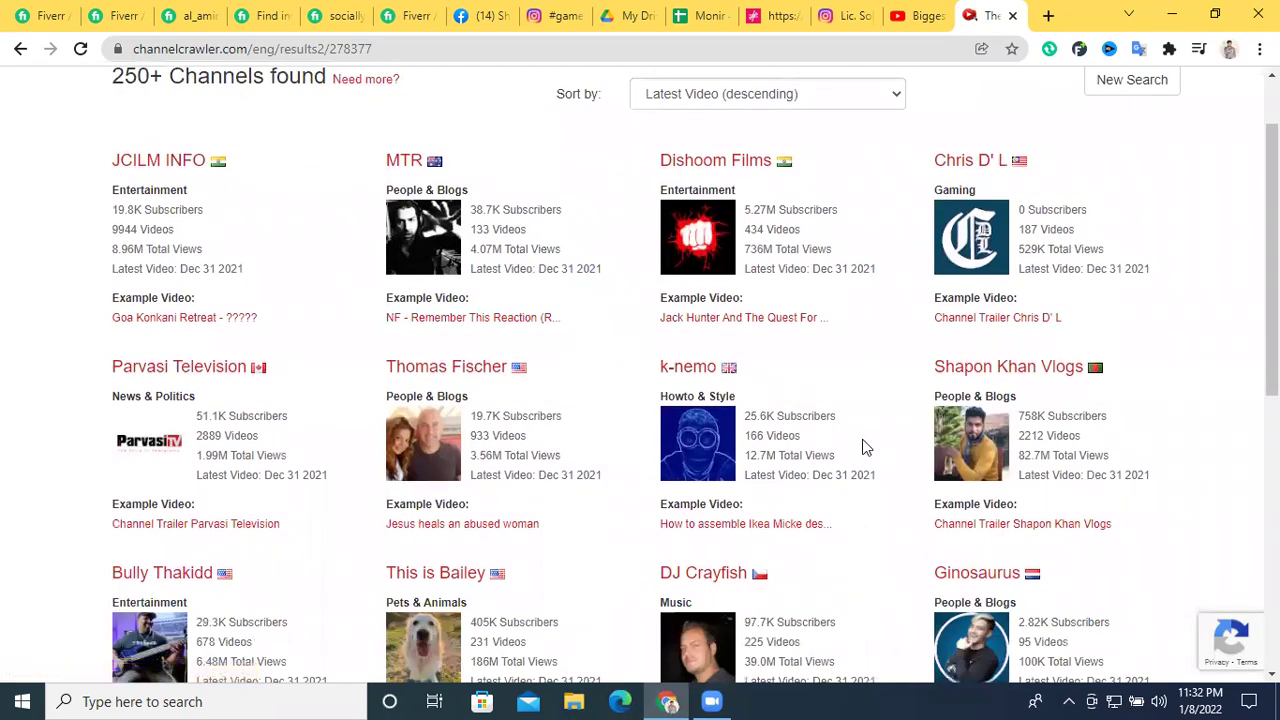
scroll(594, 369, down, 3)
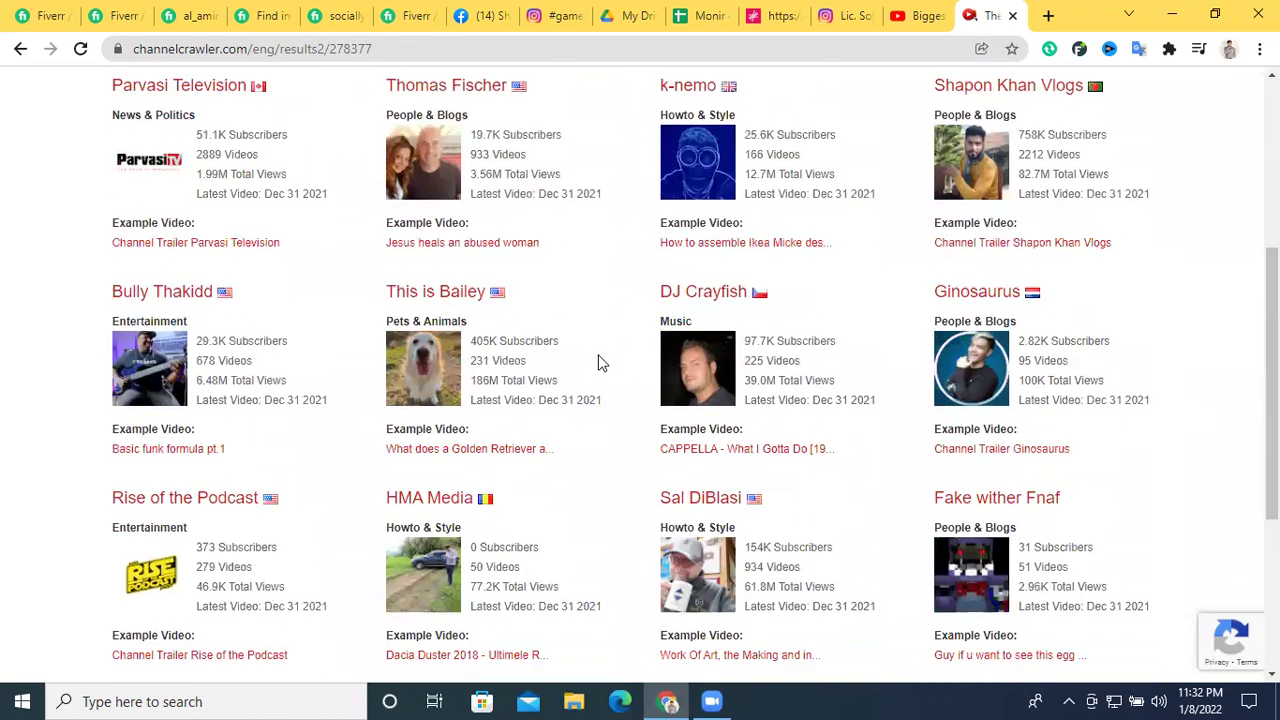
scroll(600, 366, up, 4)
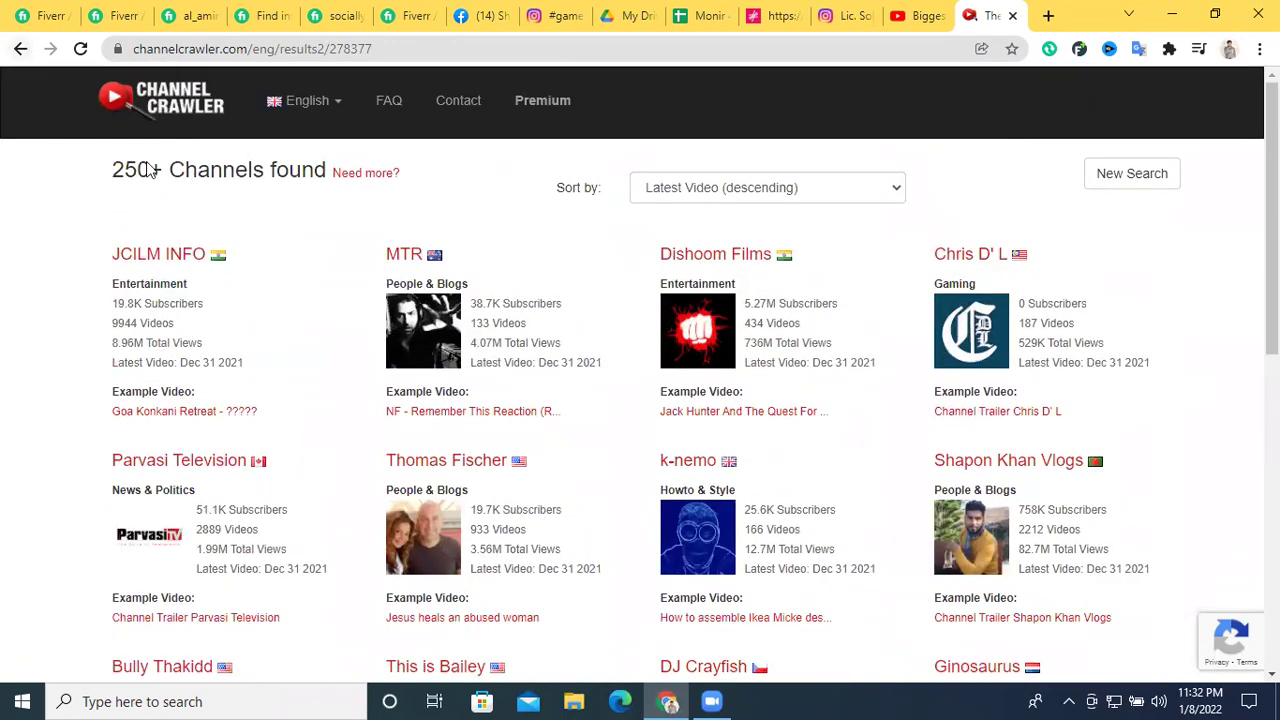
click(155, 105)
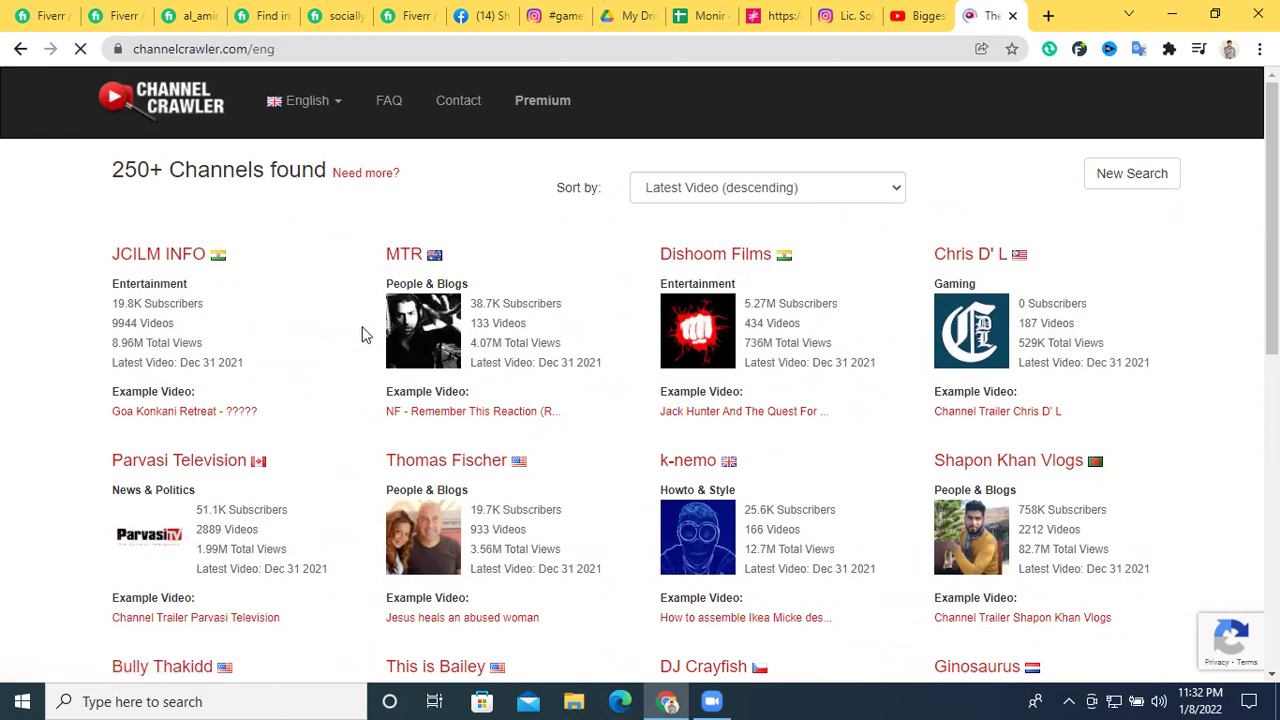
Search Channel Crawler with Gaming plus English, listing 250+ channels led by Chris D' L
click(355, 457)
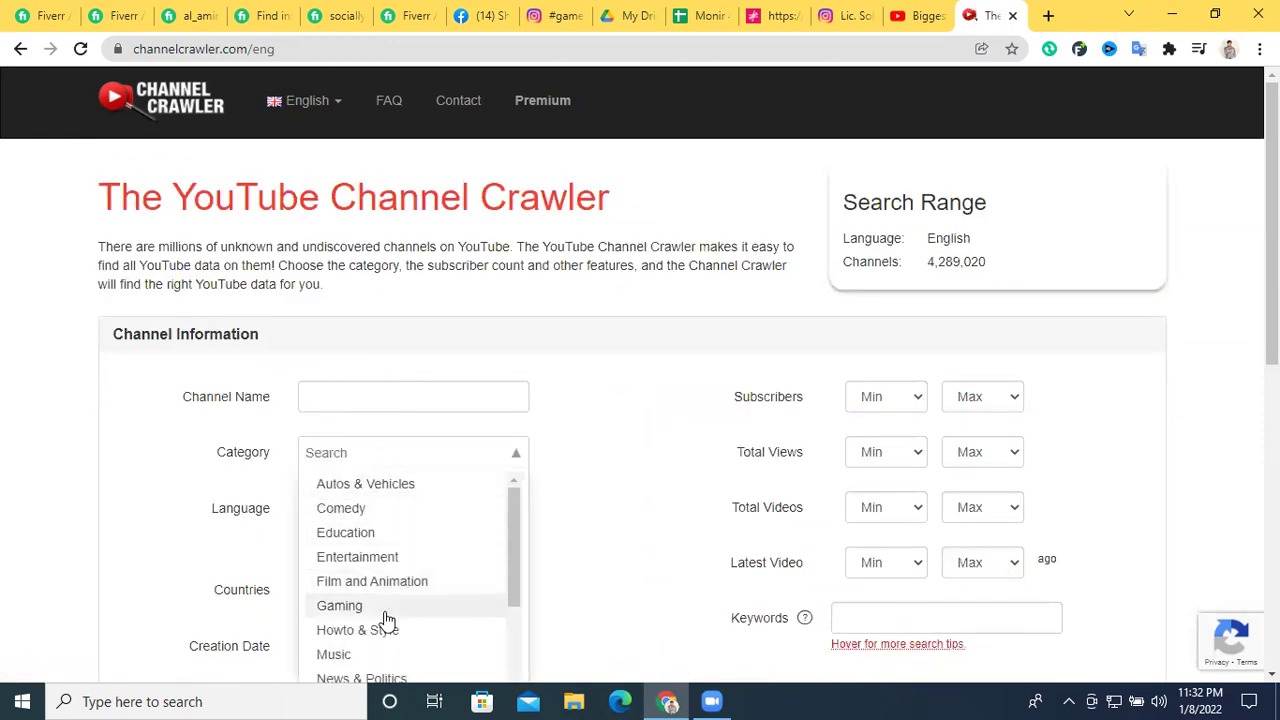
click(340, 606)
key(BackSpace)
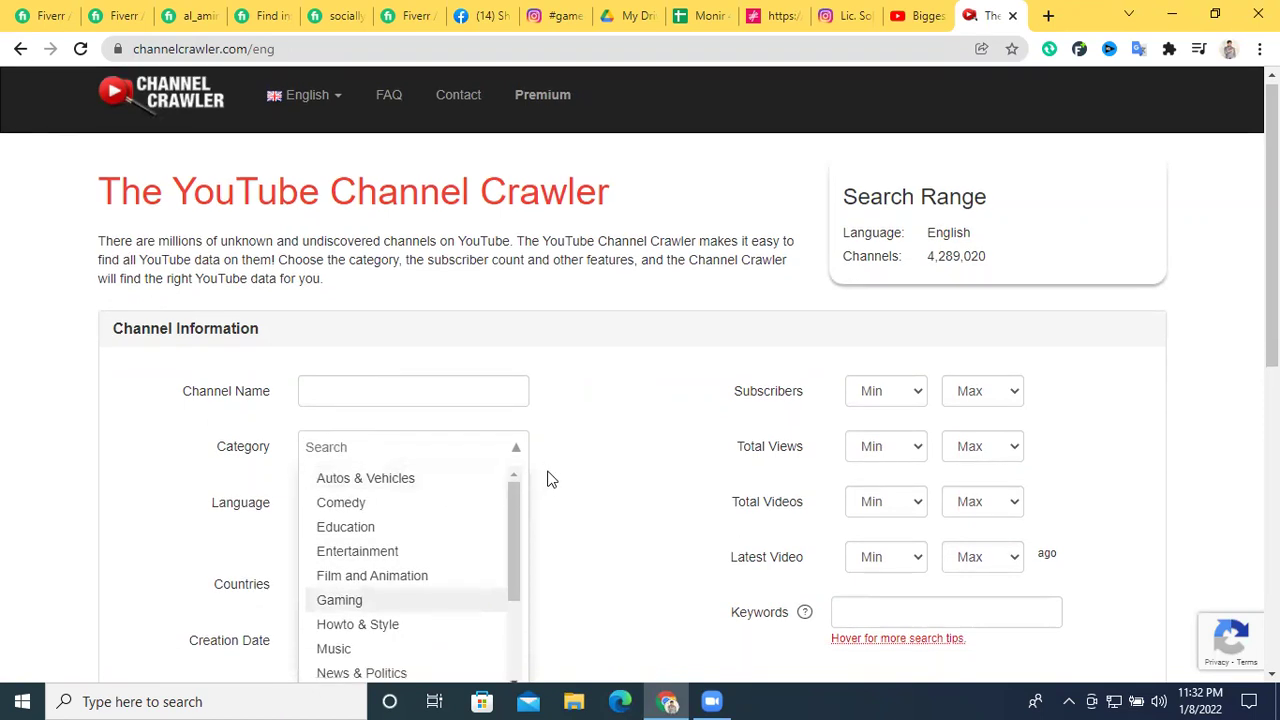
scroll(546, 477, down, 1)
click(372, 515)
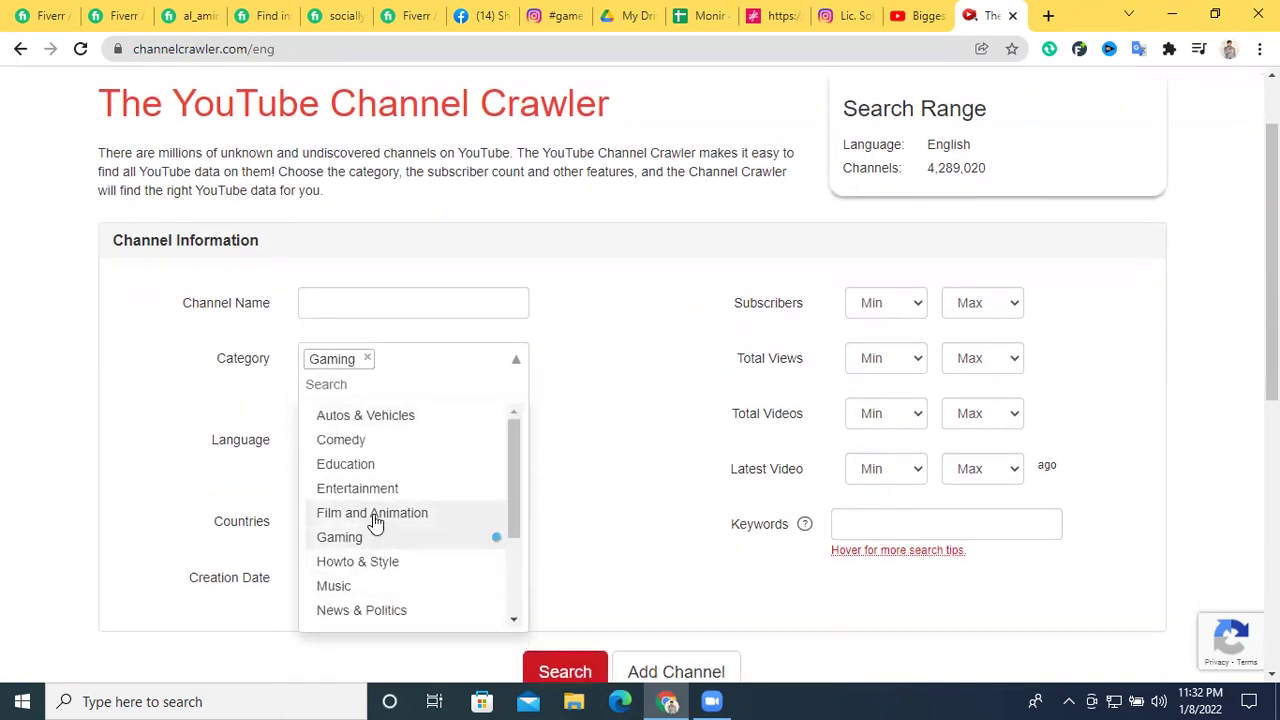
click(643, 500)
scroll(585, 603, down, 1)
click(570, 583)
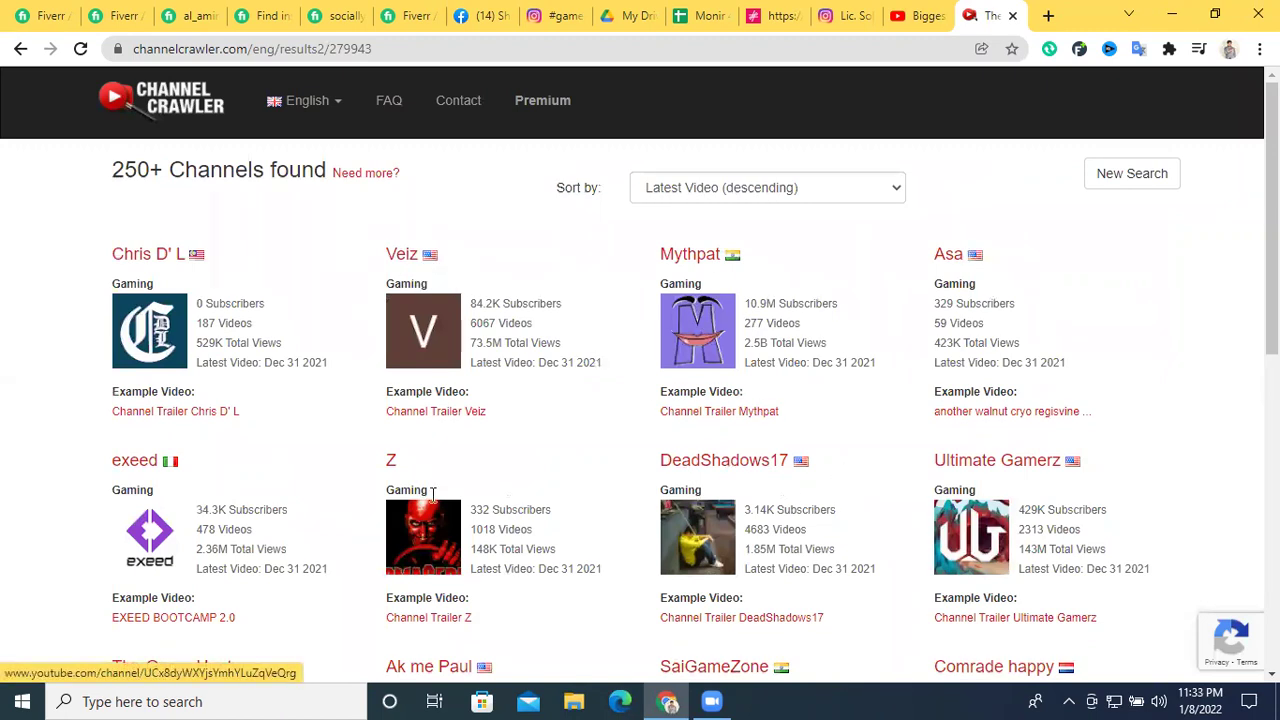
Open Veiz's 'Channel Trailer Veiz' video in a new tab and pause it
right_click(437, 416)
click(460, 428)
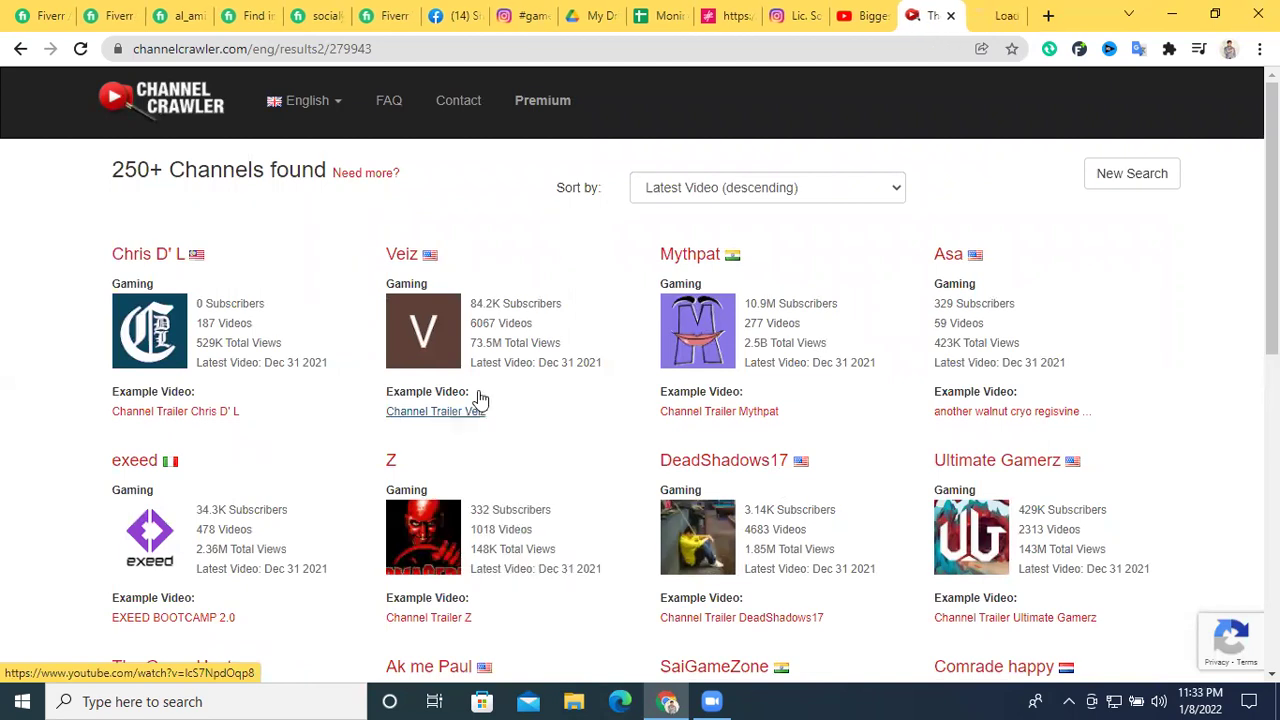
click(985, 15)
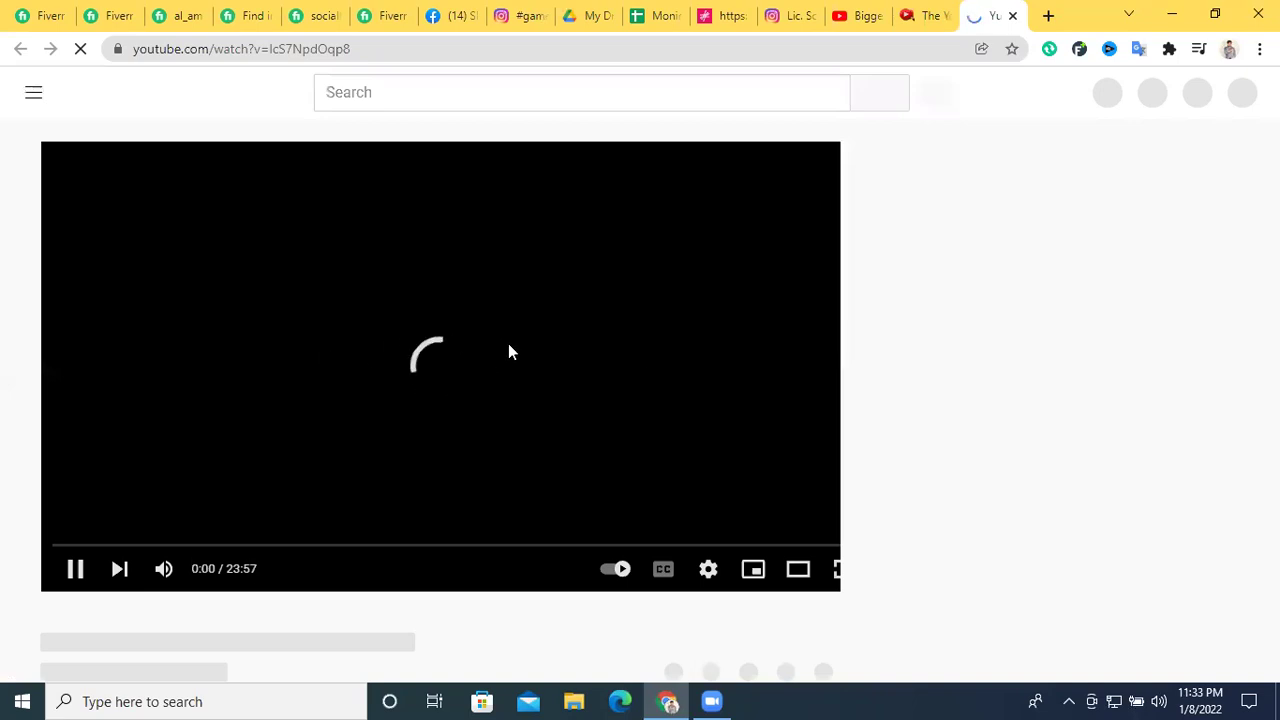
click(508, 344)
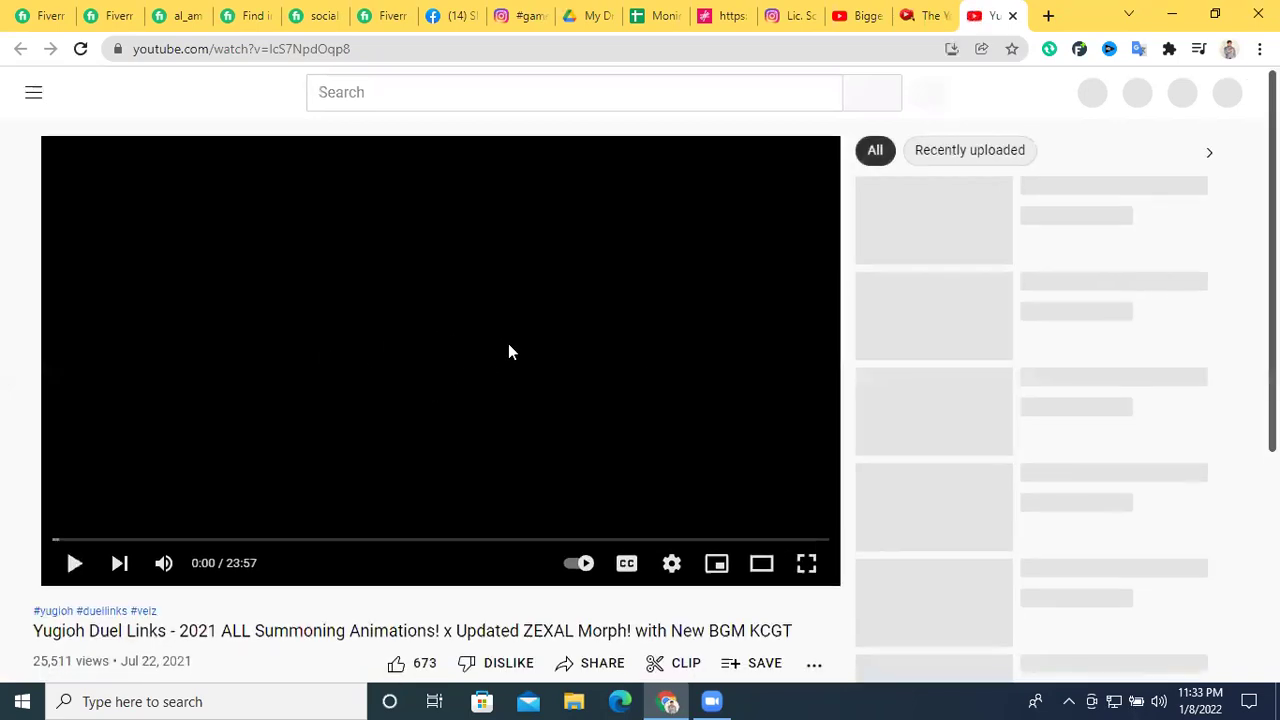
scroll(508, 351, down, 2)
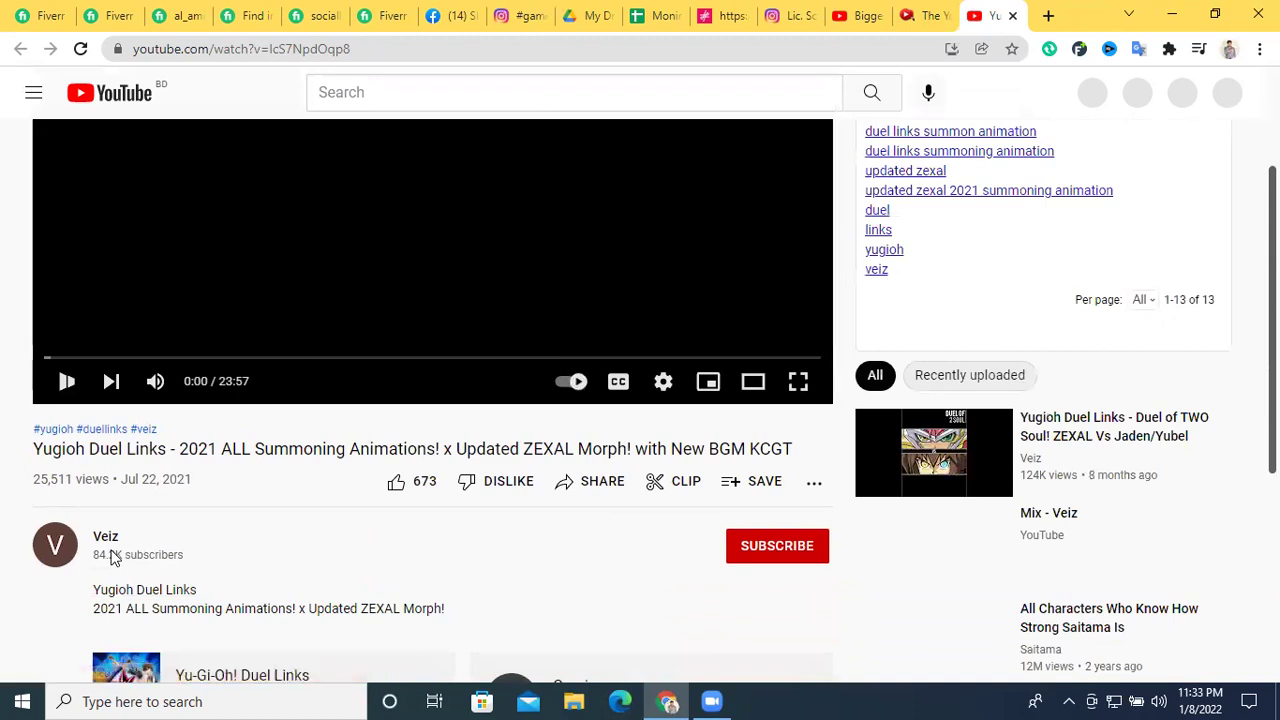
drag(113, 555, 251, 517)
scroll(314, 520, down, 2)
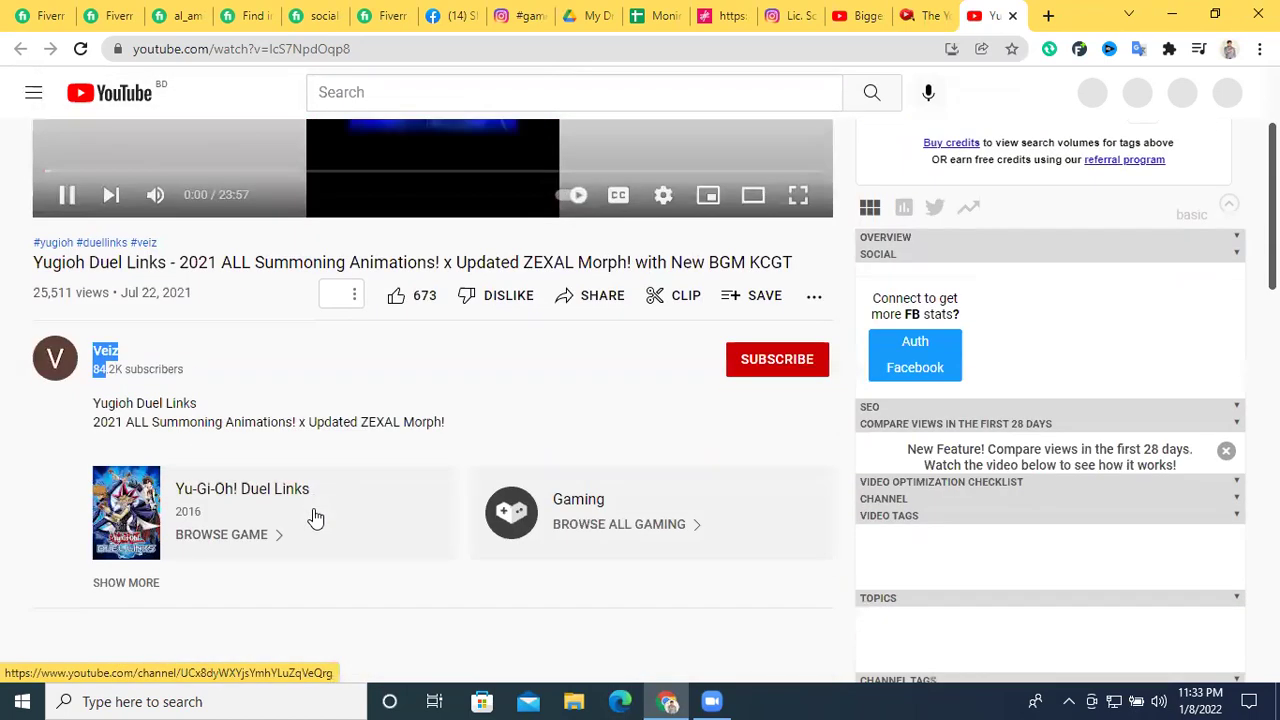
scroll(285, 456, up, 1)
scroll(364, 176, up, 2)
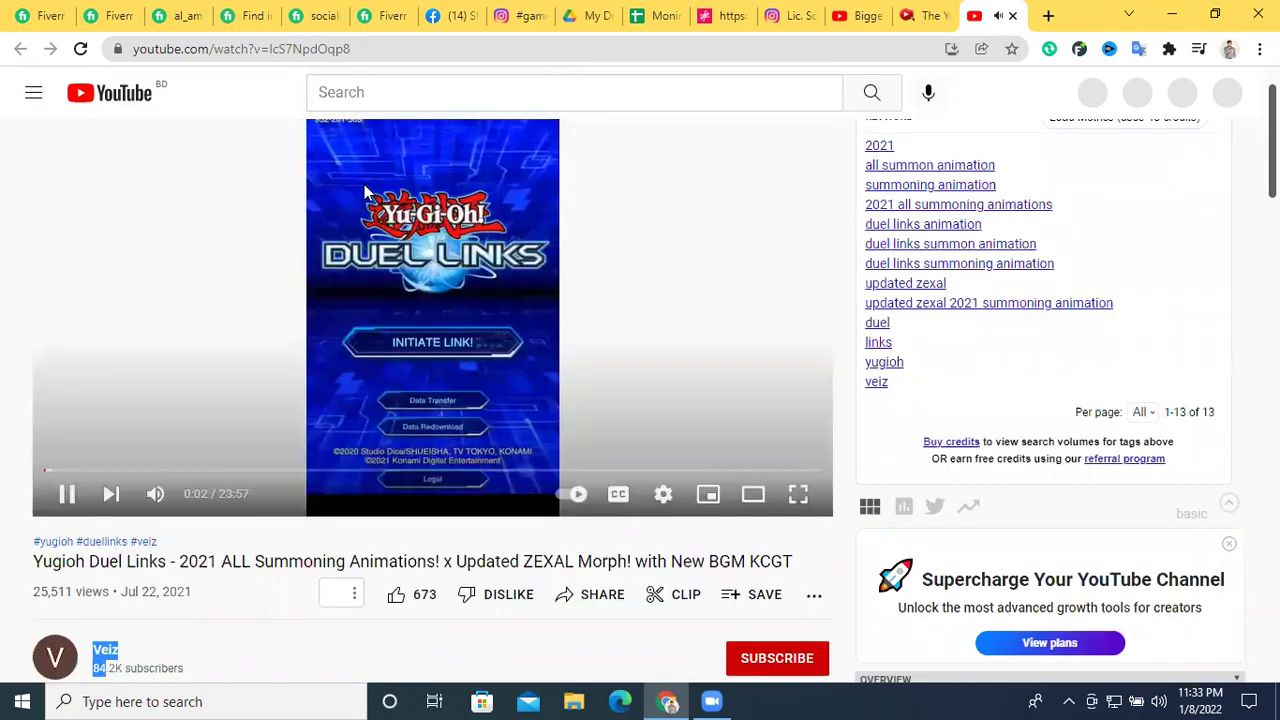
click(289, 358)
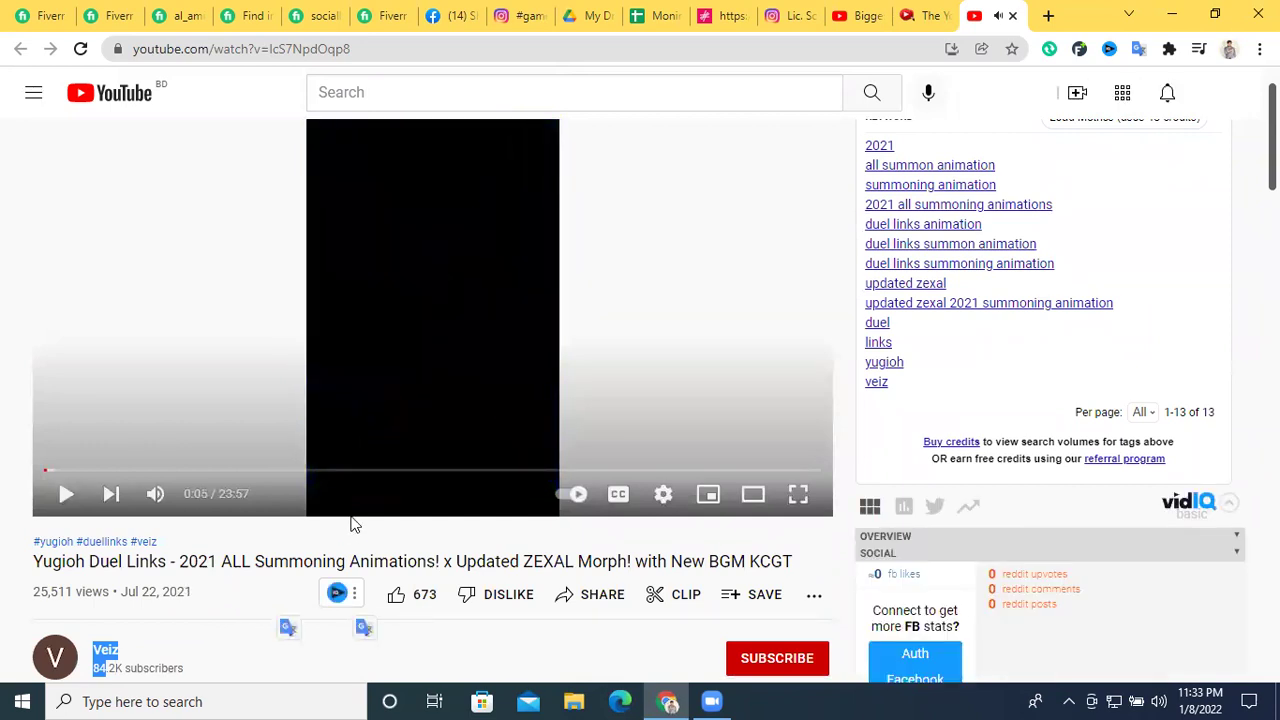
Go to the Veiz channel (84.2K subscribers) and open its Instagram link
scroll(351, 523, down, 3)
scroll(298, 463, down, 1)
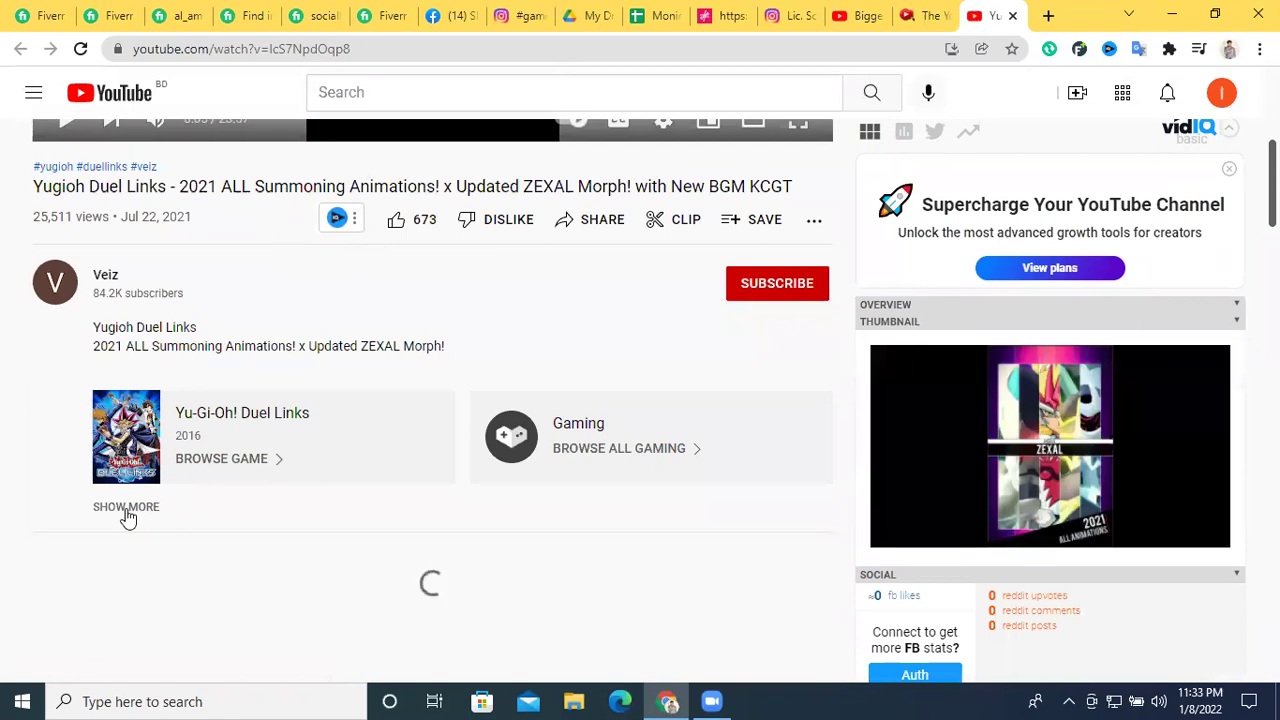
click(127, 508)
scroll(280, 486, up, 1)
click(282, 484)
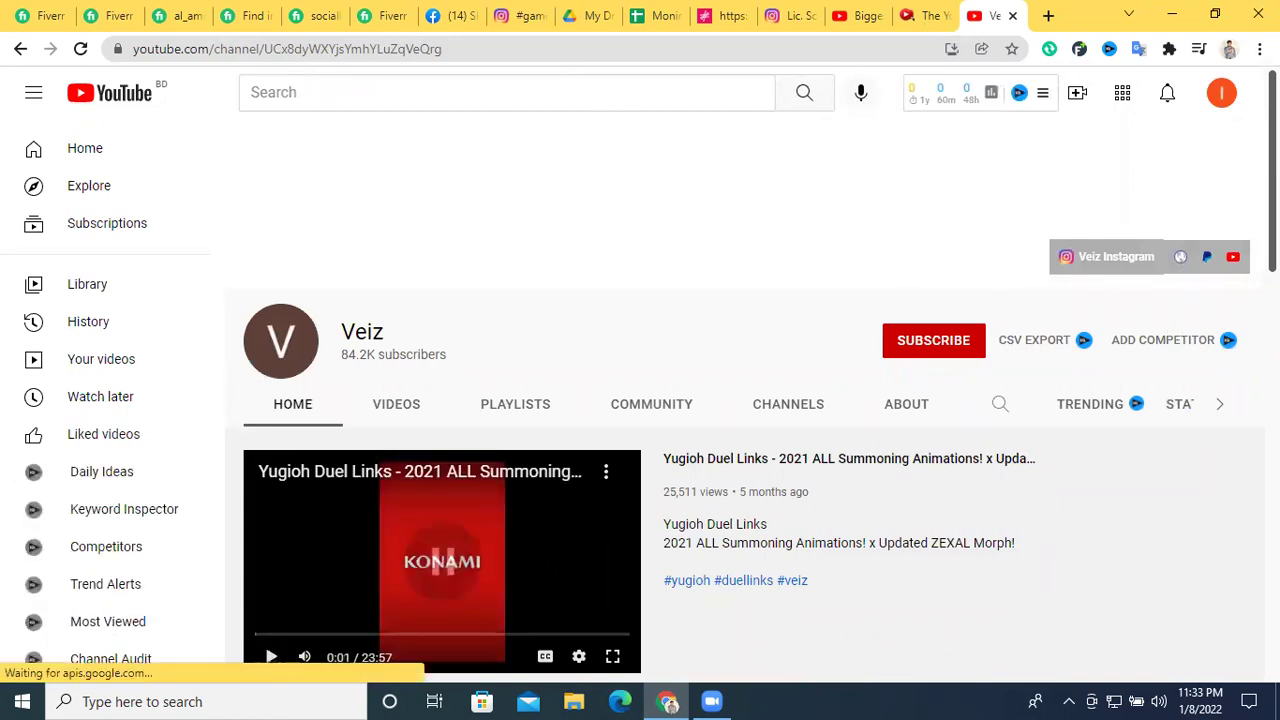
click(1076, 264)
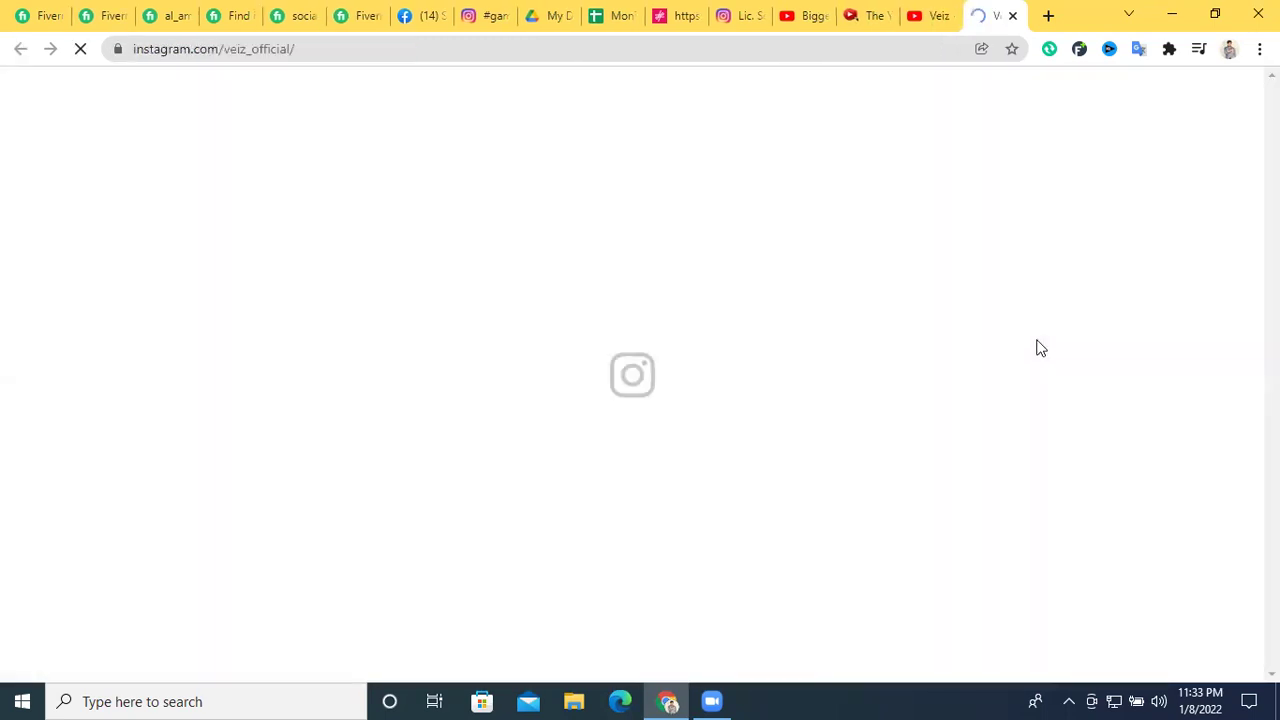
Check veiz_official's Instagram stats (214 posts, 30.5k followers), then return to Channel Crawler
click(930, 18)
click(995, 12)
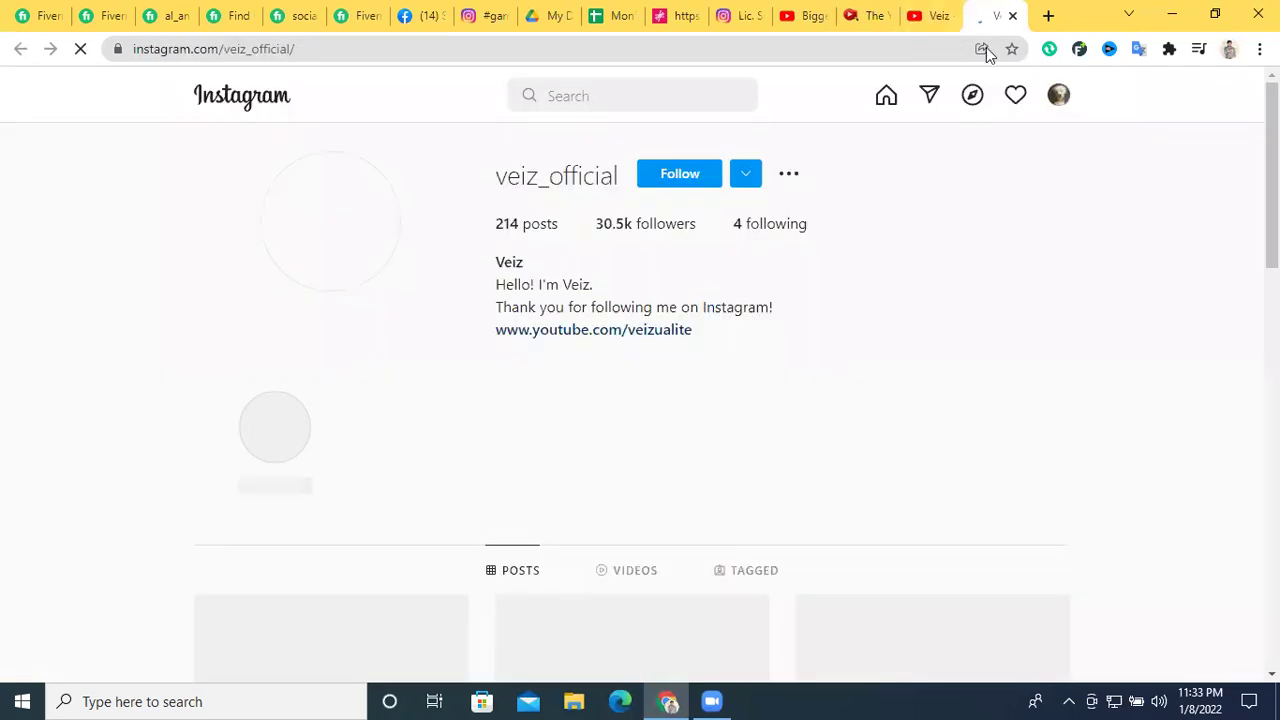
drag(628, 230, 847, 268)
scroll(817, 291, down, 1)
scroll(826, 303, up, 1)
scroll(688, 345, down, 5)
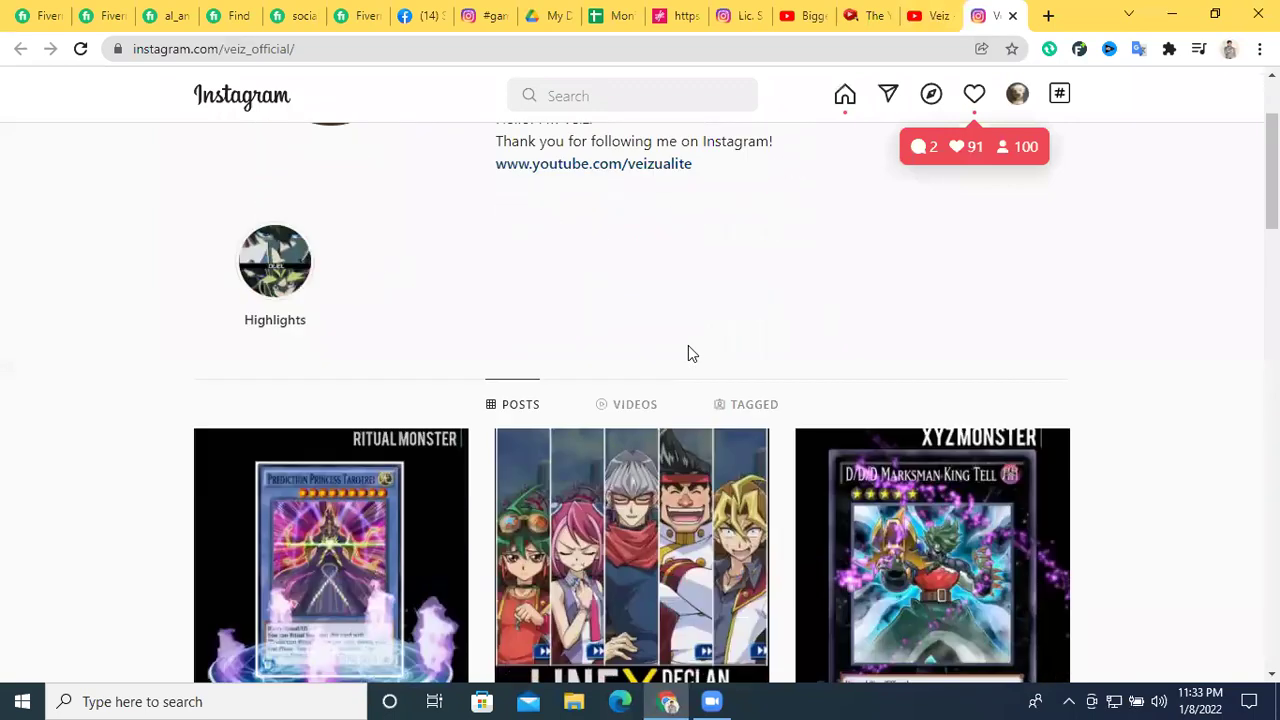
scroll(600, 450, down, 2)
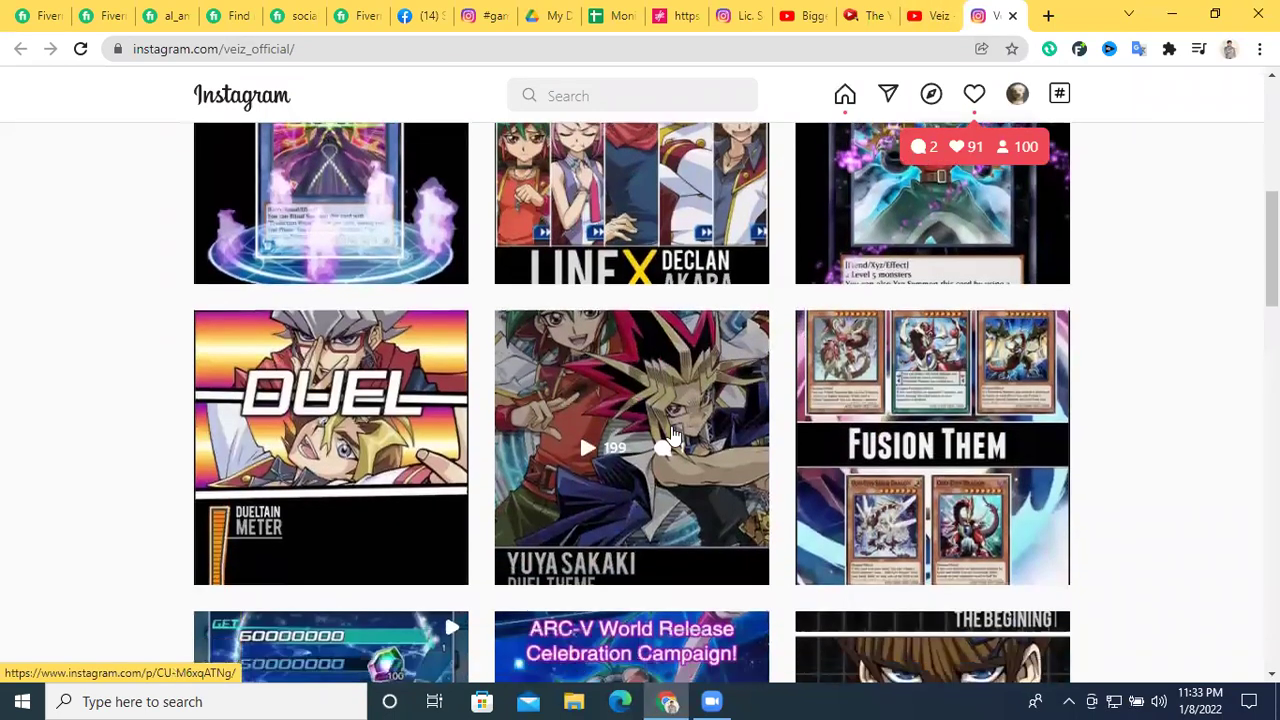
scroll(829, 351, up, 7)
scroll(465, 500, down, 3)
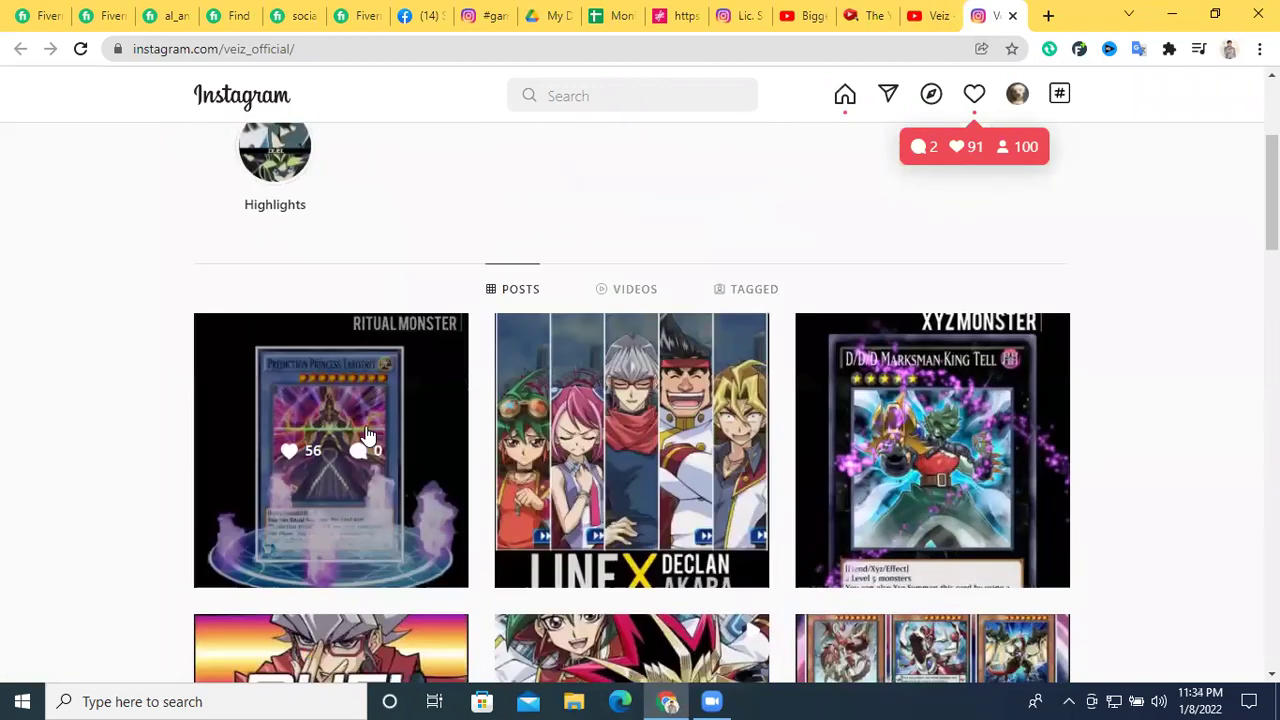
scroll(888, 418, up, 1)
scroll(668, 254, up, 2)
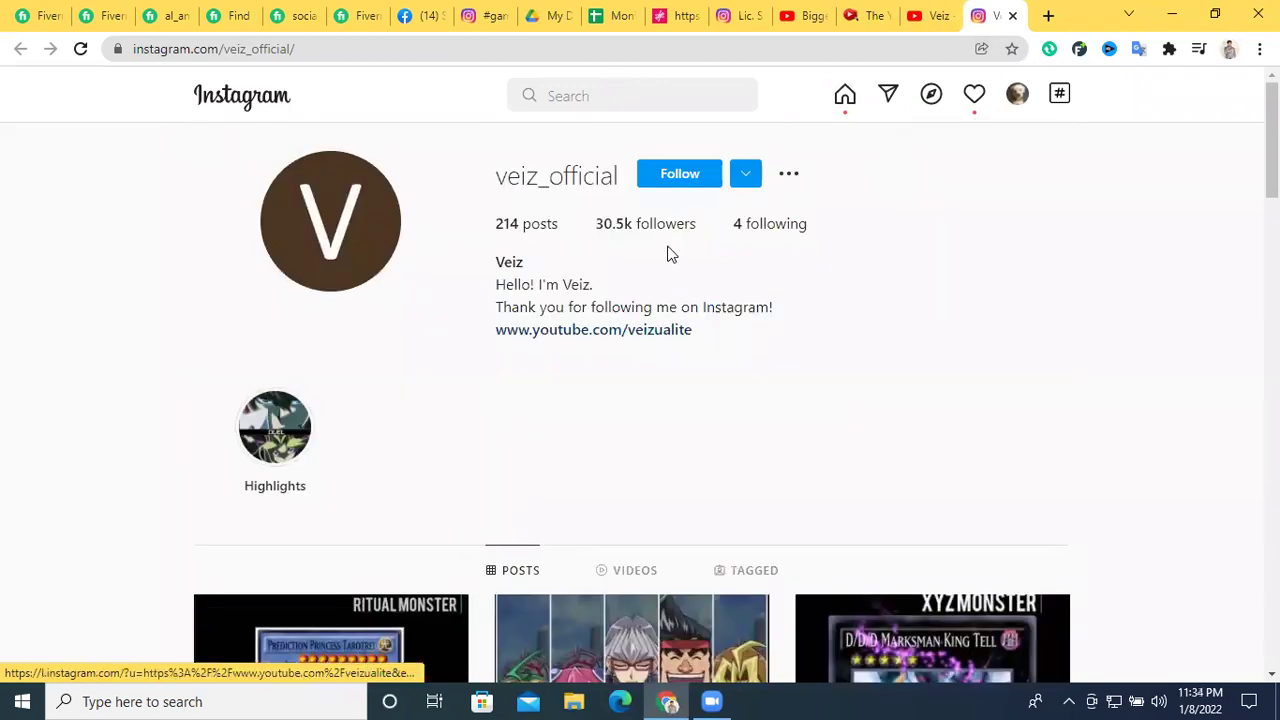
scroll(674, 509, down, 3)
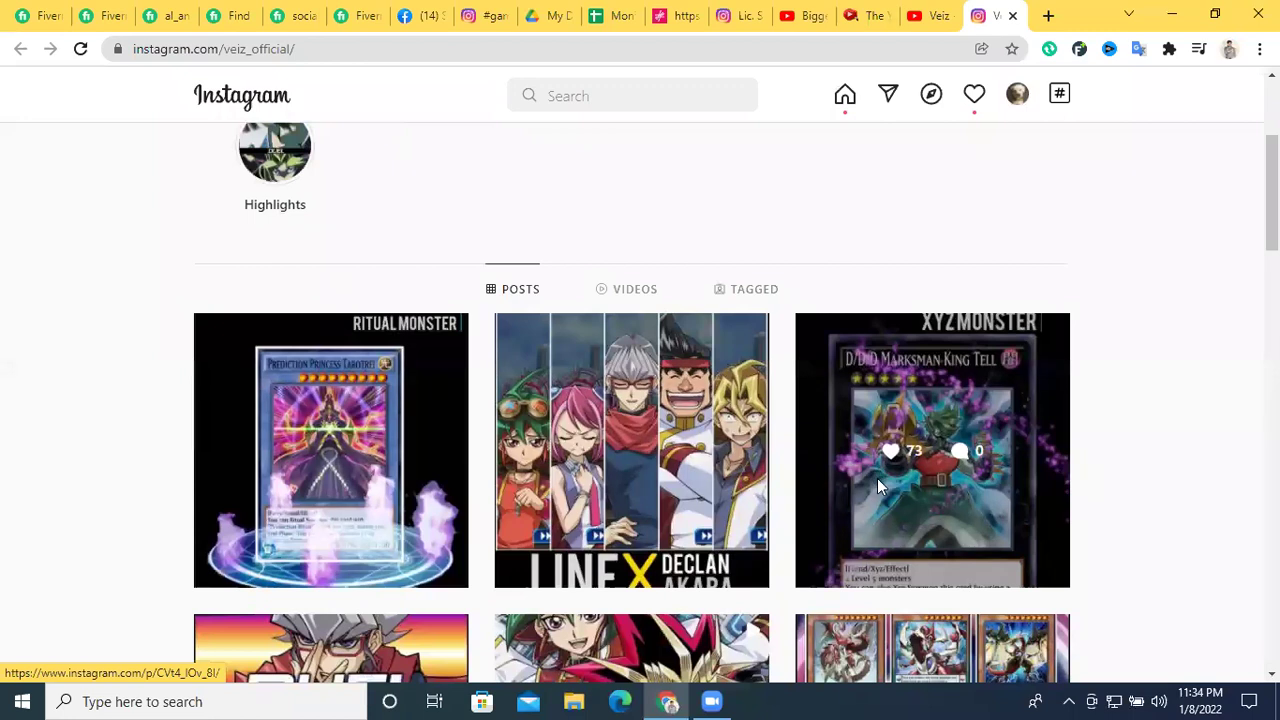
scroll(866, 486, up, 3)
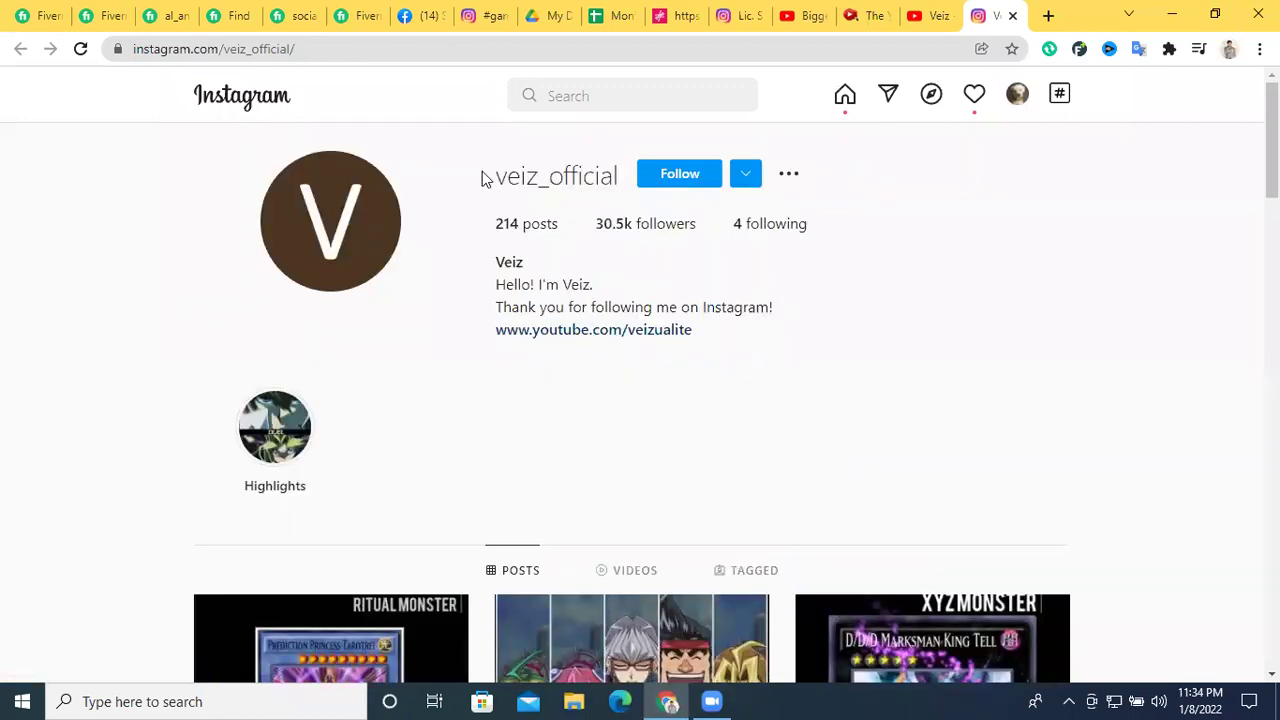
click(862, 15)
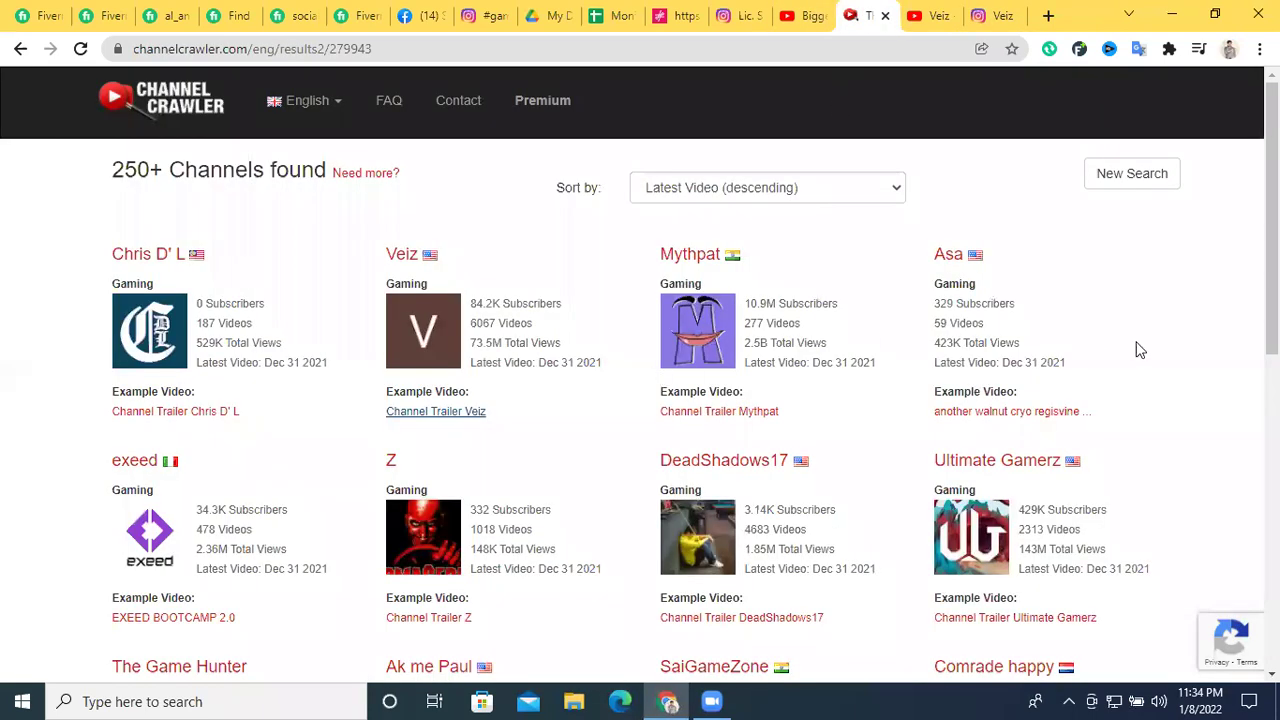
Close the Channel Crawler tab and start a new Google tab ready for a search
scroll(1138, 349, down, 6)
scroll(857, 408, up, 5)
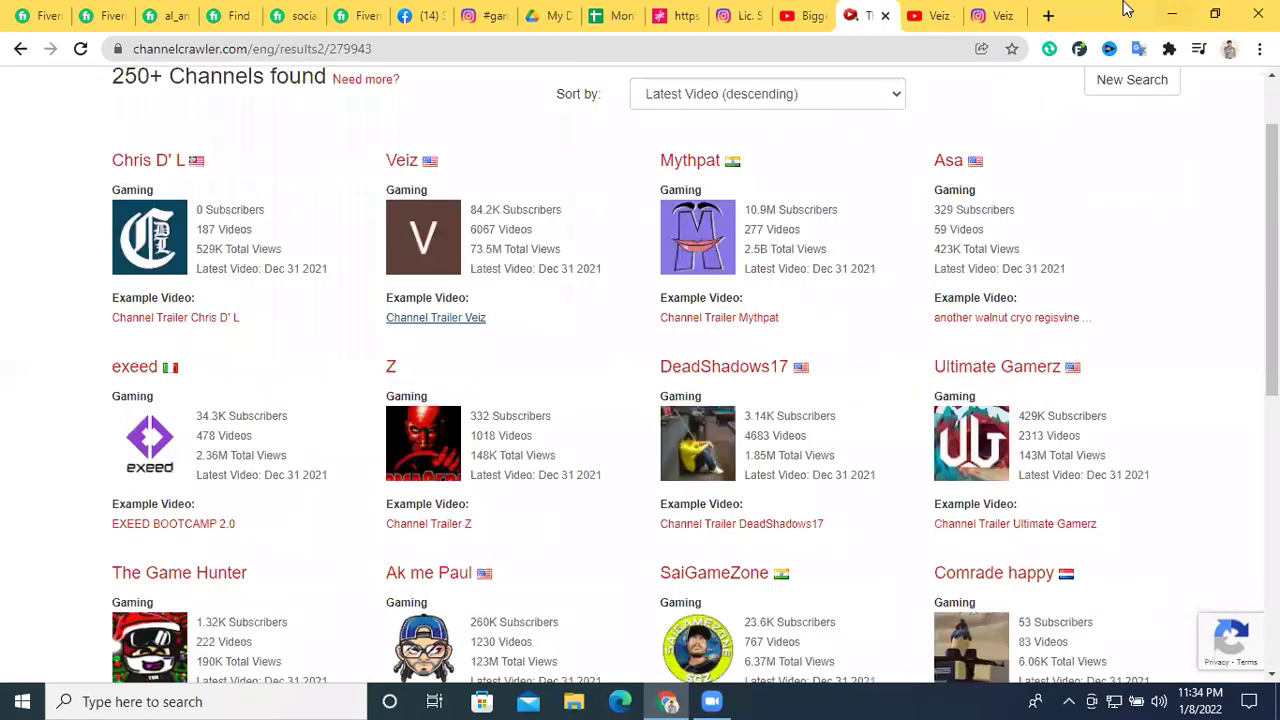
click(885, 15)
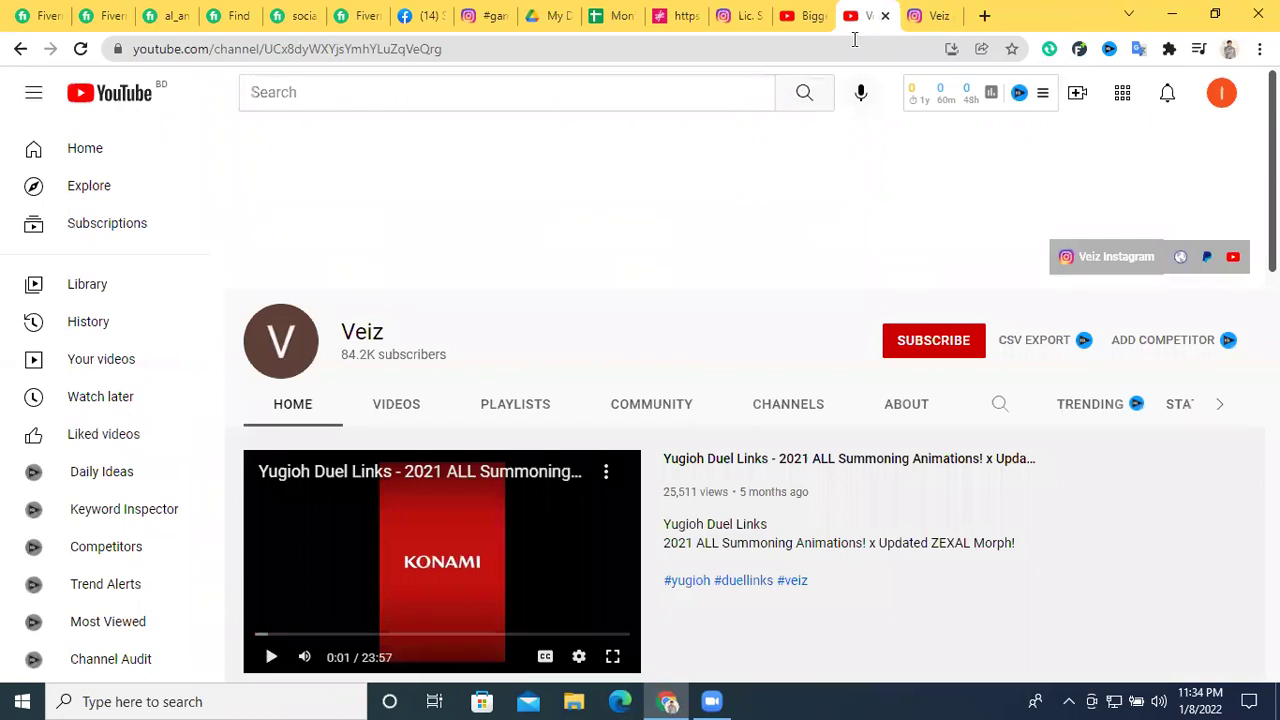
click(985, 15)
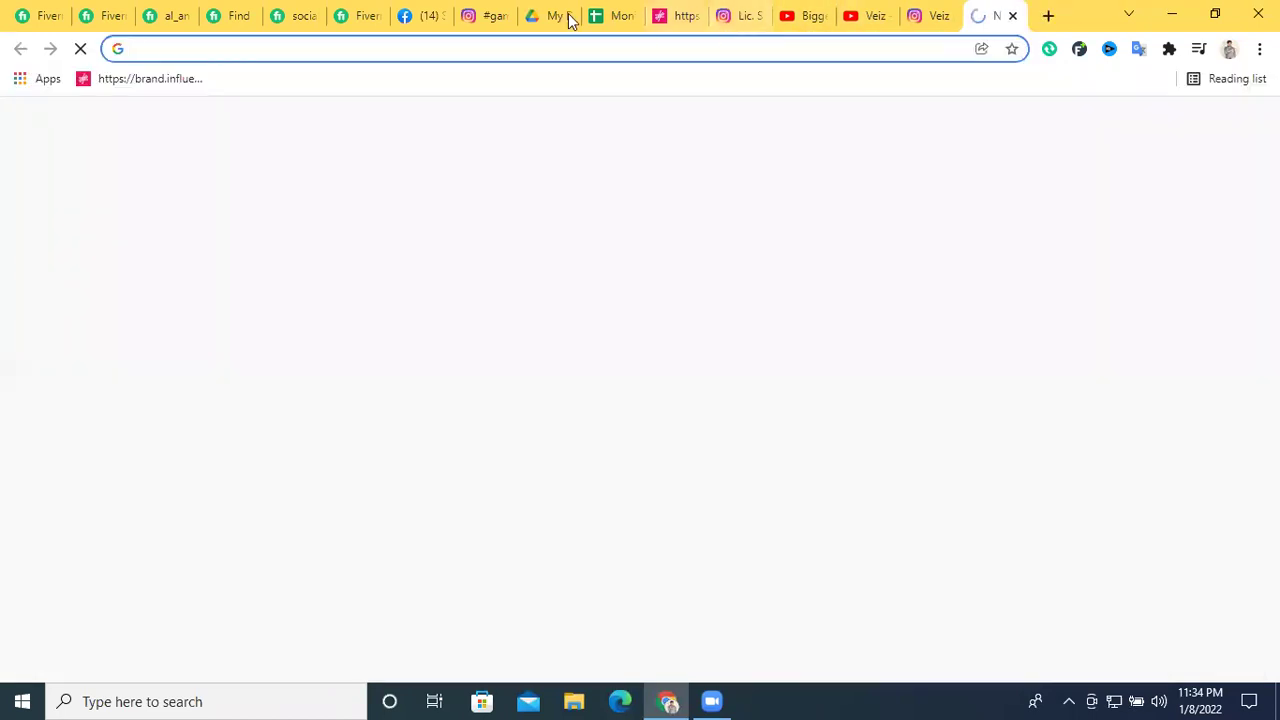
click(677, 15)
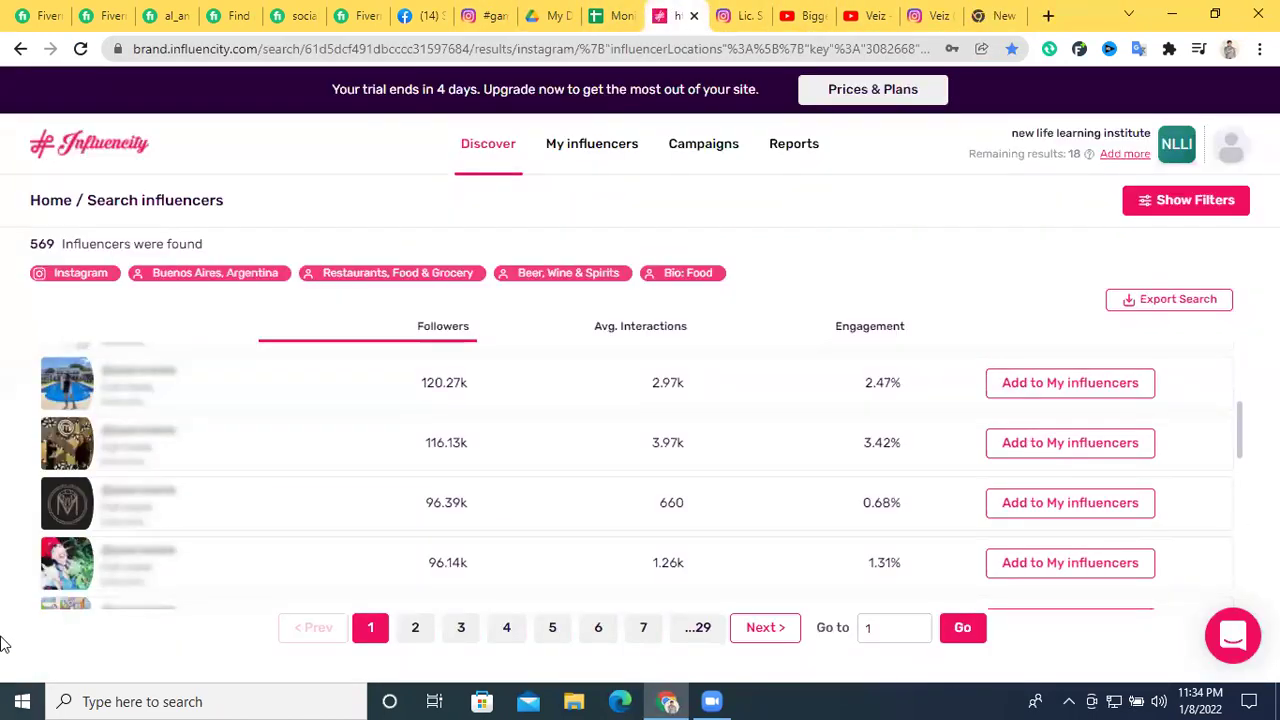
click(997, 12)
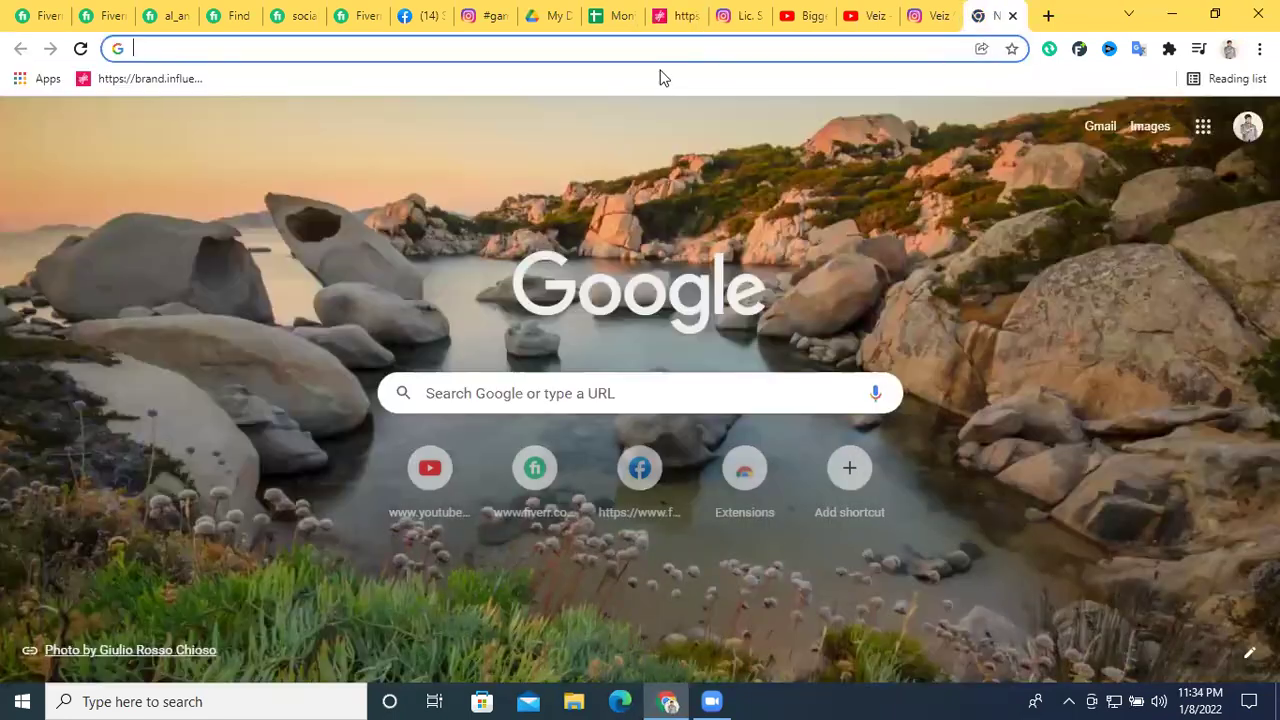
click(658, 49)
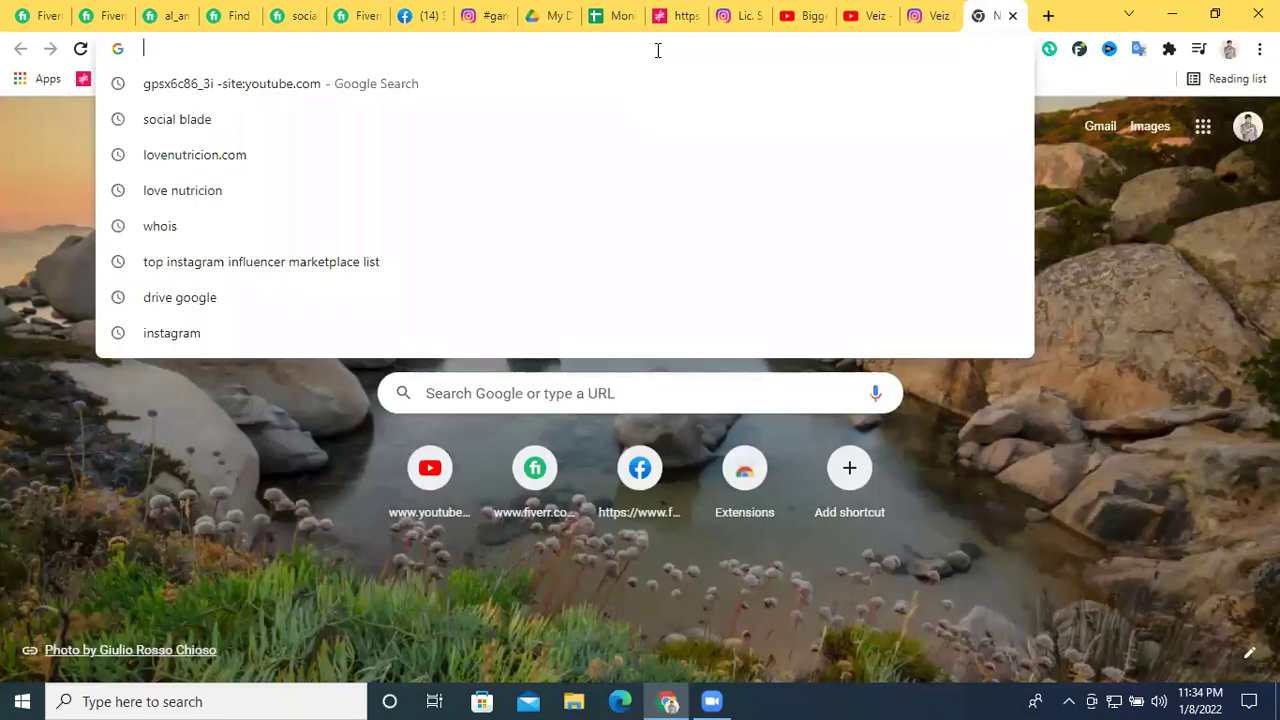
Search Google for 'top instagram influencer marketplace list' and scan the Neoreach, IZEA and Webfluential results
click(277, 265)
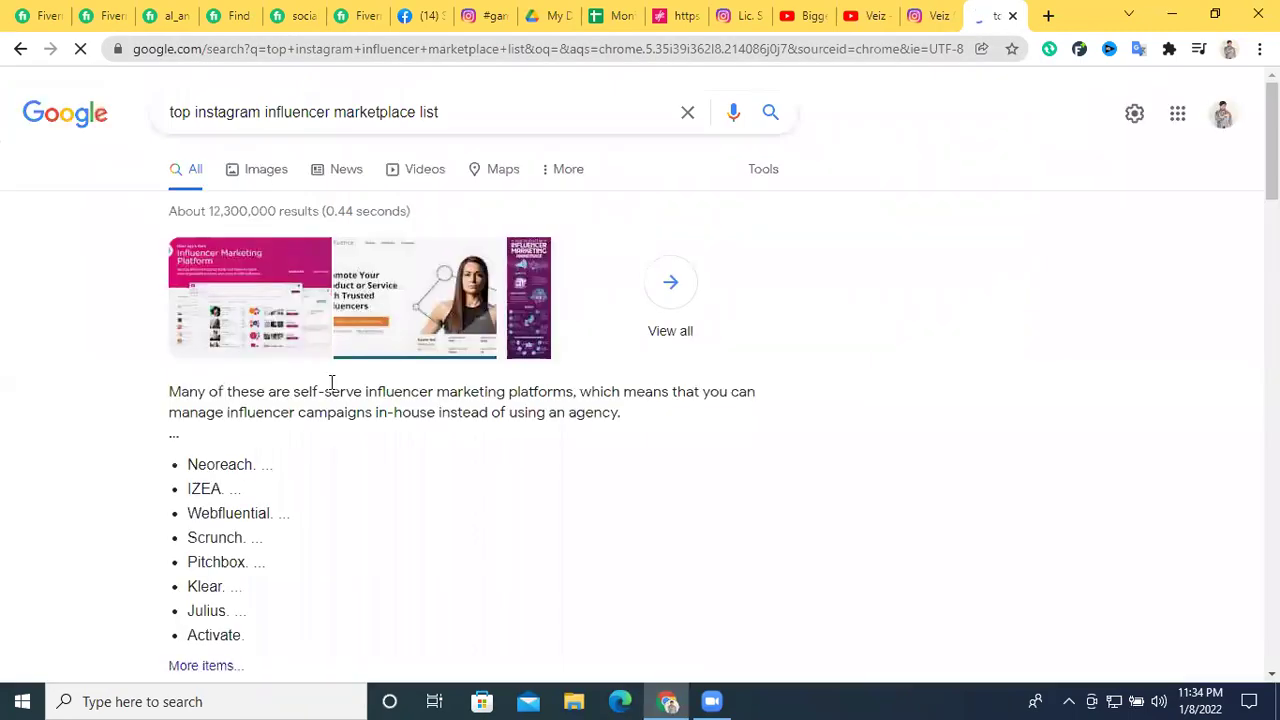
scroll(331, 383, down, 3)
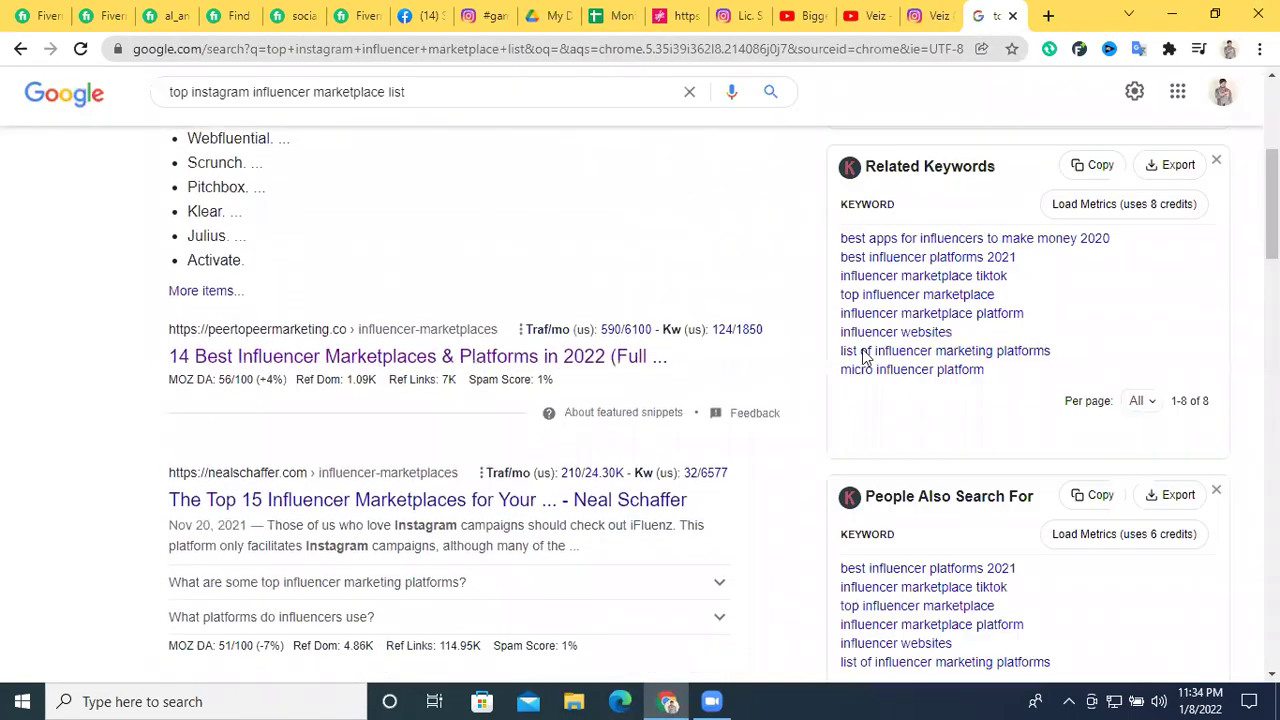
scroll(677, 386, up, 5)
scroll(545, 433, down, 3)
scroll(545, 433, up, 3)
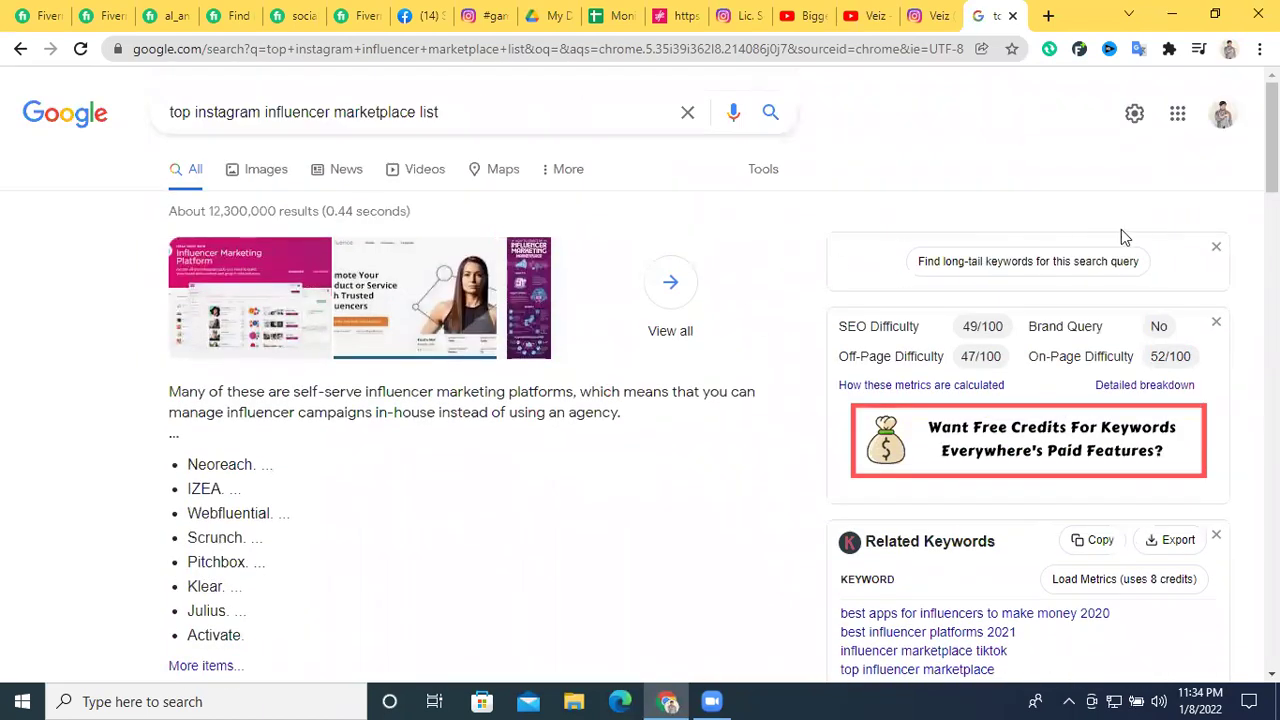
Flip between the open Fiverr seller tabs, settling on the influencer-finding gig page
click(228, 15)
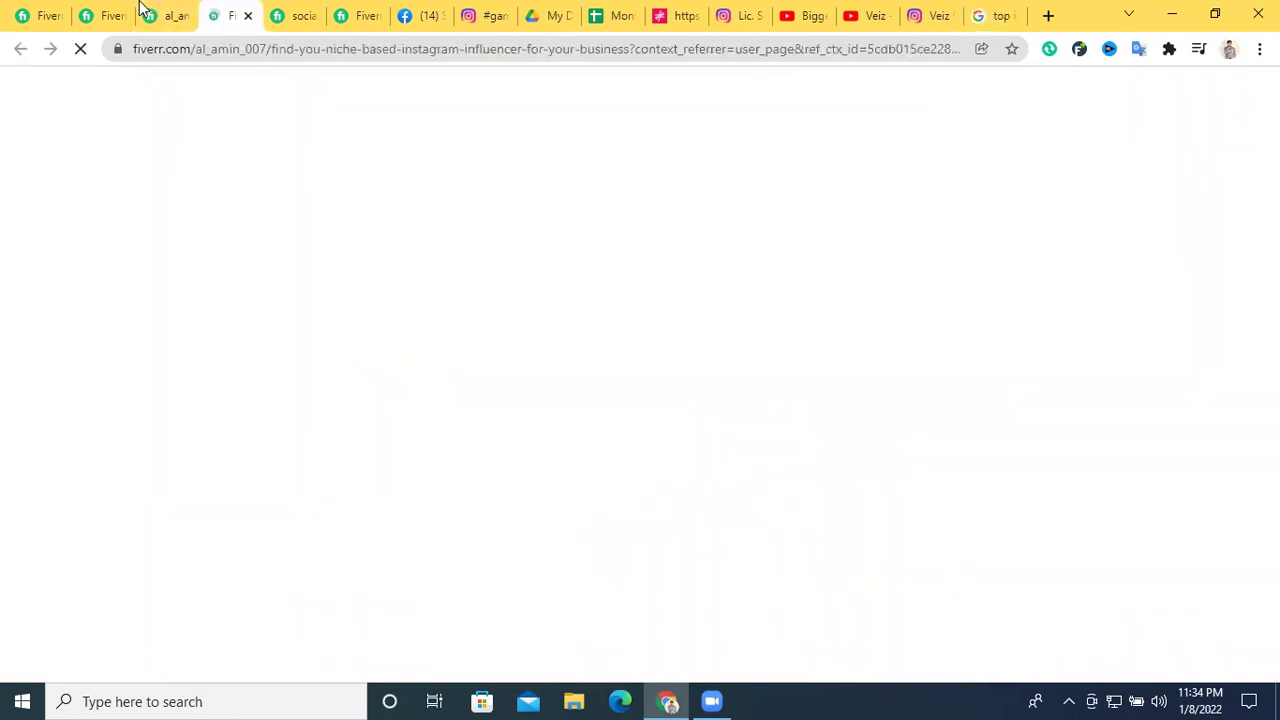
click(155, 12)
click(225, 10)
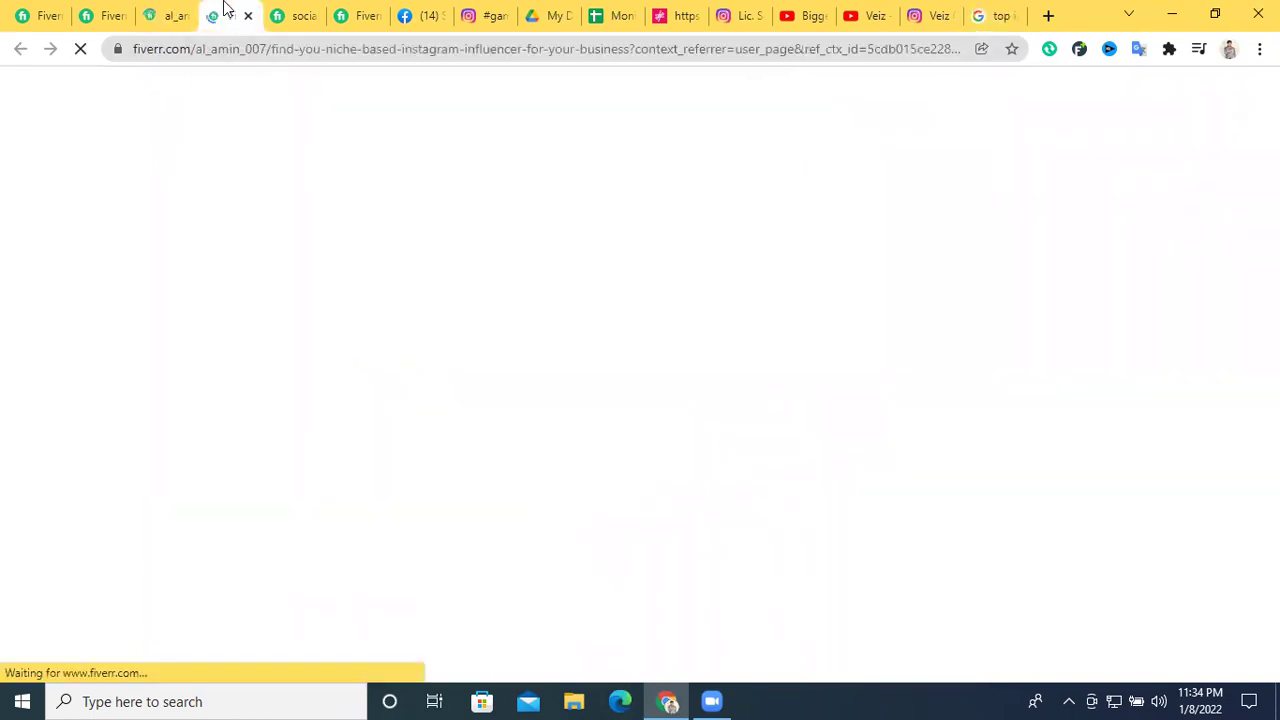
key(ctrl+Tab)
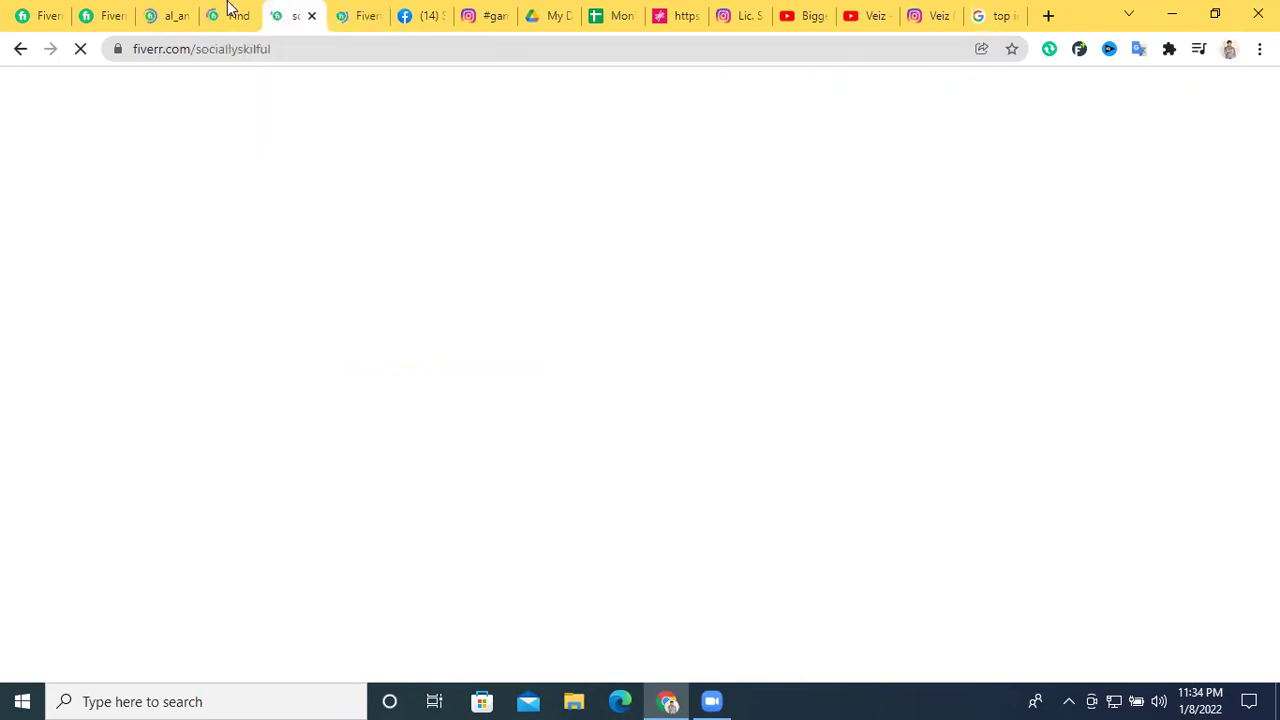
click(228, 10)
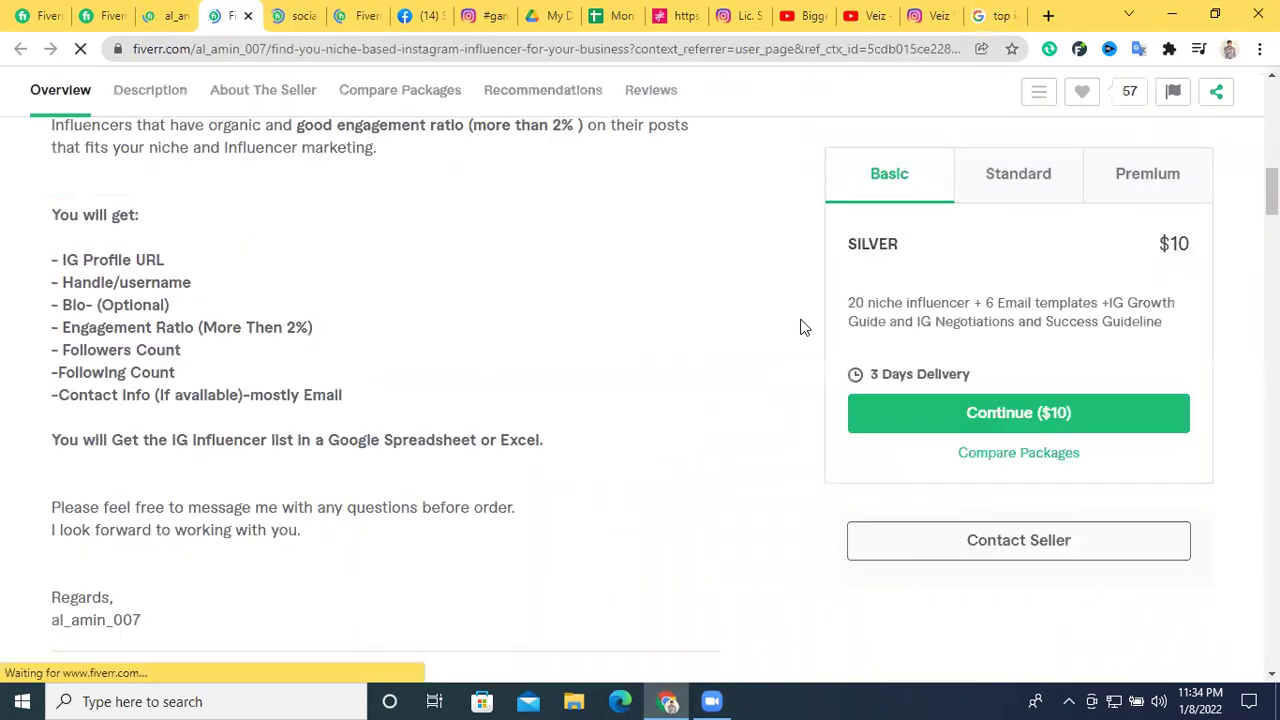
Compare the gig's $10 Silver package extras with the $25 Gold package
scroll(553, 319, up, 5)
drag(809, 320, 1232, 227)
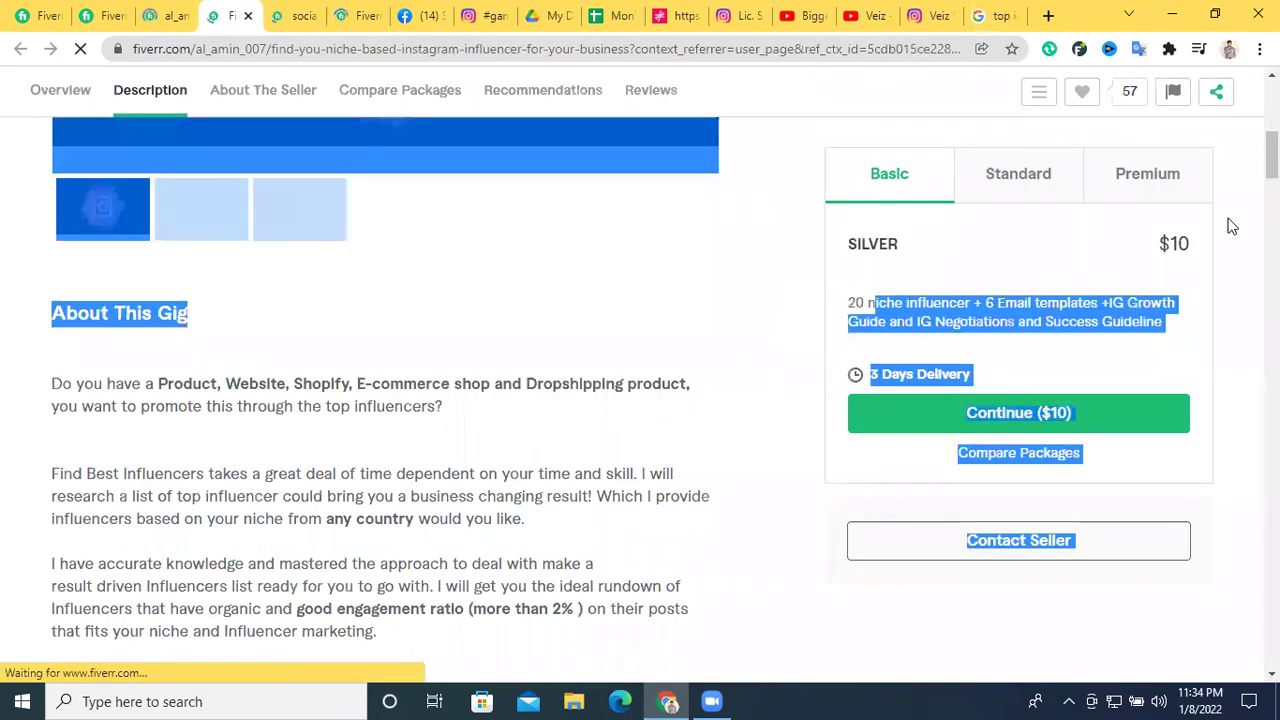
drag(1008, 321, 1183, 298)
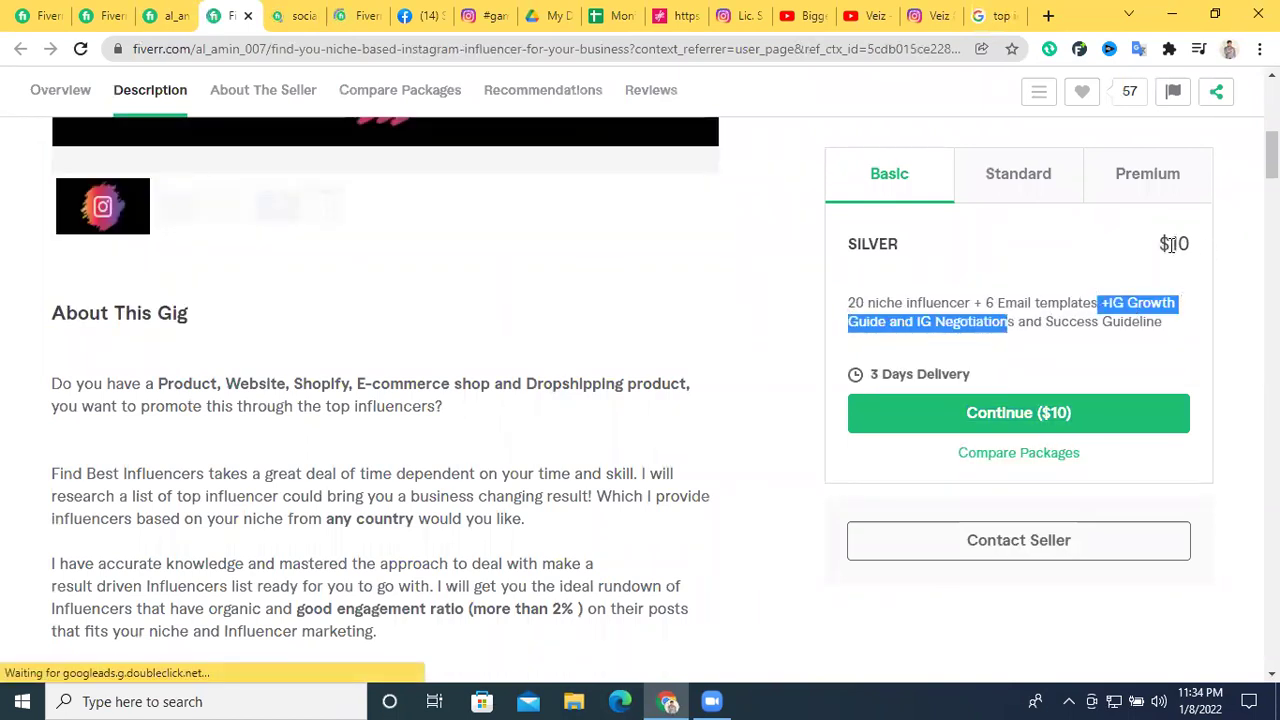
drag(1160, 243, 1193, 248)
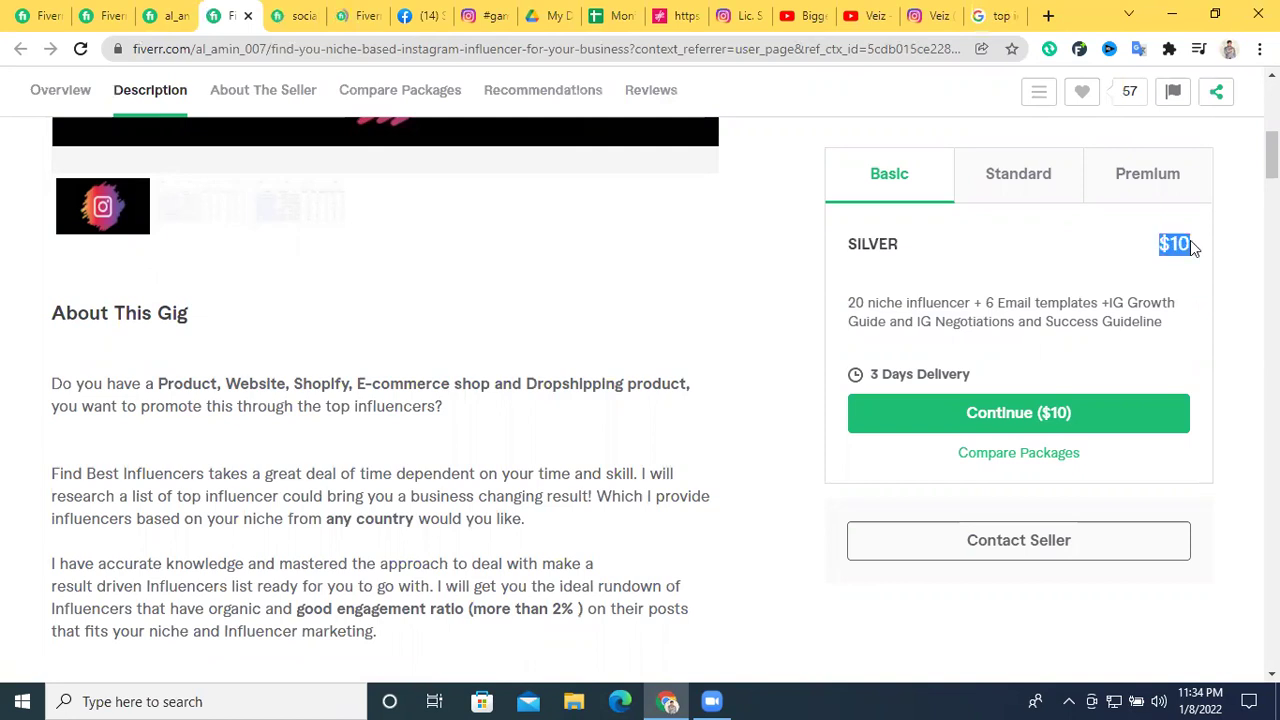
click(1026, 168)
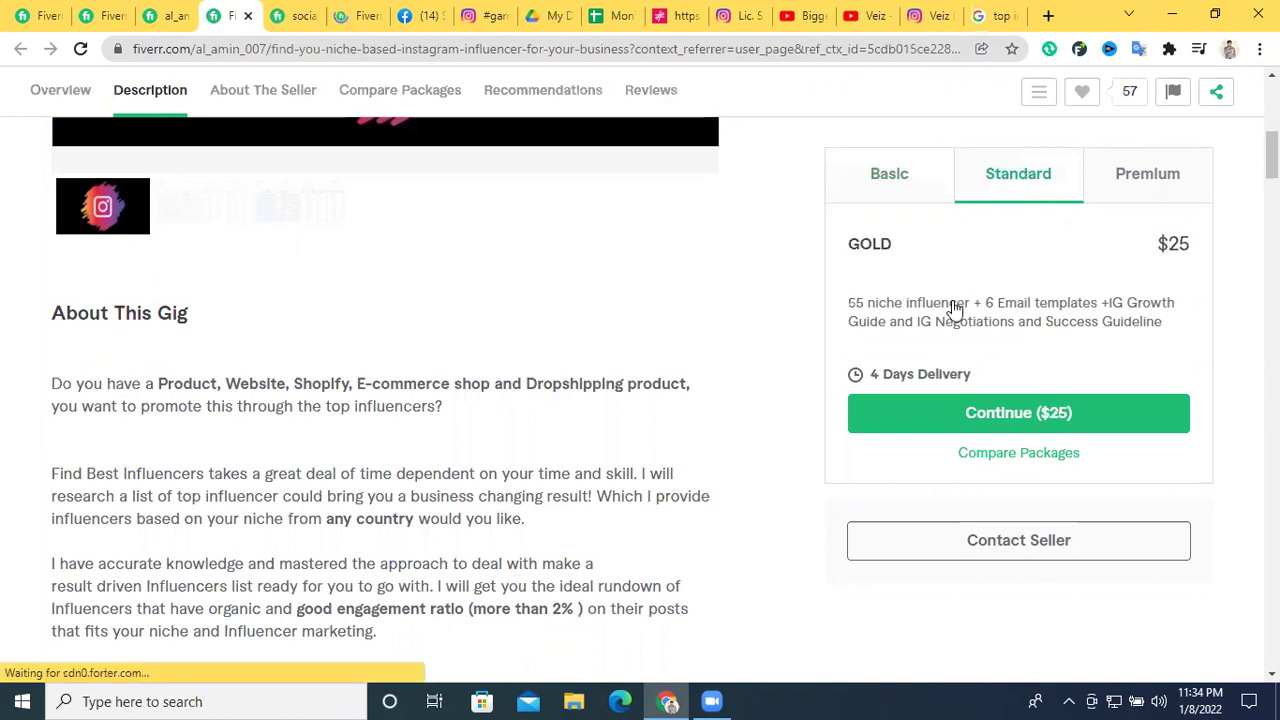
scroll(780, 309, up, 6)
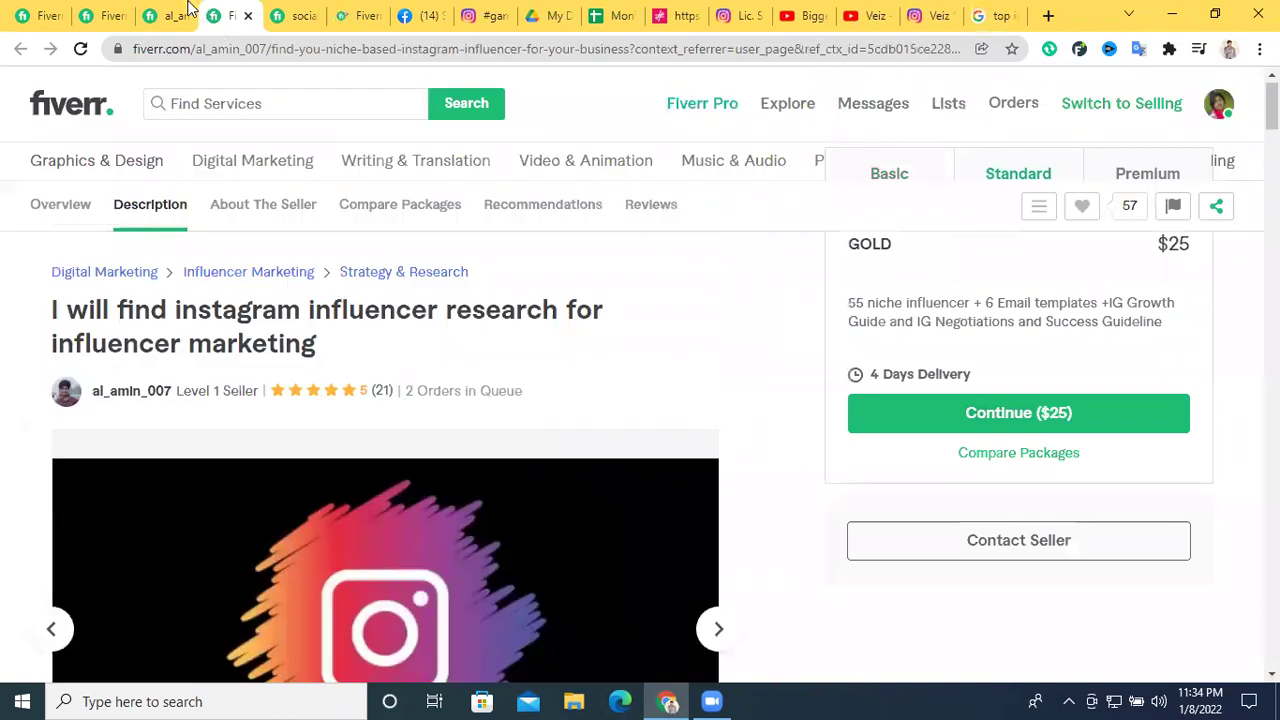
Check the other seller's Instagram influencer research gig at $40 Standard, then return to Influencity
click(295, 15)
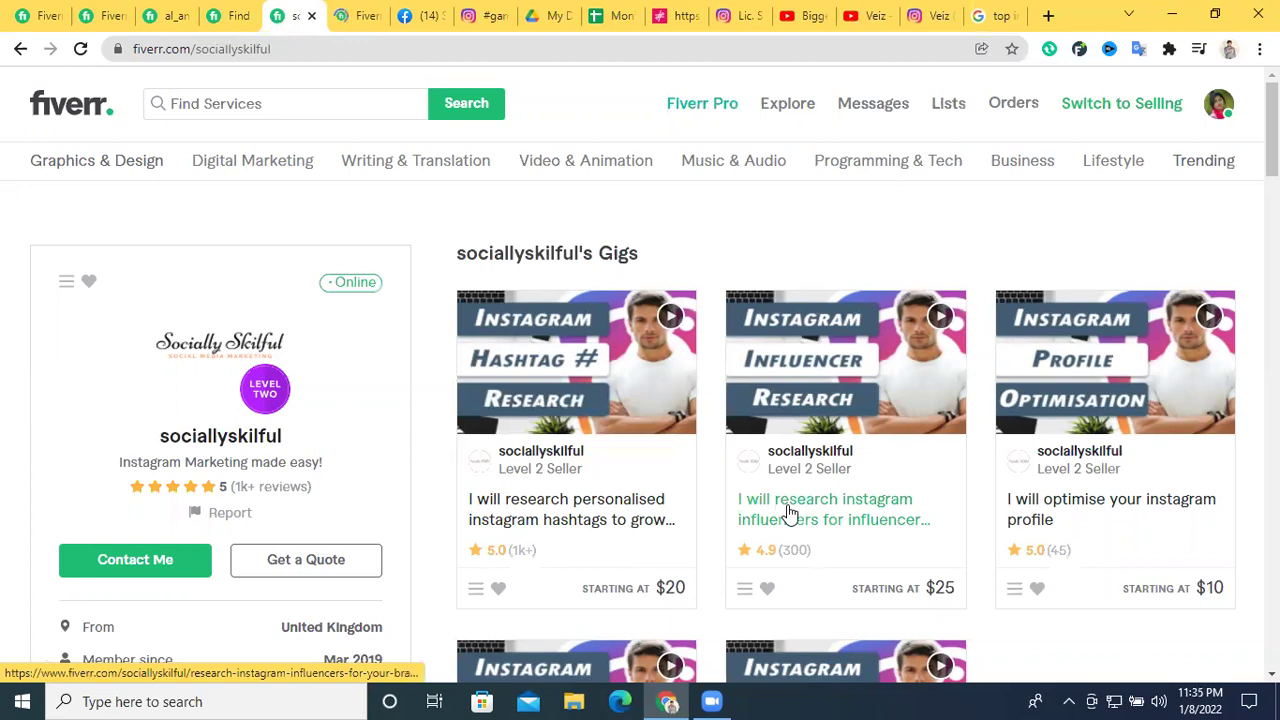
click(848, 508)
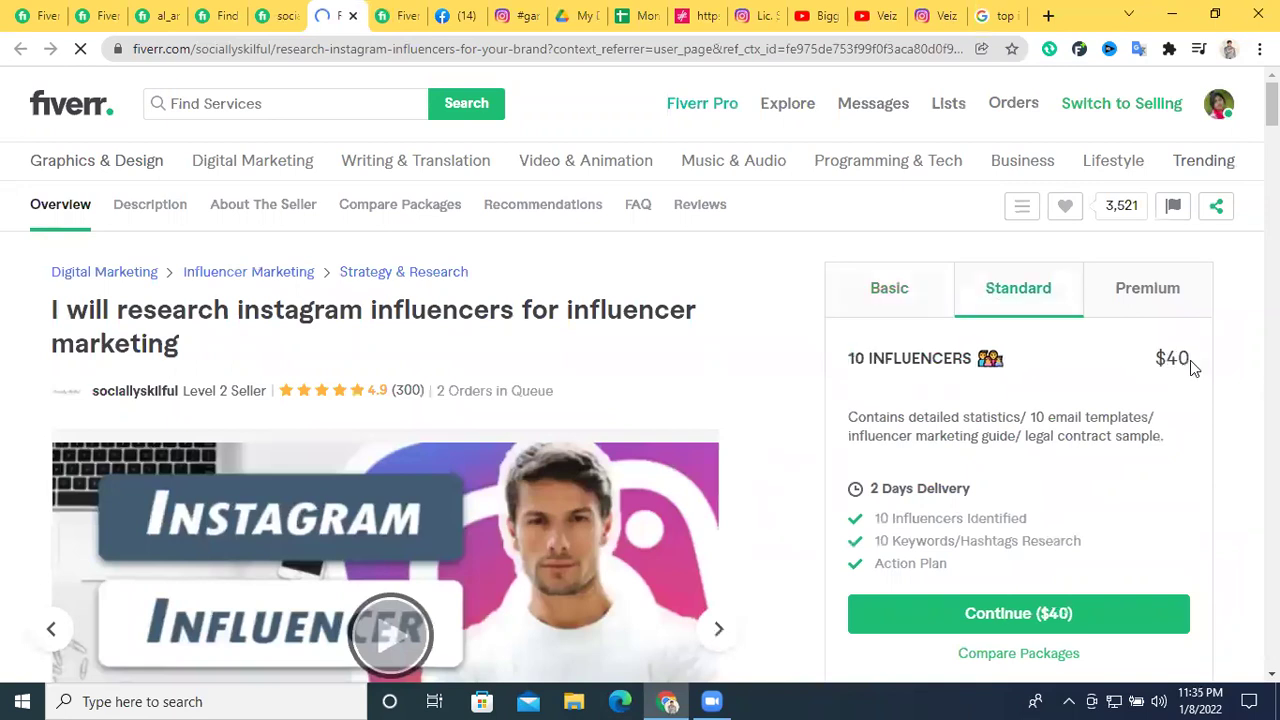
double_click(1172, 358)
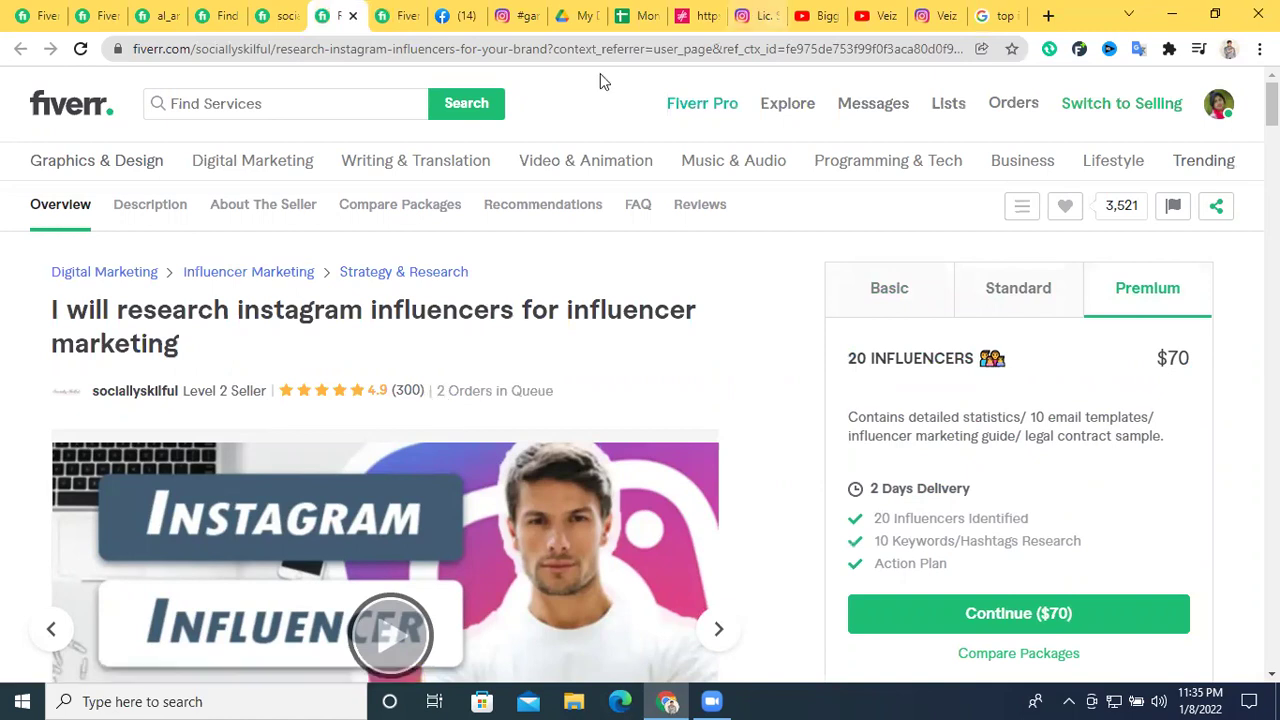
click(692, 15)
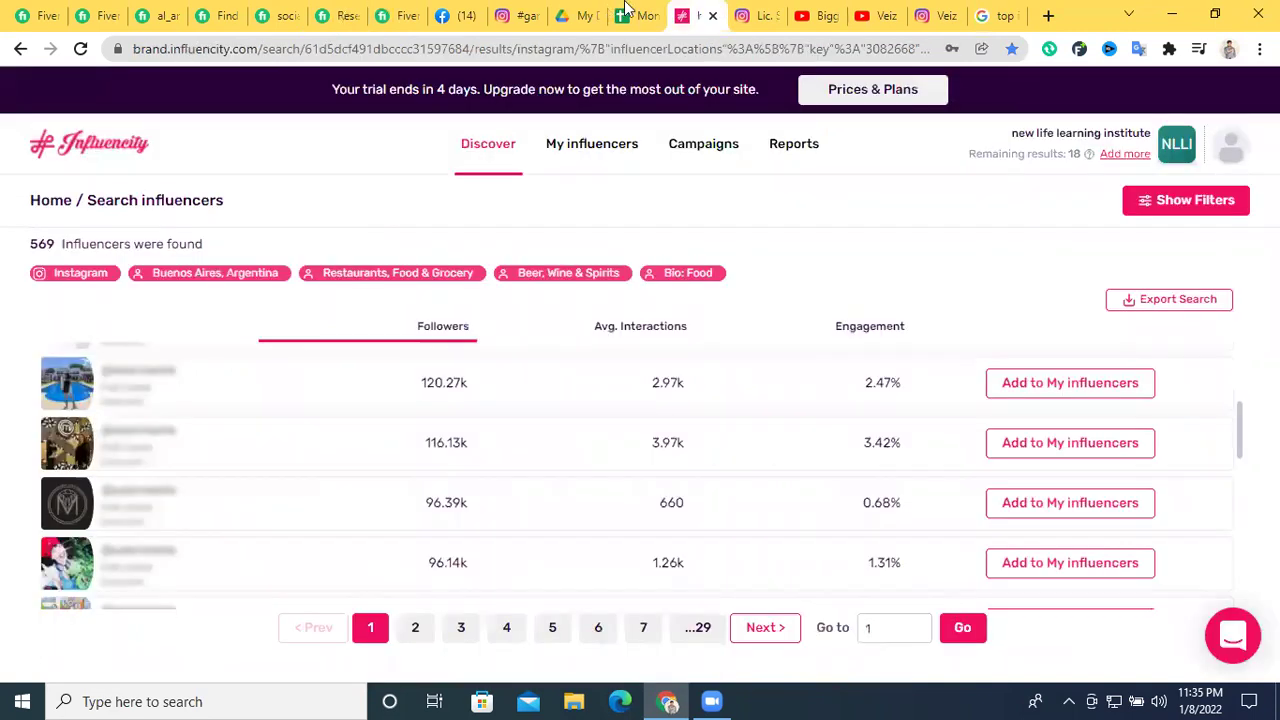
click(628, 12)
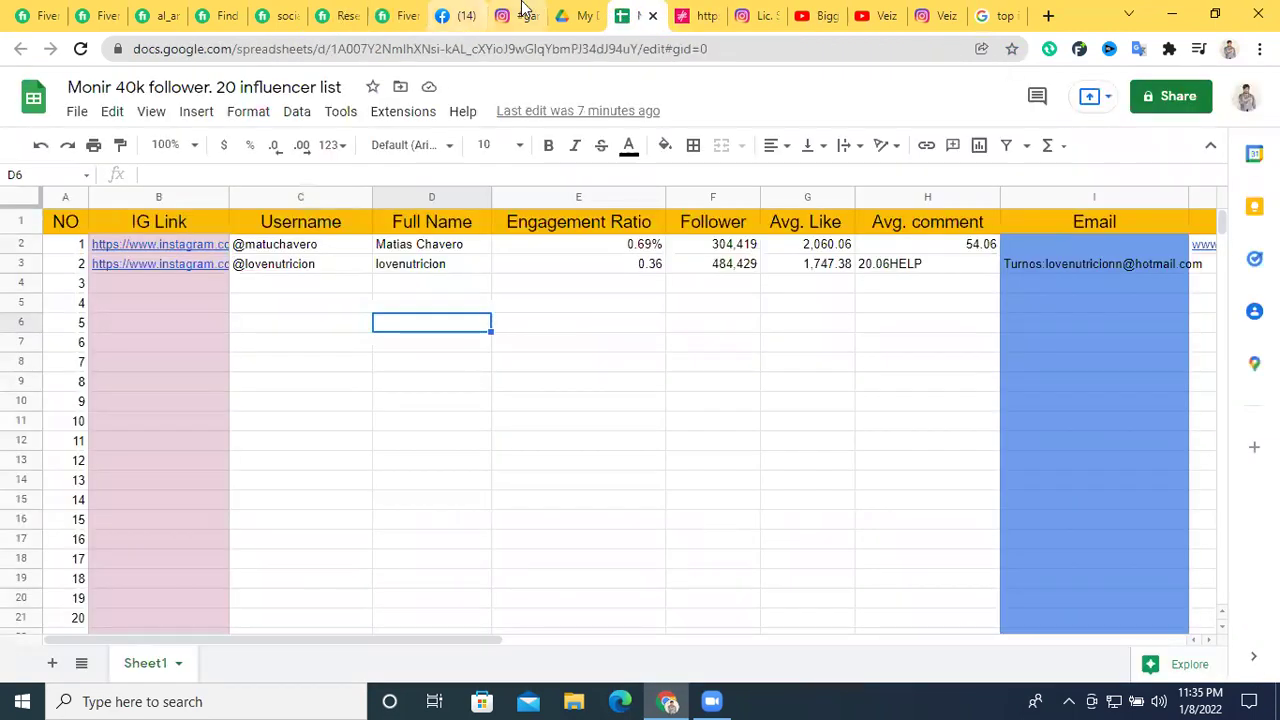
key(ctrl+shift+Tab)
key(ctrl+shift+Tab)
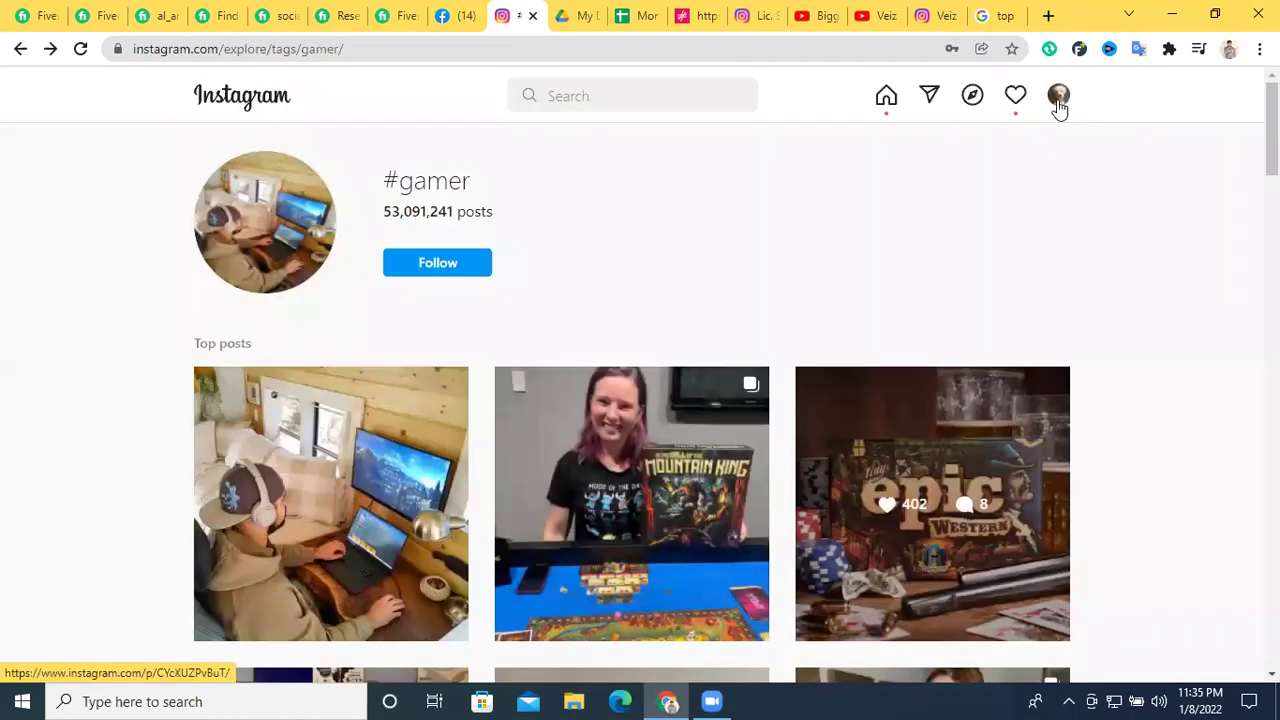
click(1058, 95)
click(905, 141)
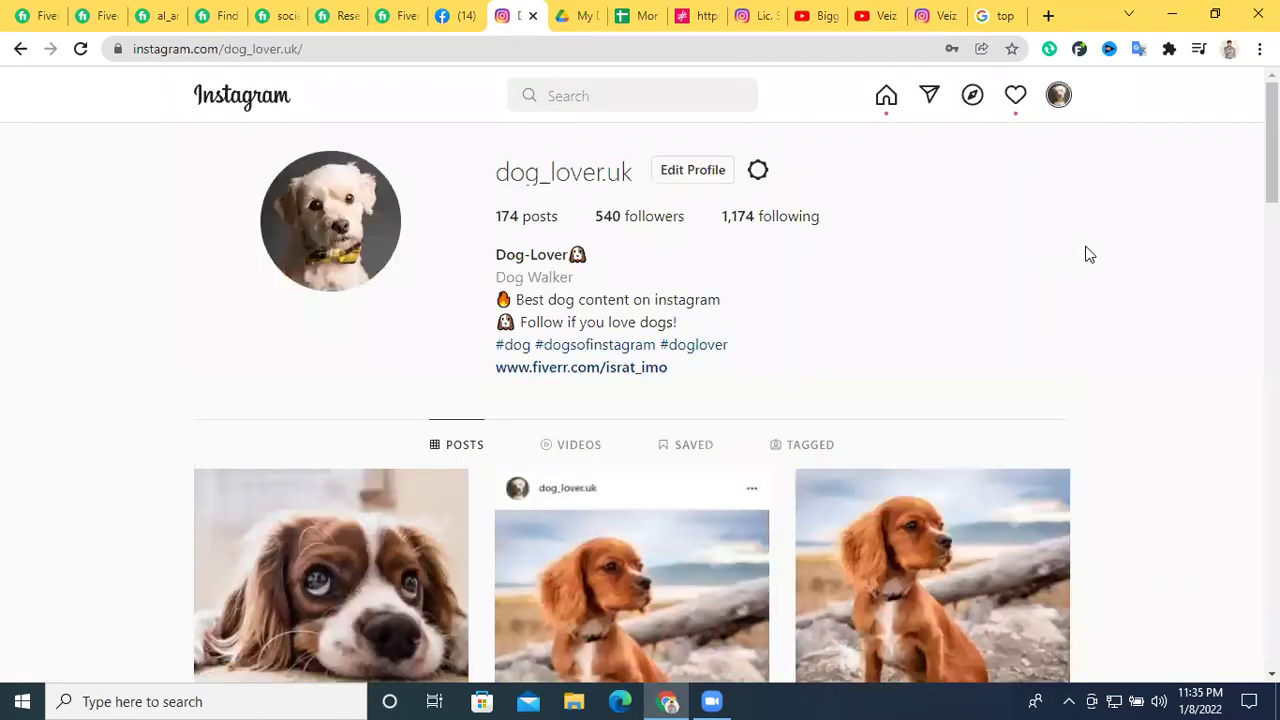
scroll(800, 322, down, 1)
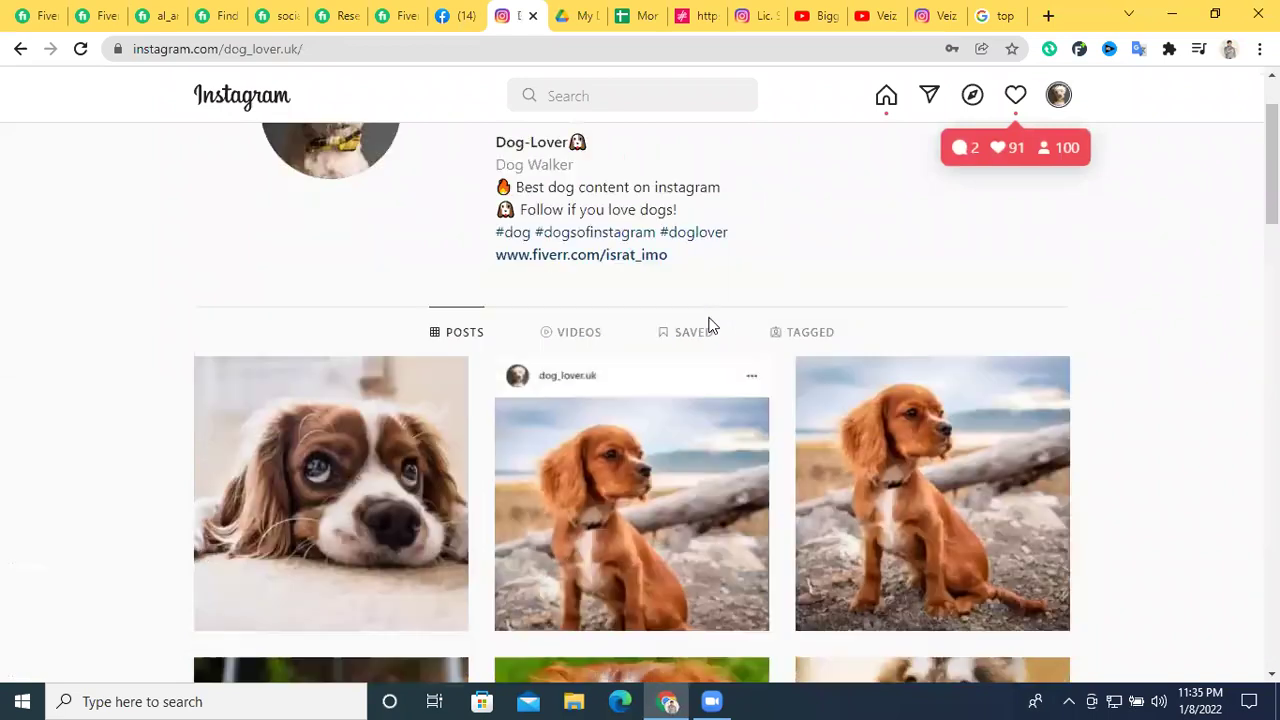
scroll(300, 460, up, 1)
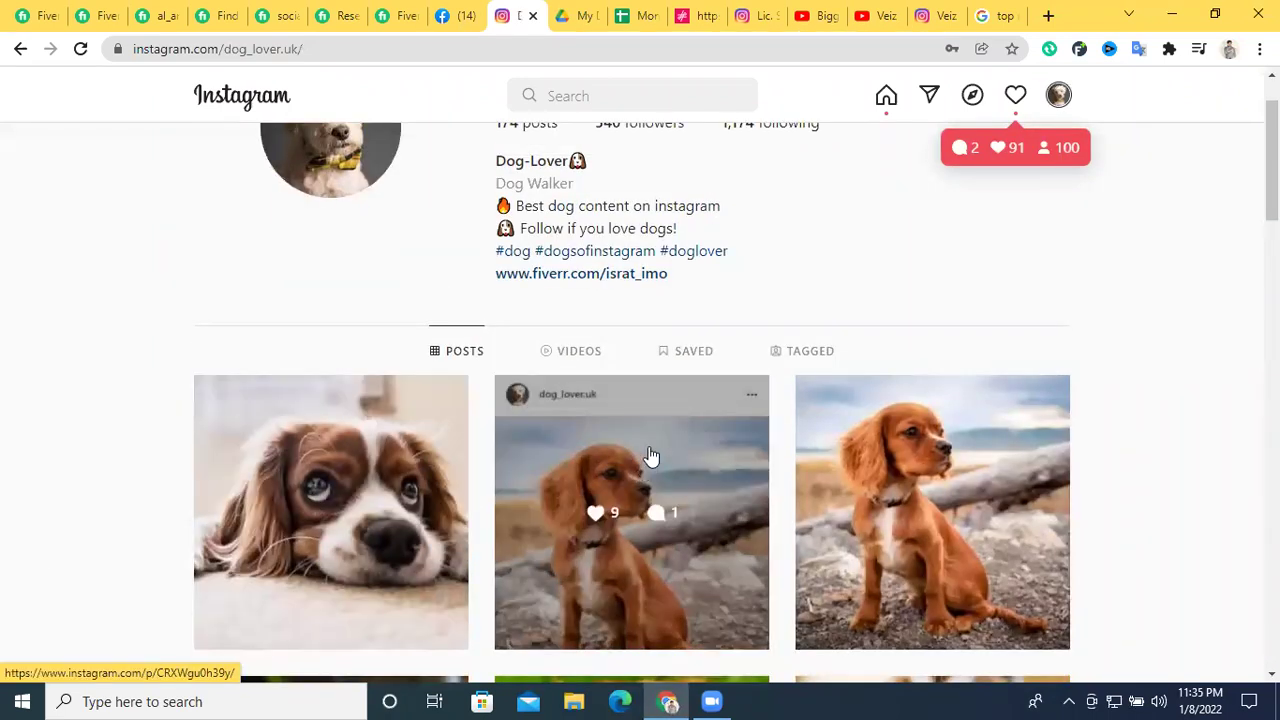
scroll(469, 437, up, 1)
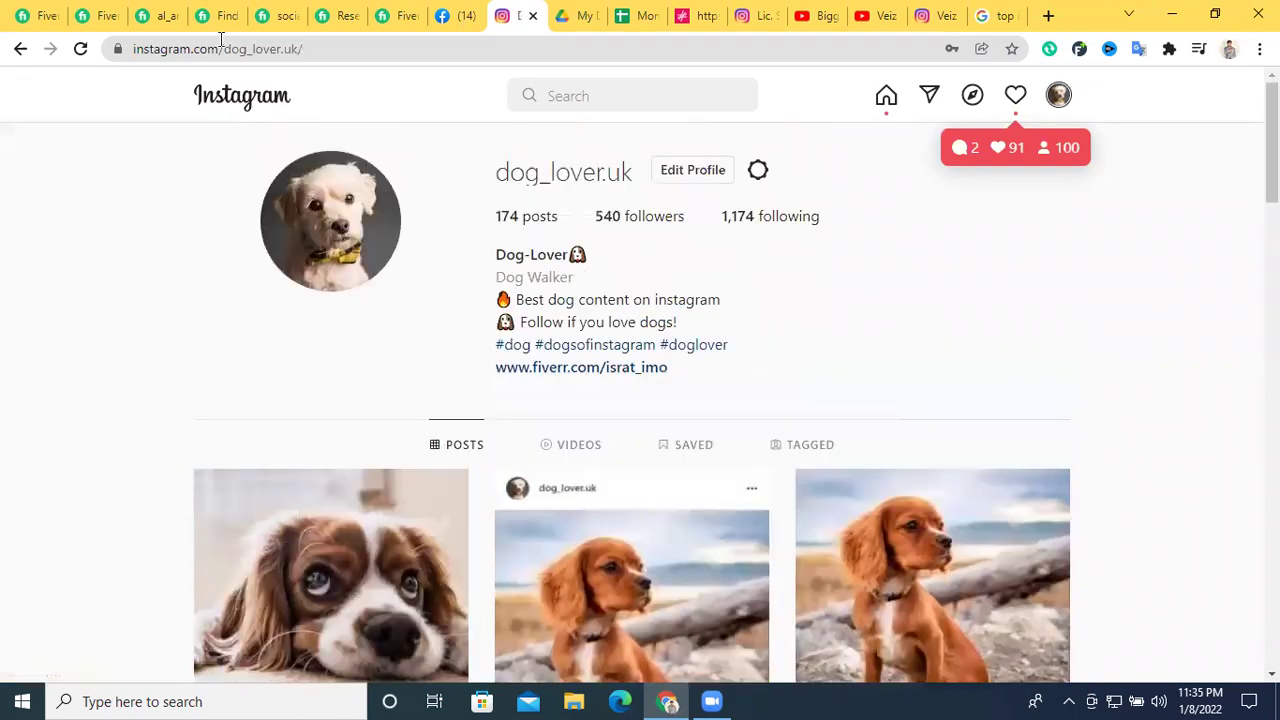
drag(499, 170, 637, 165)
click(877, 243)
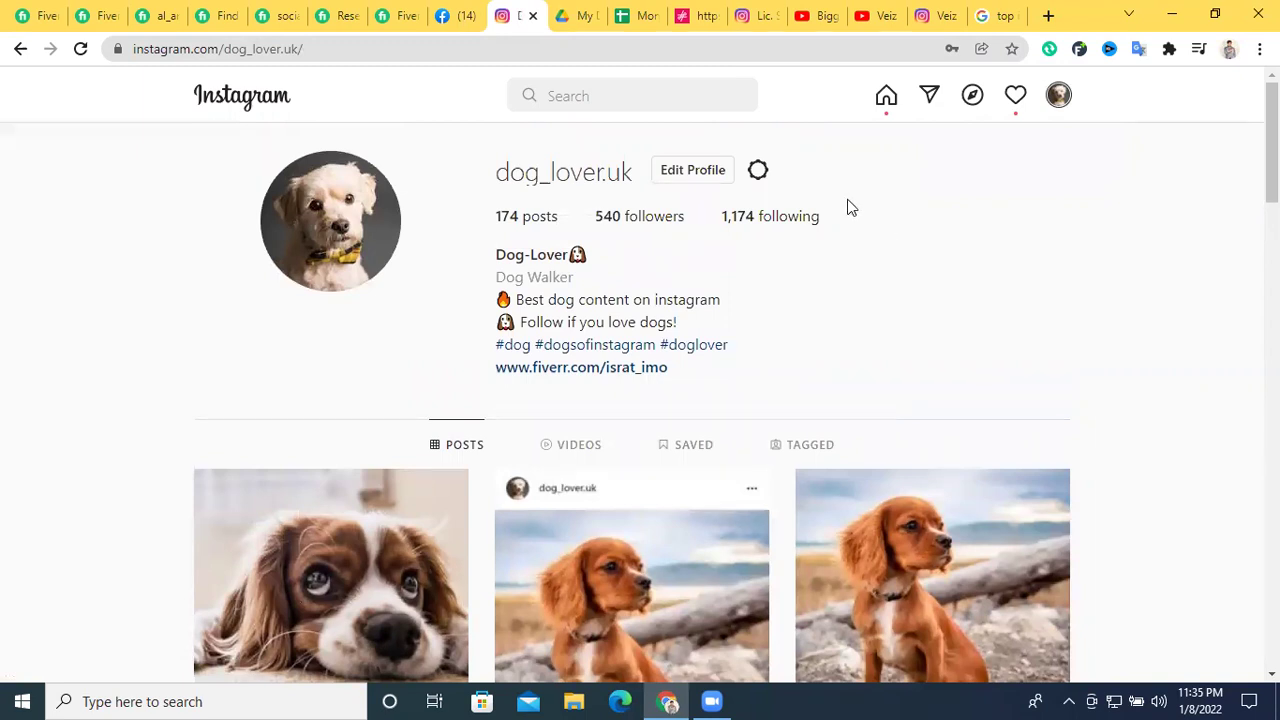
click(455, 15)
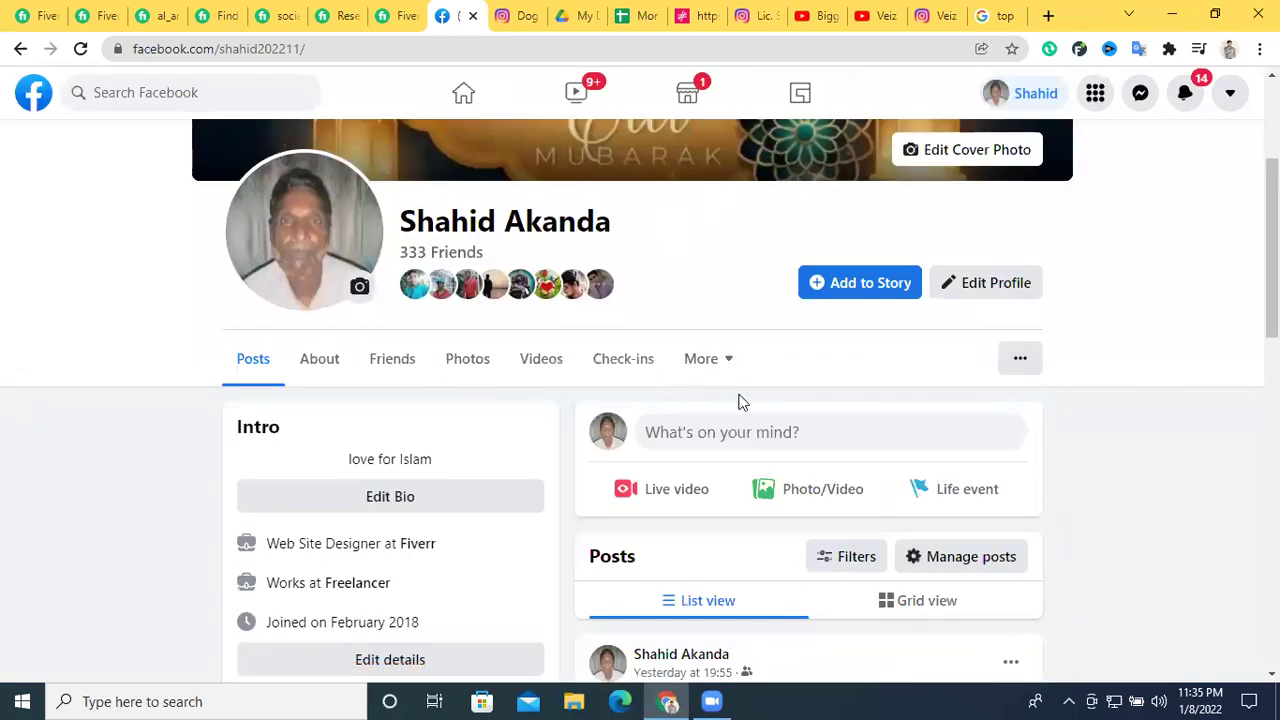
Remove lovenutricion from Facebook's recent searches and return to the home feed
click(160, 94)
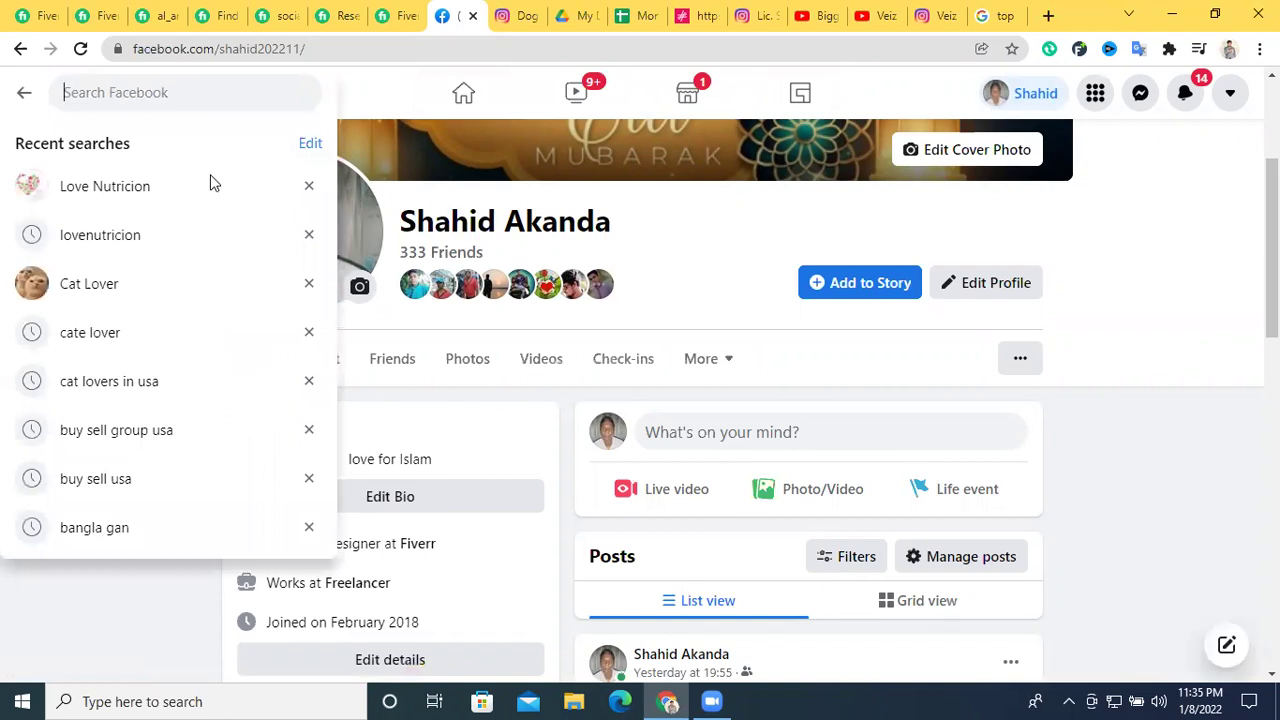
click(308, 234)
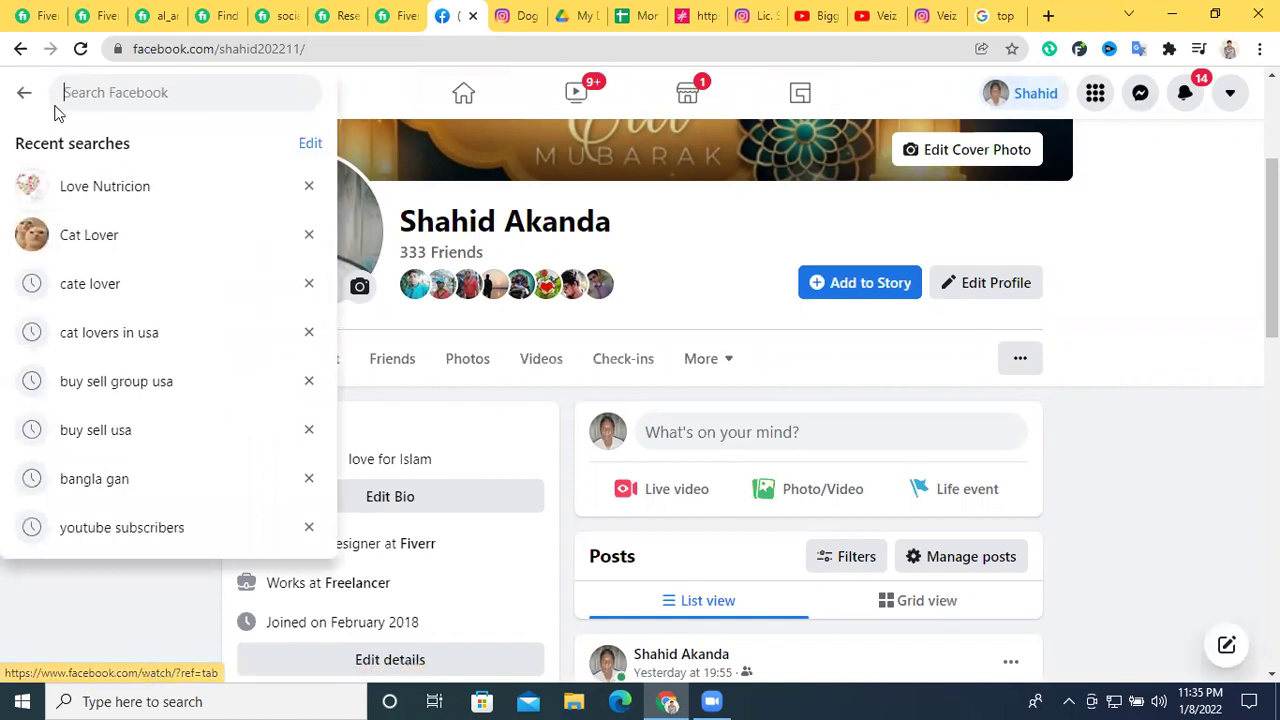
click(386, 92)
click(36, 97)
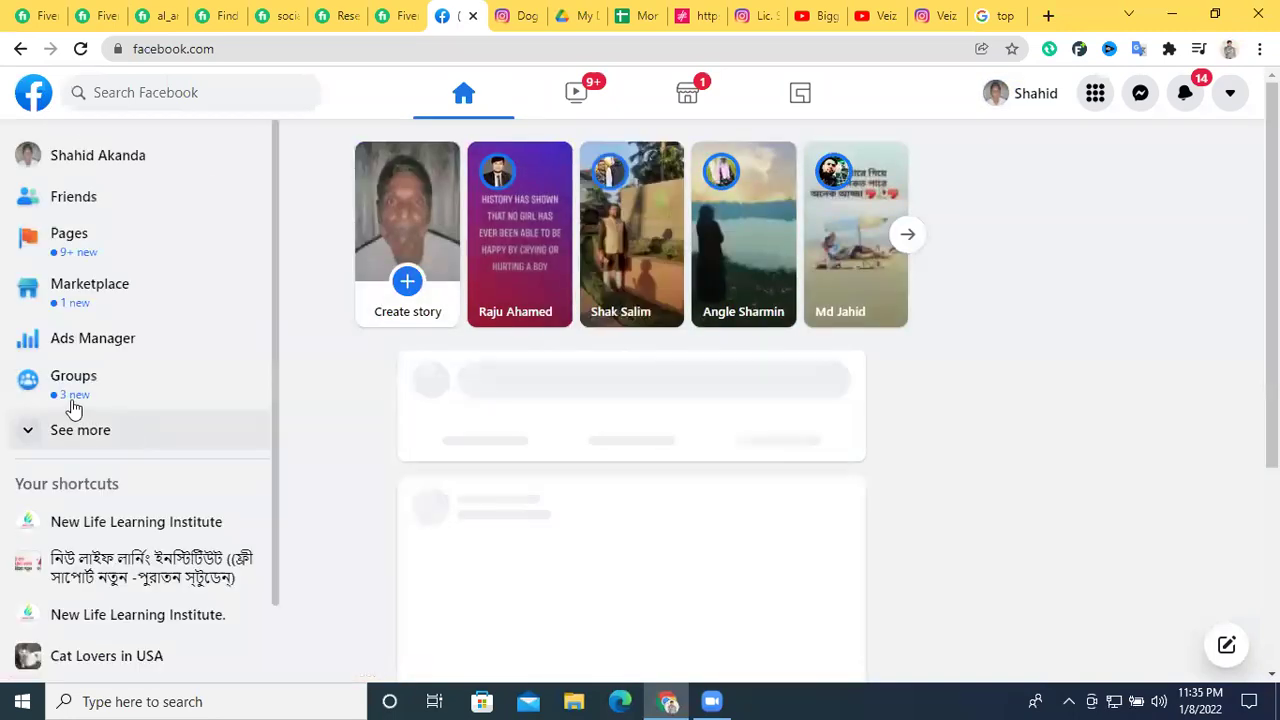
Open the Bengali New Life Learning Institute group and copy its page address
click(115, 580)
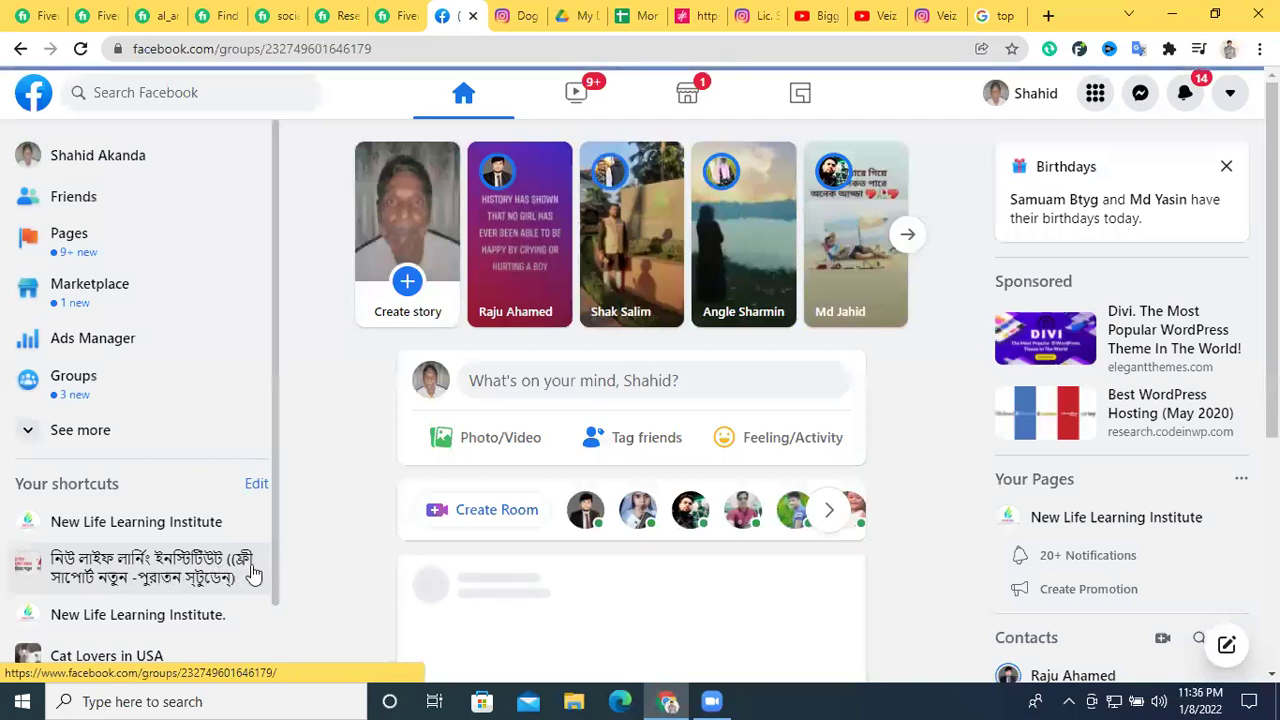
scroll(423, 186, up, 2)
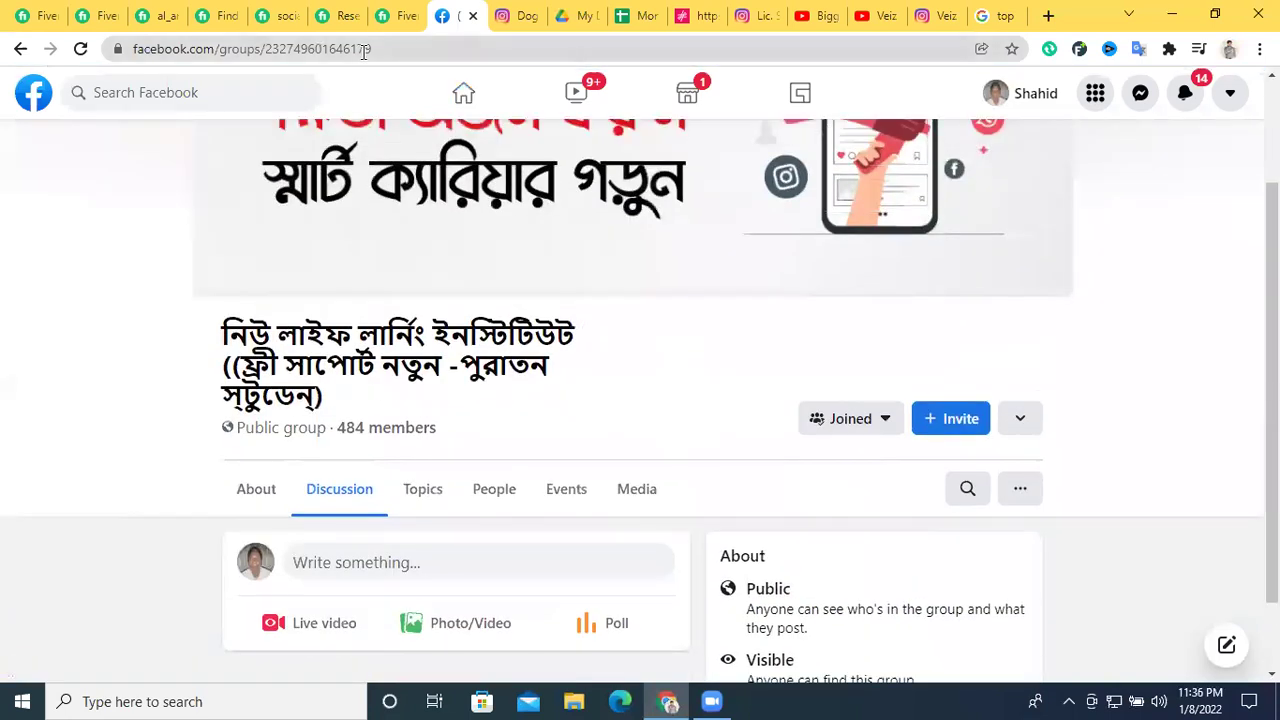
triple_click(362, 51)
right_click(362, 51)
click(446, 154)
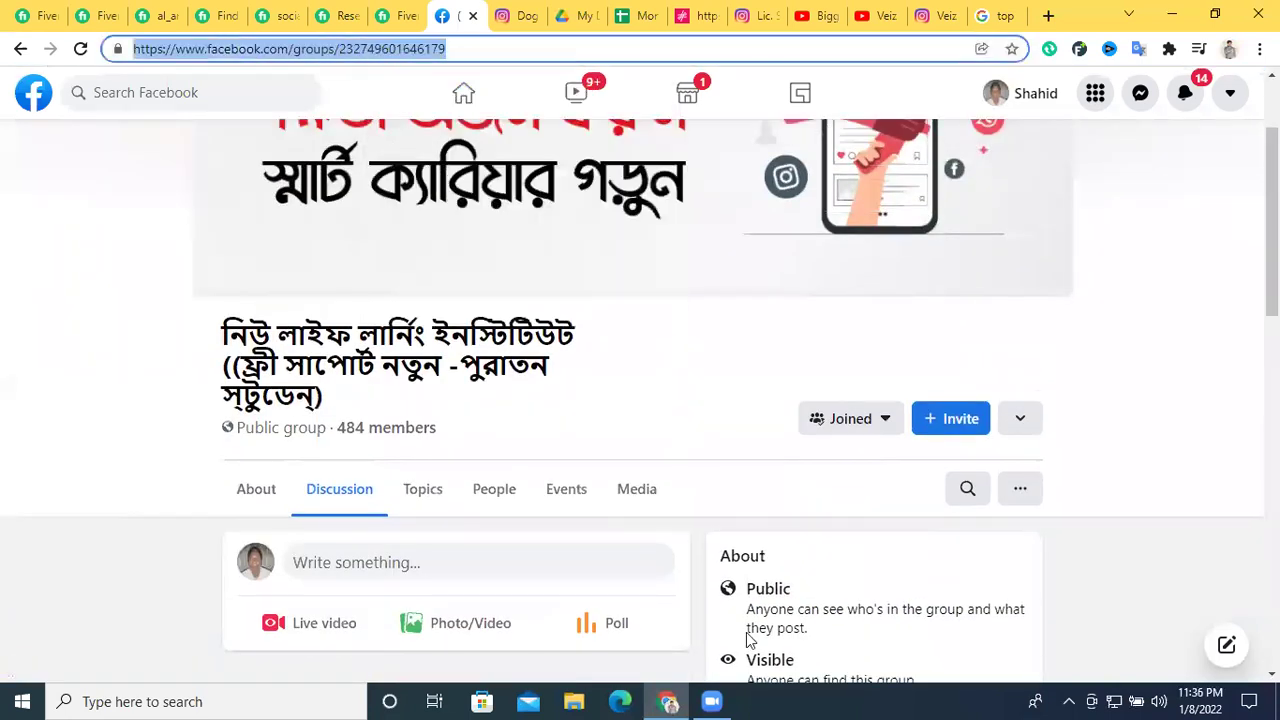
key(alt+Tab)
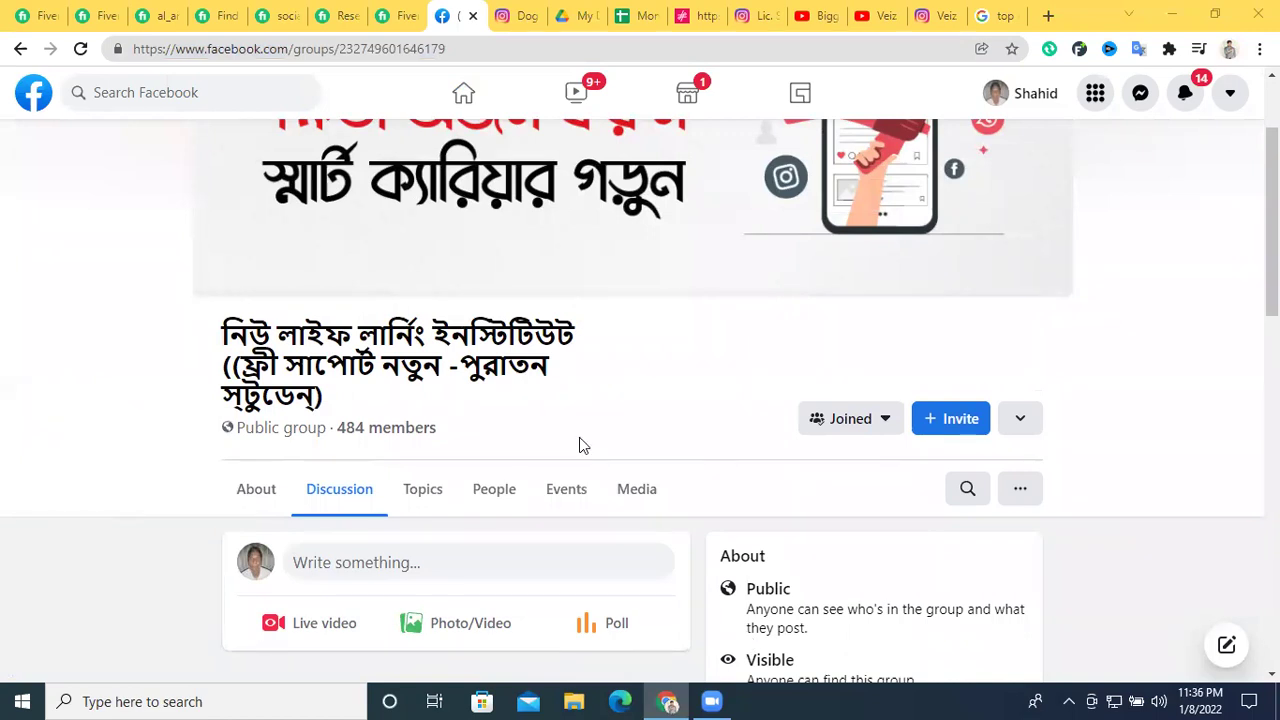
scroll(420, 445, up, 2)
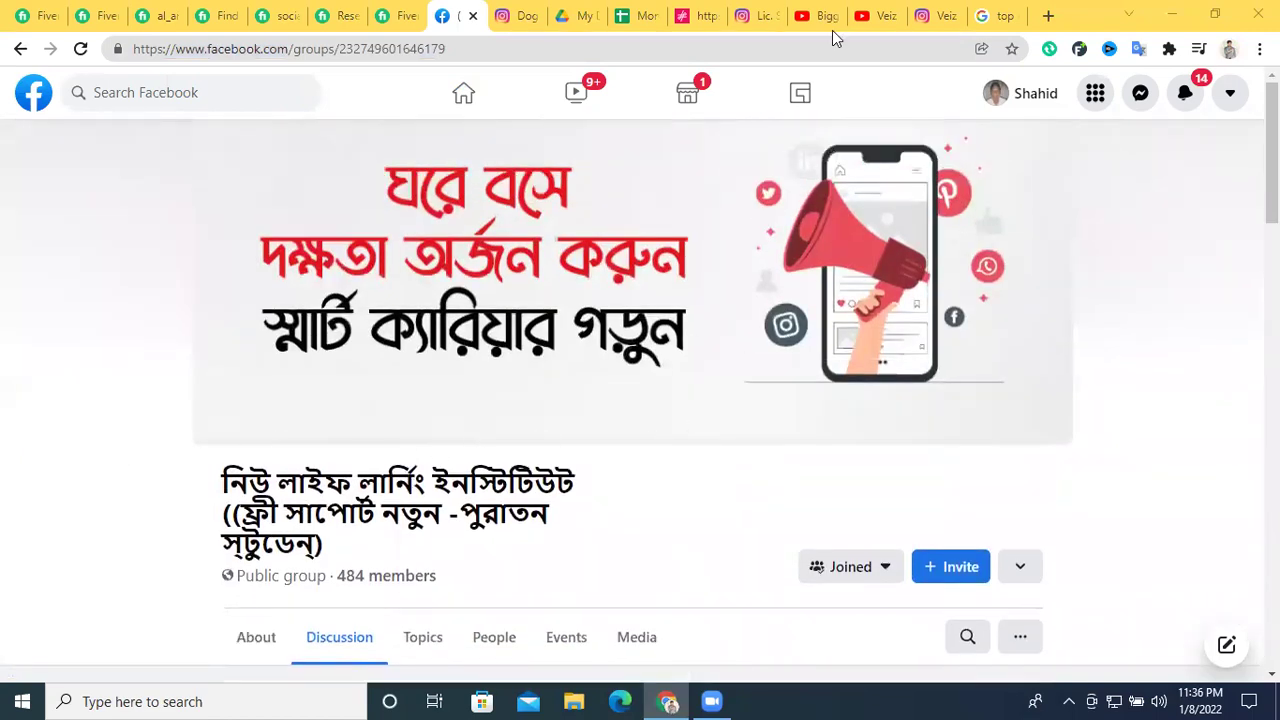
Fill the Username and IG Link columns down to row 21 from the first two entries
click(642, 15)
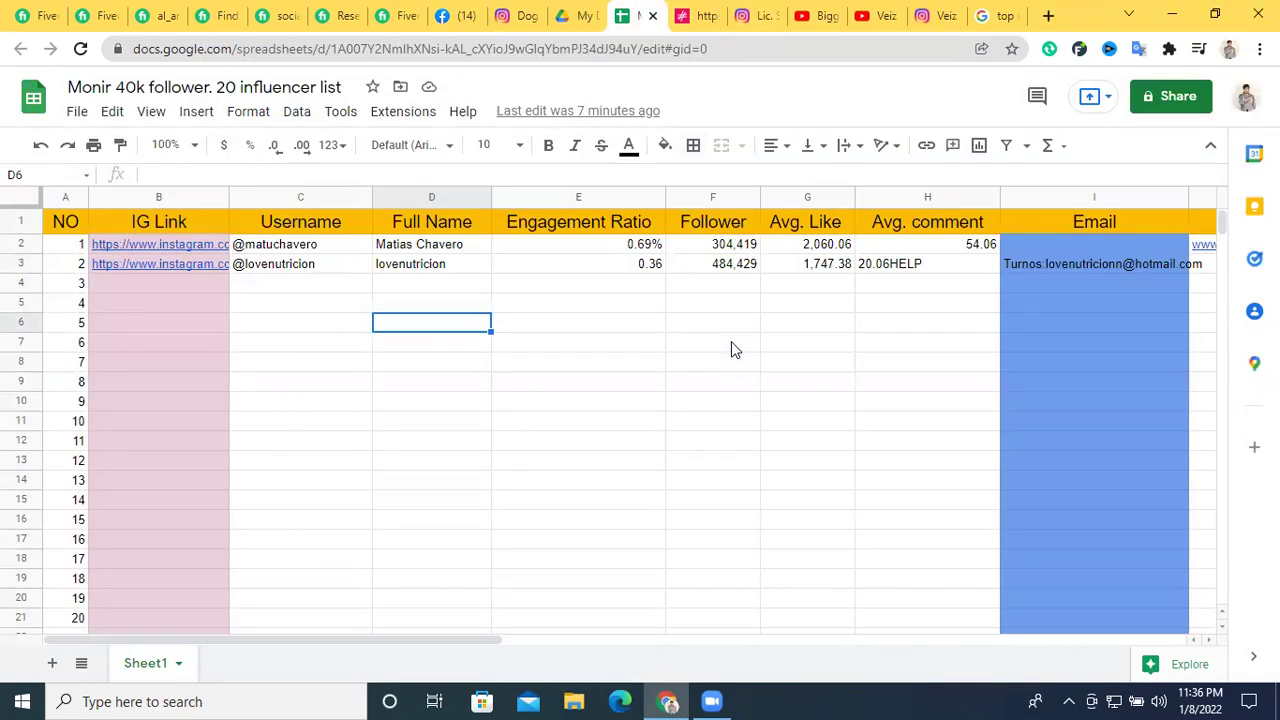
click(876, 407)
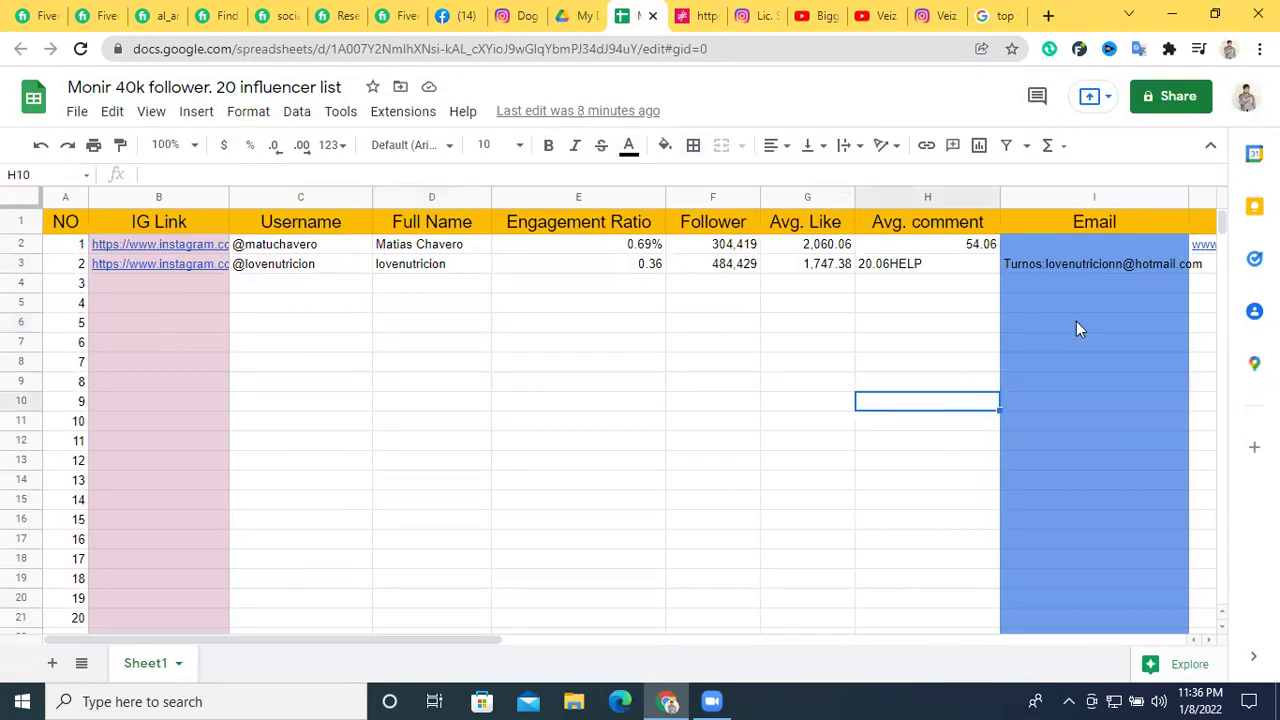
drag(351, 250, 378, 290)
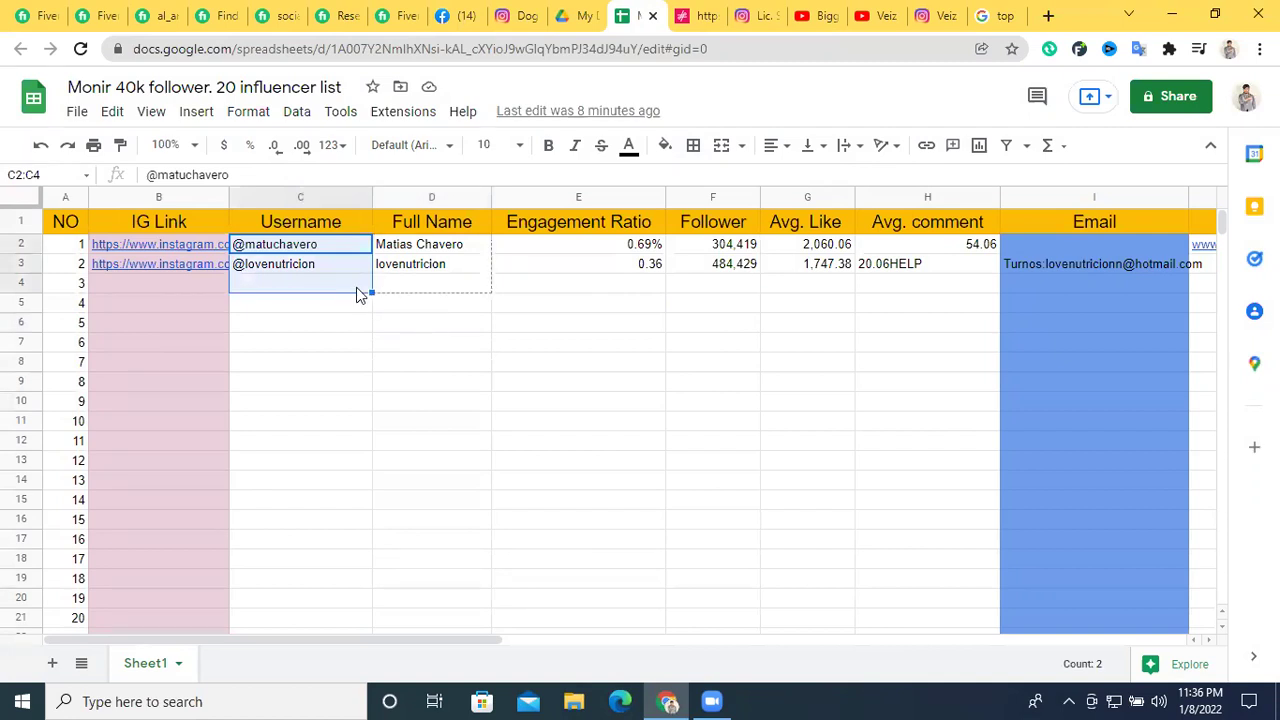
drag(347, 242, 429, 466)
drag(197, 244, 193, 259)
drag(200, 412, 197, 625)
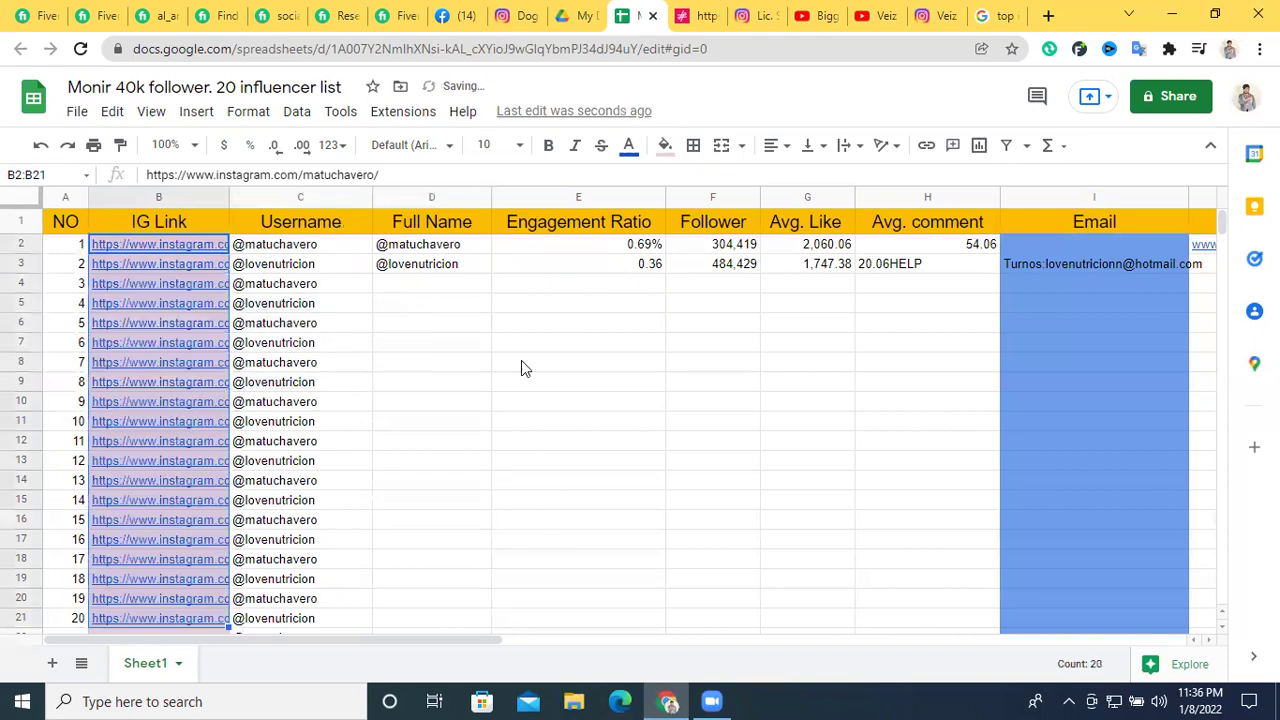
click(474, 248)
drag(487, 248, 474, 620)
click(625, 248)
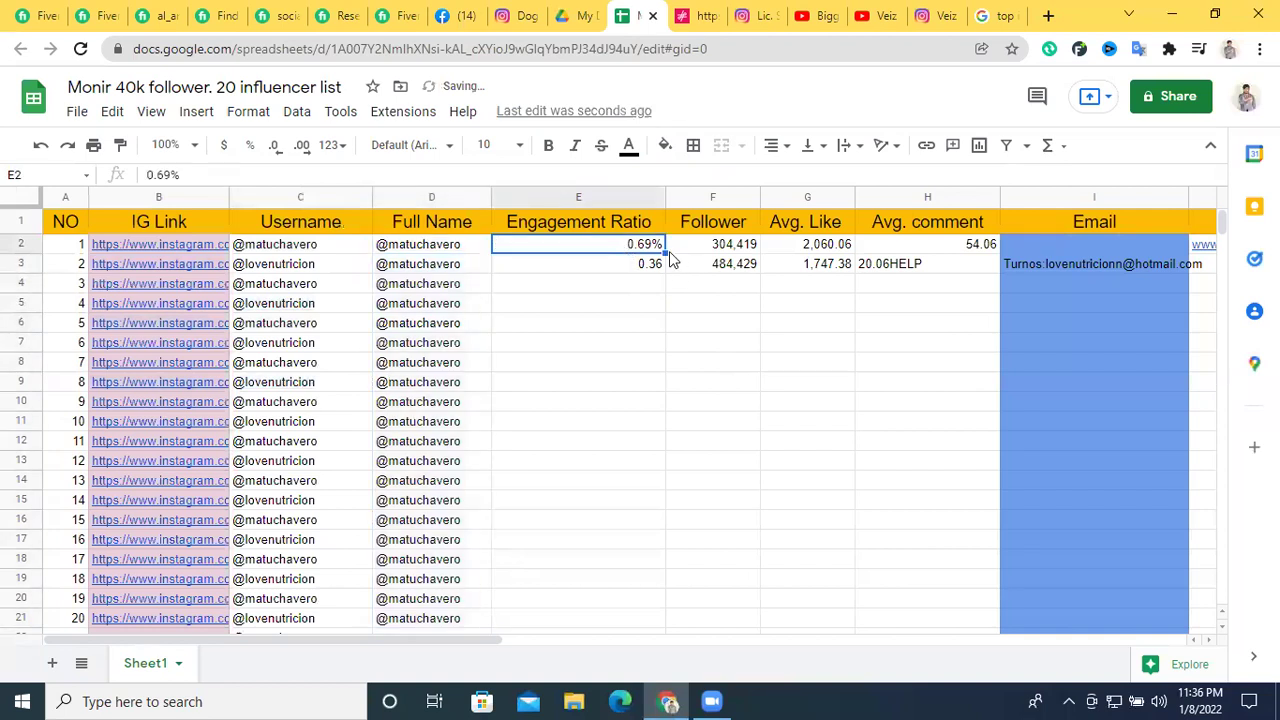
drag(664, 253, 643, 618)
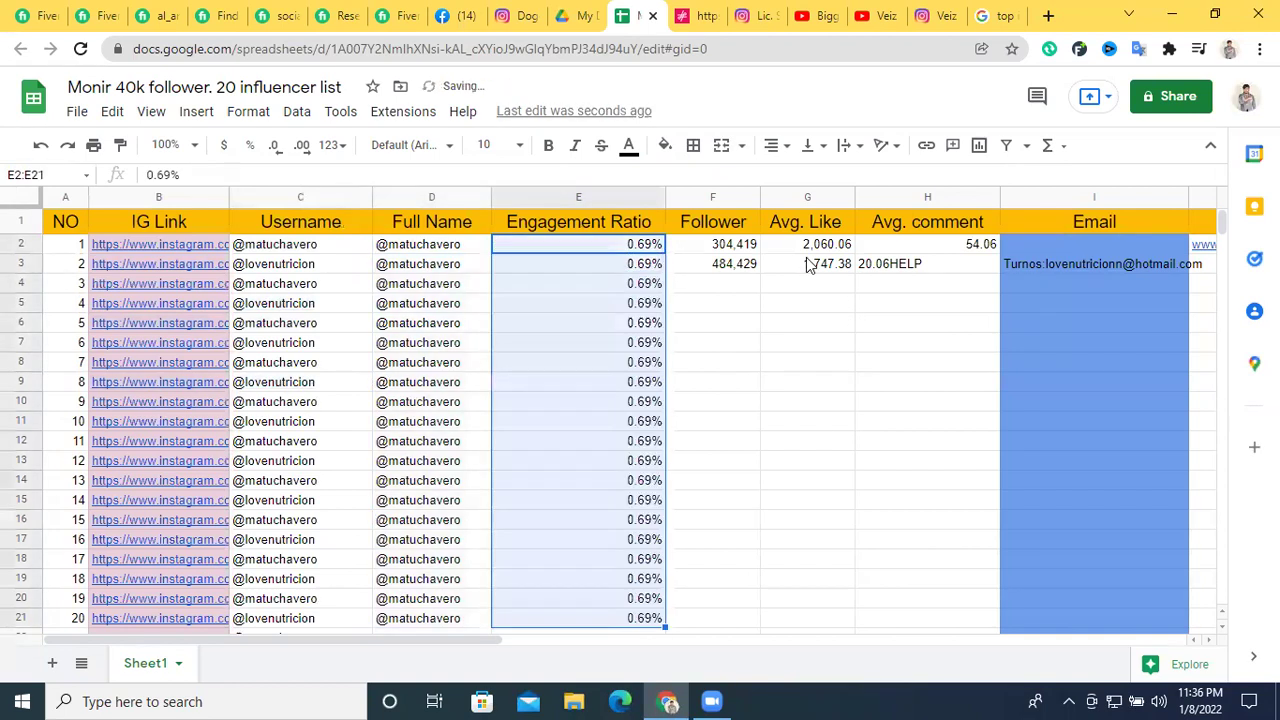
click(749, 247)
drag(758, 254, 750, 620)
Fill Avg. Like with 2,060.06 and Avg. comment with 54.06 down to row 21
click(812, 233)
click(830, 245)
drag(880, 264, 840, 620)
click(810, 401)
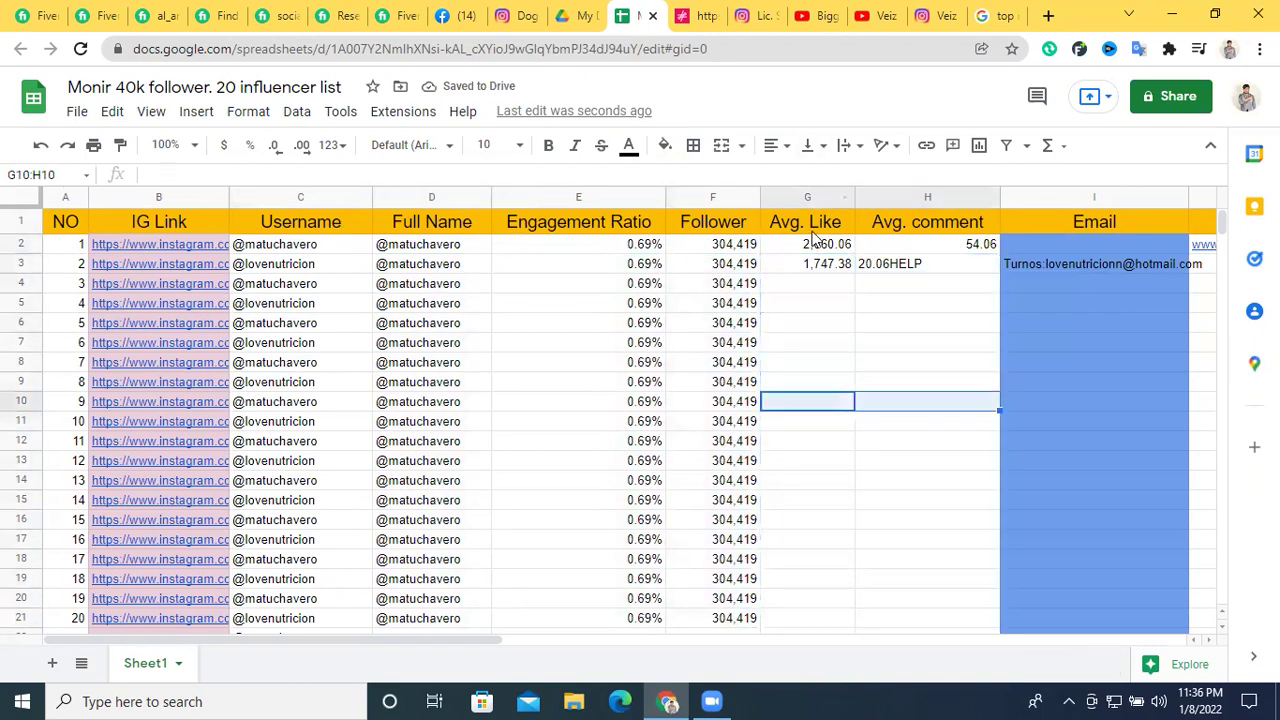
click(825, 245)
drag(855, 254, 839, 612)
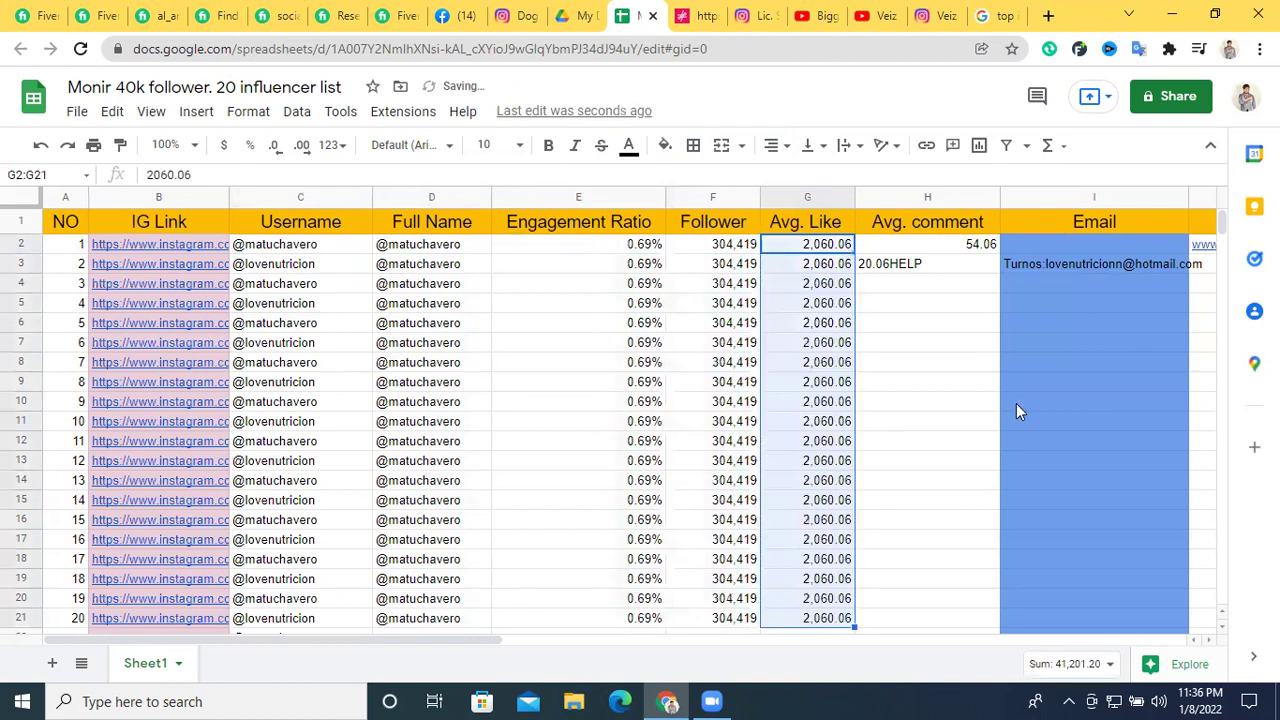
click(980, 250)
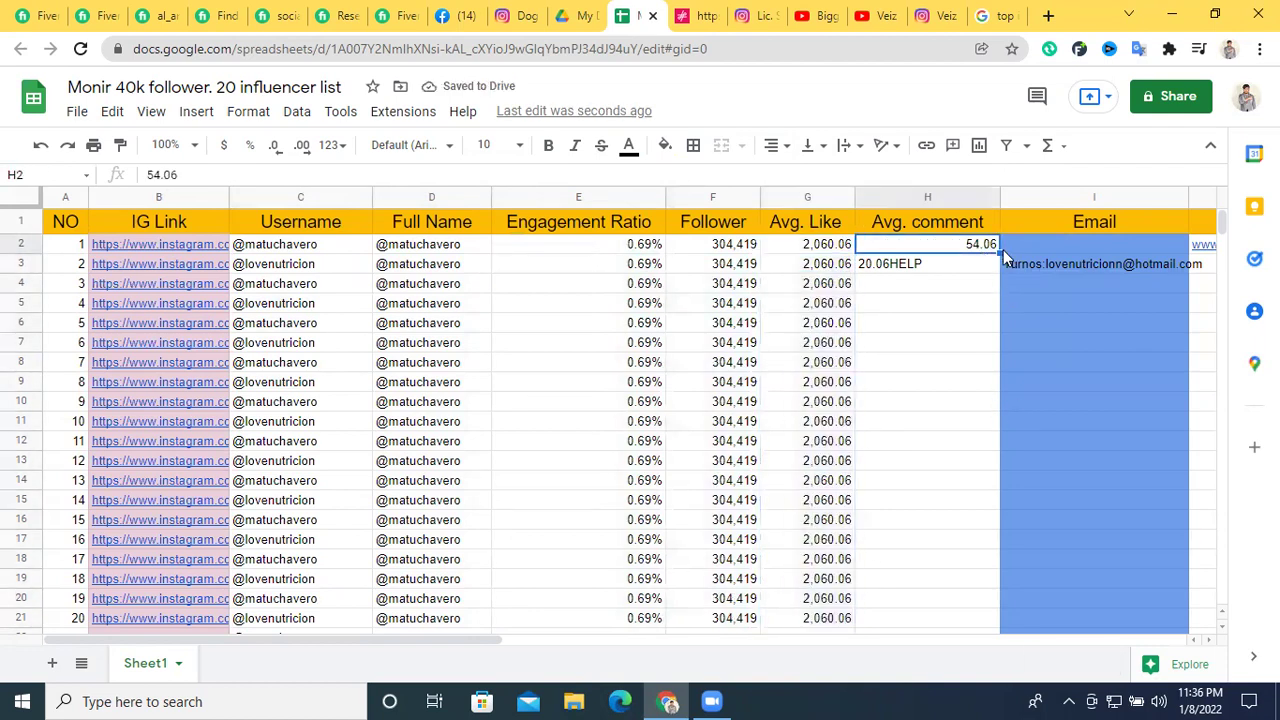
drag(999, 251, 964, 609)
Copy the existing email and the first website link down the Email and Website Link columns
drag(470, 643, 630, 643)
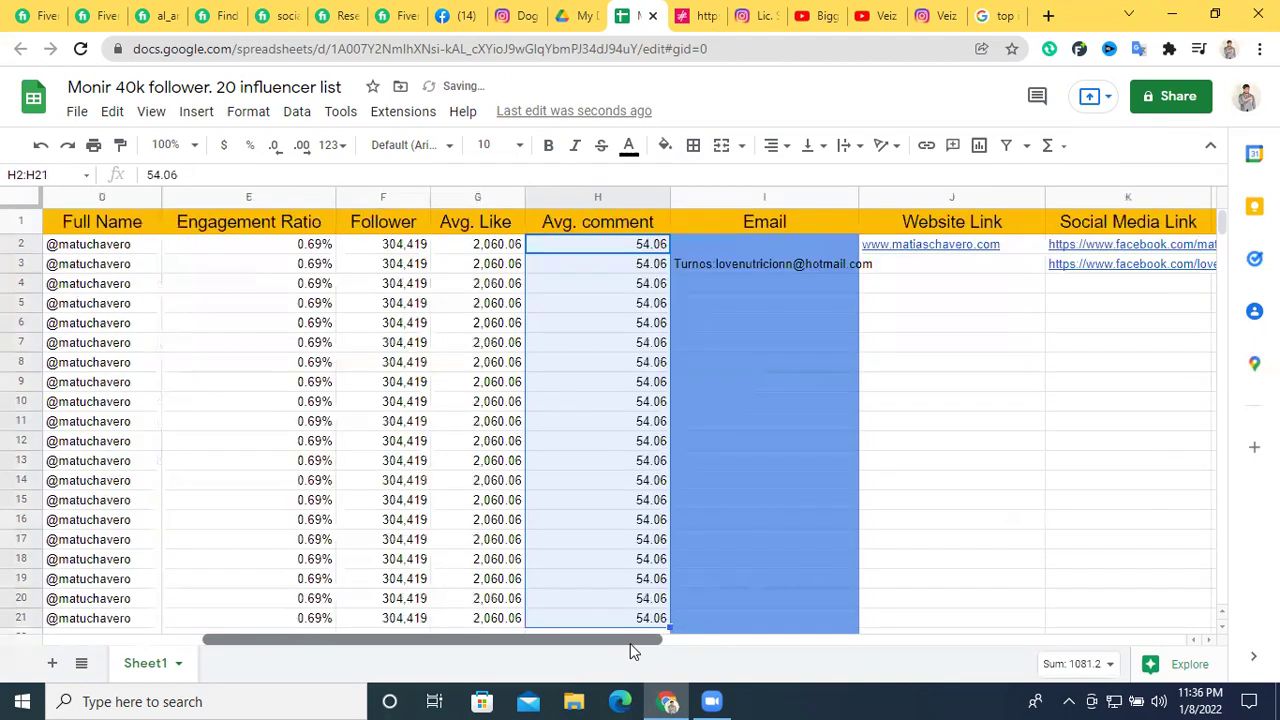
click(804, 266)
drag(815, 642, 900, 490)
click(935, 460)
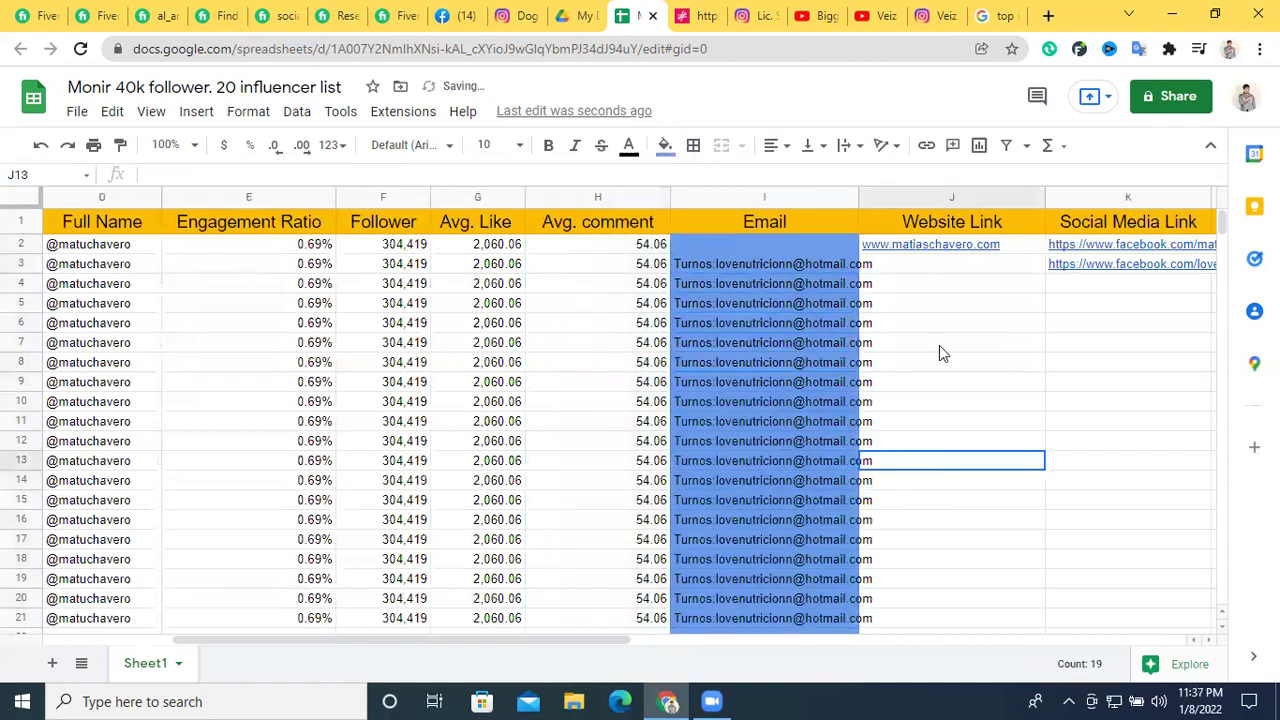
click(977, 250)
drag(1045, 253, 1020, 614)
Fill the Social Media Link column down rows 2–21 with numbered Facebook profile links
drag(478, 645, 694, 277)
click(697, 265)
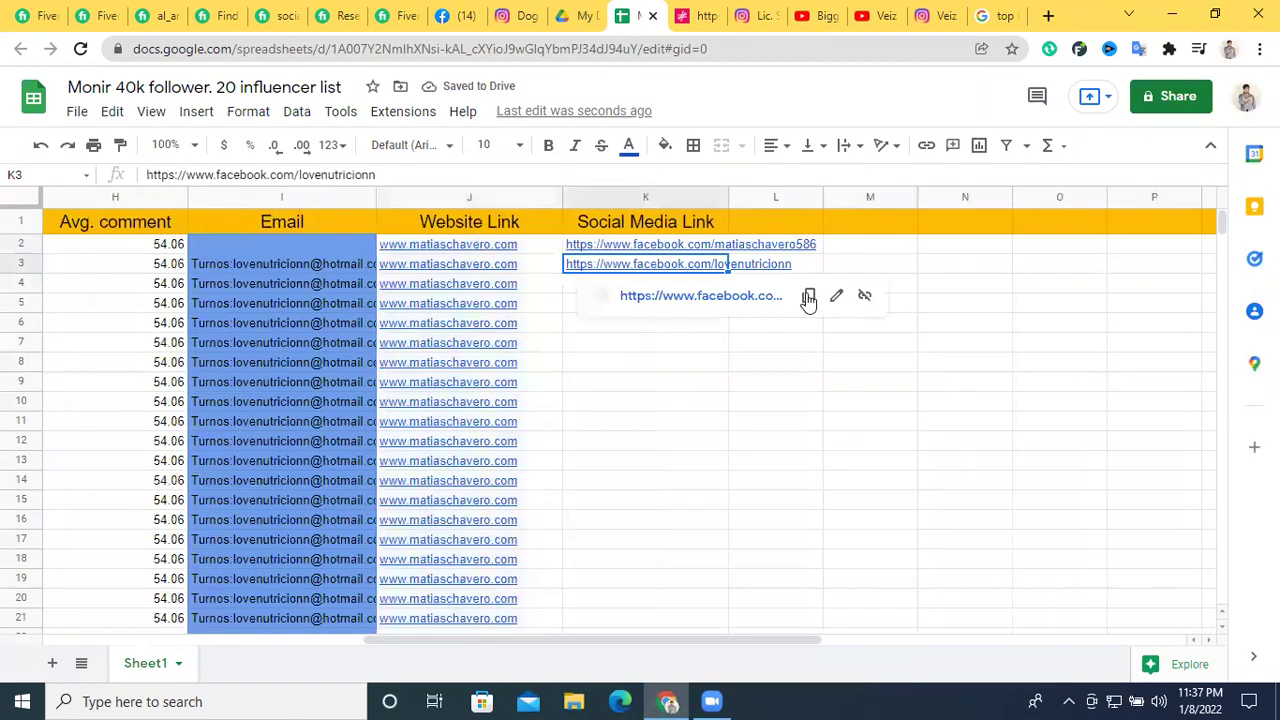
drag(728, 362, 718, 482)
click(727, 250)
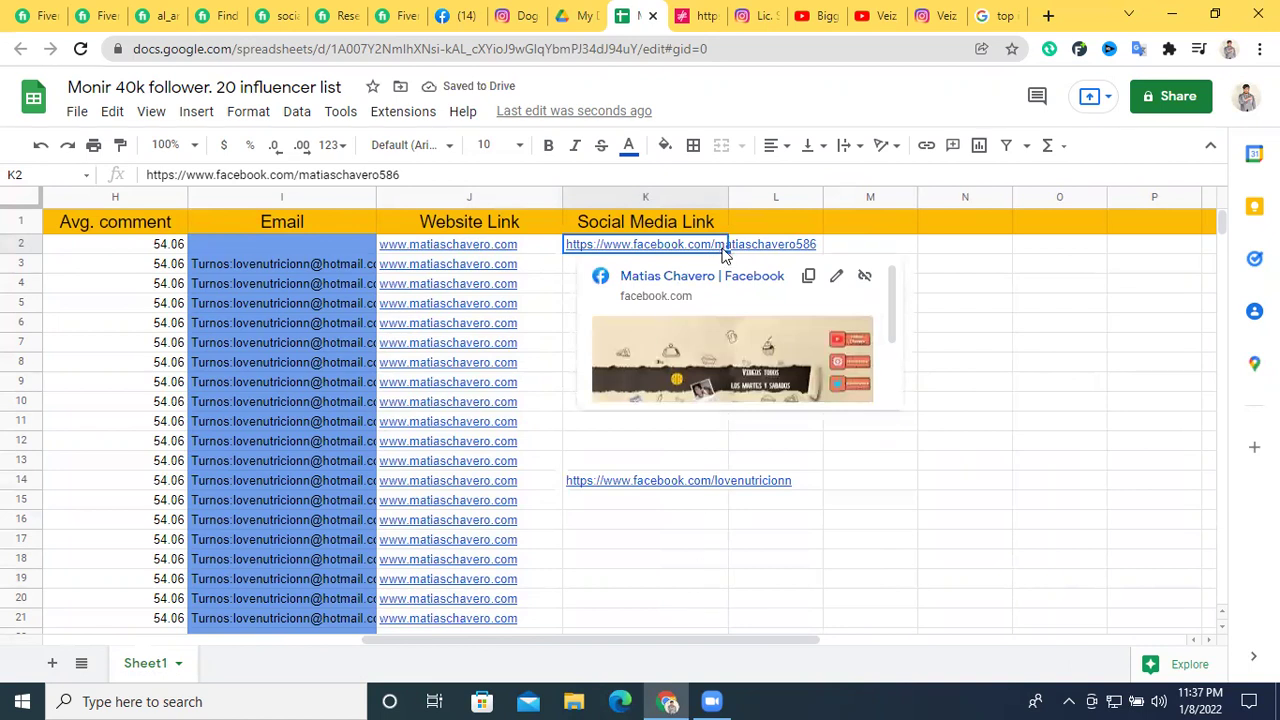
drag(728, 253, 693, 613)
click(1059, 388)
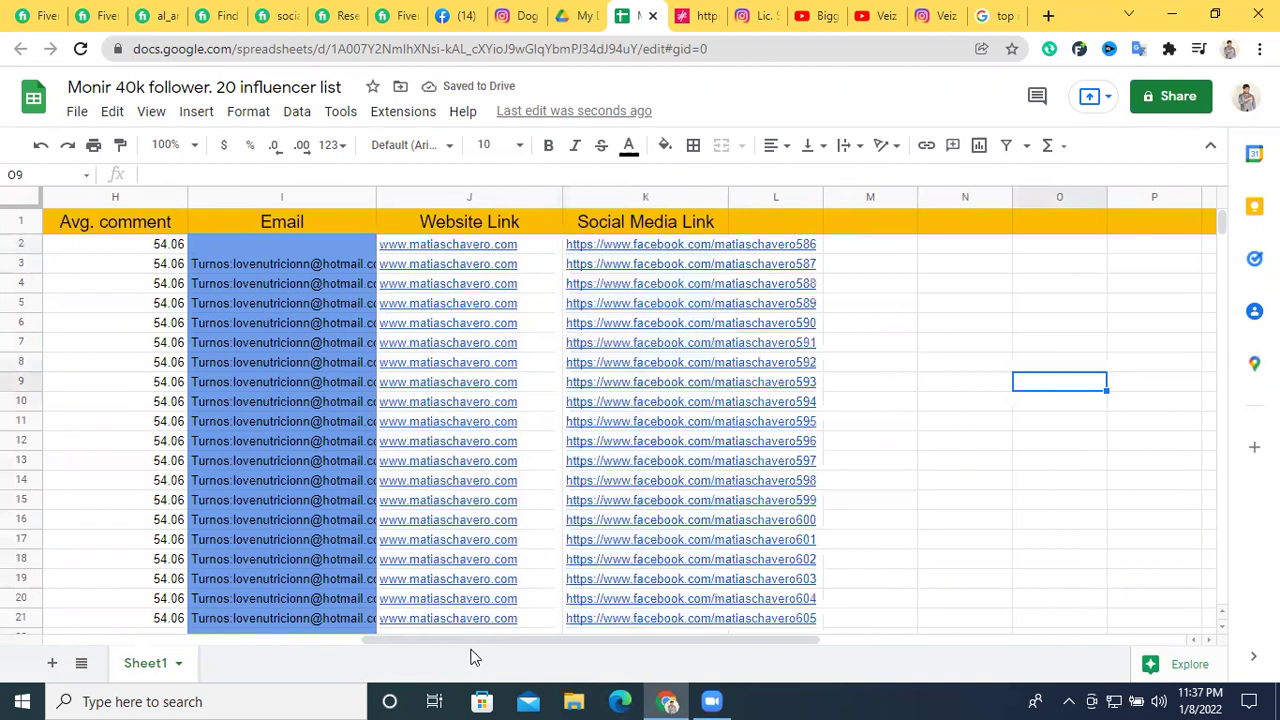
drag(471, 642, 290, 642)
scroll(447, 556, left, 1)
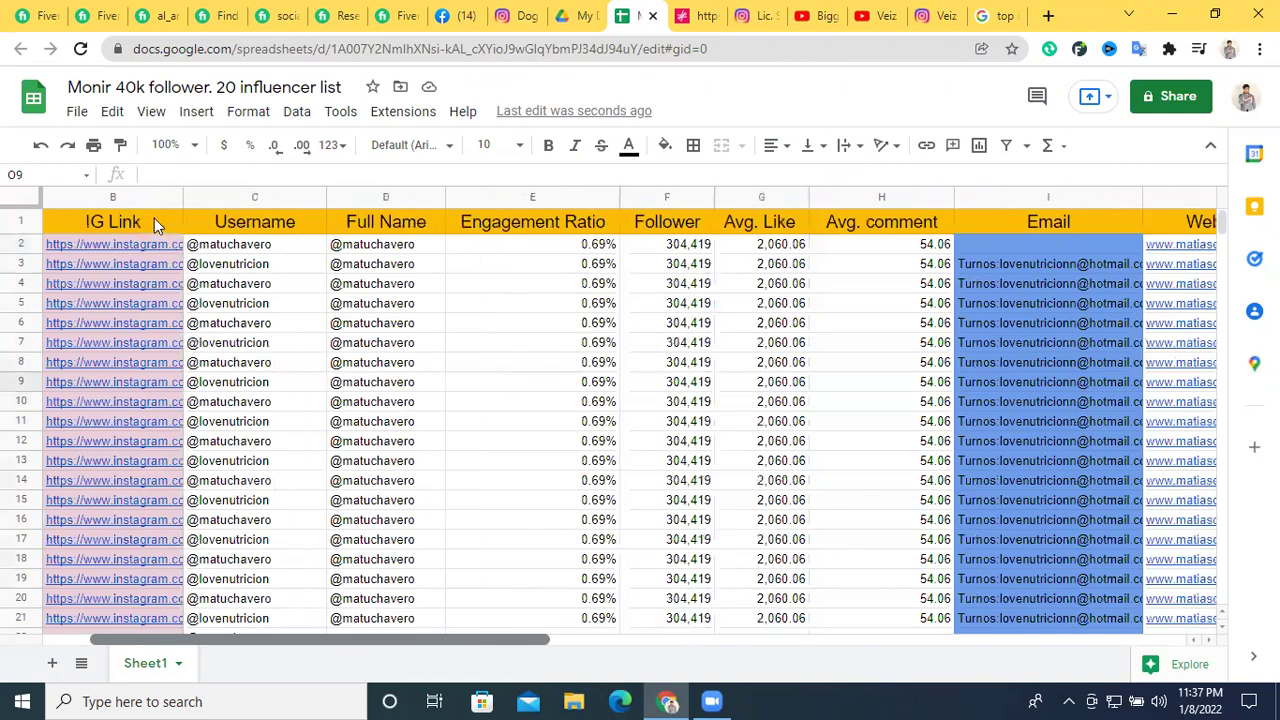
scroll(1098, 230, left, 1)
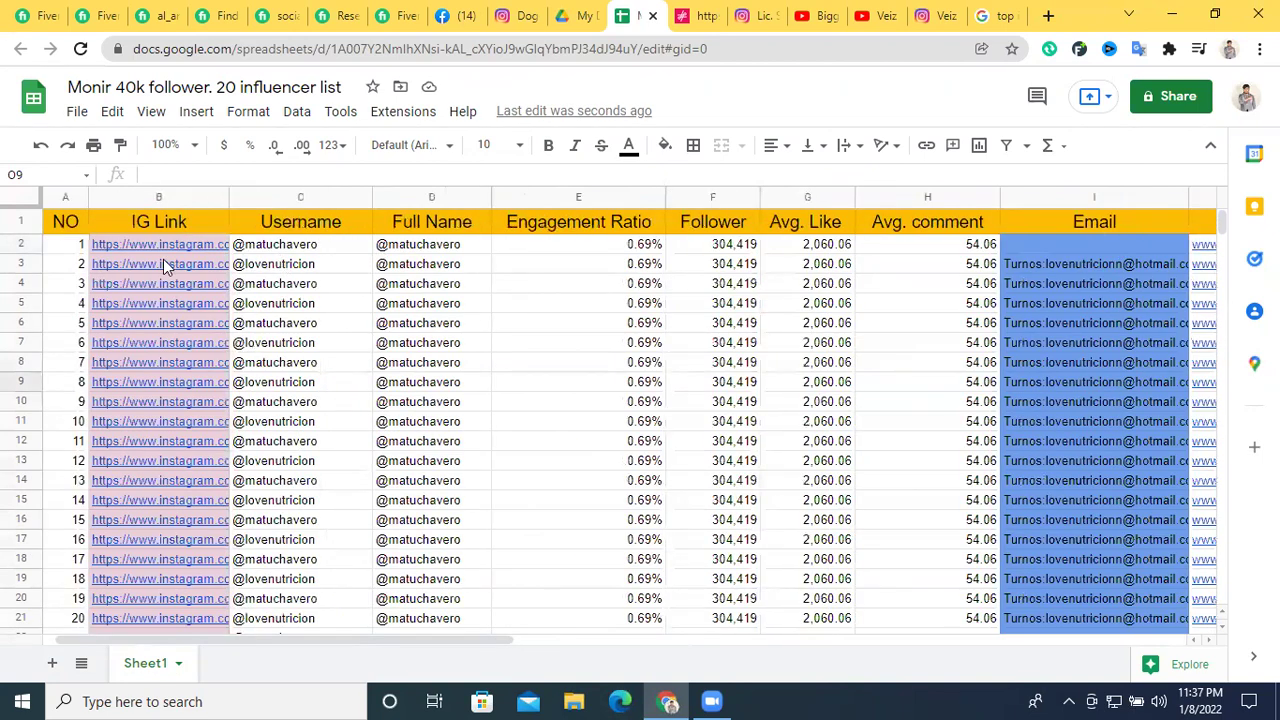
mouse_move(164, 268)
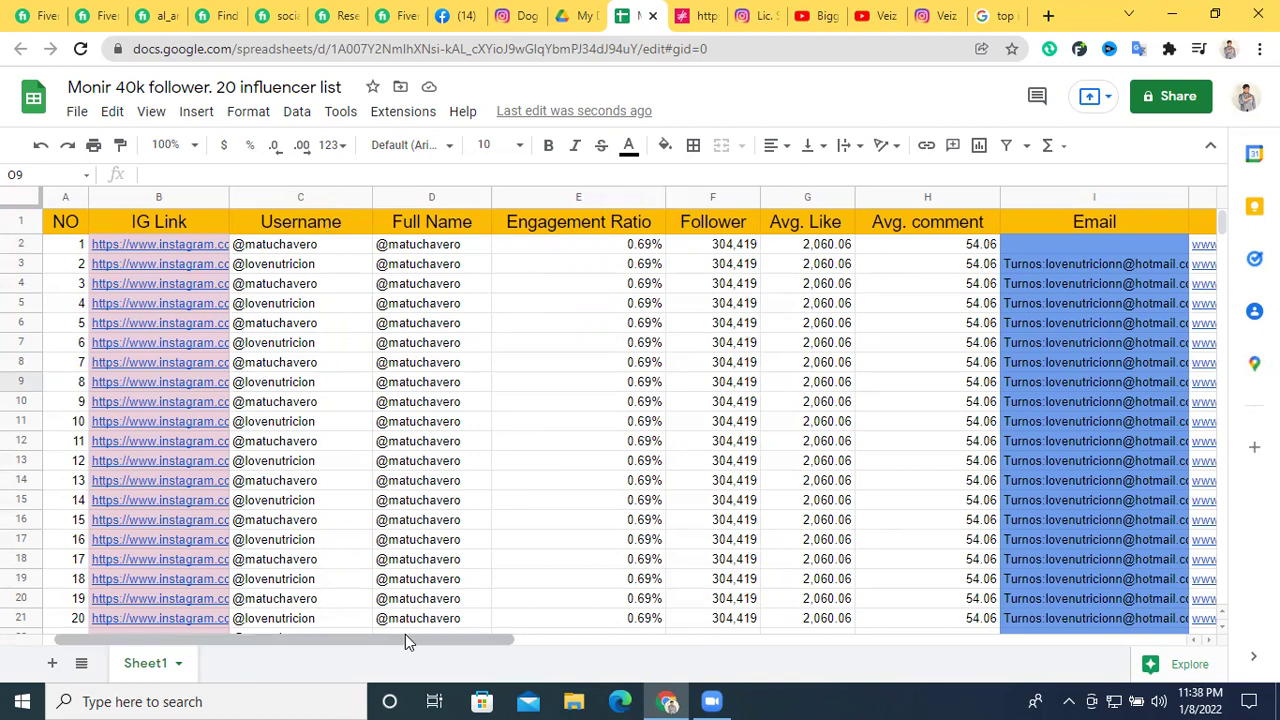
scroll(405, 640, right, 3)
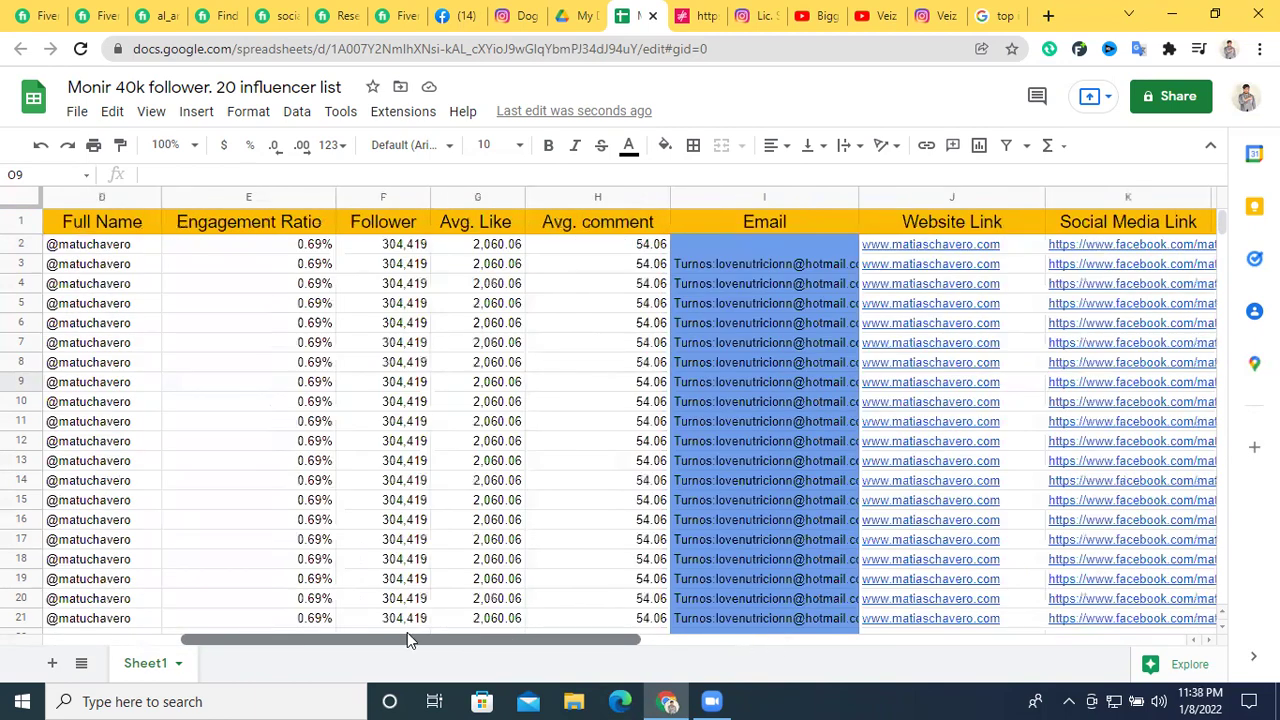
scroll(407, 638, left, 3)
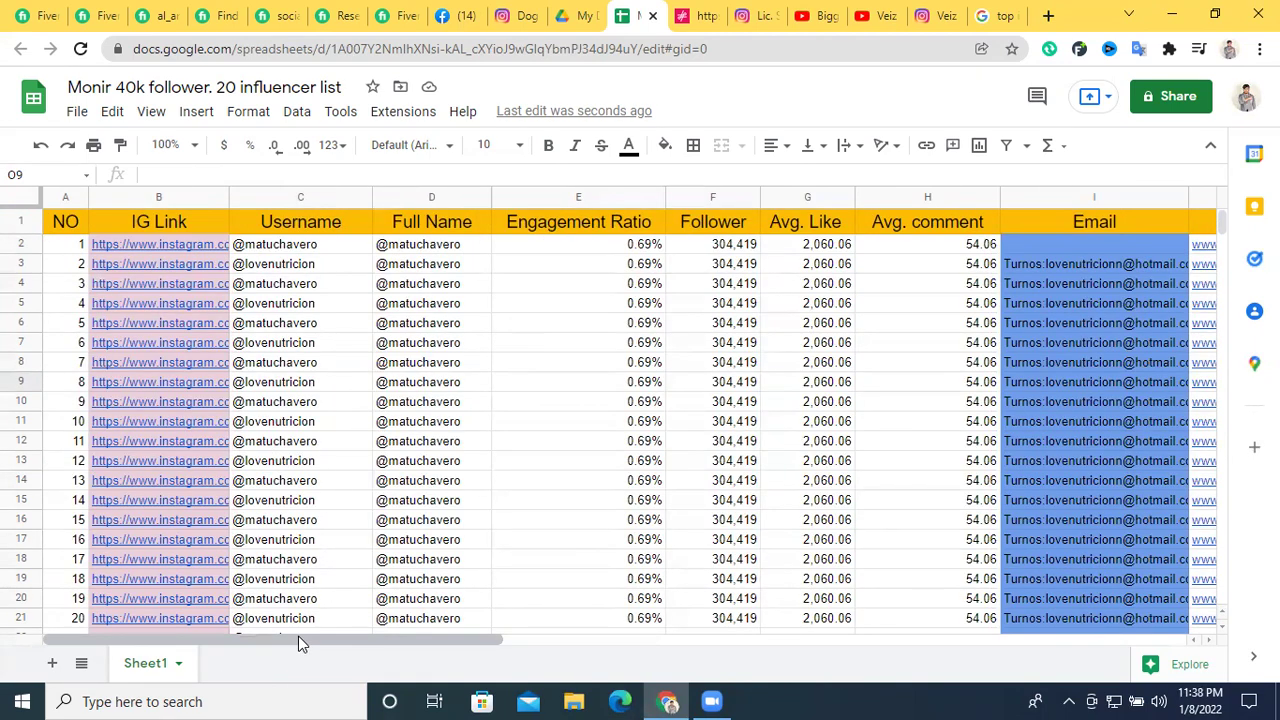
scroll(298, 640, right, 1)
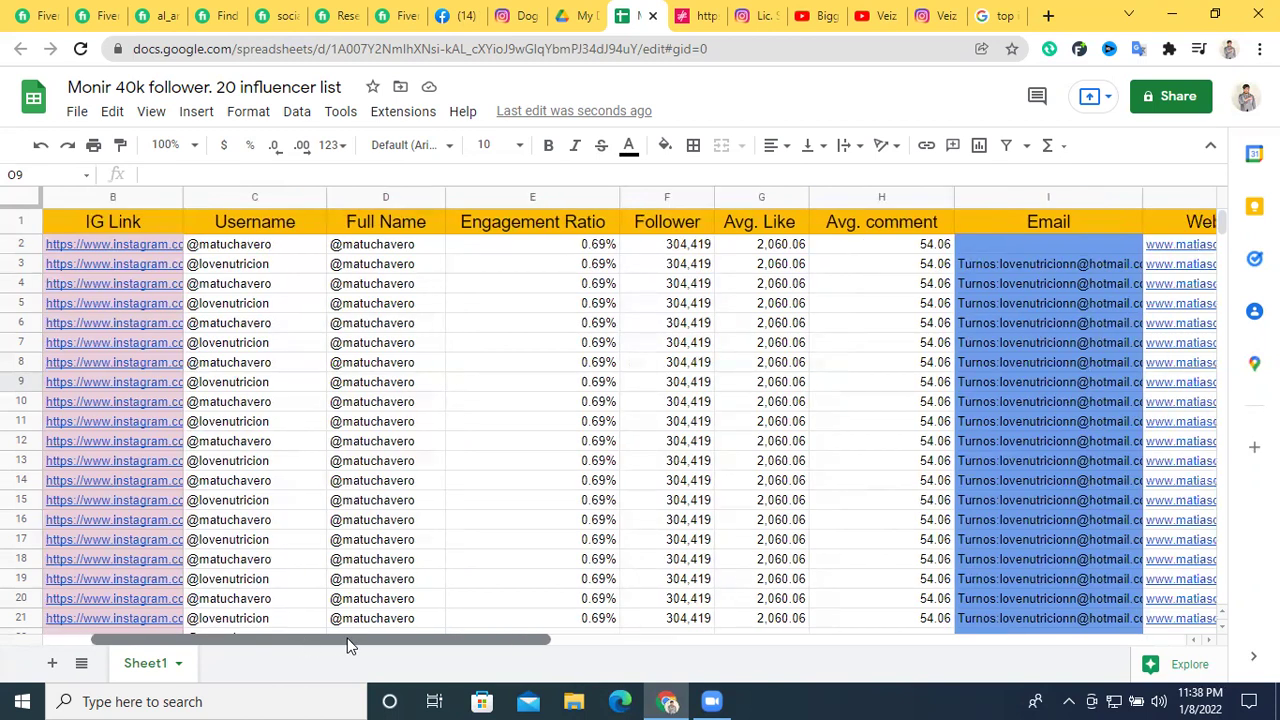
Change the sheet's General access from Restricted to Anyone with the link
click(1178, 98)
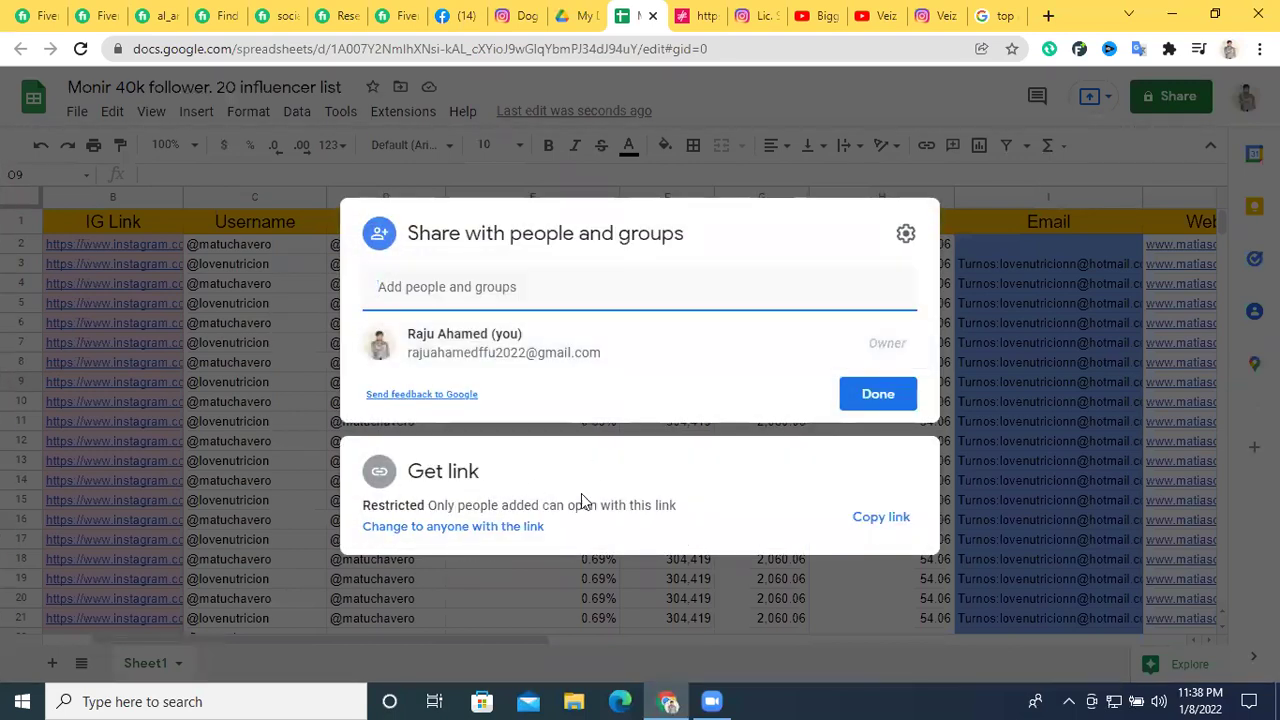
click(505, 510)
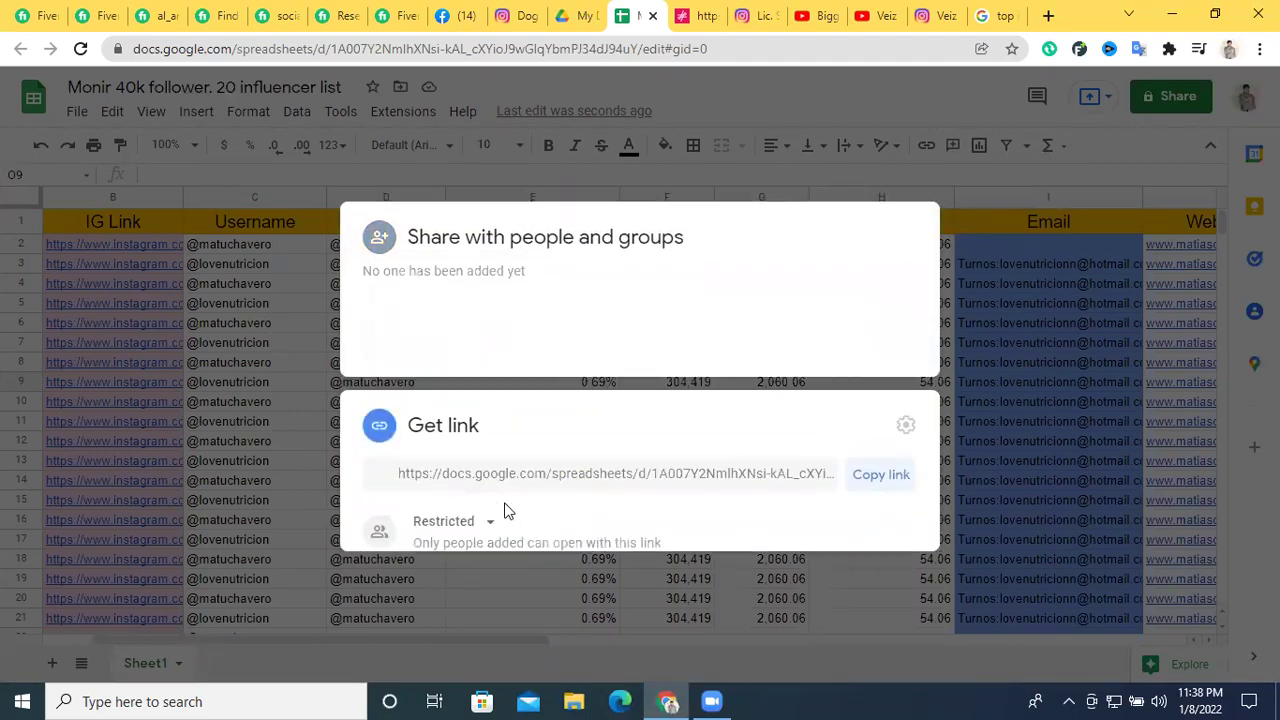
click(641, 416)
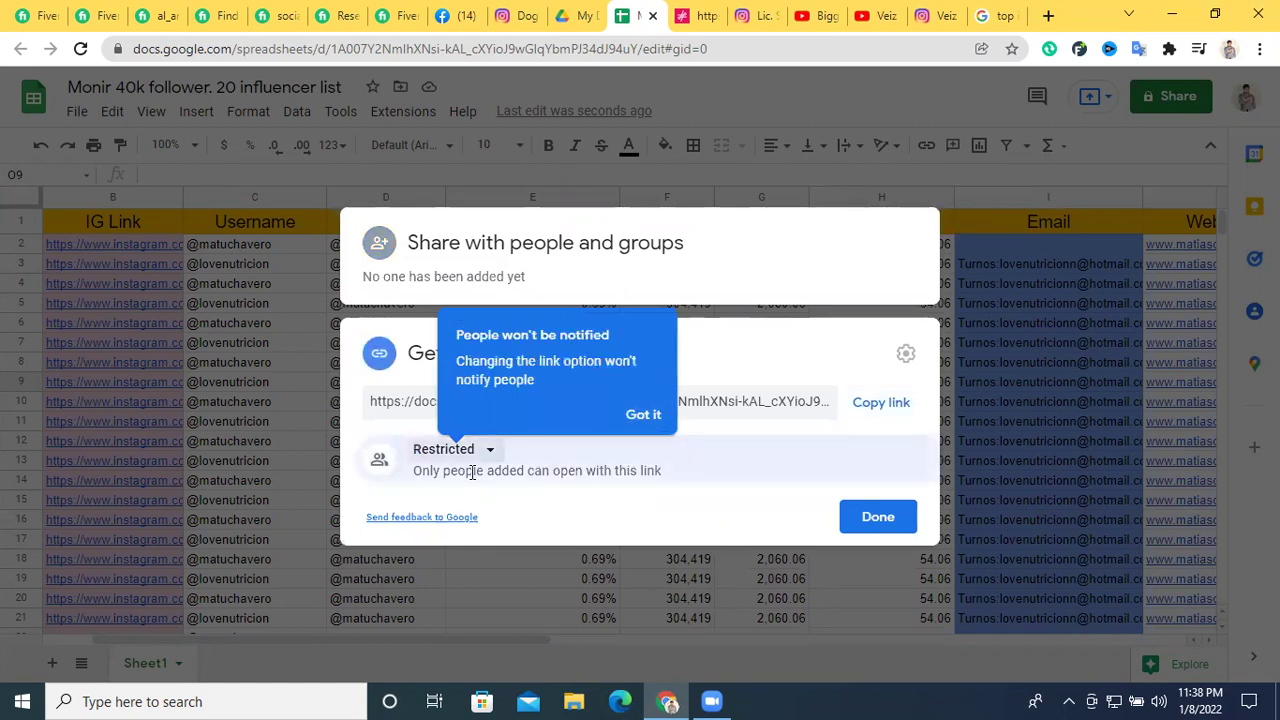
click(487, 451)
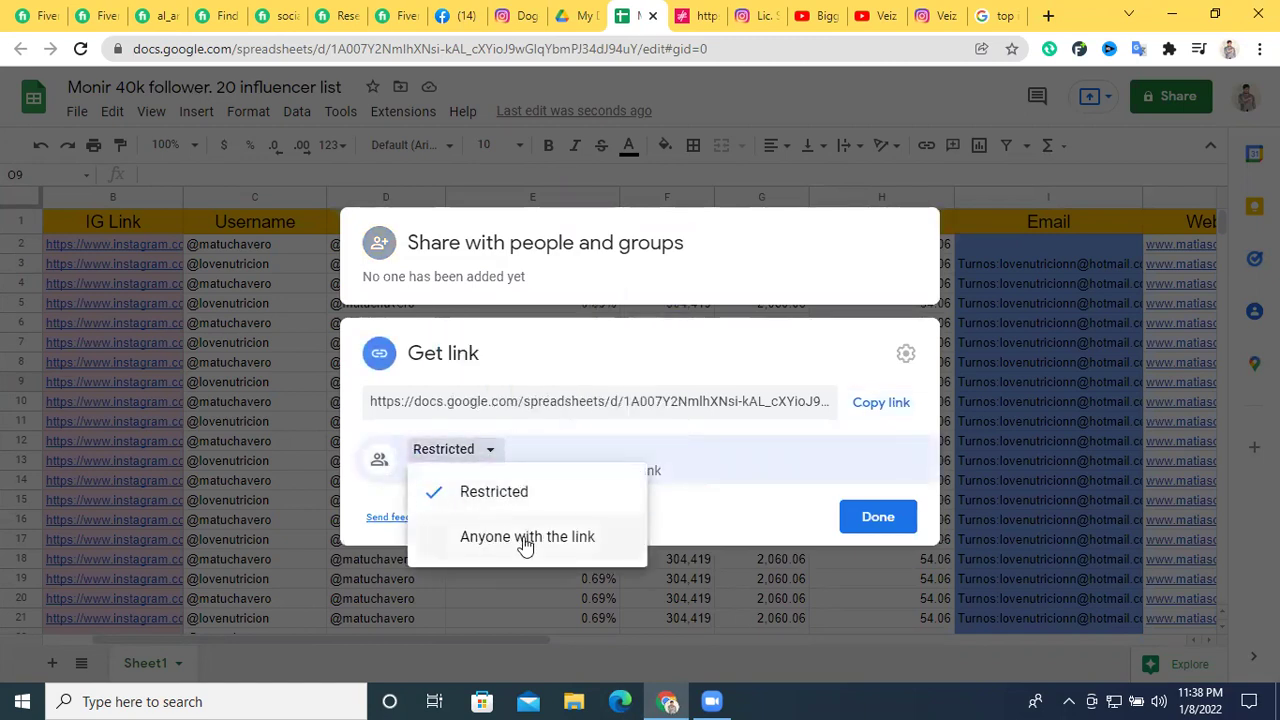
click(577, 539)
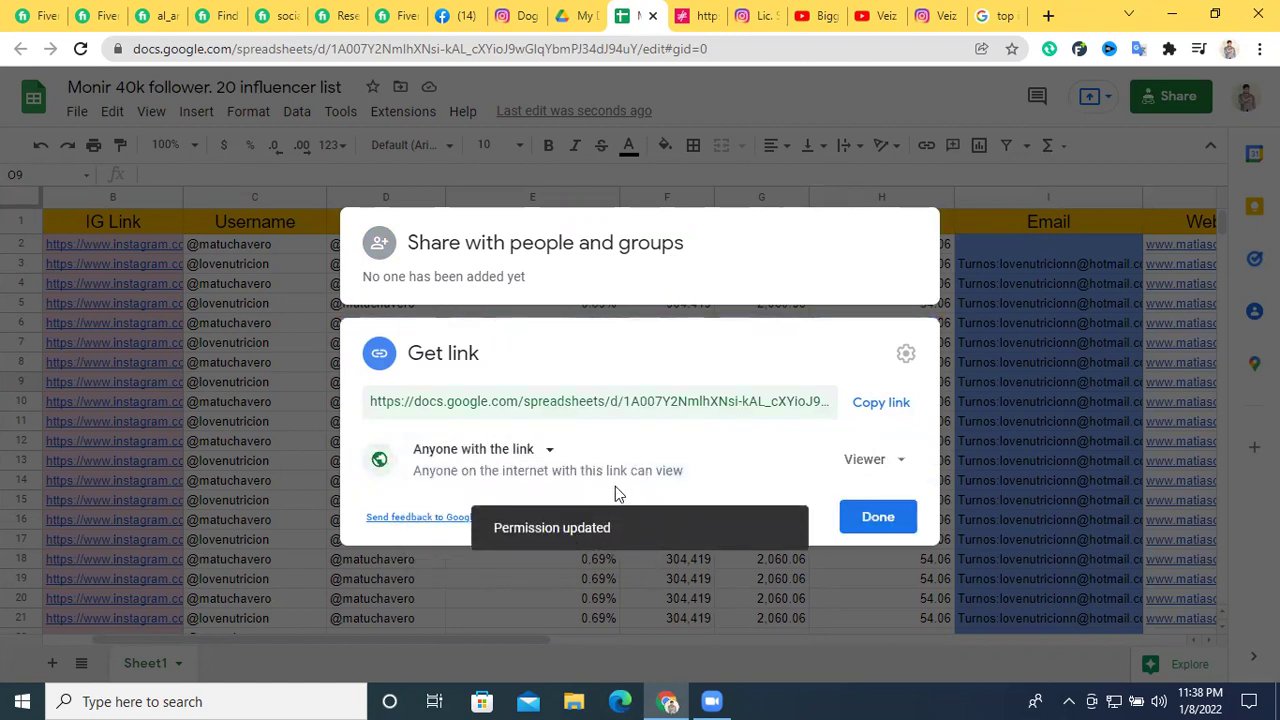
Set the link access role to Editor and close the sharing settings
click(868, 461)
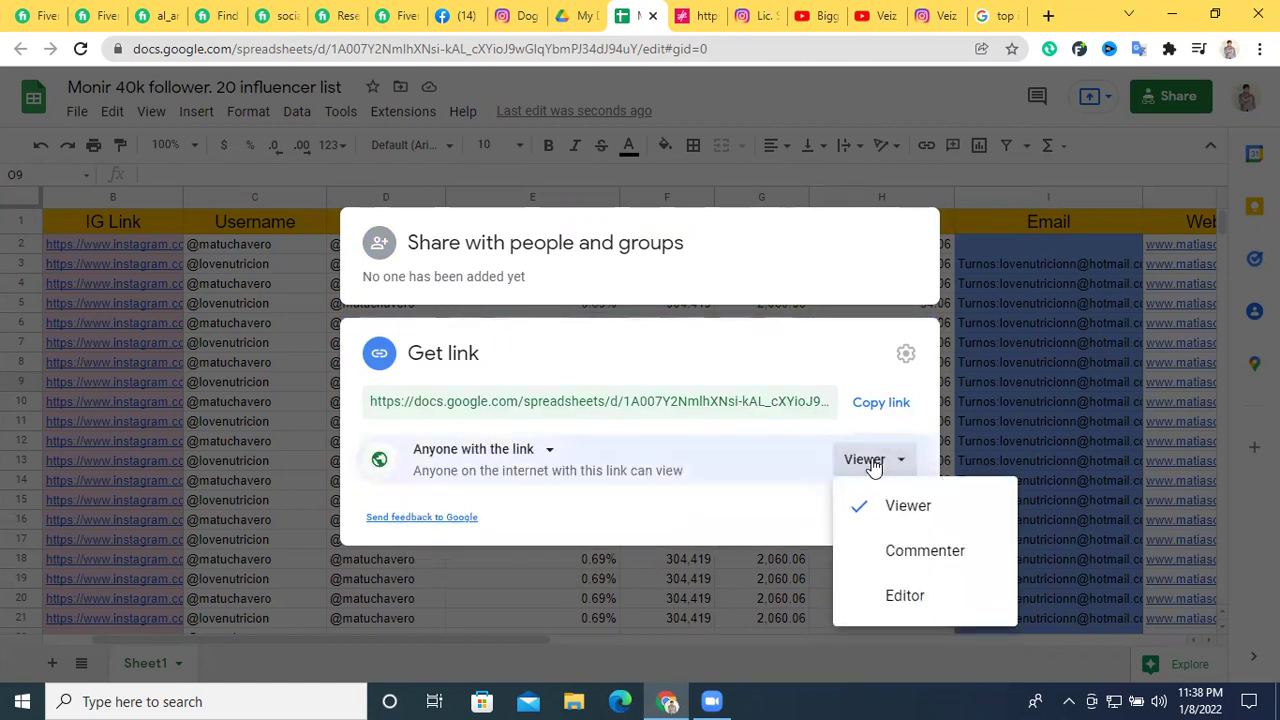
click(870, 461)
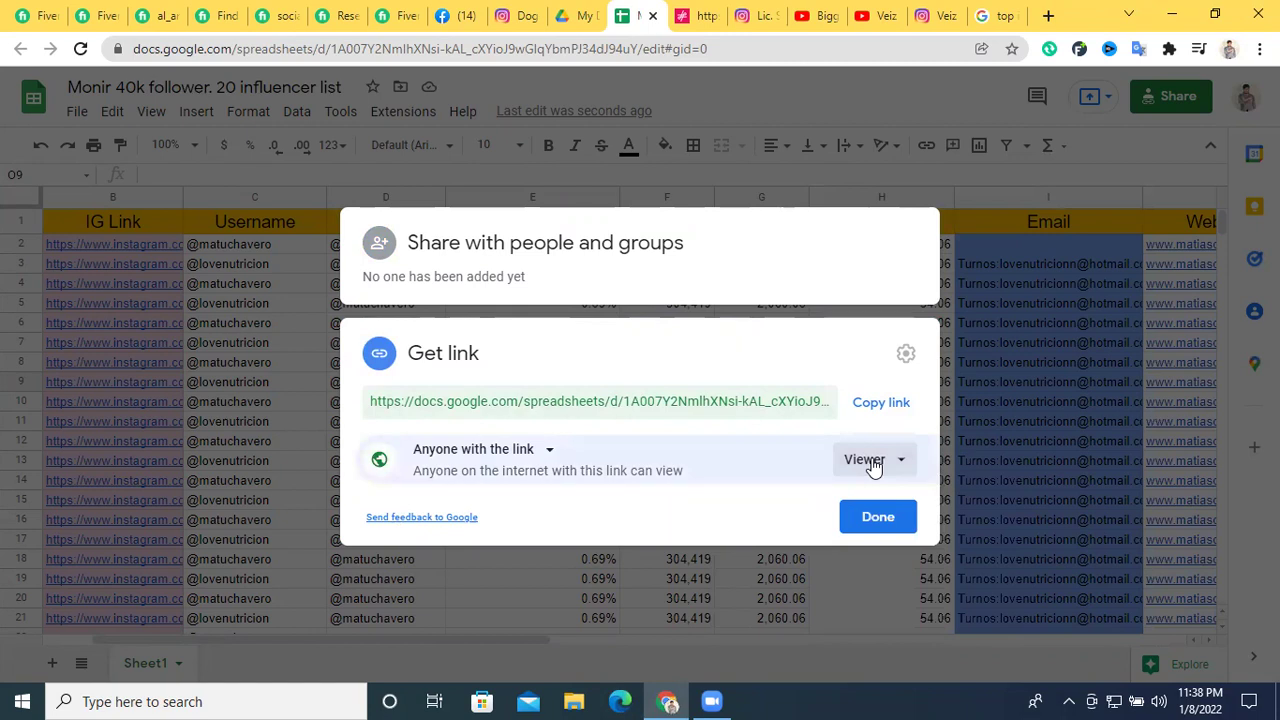
click(866, 461)
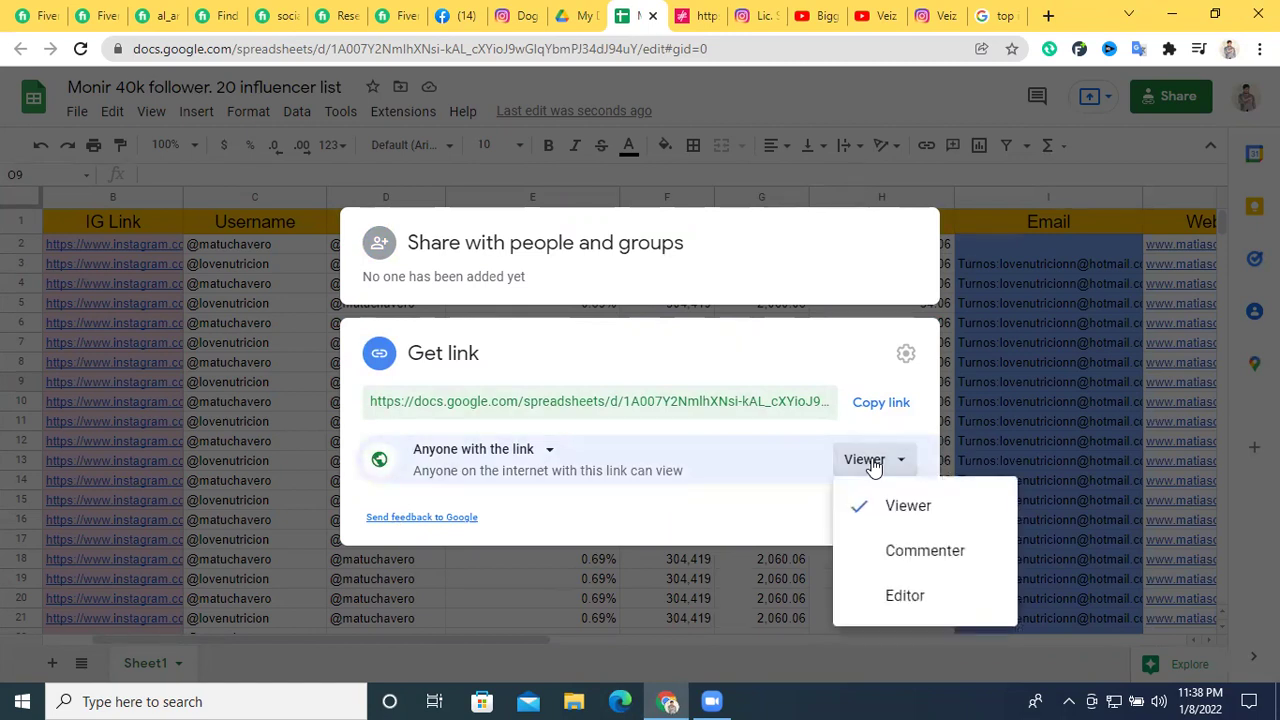
click(888, 556)
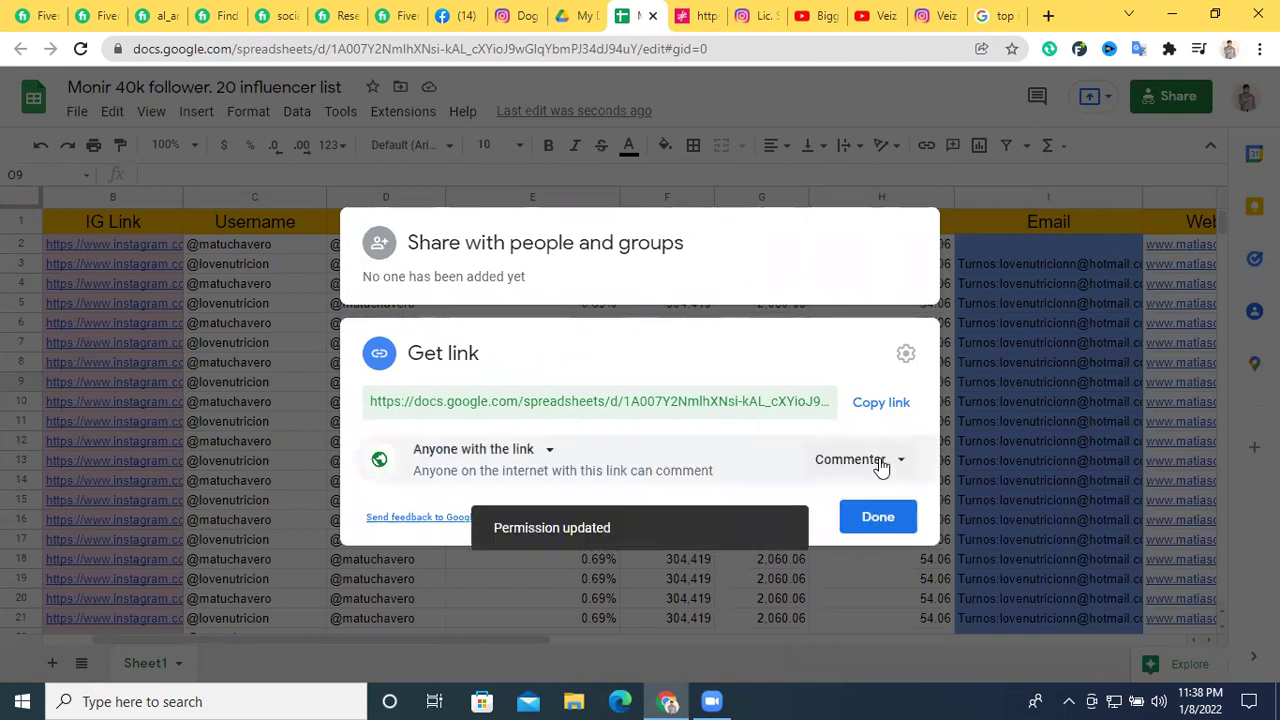
click(881, 463)
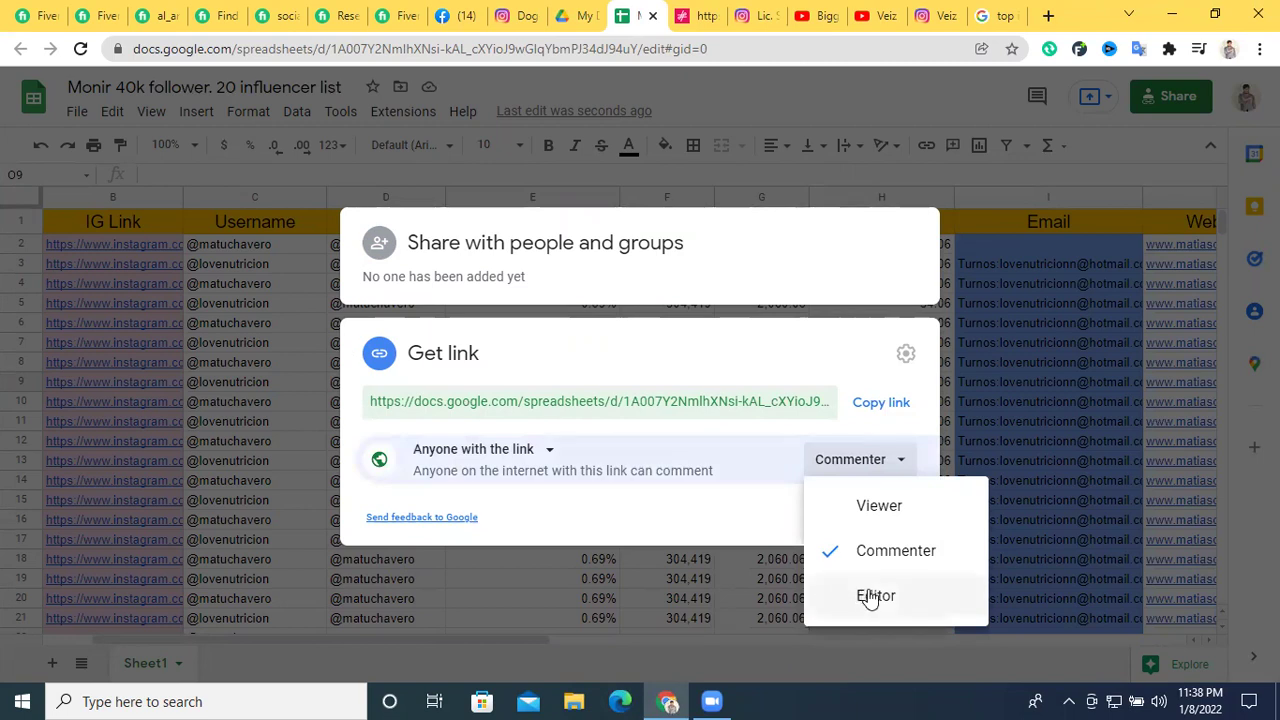
click(871, 597)
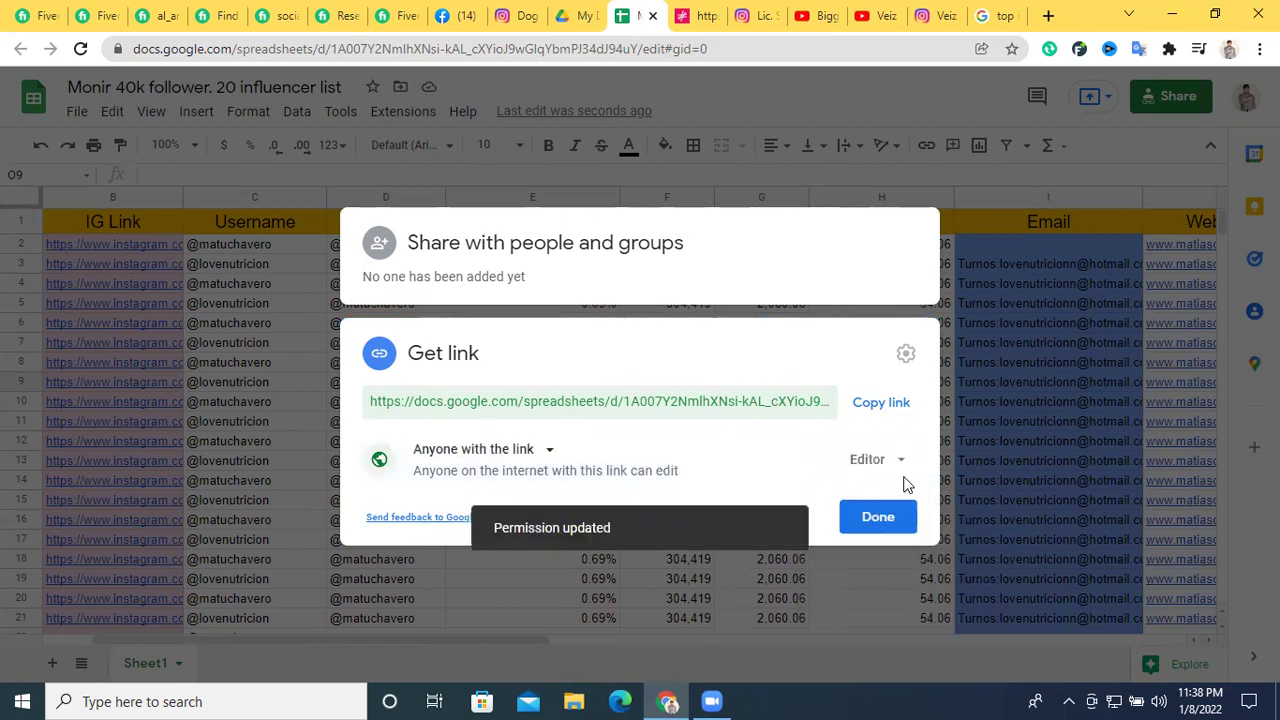
click(903, 466)
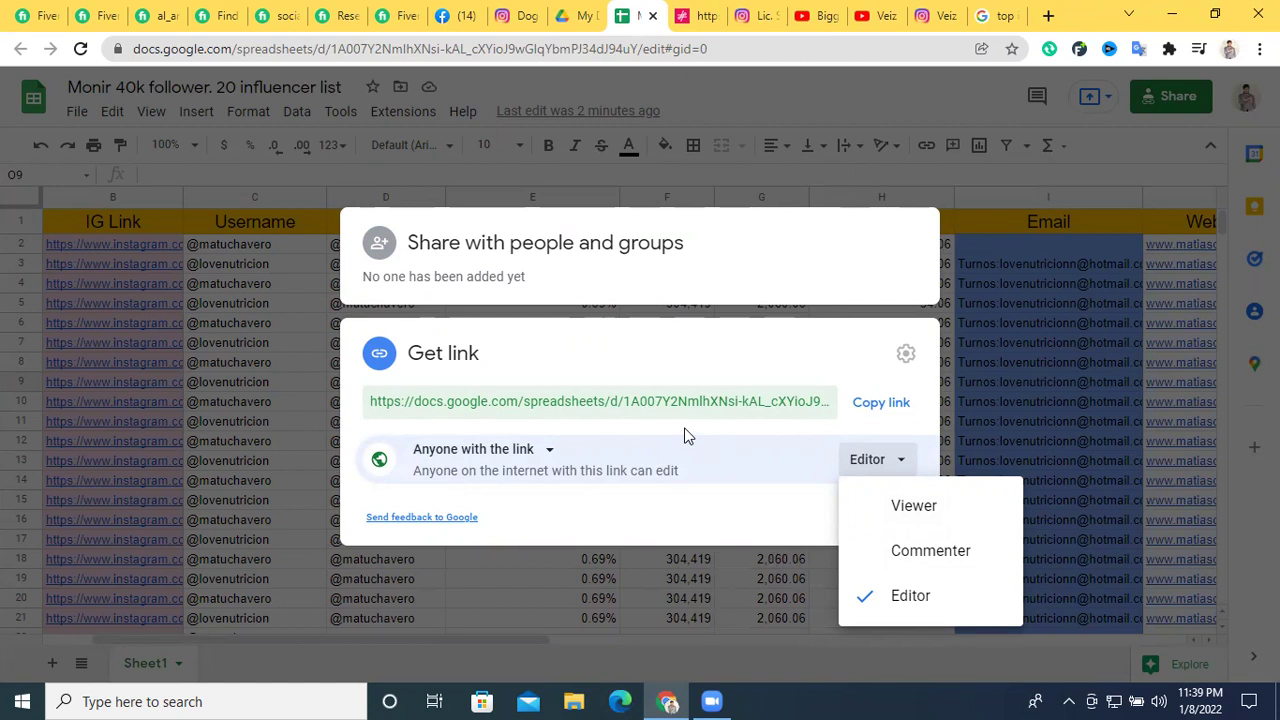
click(1162, 161)
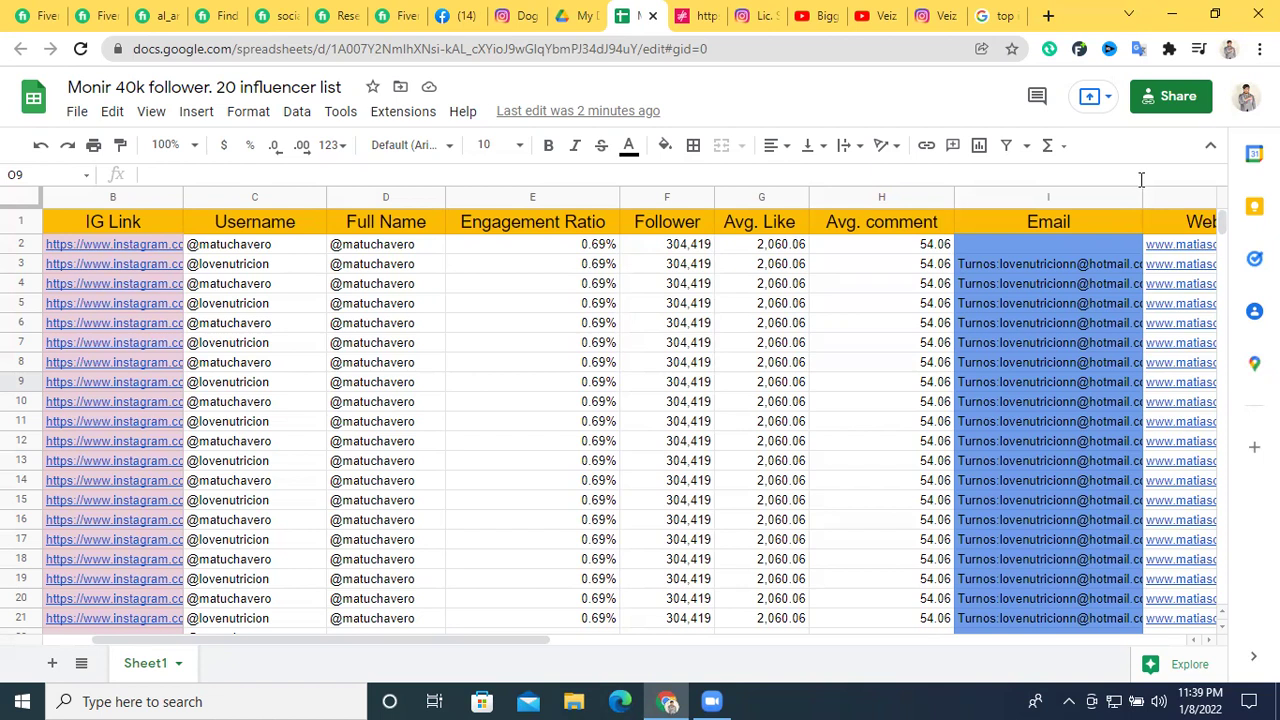
Change the Anyone-with-the-link role to Viewer
click(1170, 100)
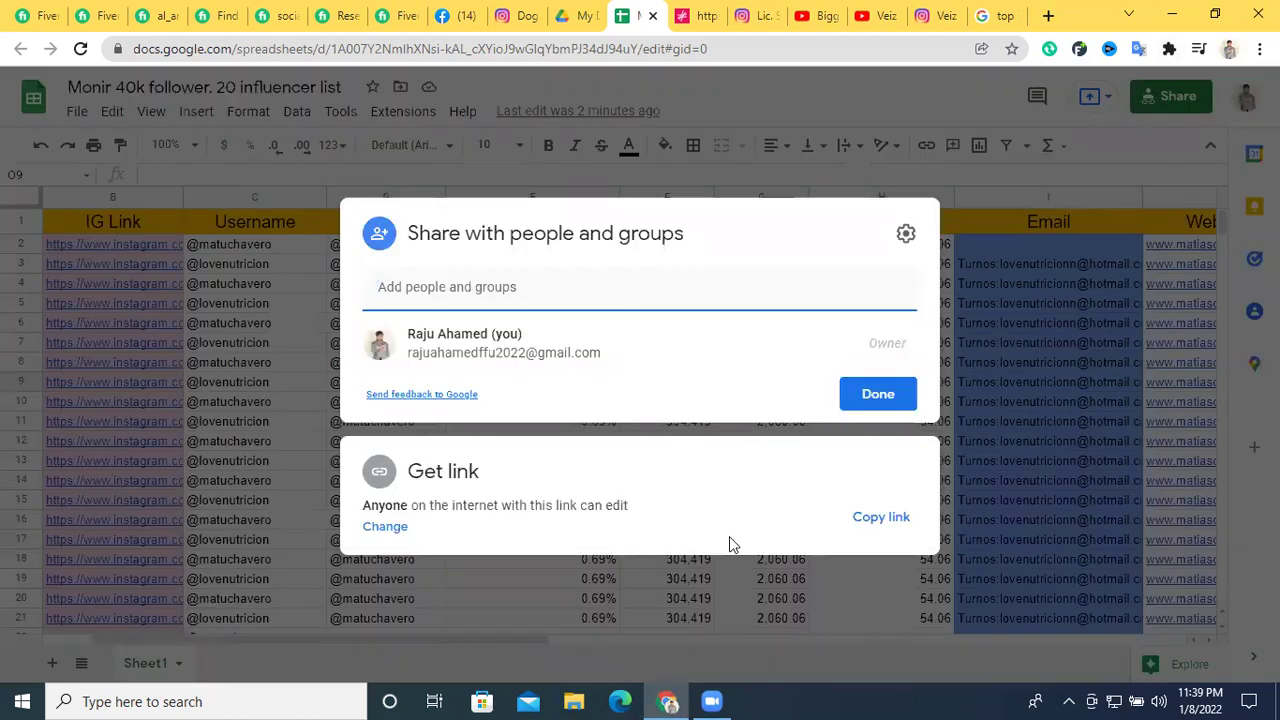
click(643, 509)
click(549, 449)
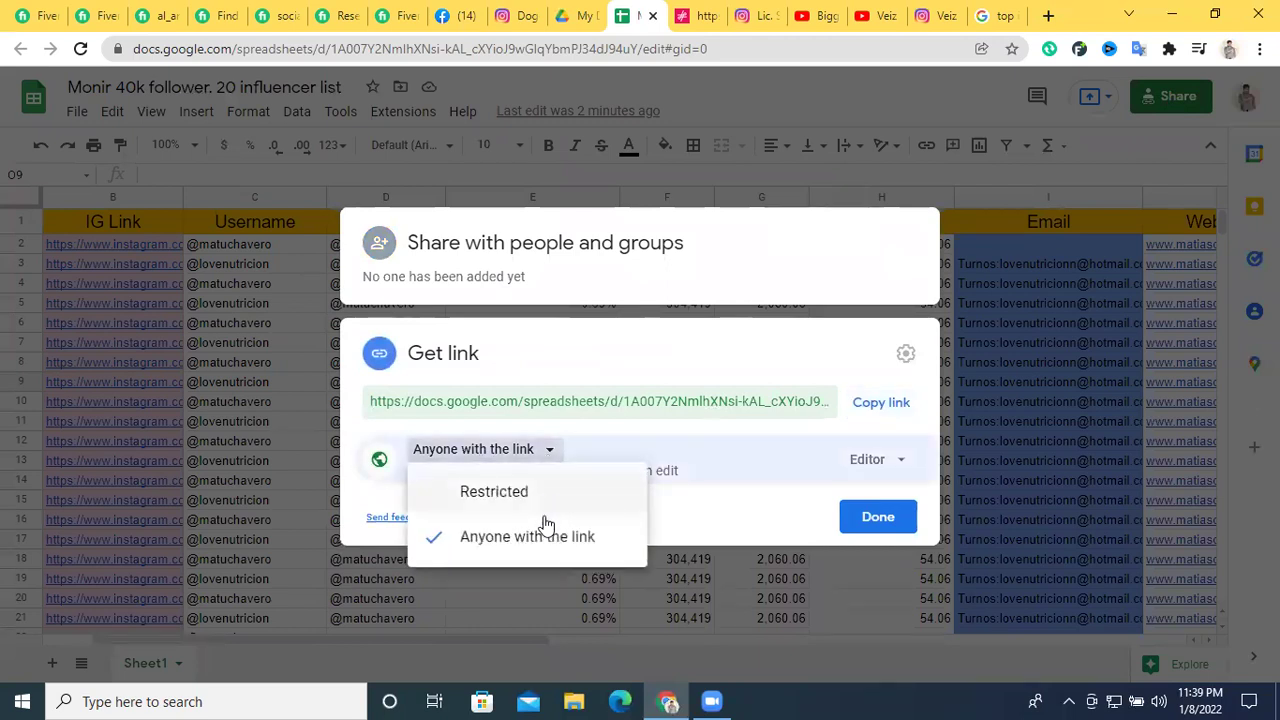
click(551, 541)
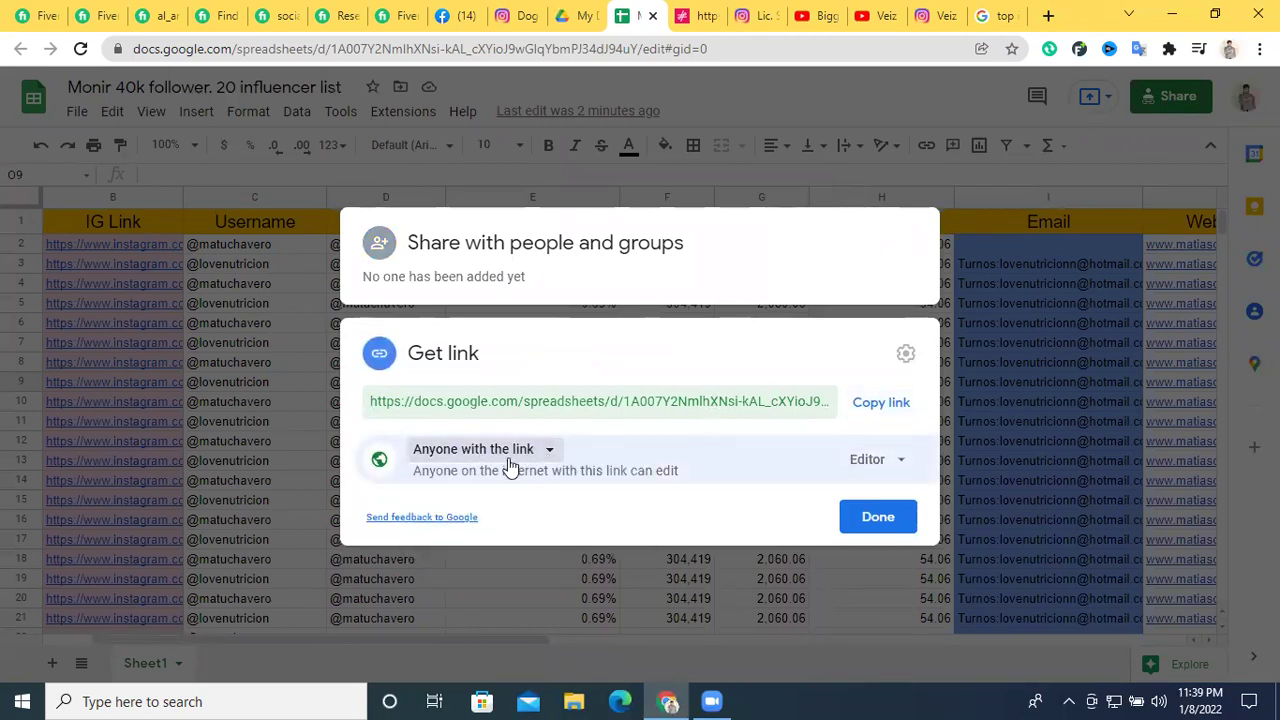
click(870, 463)
click(915, 510)
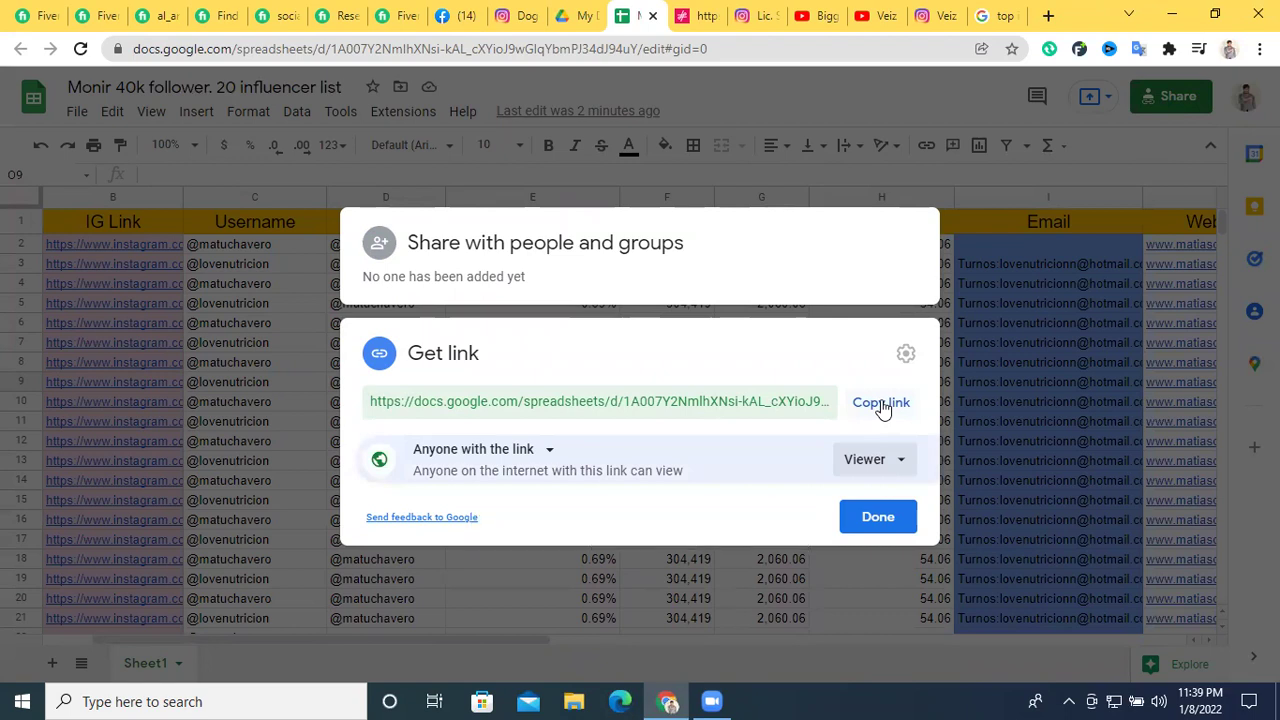
Copy the sheet's sharing link and return to the Google search results
click(882, 406)
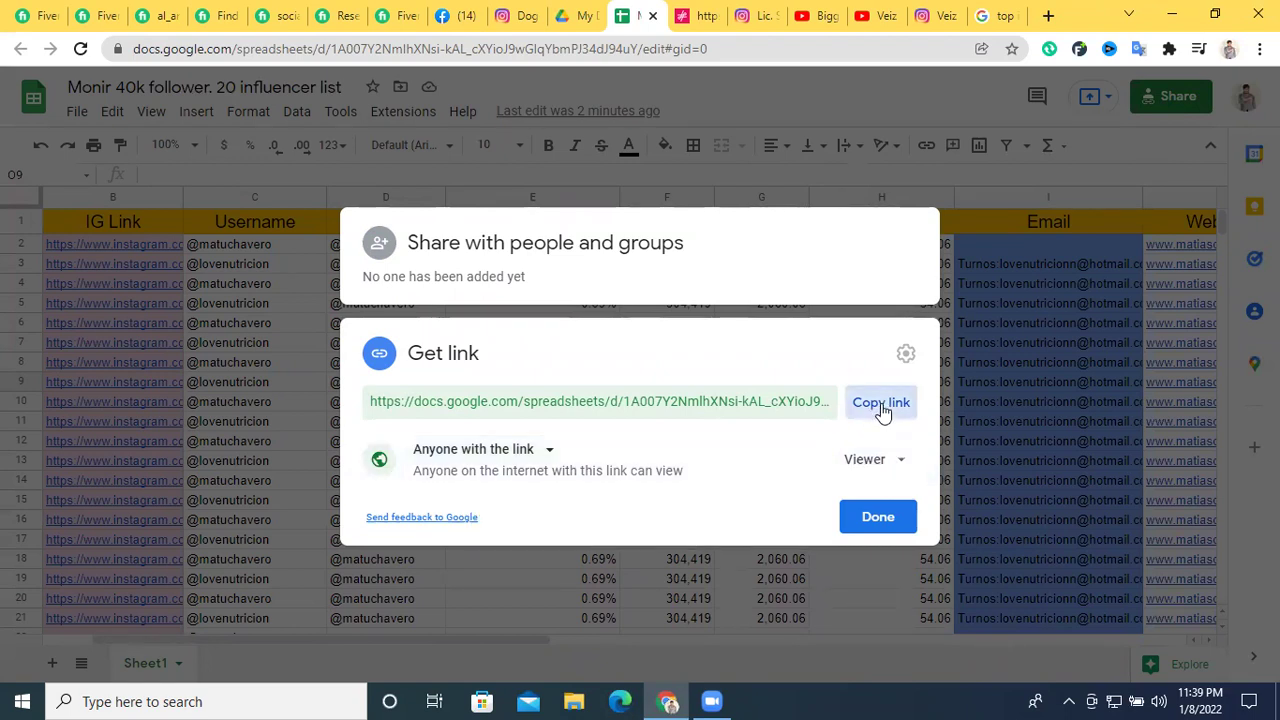
click(230, 12)
click(975, 12)
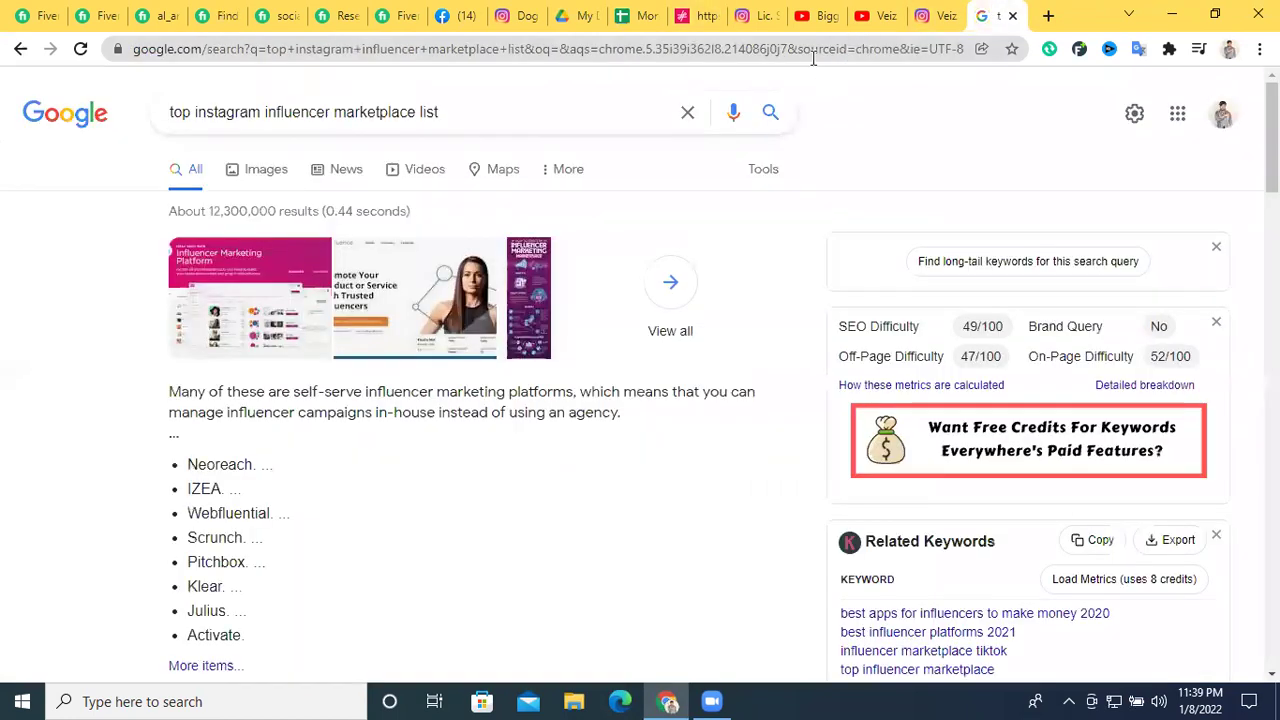
Start a post in the Facebook group with the spreadsheet link pasted in
click(462, 14)
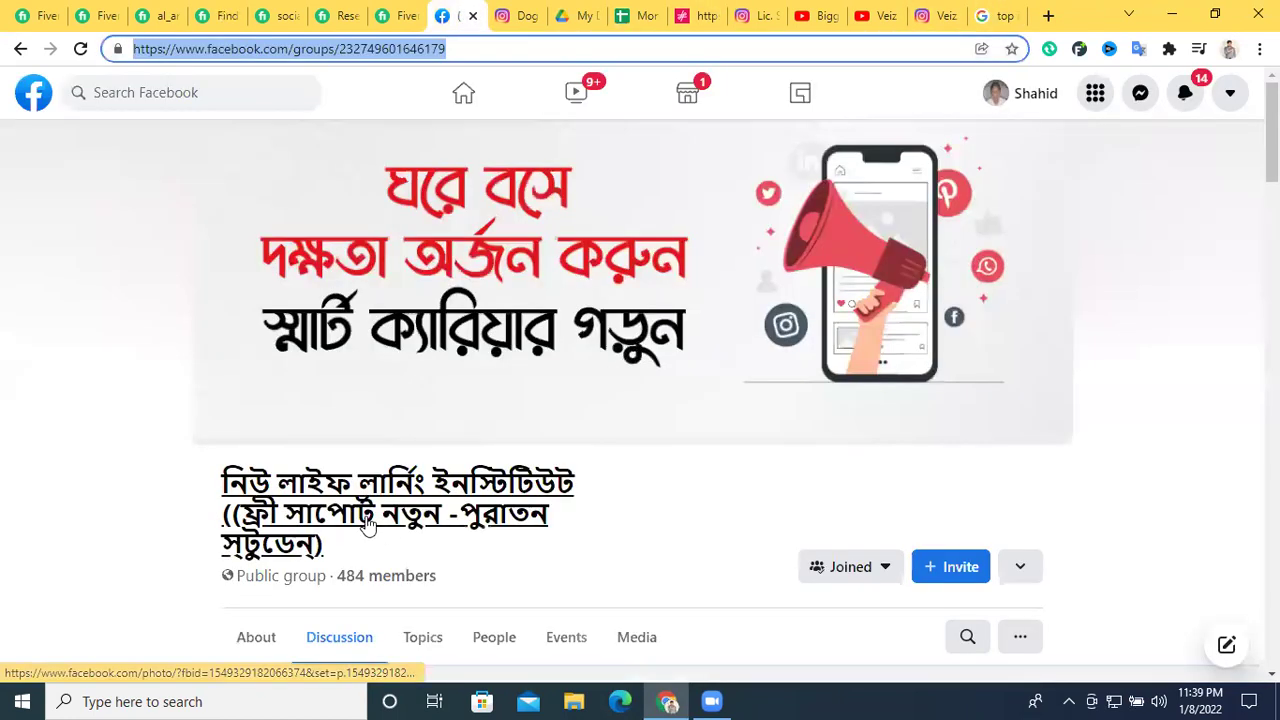
scroll(420, 500, down, 3)
click(400, 432)
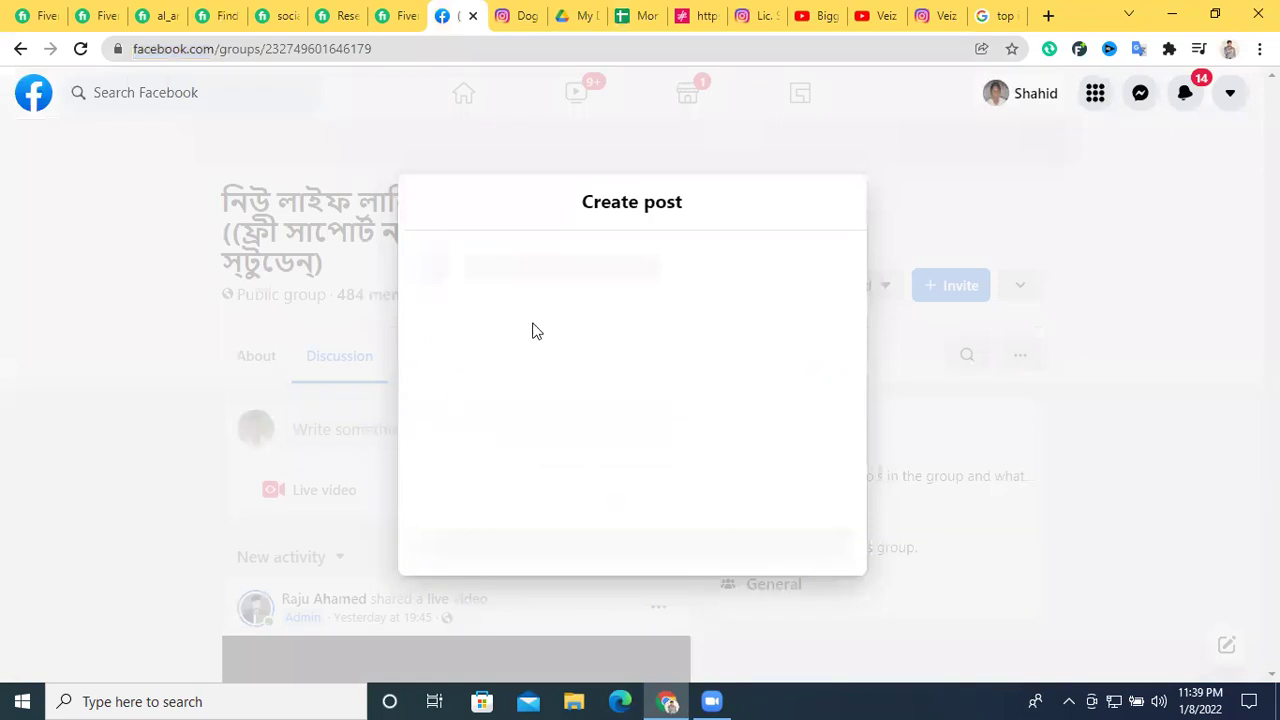
right_click(530, 328)
click(577, 468)
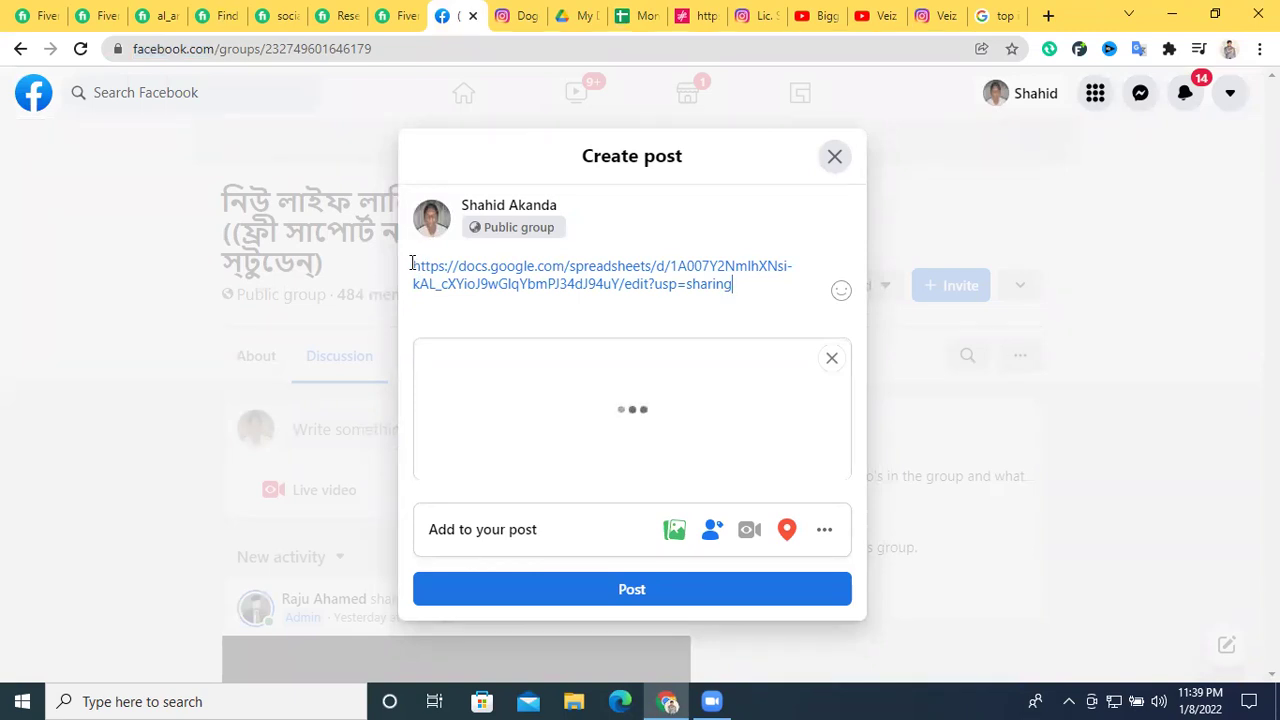
Add a short note below the link, close the draft and check notifications
key(Return)
text(monir)
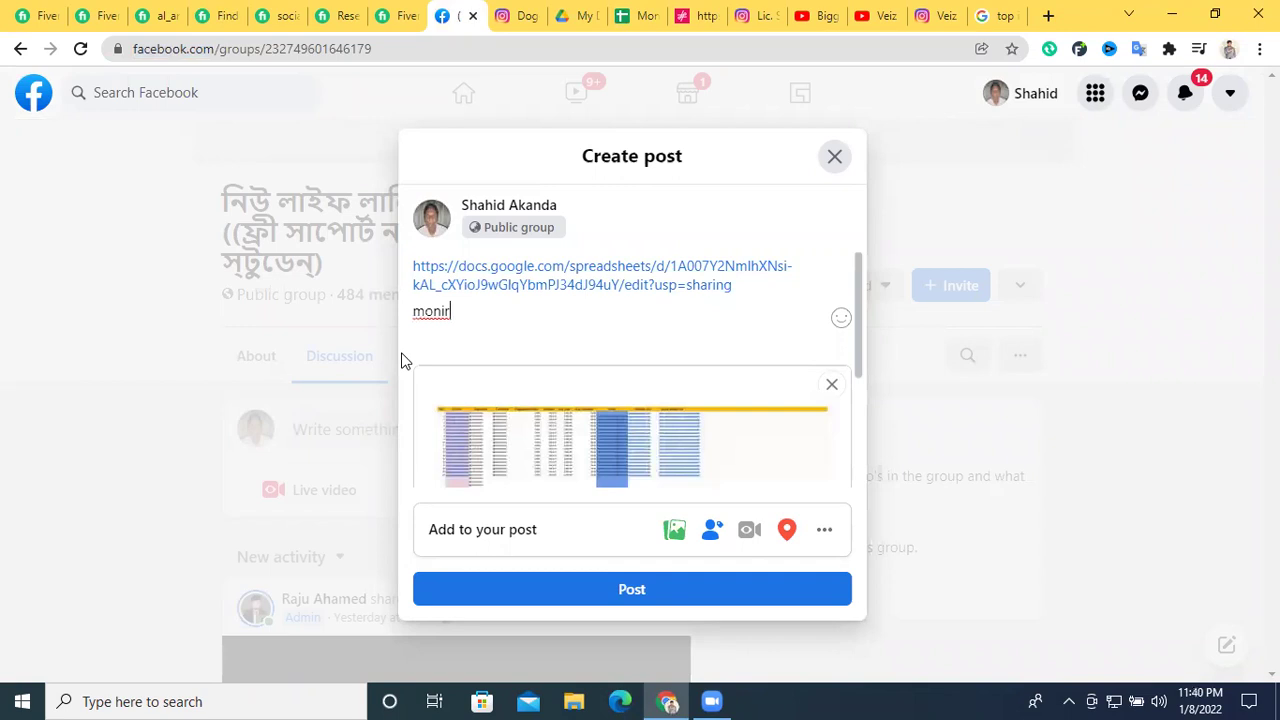
click(834, 157)
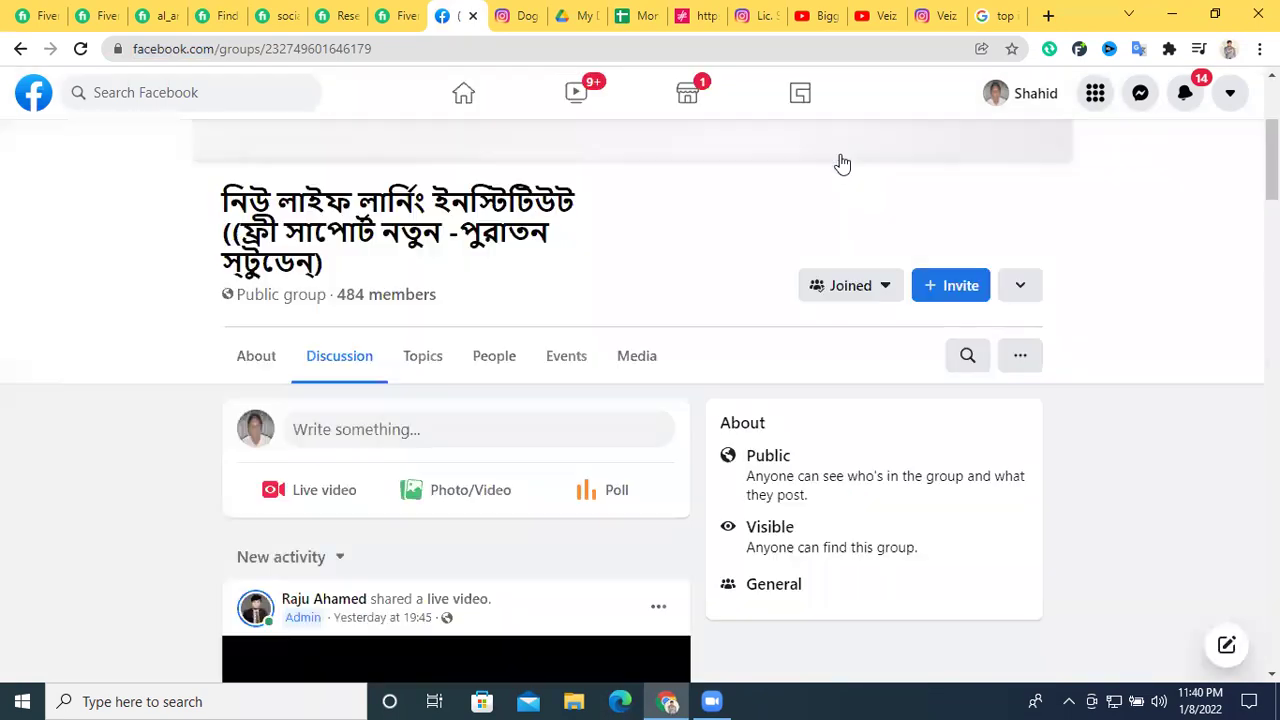
click(1185, 97)
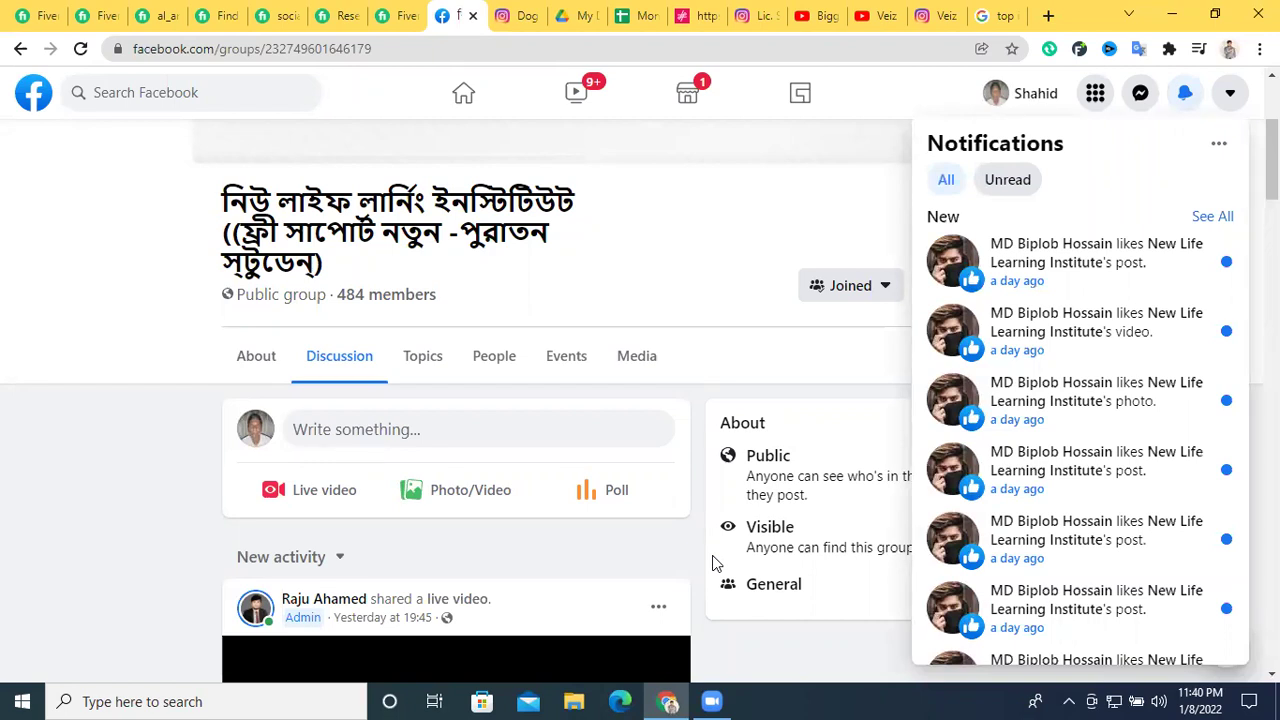
Close the Google search, veiz_official Instagram and Veiz YouTube tabs one after another
click(1005, 16)
click(1013, 16)
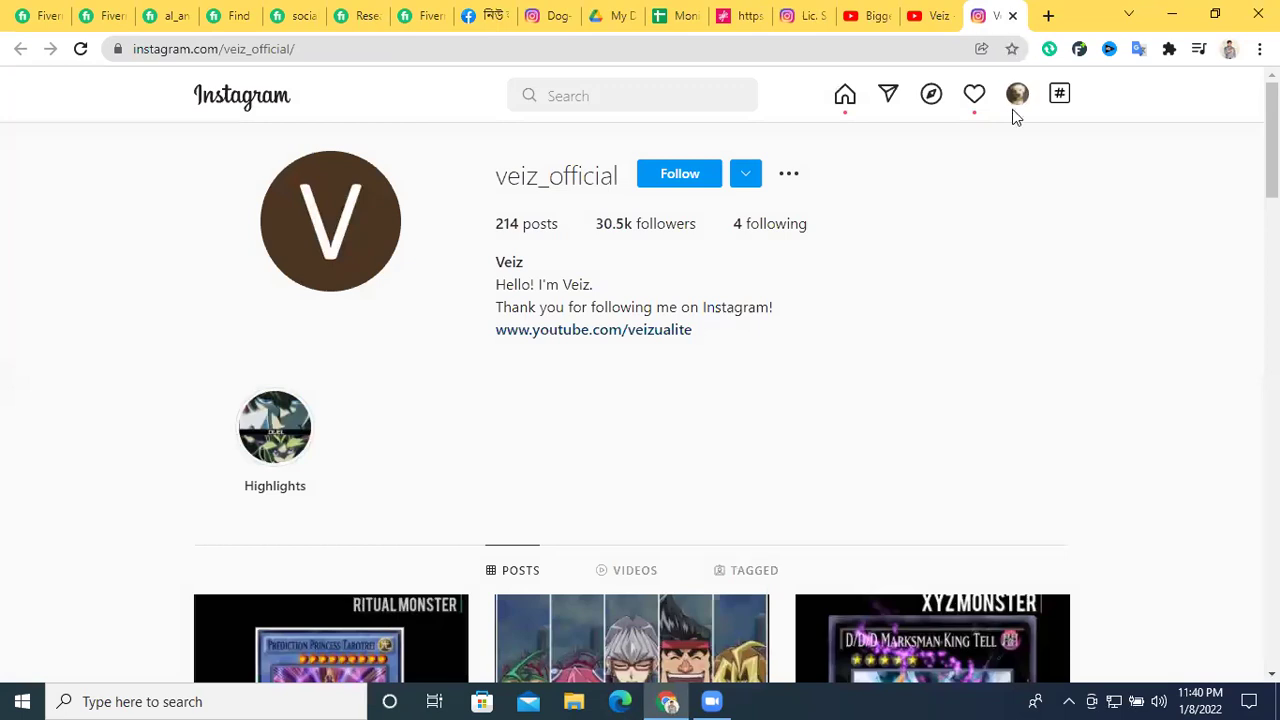
click(1013, 16)
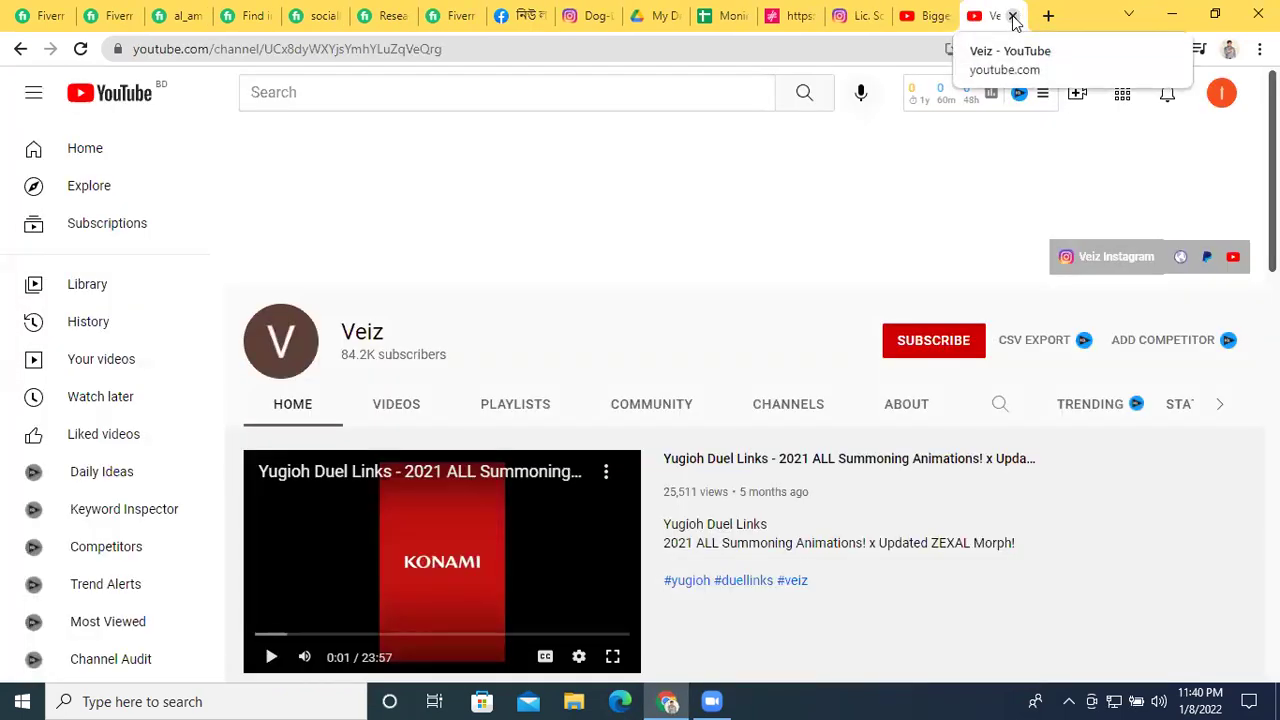
click(1013, 16)
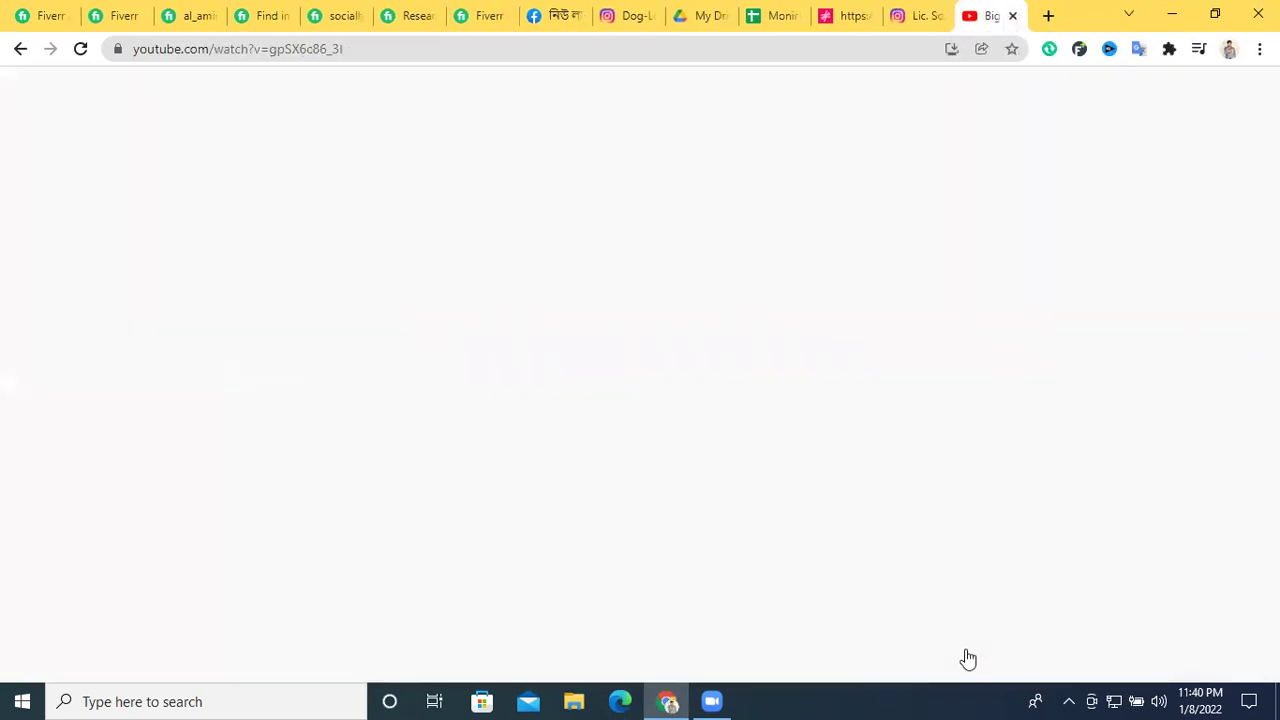